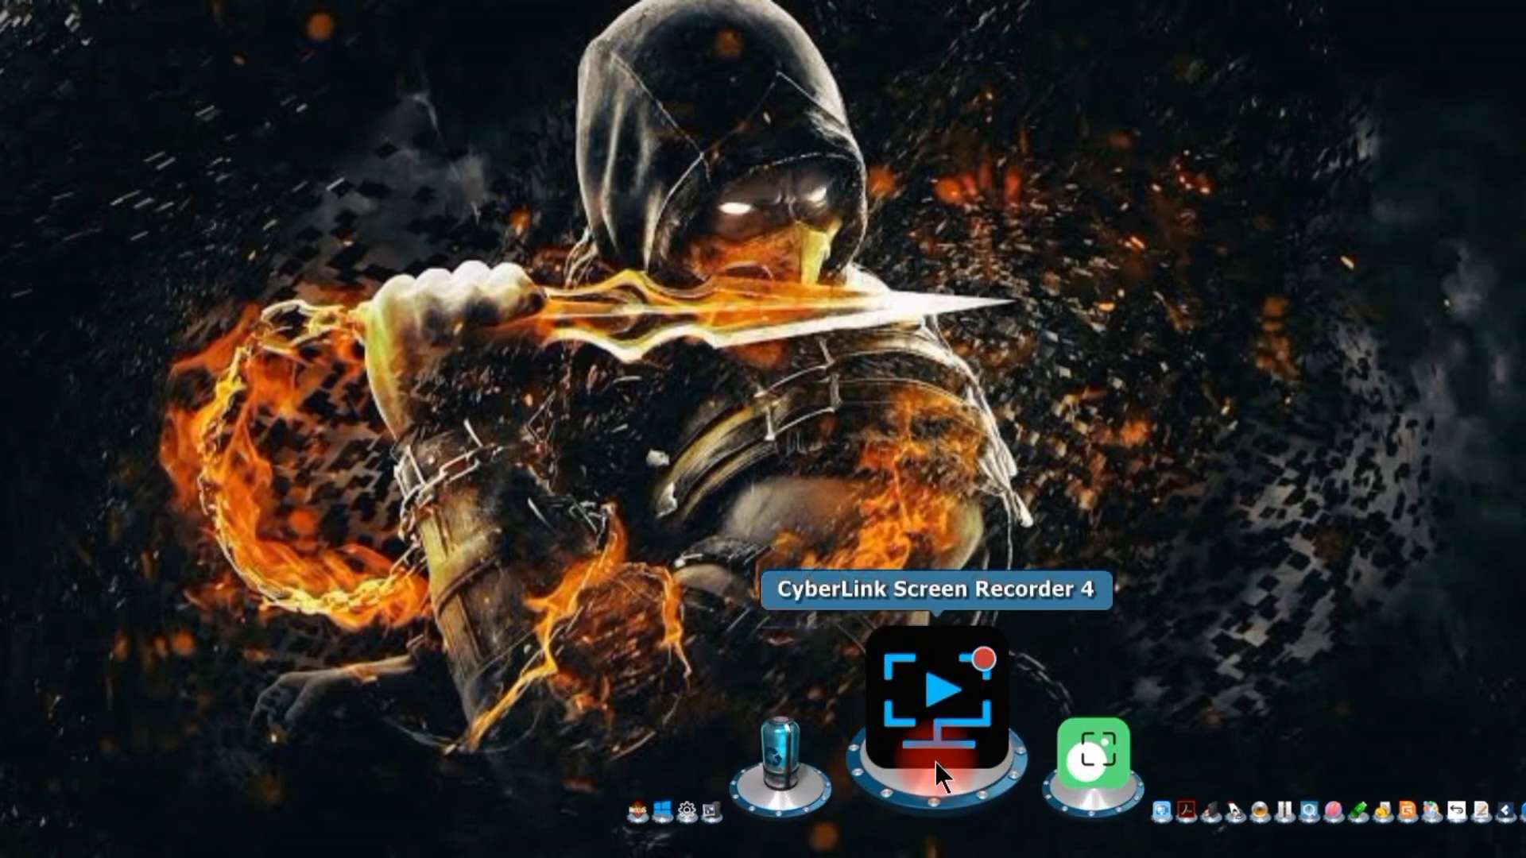
# Step: Open the Smart Learning Word document from the Documents folder on this PC
pyautogui.click(892, 746)
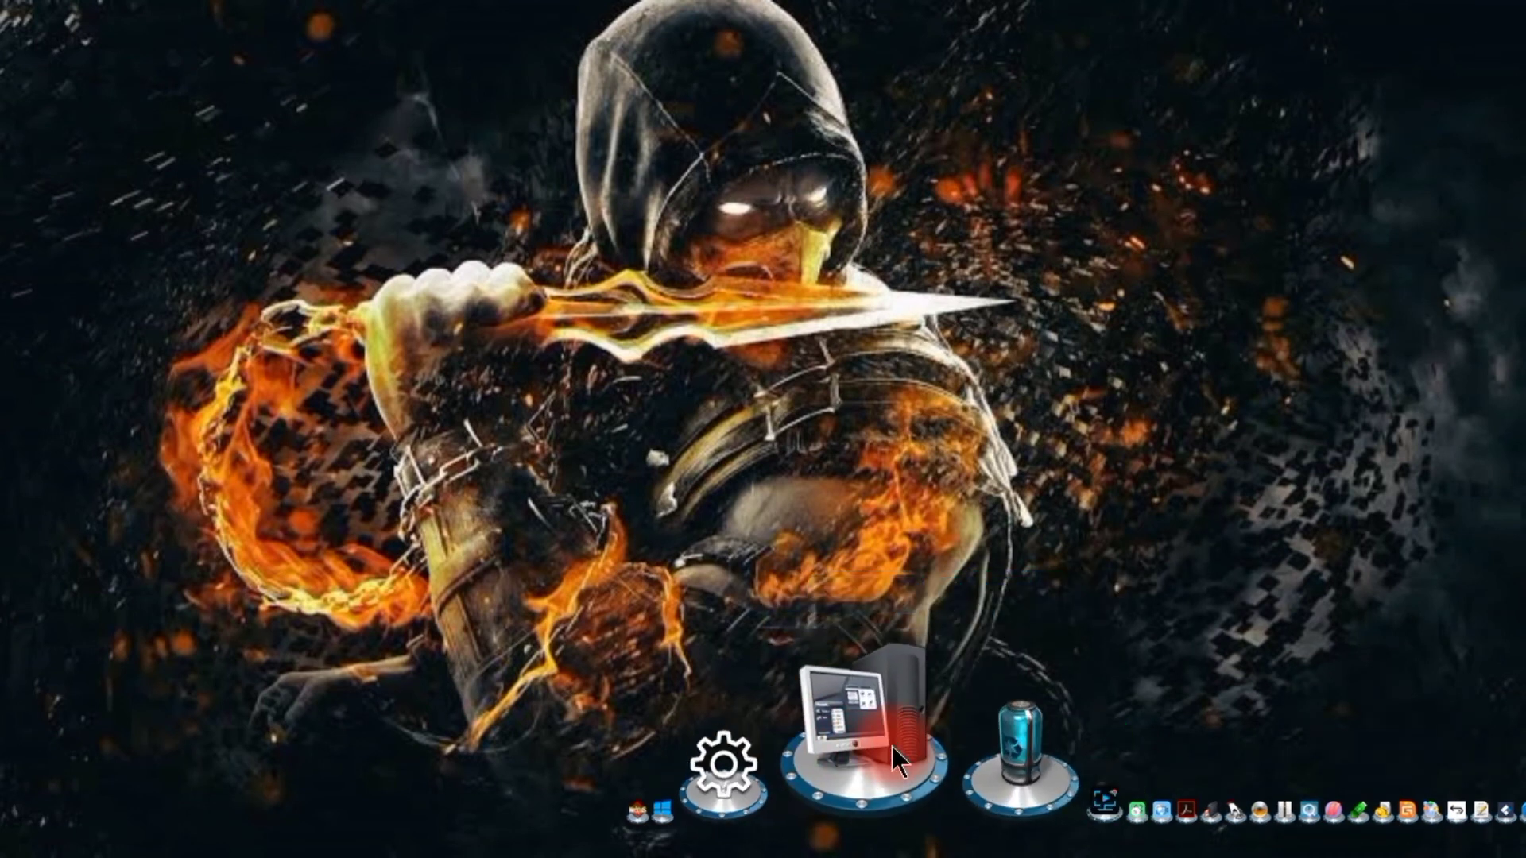
pyautogui.doubleClick(606, 280)
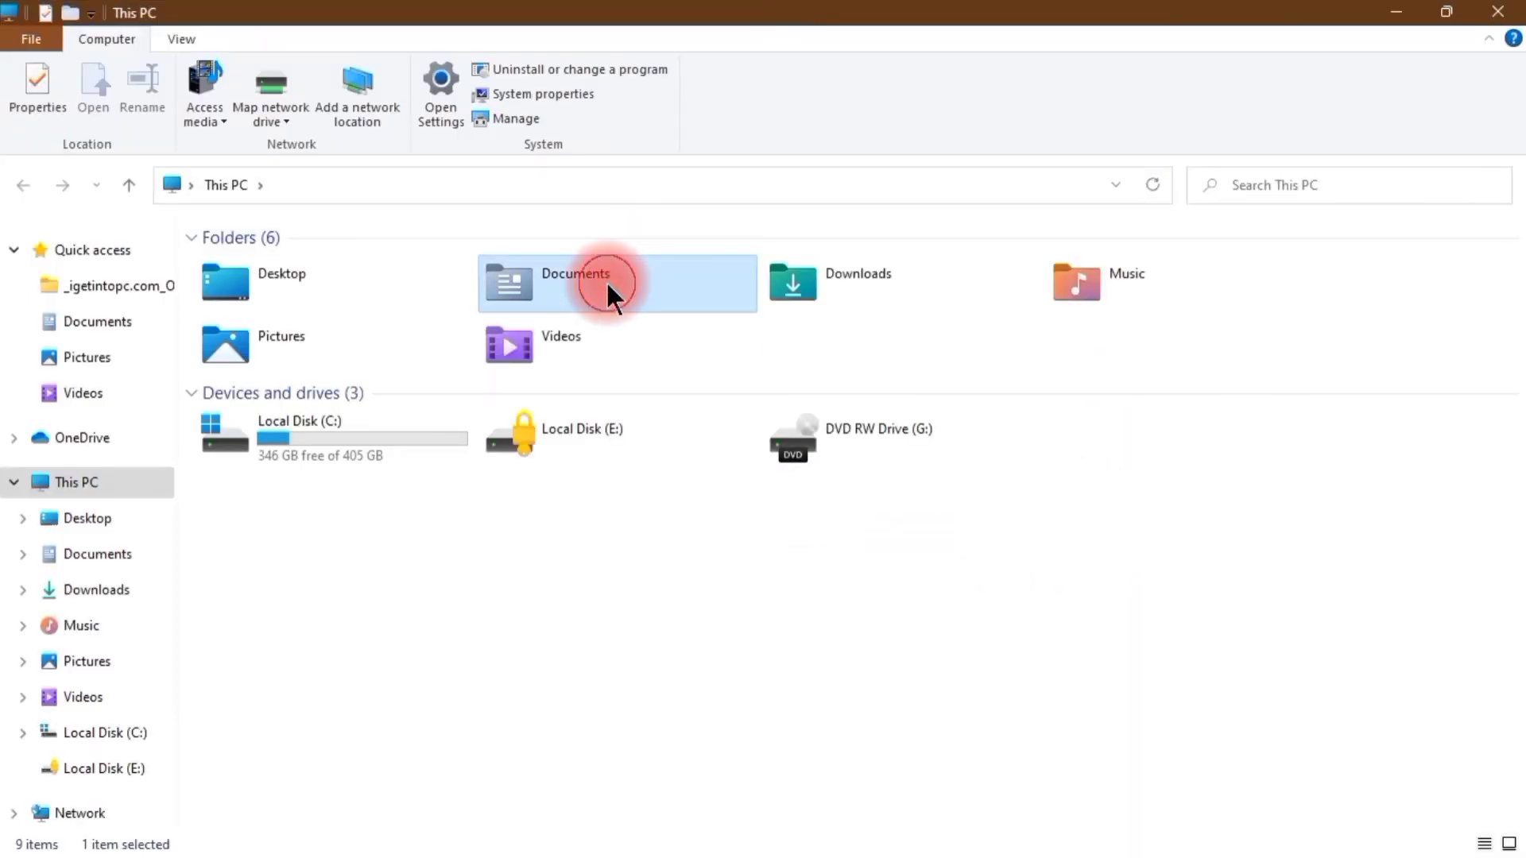
pyautogui.click(289, 478)
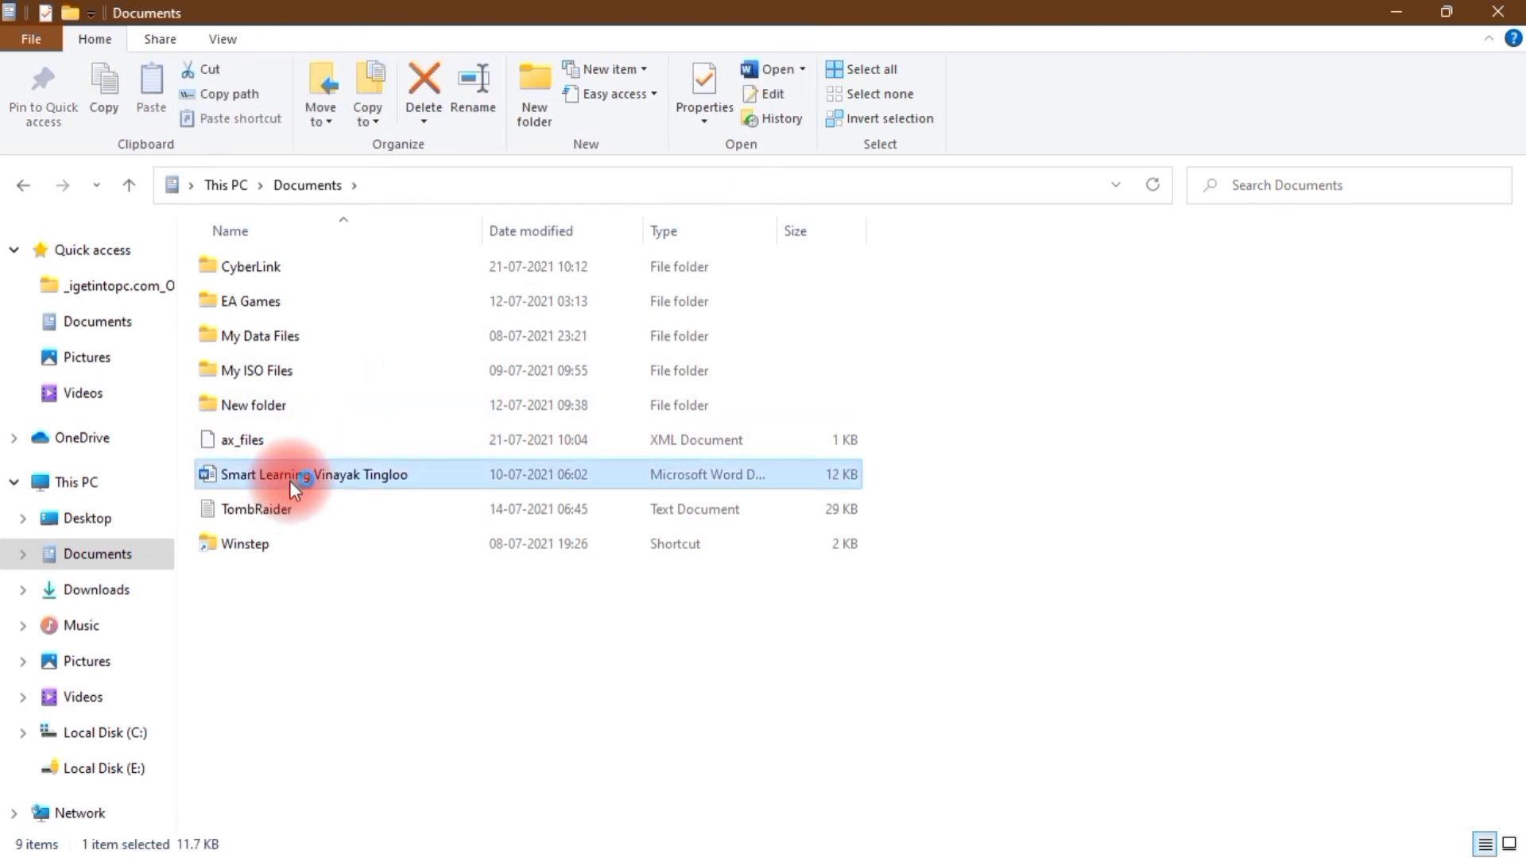
pyautogui.doubleClick(290, 475)
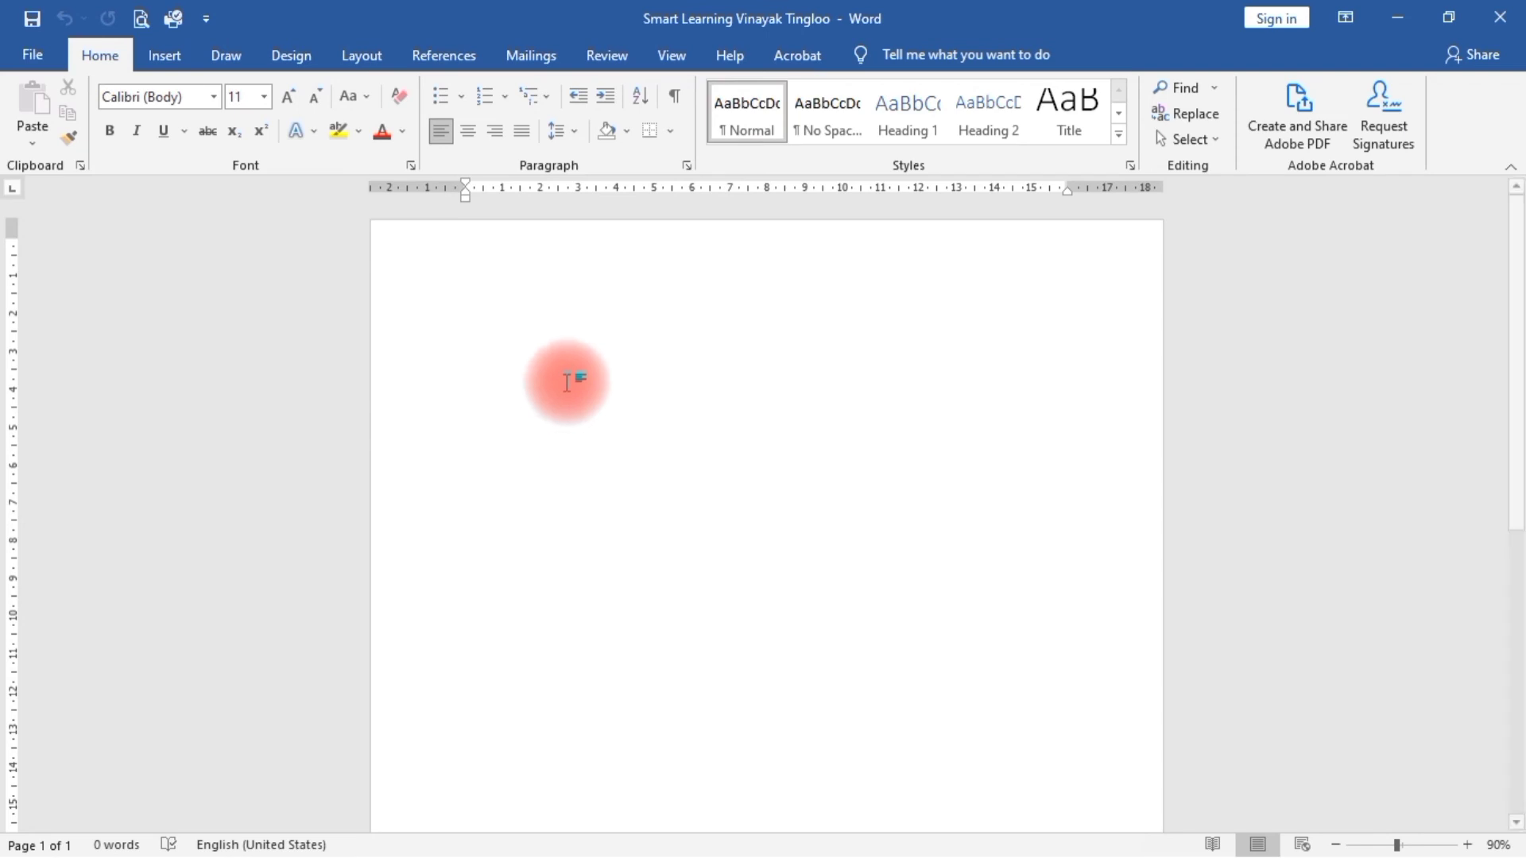
# Step: Generate sample paragraphs in the blank document with the =rand() function
pyautogui.scroll(2, 636, 426)
pyautogui.scroll(16, 636, 427)
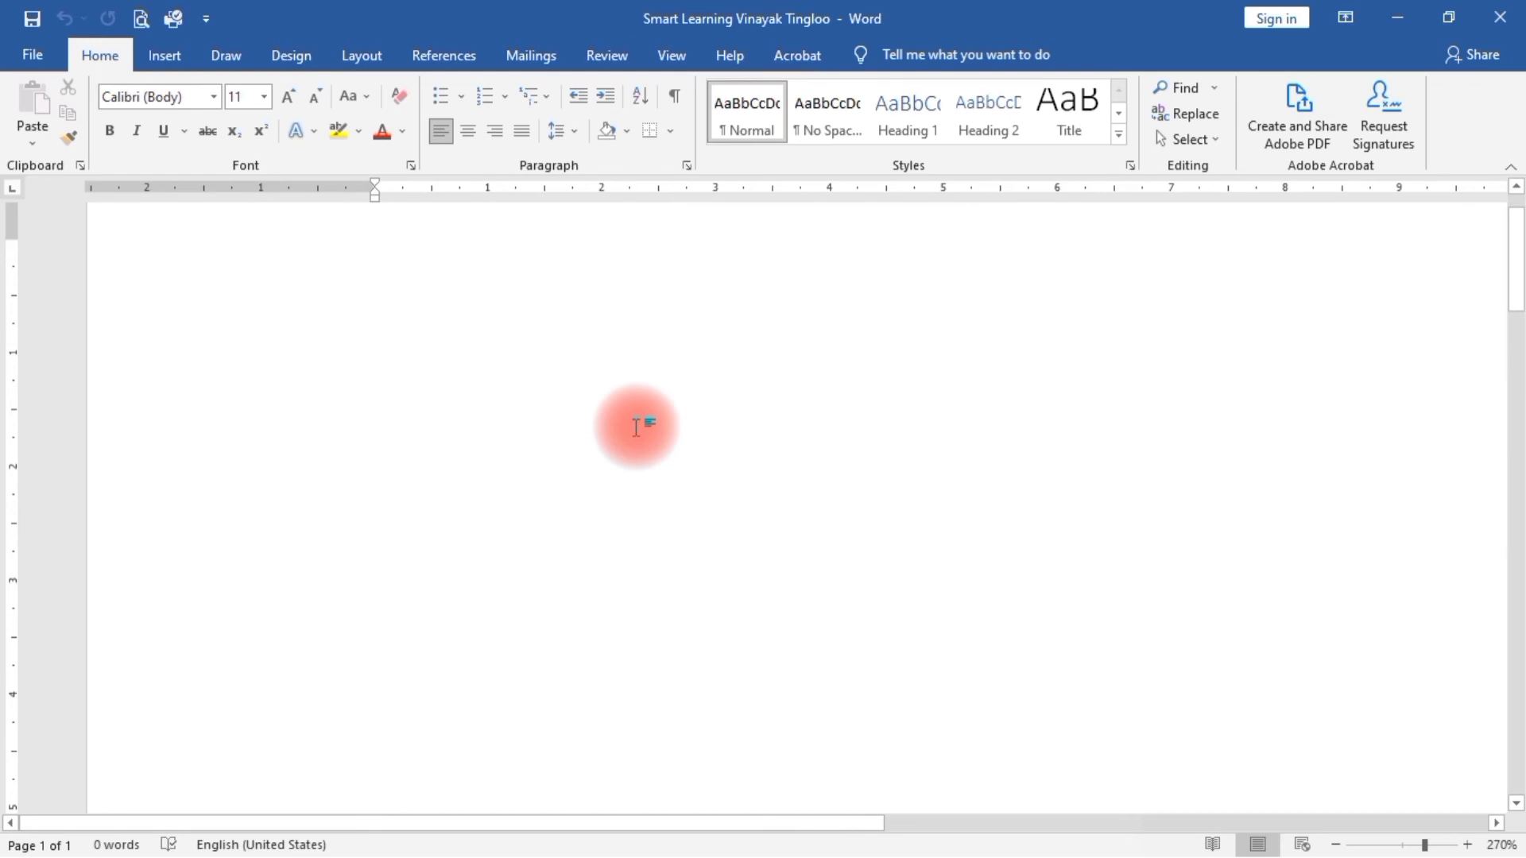
pyautogui.write('=rand')
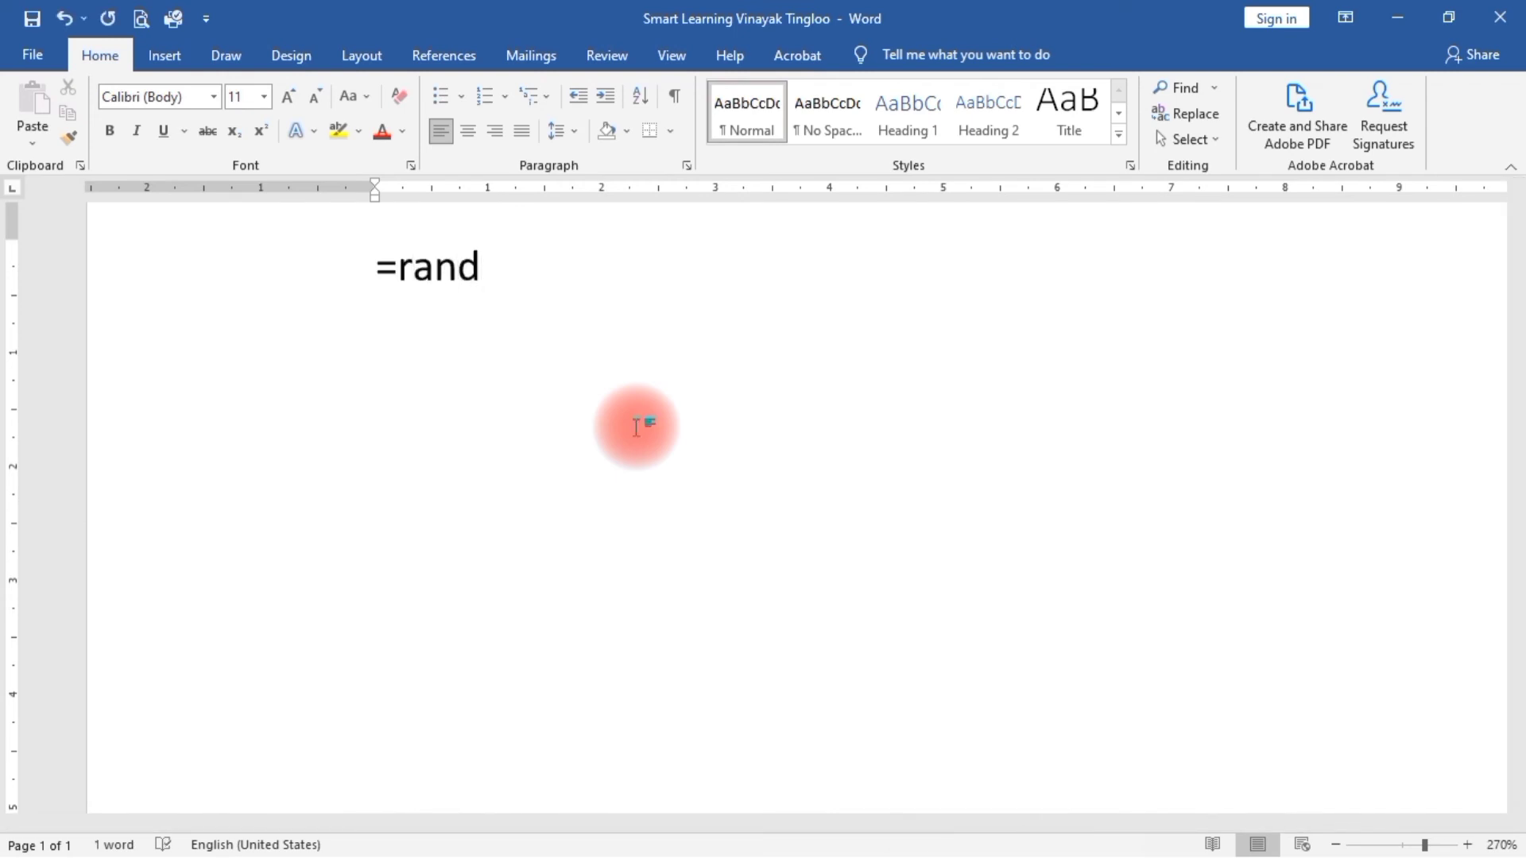
pyautogui.write('()')
pyautogui.press('Return')
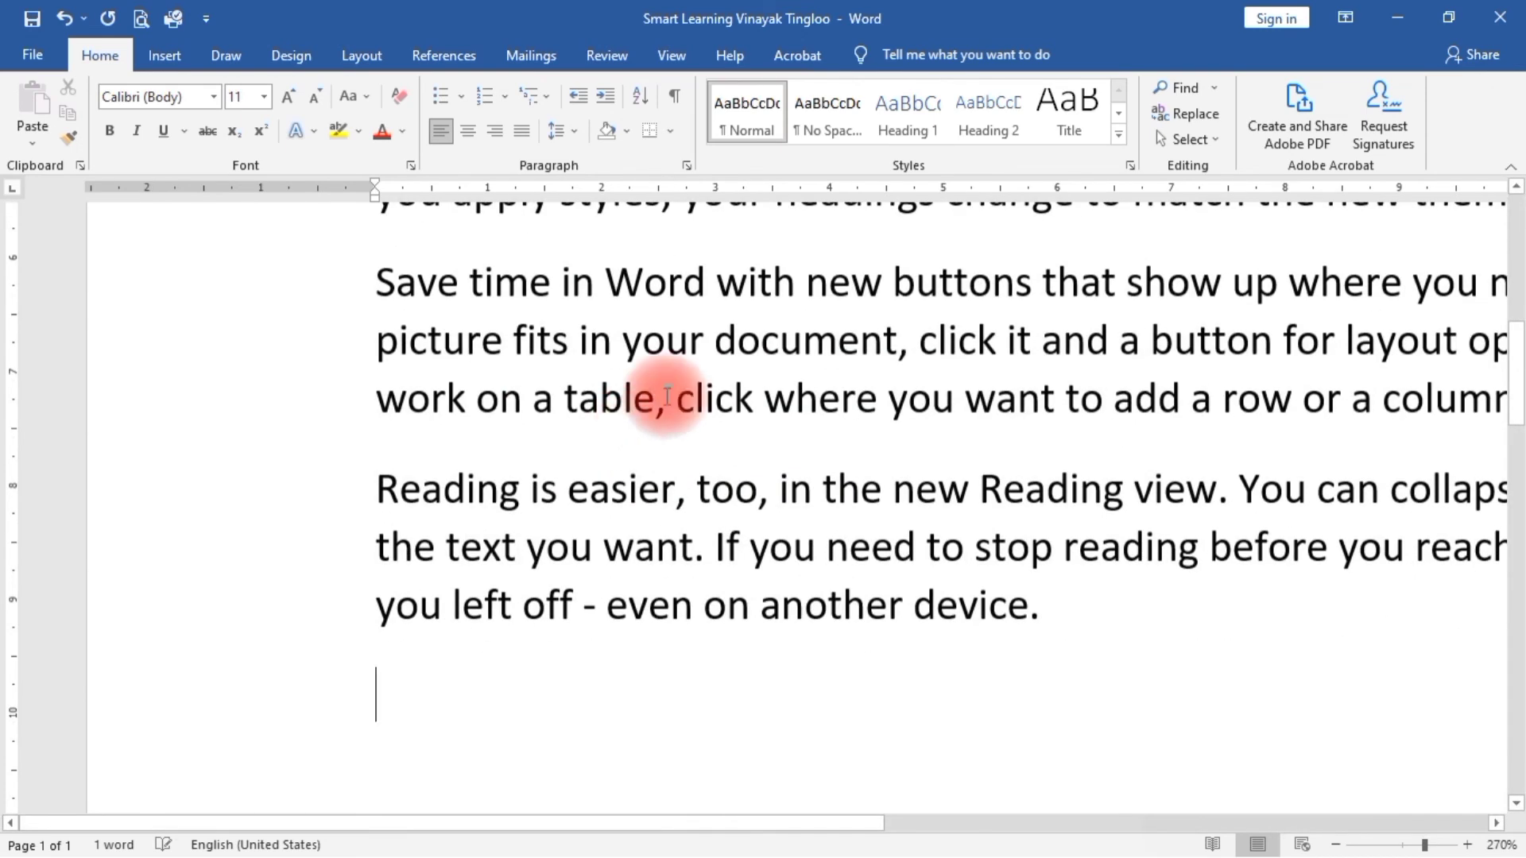
# Step: Delete every sample paragraph after the first, leaving only the one beginning "Video provides a powerful way"
pyautogui.keyDown('ctrl'); pyautogui.scroll(-12, 816, 406); pyautogui.keyUp('ctrl')
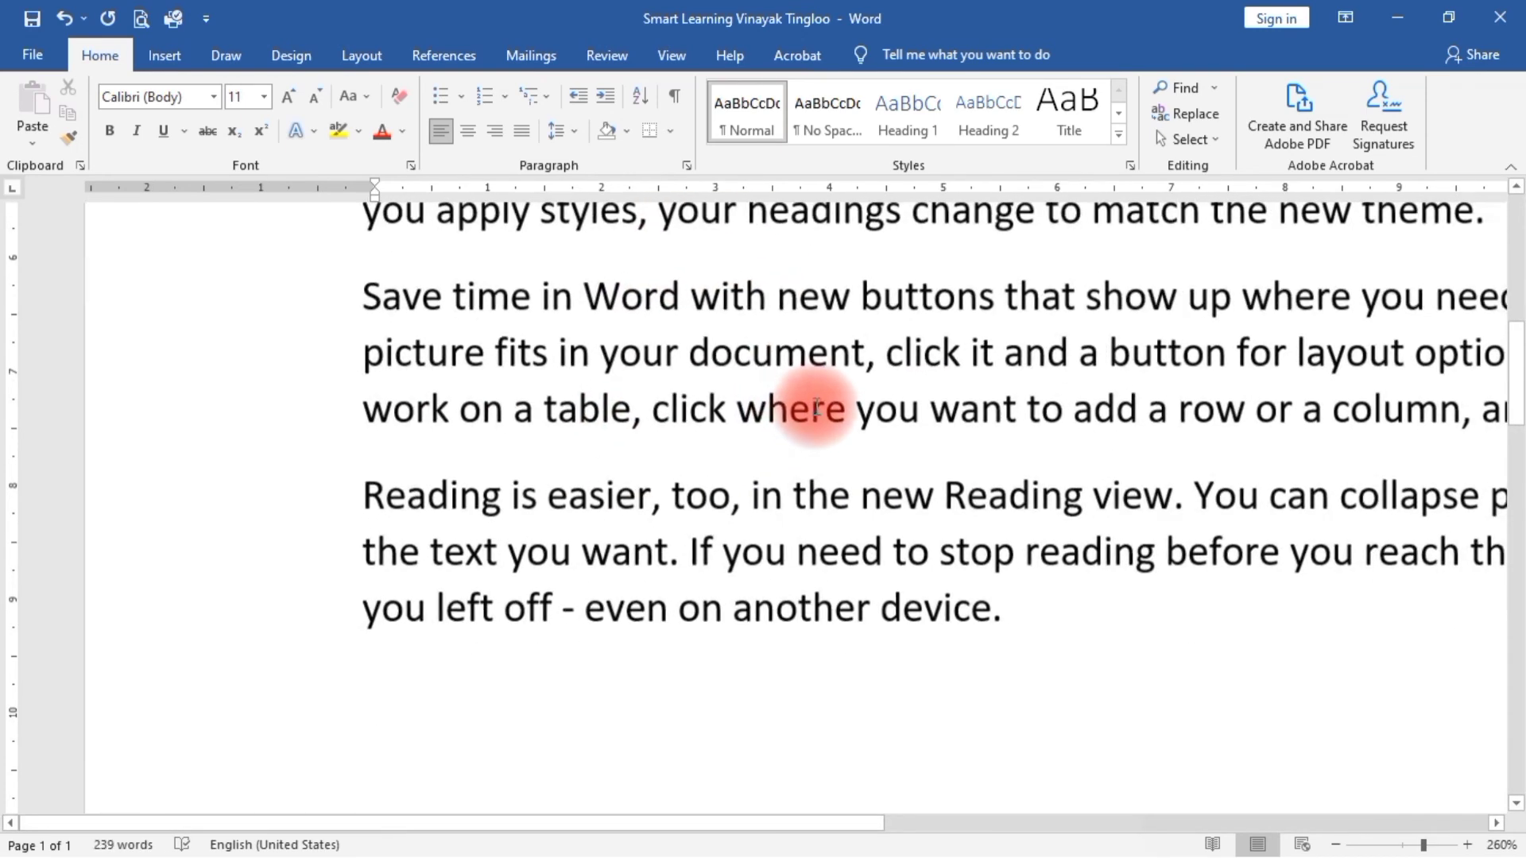
pyautogui.scroll(3, 792, 404)
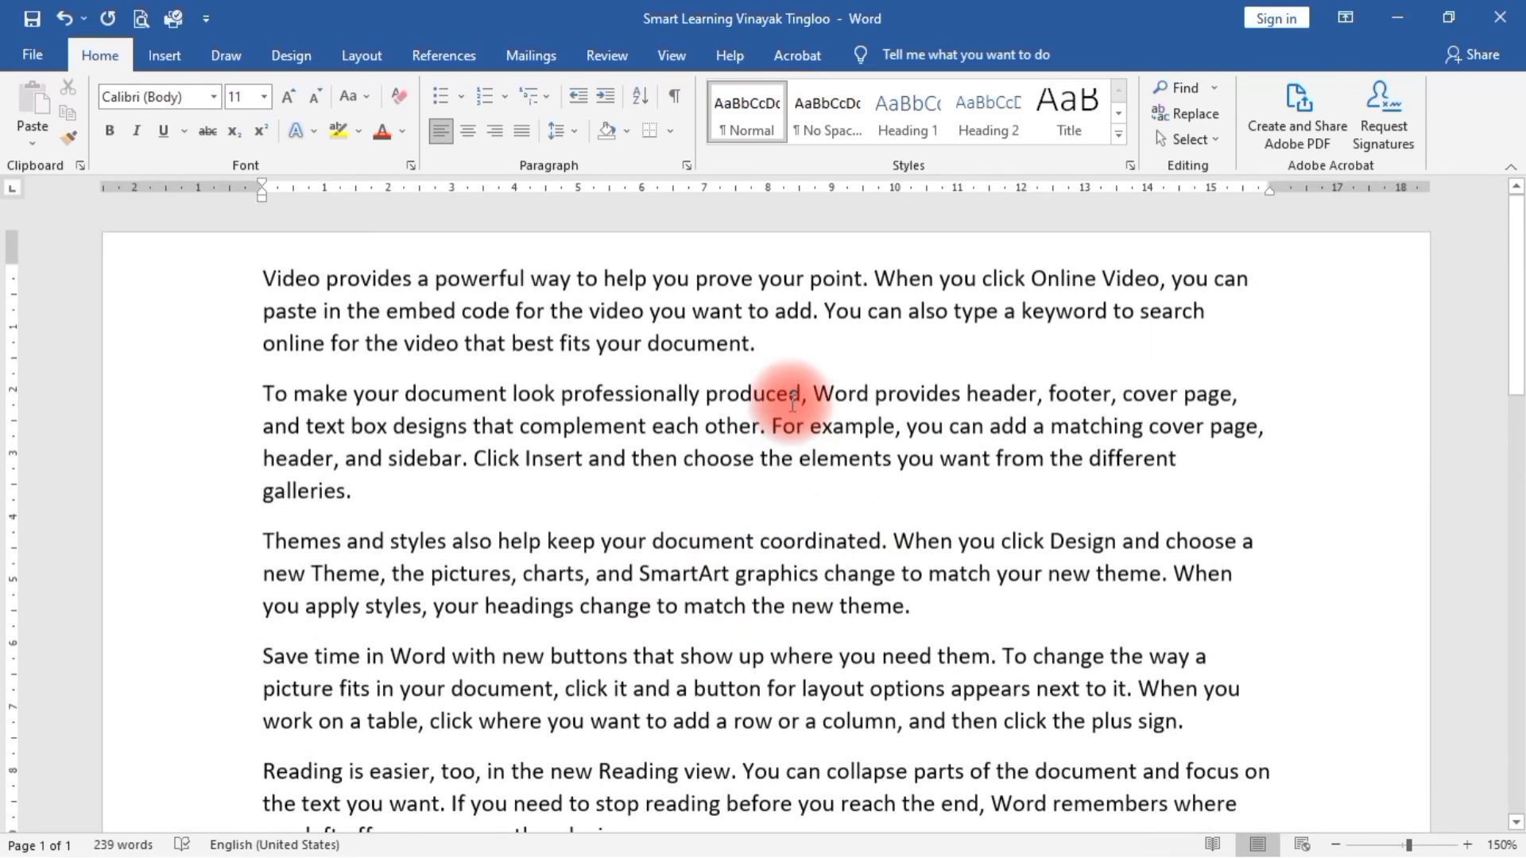
pyautogui.moveTo(263, 391); pyautogui.dragTo(508, 831)
pyautogui.moveTo(626, 447); pyautogui.dragTo(674, 509)
pyautogui.press('Delete')
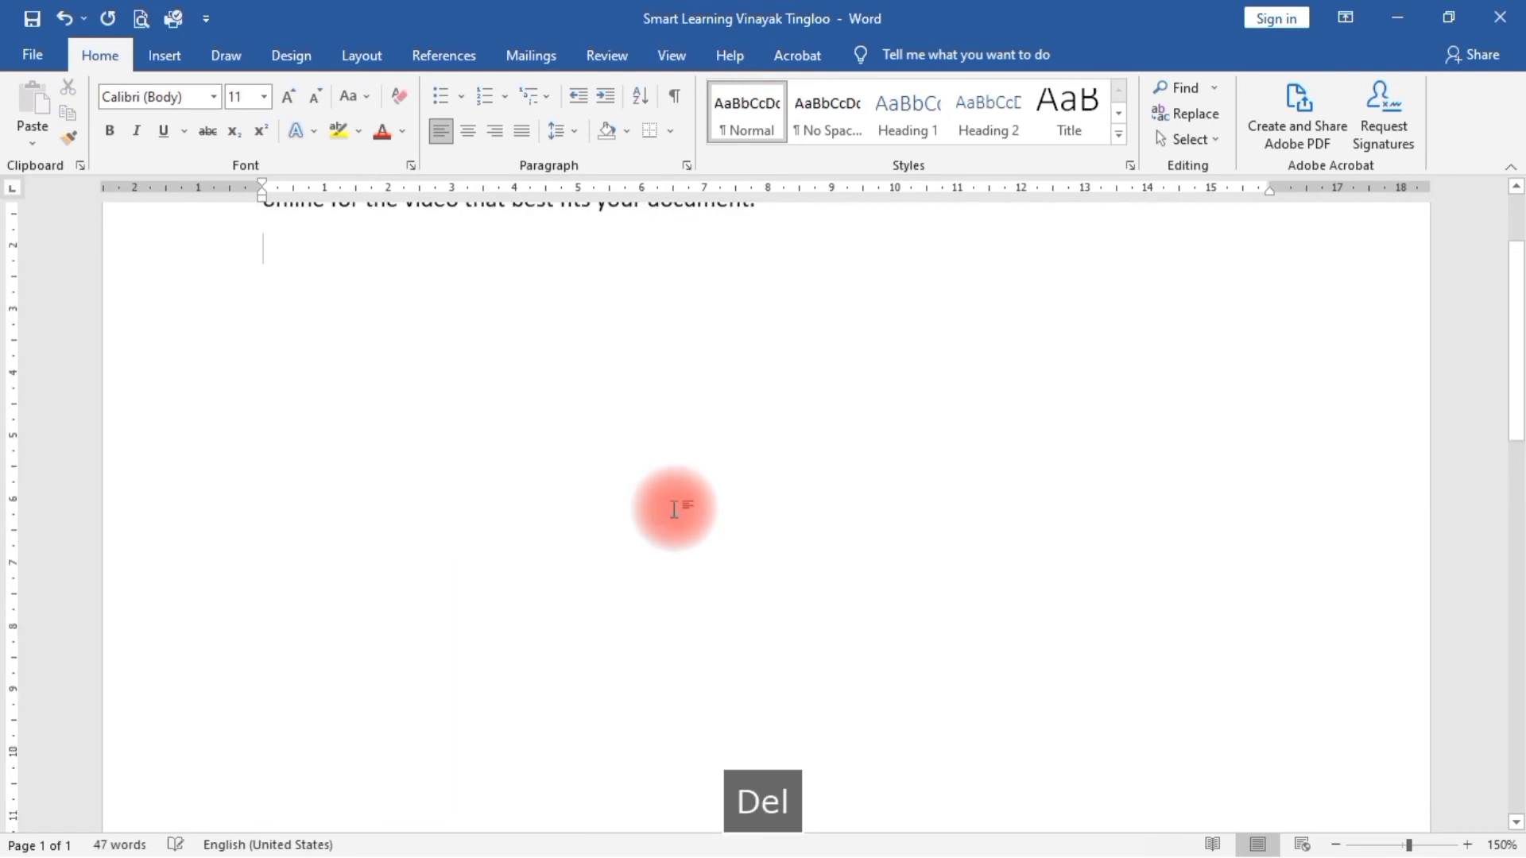
pyautogui.scroll(3, 674, 508)
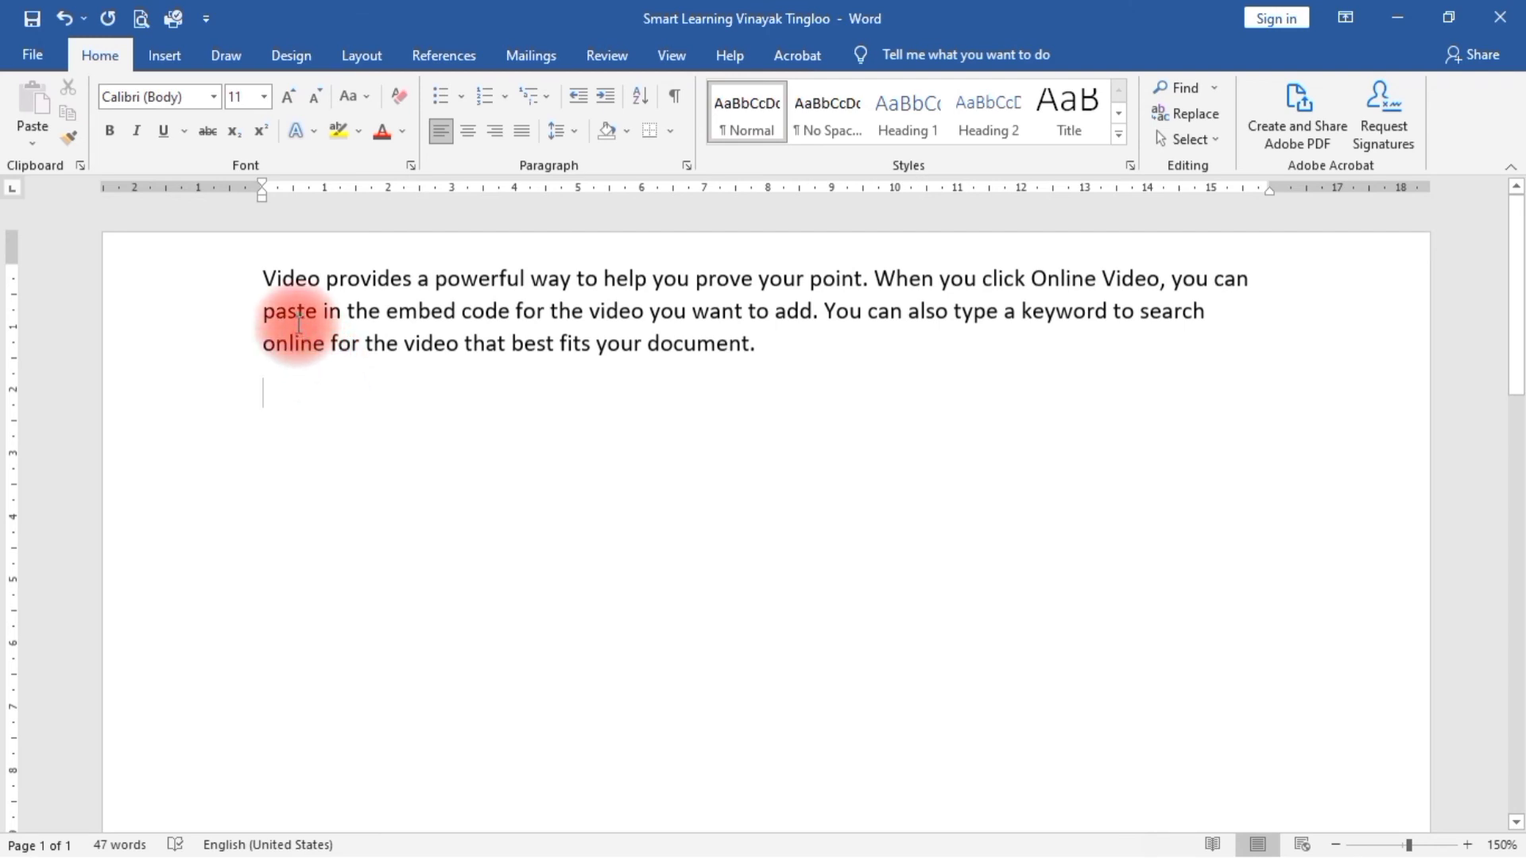
# Step: Select part of the paragraph and then the whole paragraph, clearing the selection each time
pyautogui.click(361, 278)
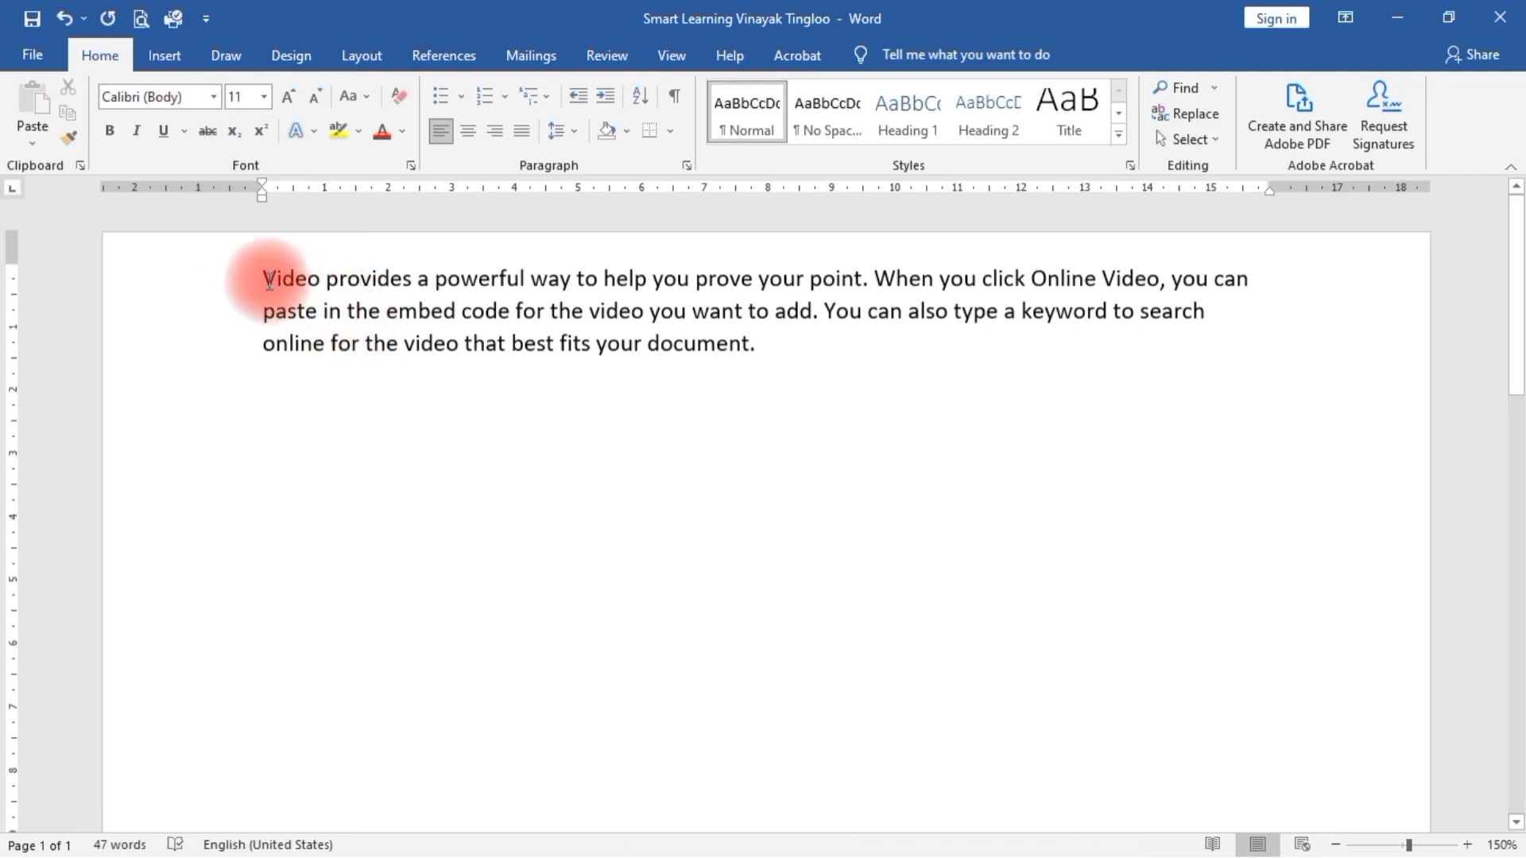
pyautogui.moveTo(269, 280); pyautogui.dragTo(790, 307)
pyautogui.click(457, 461)
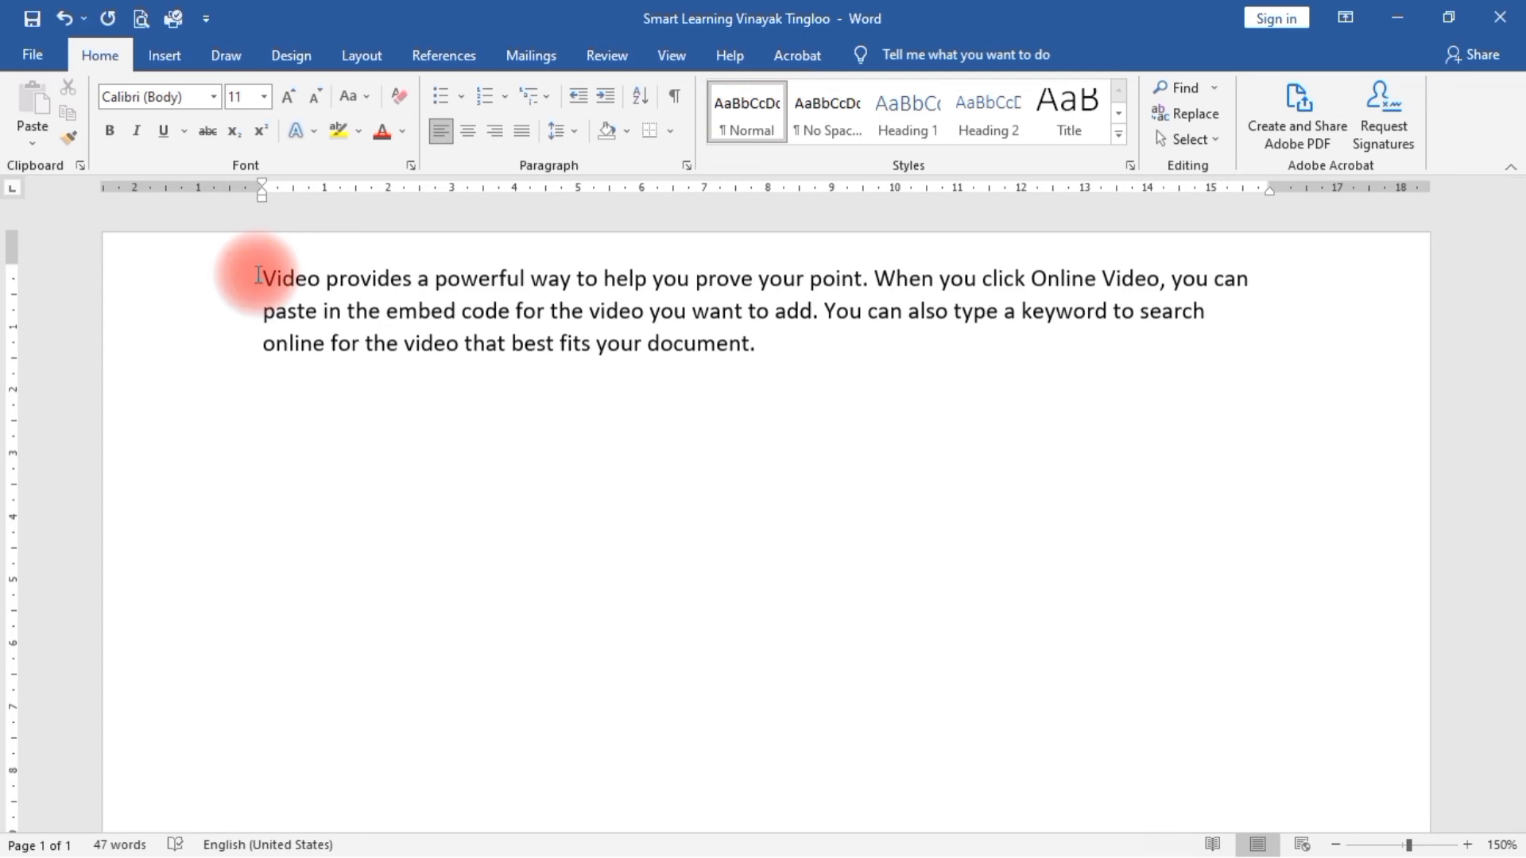
pyautogui.moveTo(258, 276); pyautogui.dragTo(575, 580)
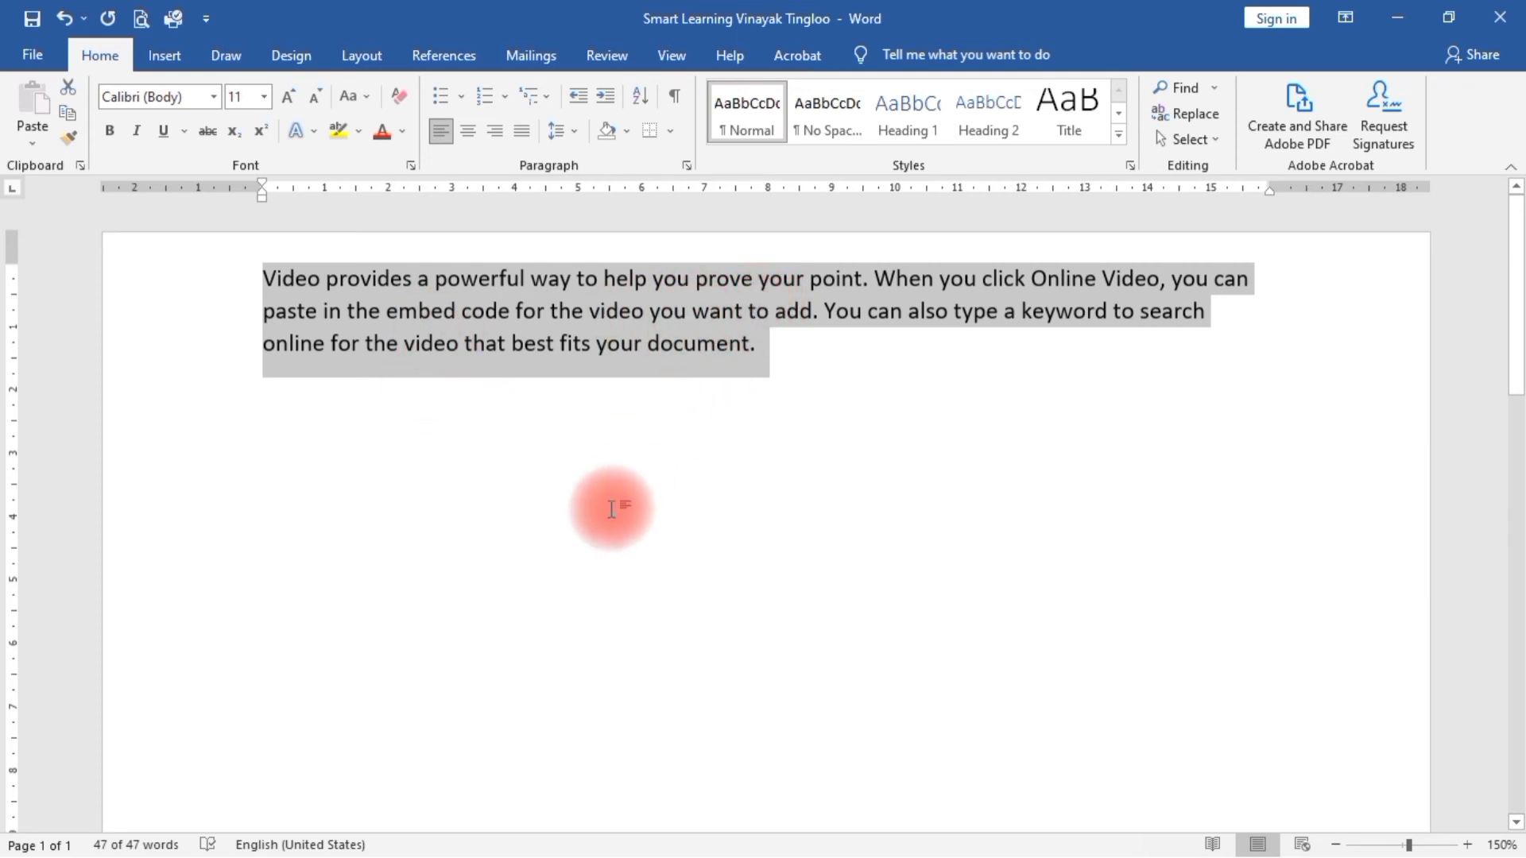
pyautogui.click(609, 512)
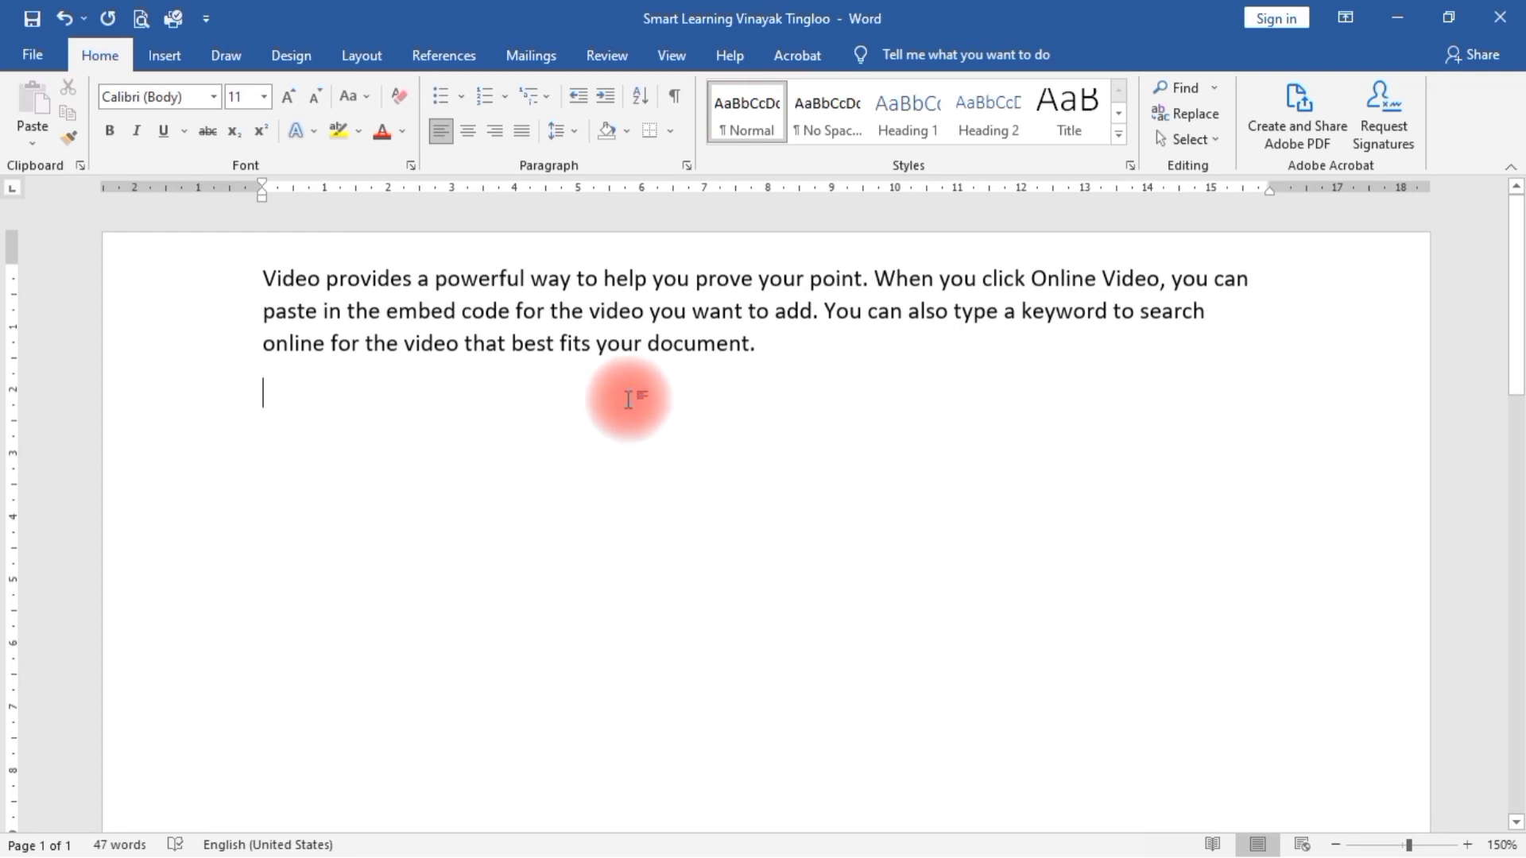
# Step: Extend a selection from the start of the paragraph to its end, then clear it
pyautogui.click(258, 291)
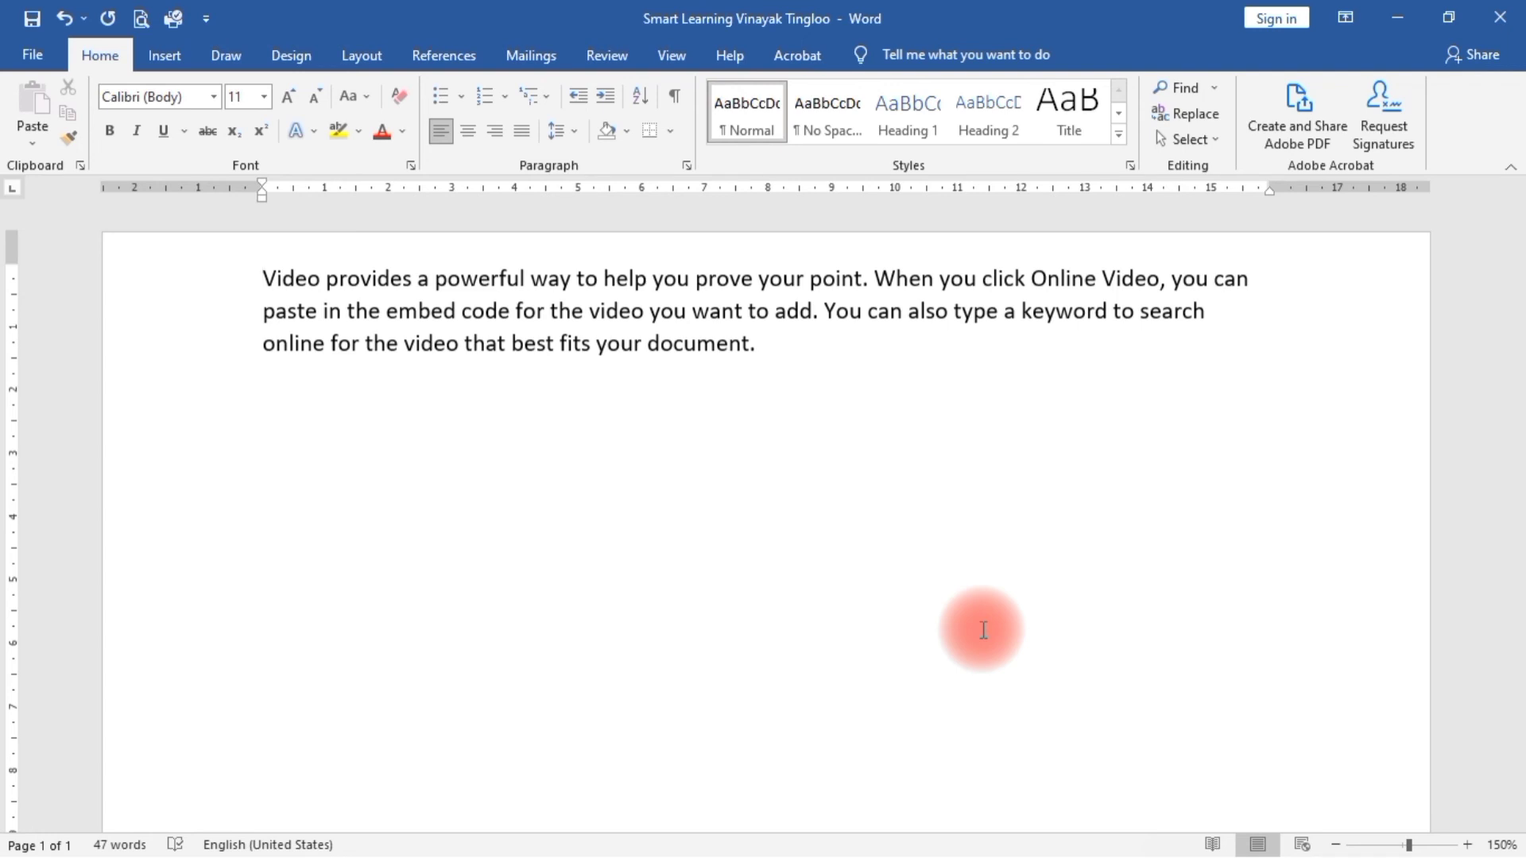
pyautogui.hotkey('ctrl', 'shift', 'Down')
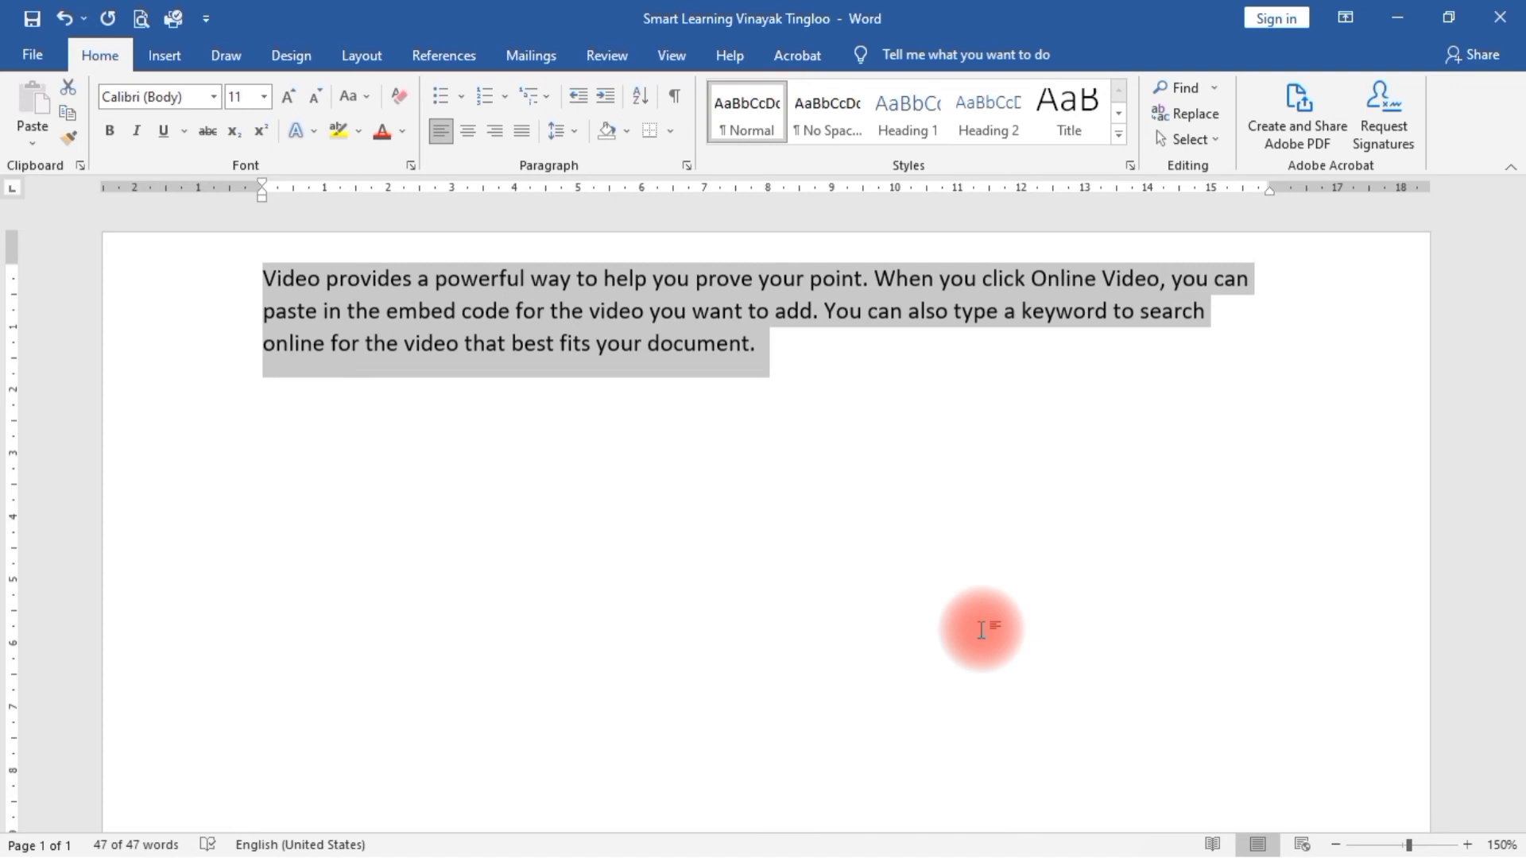
pyautogui.click(872, 521)
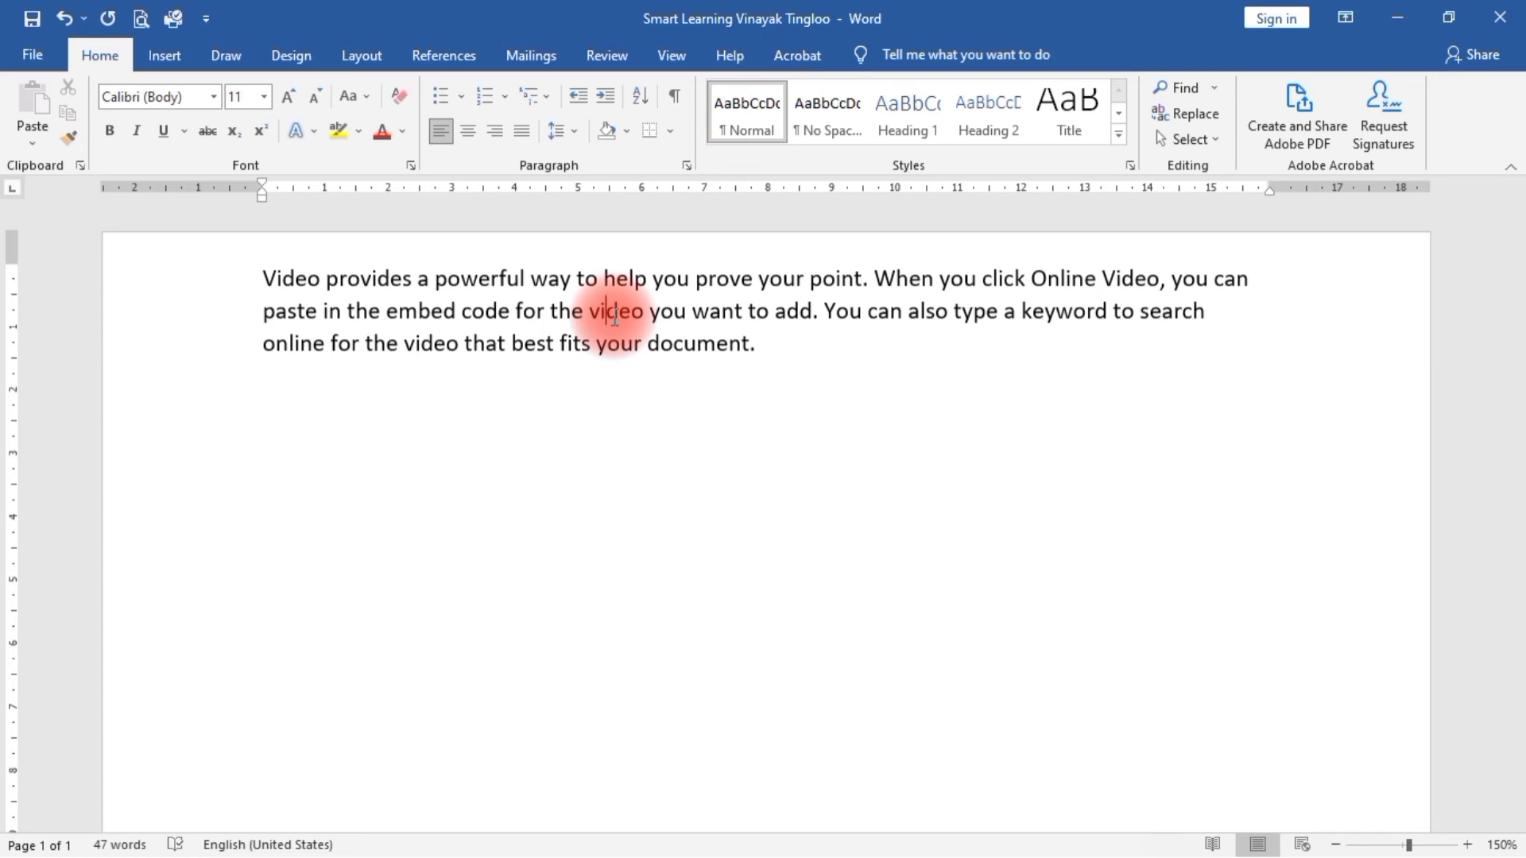
# Step: Format the whole paragraph in the Cambria font at size 11
pyautogui.doubleClick(614, 314)
pyautogui.tripleClick(612, 314)
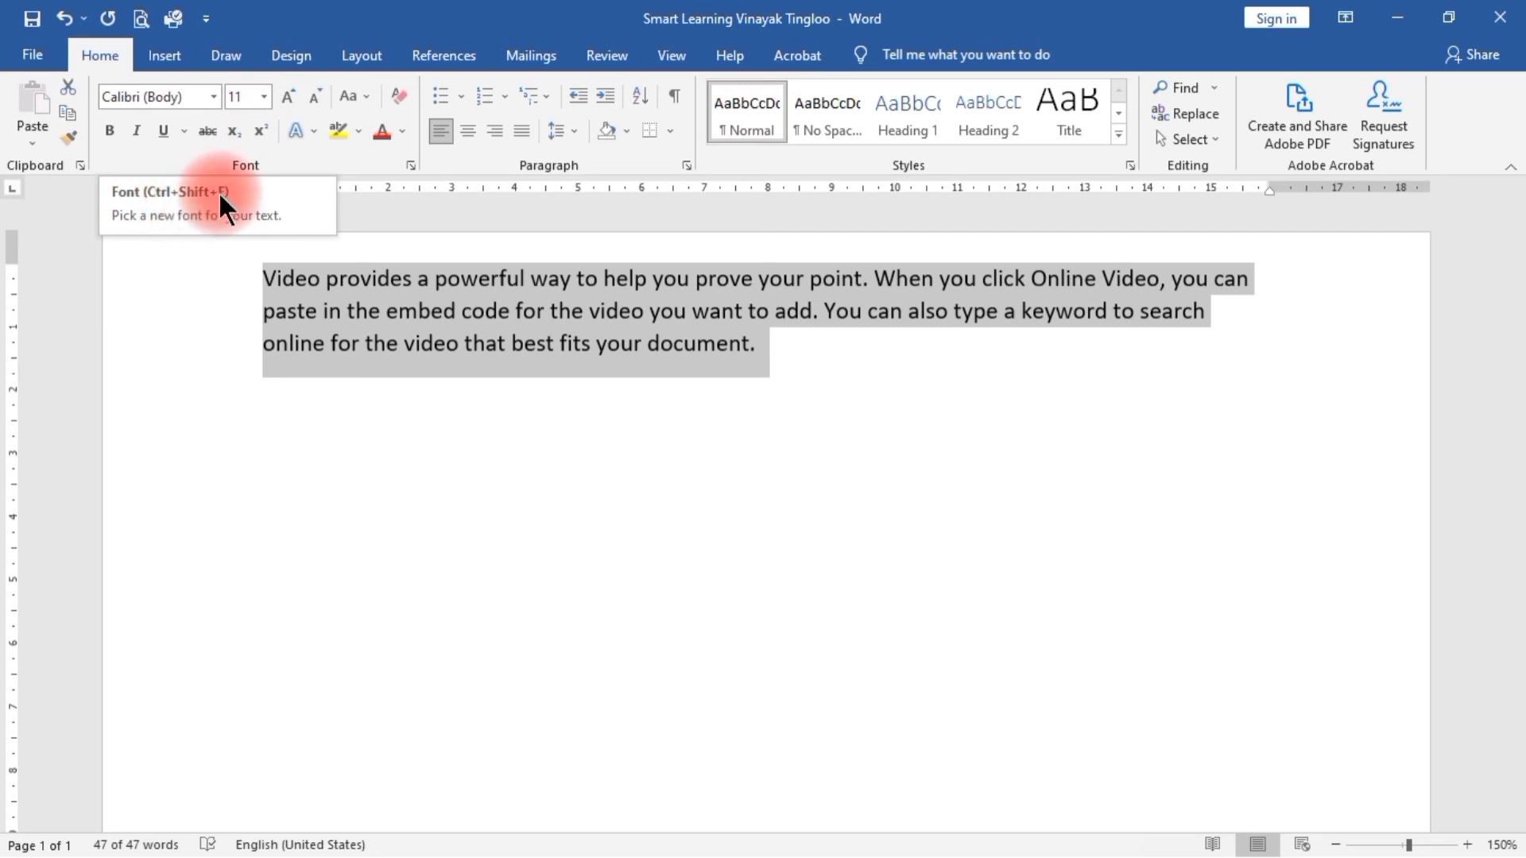
pyautogui.click(211, 97)
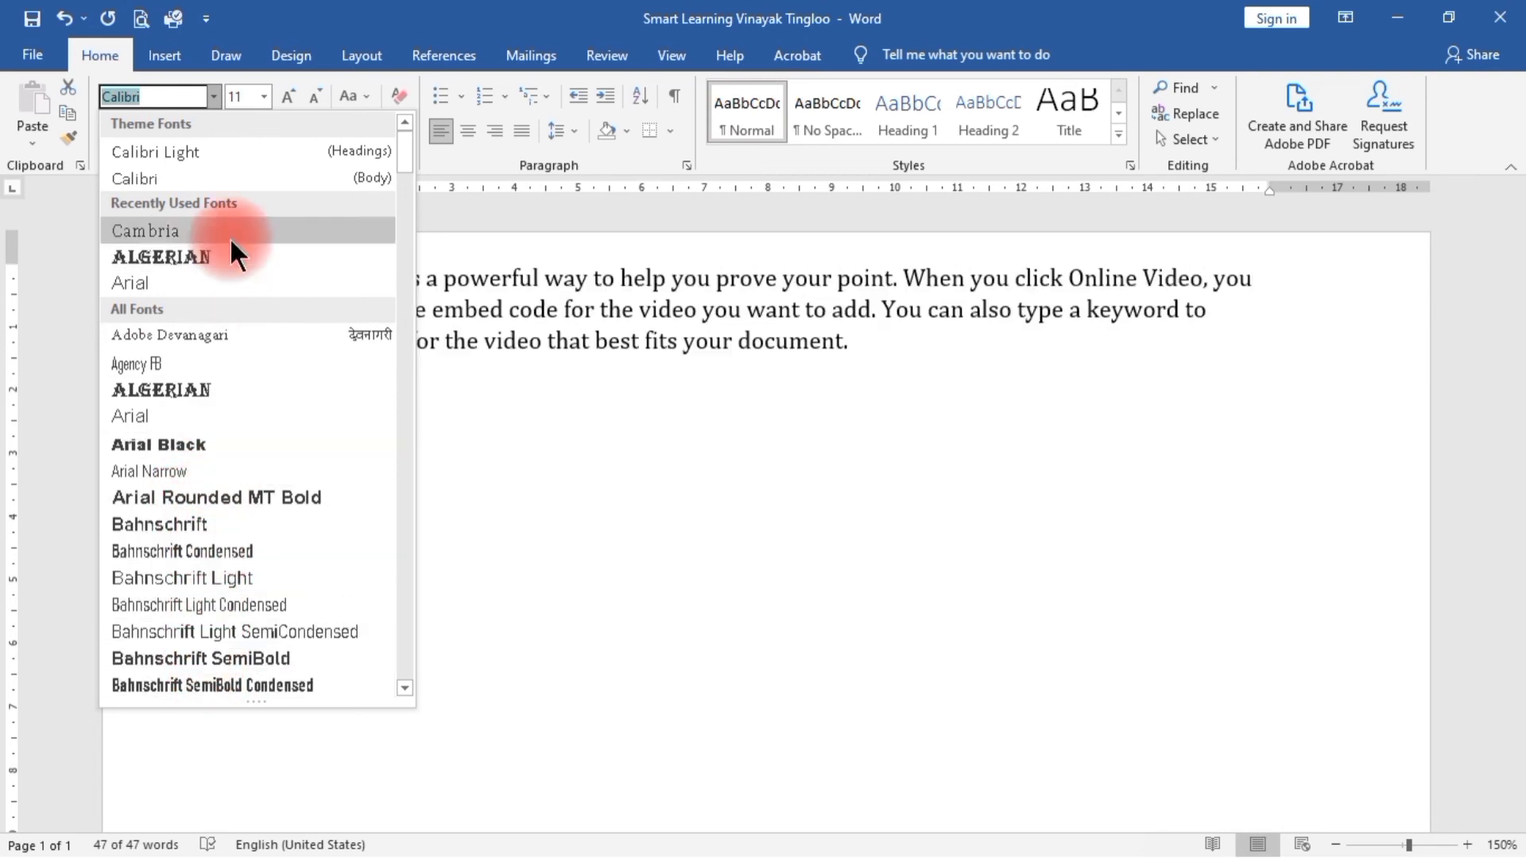
pyautogui.click(207, 228)
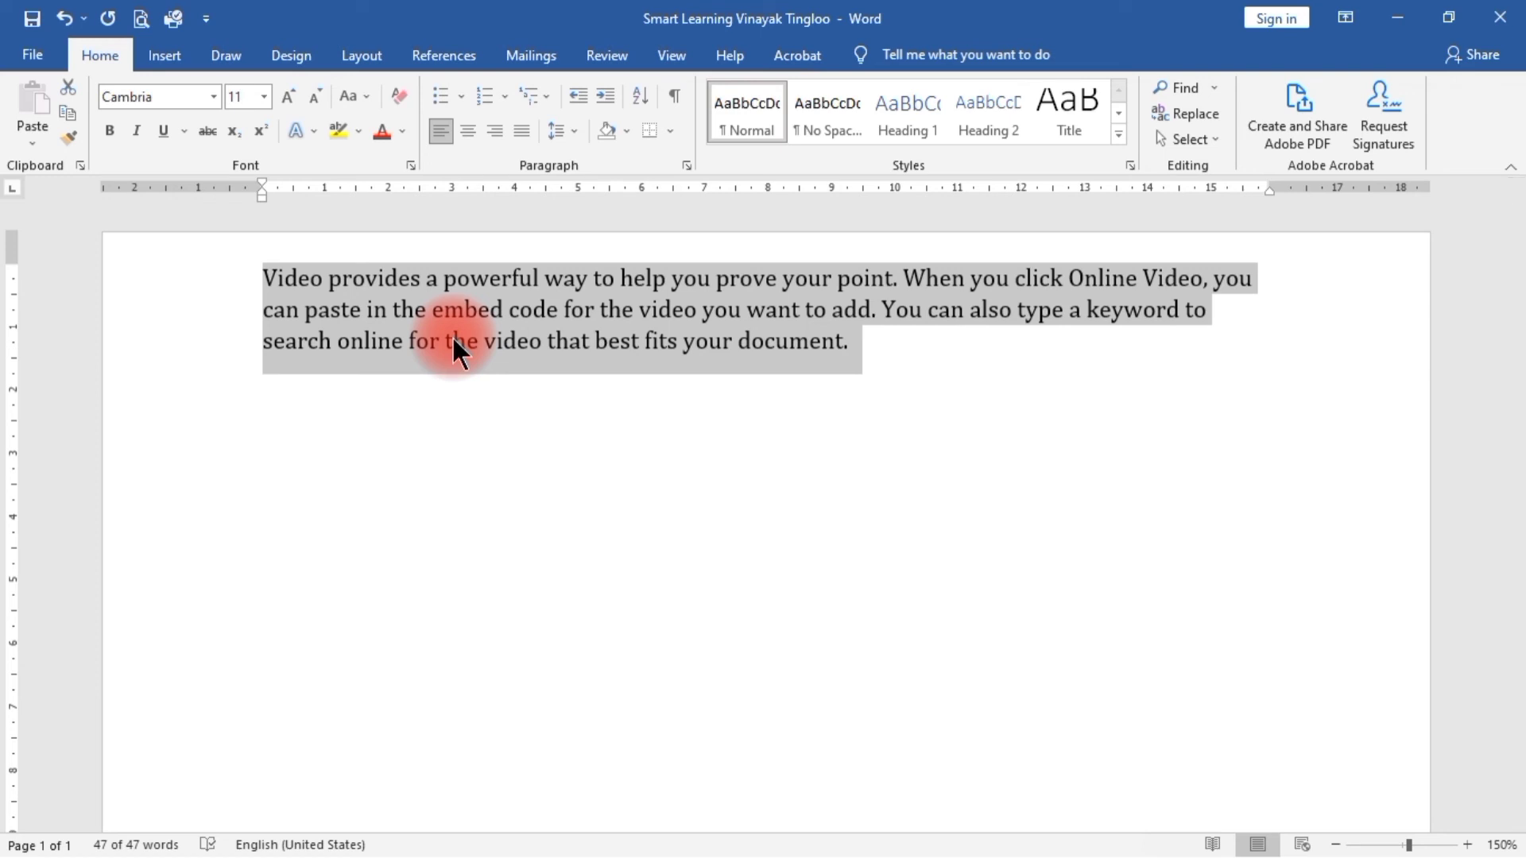
pyautogui.click(265, 96)
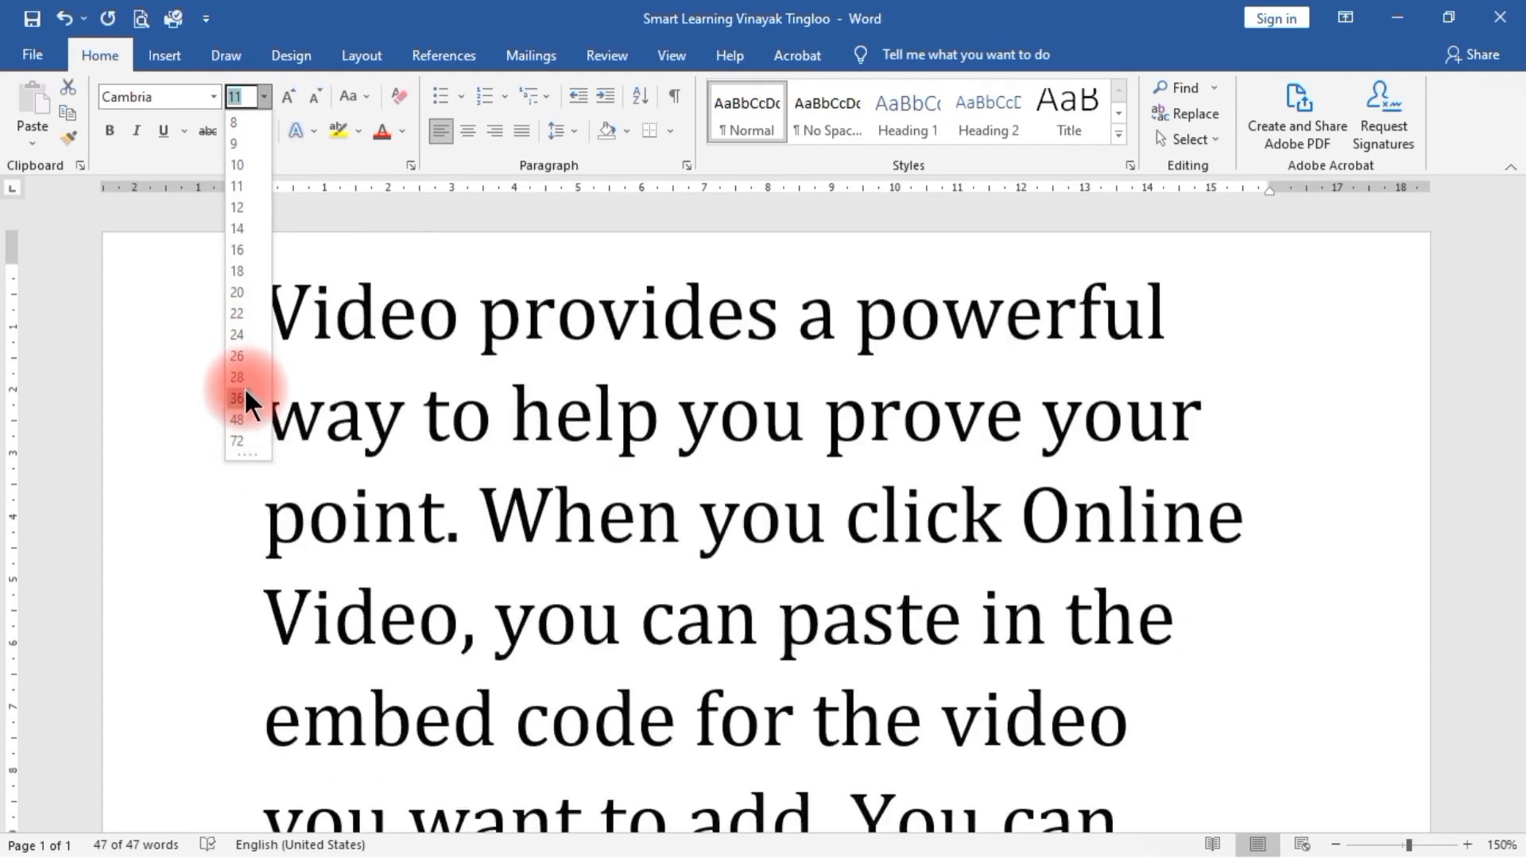
pyautogui.click(244, 188)
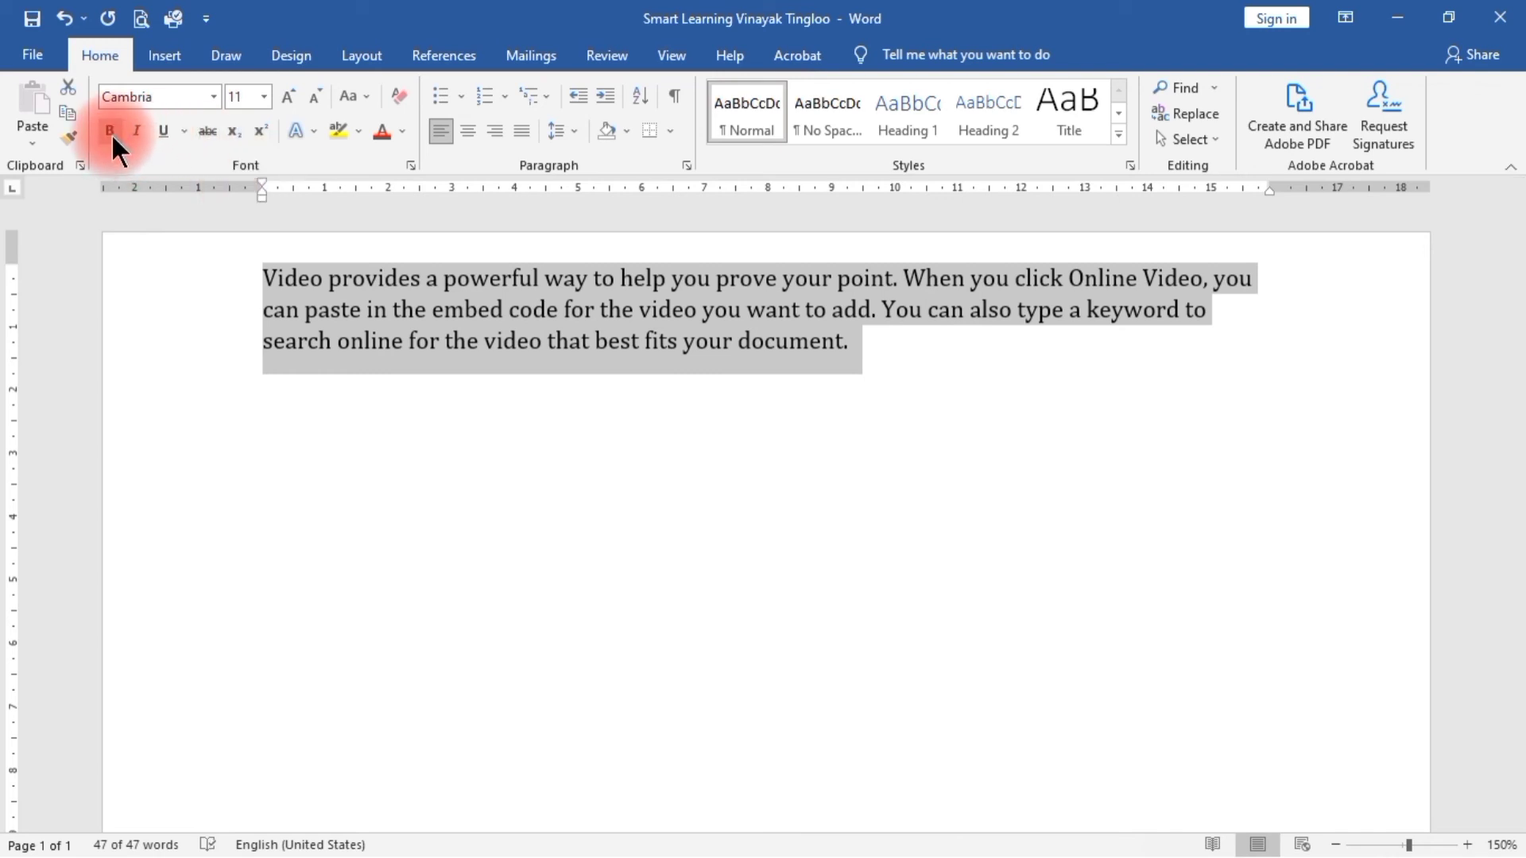
pyautogui.click(900, 397)
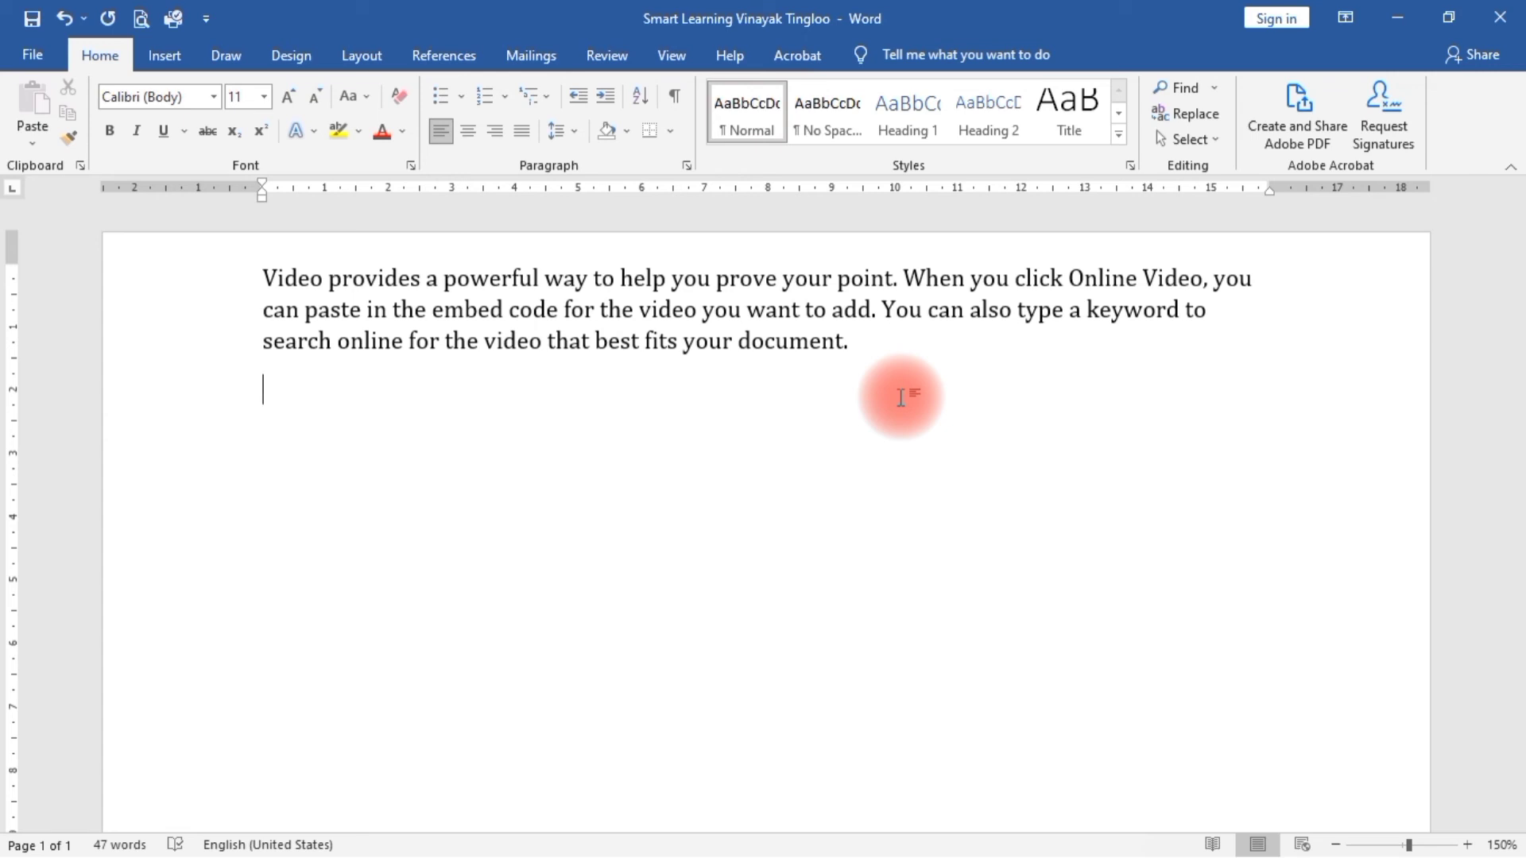
# Step: Make the first sentence, "Video provides a powerful way to help you prove your point.", bold
pyautogui.moveTo(262, 276); pyautogui.dragTo(897, 270)
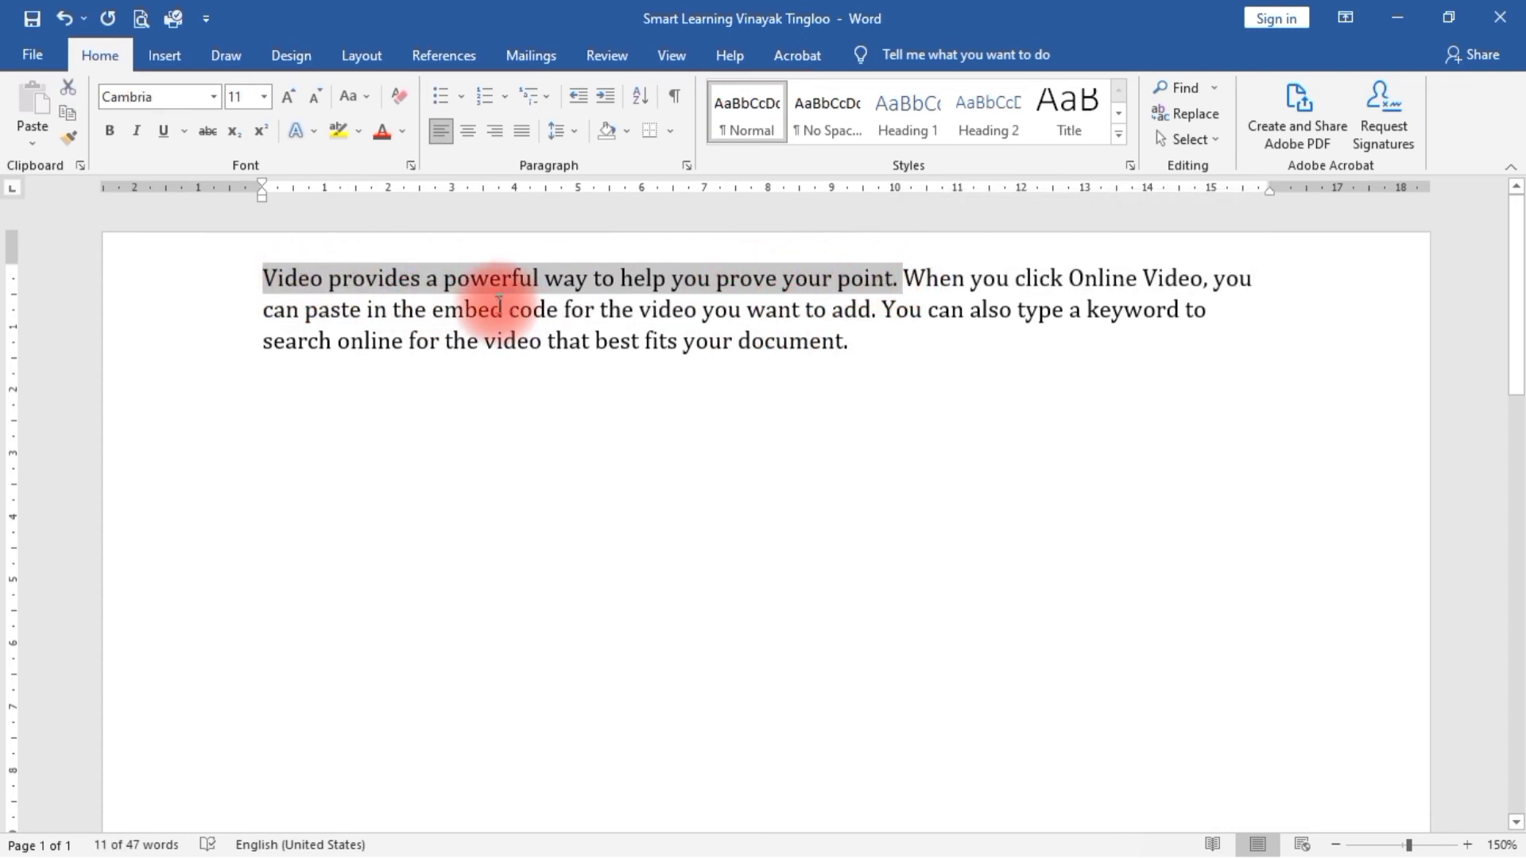
pyautogui.click(109, 129)
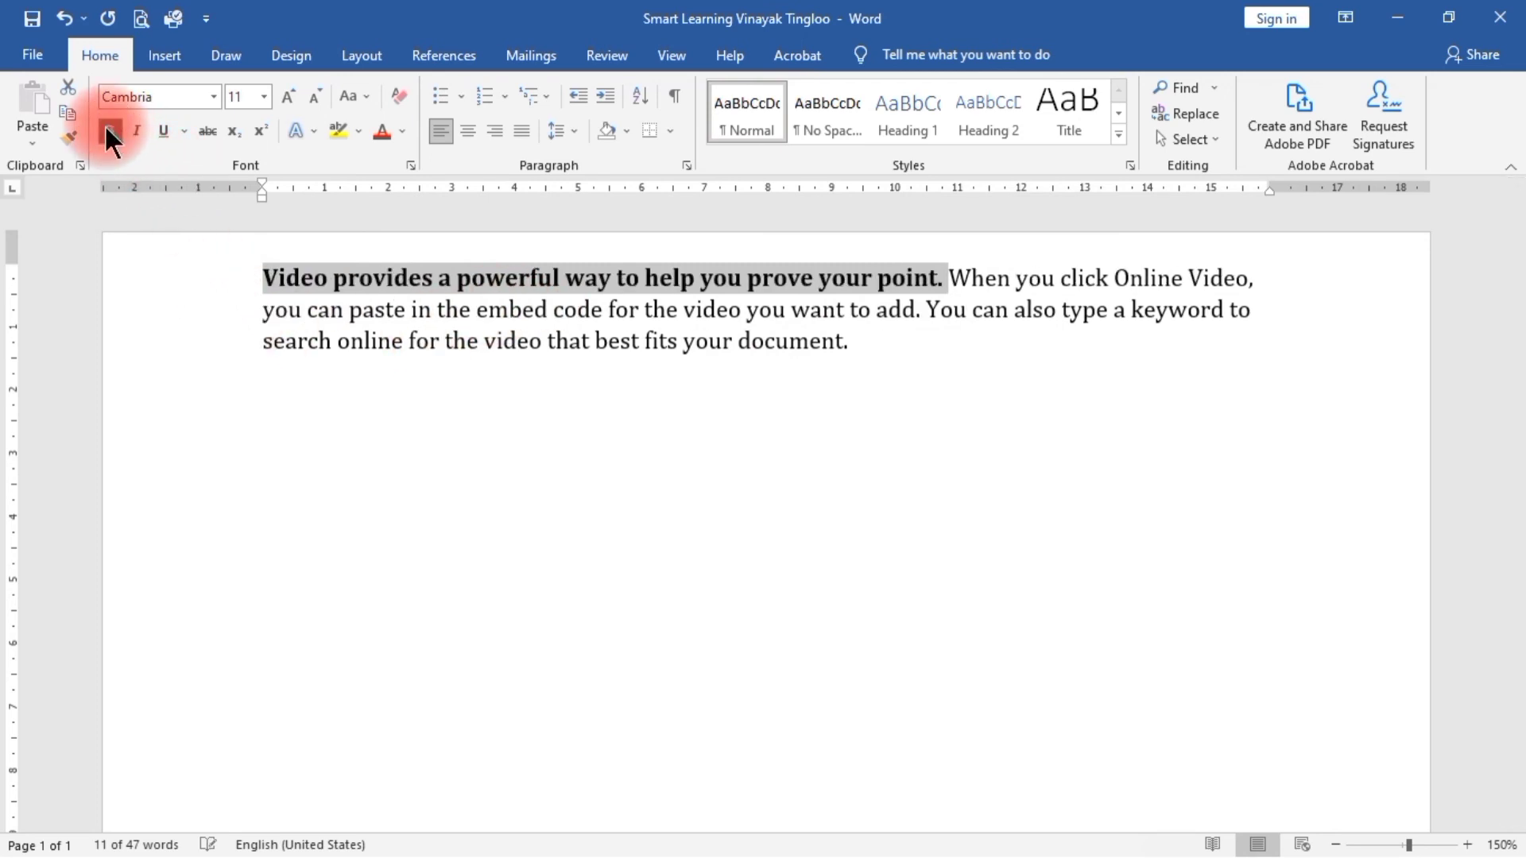
pyautogui.click(742, 392)
# Step: Make the second sentence, beginning "When you click Online Video", bold and remove the bold again
pyautogui.moveTo(950, 278); pyautogui.dragTo(926, 309)
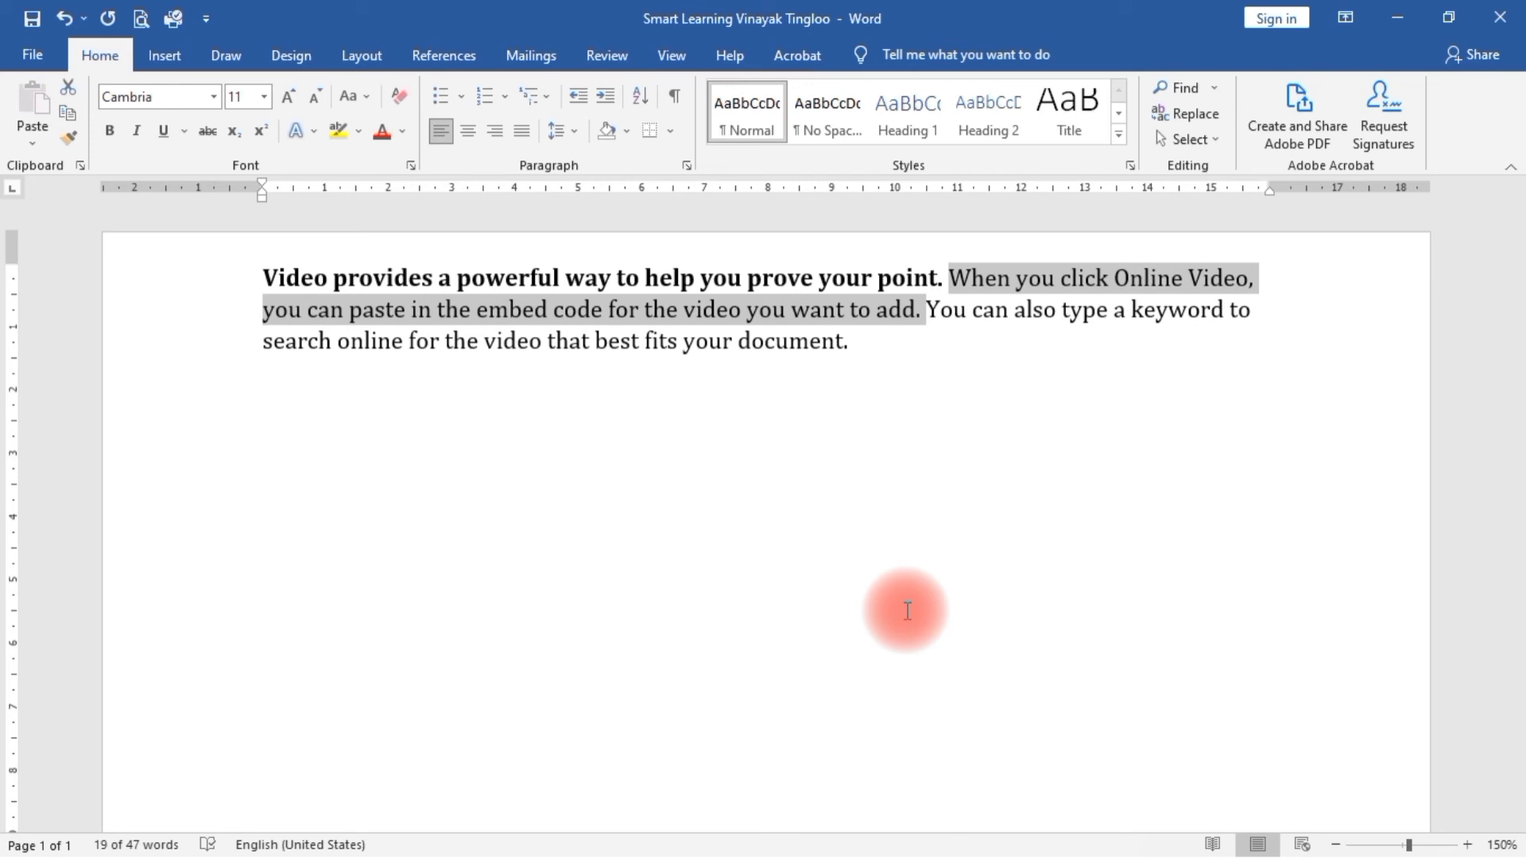
pyautogui.hotkey('ctrl', 'b')
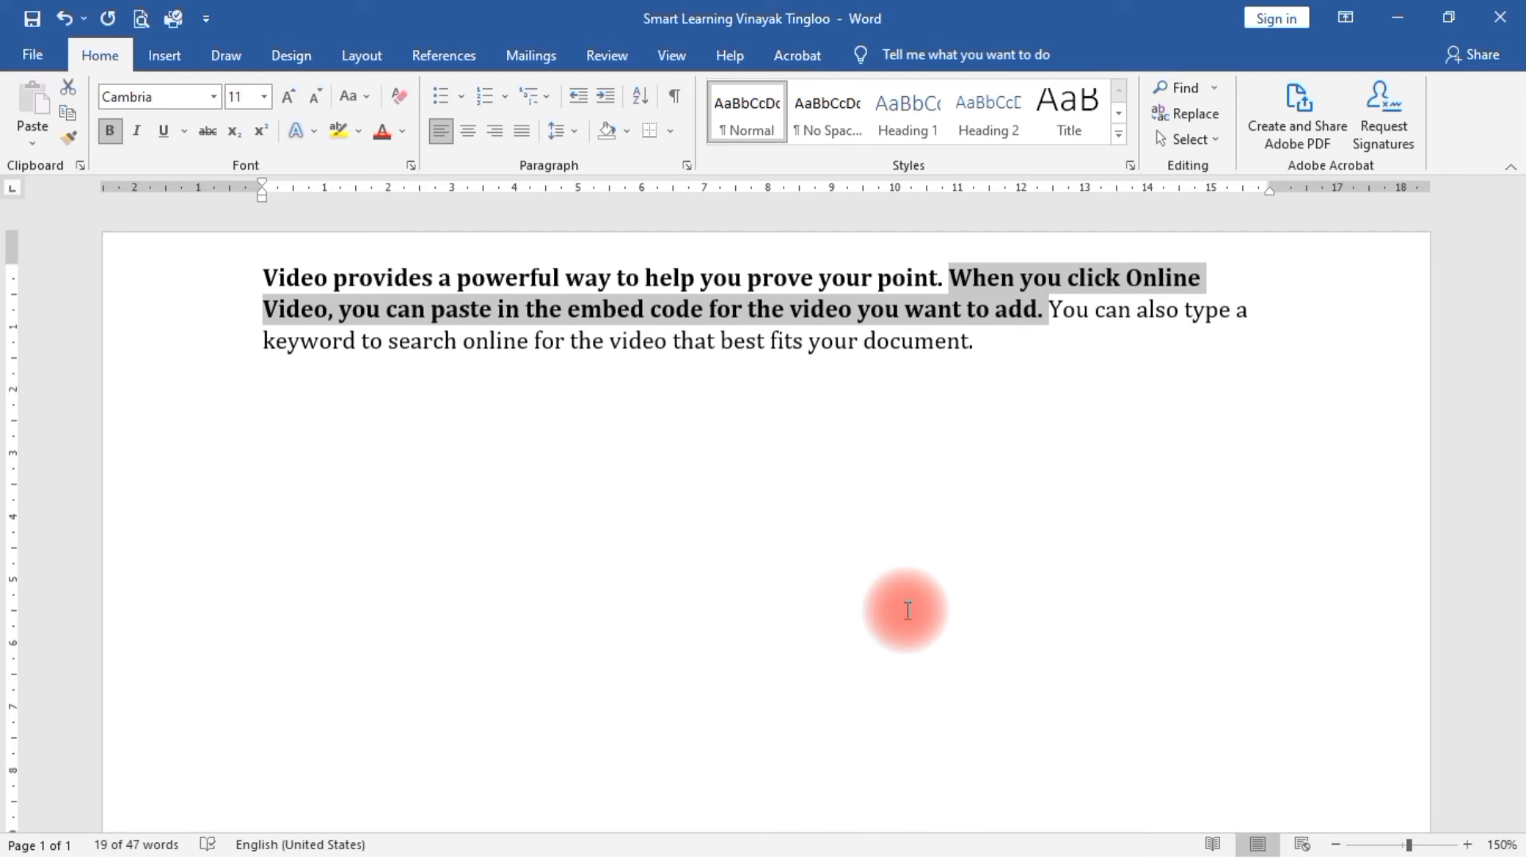
pyautogui.hotkey('ctrl', 'b')
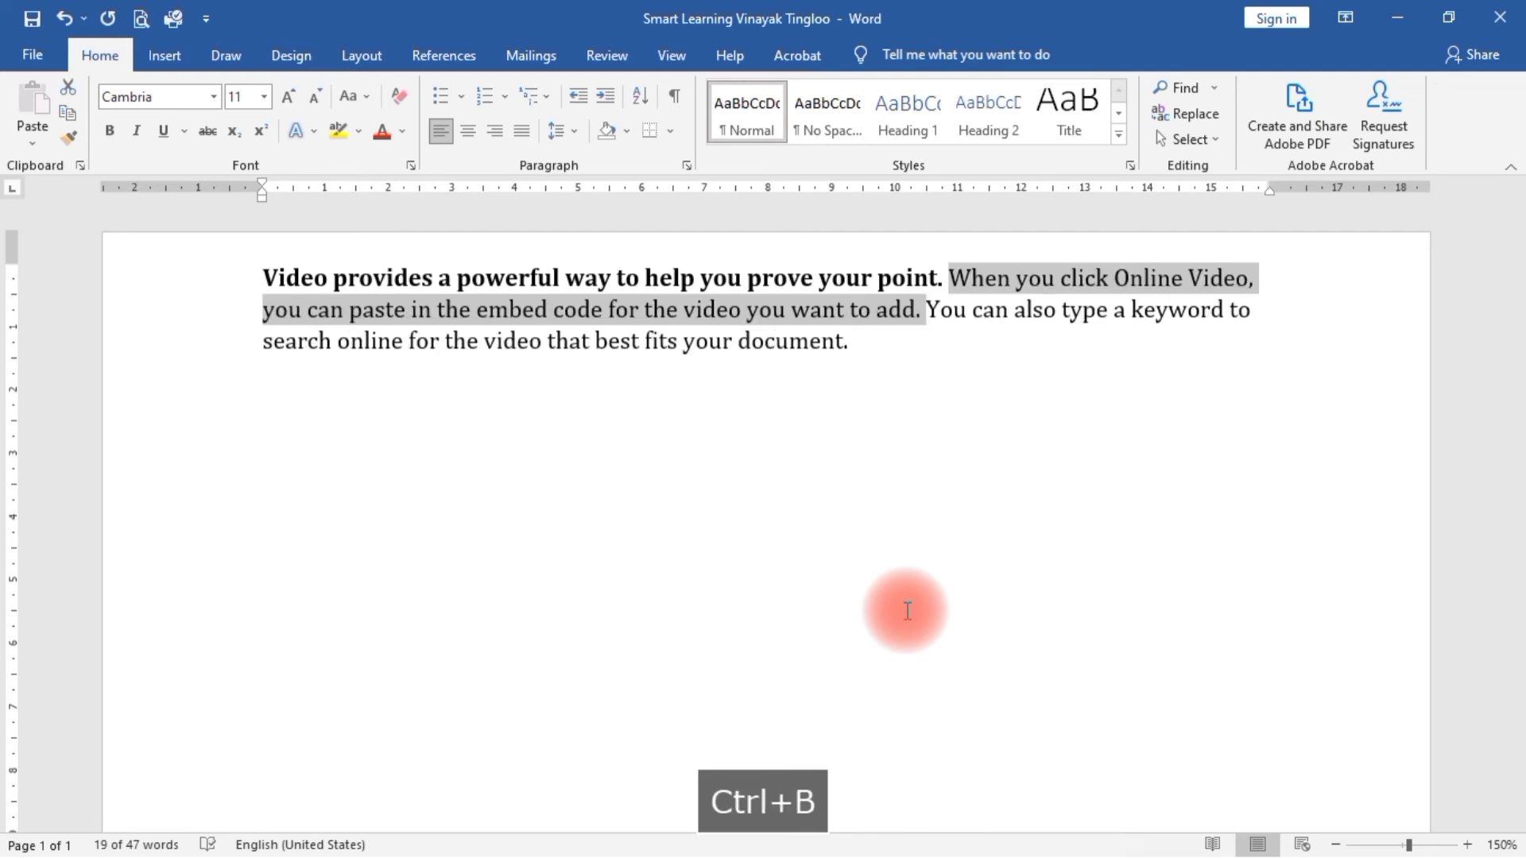
# Step: Remove the bold formatting from the whole paragraph
pyautogui.click(74, 135)
pyautogui.moveTo(265, 279)
pyautogui.mouseDown()
pyautogui.moveTo(776, 306)
pyautogui.moveTo(913, 344)
pyautogui.mouseUp()
pyautogui.hotkey('ctrl', 'b')
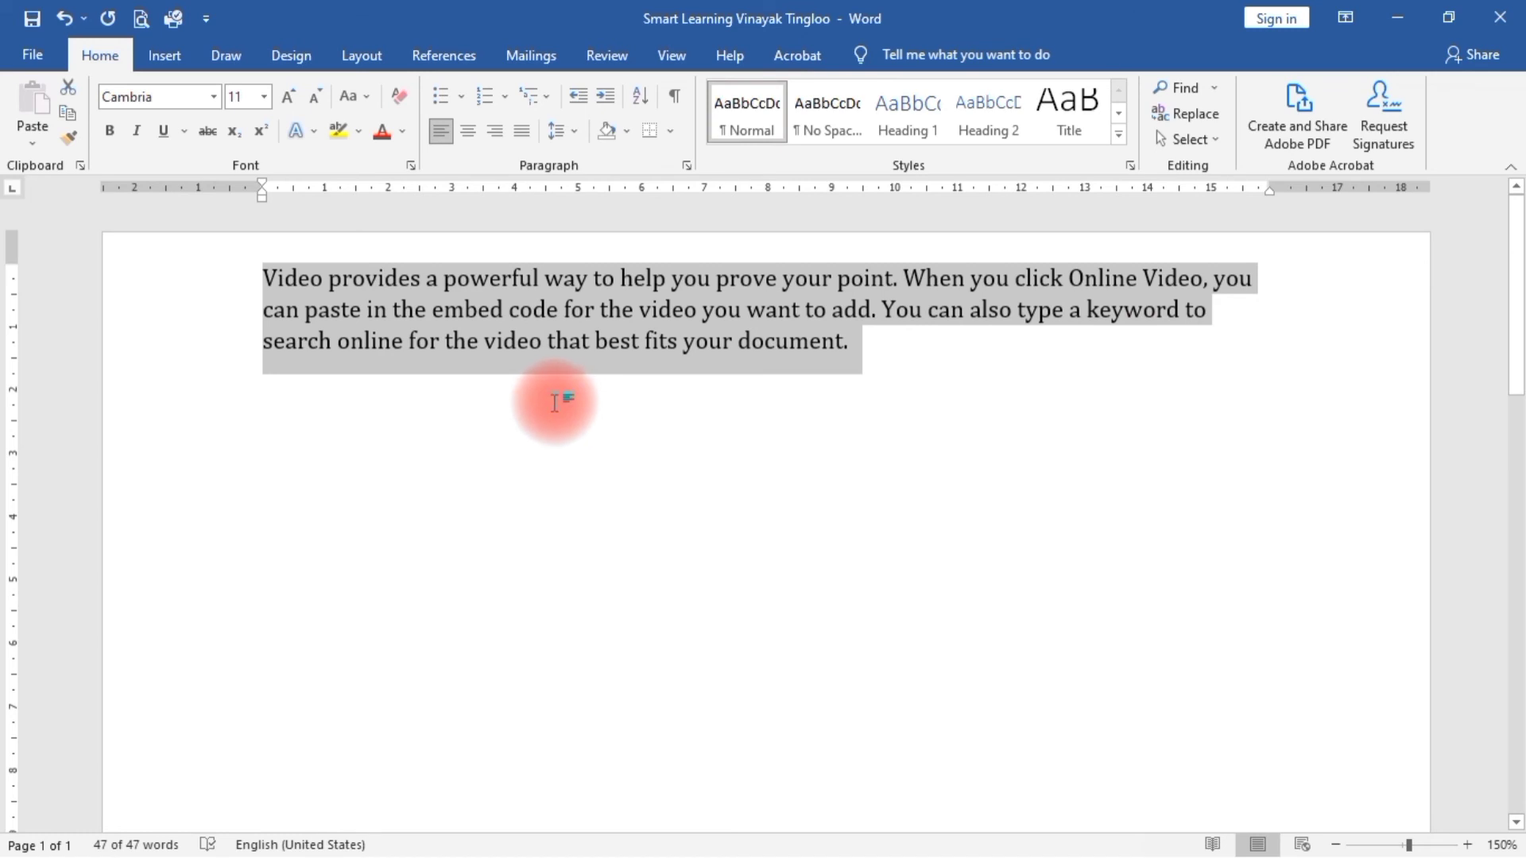
# Step: Italicize the whole paragraph, then remove the italics from its first two sentences
pyautogui.hotkey('ctrl', 'i')
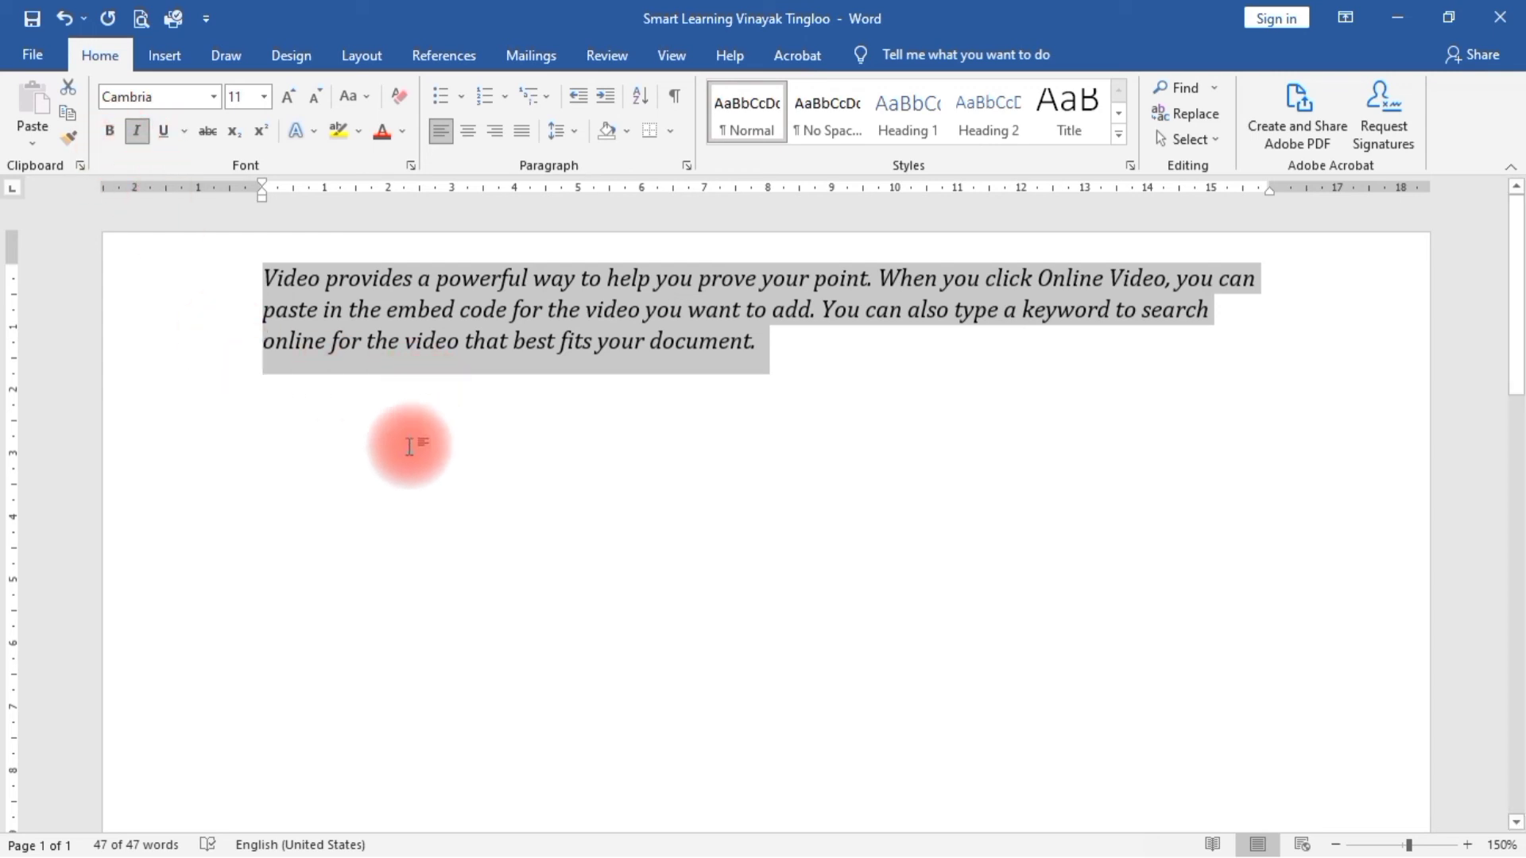
pyautogui.click(343, 318)
pyautogui.moveTo(263, 280); pyautogui.dragTo(818, 312)
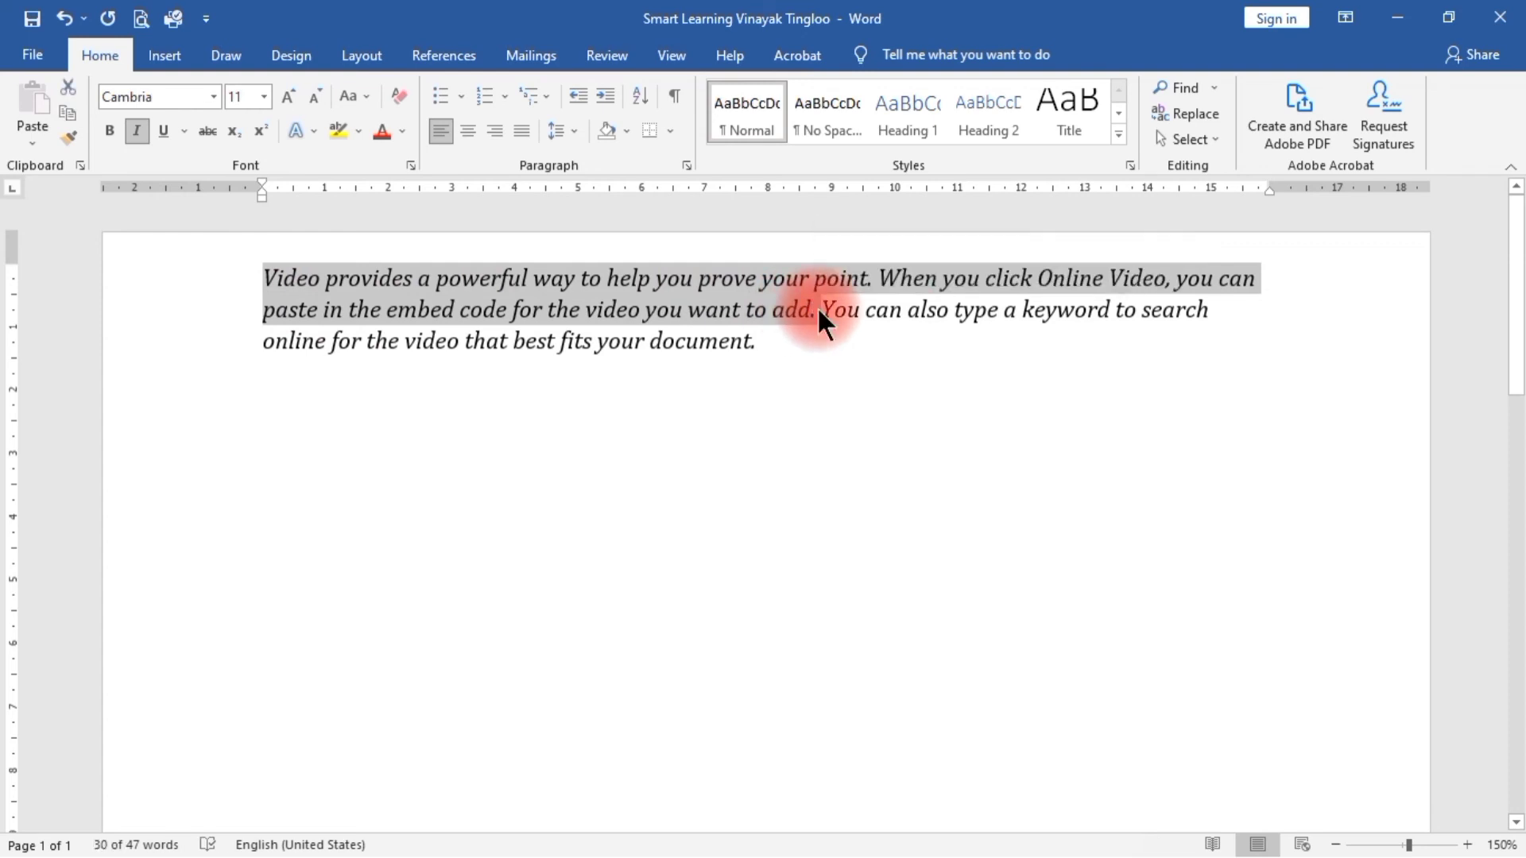
pyautogui.hotkey('ctrl', 'i')
pyautogui.click(1033, 579)
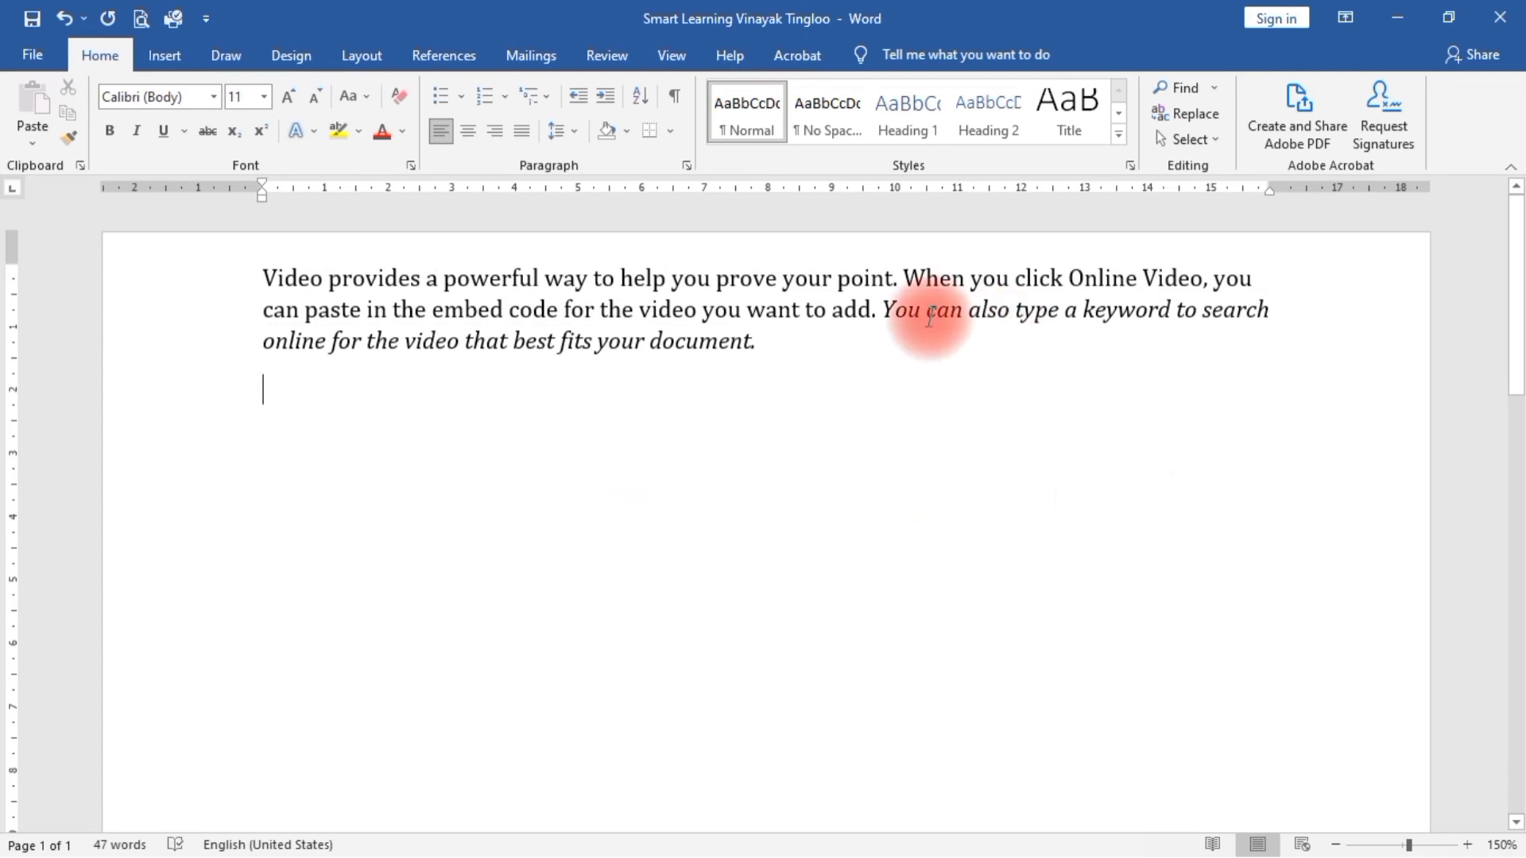
# Step: Undo the last two italic formatting changes on the paragraph and clear the selection
pyautogui.keyDown('ctrl'); pyautogui.scroll(4, 782, 418); pyautogui.keyUp('ctrl')
pyautogui.scroll(3, 778, 421)
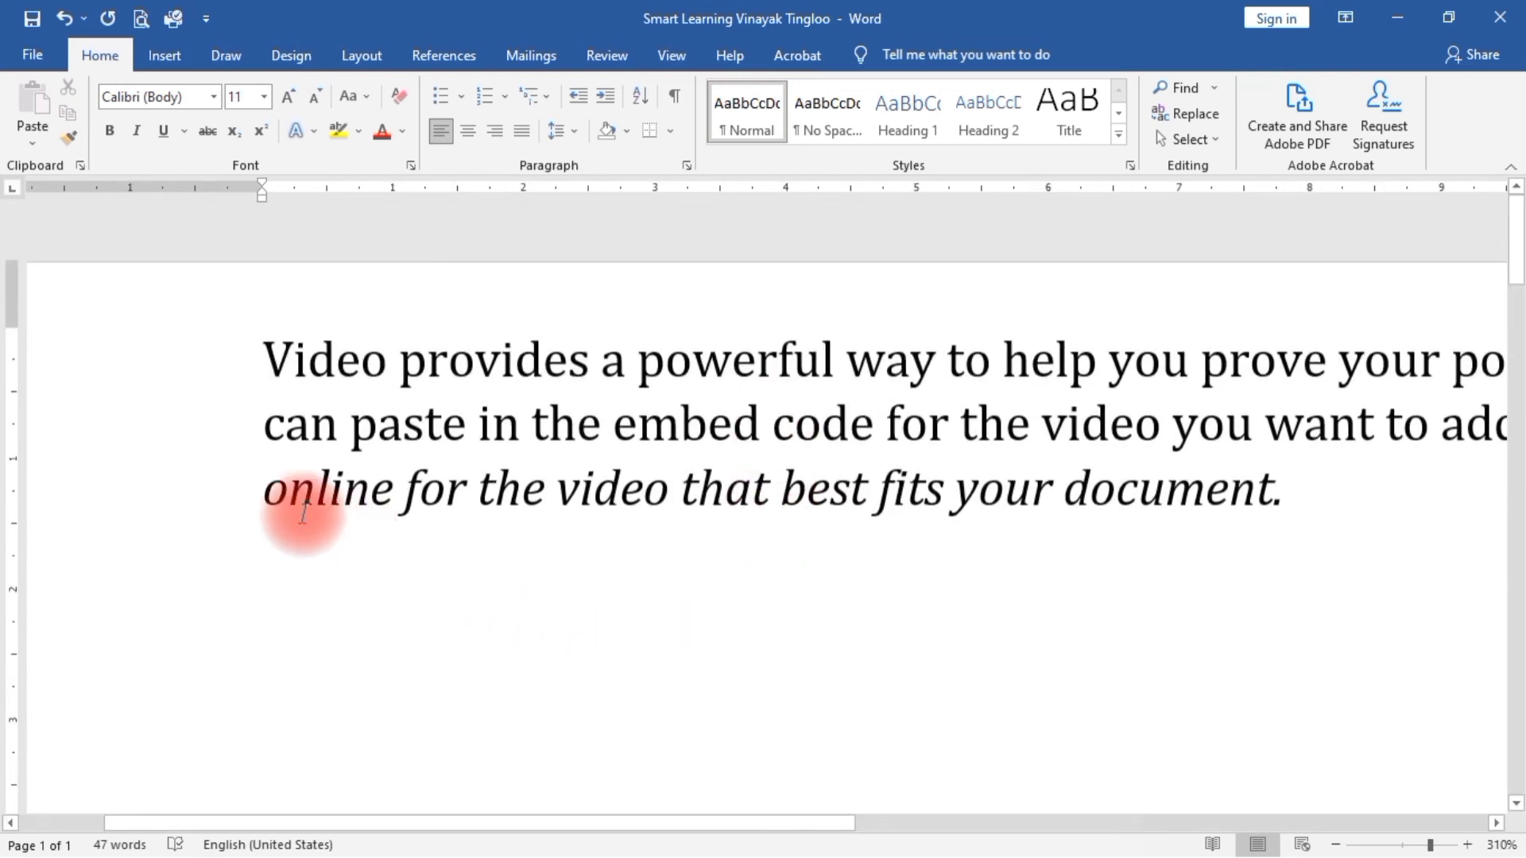
pyautogui.moveTo(331, 487); pyautogui.dragTo(1311, 493)
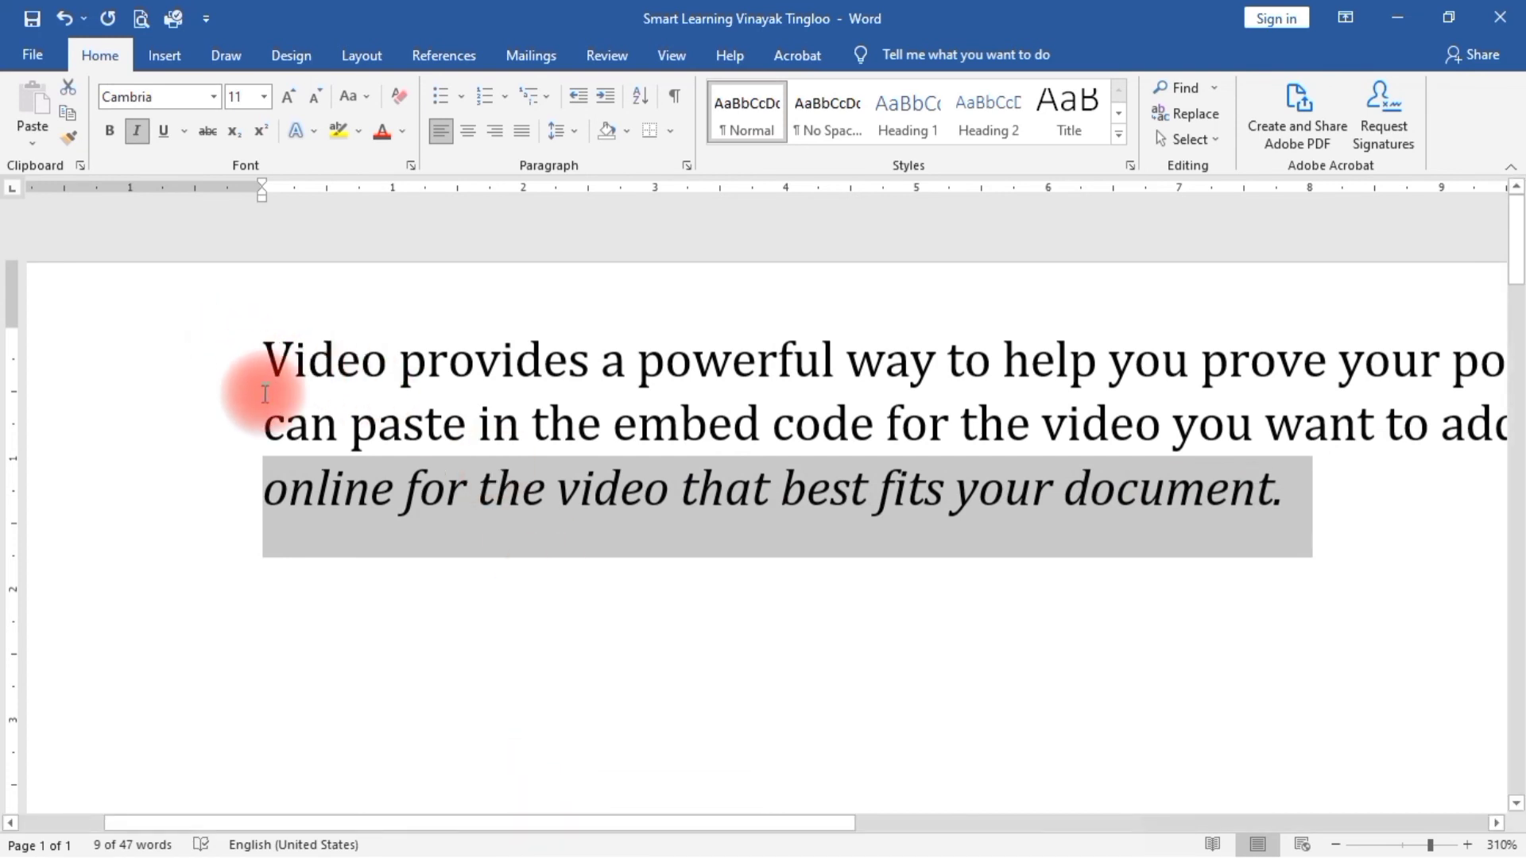
pyautogui.moveTo(258, 423); pyautogui.dragTo(1295, 422)
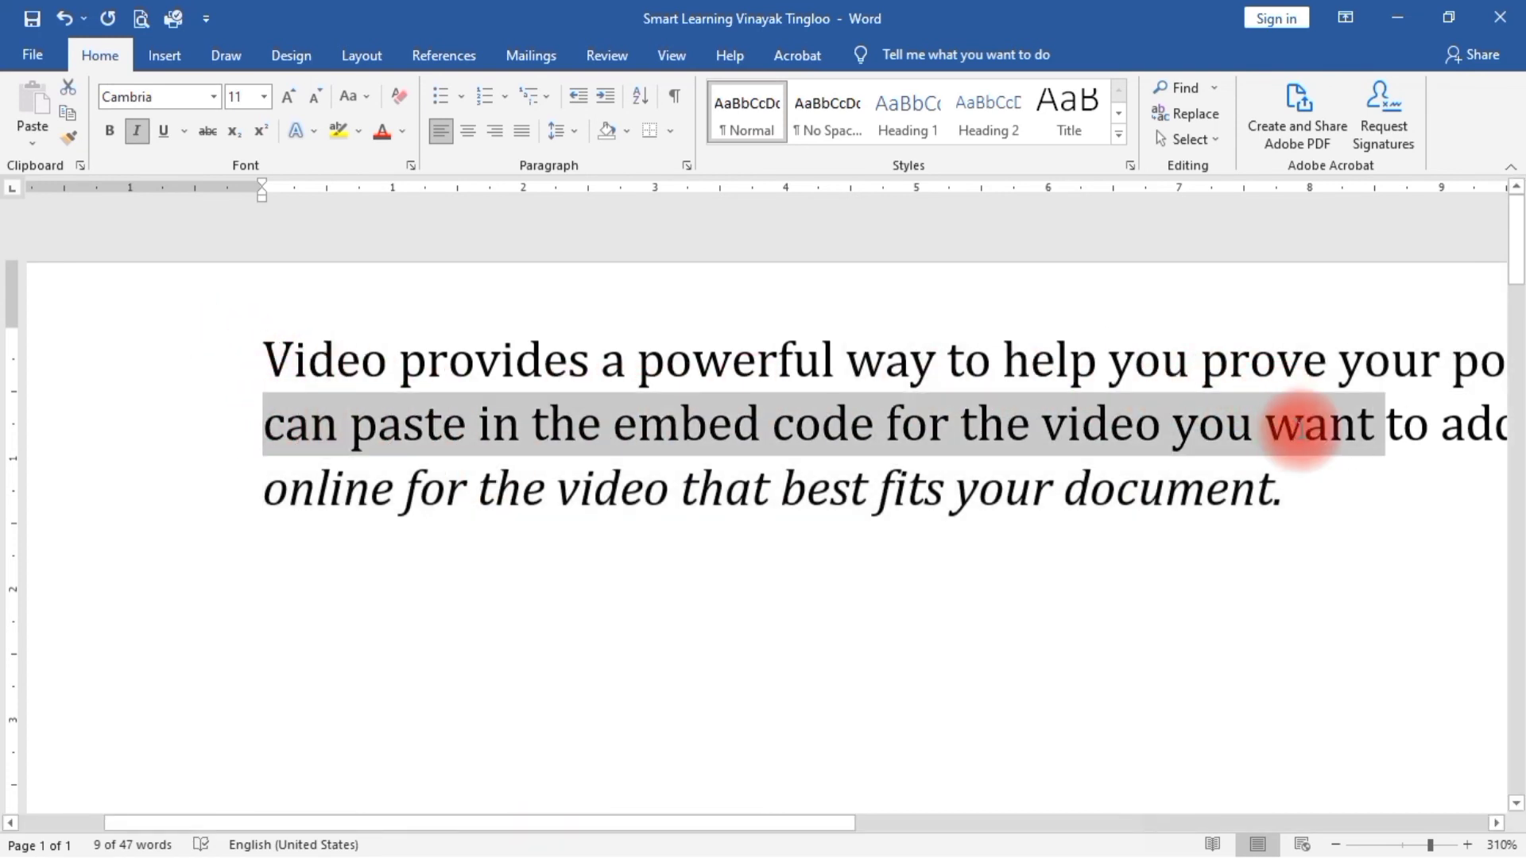
pyautogui.click(377, 703)
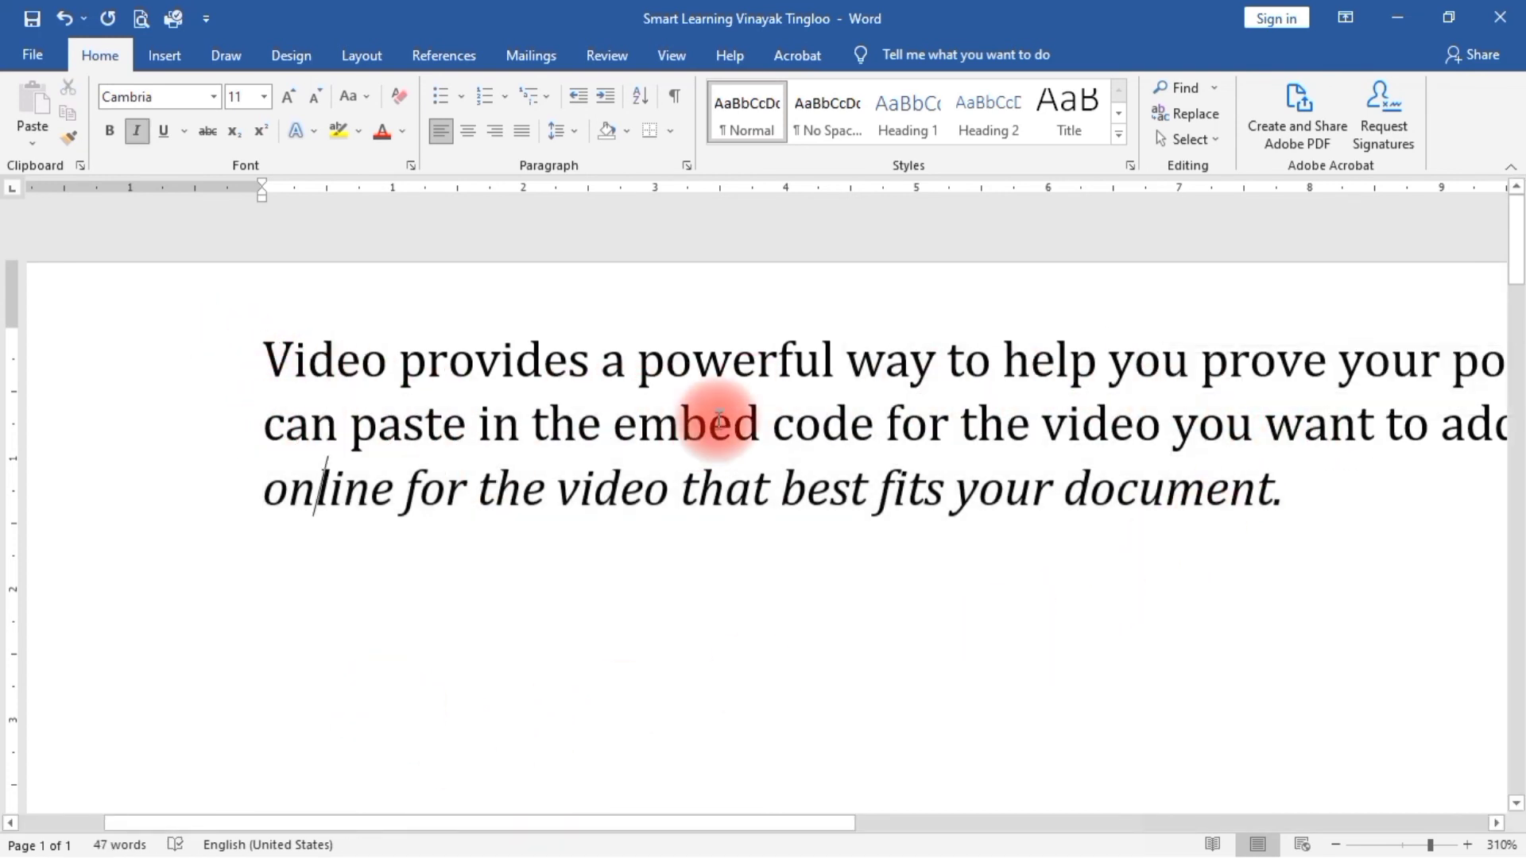
pyautogui.hotkey('ctrl', 'z')
pyautogui.hotkey('ctrl', 'z')
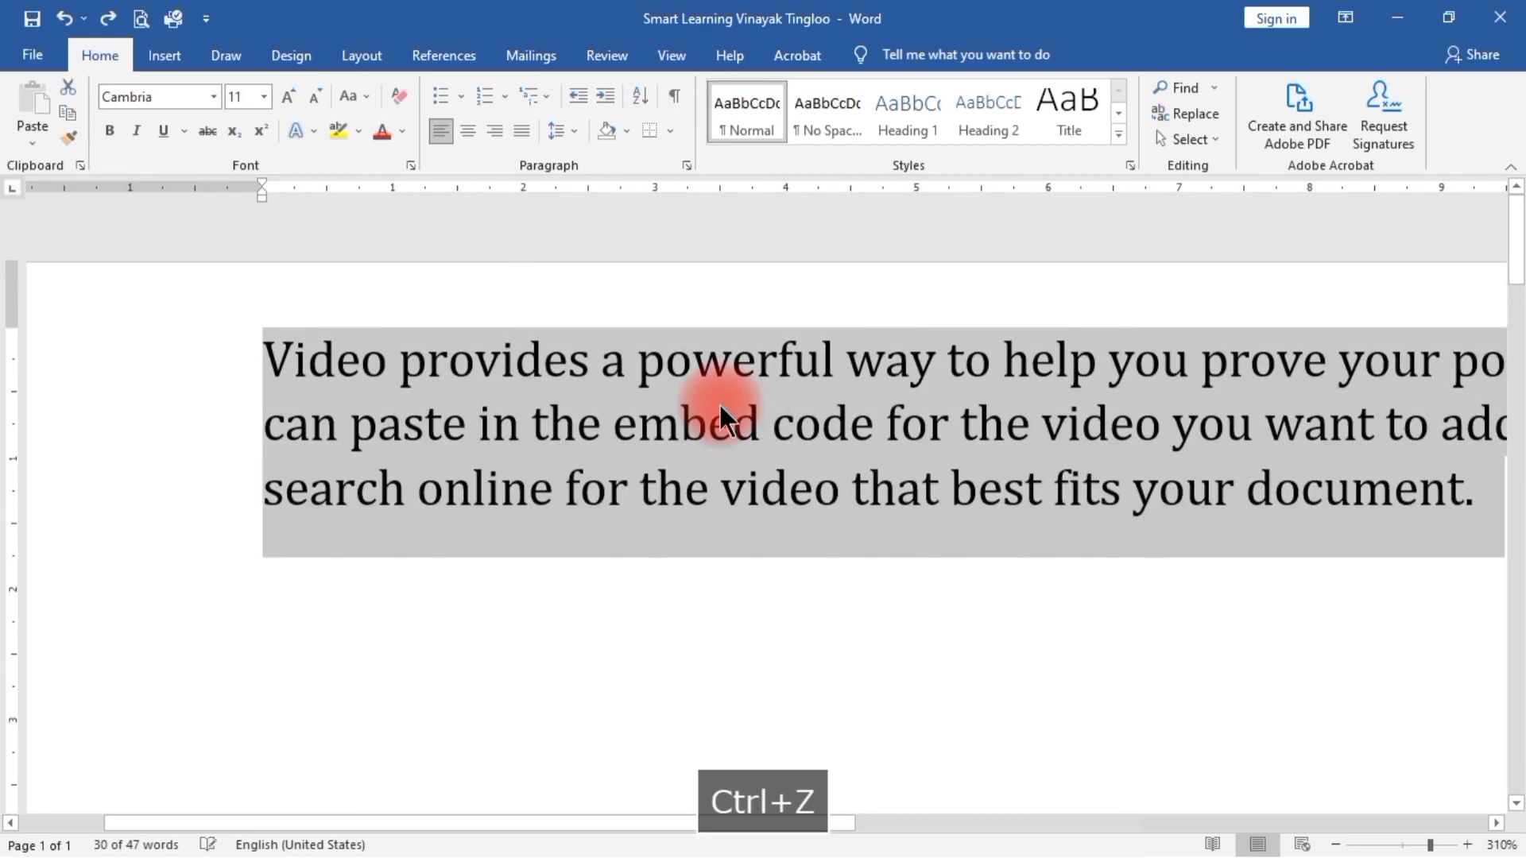
pyautogui.click(852, 527)
# Step: Underline the whole paragraph, from "Video provides" to "your document."
pyautogui.keyDown('ctrl'); pyautogui.scroll(-9, 851, 527); pyautogui.keyUp('ctrl')
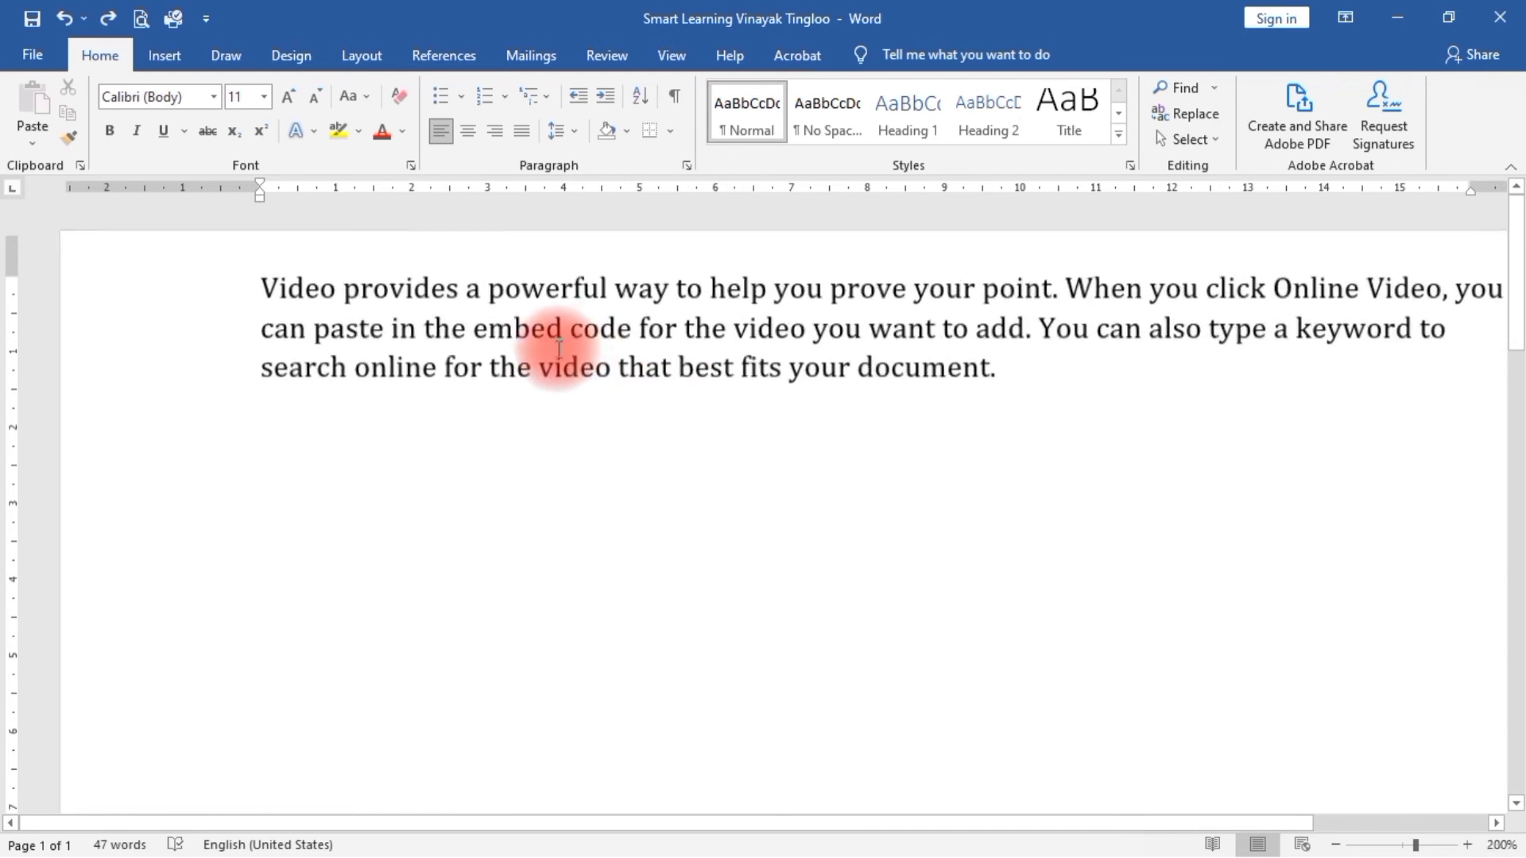
pyautogui.keyDown('ctrl'); pyautogui.scroll(3, 578, 340); pyautogui.keyUp('ctrl')
pyautogui.moveTo(858, 834); pyautogui.dragTo(914, 831)
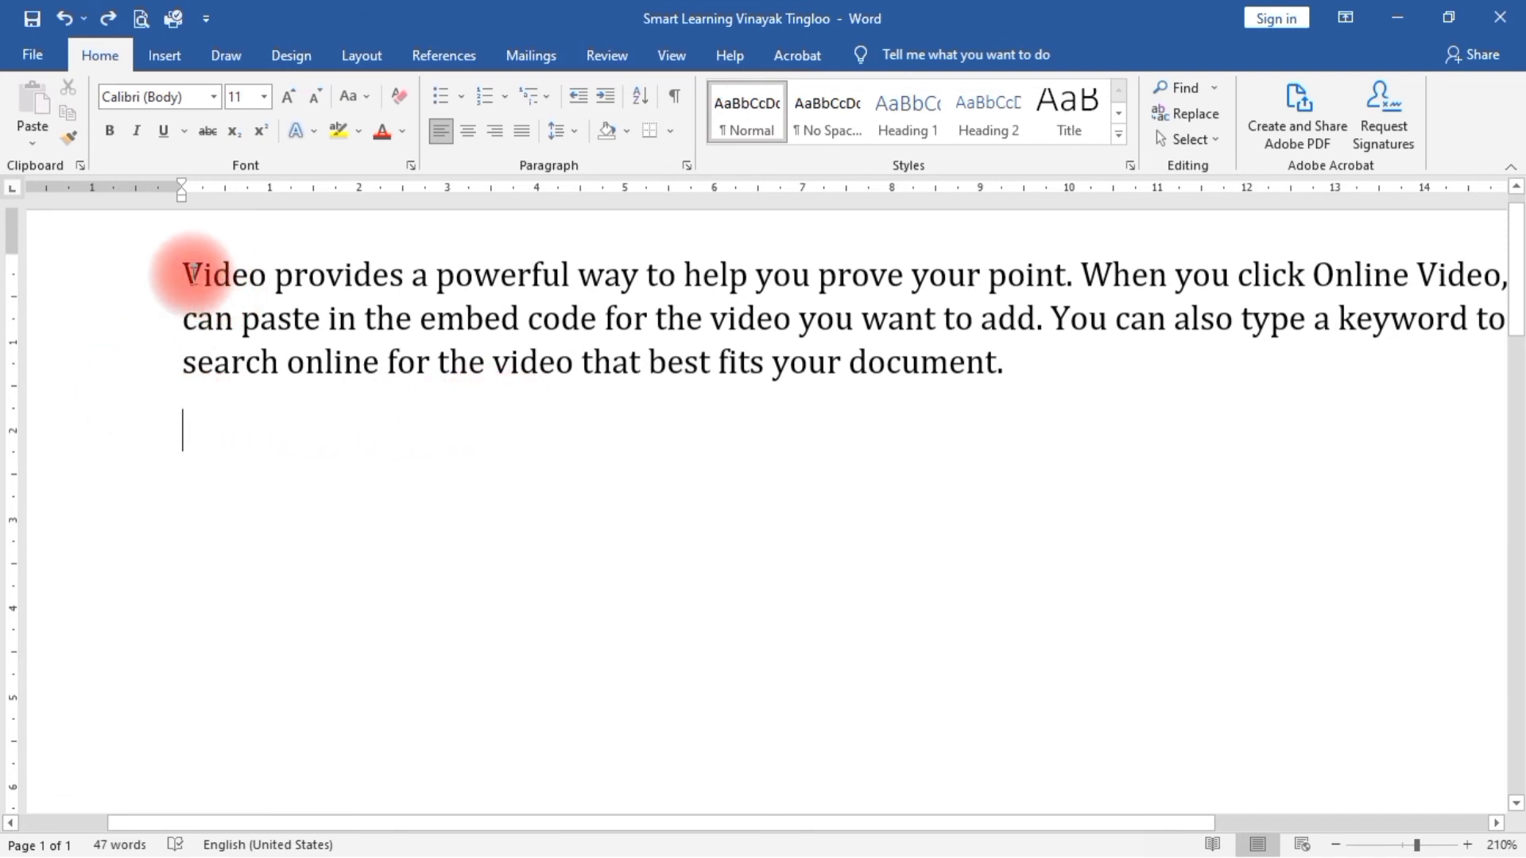
pyautogui.moveTo(177, 277); pyautogui.dragTo(1022, 350)
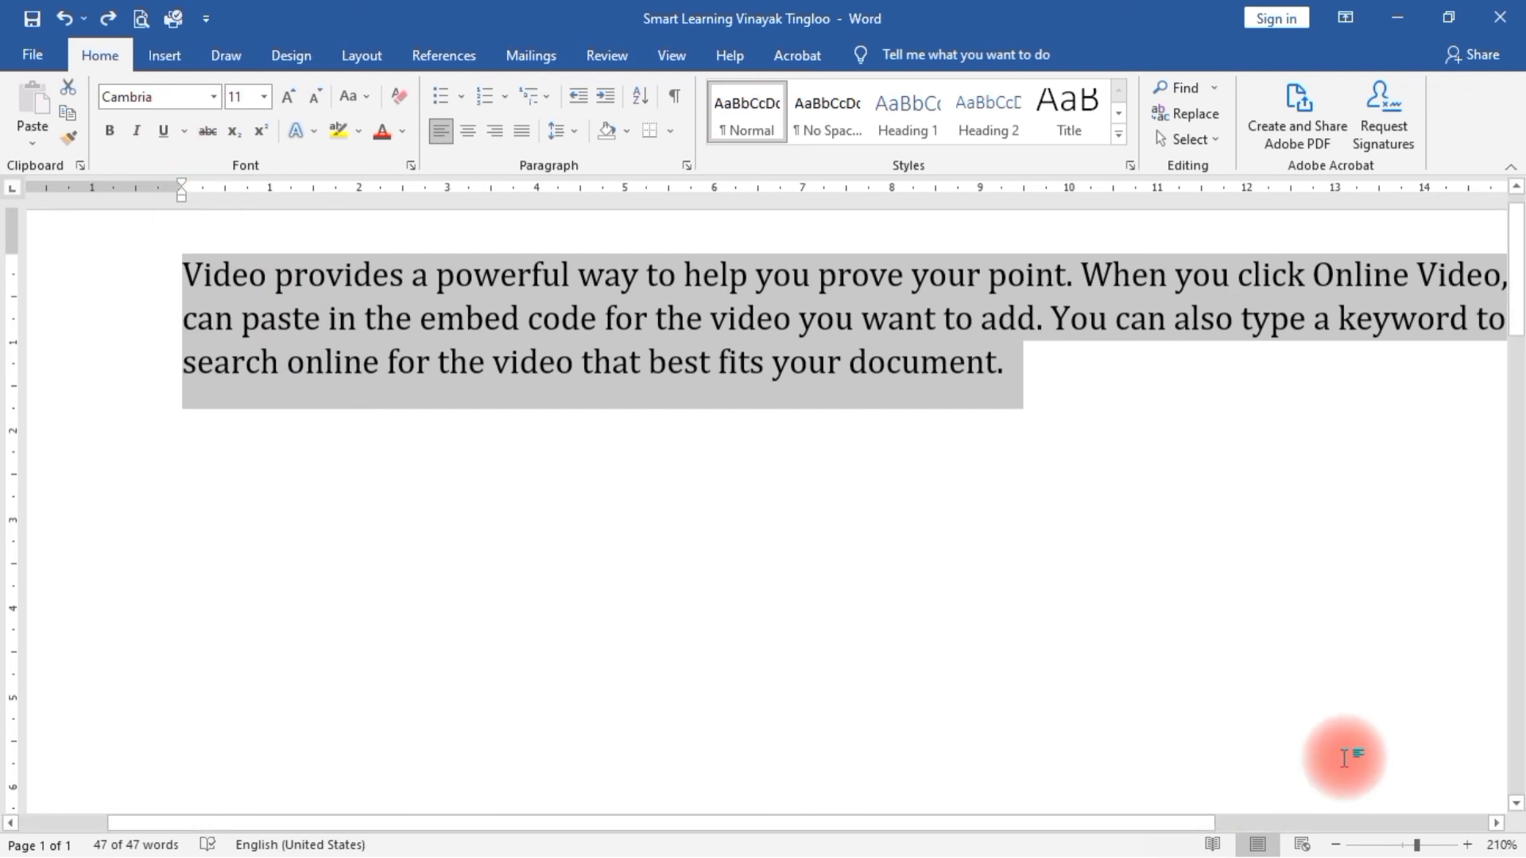
pyautogui.hotkey('ctrl', 'u')
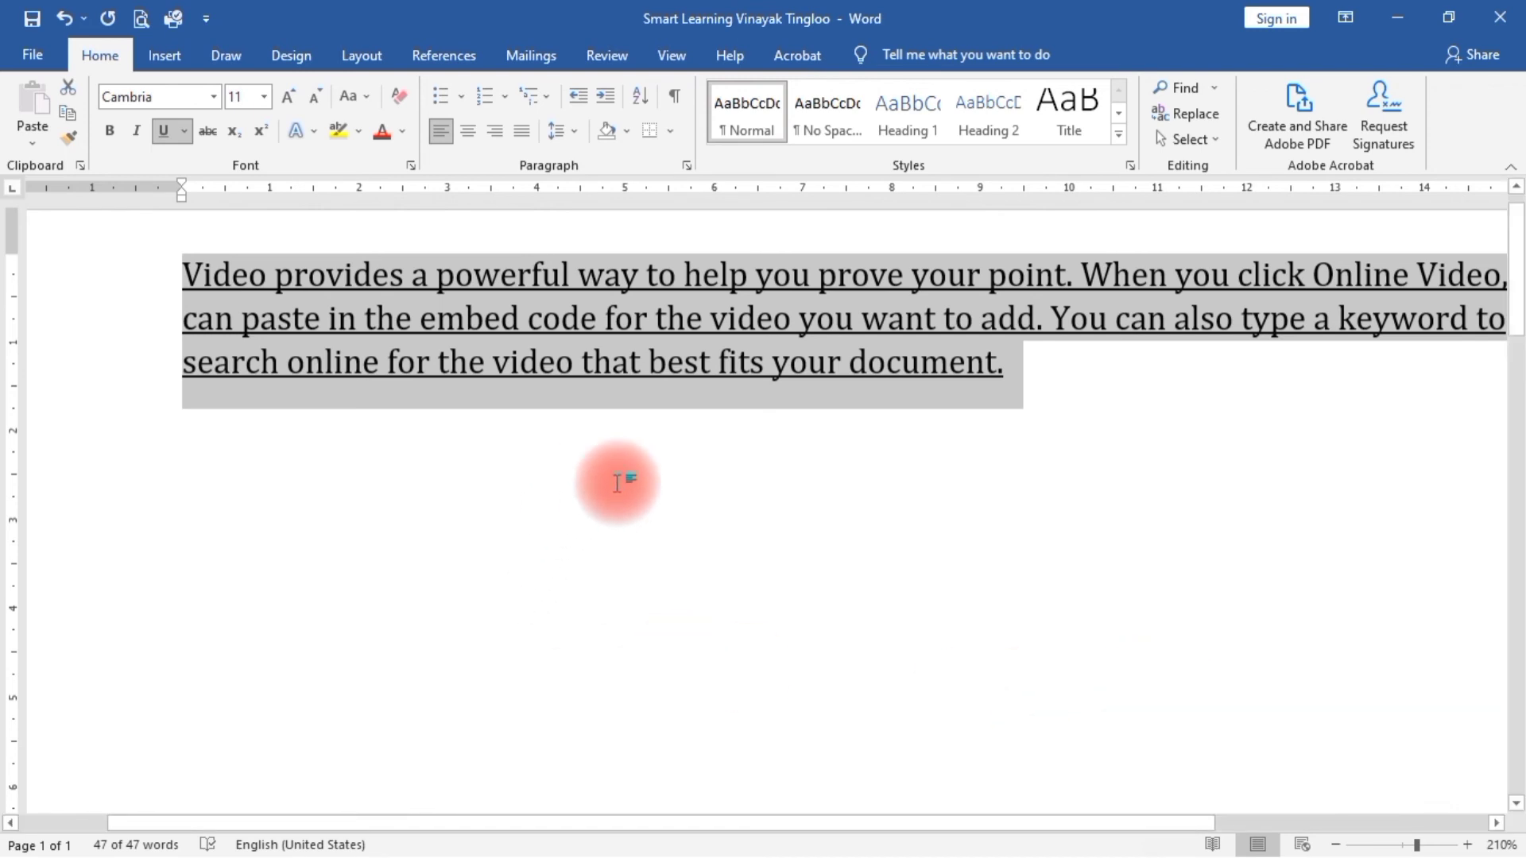
# Step: Change the paragraph's underline colour to standard red and its style to a wave underline
pyautogui.click(185, 131)
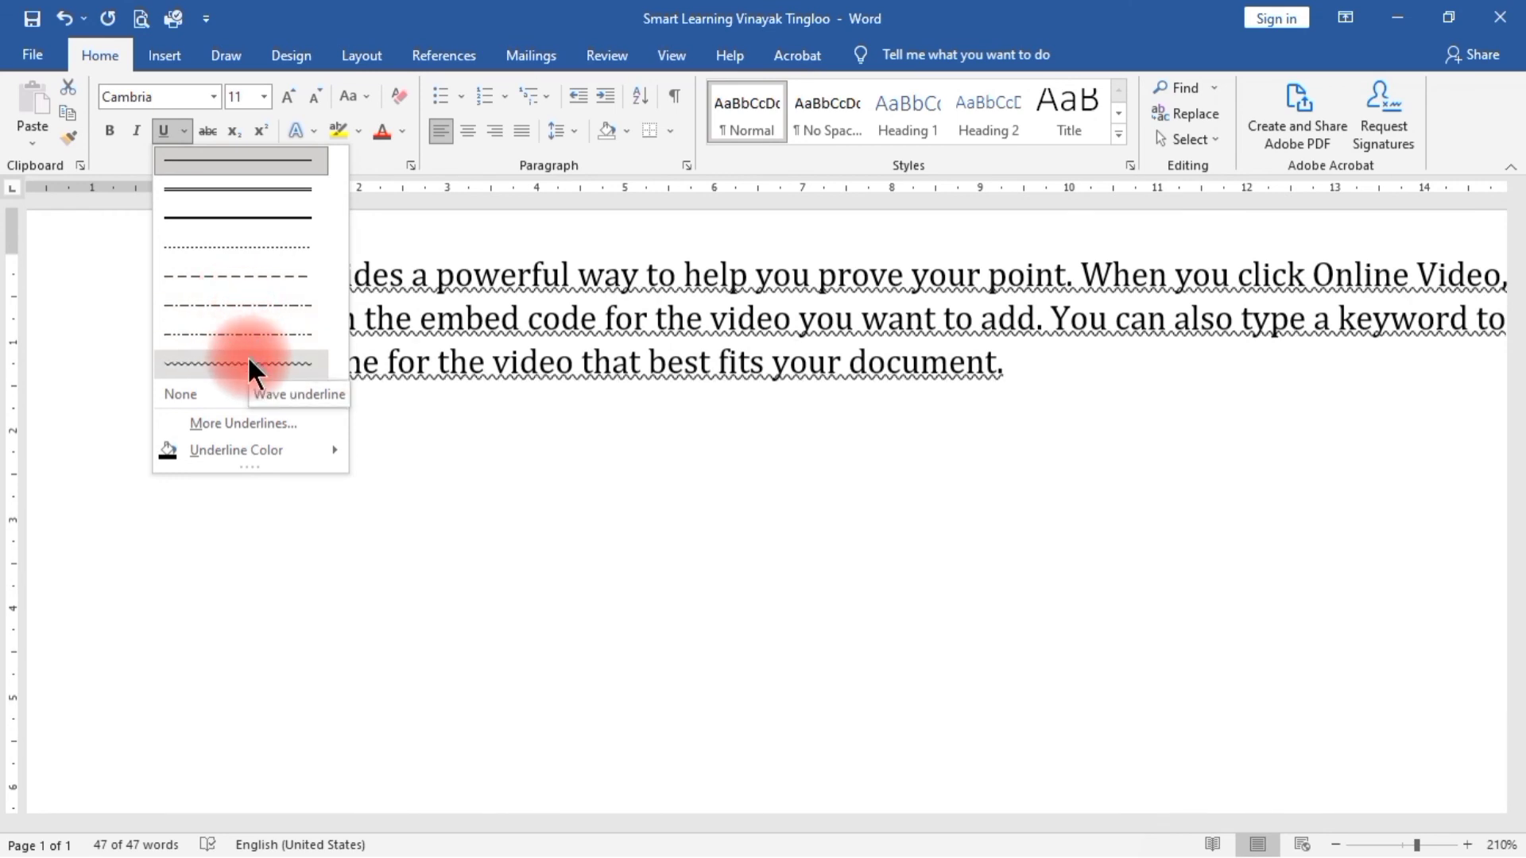
pyautogui.moveTo(278, 446)
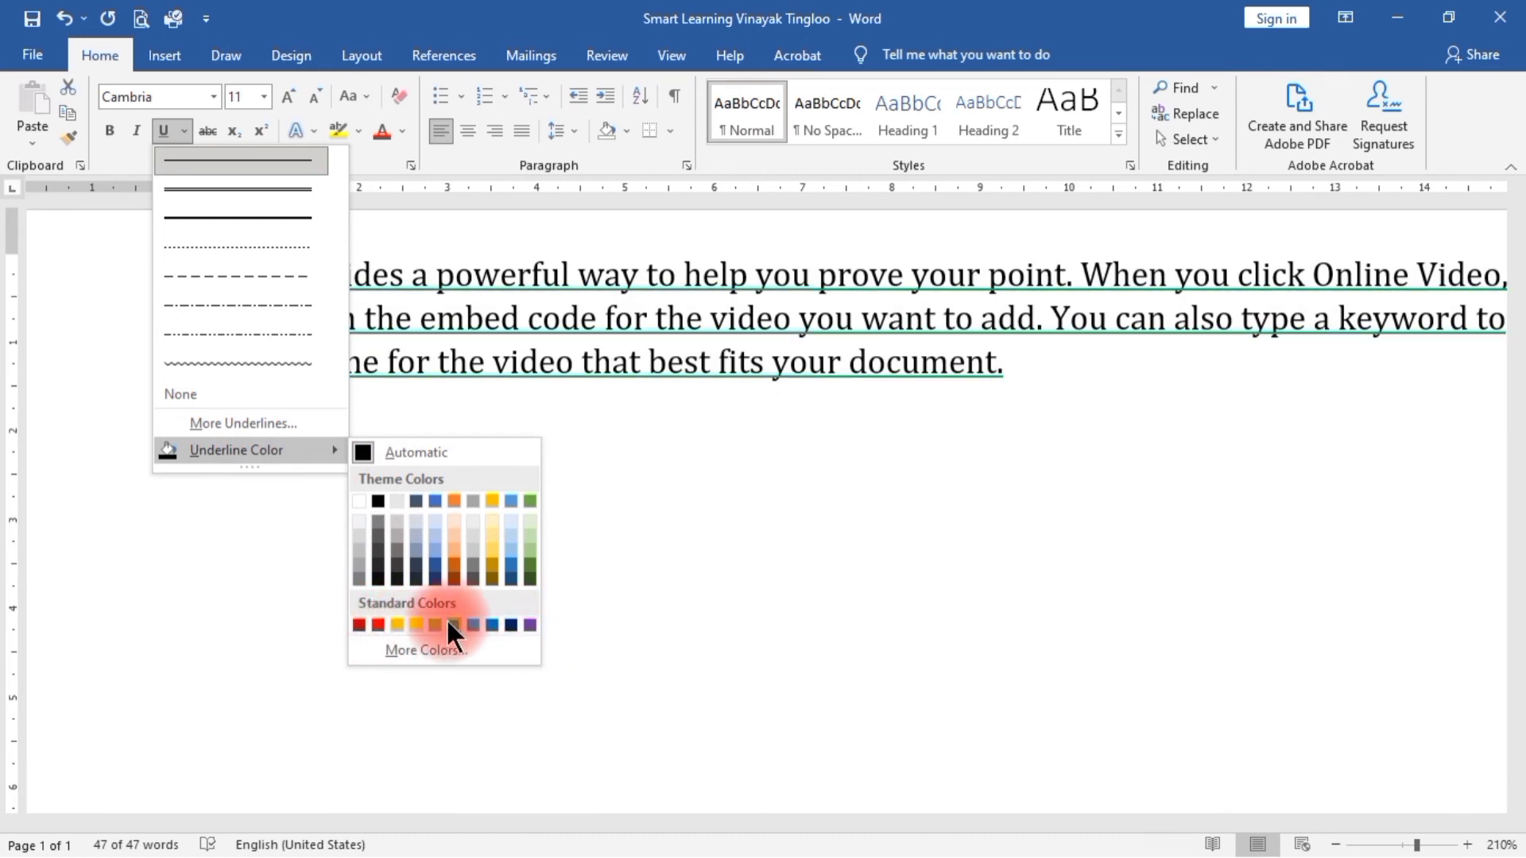
pyautogui.click(379, 624)
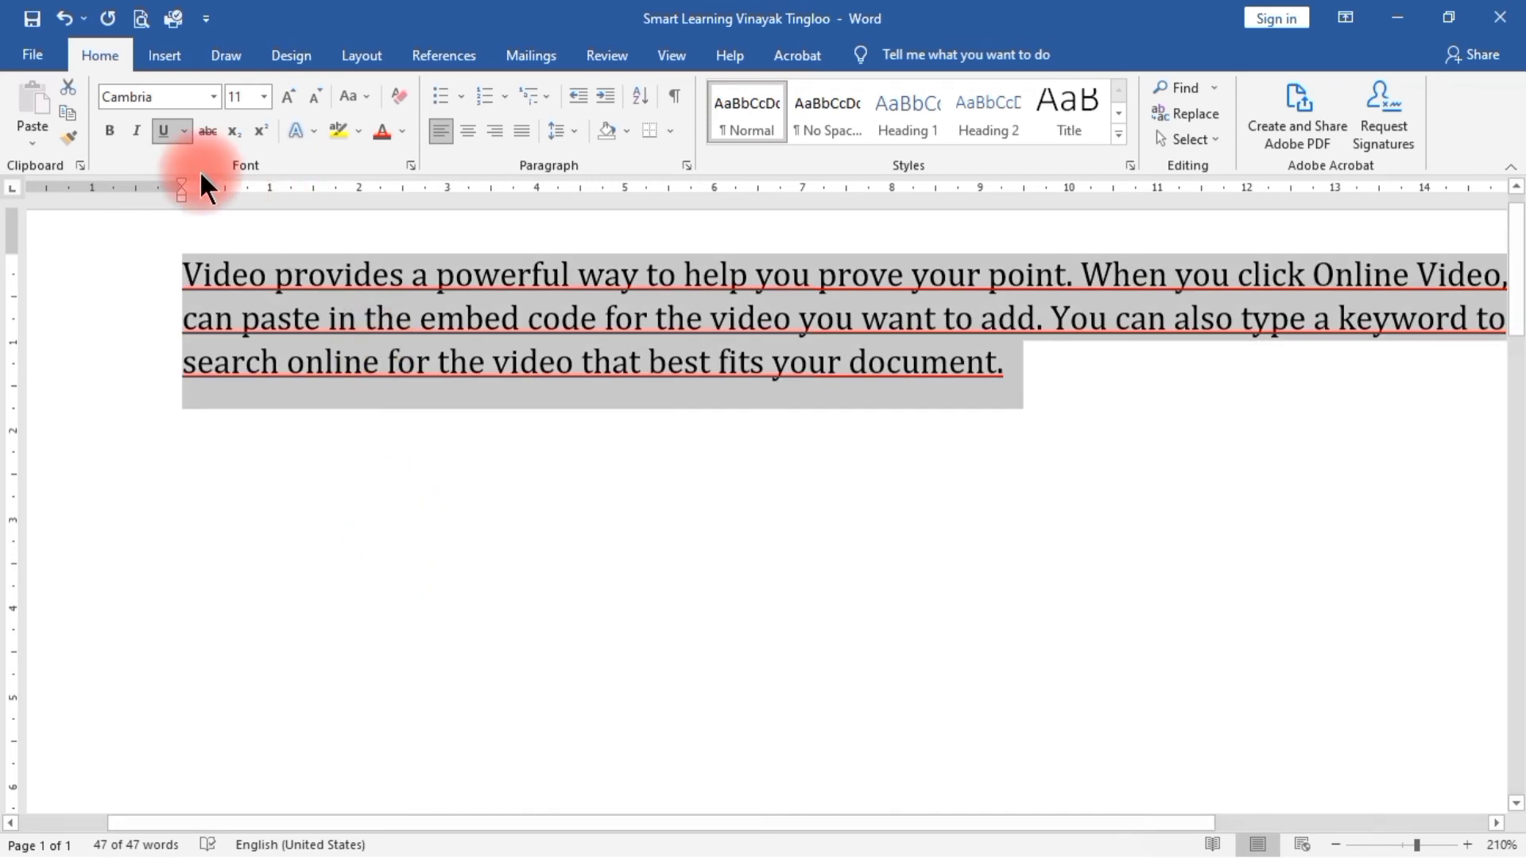
pyautogui.click(185, 130)
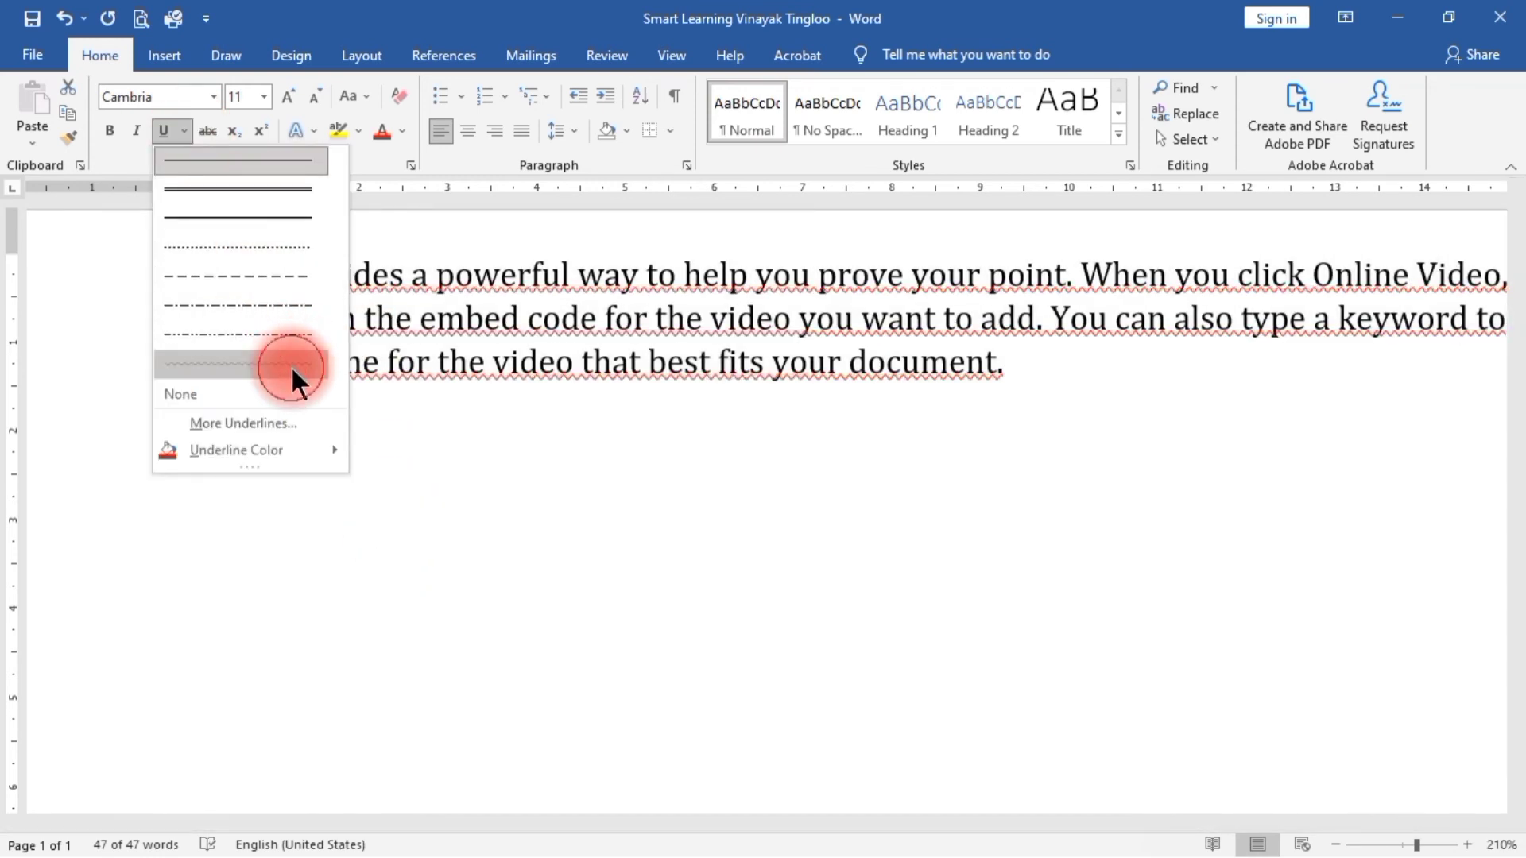
pyautogui.click(291, 366)
pyautogui.click(602, 569)
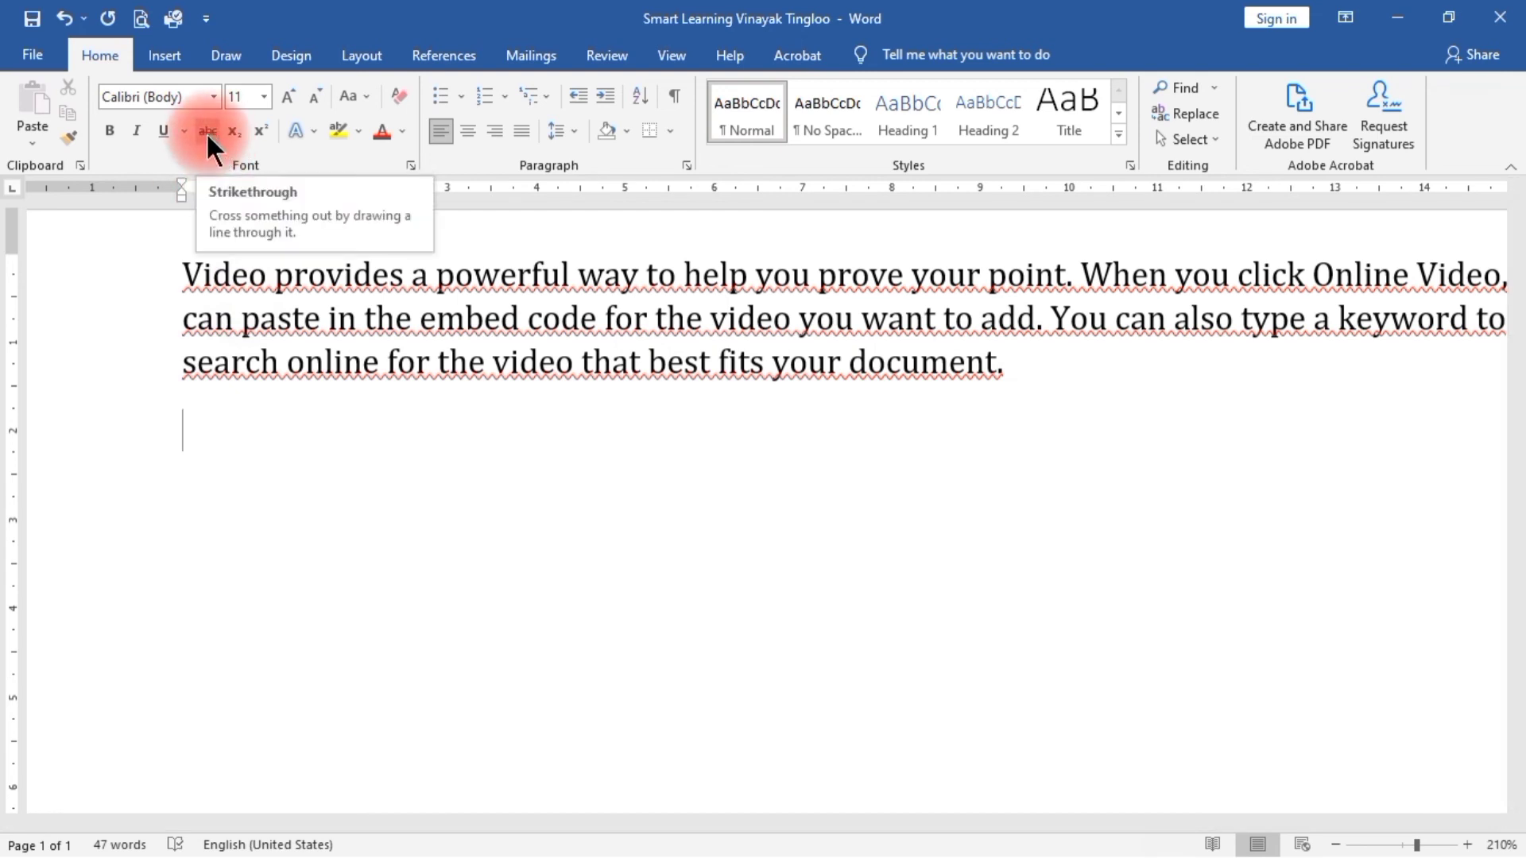
# Step: Remove the red underline from the whole paragraph
pyautogui.moveTo(177, 270); pyautogui.dragTo(1148, 355)
pyautogui.hotkey('ctrl', 'u')
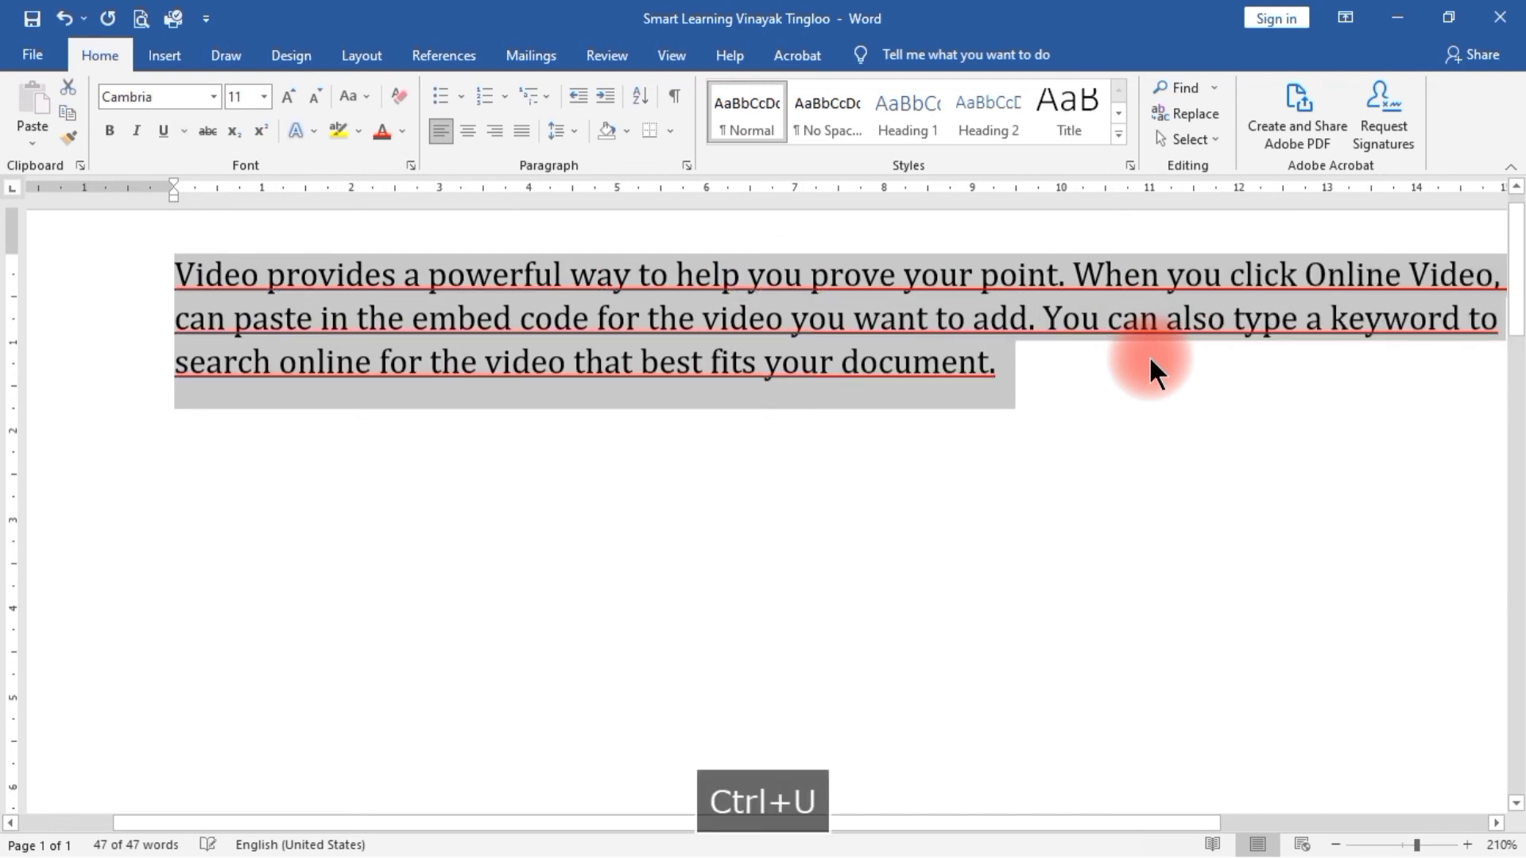
pyautogui.hotkey('ctrl', 'u')
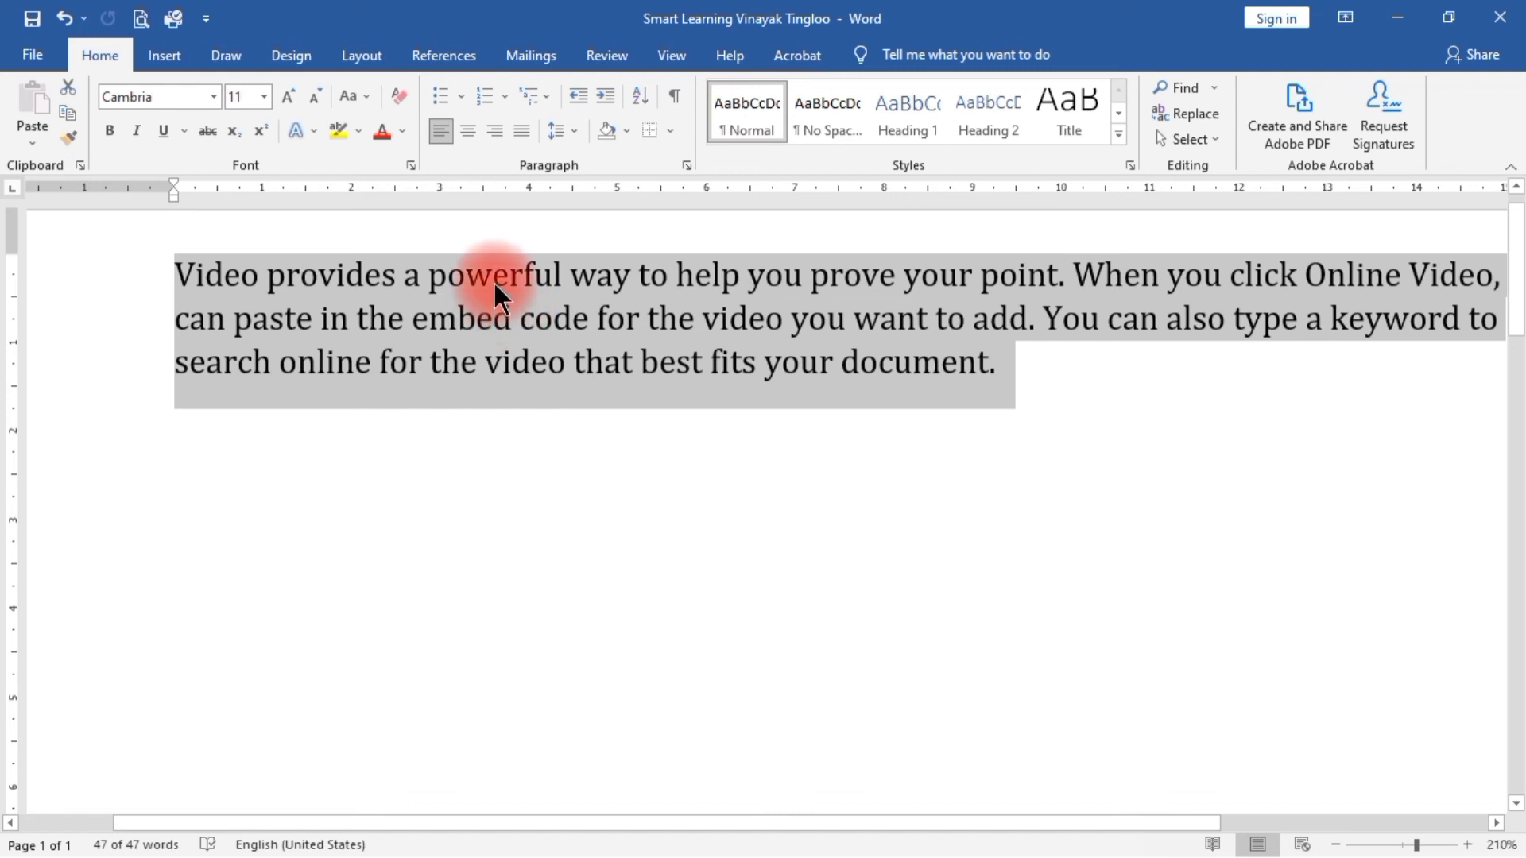
# Step: Apply strikethrough to the word "powerful" in the first sentence
pyautogui.click(511, 457)
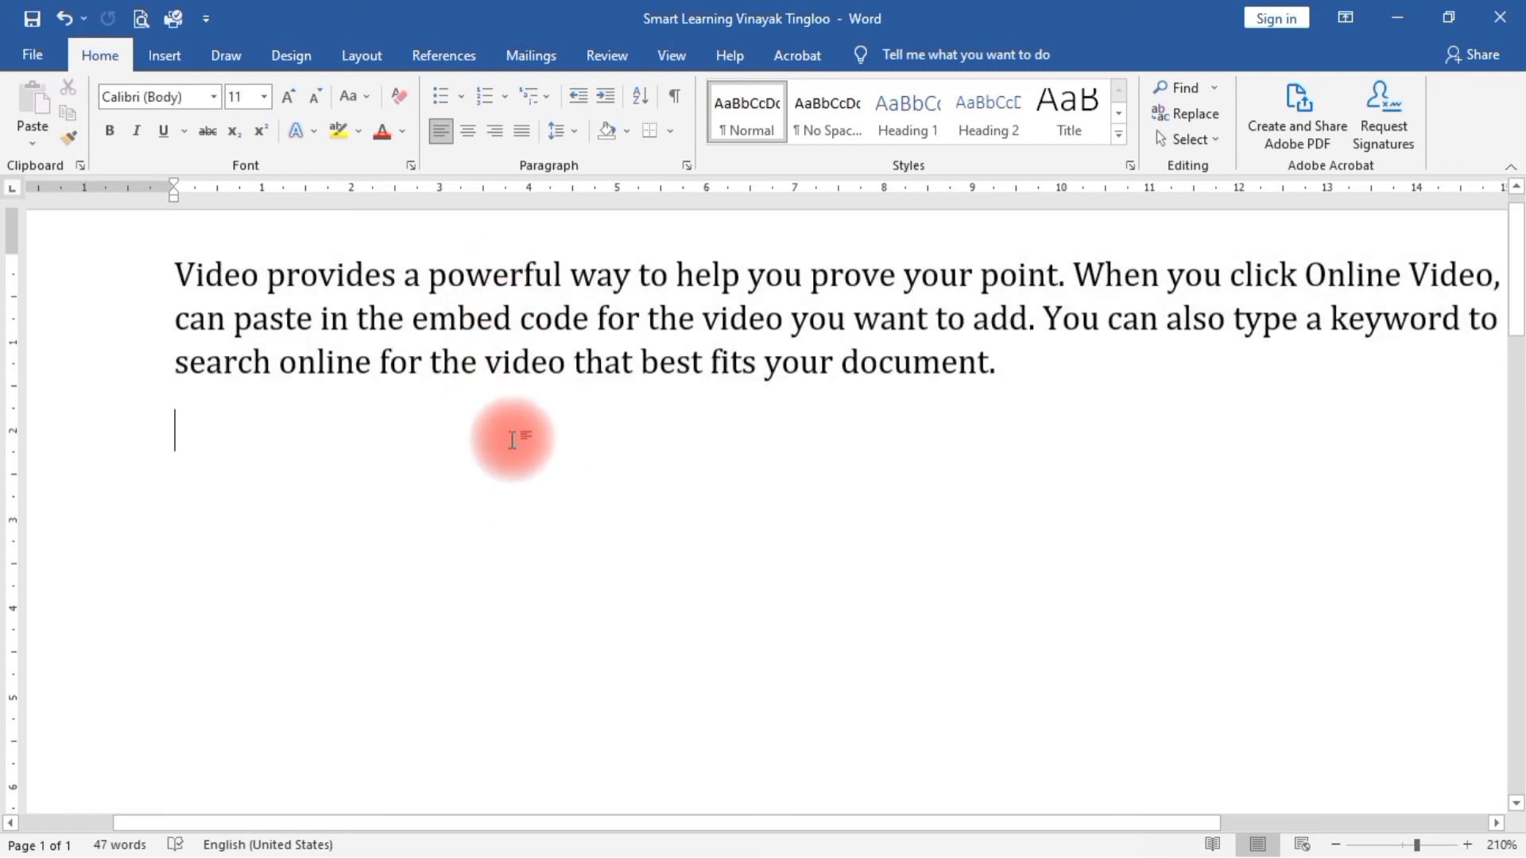
pyautogui.doubleClick(494, 278)
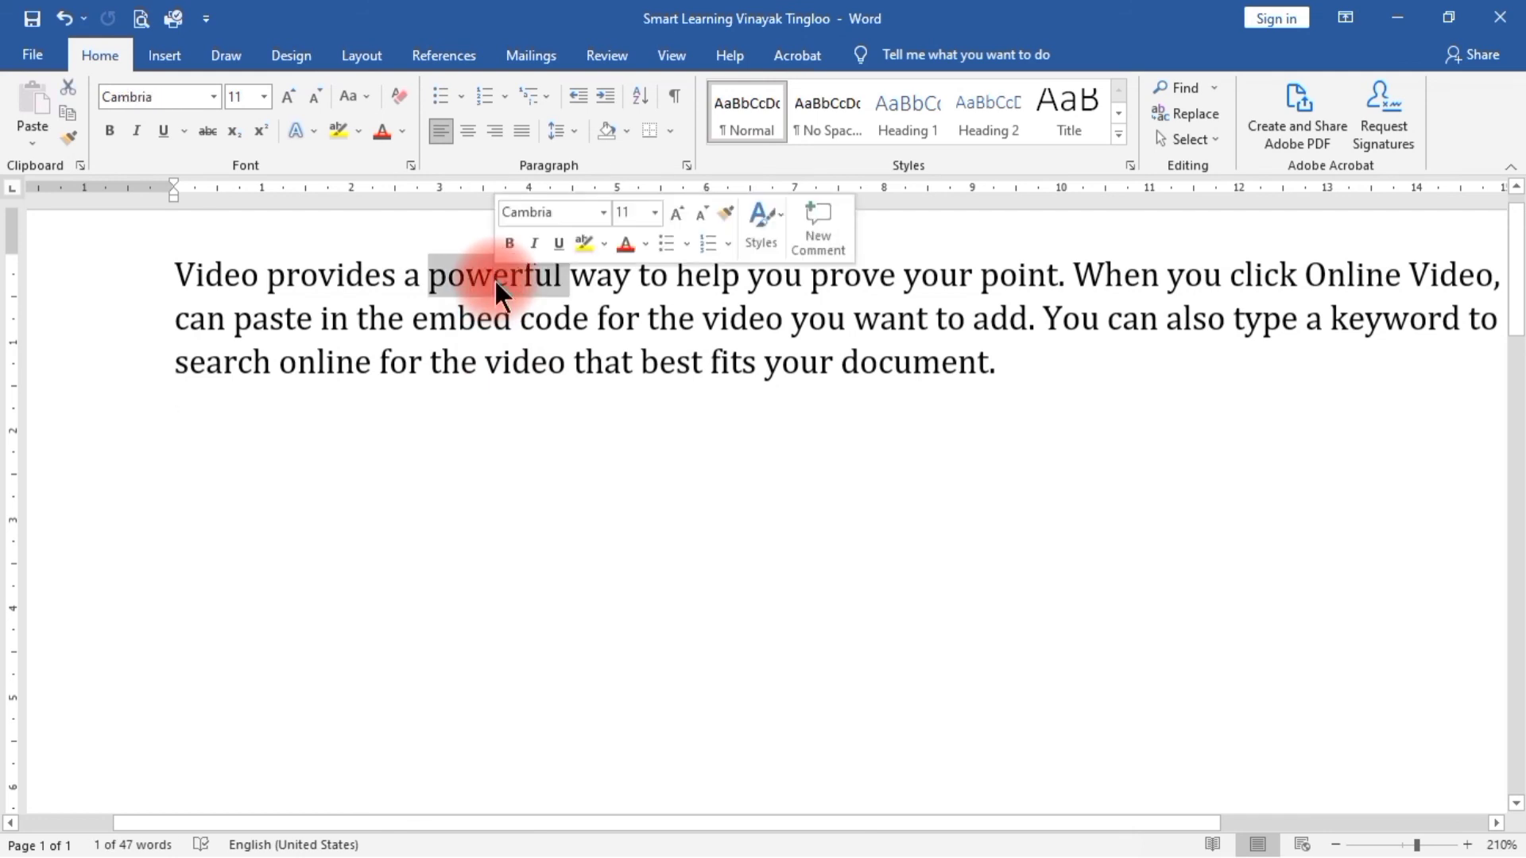
pyautogui.click(205, 131)
pyautogui.click(628, 600)
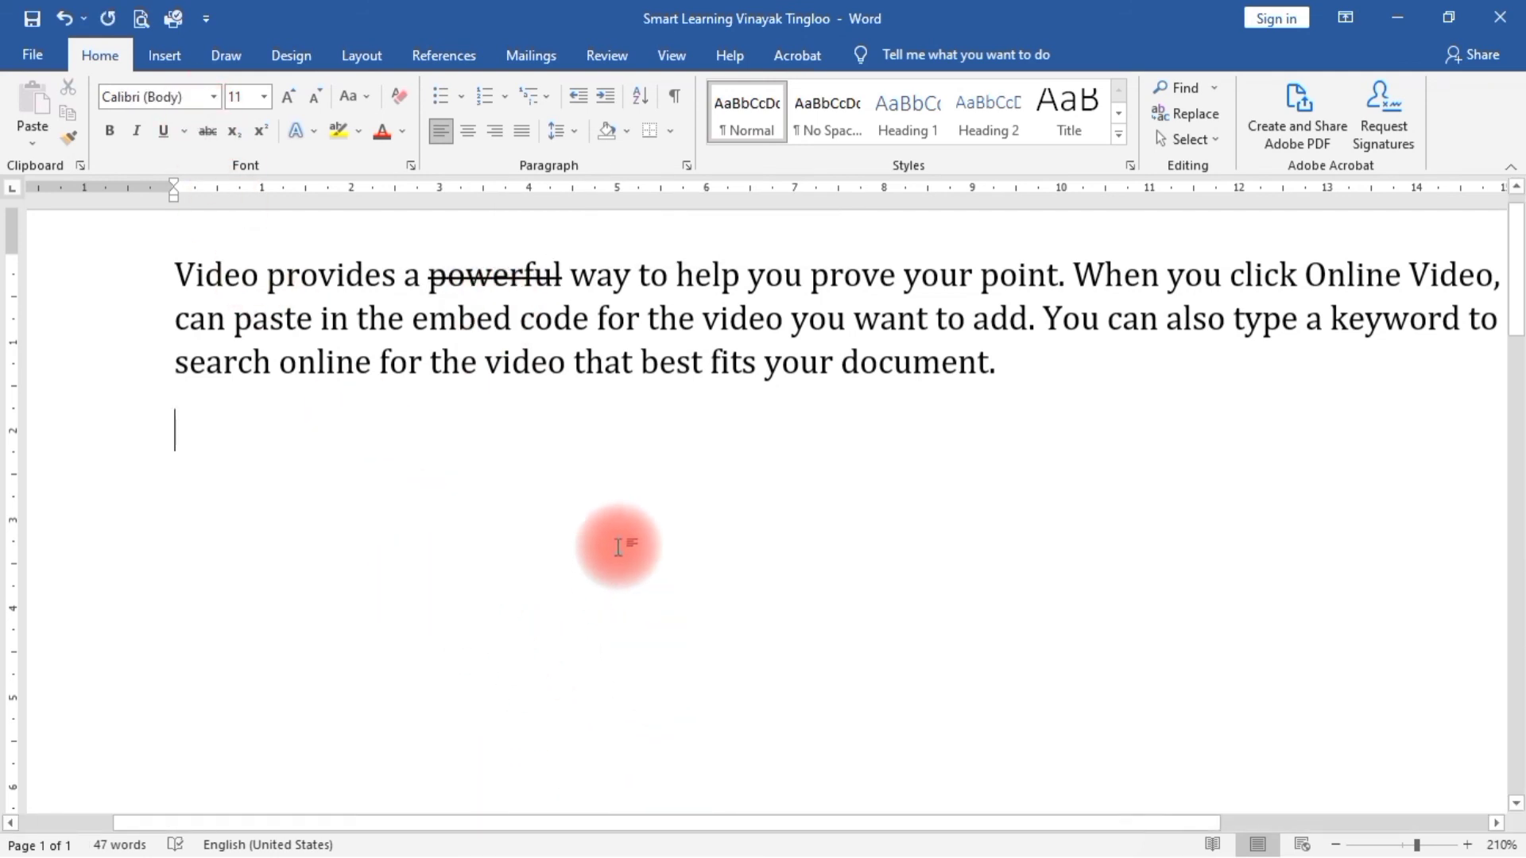
# Step: Remove the strikethrough from the word "powerful"
pyautogui.keyDown('ctrl'); pyautogui.scroll(18, 626, 501); pyautogui.keyUp('ctrl')
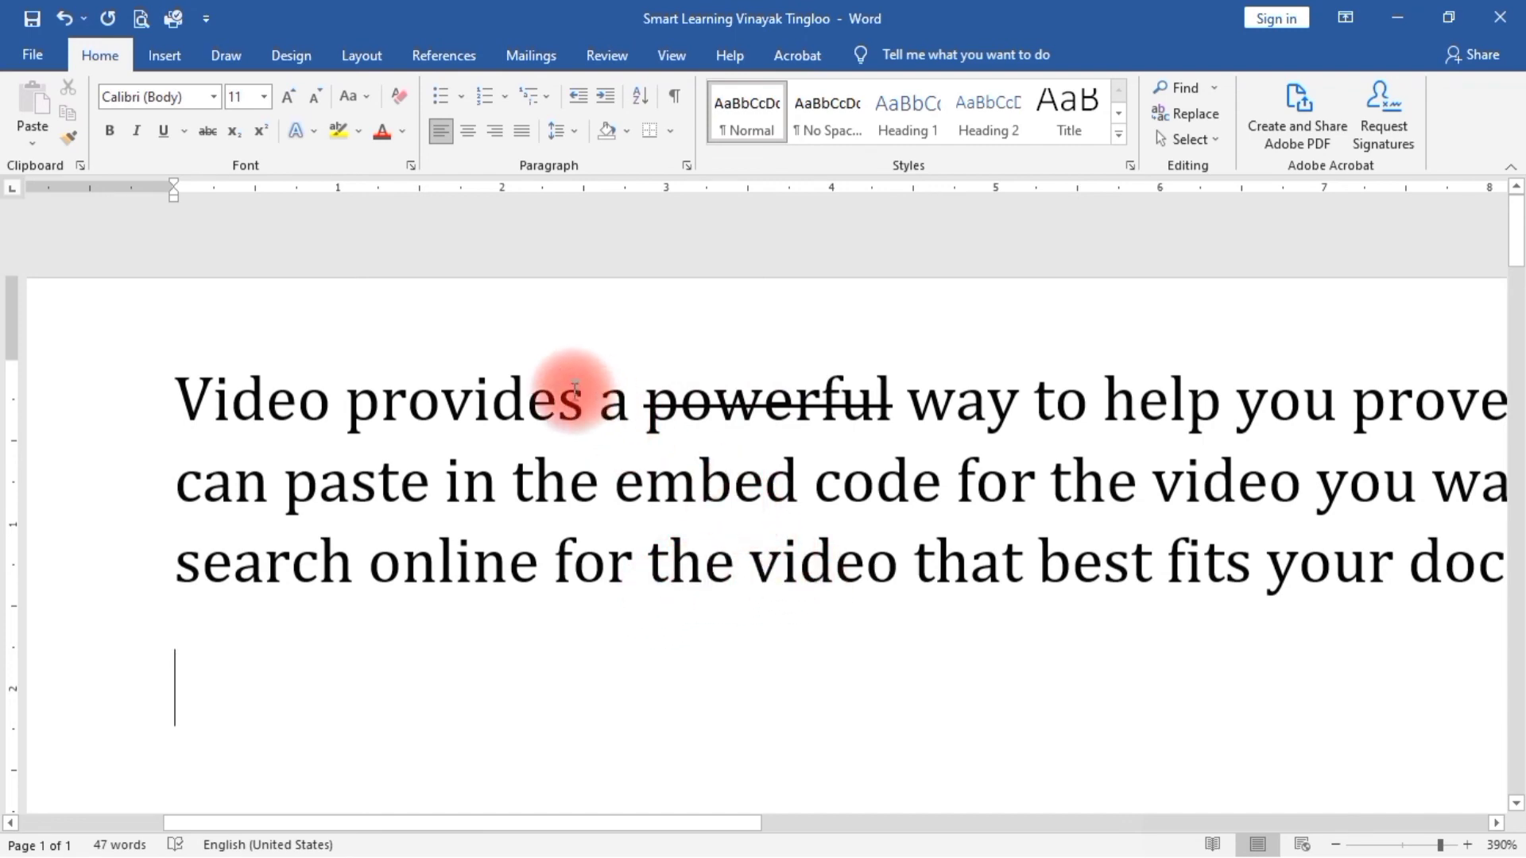
pyautogui.keyDown('ctrl'); pyautogui.scroll(-5, 594, 450); pyautogui.keyUp('ctrl')
pyautogui.keyDown('ctrl'); pyautogui.scroll(-6, 595, 450); pyautogui.keyUp('ctrl')
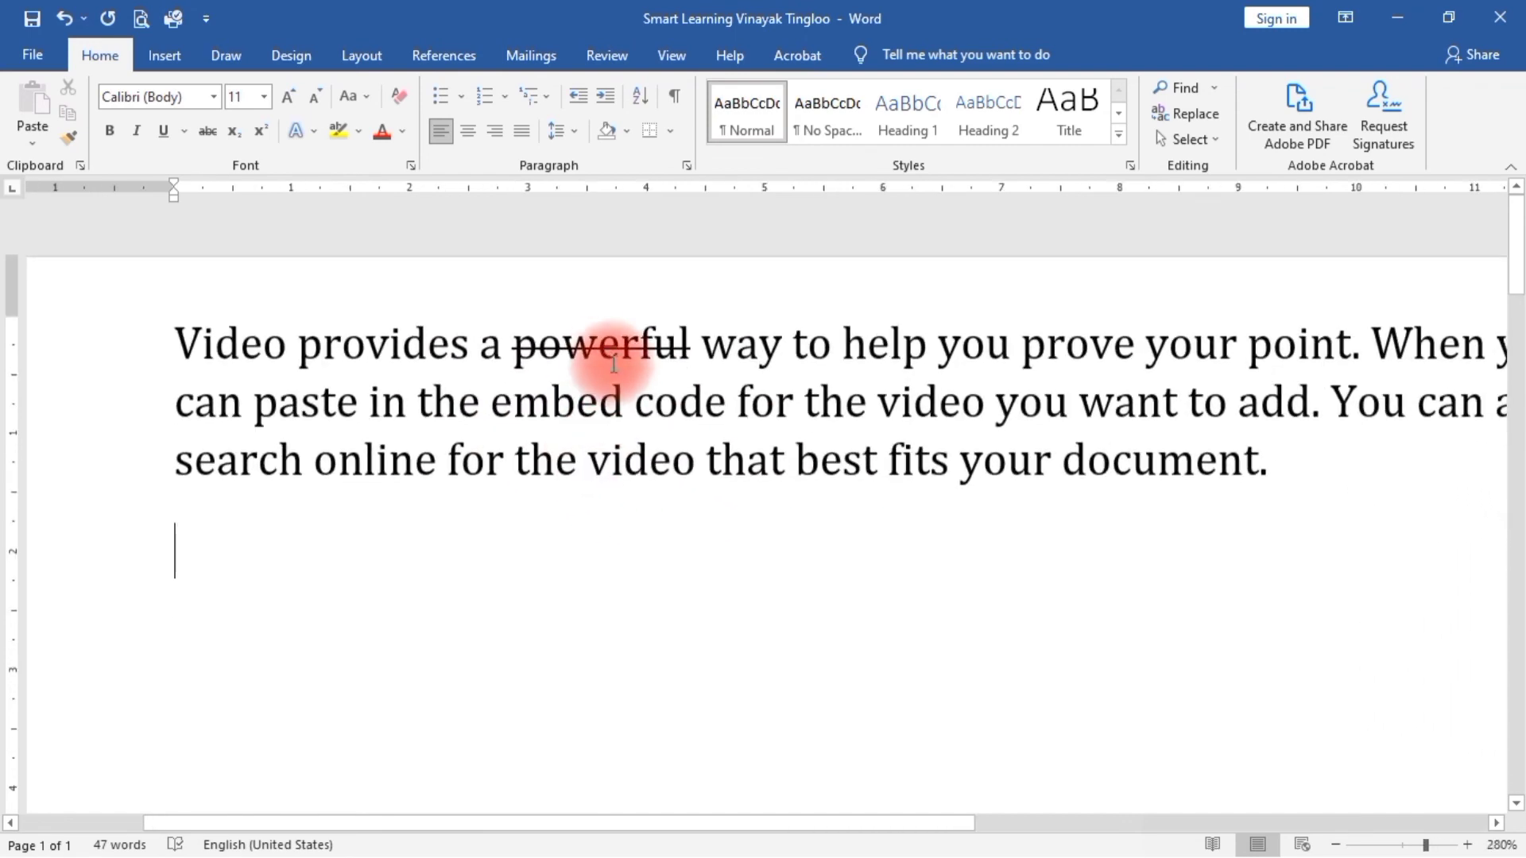
pyautogui.doubleClick(593, 349)
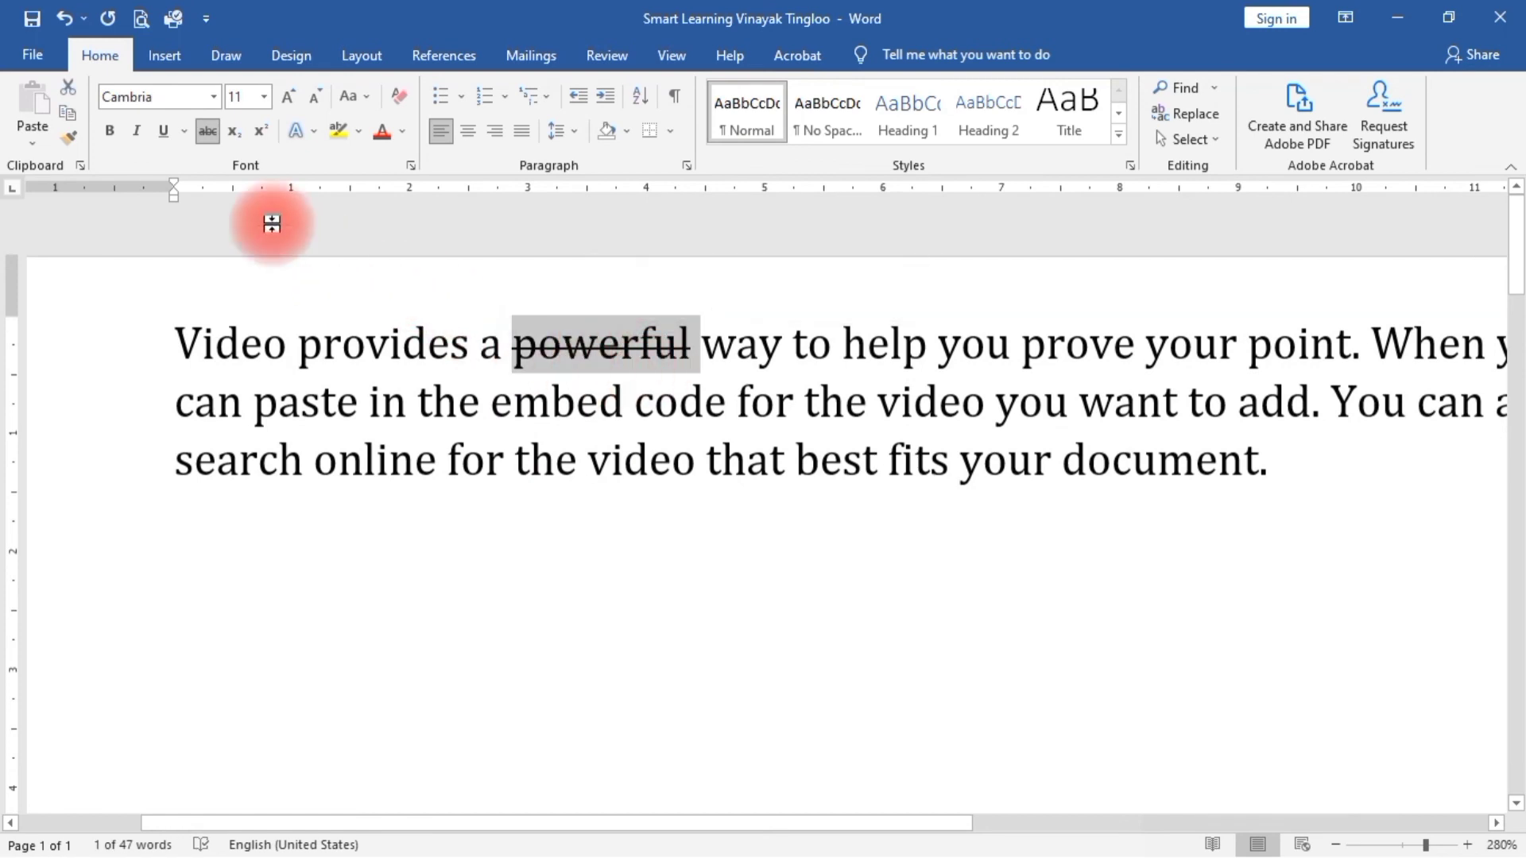
pyautogui.click(208, 132)
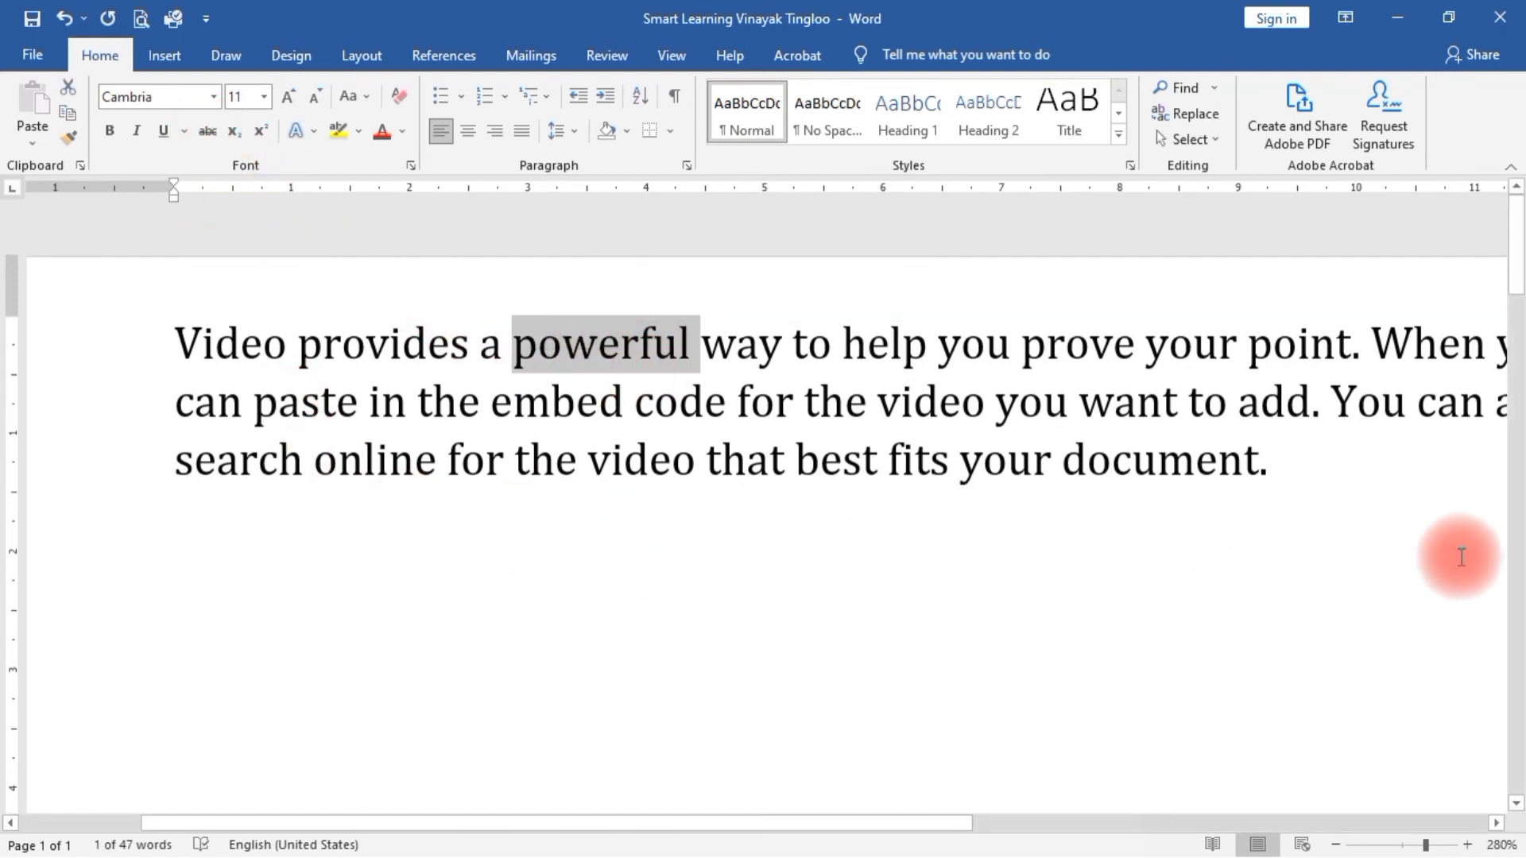
# Step: Add a new line below the paragraph containing the number 523
pyautogui.click(1323, 465)
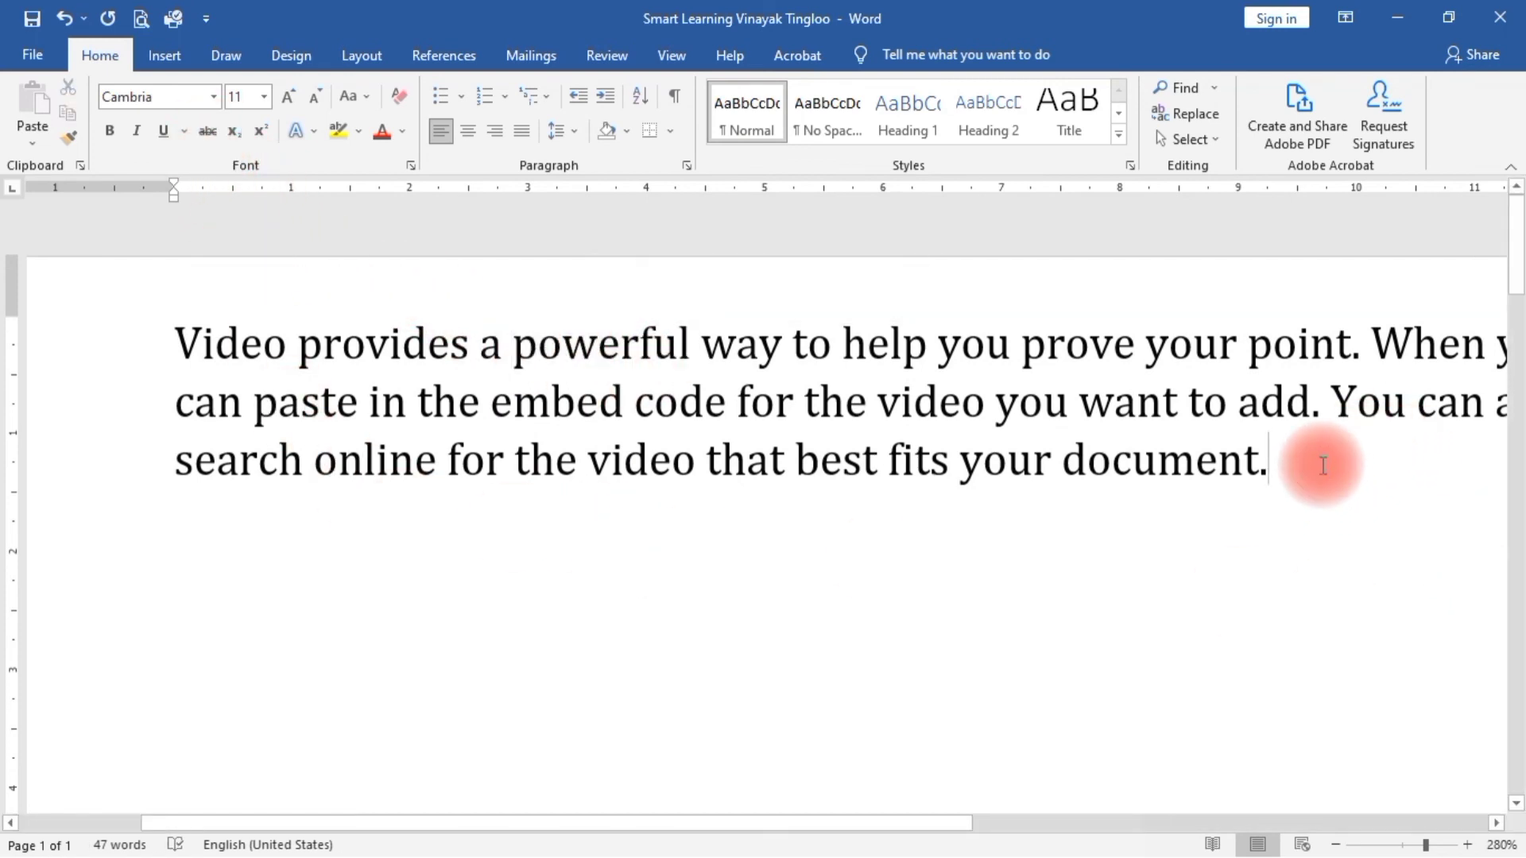
pyautogui.press('Return')
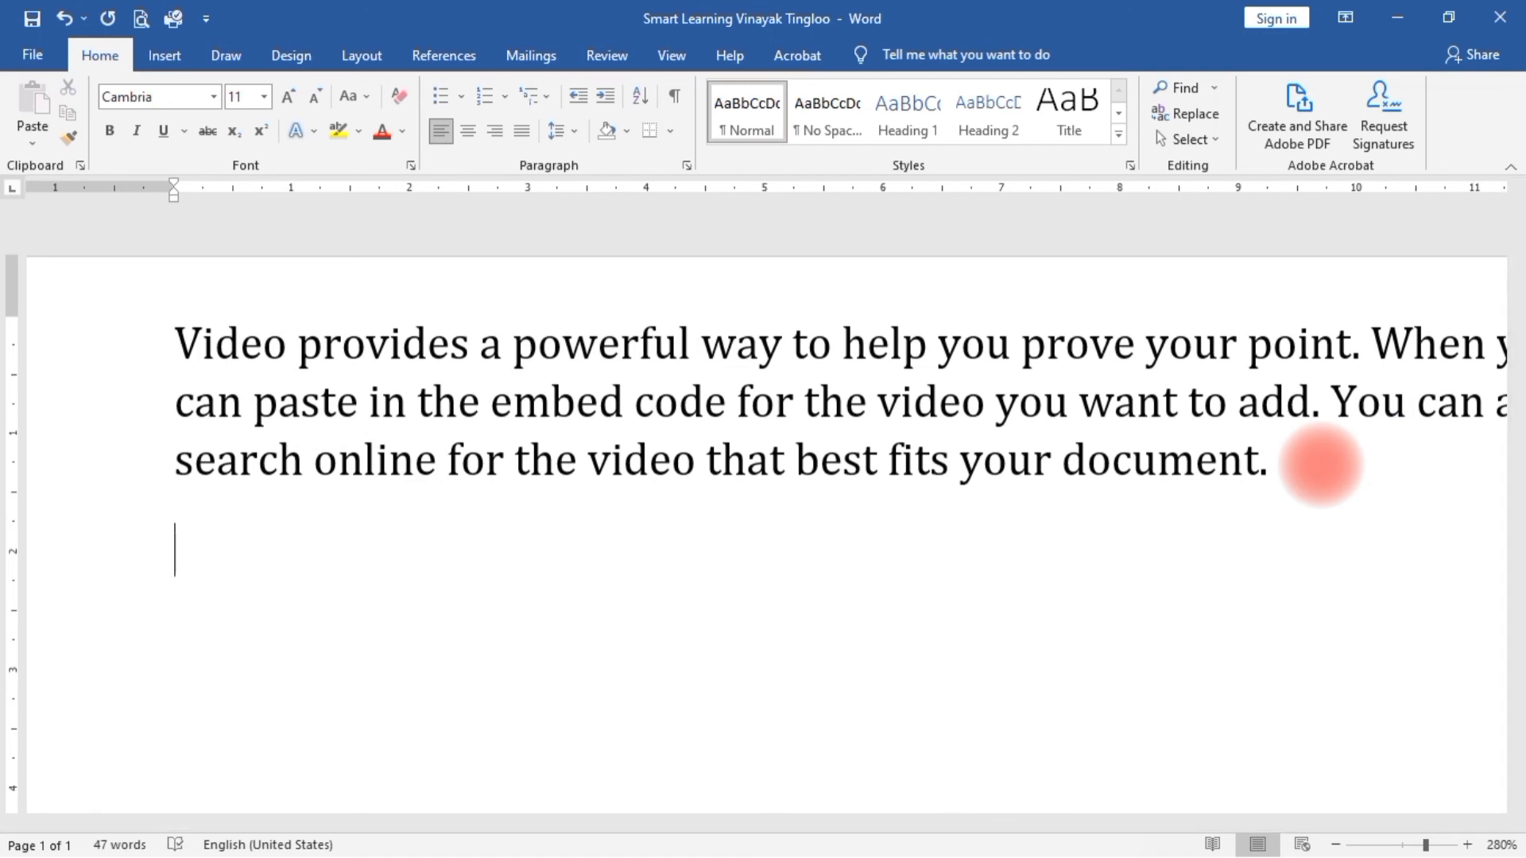
pyautogui.write('523')
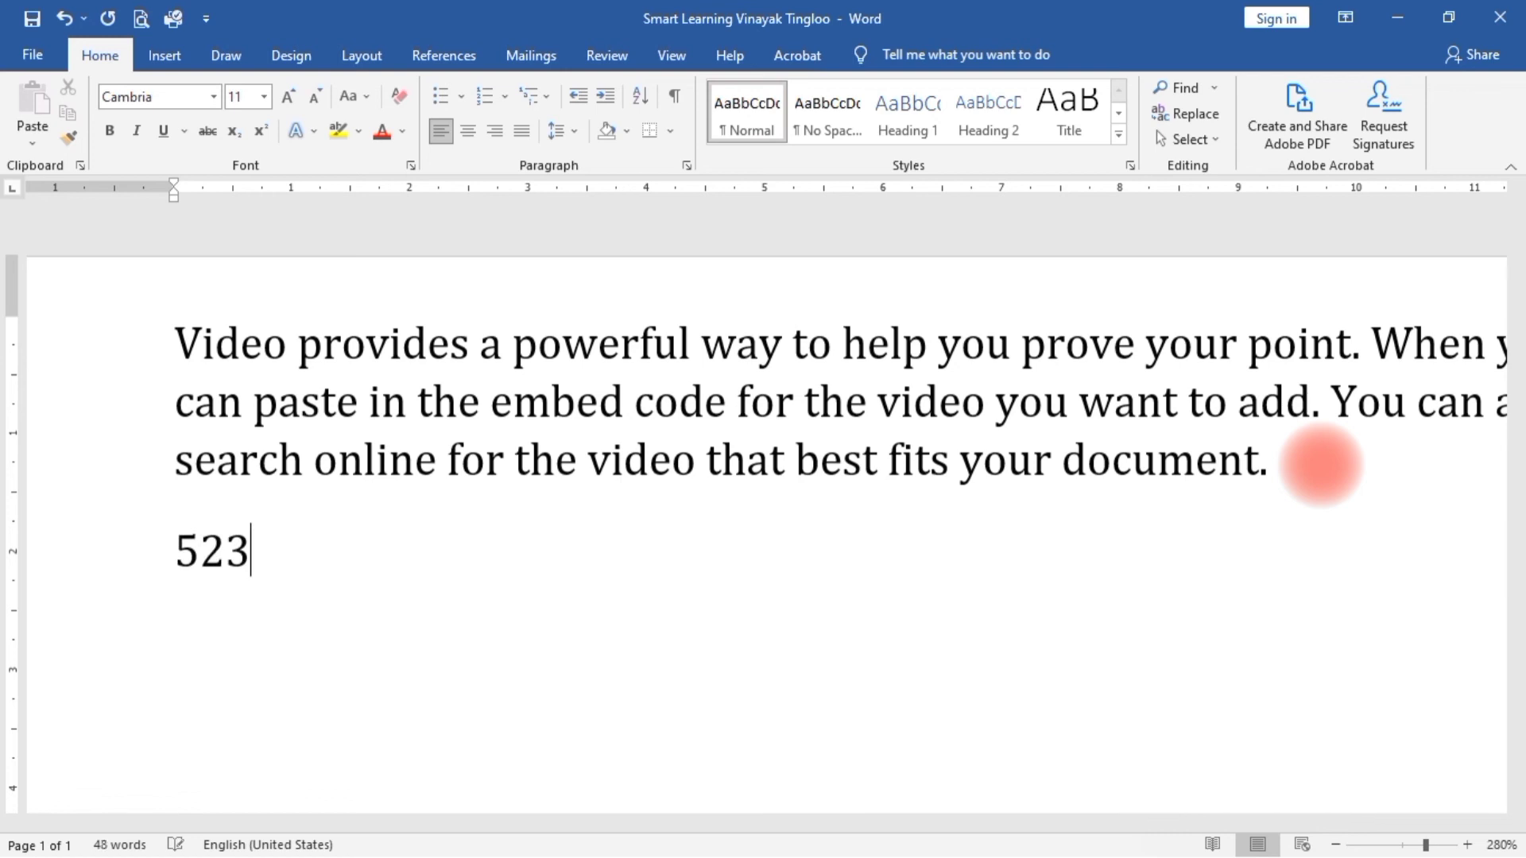
# Step: Format the last digit, 3, of the number 523 as superscript, and change it to subscript
pyautogui.scroll(5, 336, 525)
pyautogui.scroll(17, 336, 524)
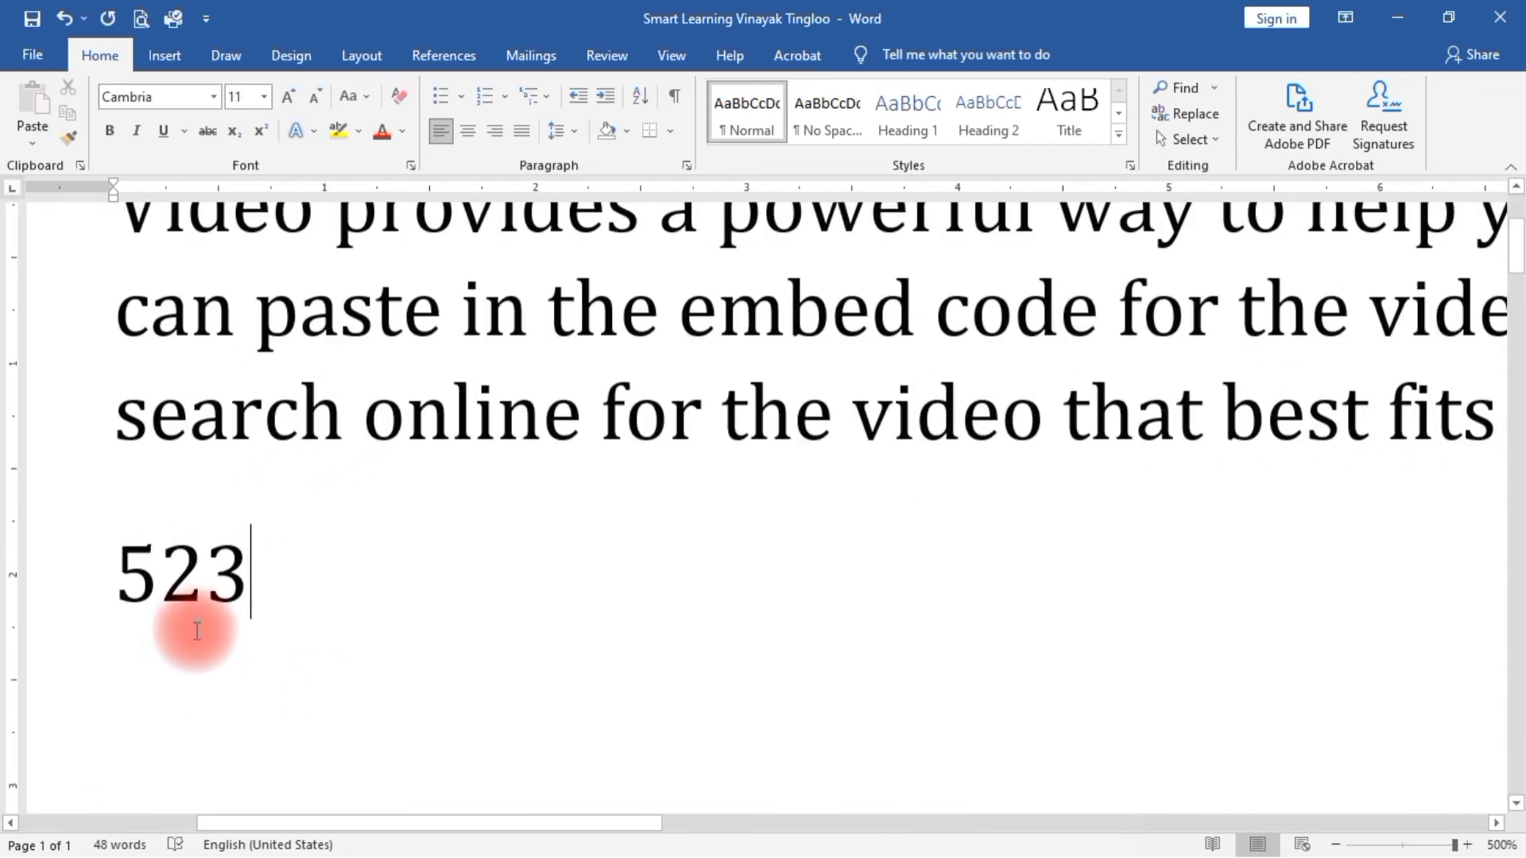
pyautogui.moveTo(205, 573); pyautogui.dragTo(252, 586)
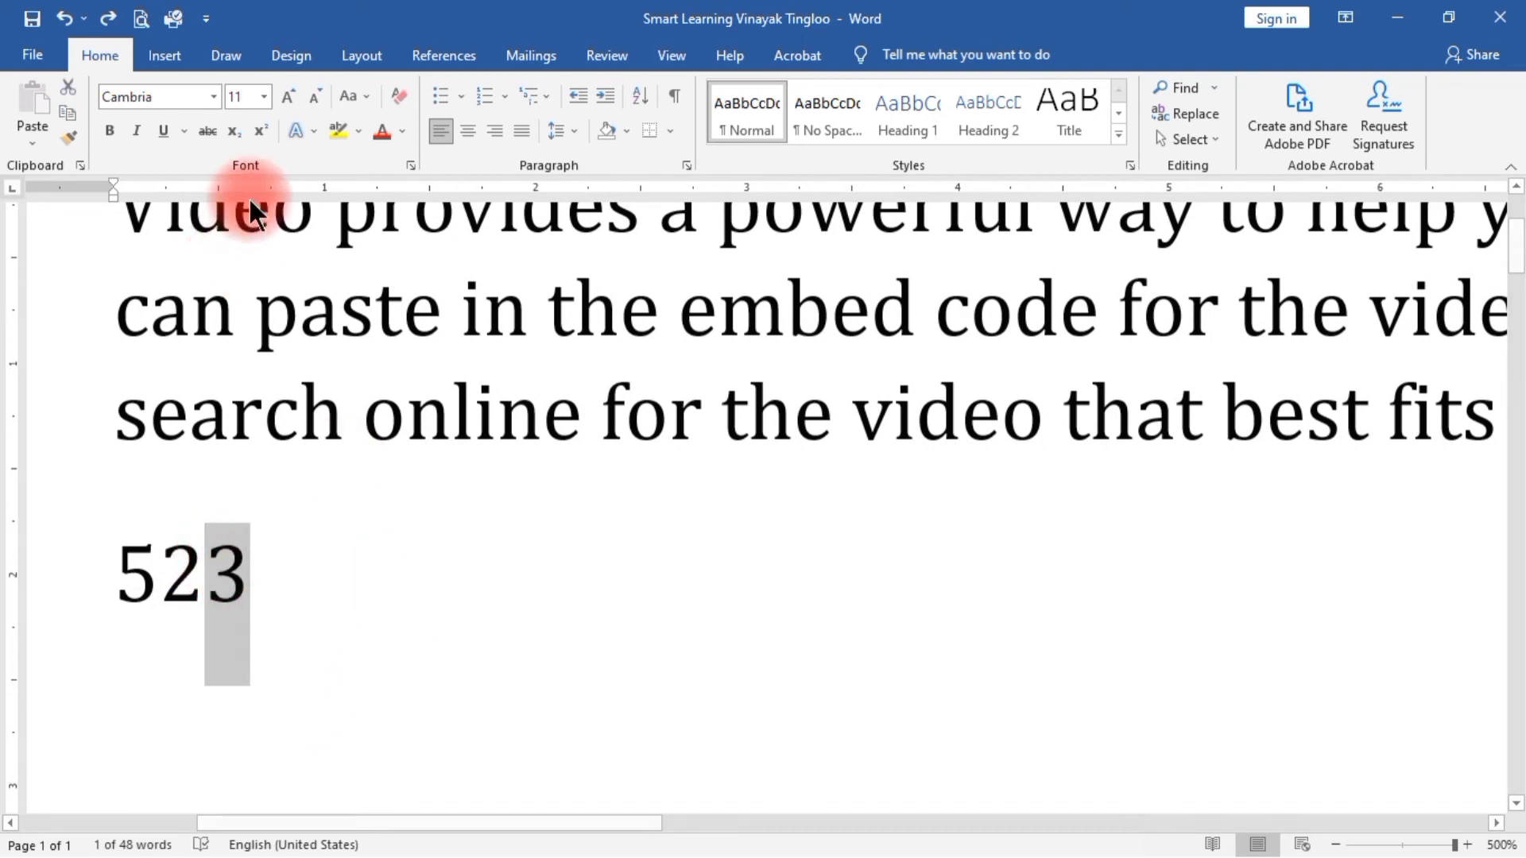
pyautogui.click(259, 129)
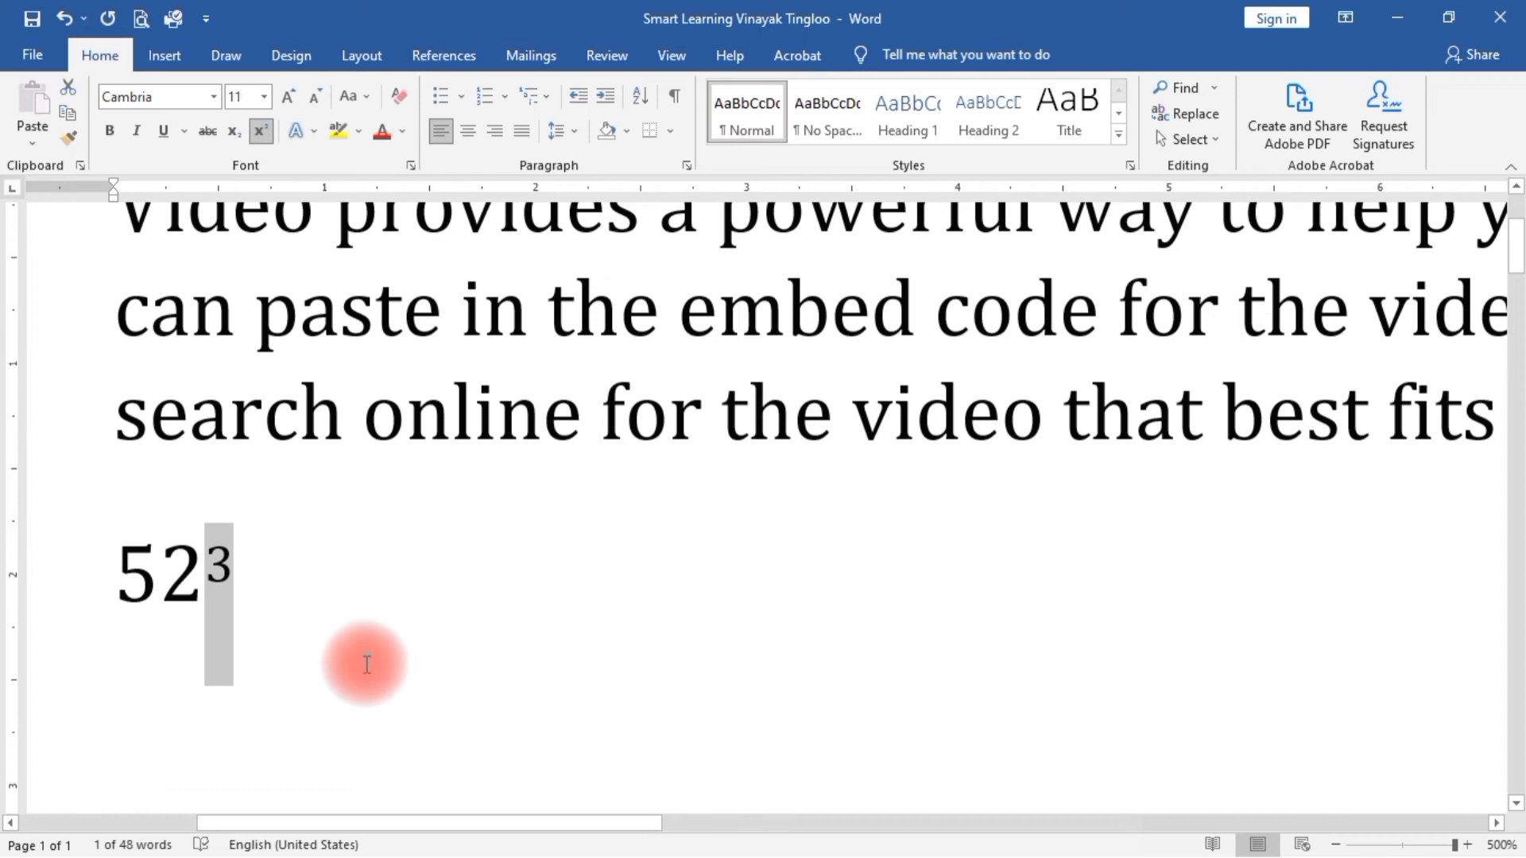
pyautogui.click(231, 132)
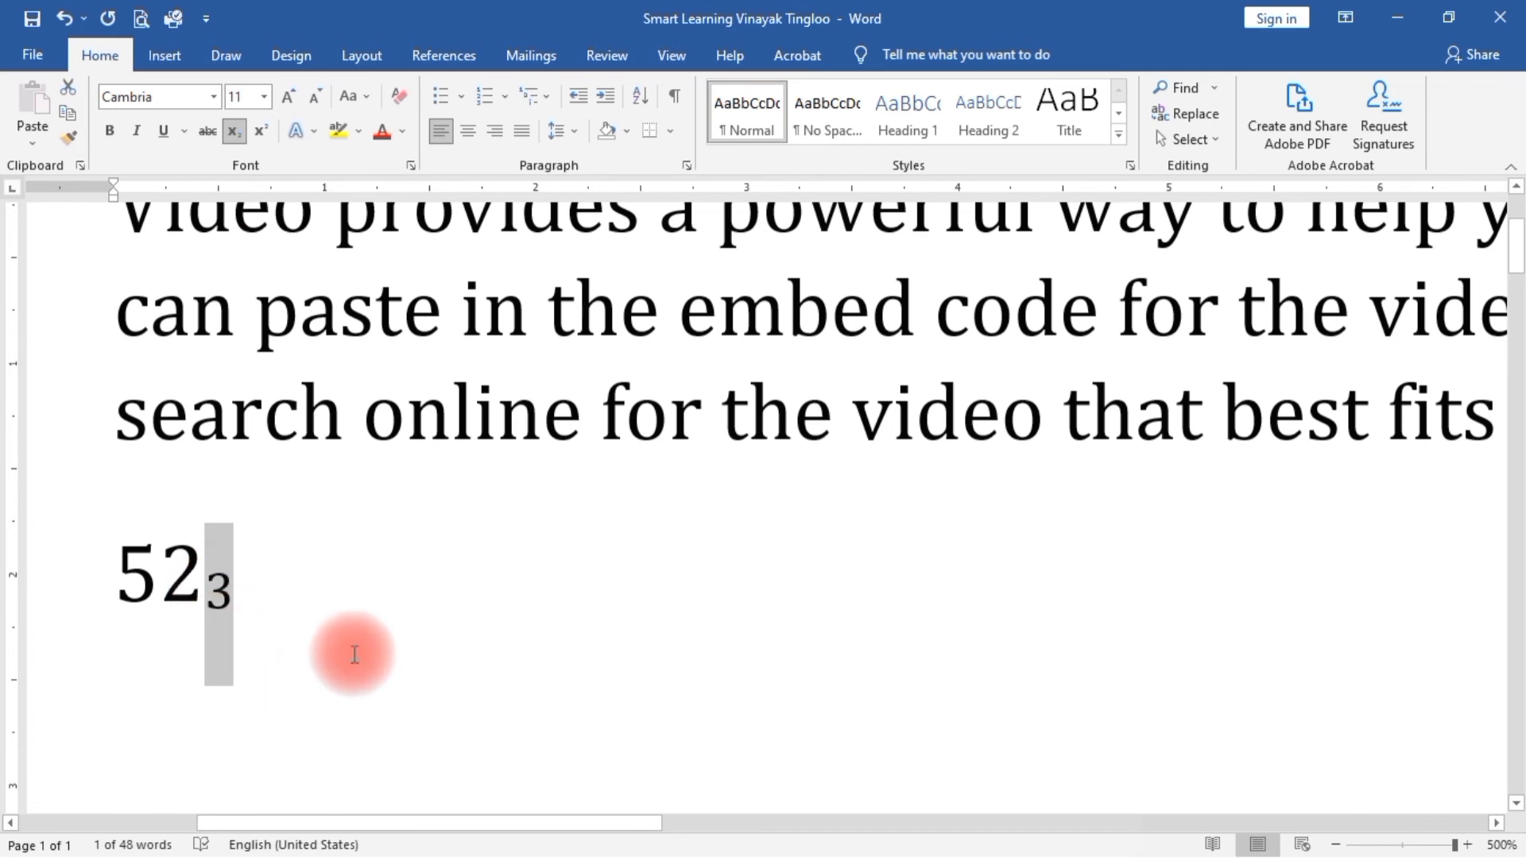
pyautogui.click(431, 609)
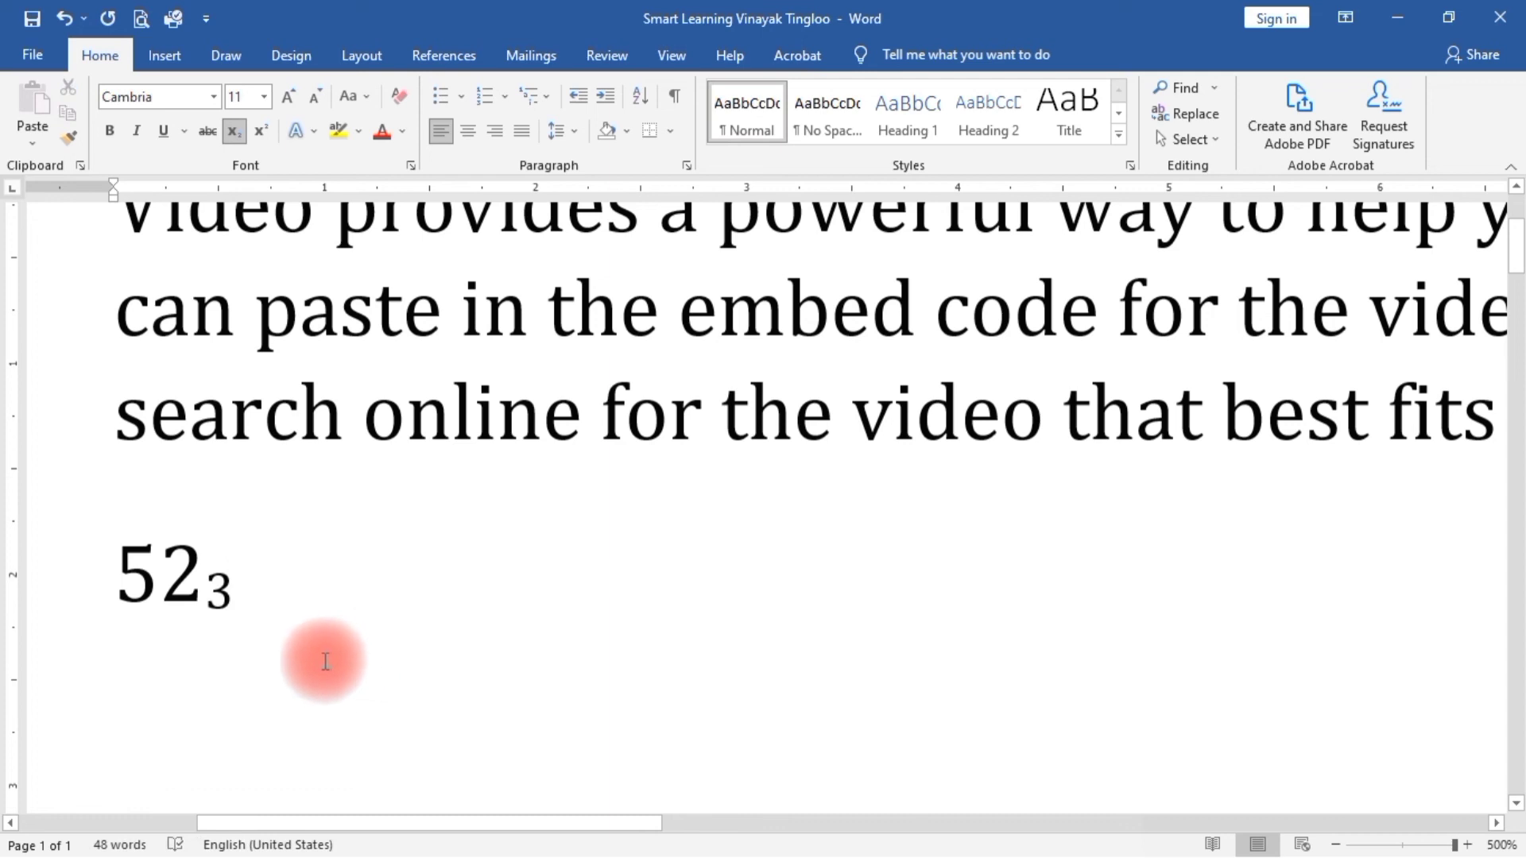
# Step: Delete the number with the subscript 3 from the line below the paragraph
pyautogui.moveTo(86, 580); pyautogui.dragTo(272, 600)
pyautogui.press('Delete')
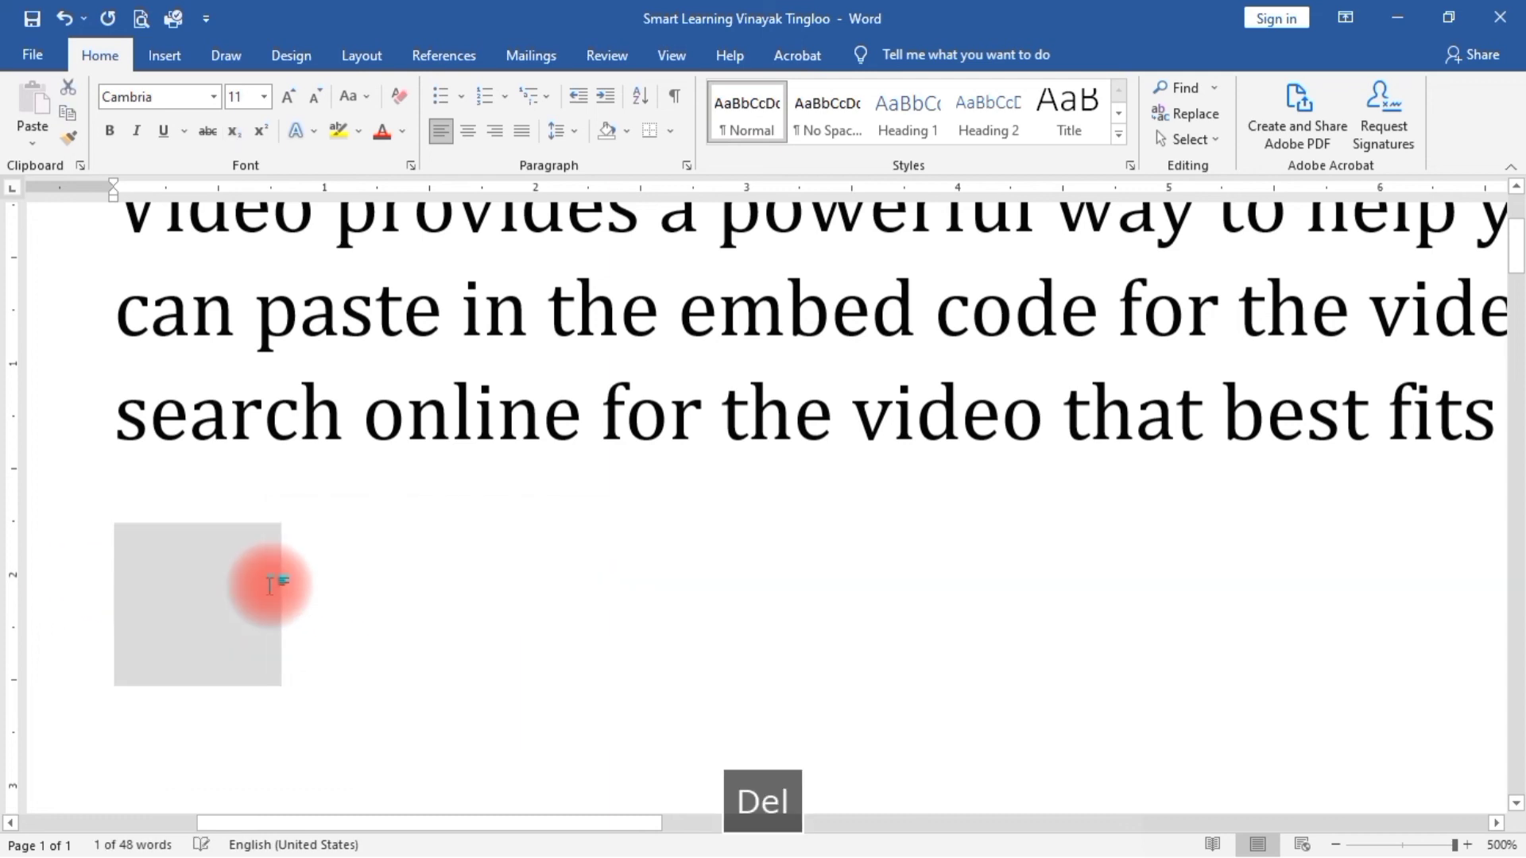
pyautogui.keyDown('ctrl'); pyautogui.scroll(-1, 348, 531); pyautogui.keyUp('ctrl')
pyautogui.keyDown('ctrl'); pyautogui.scroll(-6, 348, 531); pyautogui.keyUp('ctrl')
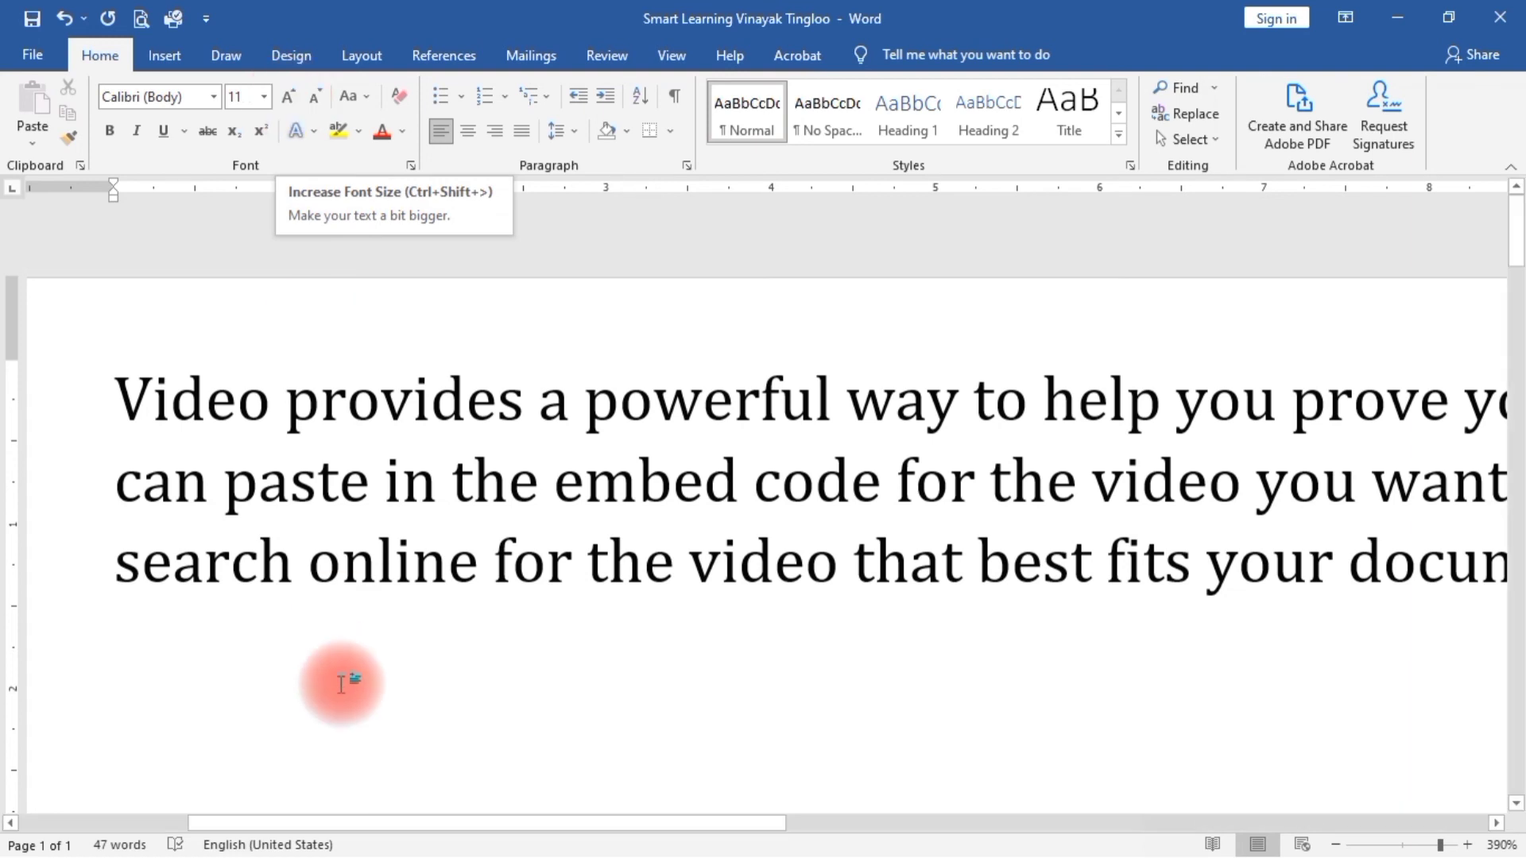
# Step: Enlarge the first letter, V, of the word "Video" stepwise to font size 24
pyautogui.click(646, 568)
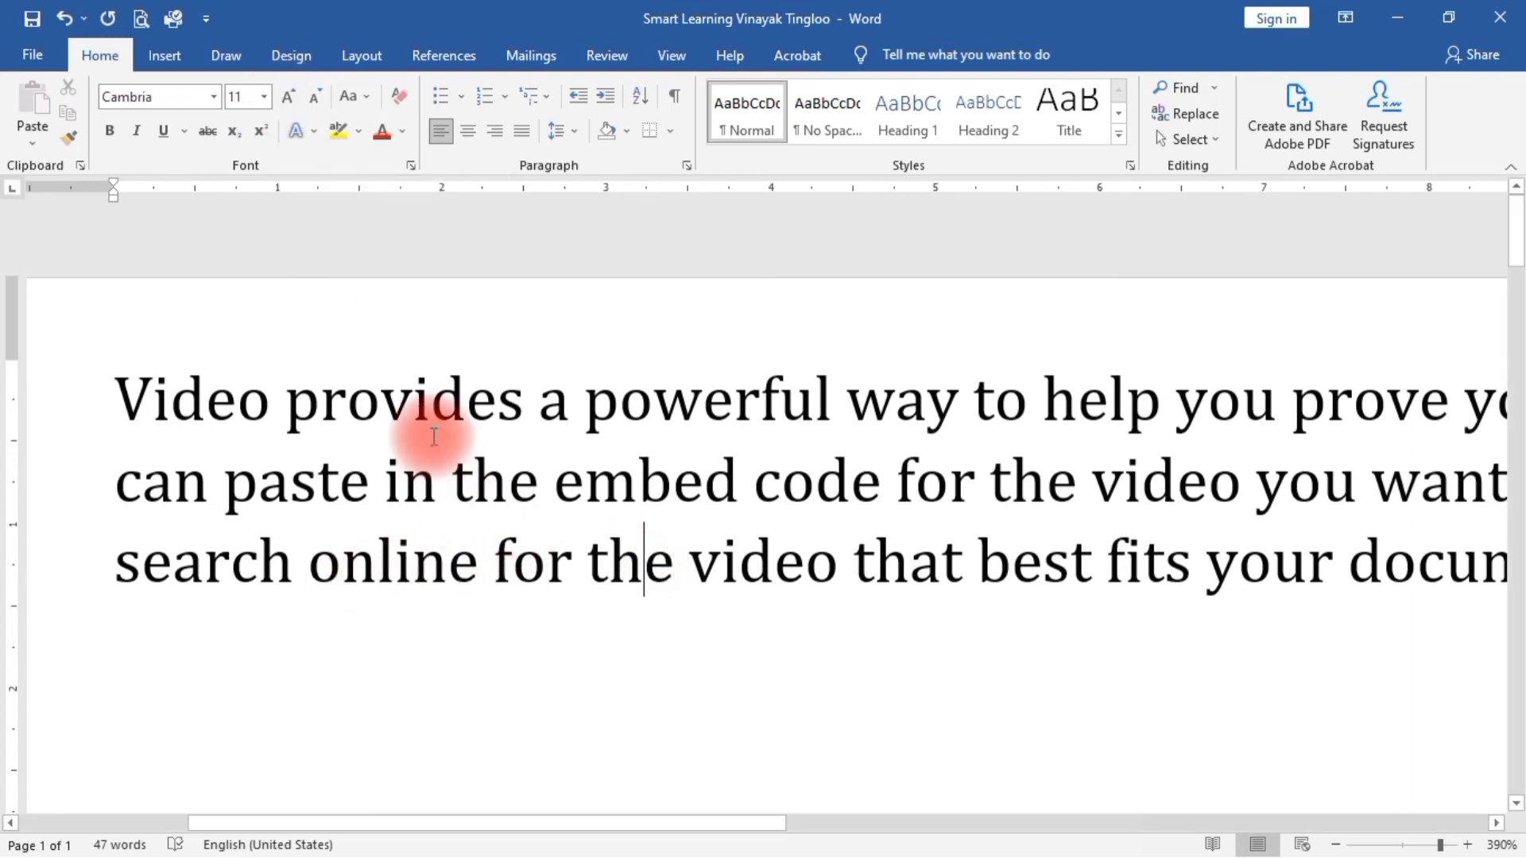
pyautogui.doubleClick(419, 398)
pyautogui.click(339, 481)
pyautogui.moveTo(139, 386); pyautogui.dragTo(119, 397)
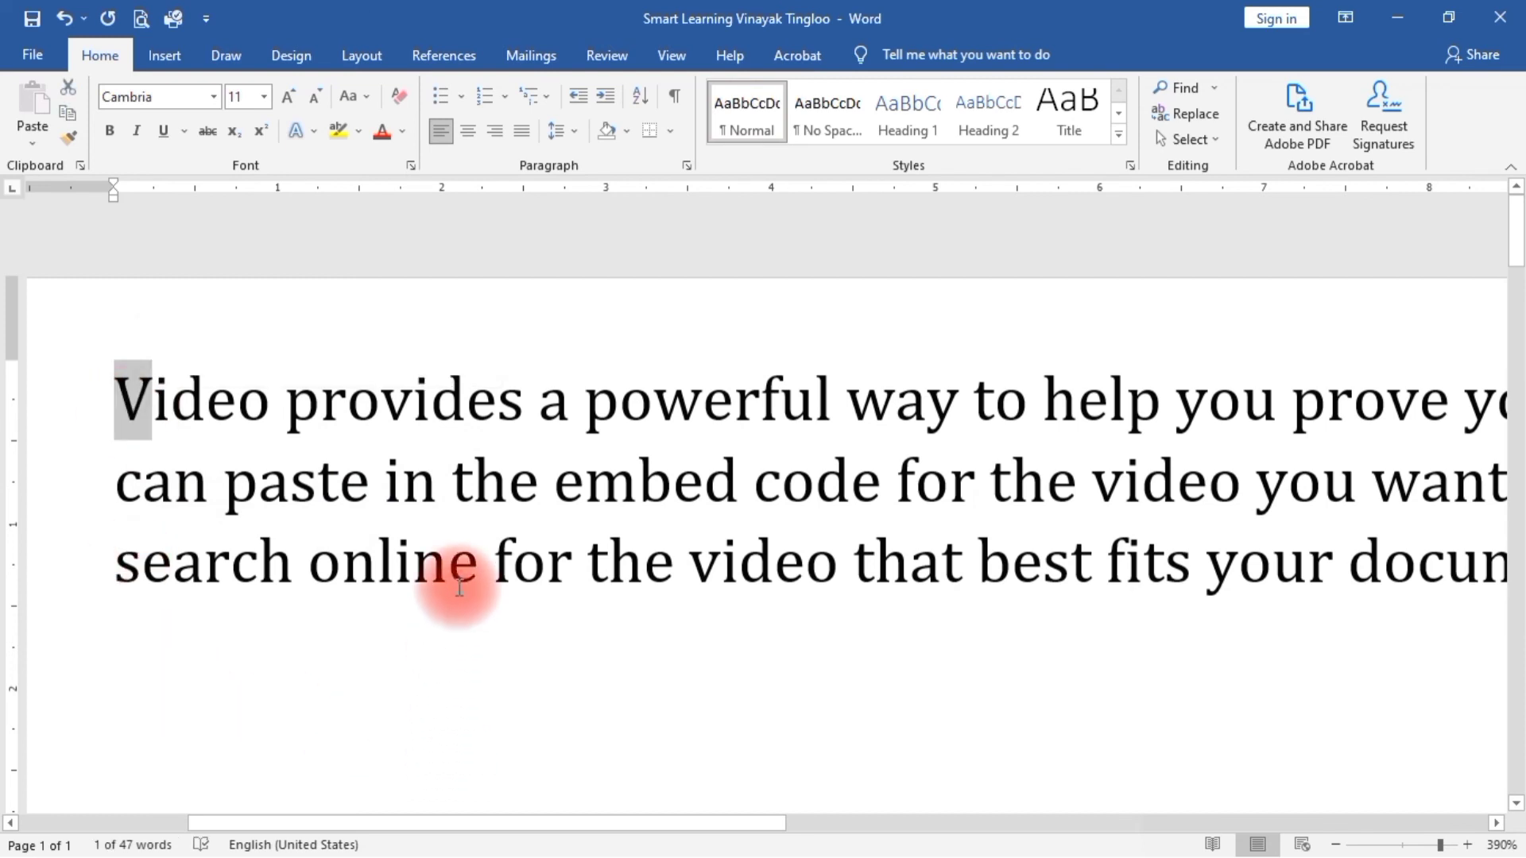
pyautogui.click(292, 96)
pyautogui.click(291, 97)
pyautogui.click(291, 97)
pyautogui.click(290, 97)
pyautogui.click(290, 97)
pyautogui.click(291, 97)
pyautogui.click(290, 97)
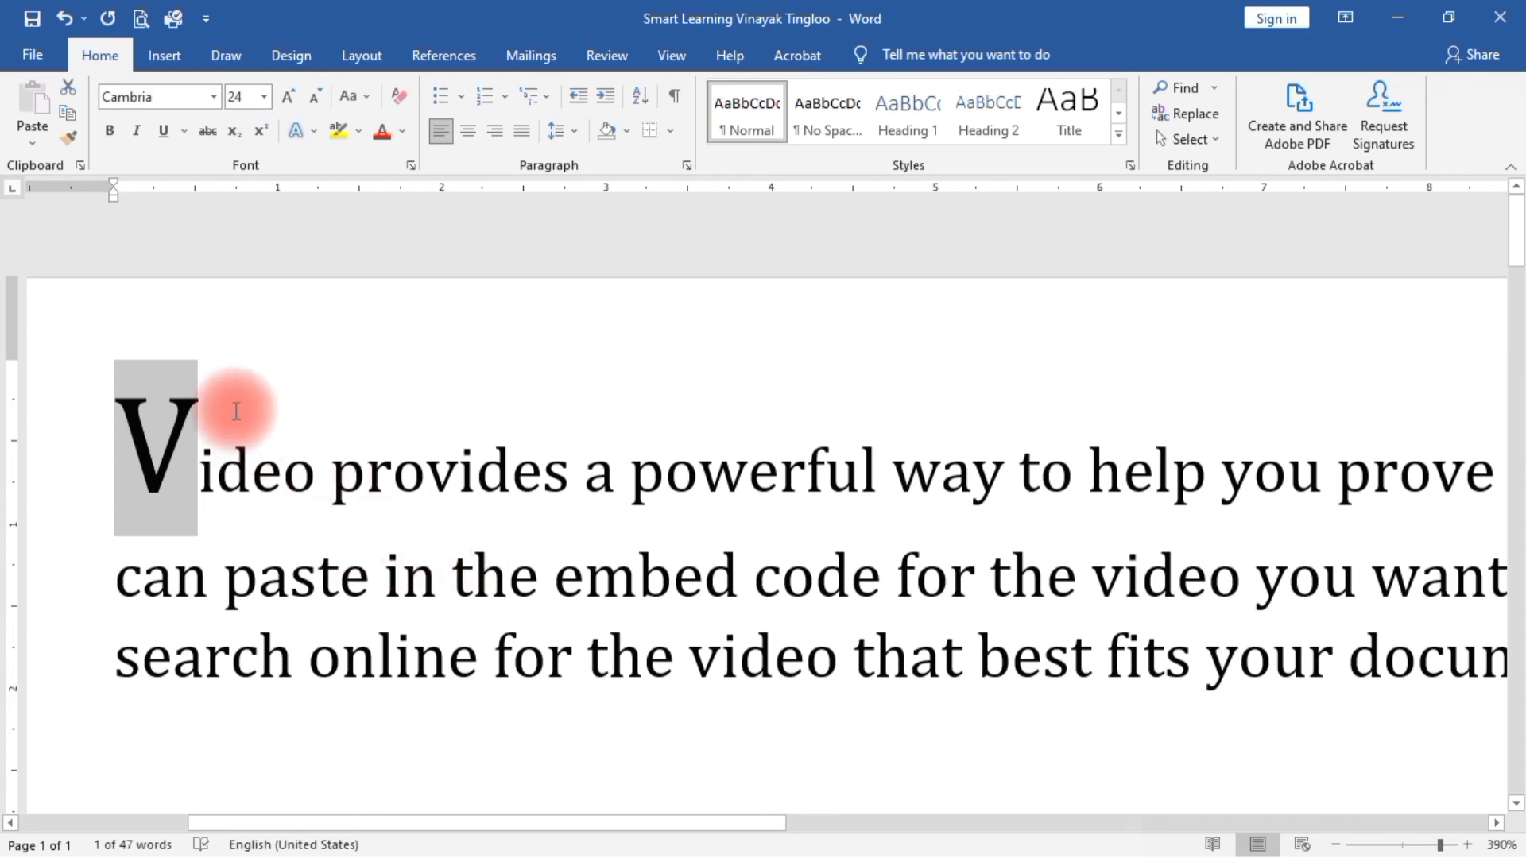
# Step: Shrink the first letter, V, of the paragraph stepwise to font size 4
pyautogui.click(313, 99)
pyautogui.click(313, 98)
pyautogui.click(313, 98)
pyautogui.click(313, 99)
pyautogui.click(313, 99)
pyautogui.click(313, 98)
pyautogui.click(313, 99)
pyautogui.click(313, 98)
pyautogui.click(313, 98)
pyautogui.click(313, 99)
pyautogui.click(313, 99)
pyautogui.click(313, 99)
pyautogui.click(313, 98)
pyautogui.click(313, 99)
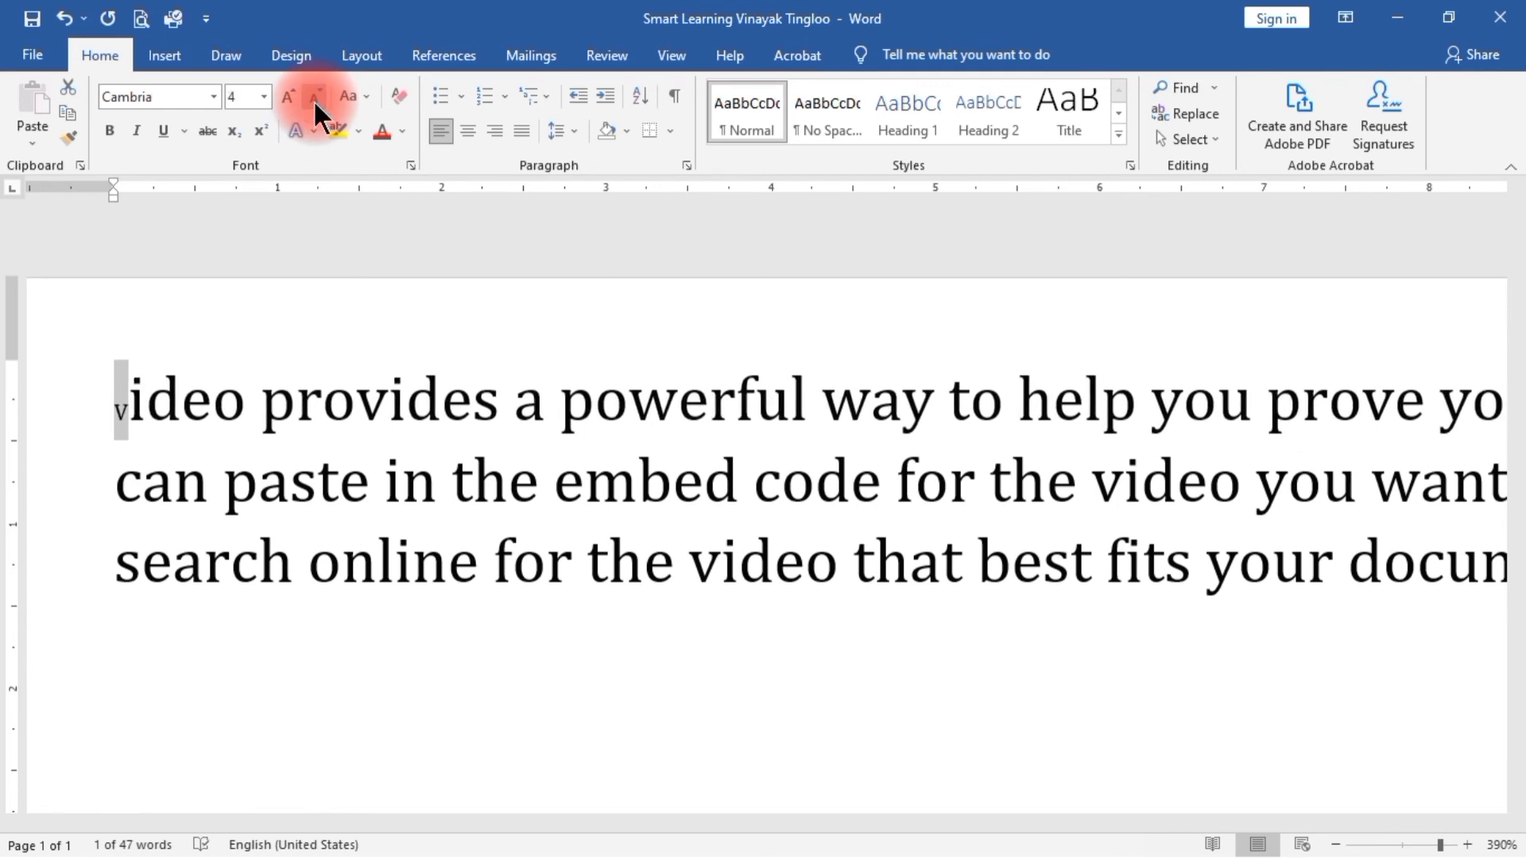
# Step: Enlarge the tiny first letter, V, of the paragraph stepwise to font size 18
pyautogui.click(288, 97)
pyautogui.click(289, 98)
pyautogui.click(289, 97)
pyautogui.click(289, 97)
pyautogui.click(291, 95)
pyautogui.click(290, 95)
pyautogui.click(291, 95)
pyautogui.click(290, 95)
pyautogui.click(291, 95)
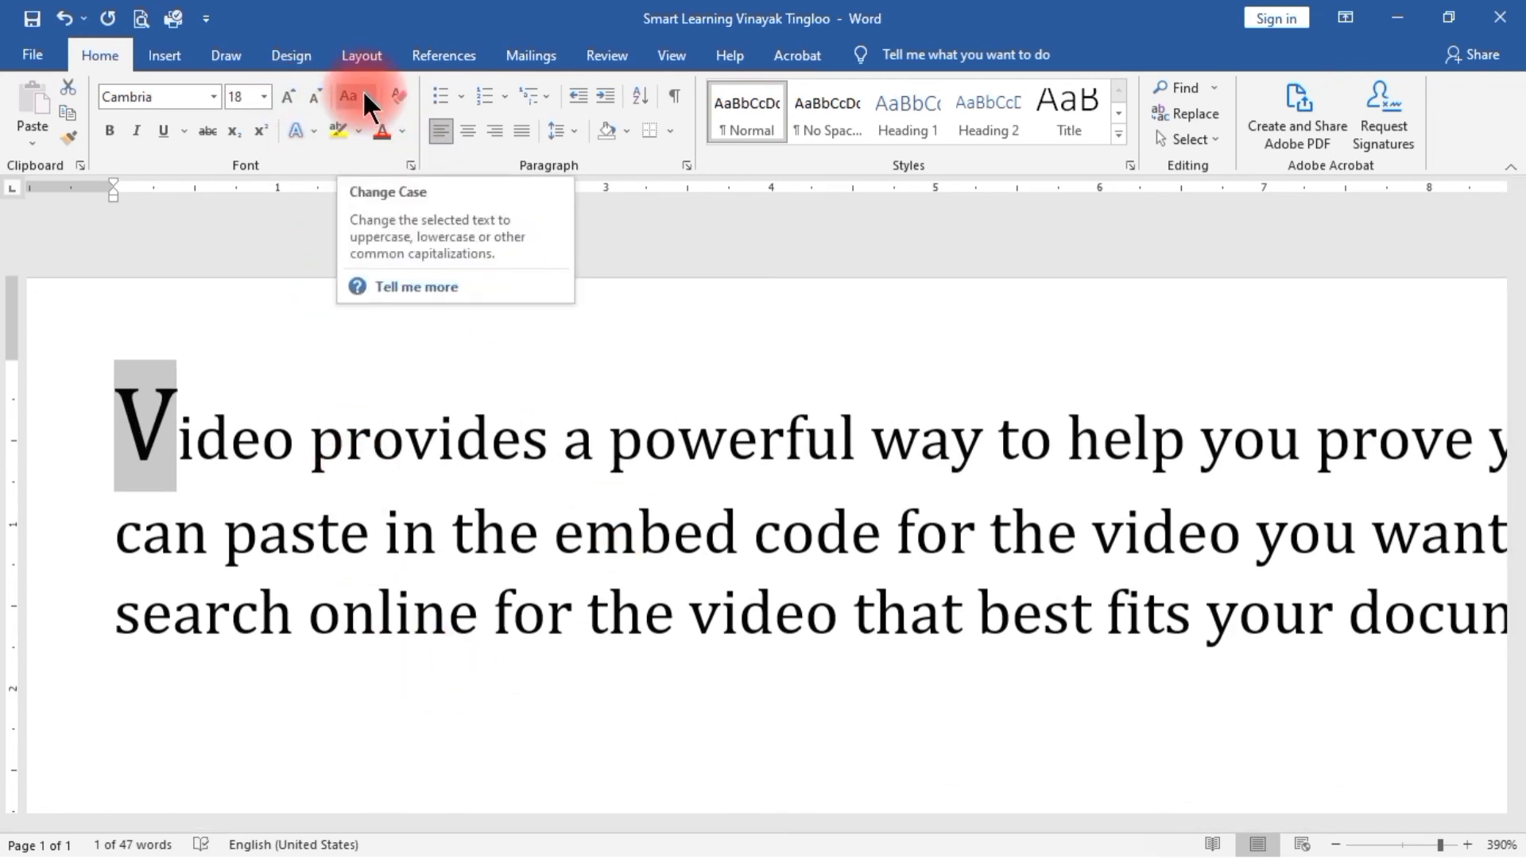
pyautogui.click(375, 541)
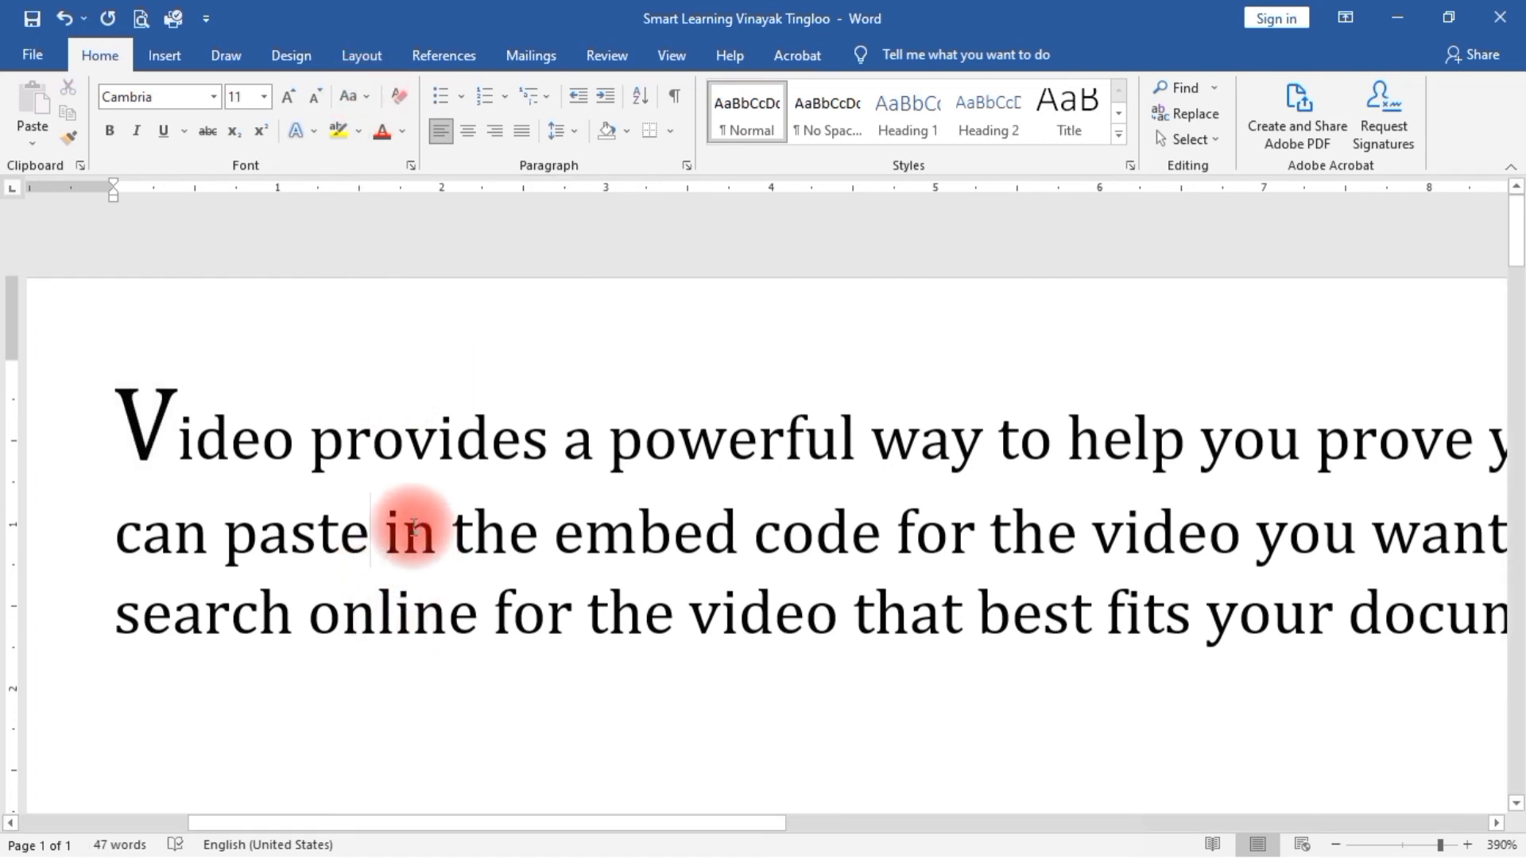
# Step: Set the font size of the whole word "Video" at the start of the paragraph to 11
pyautogui.moveTo(112, 442); pyautogui.dragTo(290, 440)
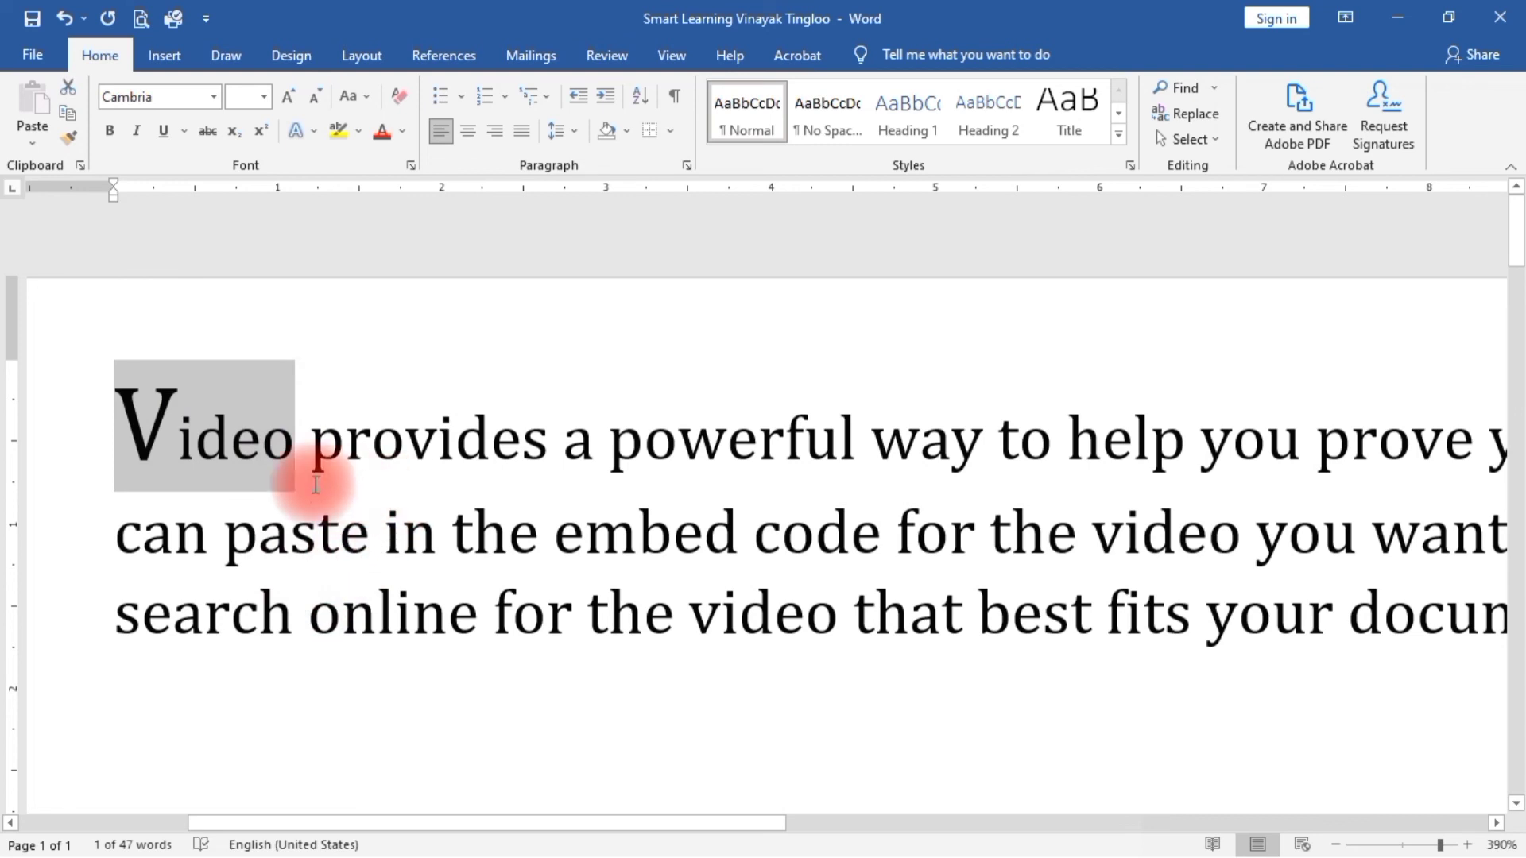
pyautogui.click(158, 430)
pyautogui.moveTo(118, 419); pyautogui.dragTo(290, 412)
pyautogui.click(240, 97)
pyautogui.write('11')
pyautogui.press('Return')
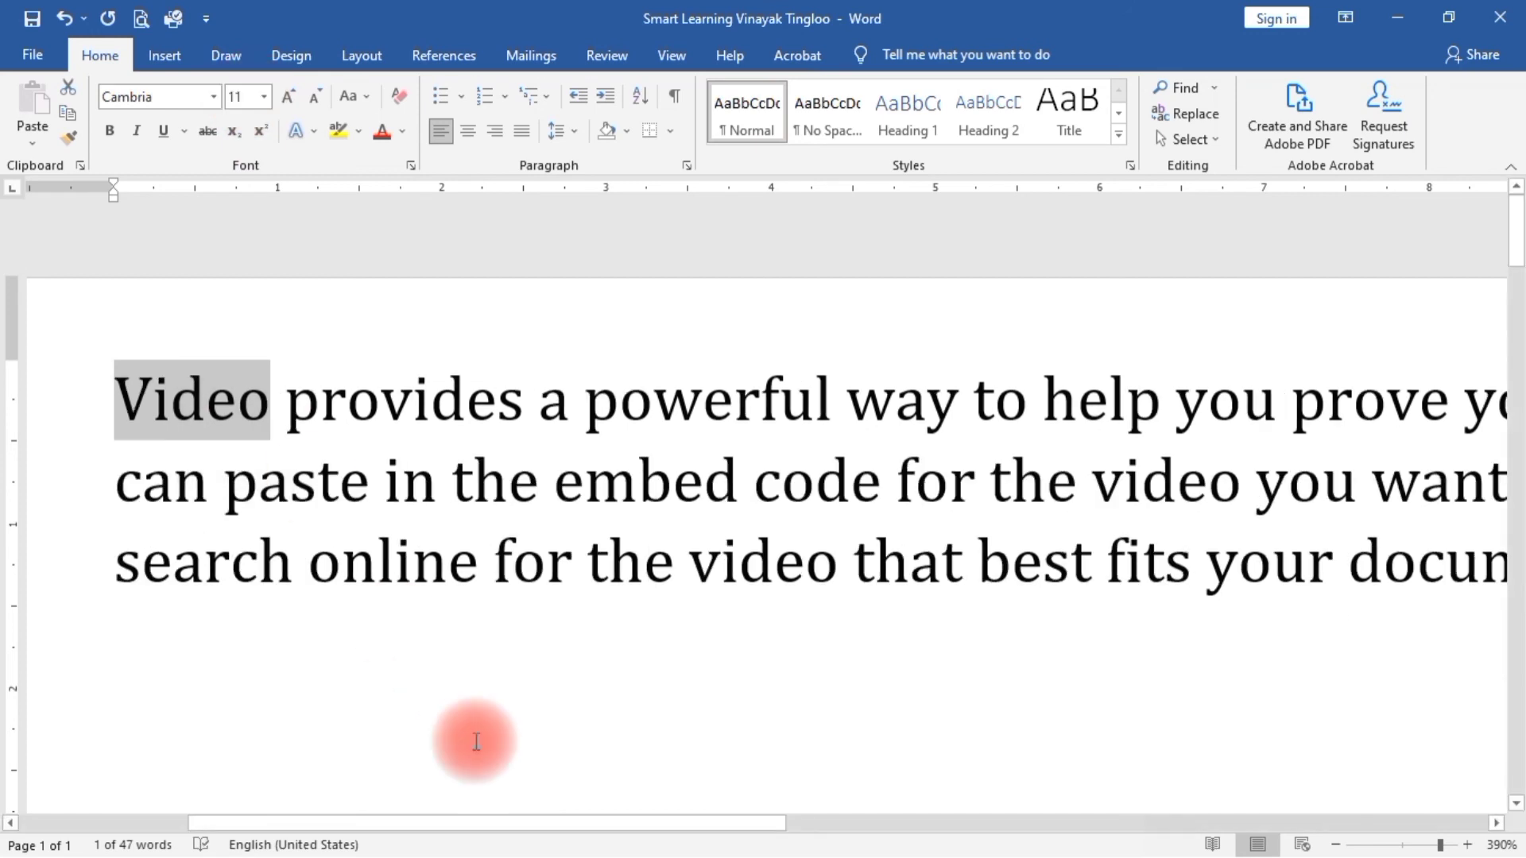
pyautogui.click(499, 697)
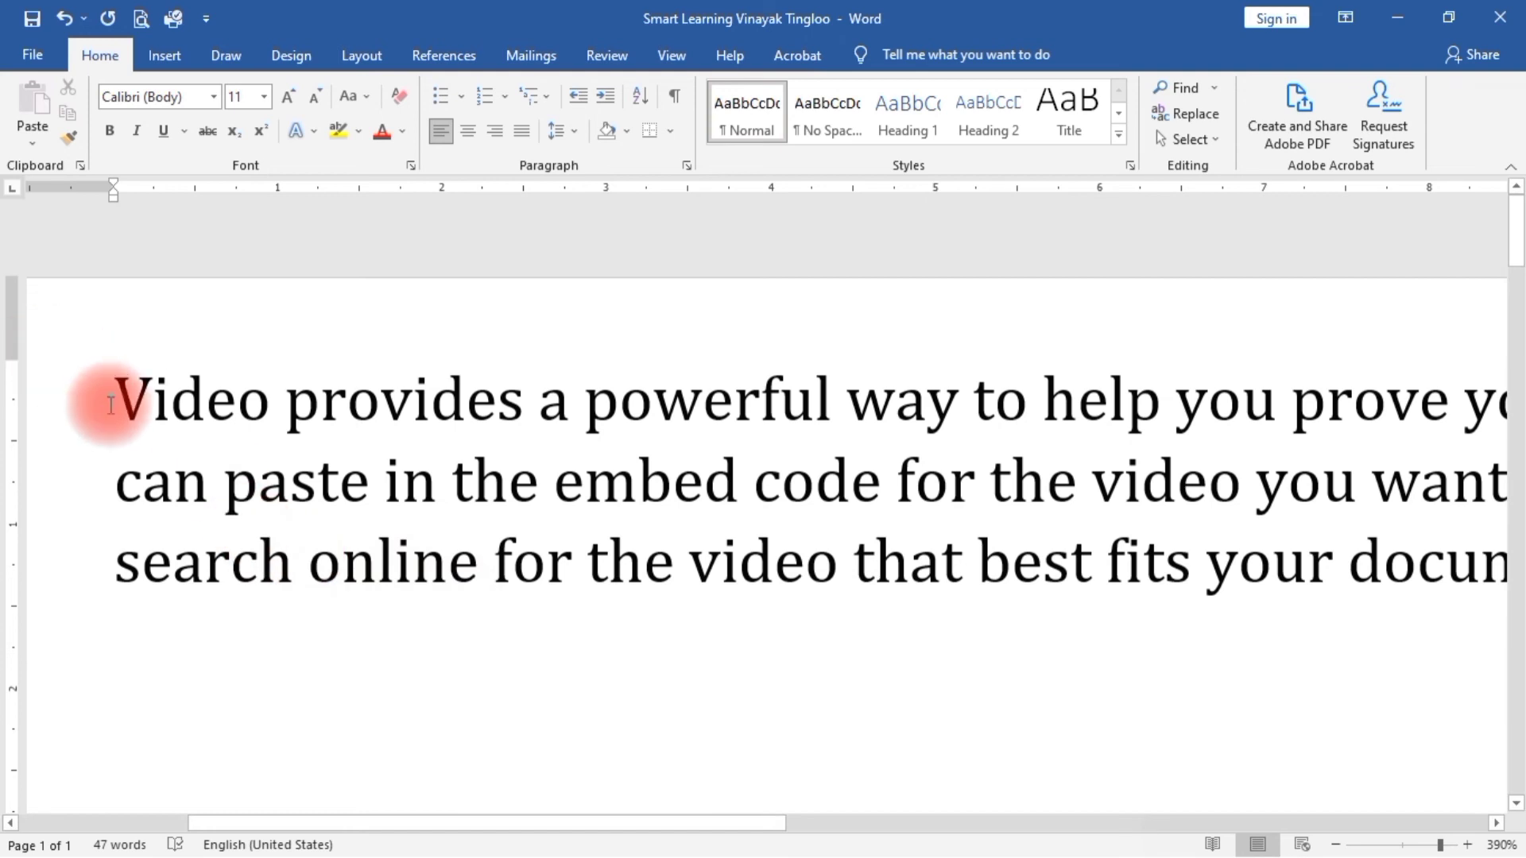
pyautogui.moveTo(113, 398); pyautogui.dragTo(266, 399)
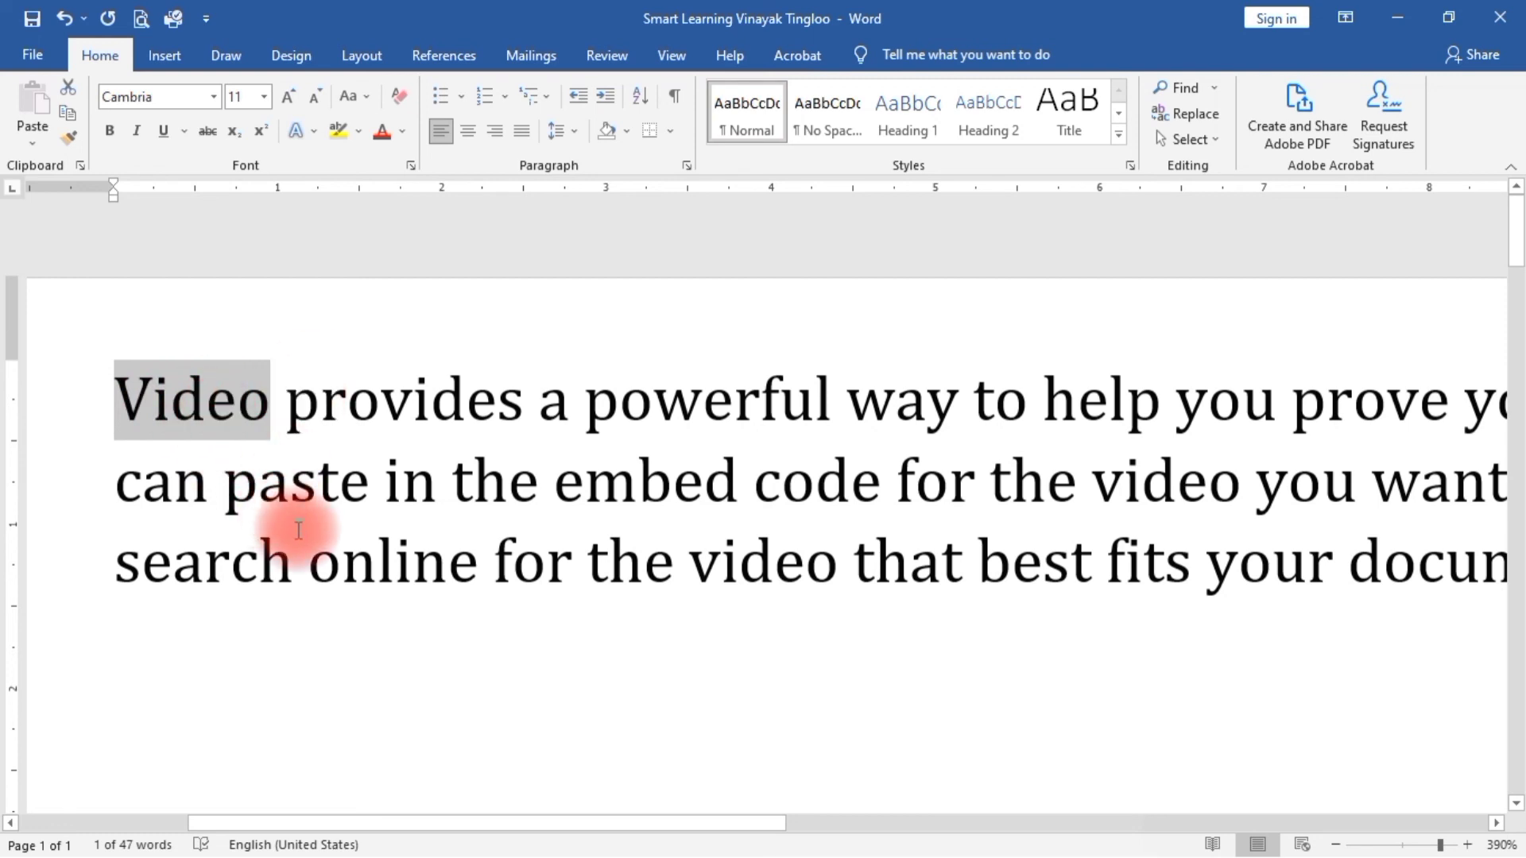
pyautogui.doubleClick(408, 416)
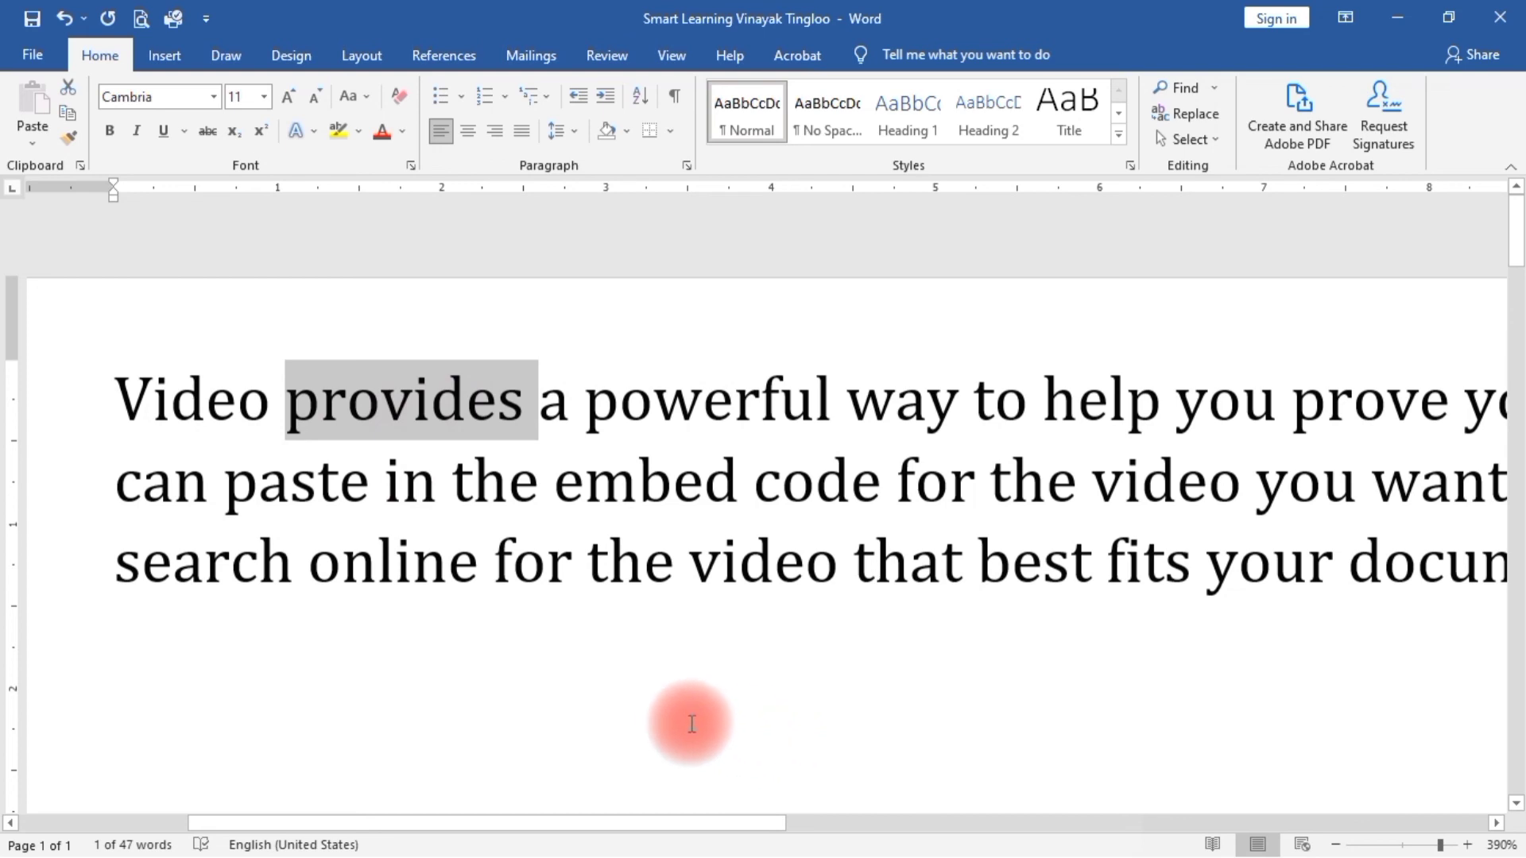
# Step: Change the word "powerful" in the first line to uppercase, and undo the change
pyautogui.doubleClick(680, 417)
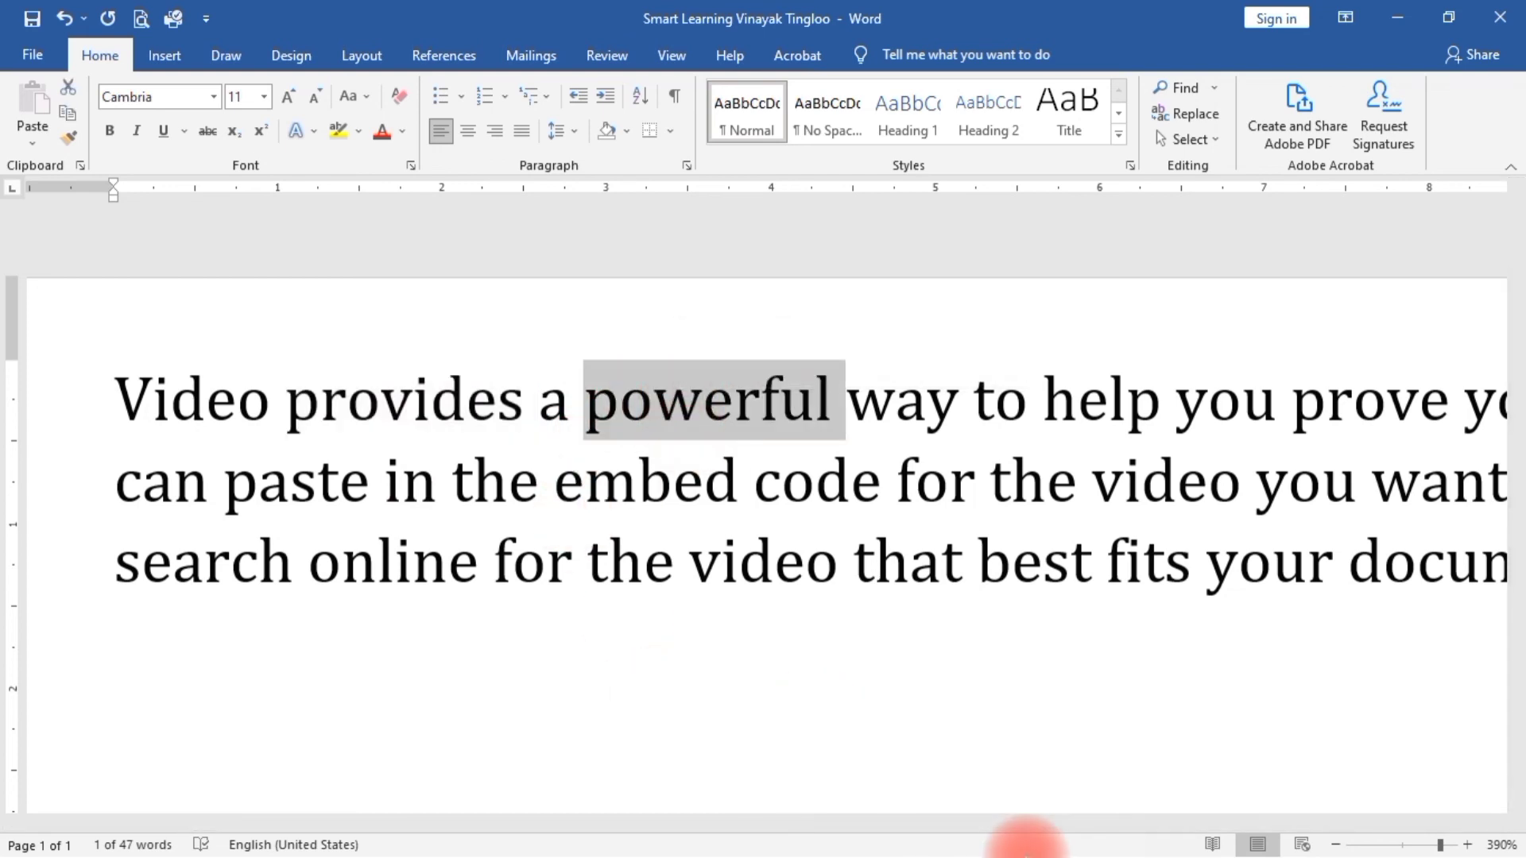
pyautogui.click(1025, 844)
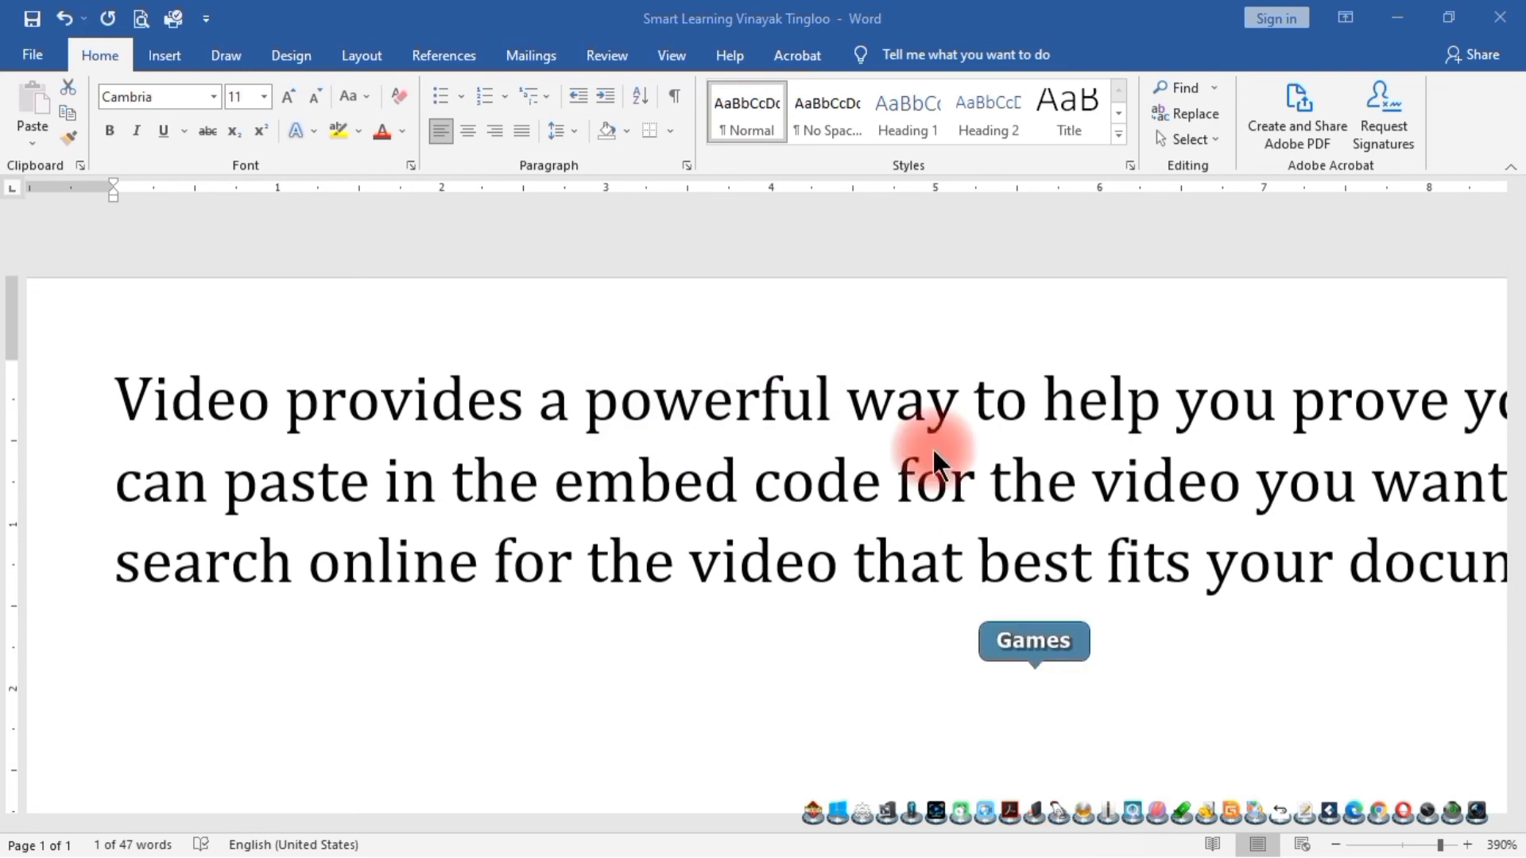
pyautogui.click(369, 94)
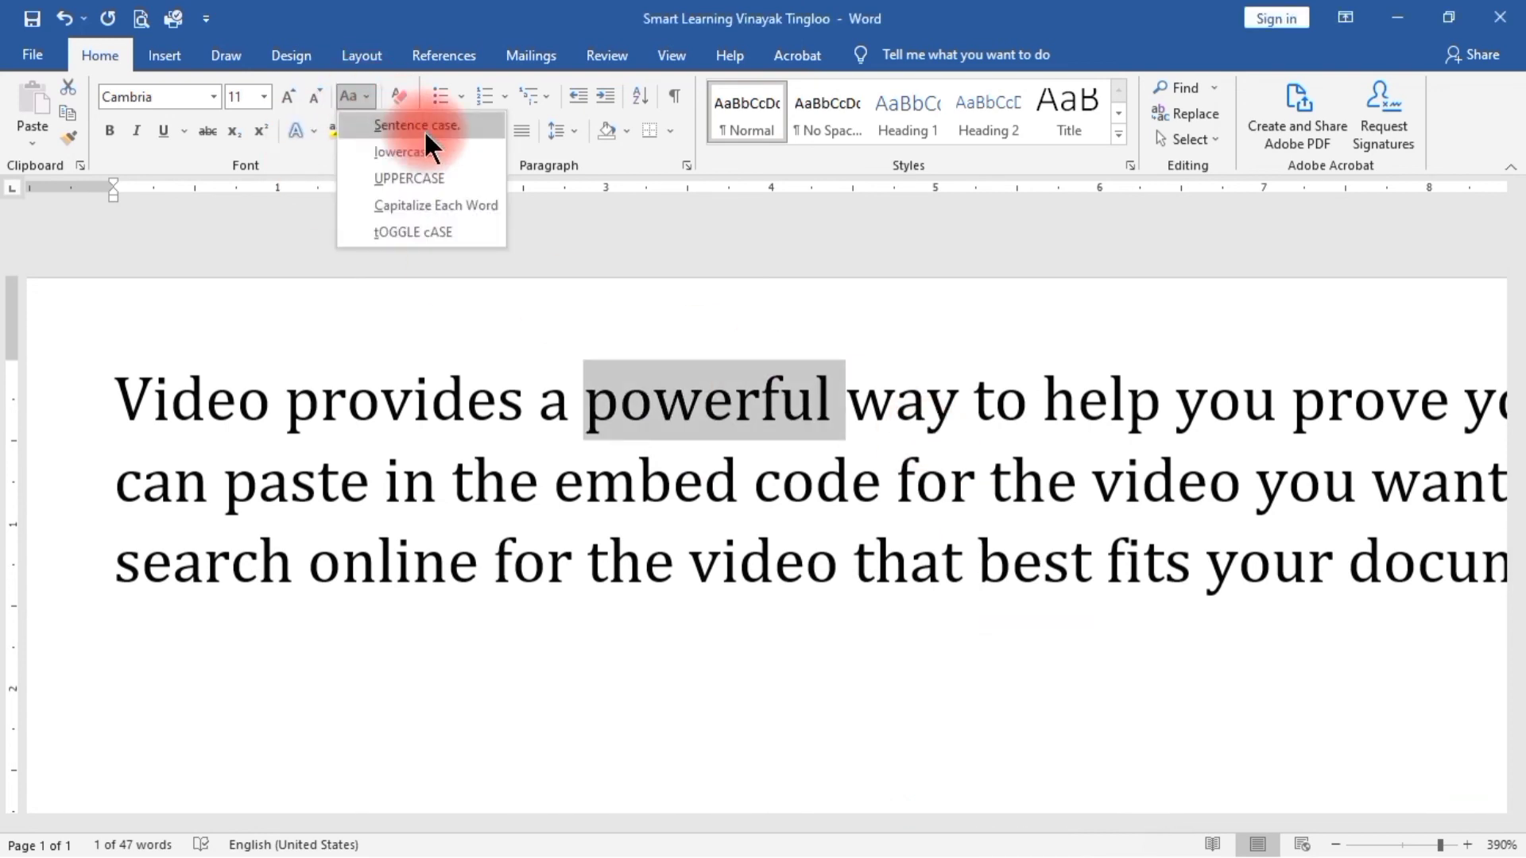
pyautogui.click(427, 177)
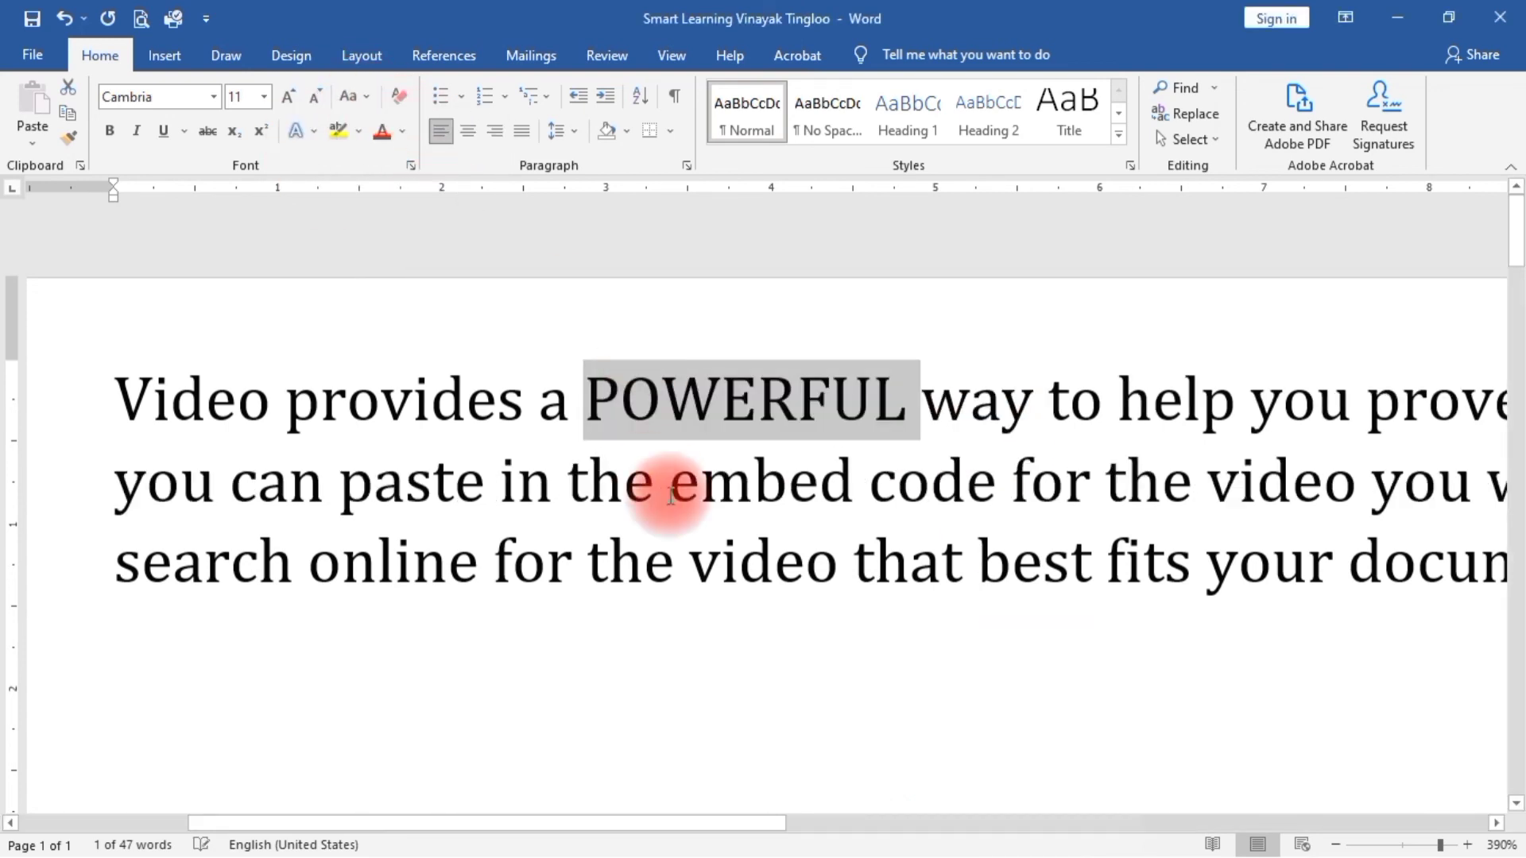
pyautogui.click(756, 647)
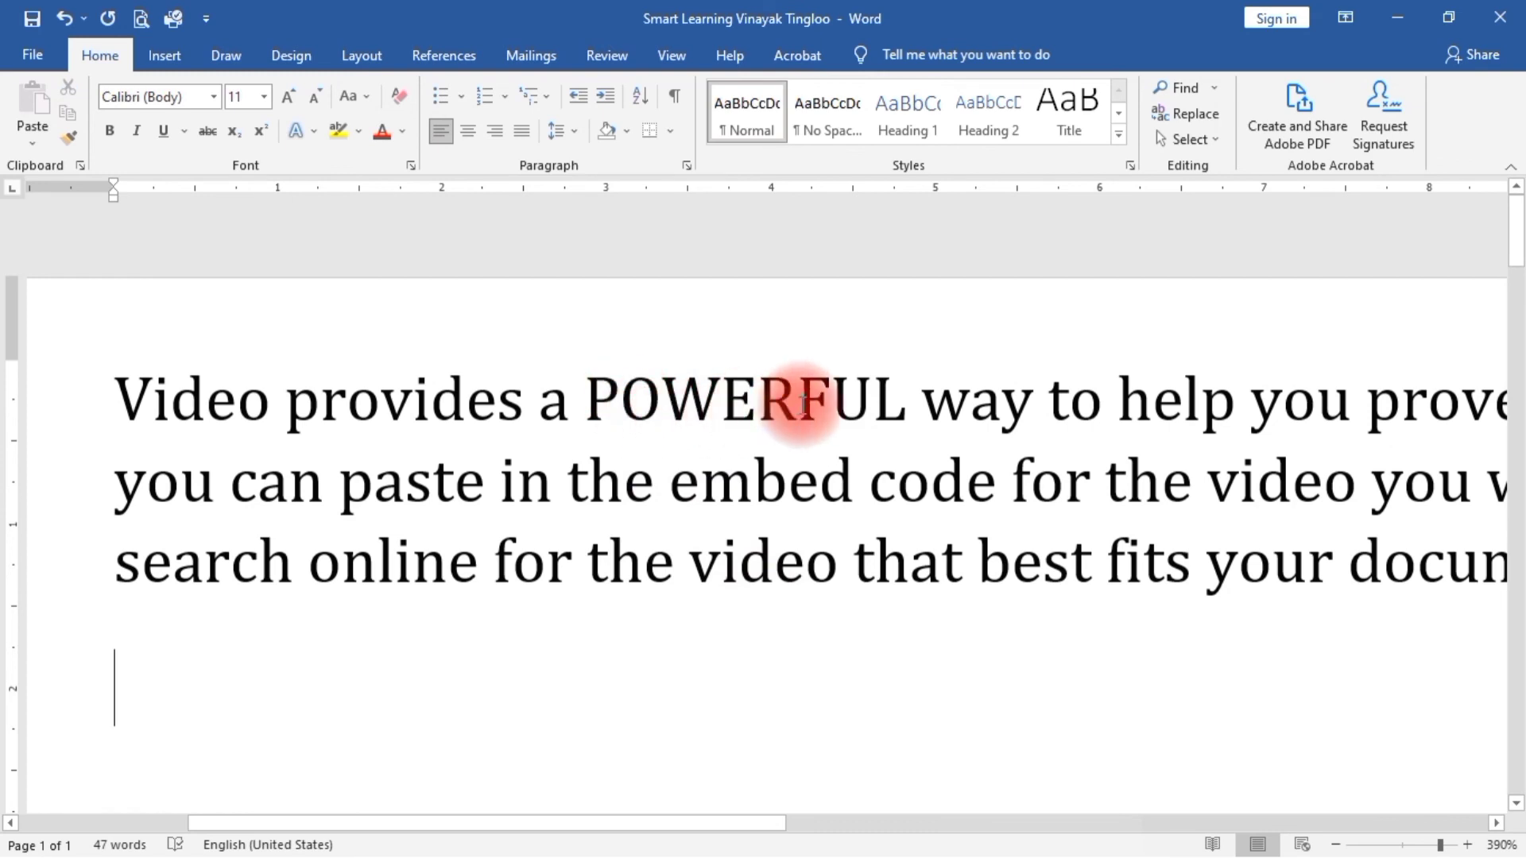
pyautogui.doubleClick(553, 399)
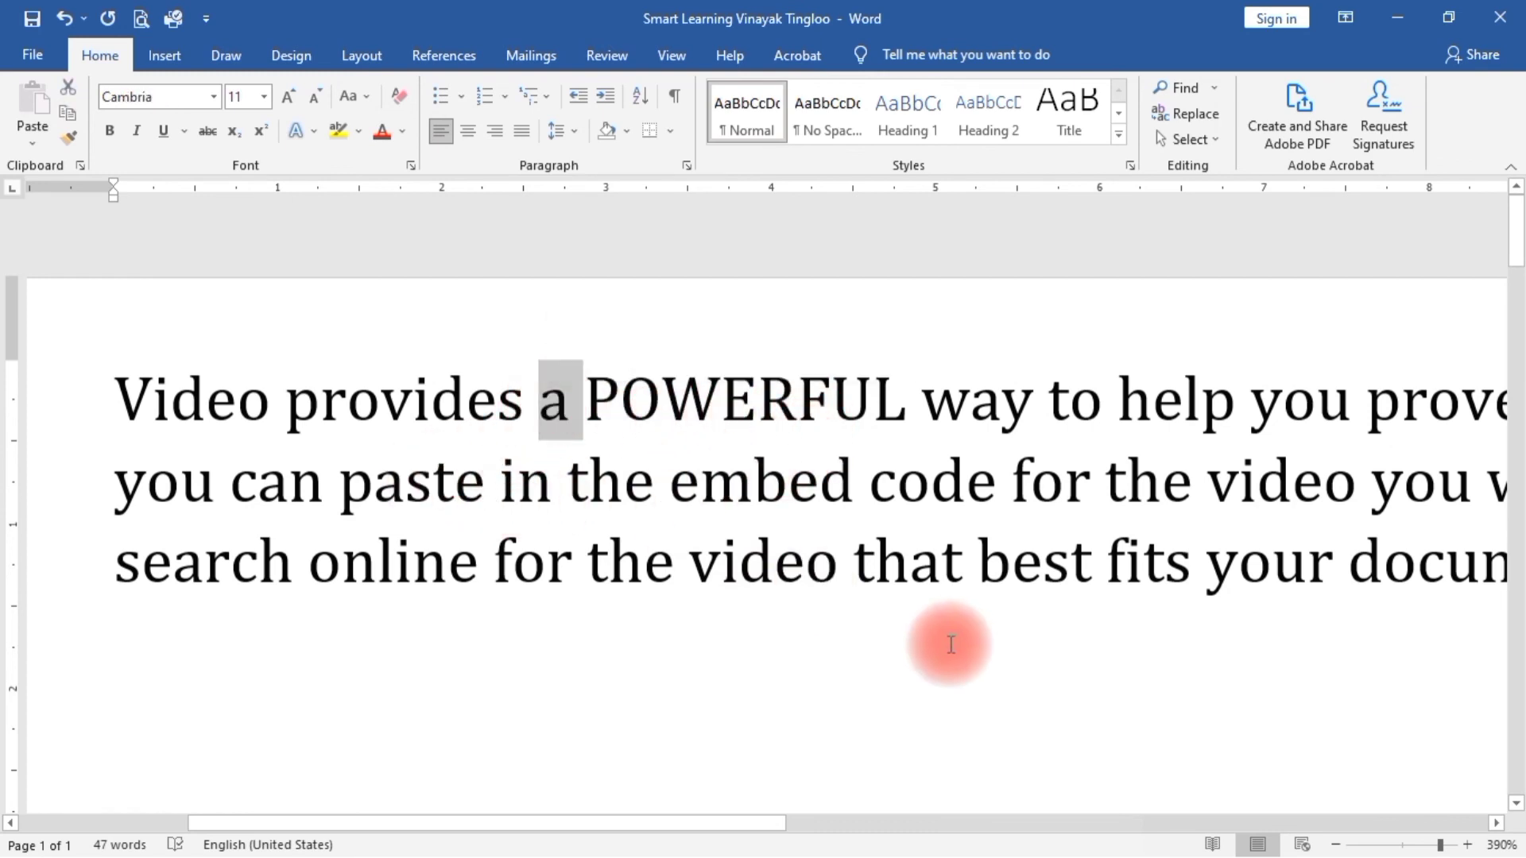
pyautogui.hotkey('ctrl', 'z')
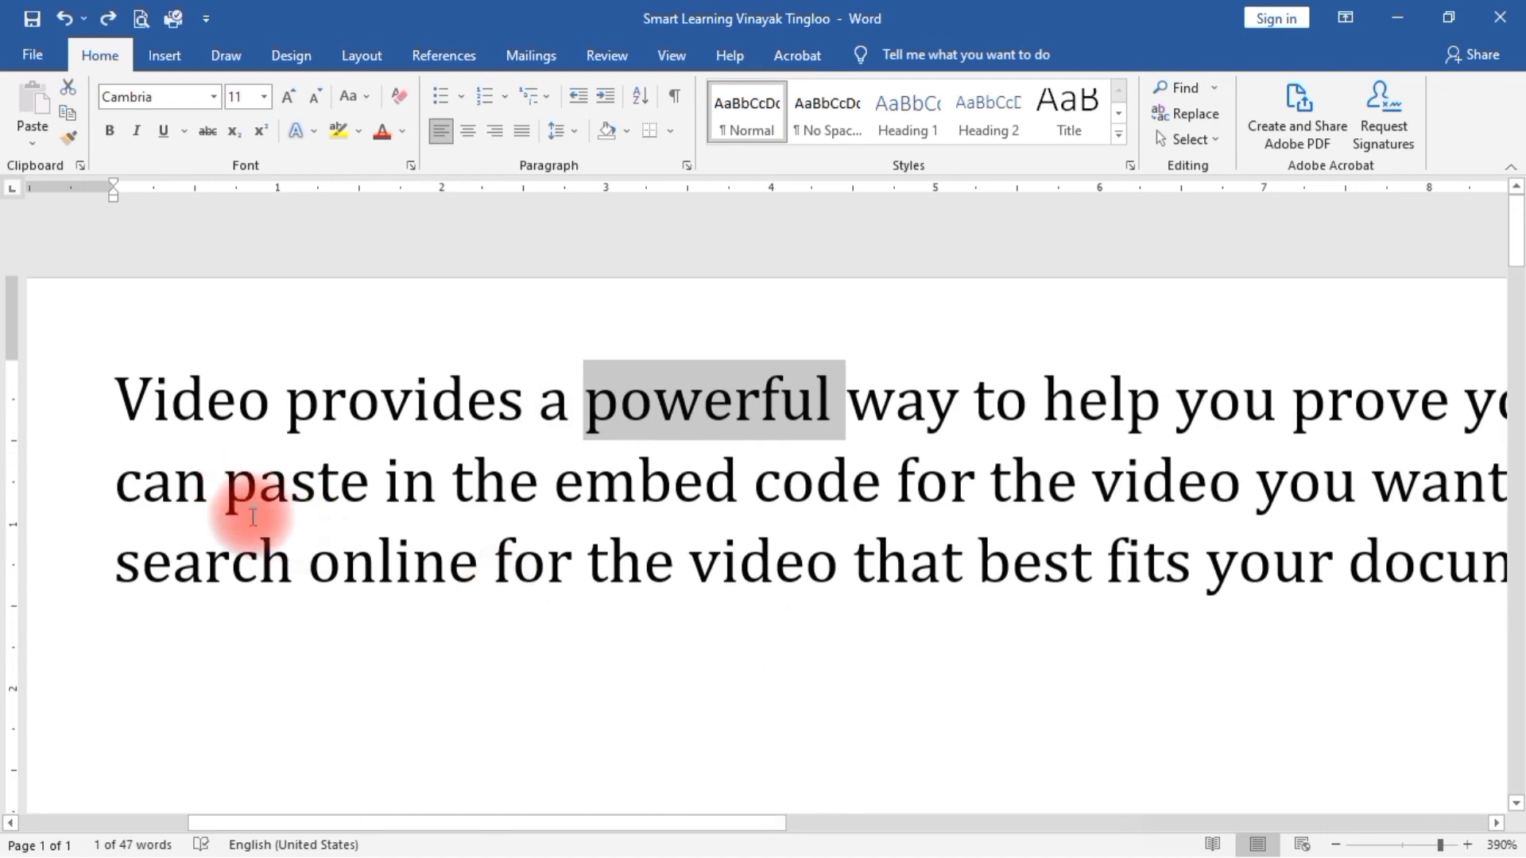
# Step: Cycle the case of the first four words, "Video provides a powerful", through uppercase, lowercase and capitalised words, ending in lowercase
pyautogui.click(625, 493)
pyautogui.moveTo(117, 426); pyautogui.dragTo(808, 426)
pyautogui.click(612, 547)
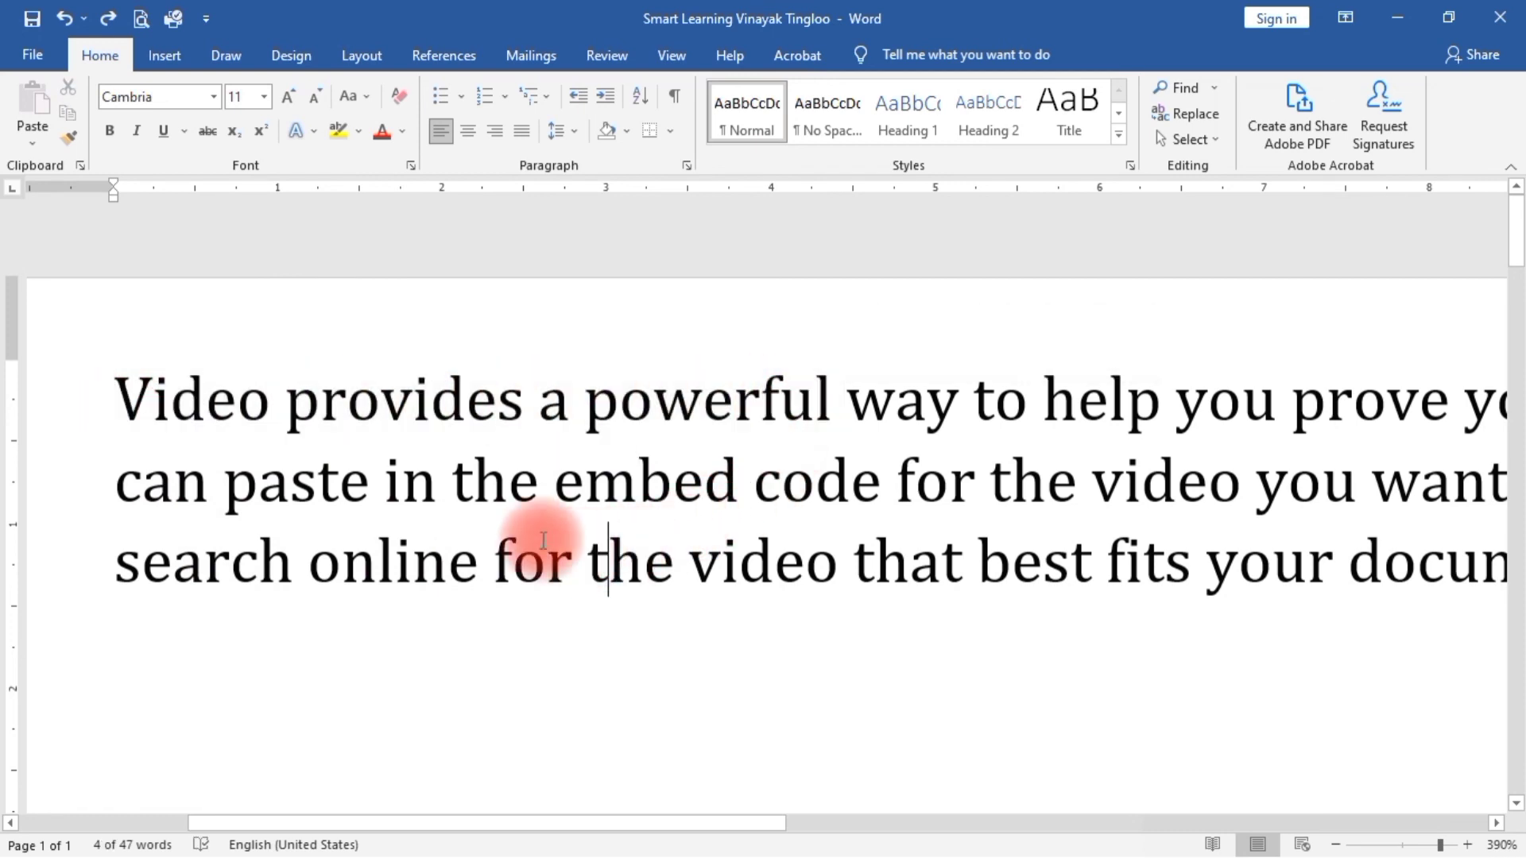
pyautogui.moveTo(112, 395); pyautogui.dragTo(766, 345)
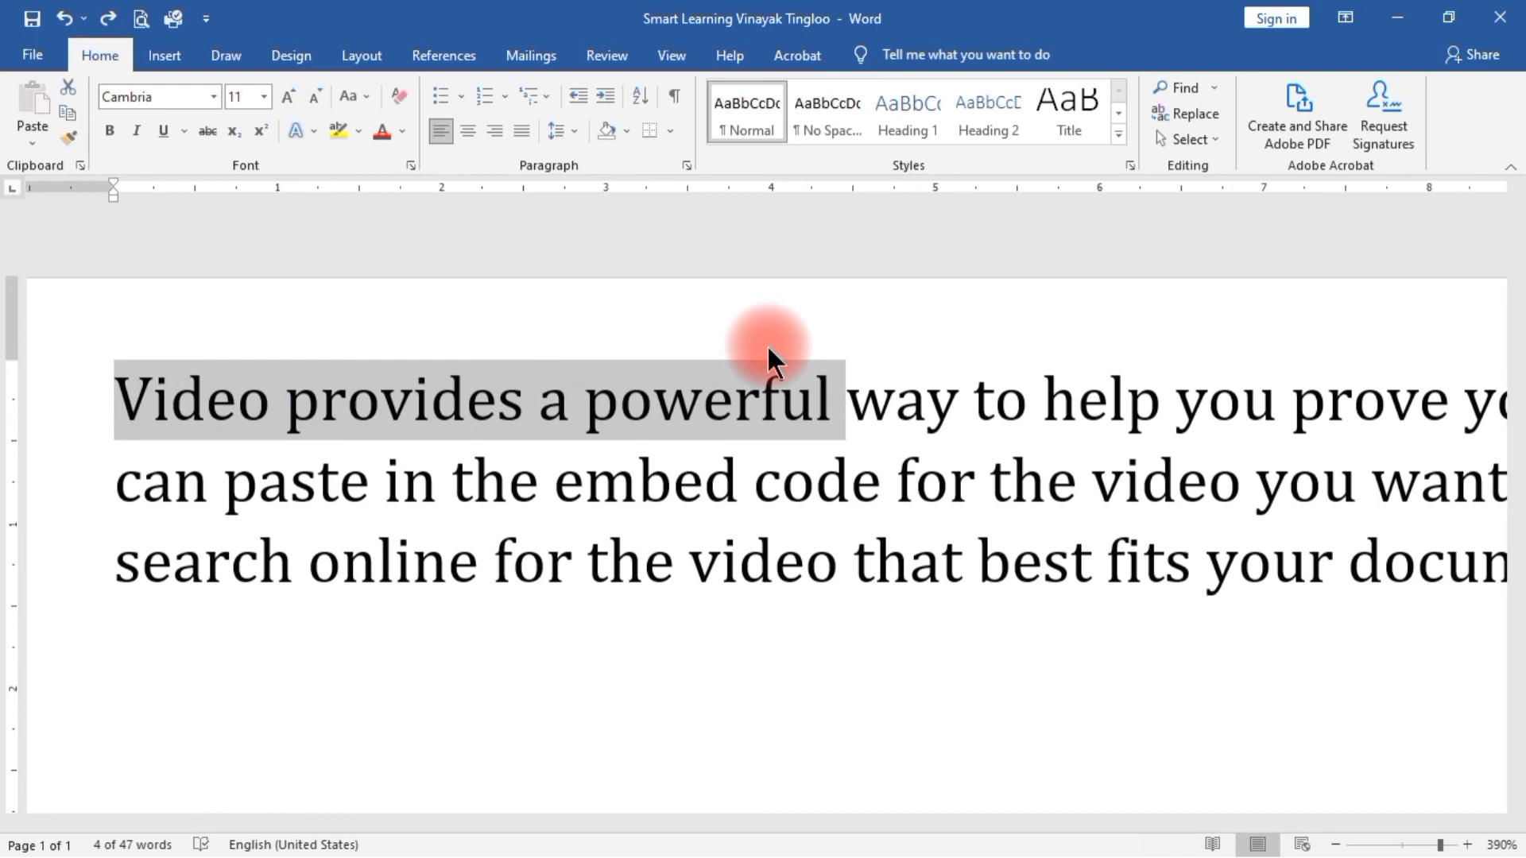
pyautogui.hotkey('shift', 'F3')
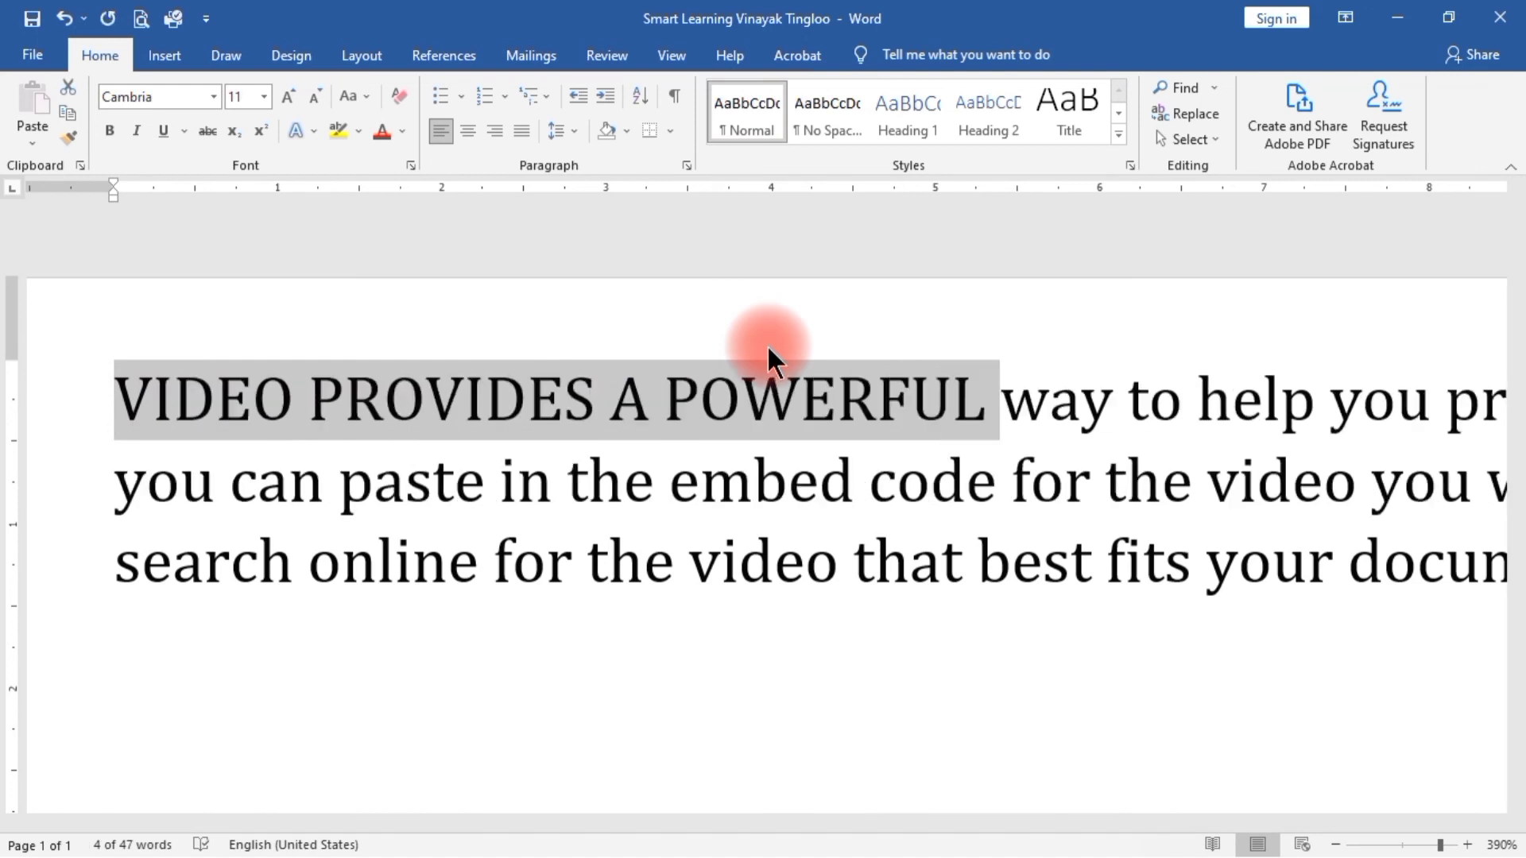
pyautogui.hotkey('shift', 'F3')
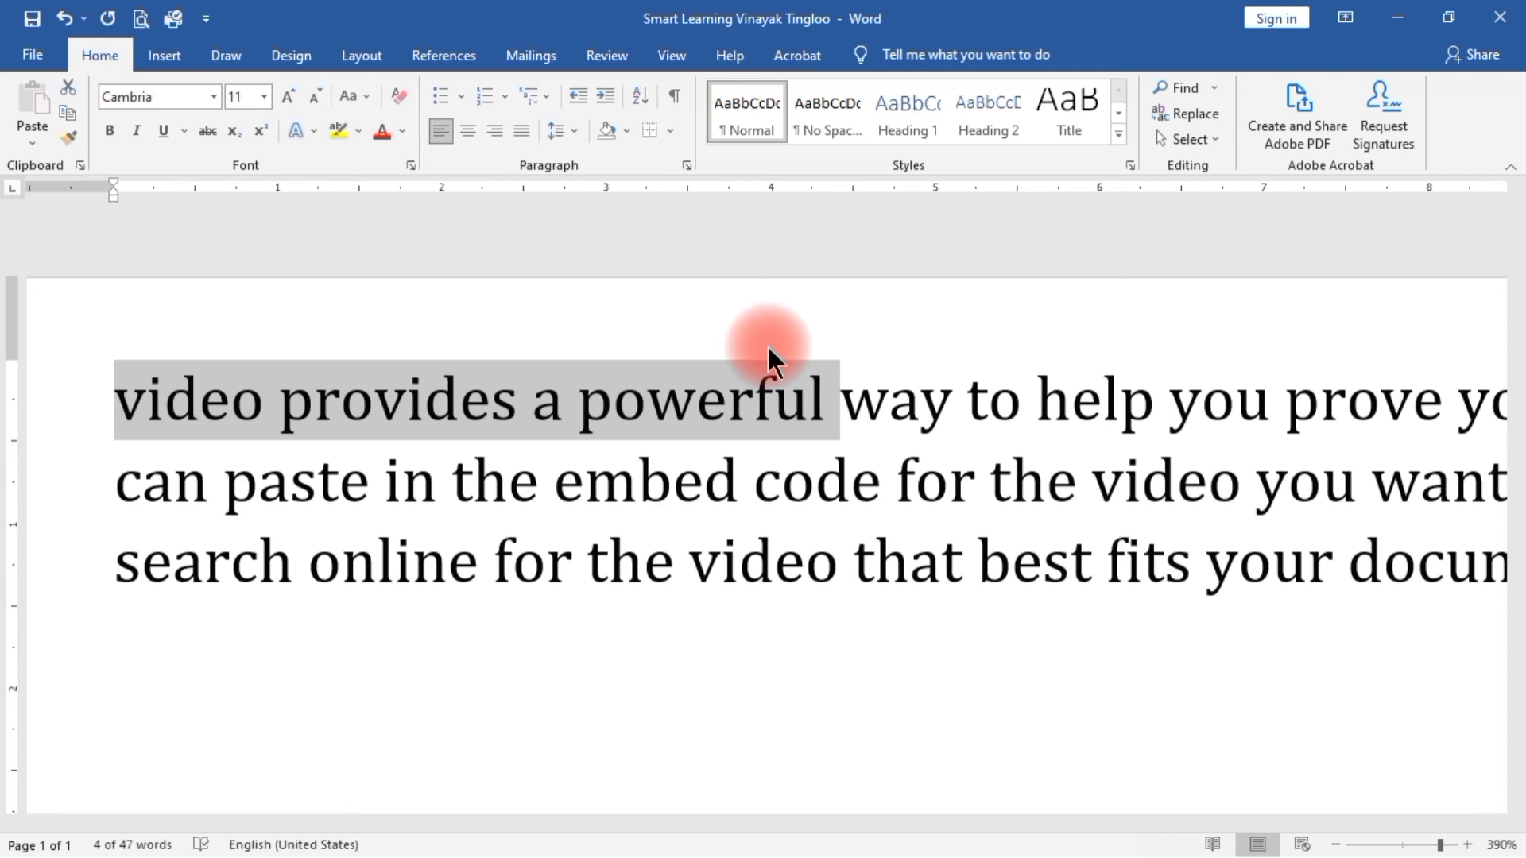
pyautogui.hotkey('shift', 'F3')
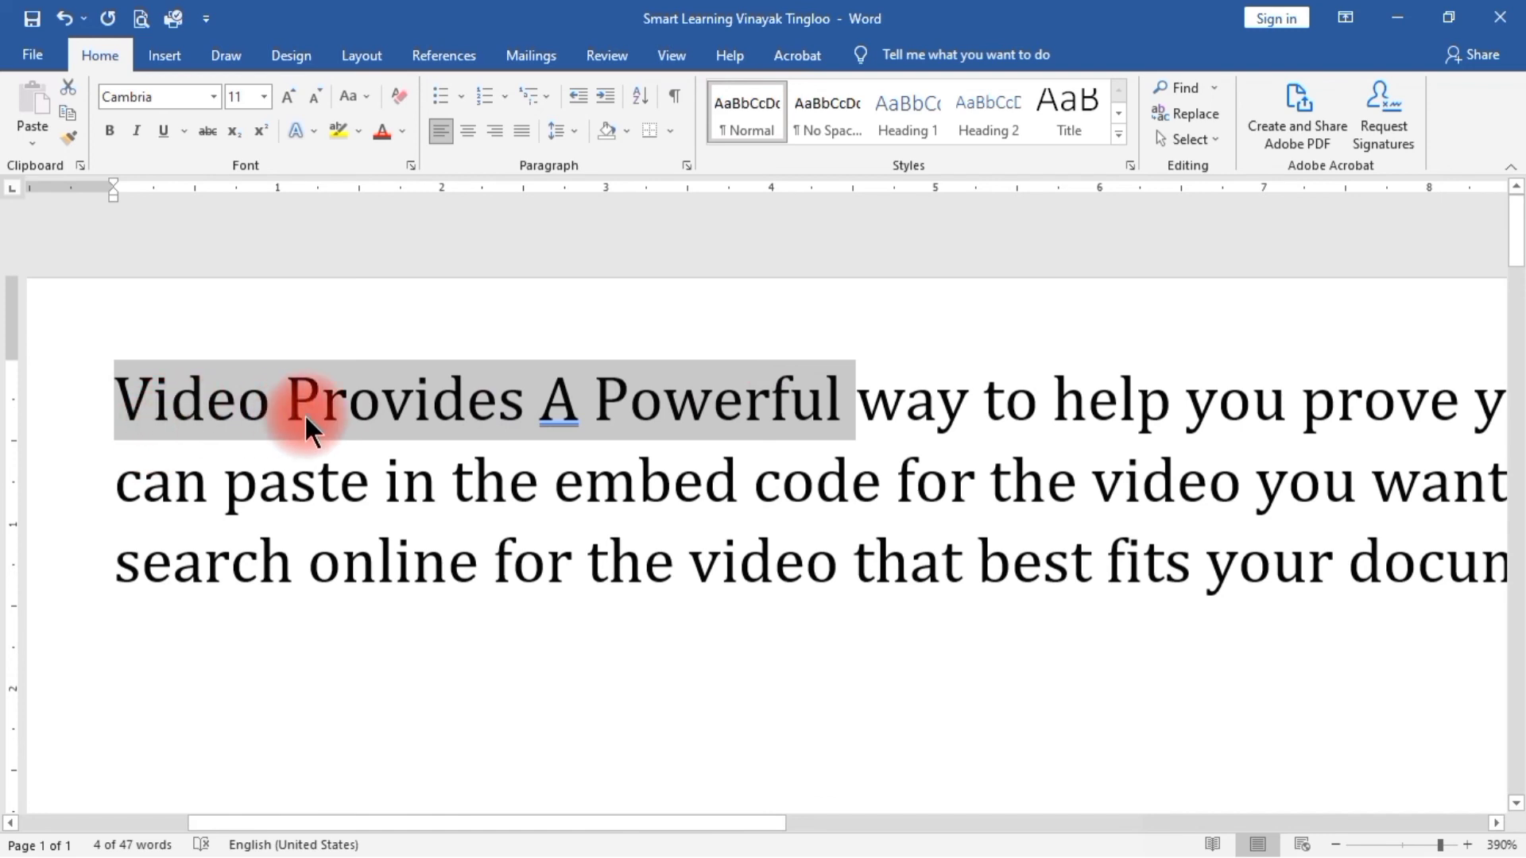
pyautogui.hotkey('shift', 'F3')
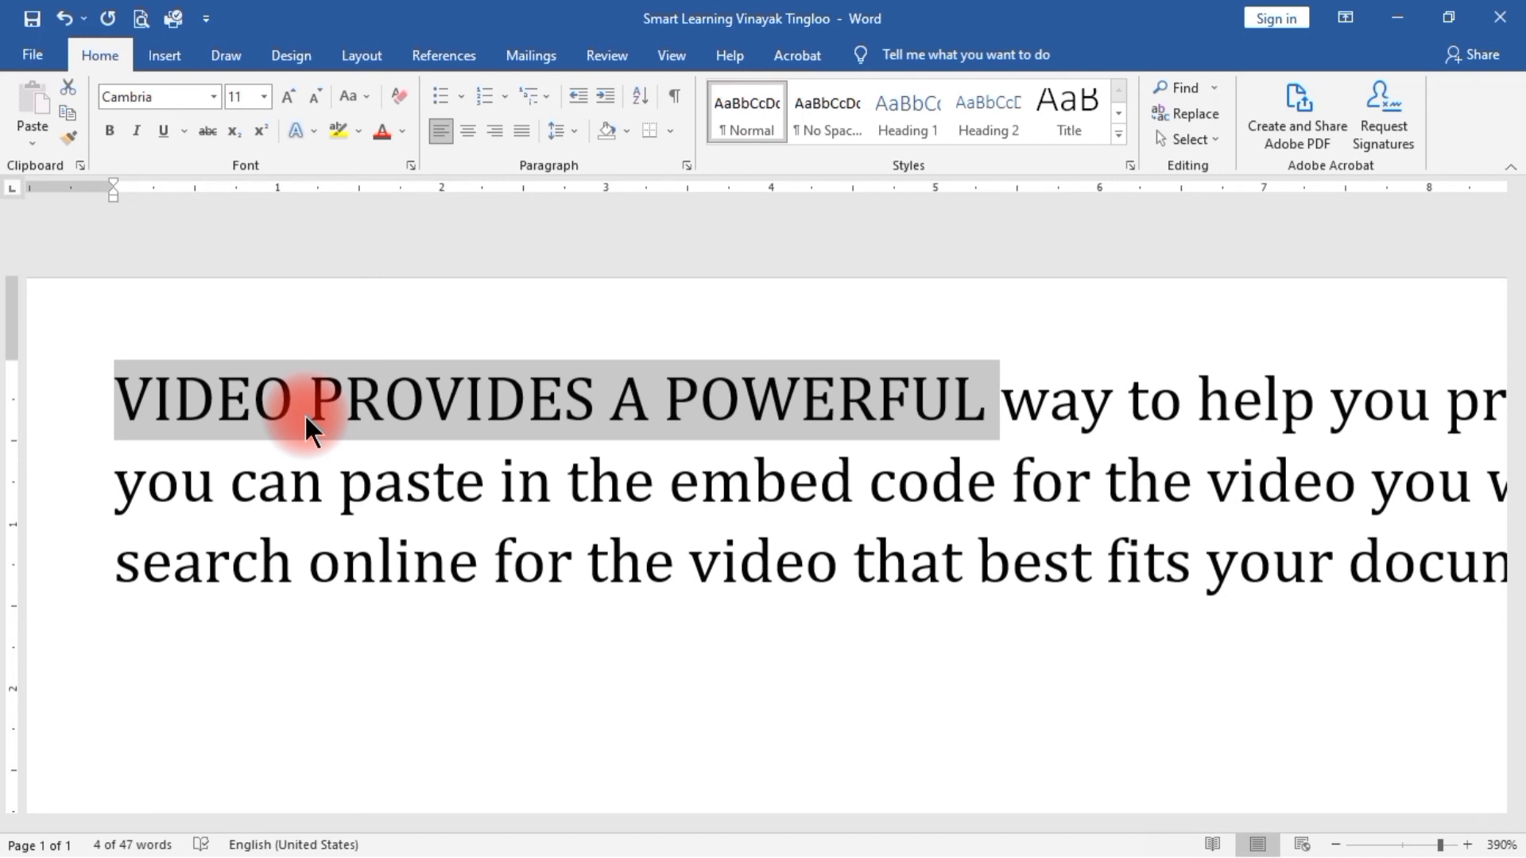
pyautogui.hotkey('shift', 'F3')
pyautogui.hotkey('shift', 'F3')
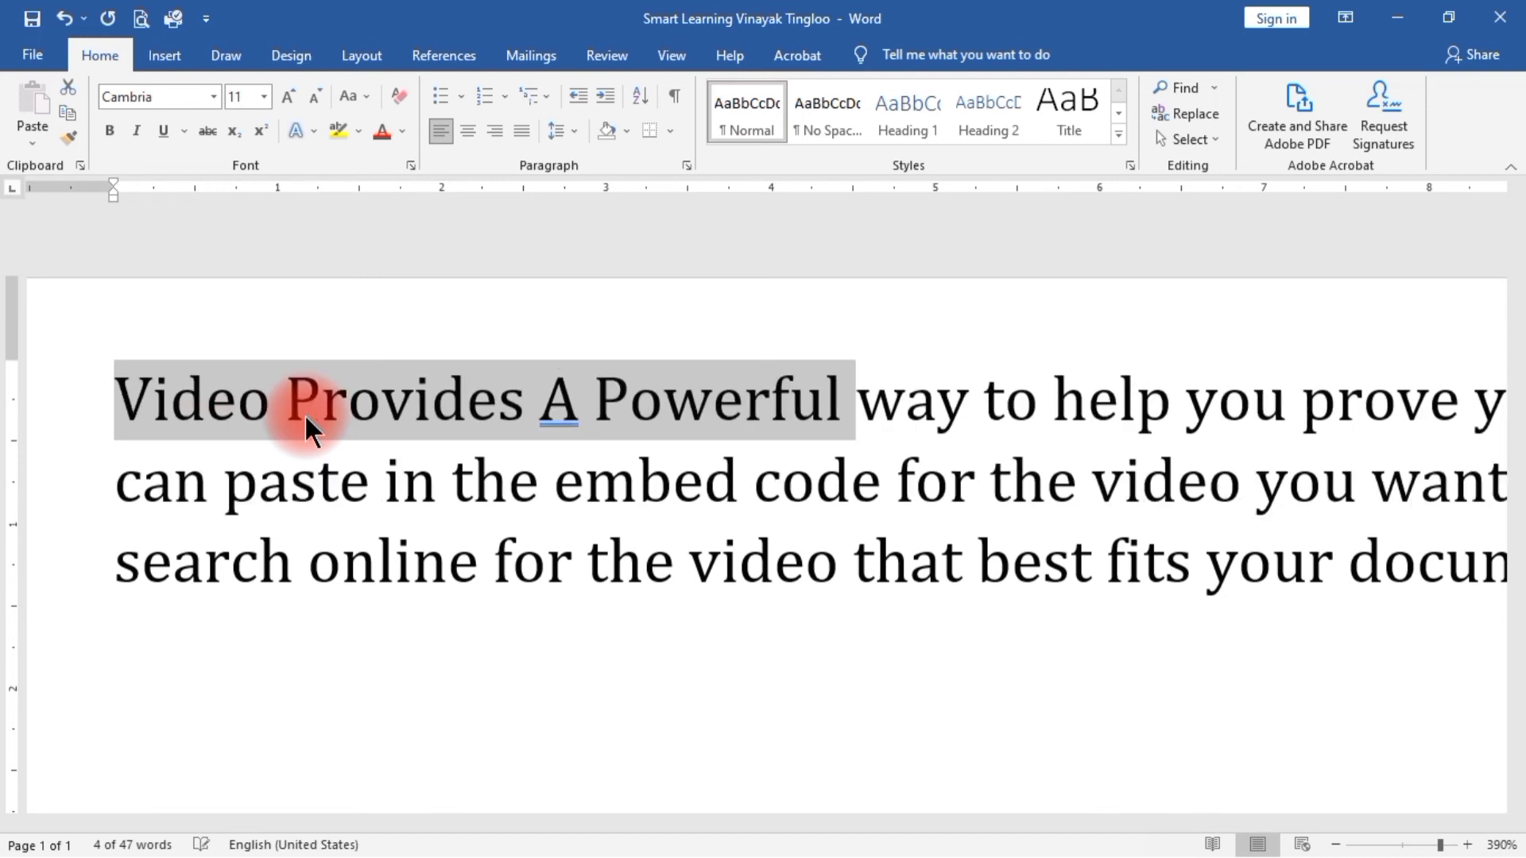
pyautogui.hotkey('shift', 'F3')
pyautogui.hotkey('shift', 'F3')
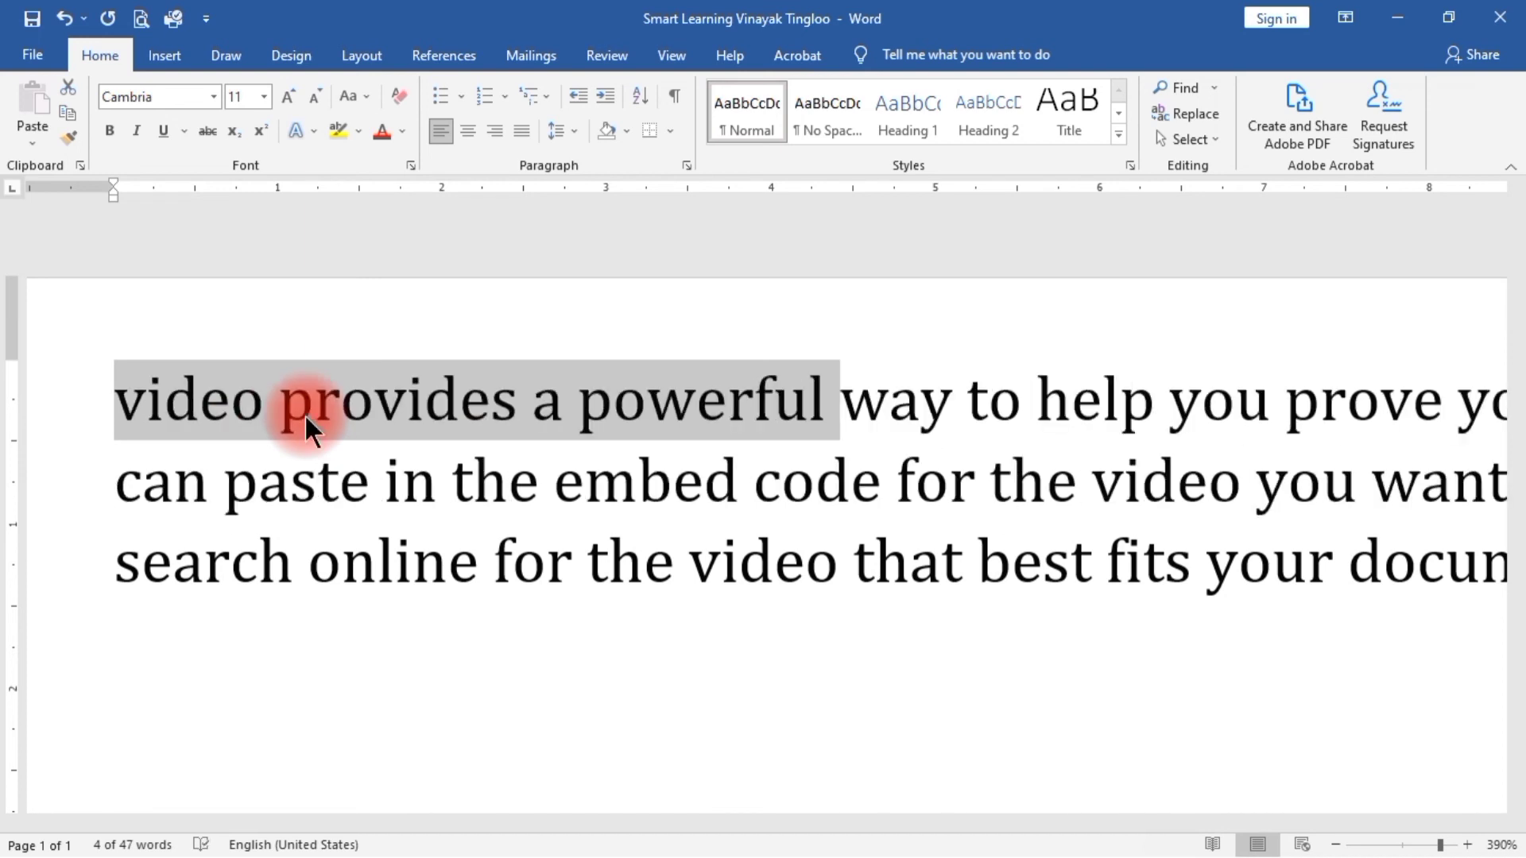
pyautogui.click(512, 558)
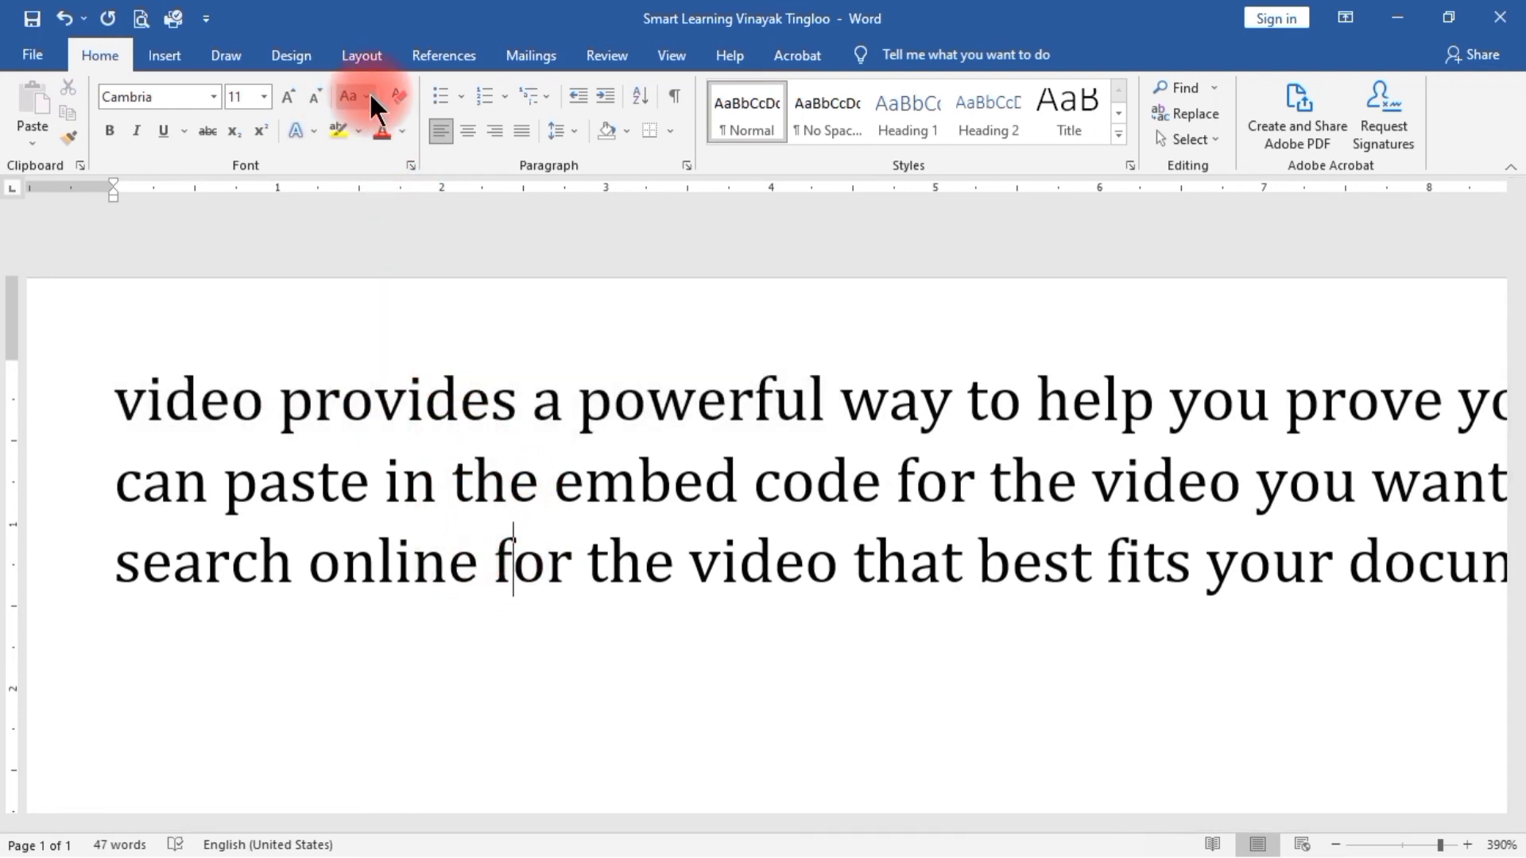
# Step: Apply the Capitalize Each Word case to the first four words, "video provides a powerful"
pyautogui.moveTo(112, 391); pyautogui.dragTo(852, 434)
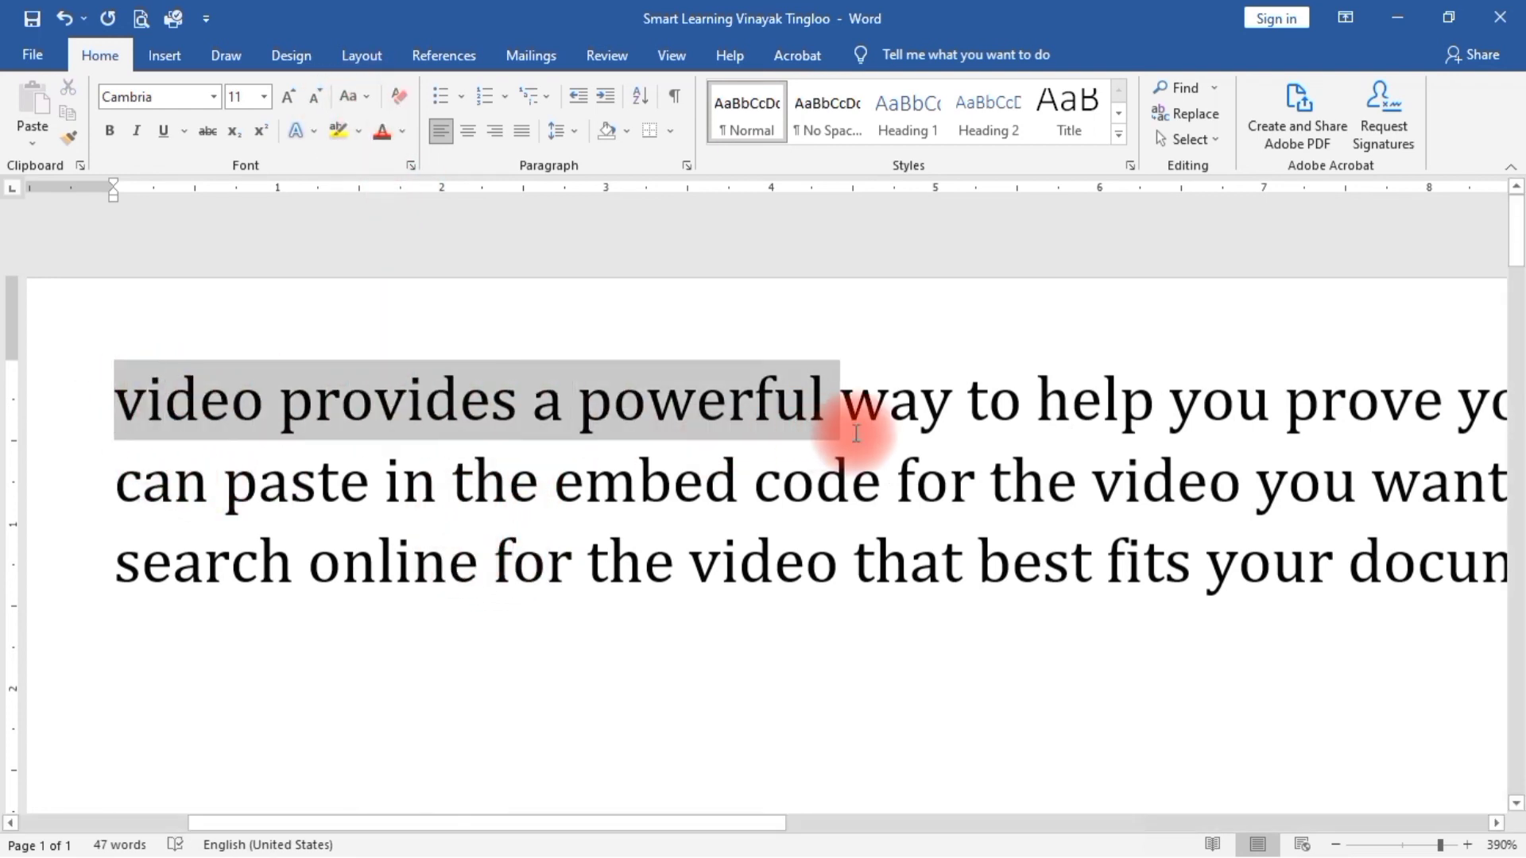
pyautogui.click(367, 95)
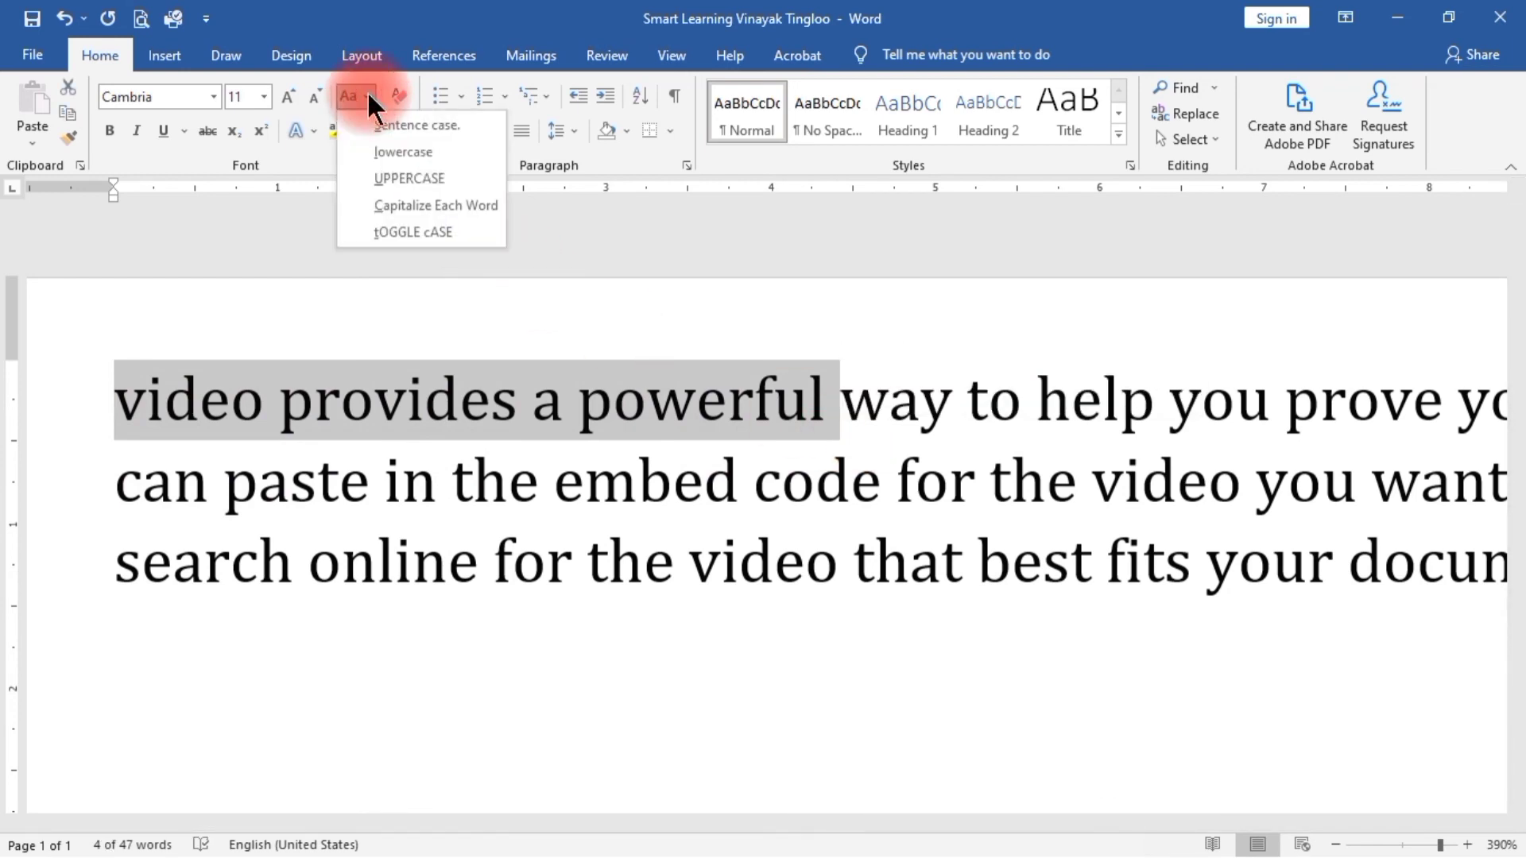
pyautogui.click(421, 205)
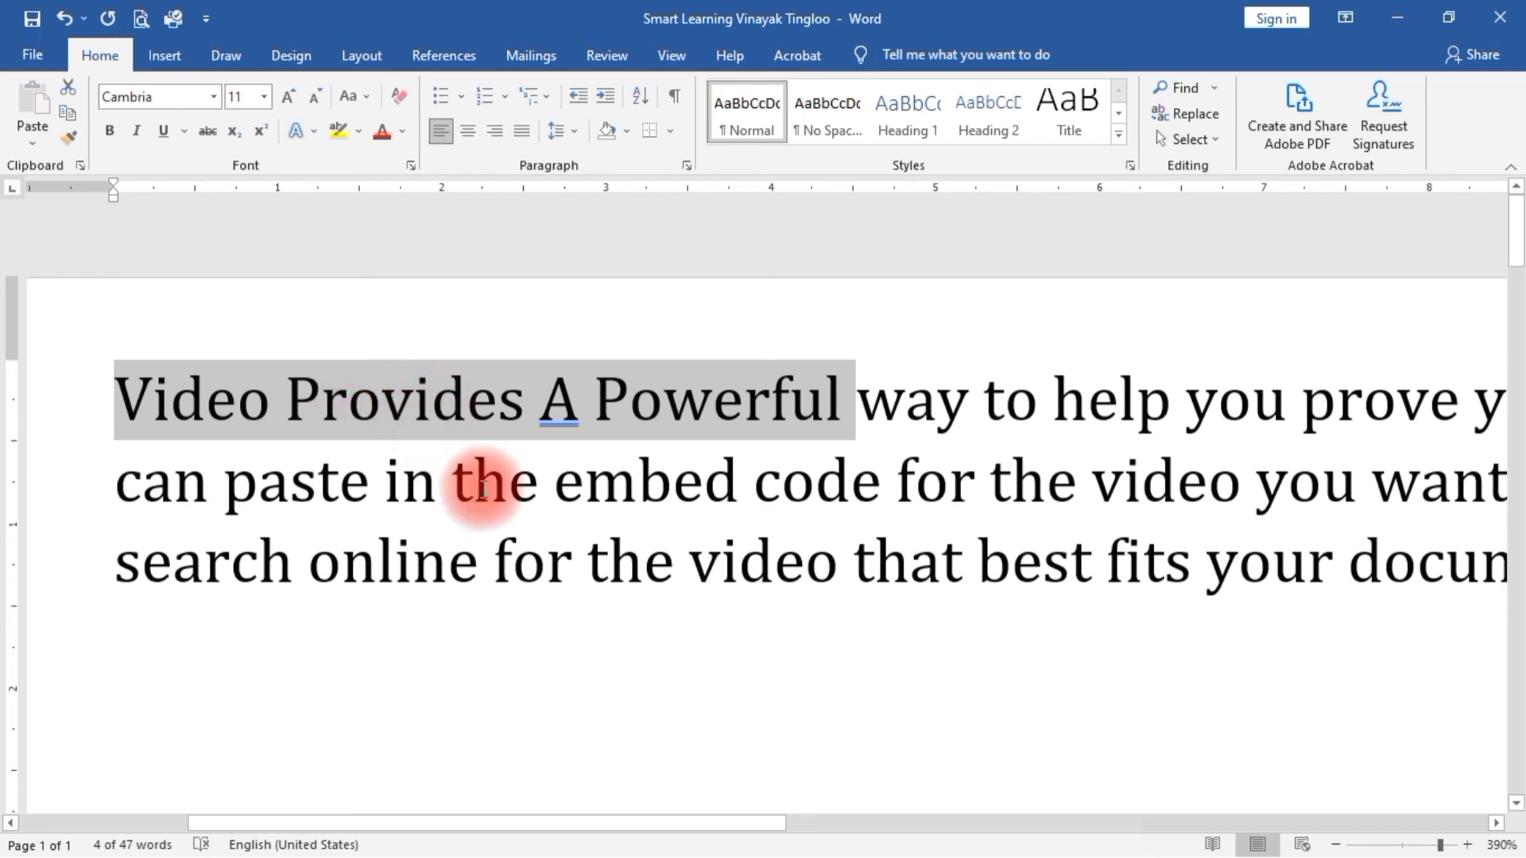
pyautogui.click(555, 460)
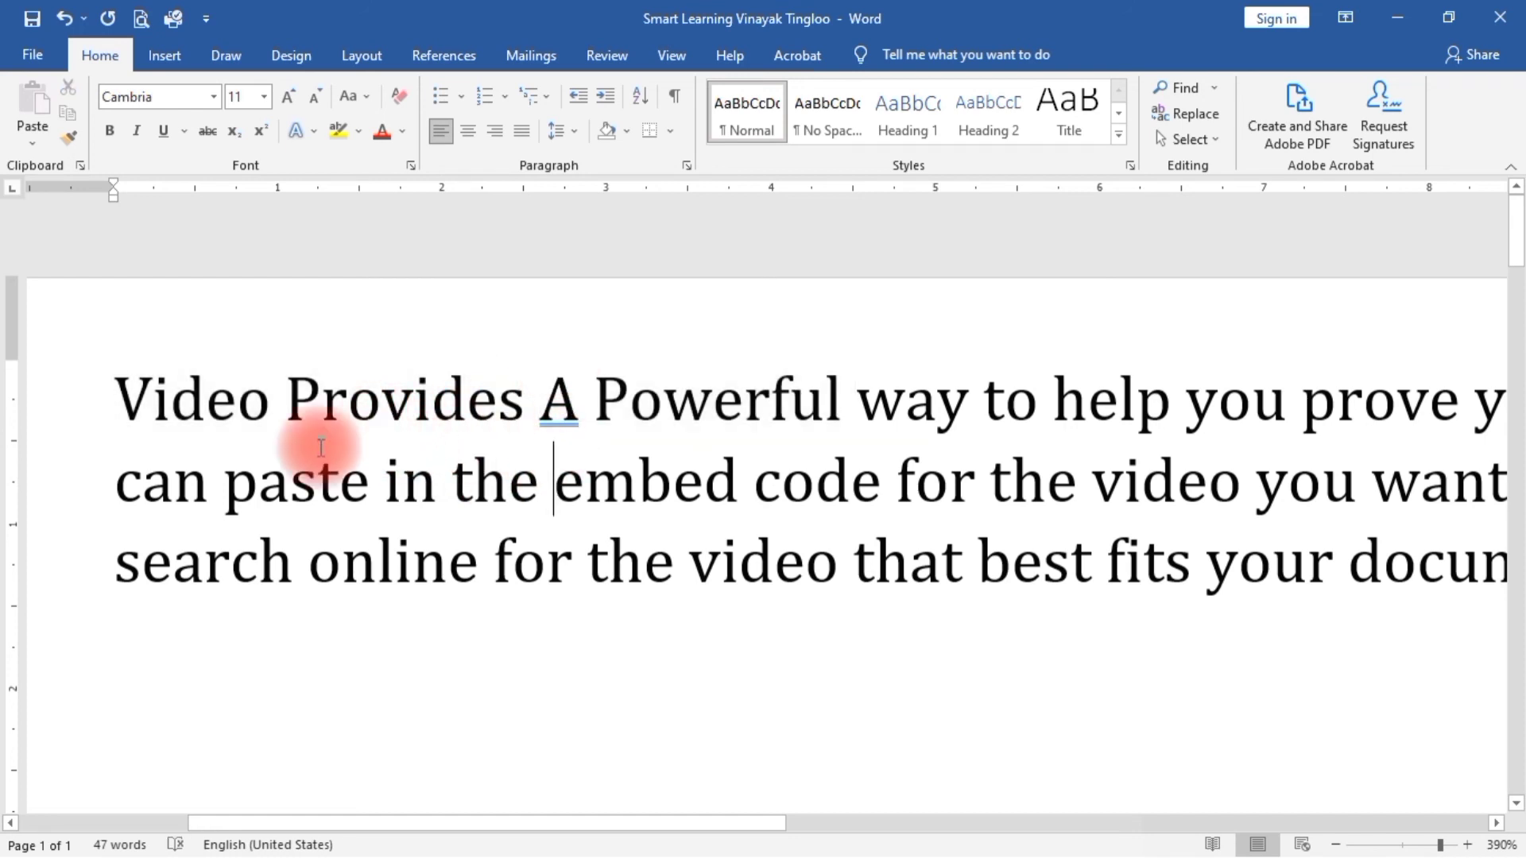
# Step: Undo the last two case changes on the paragraph's first four words, and redo one of them
pyautogui.moveTo(122, 385); pyautogui.dragTo(770, 352)
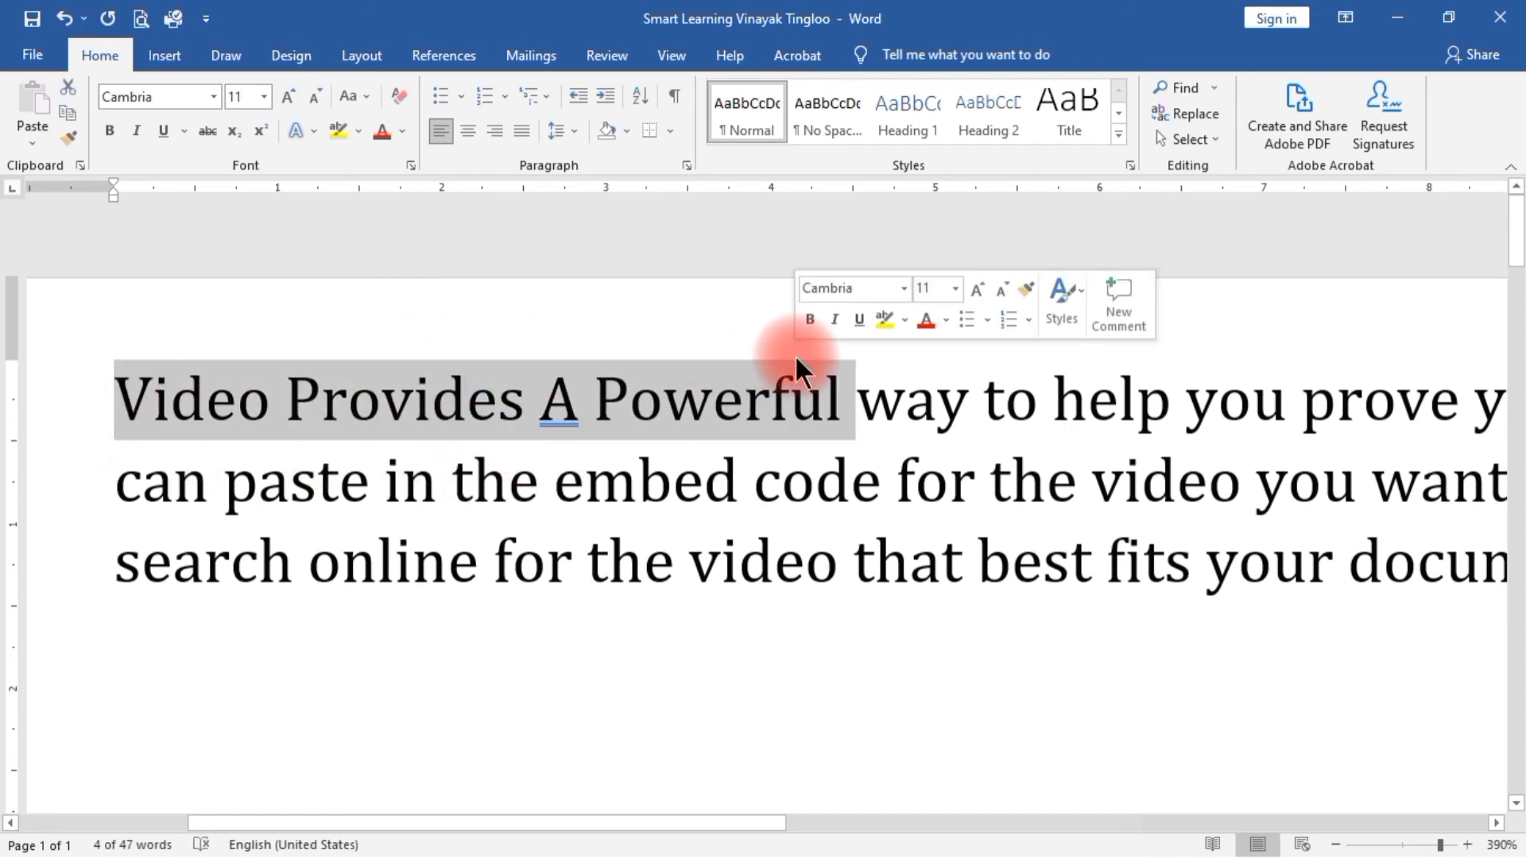
pyautogui.hotkey('ctrl', 'z')
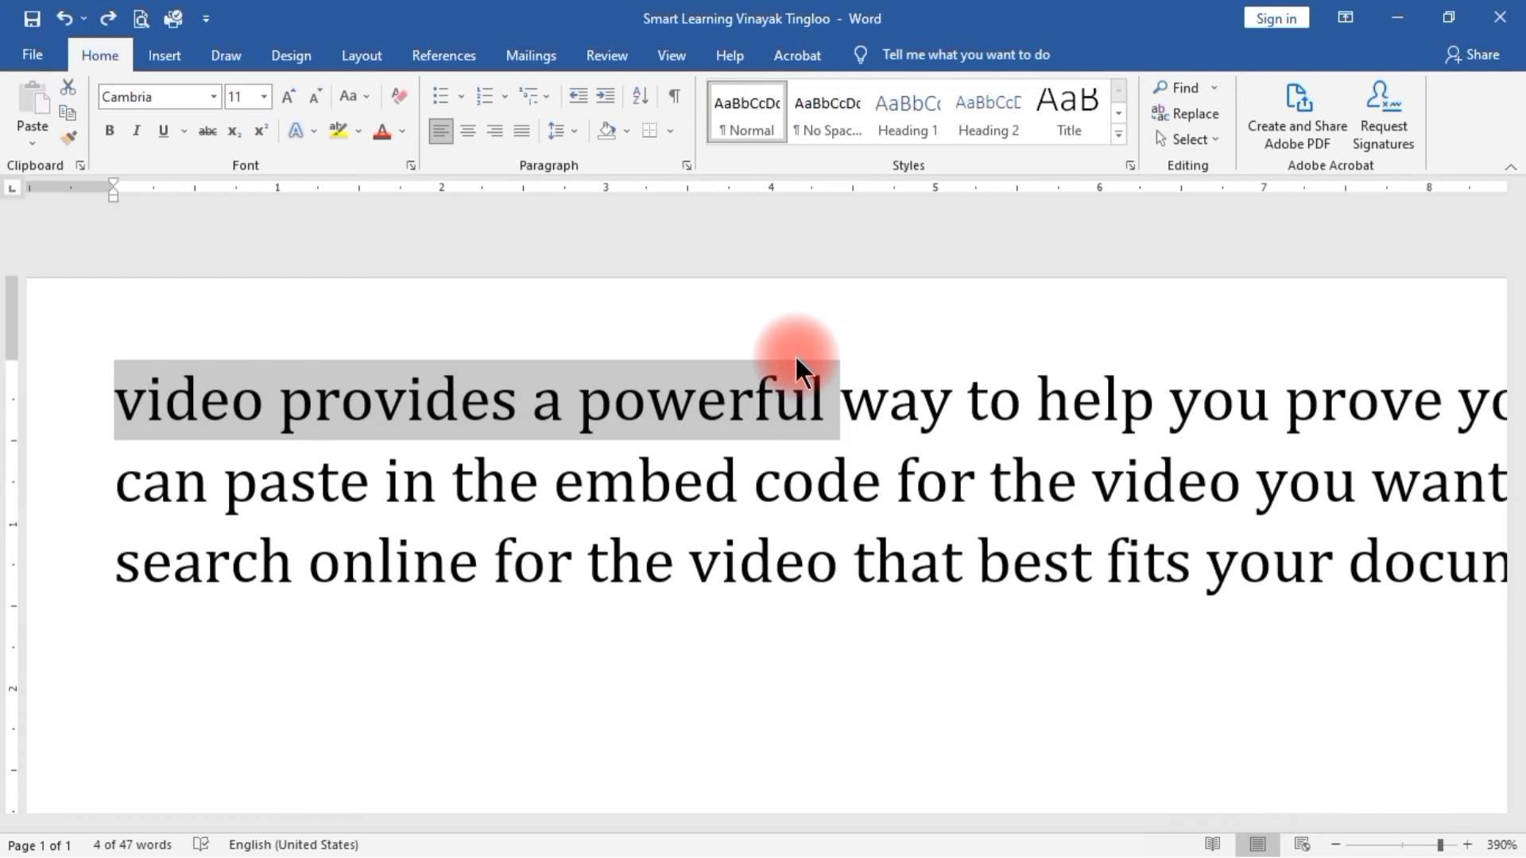
pyautogui.hotkey('ctrl', 'z')
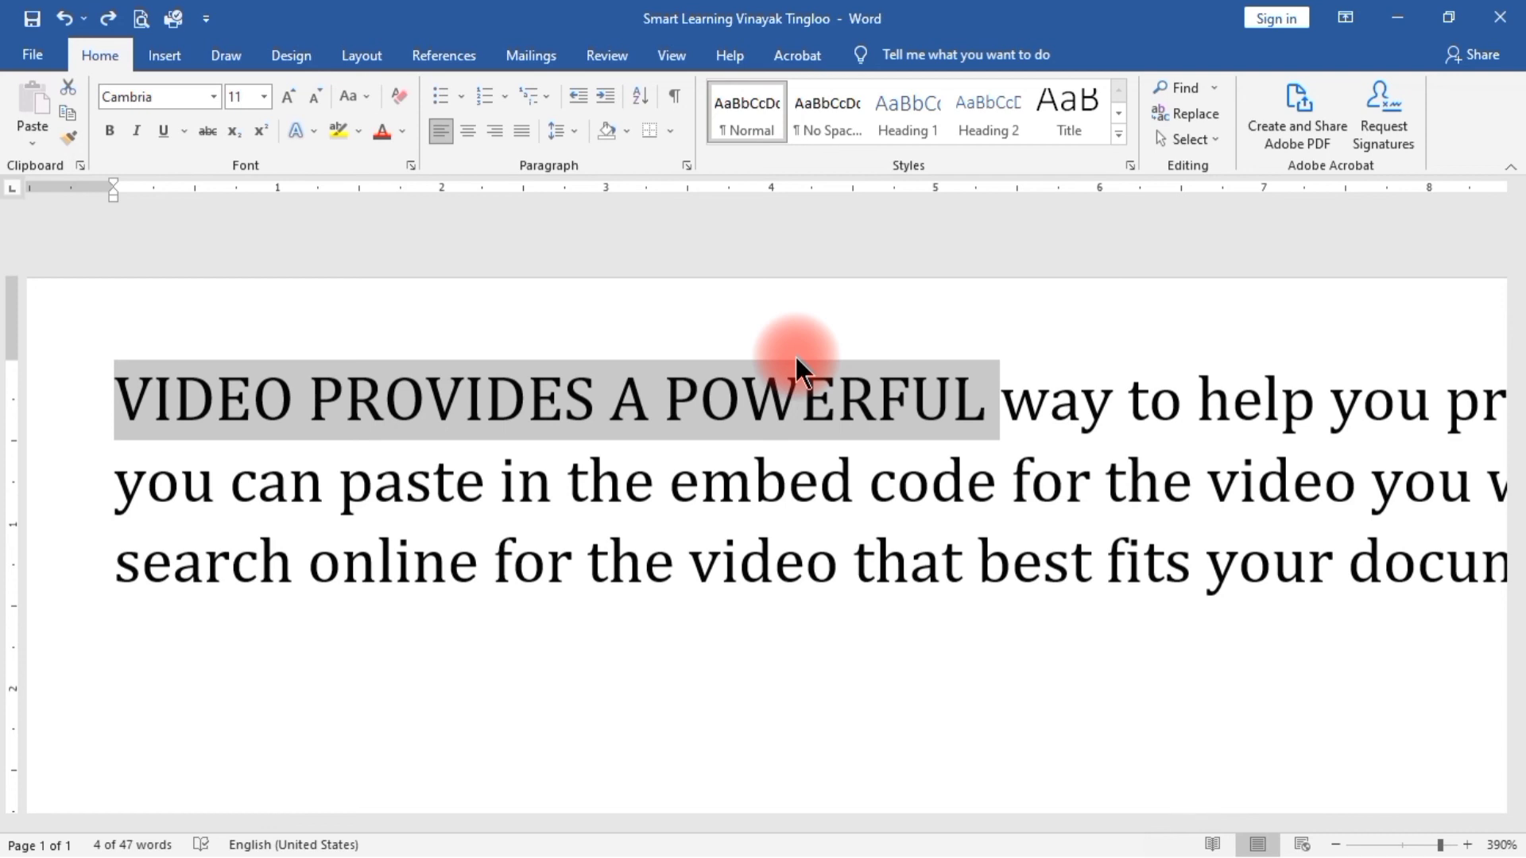
pyautogui.hotkey('ctrl', 'y')
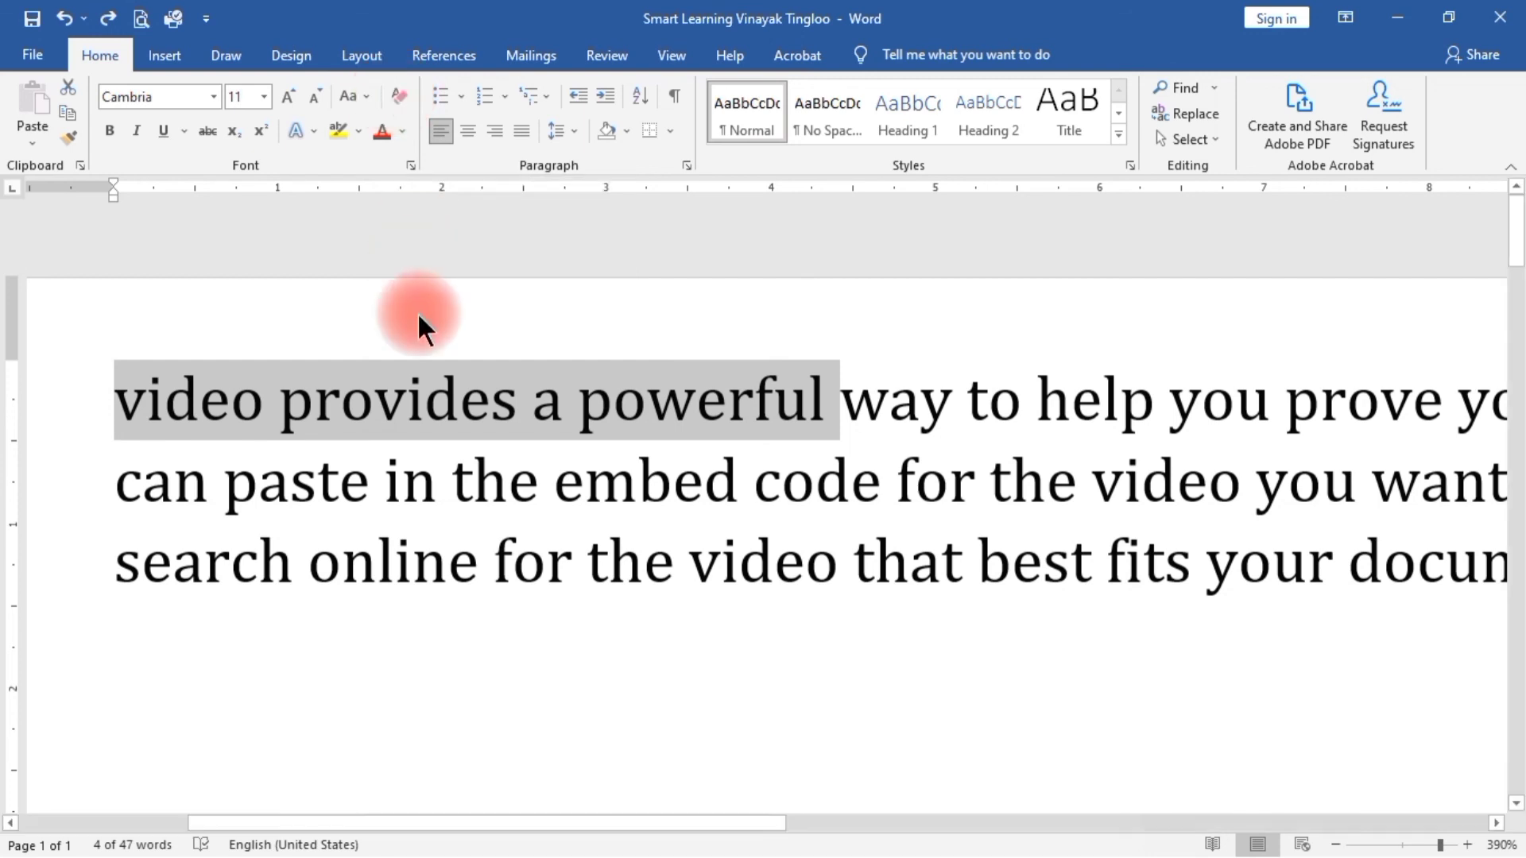
# Step: Apply the blue shadowed text effect preset to the word "powerful" in the first line
pyautogui.click(536, 483)
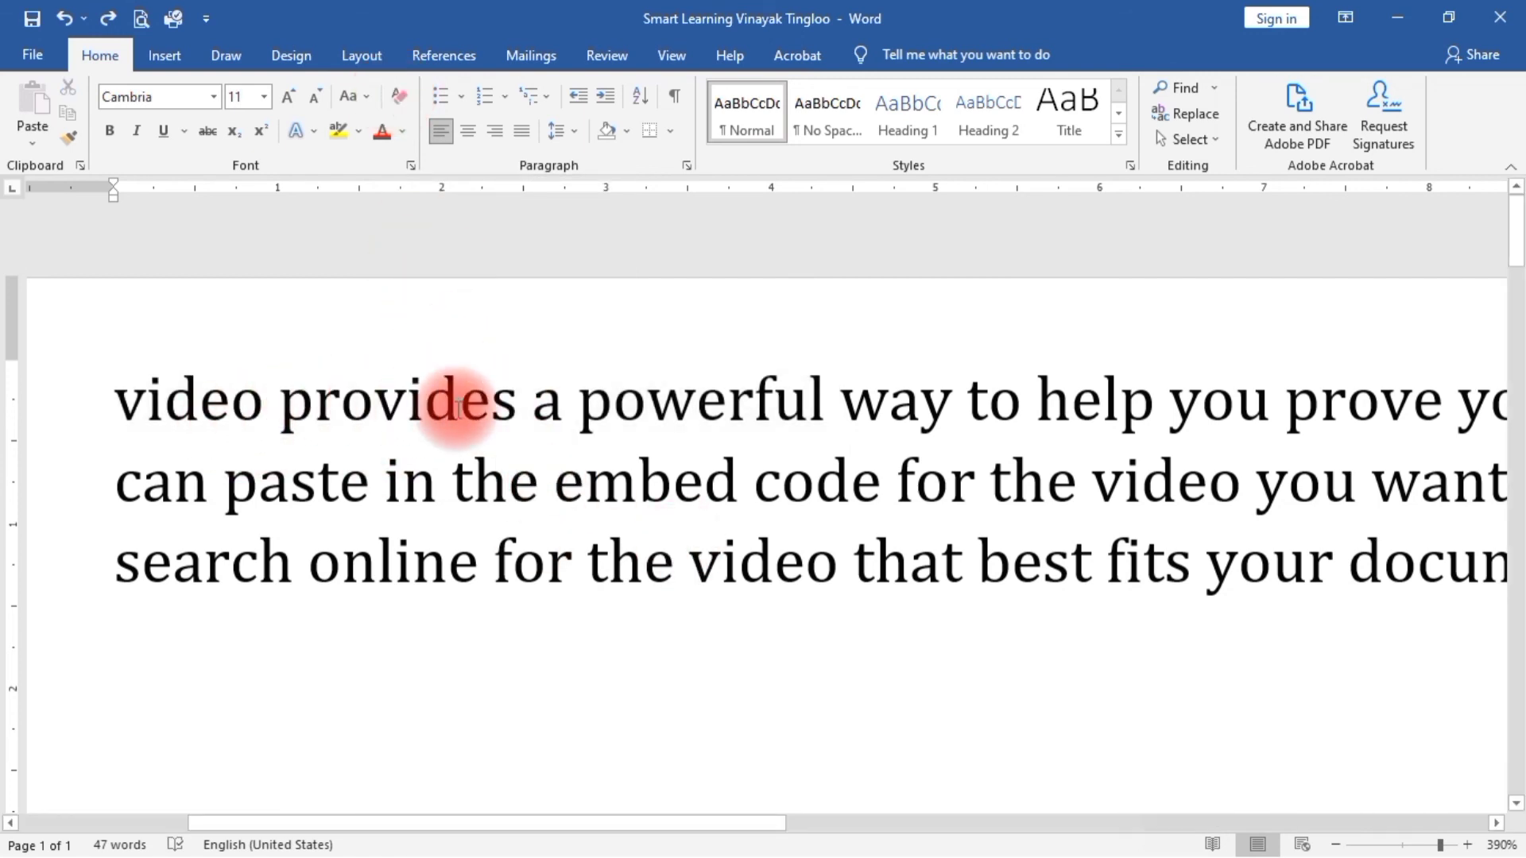
pyautogui.doubleClick(658, 398)
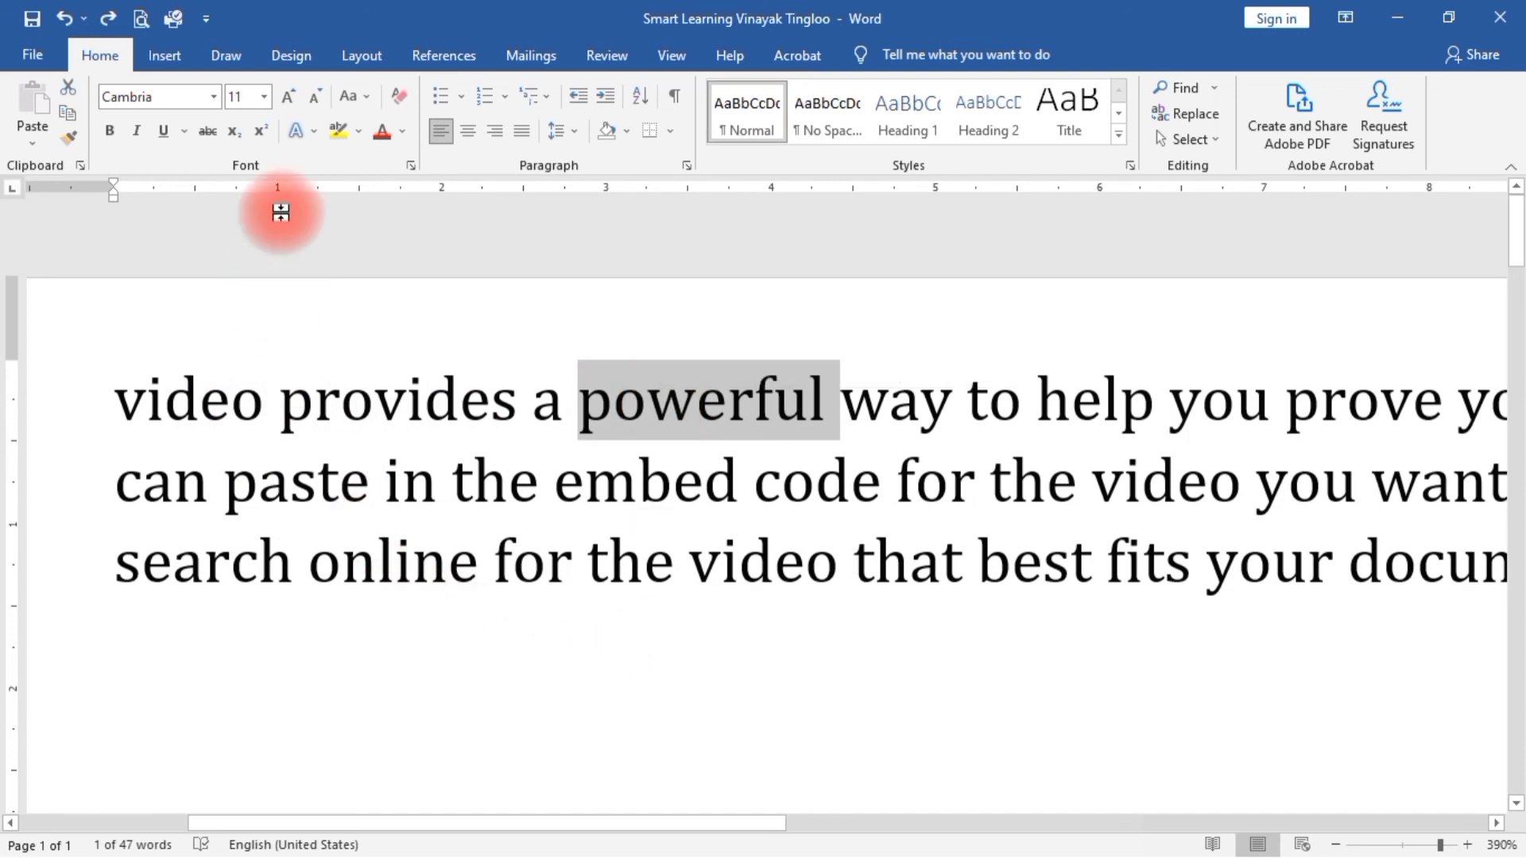
pyautogui.click(313, 129)
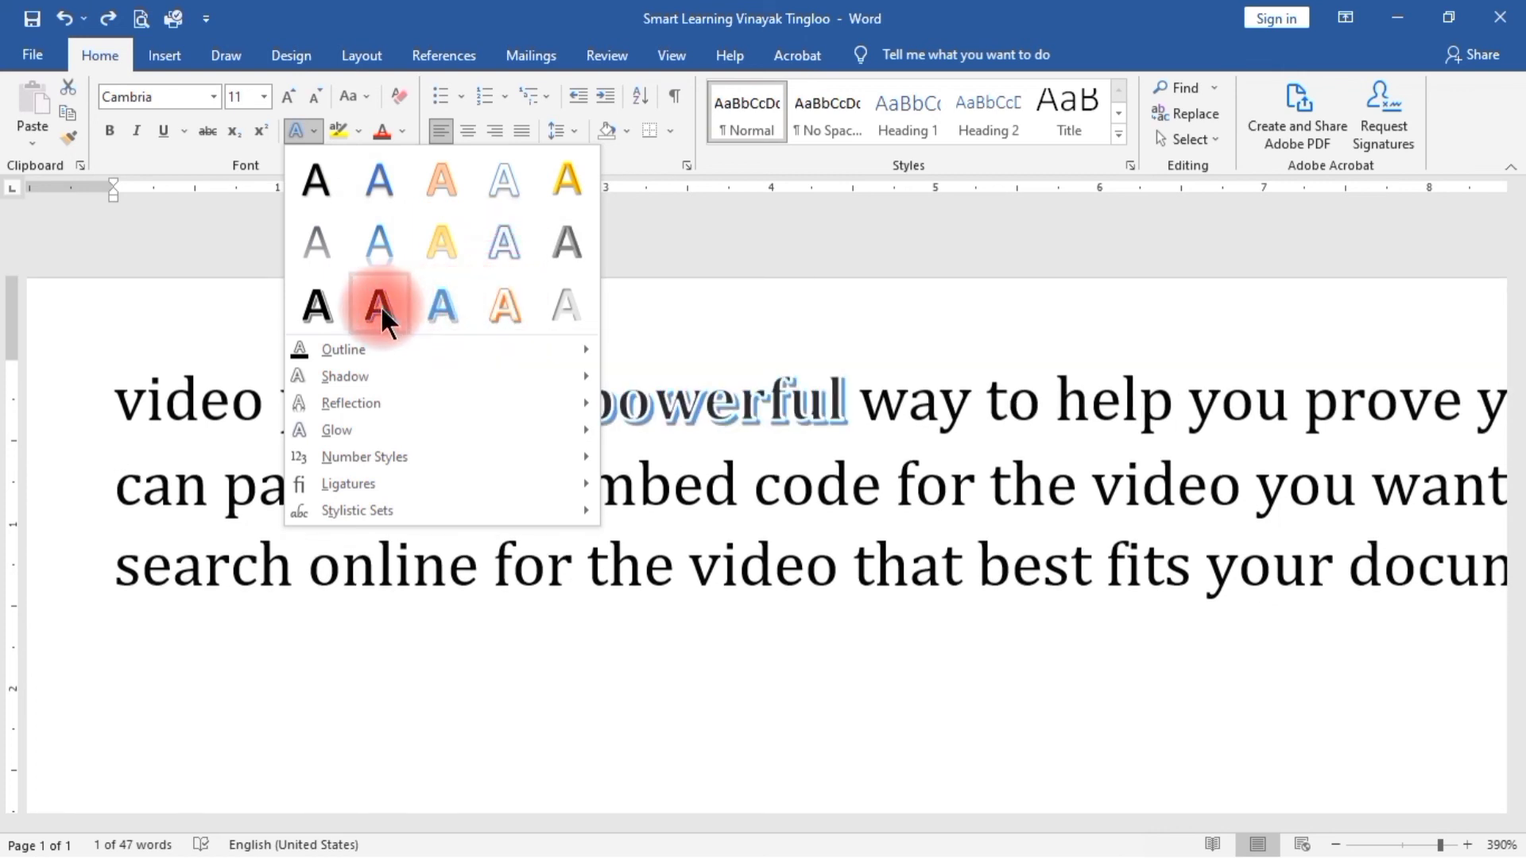
pyautogui.click(379, 176)
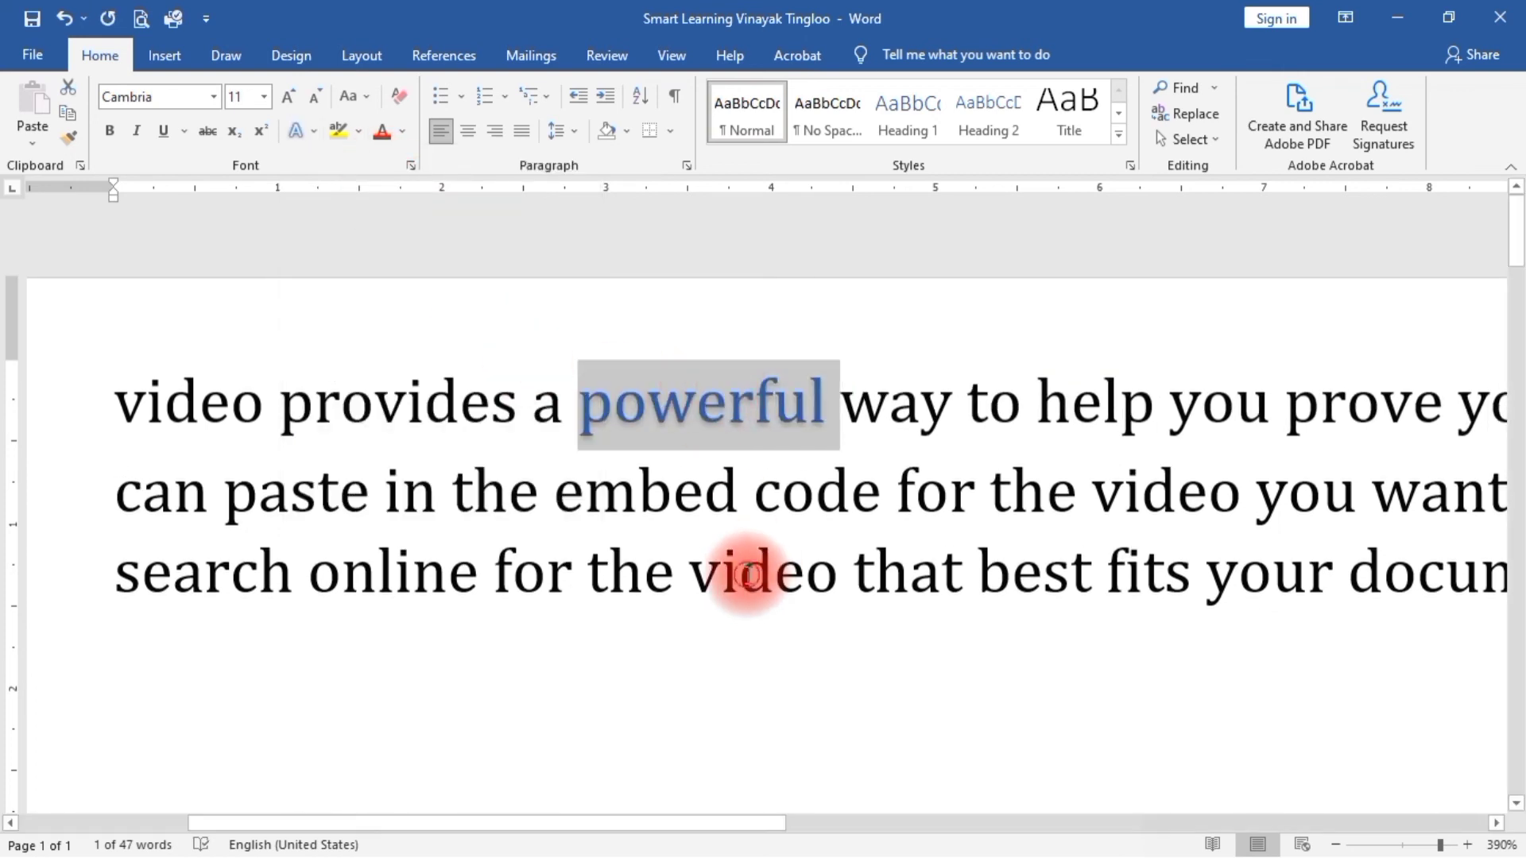
pyautogui.click(730, 558)
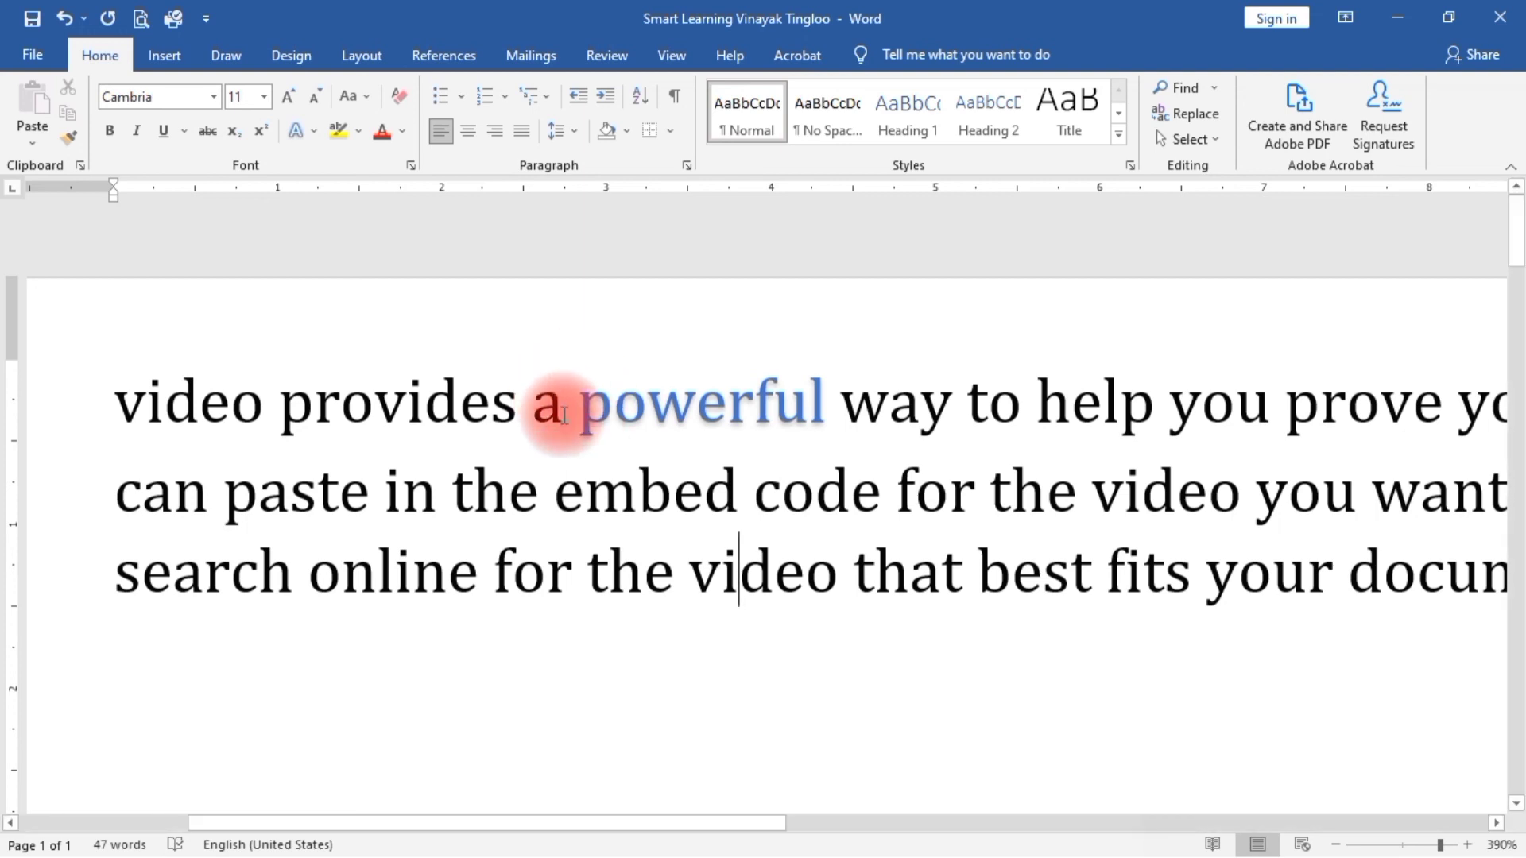
# Step: Apply the first reflection variation of the last row to the word "embed" and enlarge the page view to 500%
pyautogui.doubleClick(627, 489)
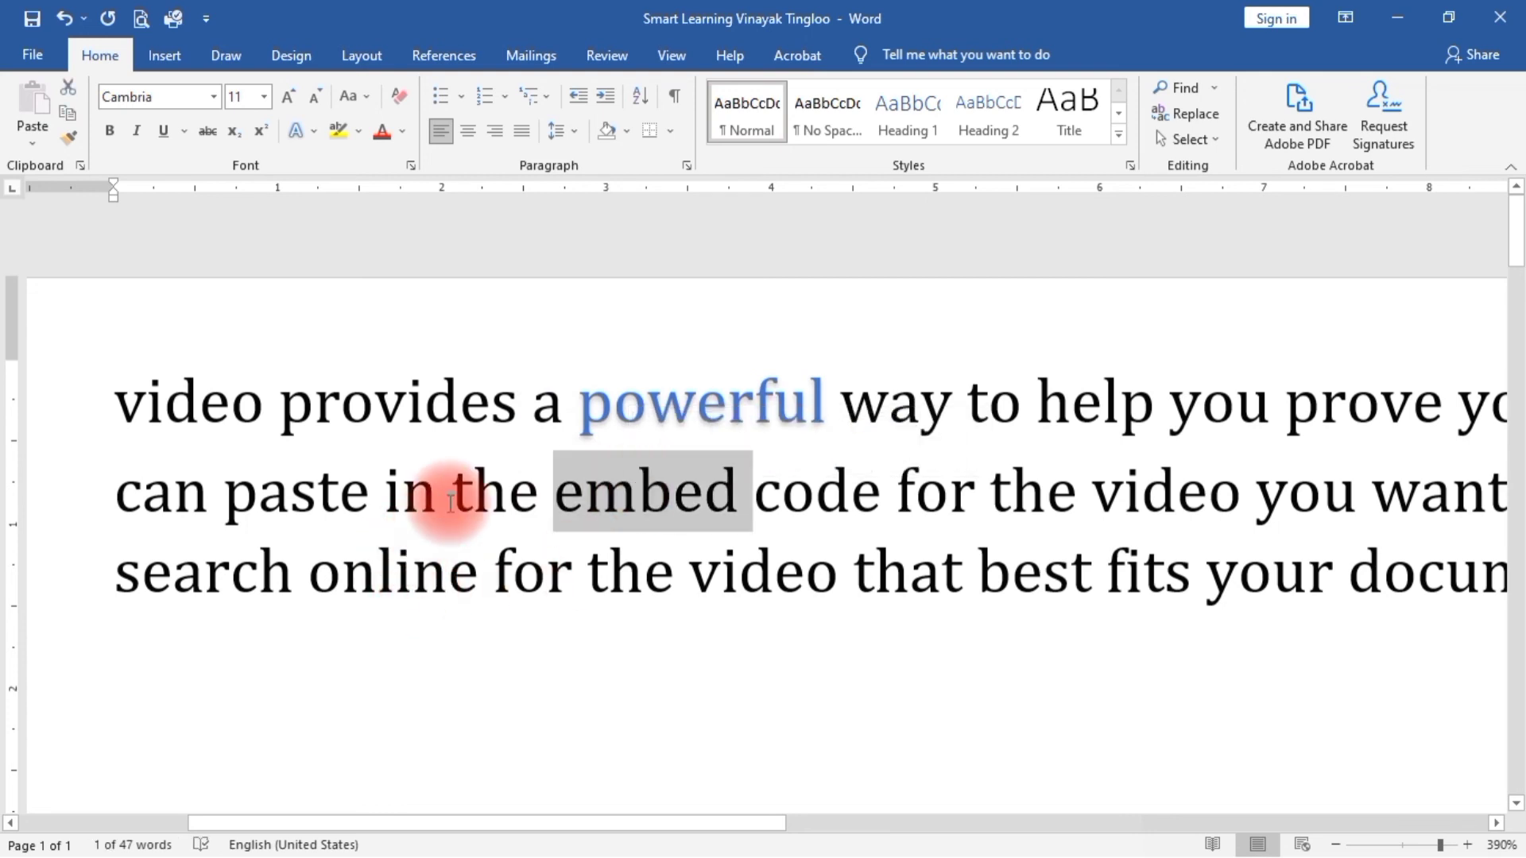
pyautogui.click(313, 131)
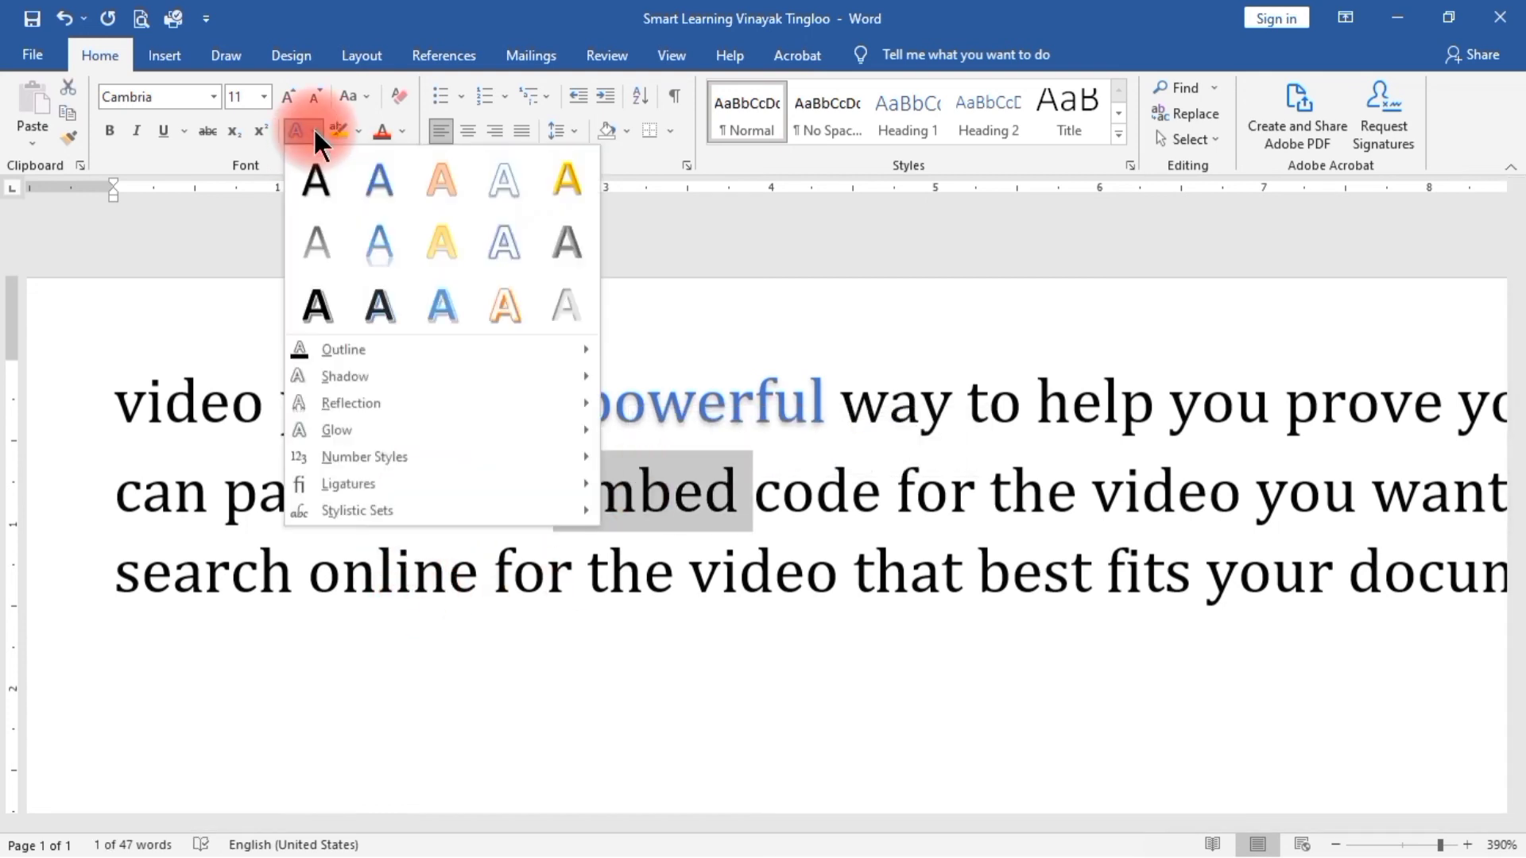
pyautogui.moveTo(412, 402)
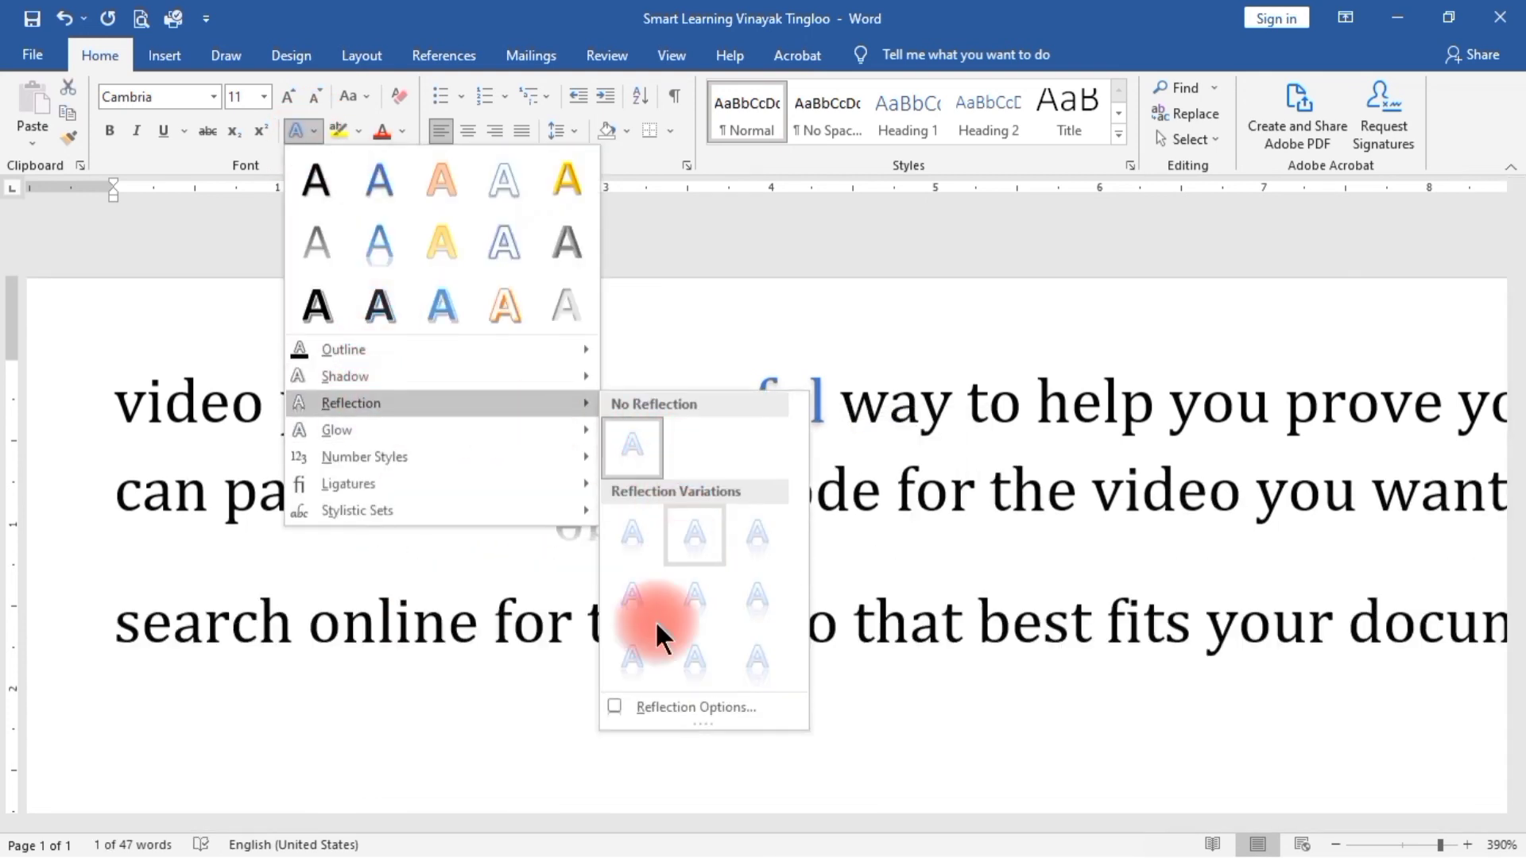
pyautogui.click(632, 660)
pyautogui.click(735, 703)
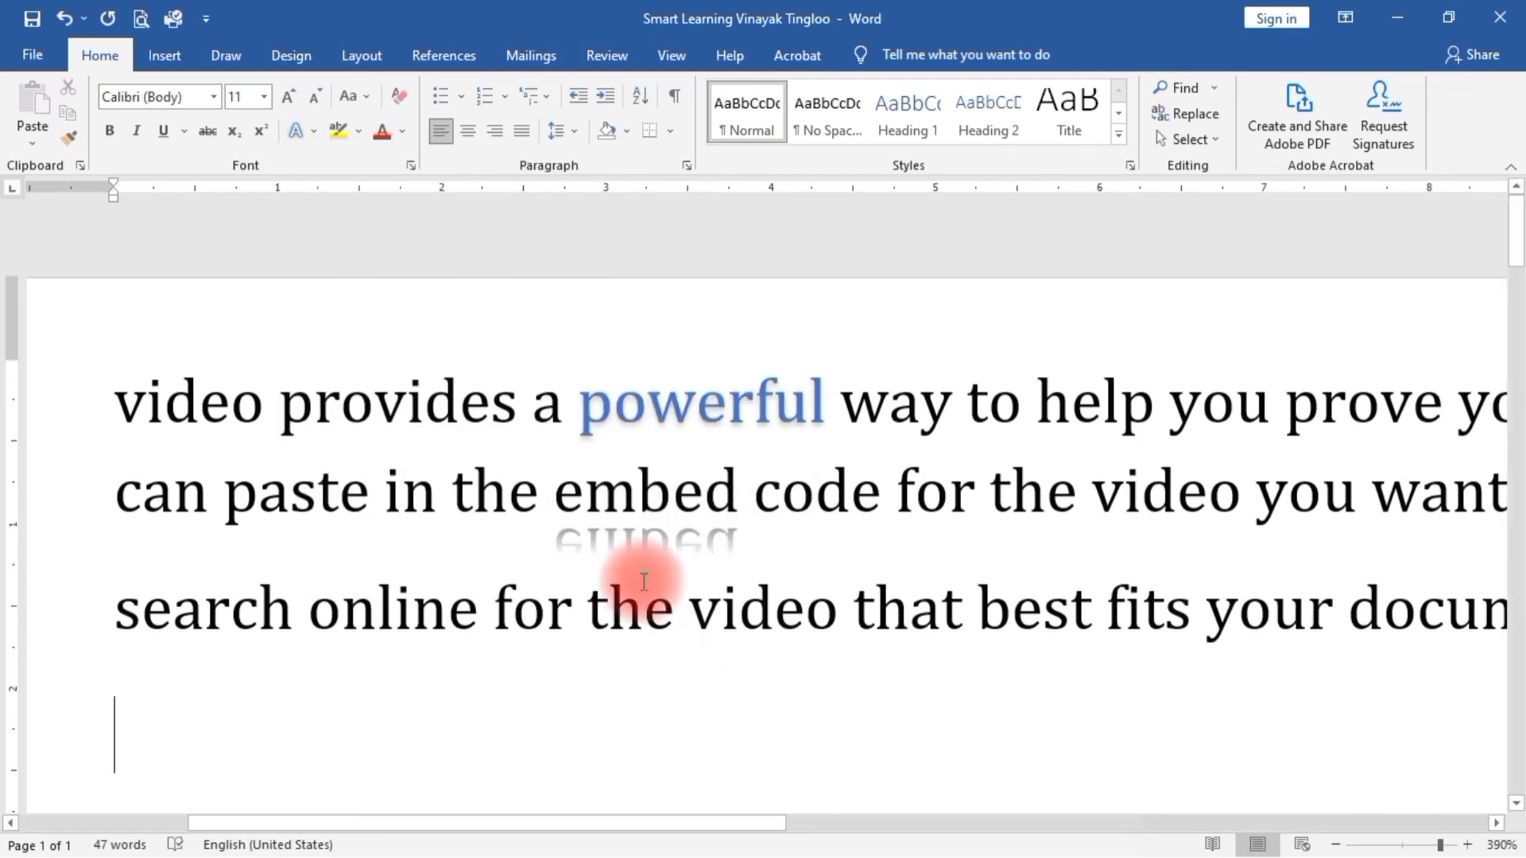
pyautogui.moveTo(545, 534); pyautogui.dragTo(713, 588)
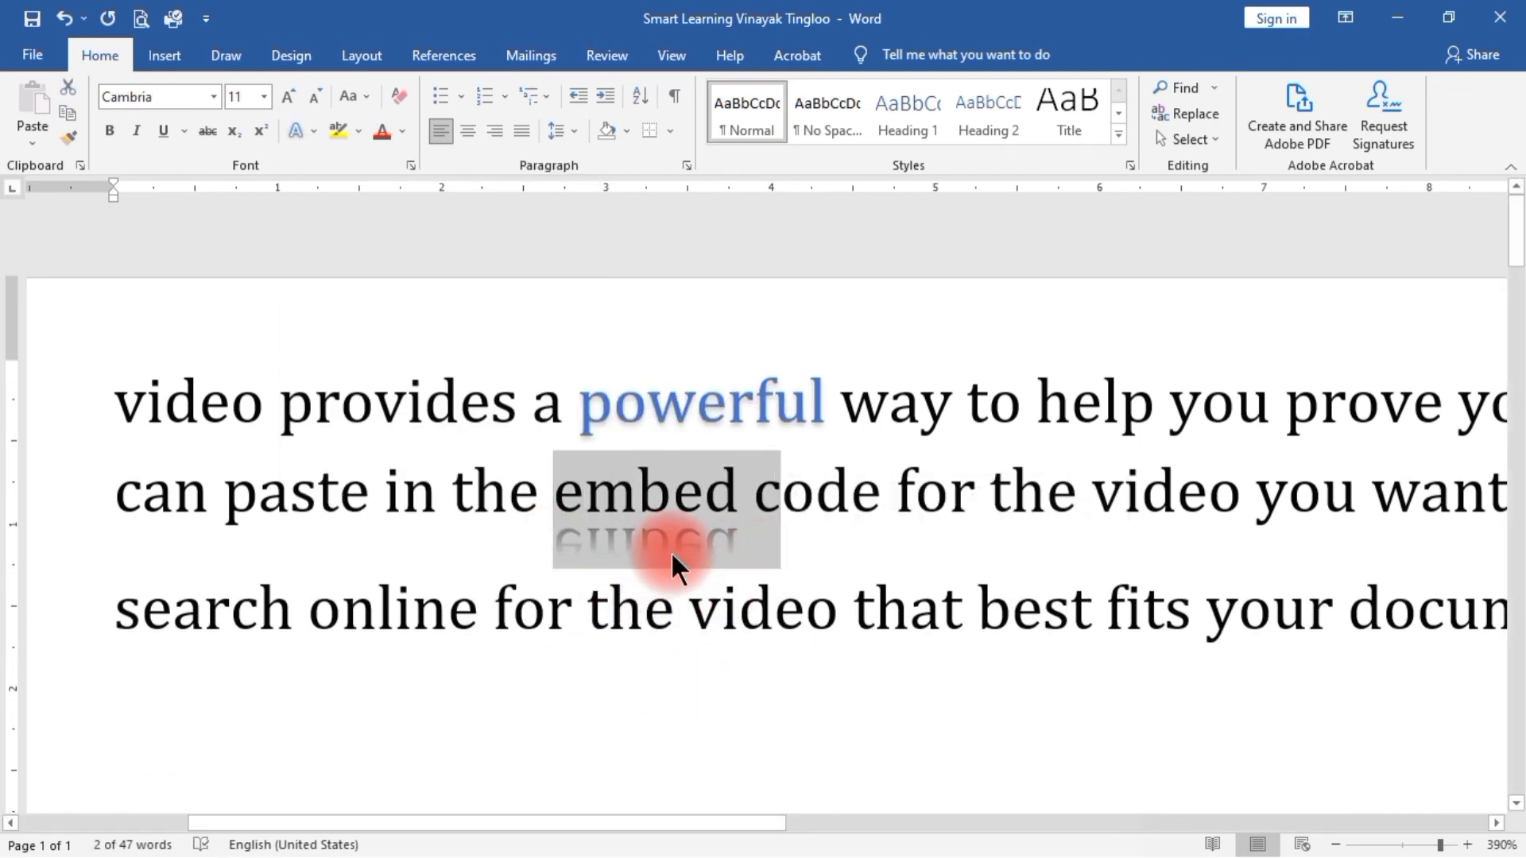
pyautogui.keyDown('ctrl'); pyautogui.scroll(7, 719, 604); pyautogui.keyUp('ctrl')
pyautogui.keyDown('ctrl'); pyautogui.scroll(4, 723, 604); pyautogui.keyUp('ctrl')
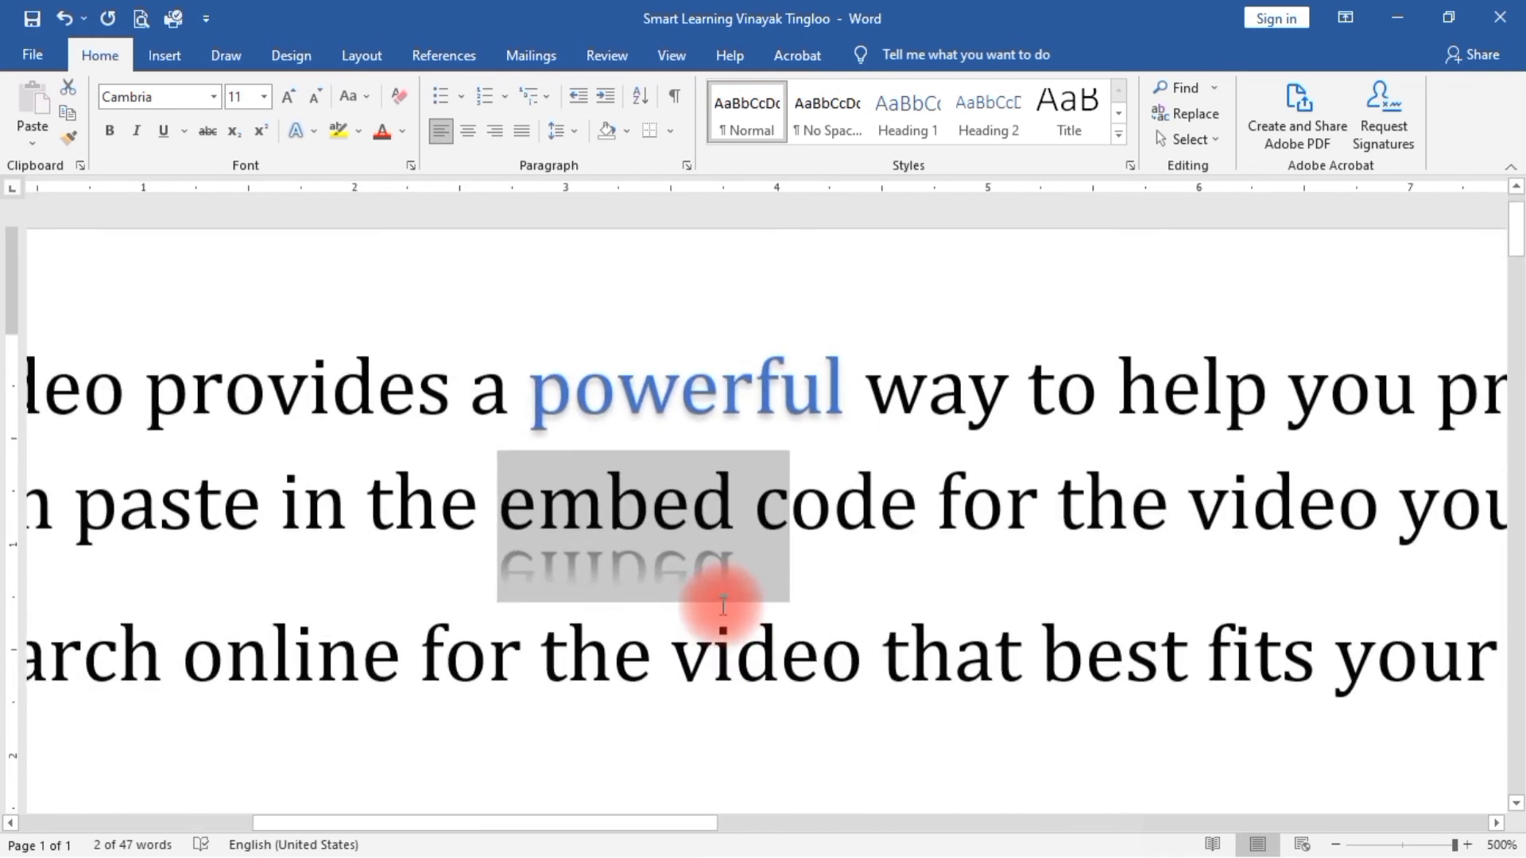
pyautogui.click(859, 582)
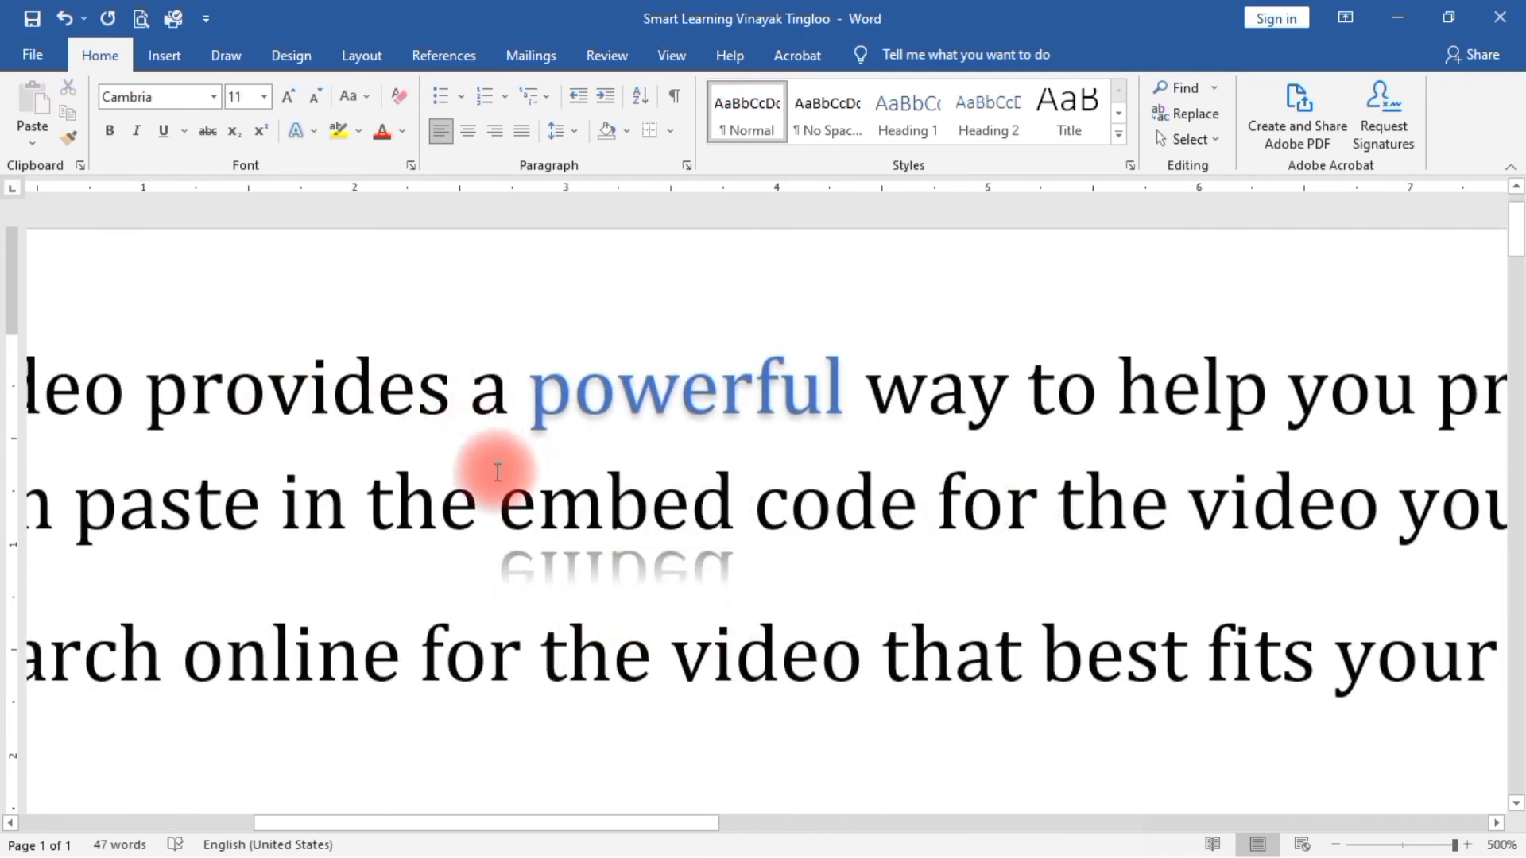
# Step: Give the word "the" before "embed" a standard red text outline
pyautogui.doubleClick(418, 512)
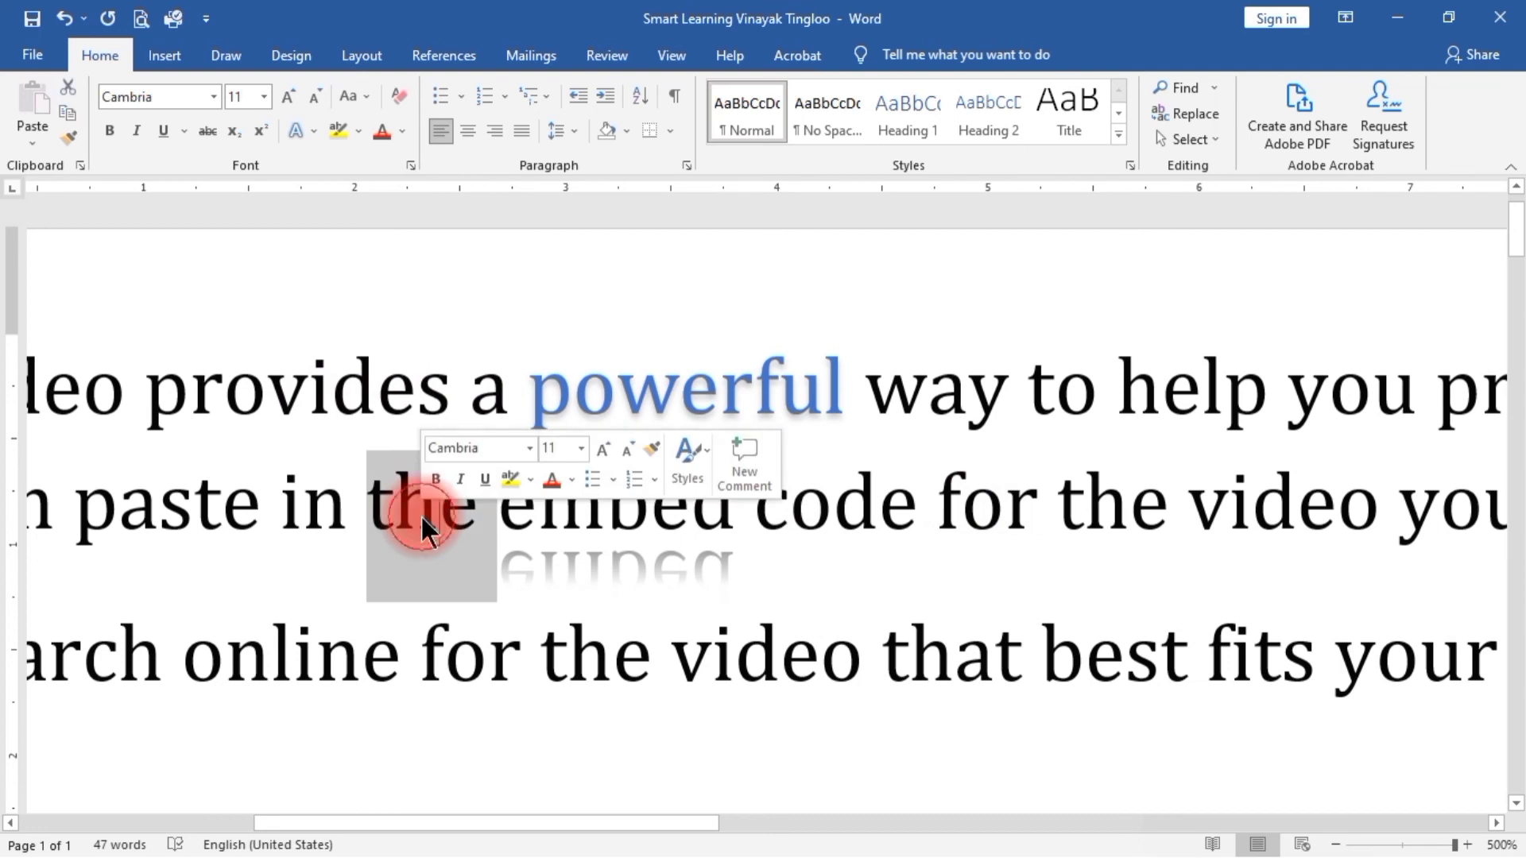
pyautogui.click(313, 130)
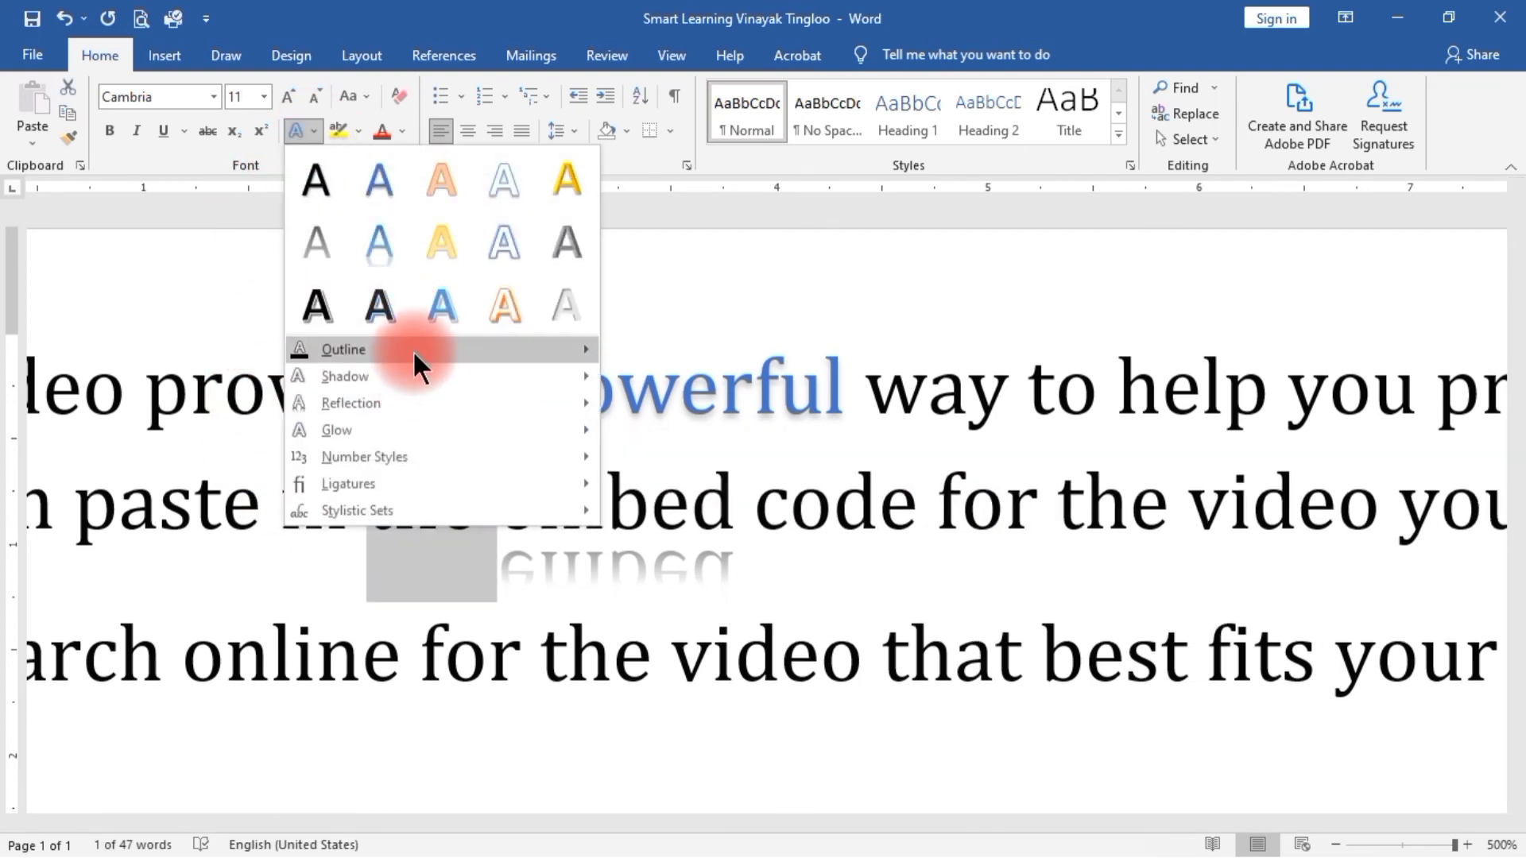
pyautogui.moveTo(417, 348)
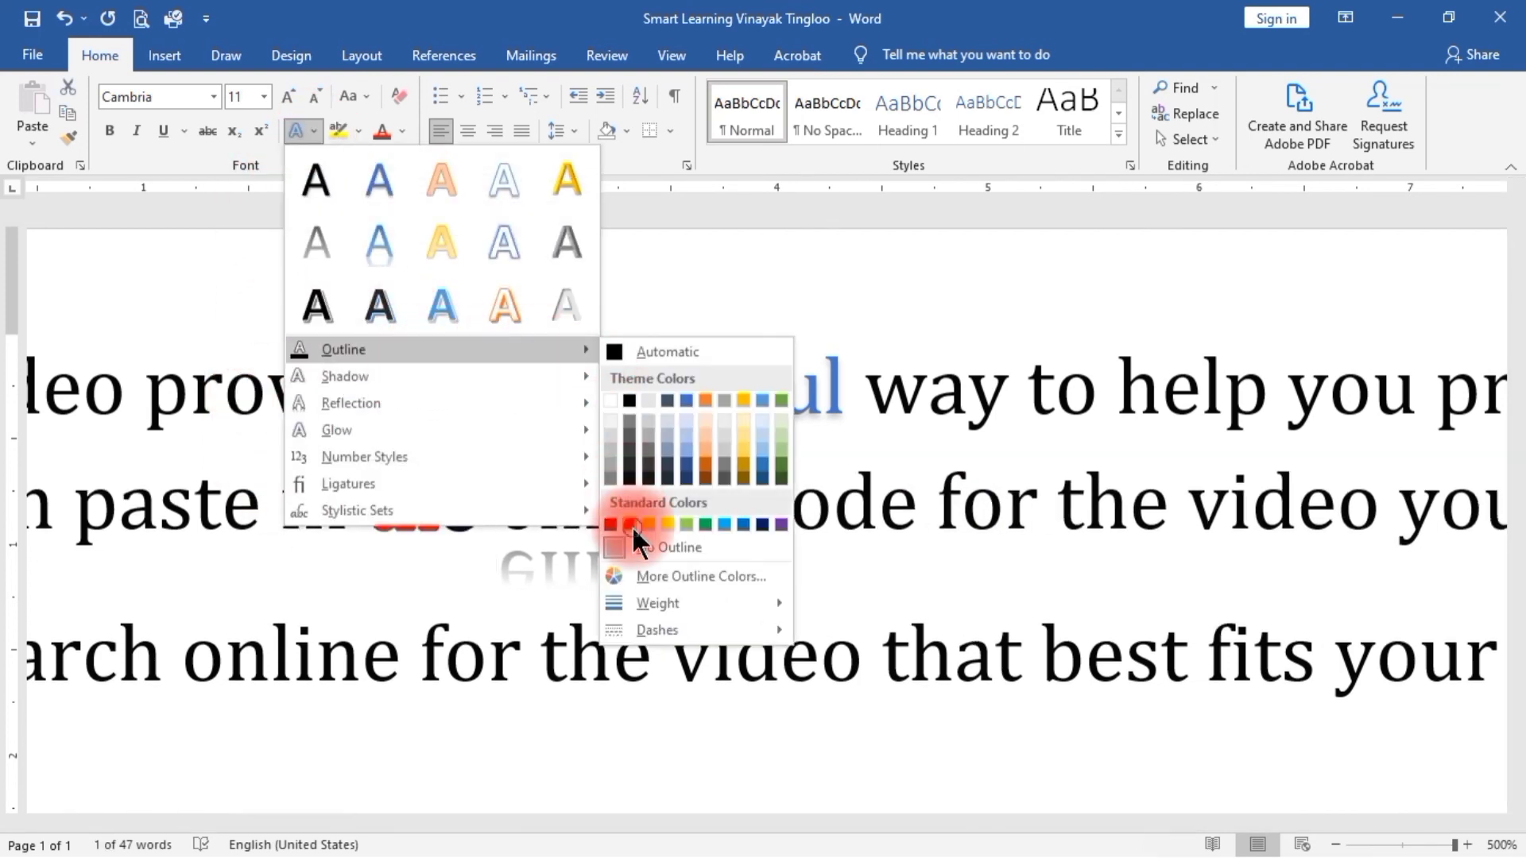
pyautogui.click(631, 525)
pyautogui.click(605, 558)
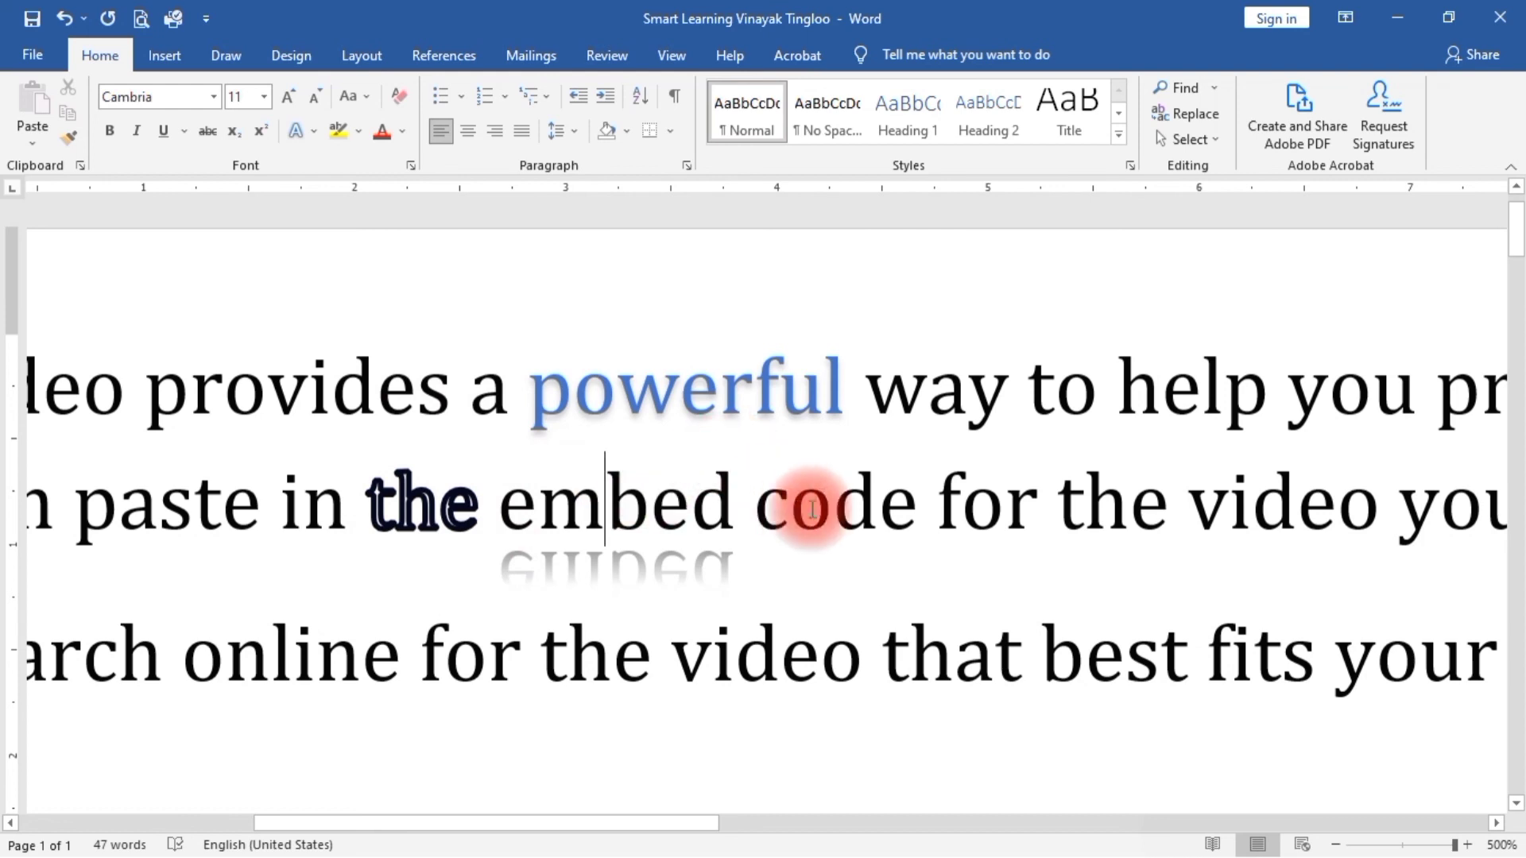
# Step: Apply an outer shadow from the middle row of variations to the word "way" in the first line
pyautogui.doubleClick(952, 389)
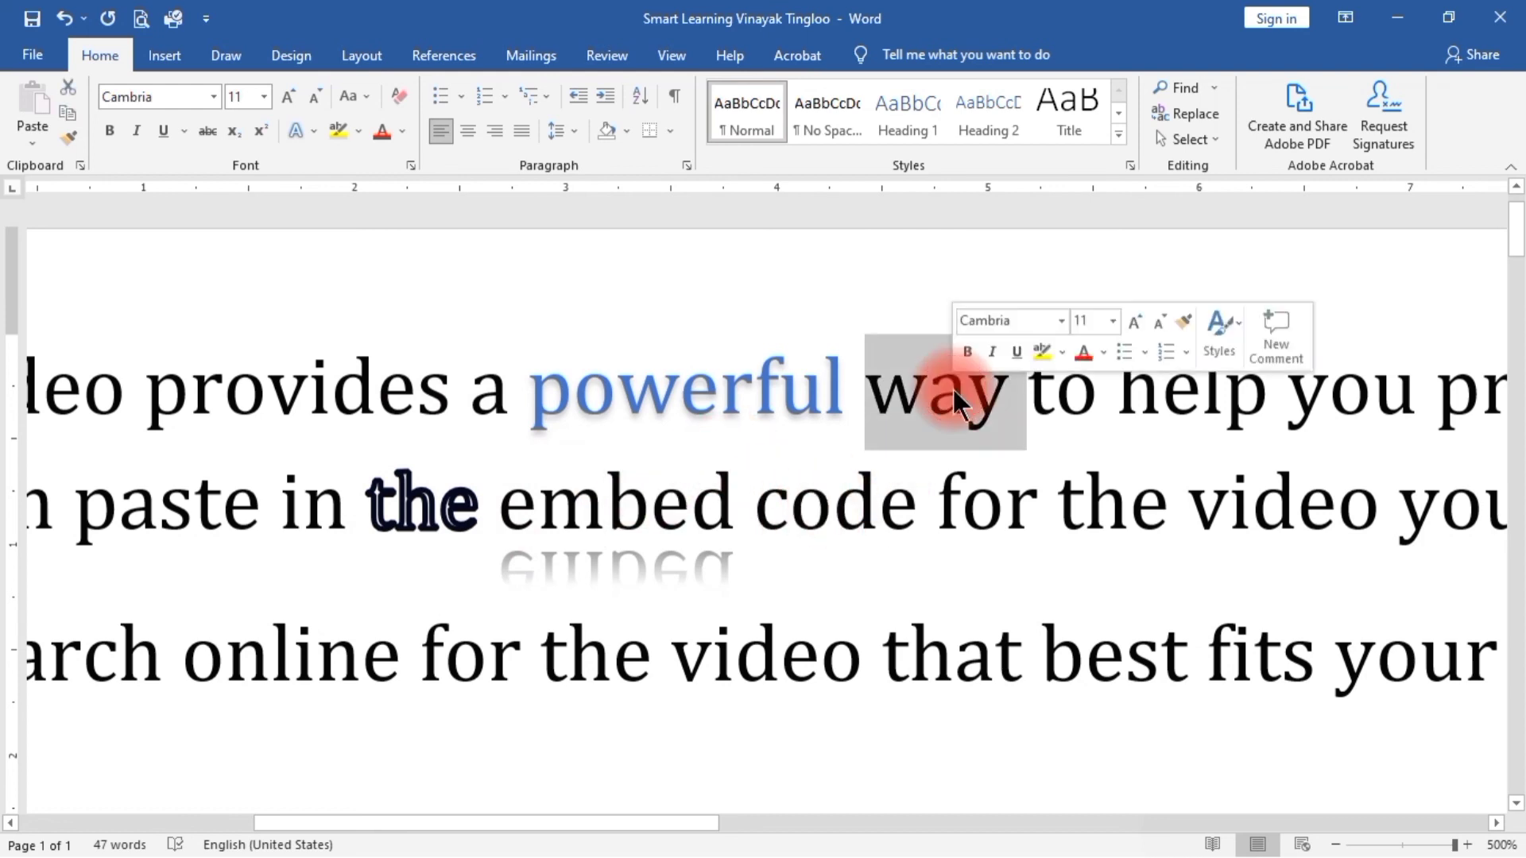
pyautogui.click(310, 127)
pyautogui.moveTo(355, 379)
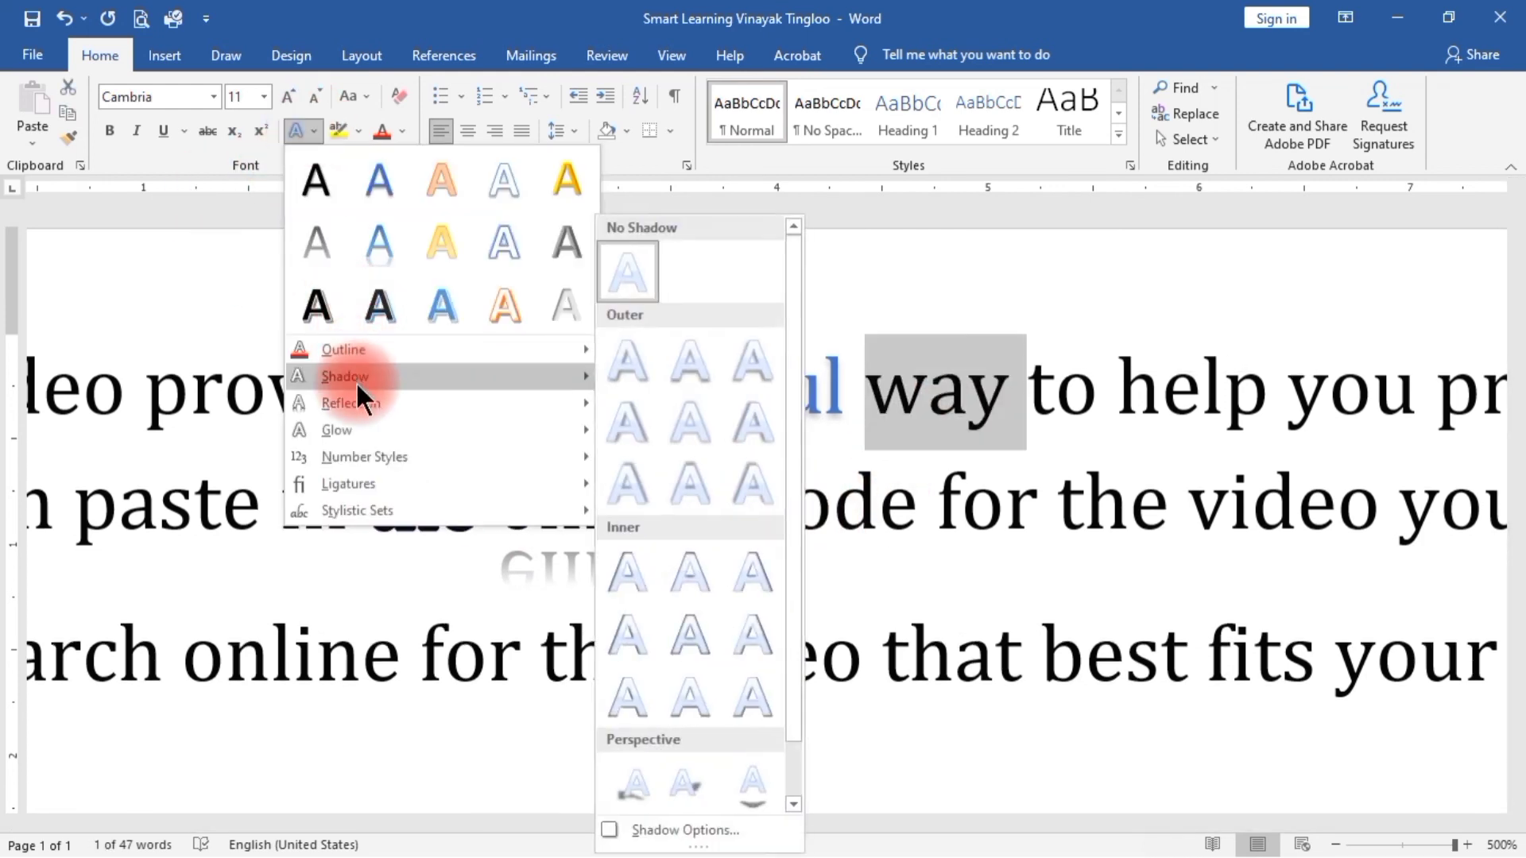
pyautogui.click(656, 422)
pyautogui.click(1053, 513)
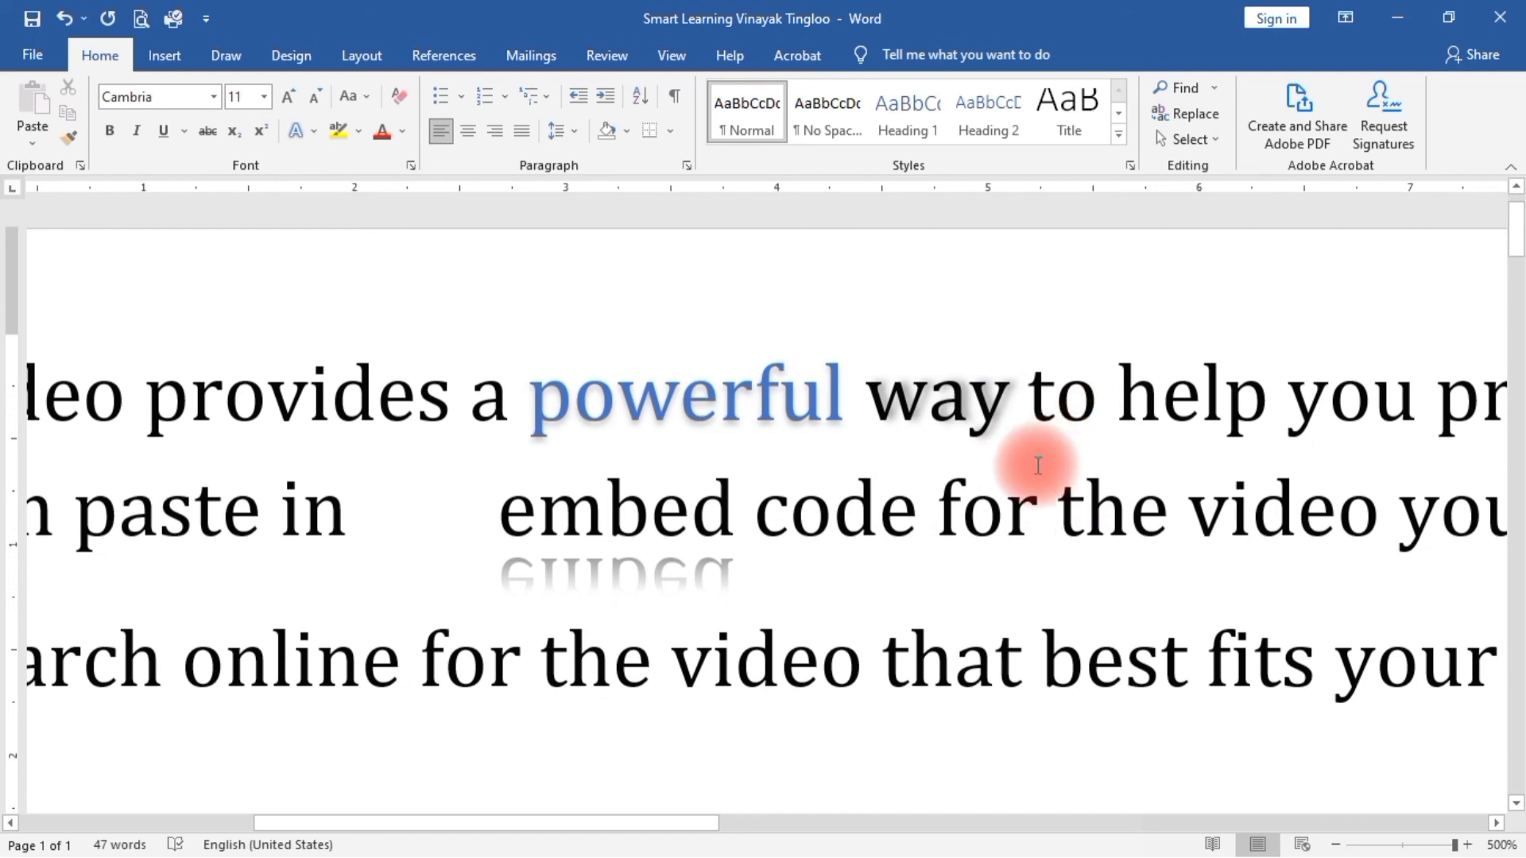
# Step: Magnify the screen to examine the shadow on the word "way", and return the magnification to 100%
pyautogui.press('super+plus')
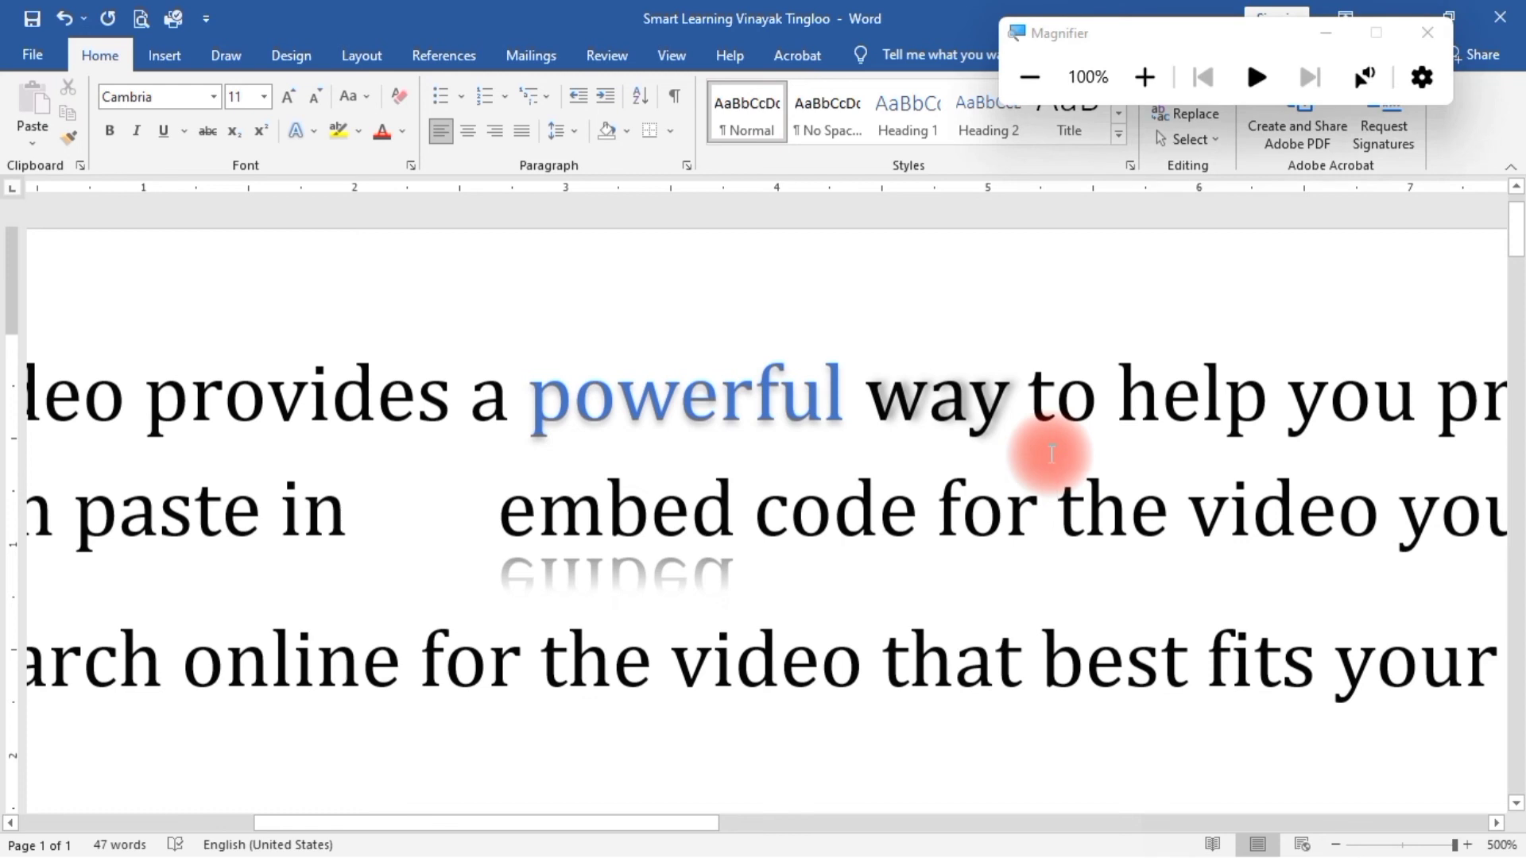
pyautogui.press('super+plus')
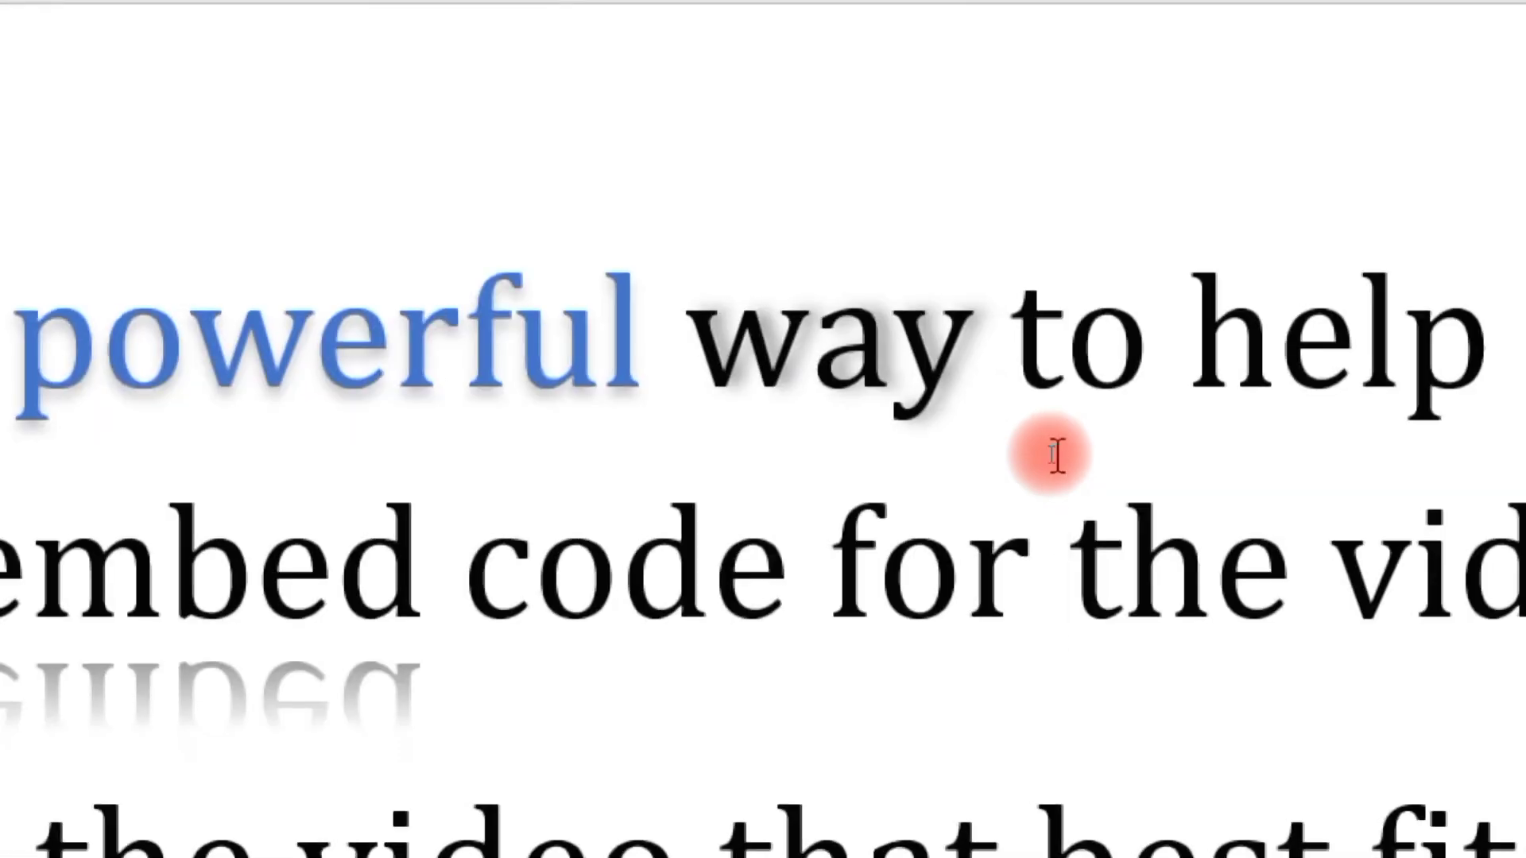
pyautogui.press('super')
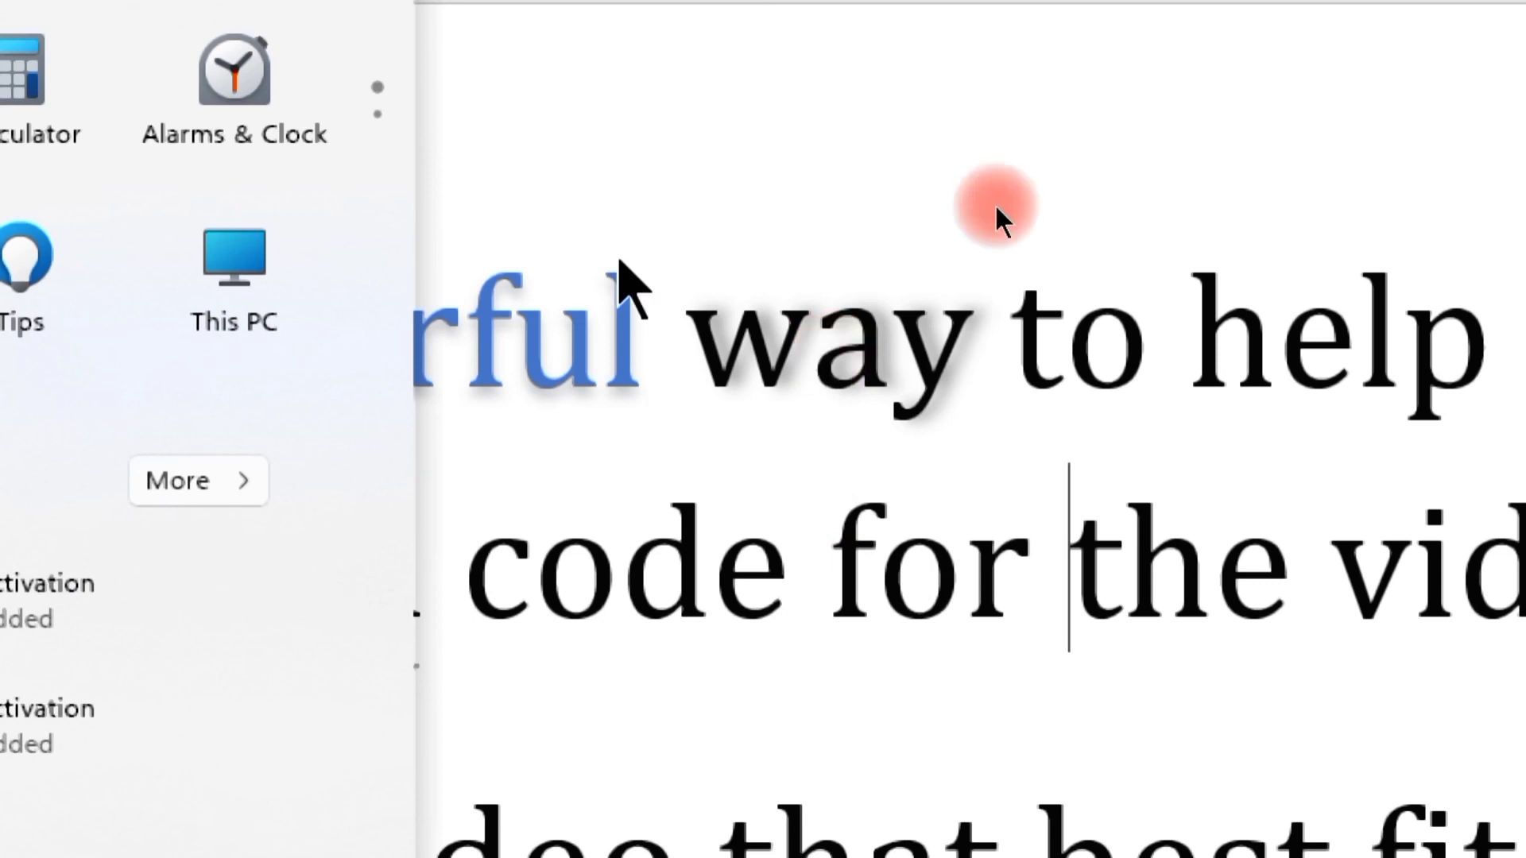
pyautogui.press('Escape')
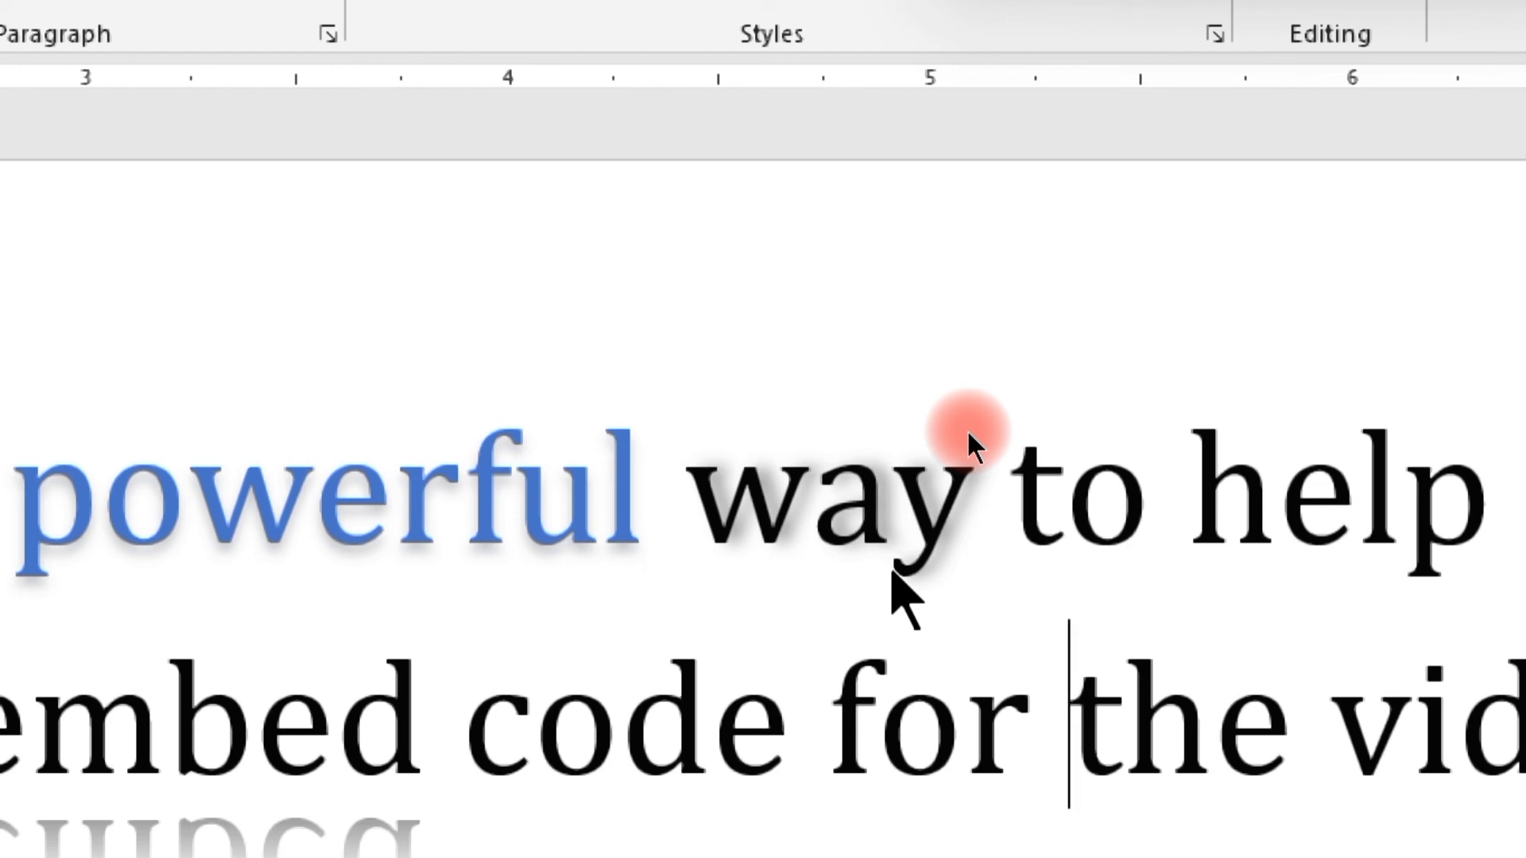
pyautogui.press('super+minus')
pyautogui.press('super+minus')
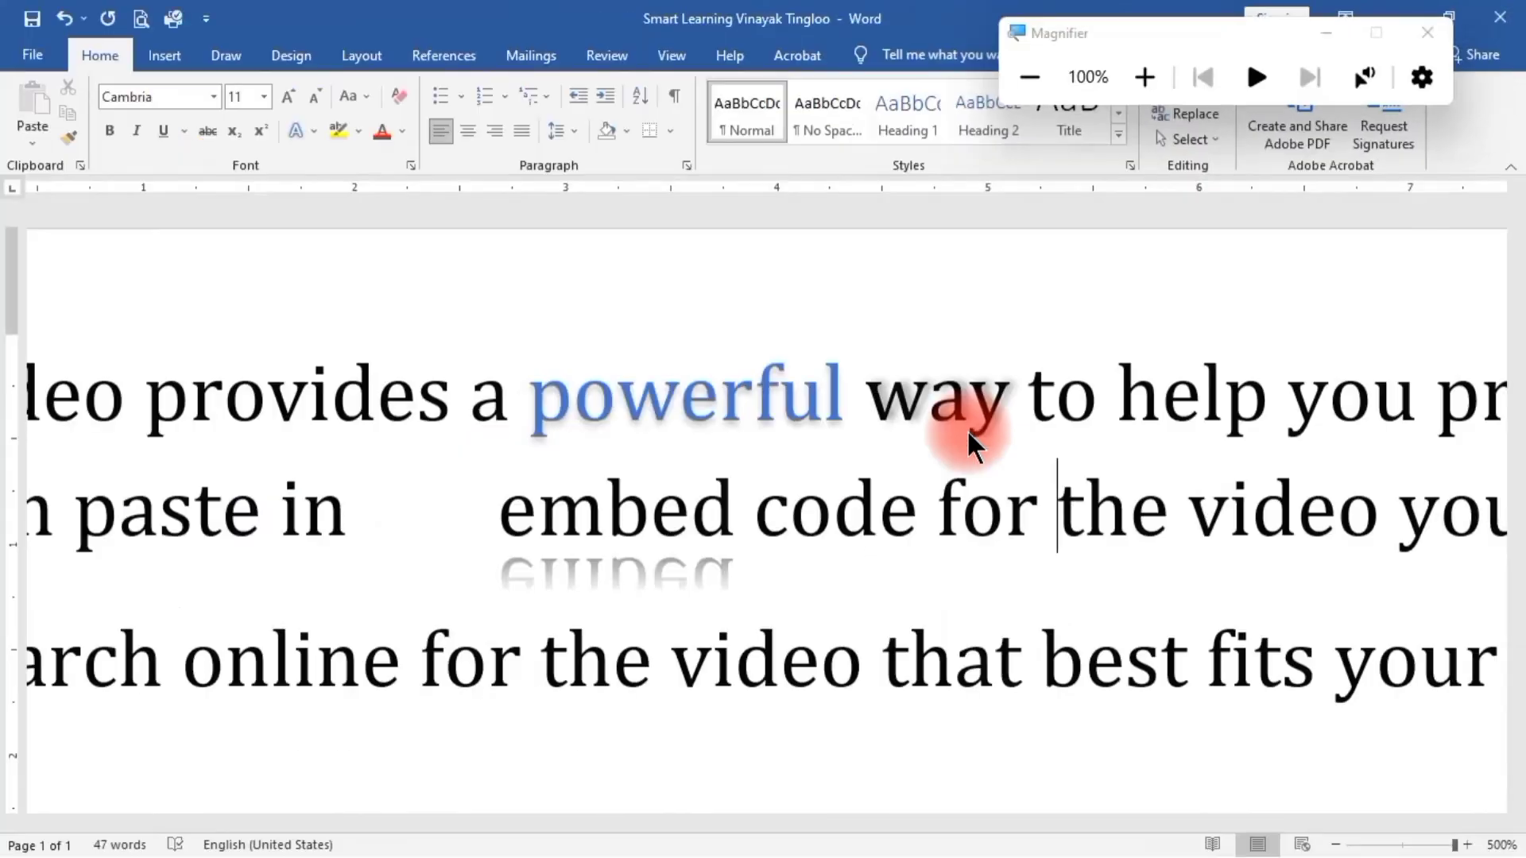
# Step: Apply the largest orange glow variation to the word "provides" in the first line
pyautogui.click(316, 128)
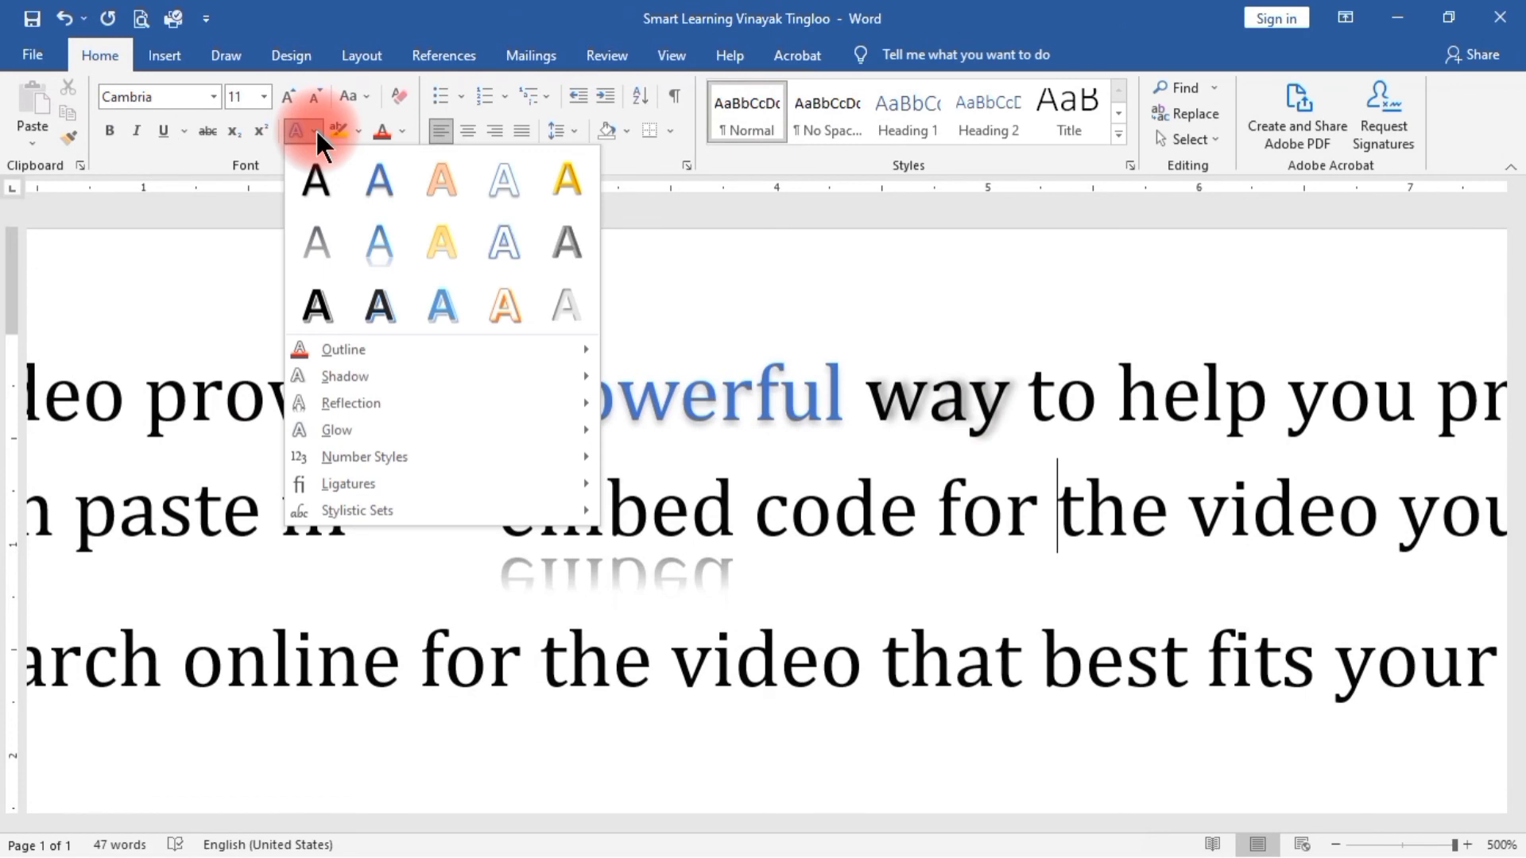
pyautogui.click(880, 581)
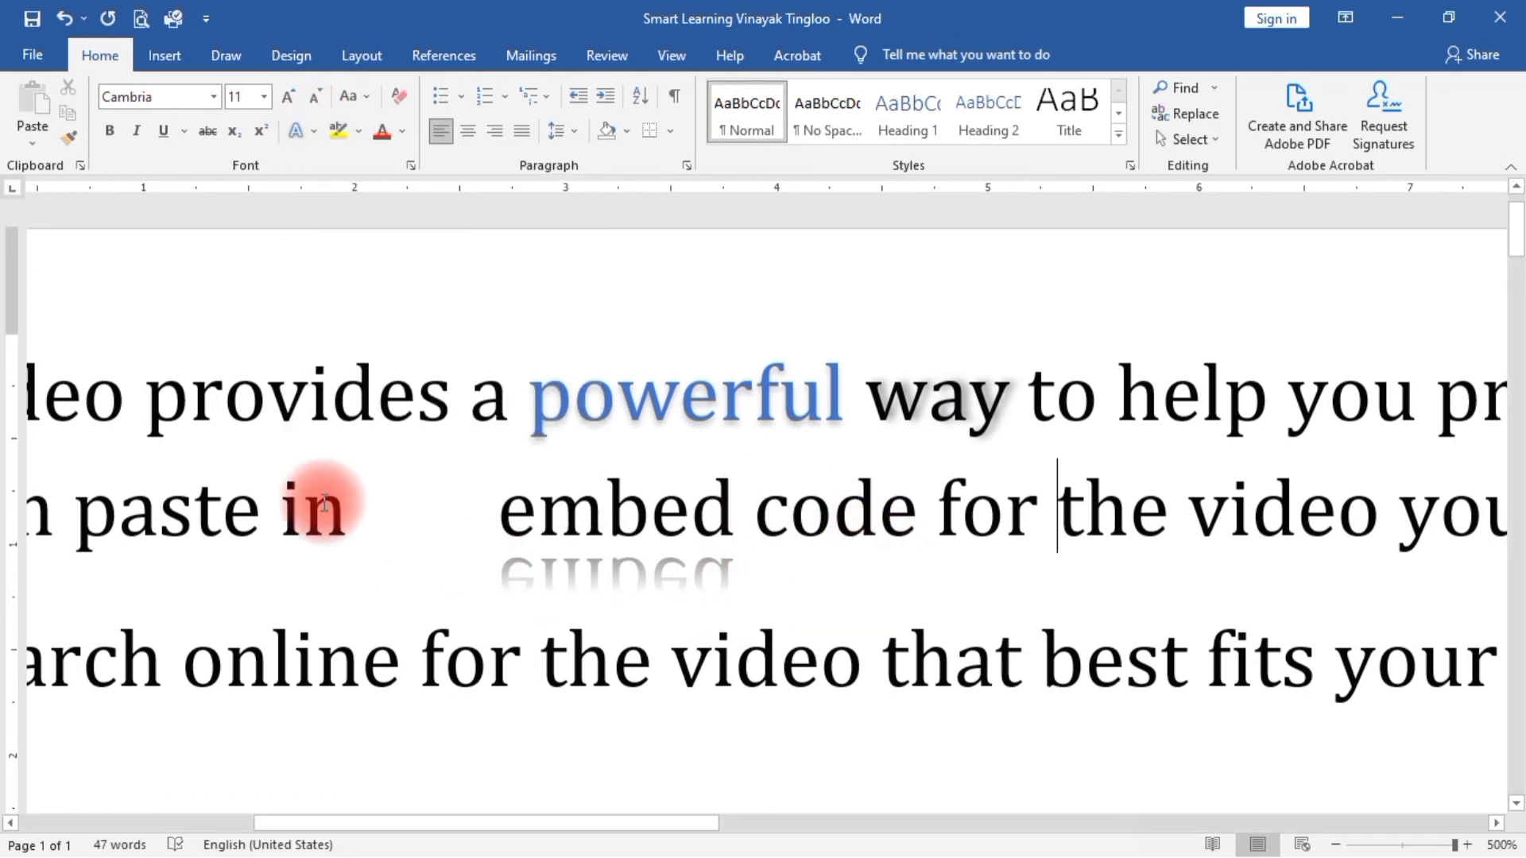
pyautogui.doubleClick(261, 397)
pyautogui.click(309, 129)
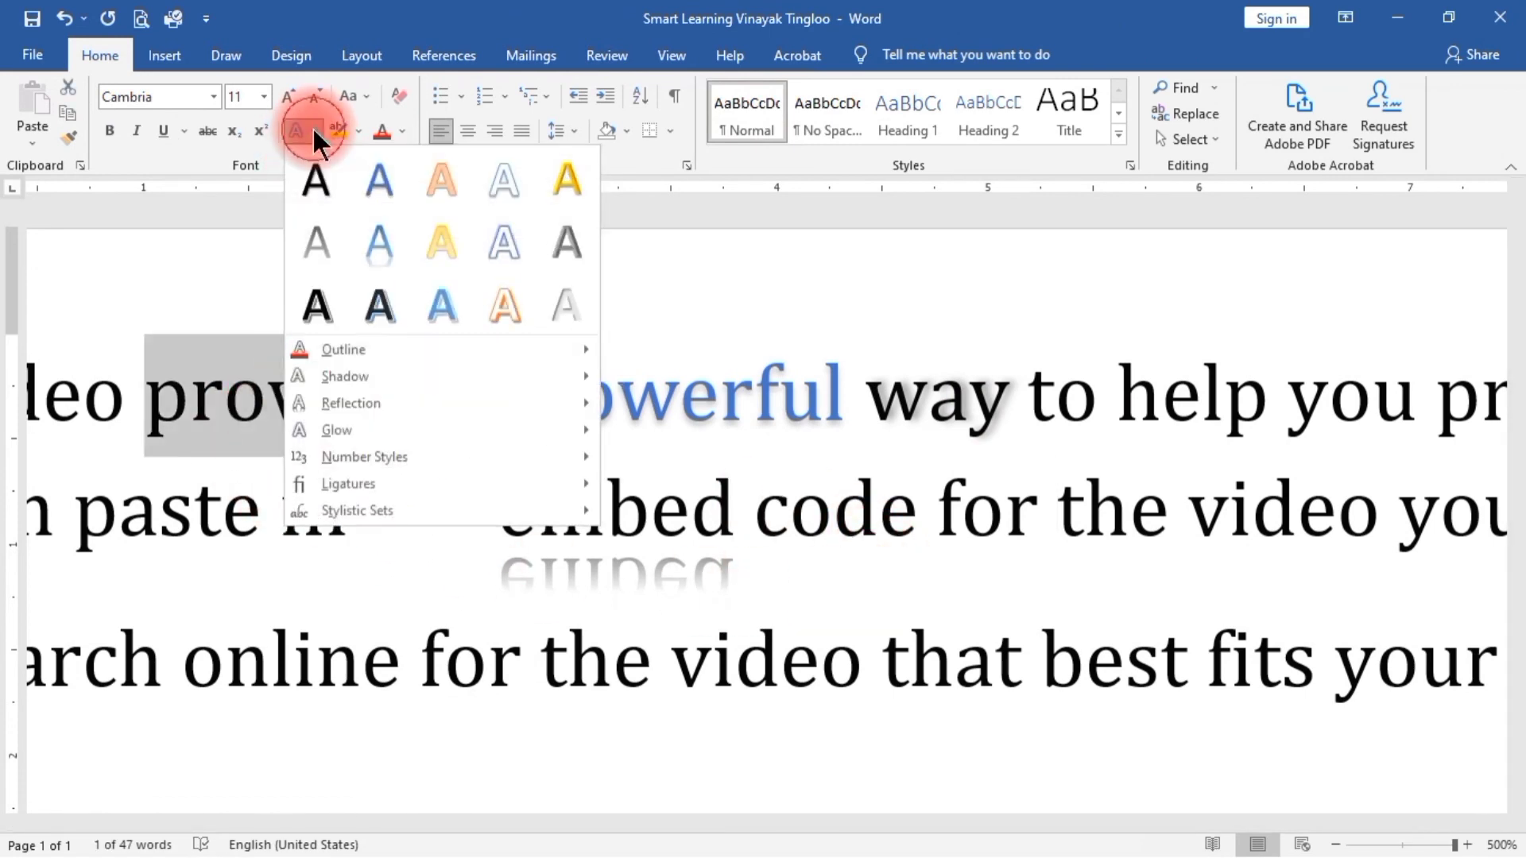
pyautogui.moveTo(365, 430)
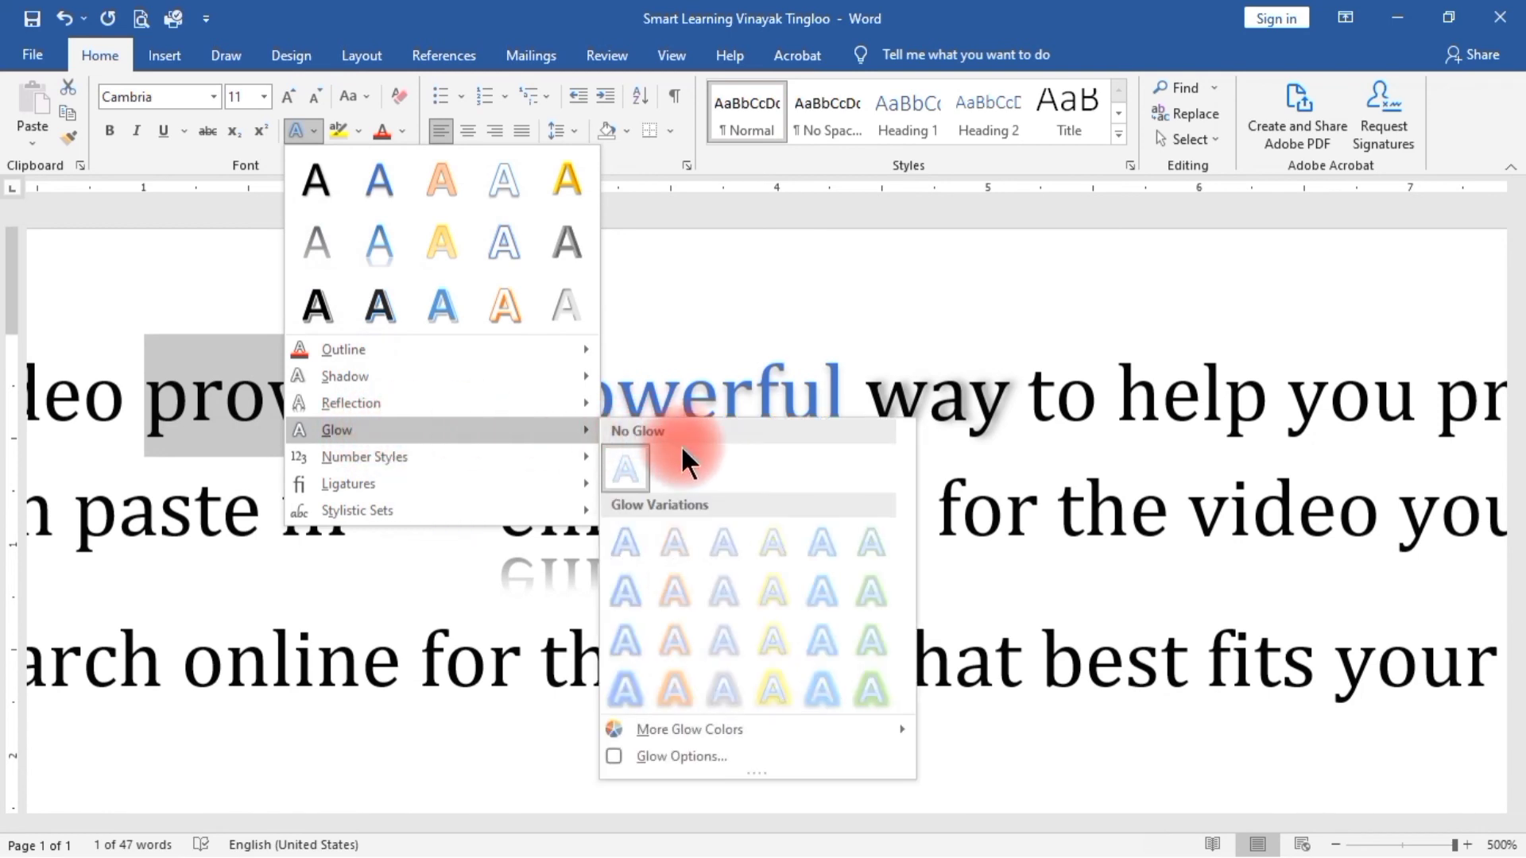
pyautogui.click(675, 686)
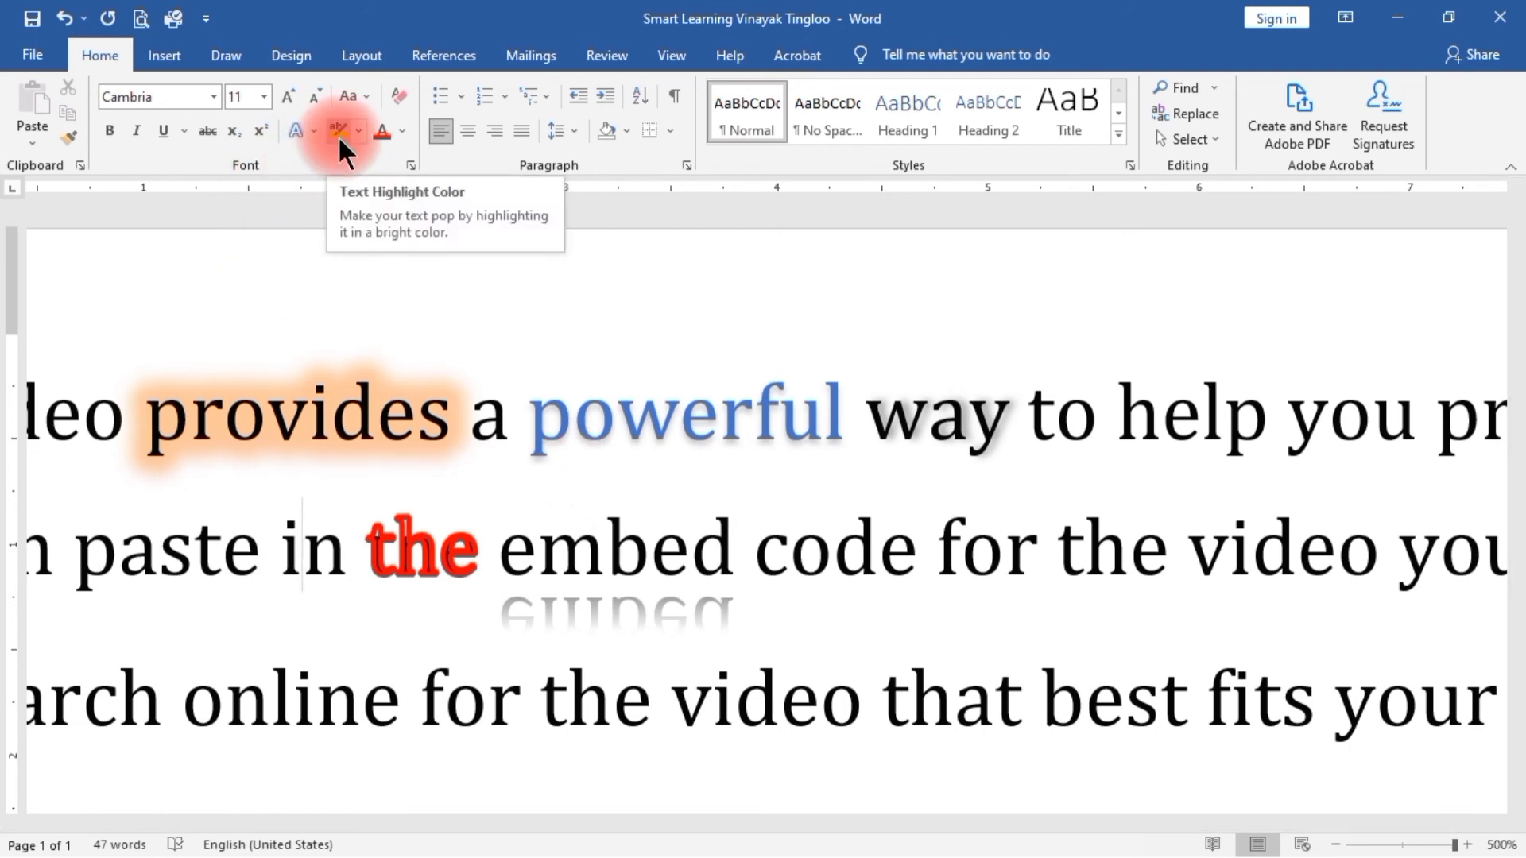
pyautogui.click(1016, 620)
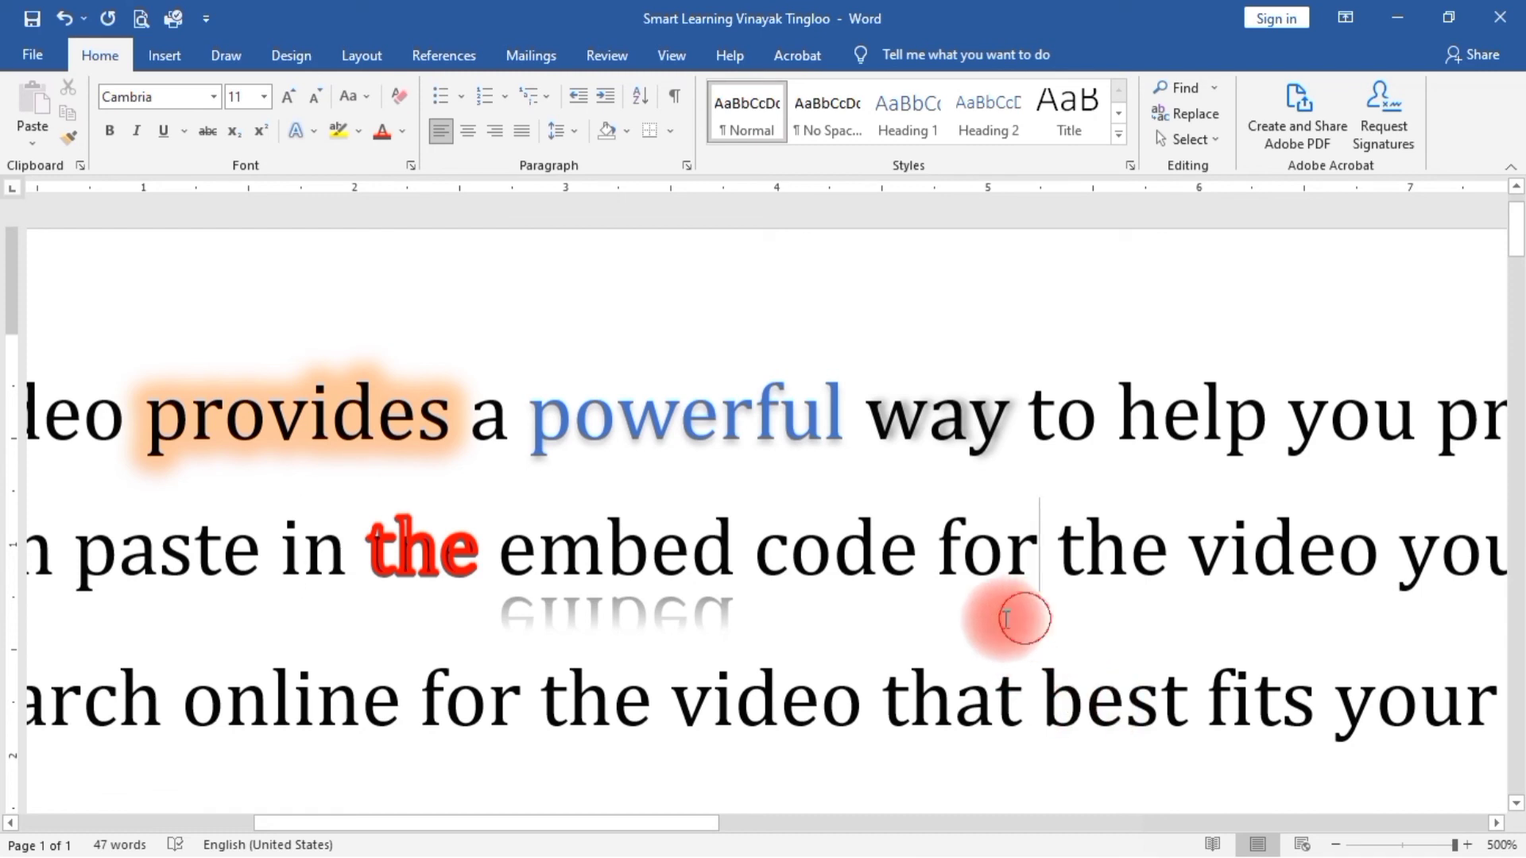
# Step: Highlight the word "code" in the second line in red
pyautogui.doubleClick(831, 557)
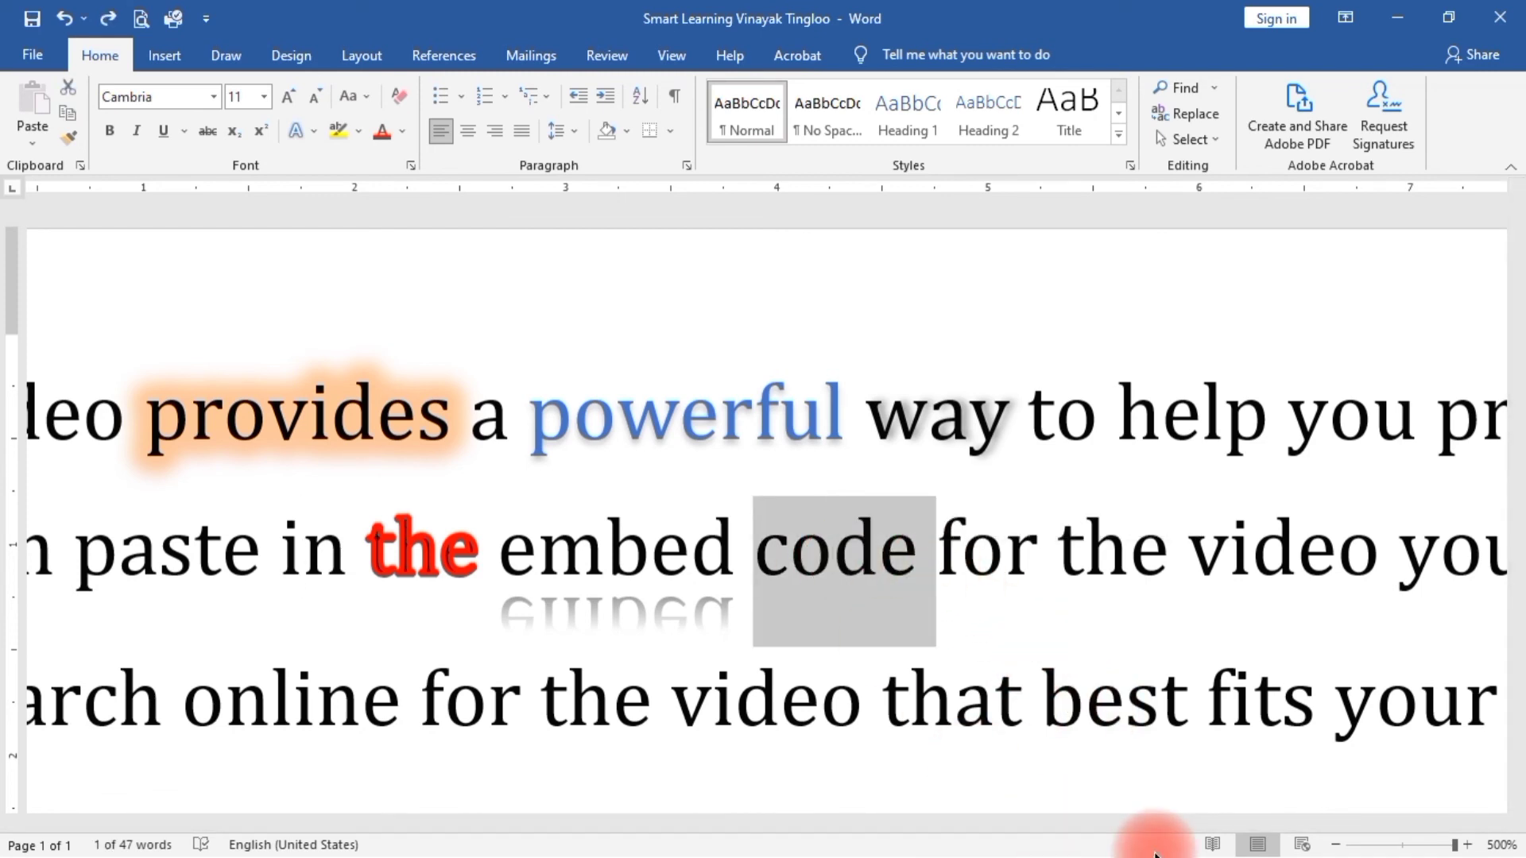
pyautogui.hotkey('ctrl', 'alt', 'h')
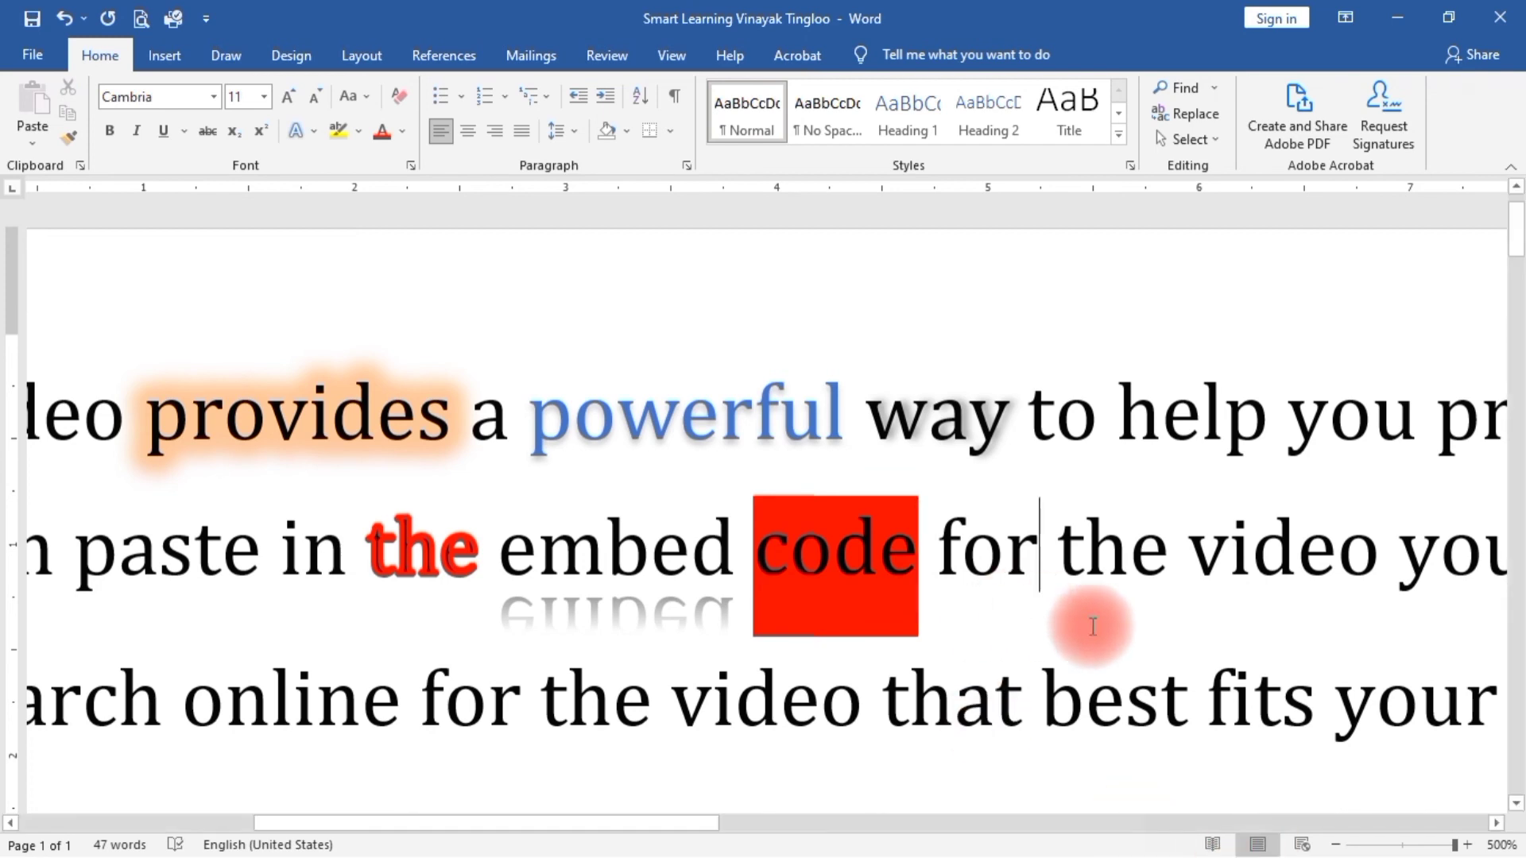
pyautogui.click(1104, 564)
# Step: Pick yellow as the text highlight colour and apply it to the word "code" in the second line
pyautogui.click(360, 131)
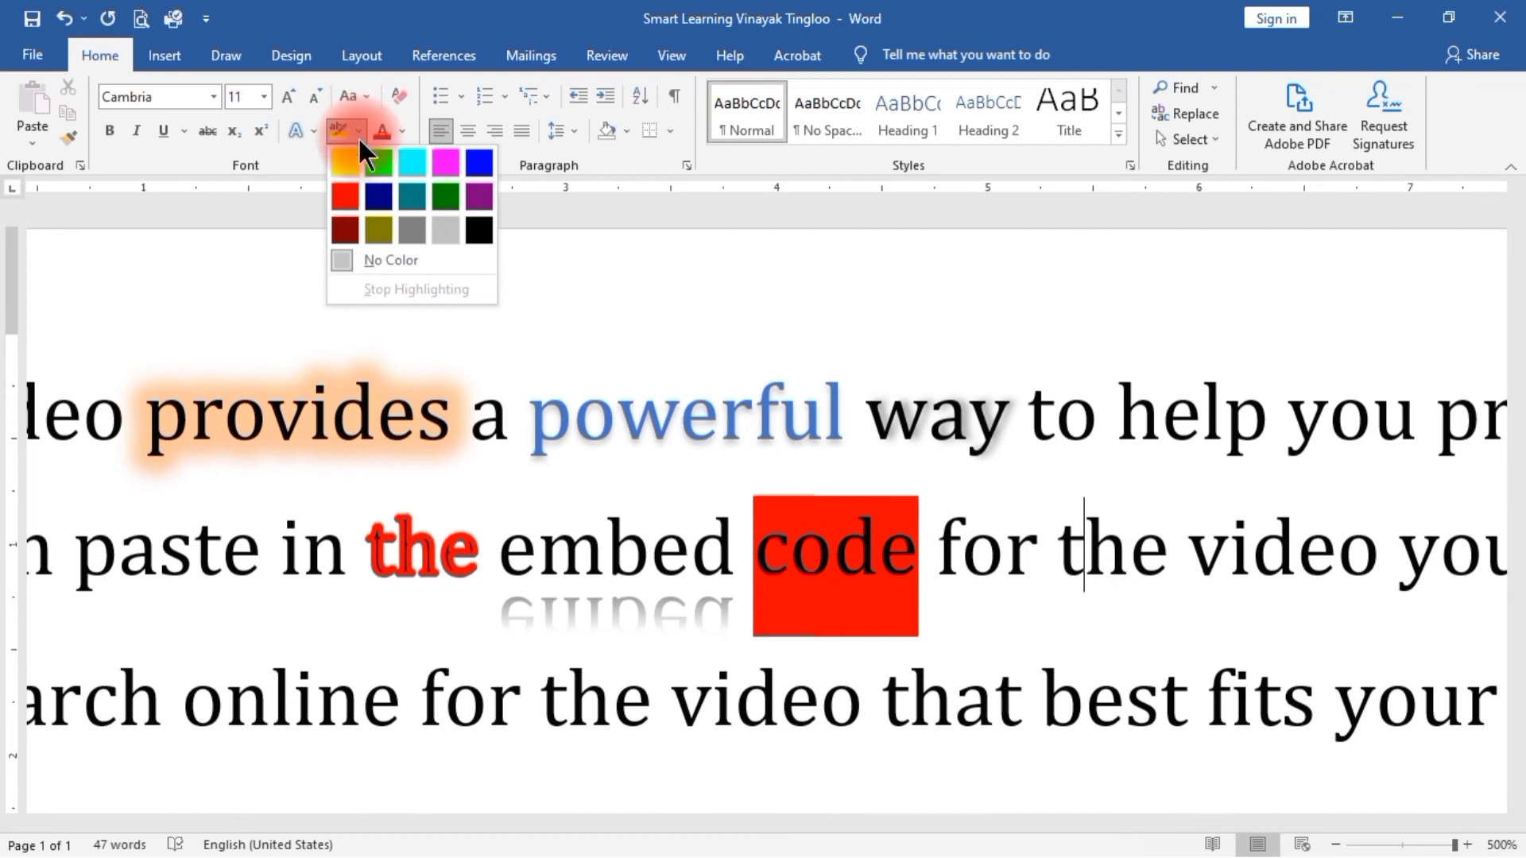
pyautogui.click(346, 164)
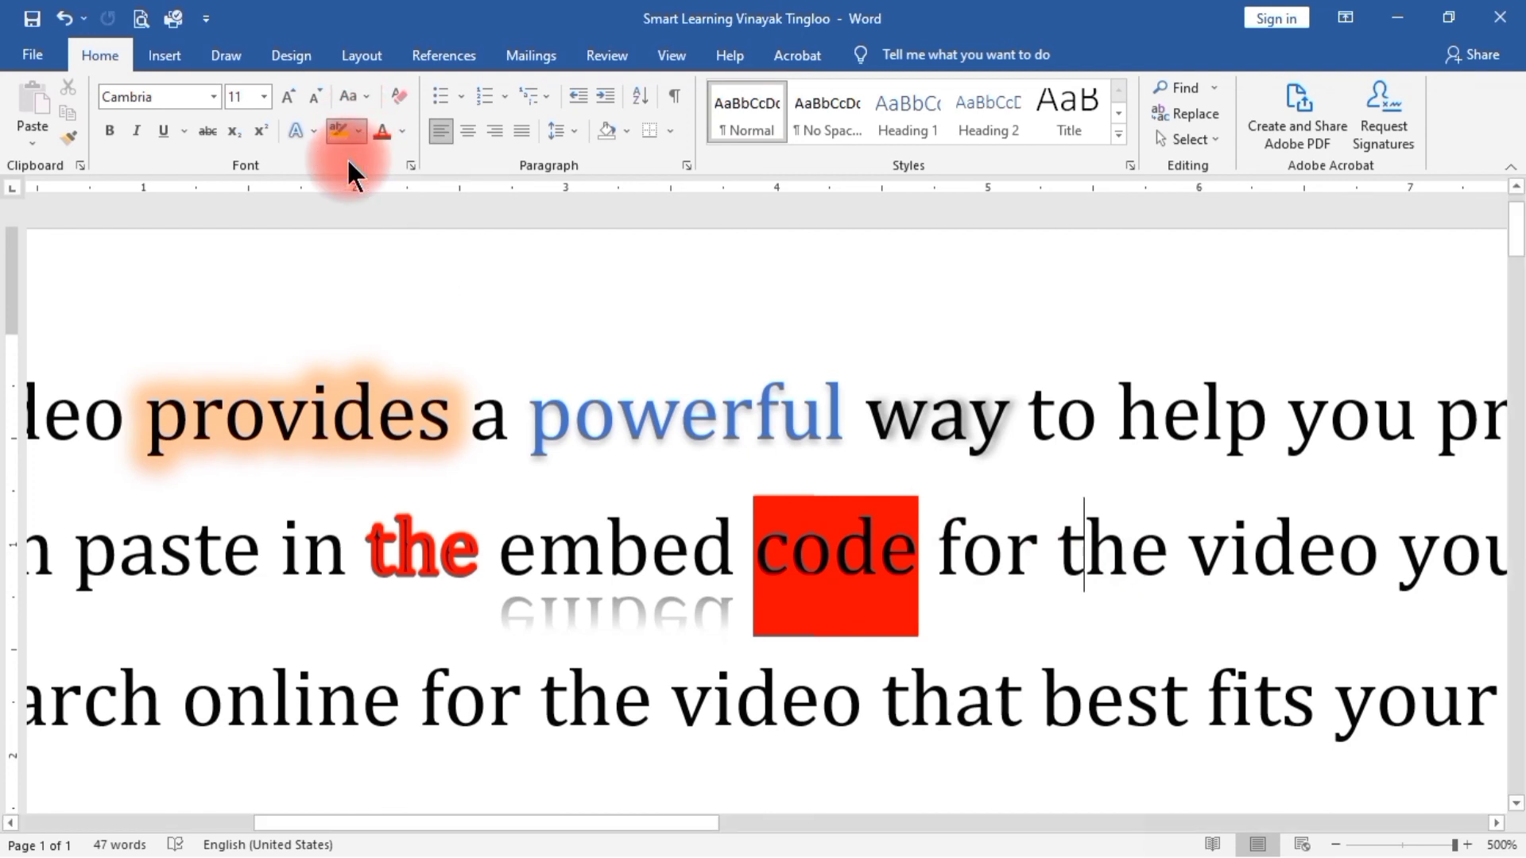
pyautogui.doubleClick(844, 561)
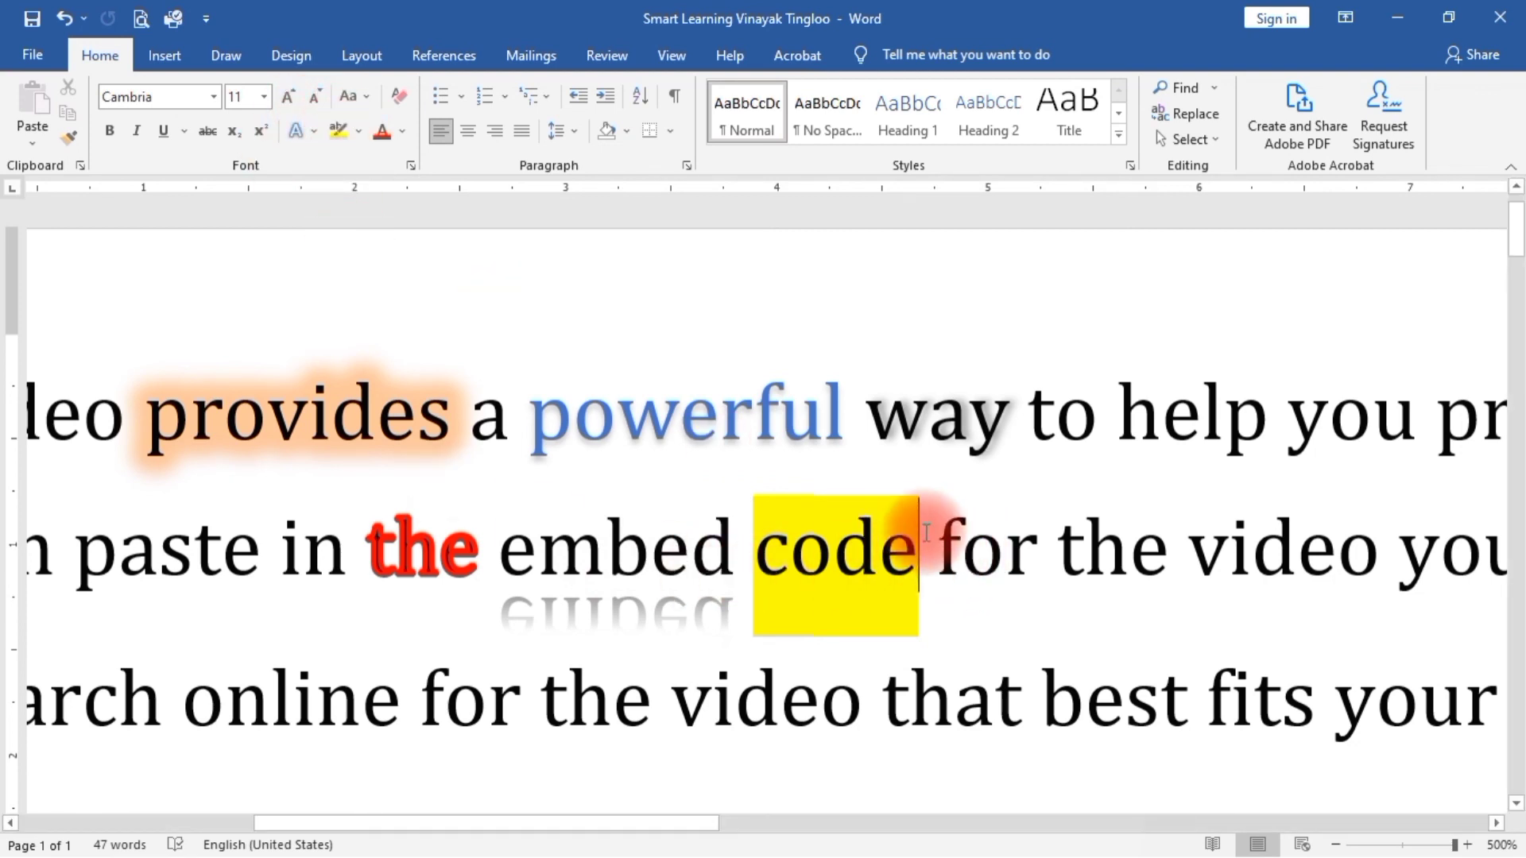
# Step: Highlight the word "for" after "code" in the second line in yellow
pyautogui.doubleClick(993, 560)
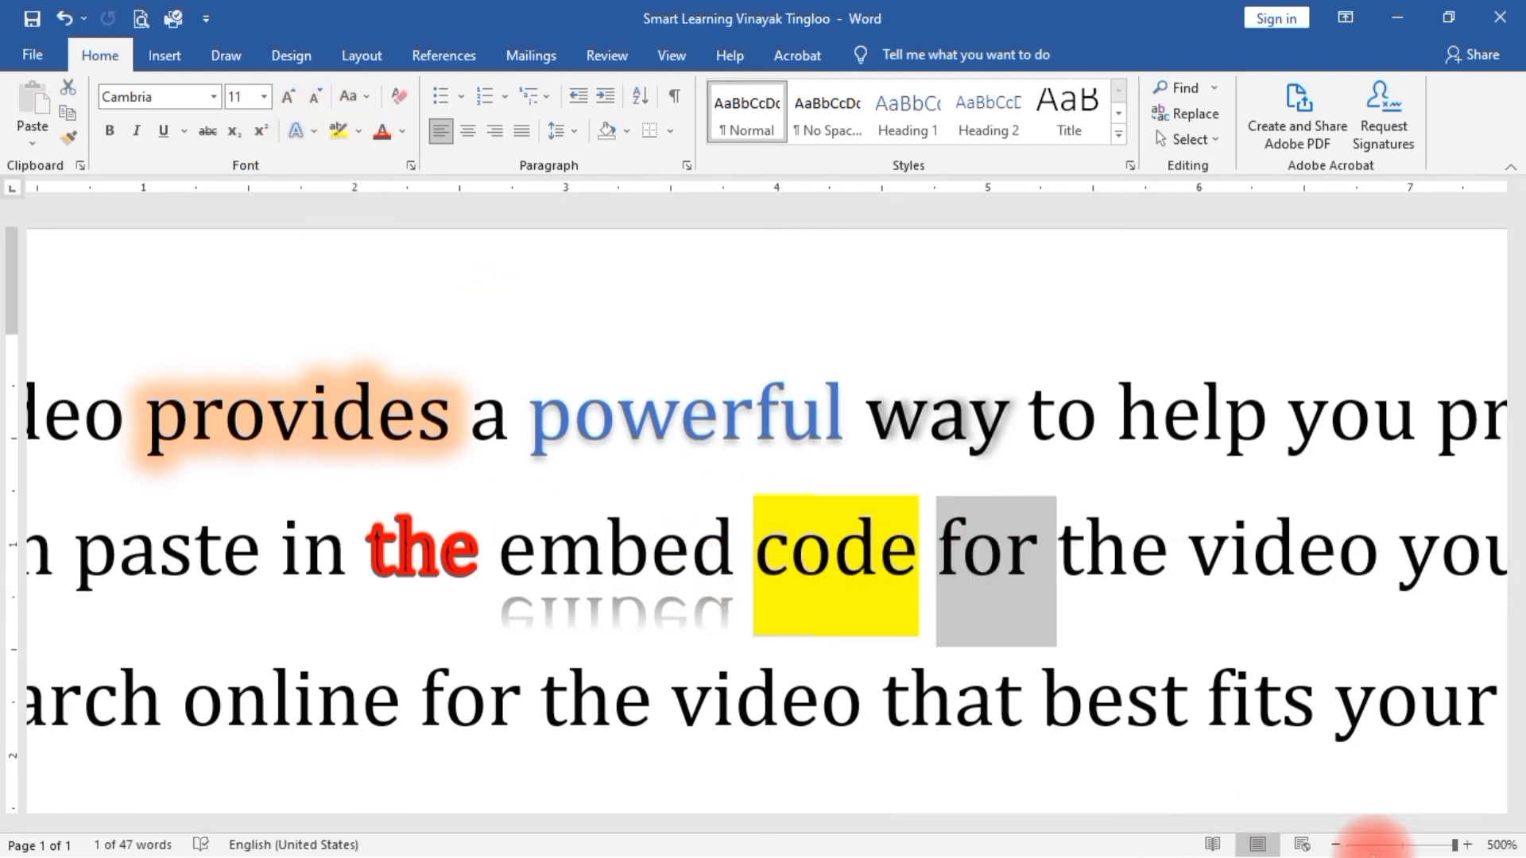
pyautogui.moveTo(1368, 851)
pyautogui.hotkey('ctrl', 'alt', 'h')
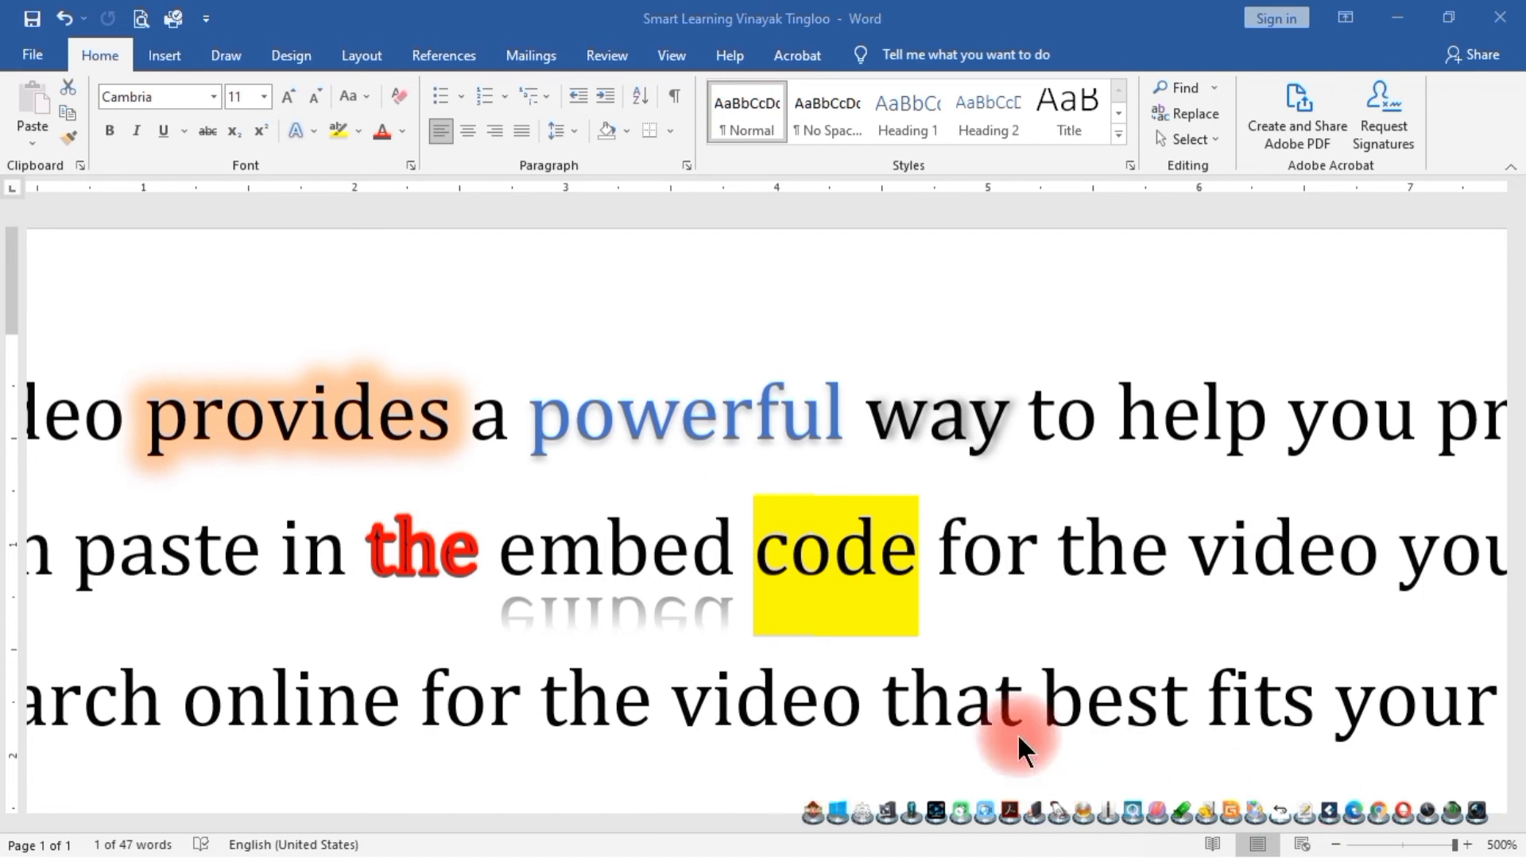
pyautogui.hotkey('ctrl', 'alt', 'h')
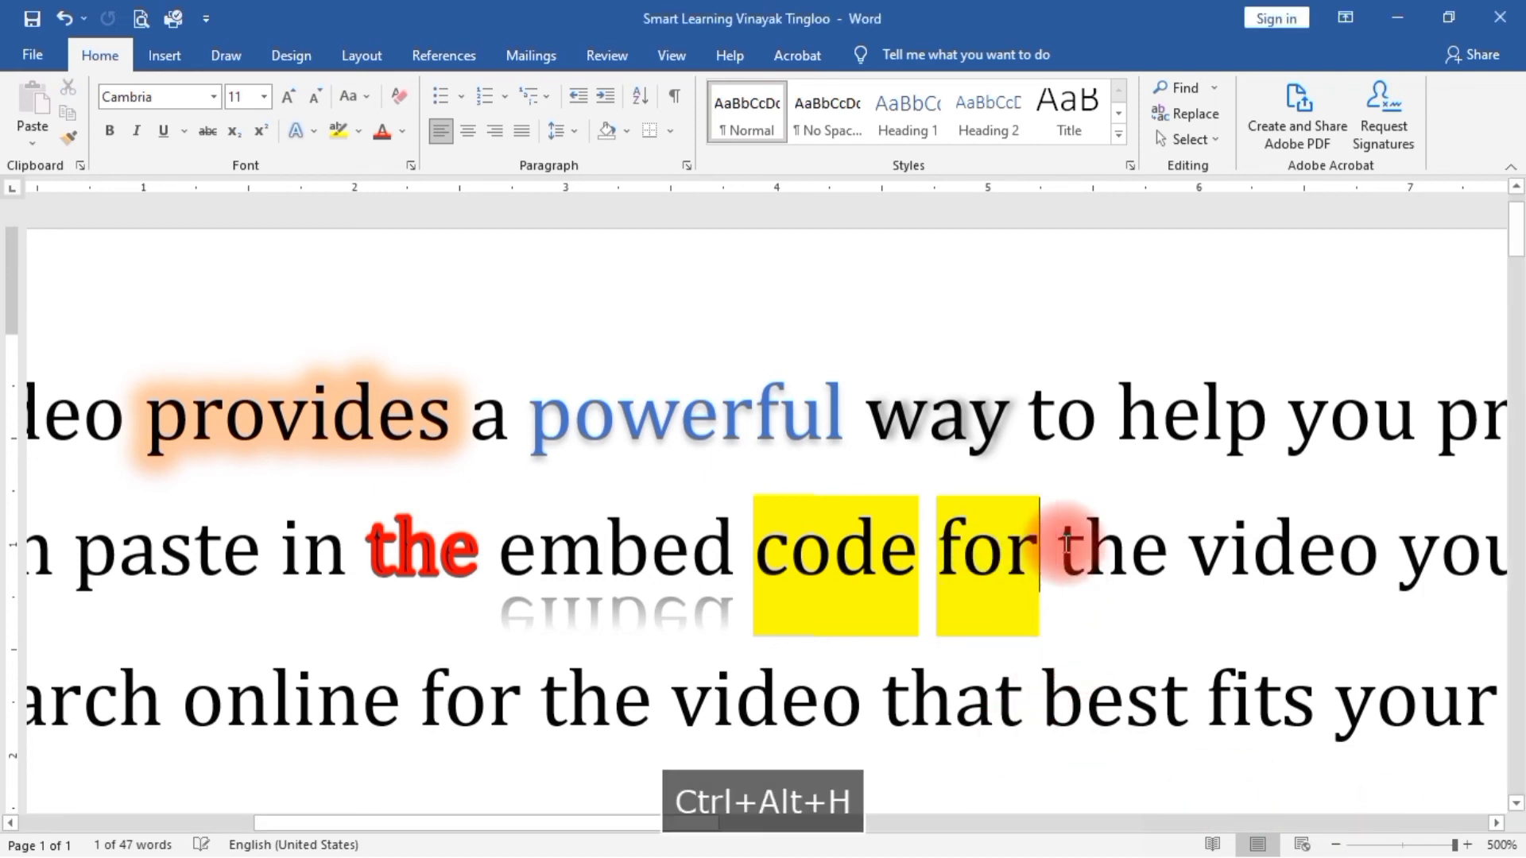
pyautogui.click(1049, 545)
pyautogui.click(1252, 560)
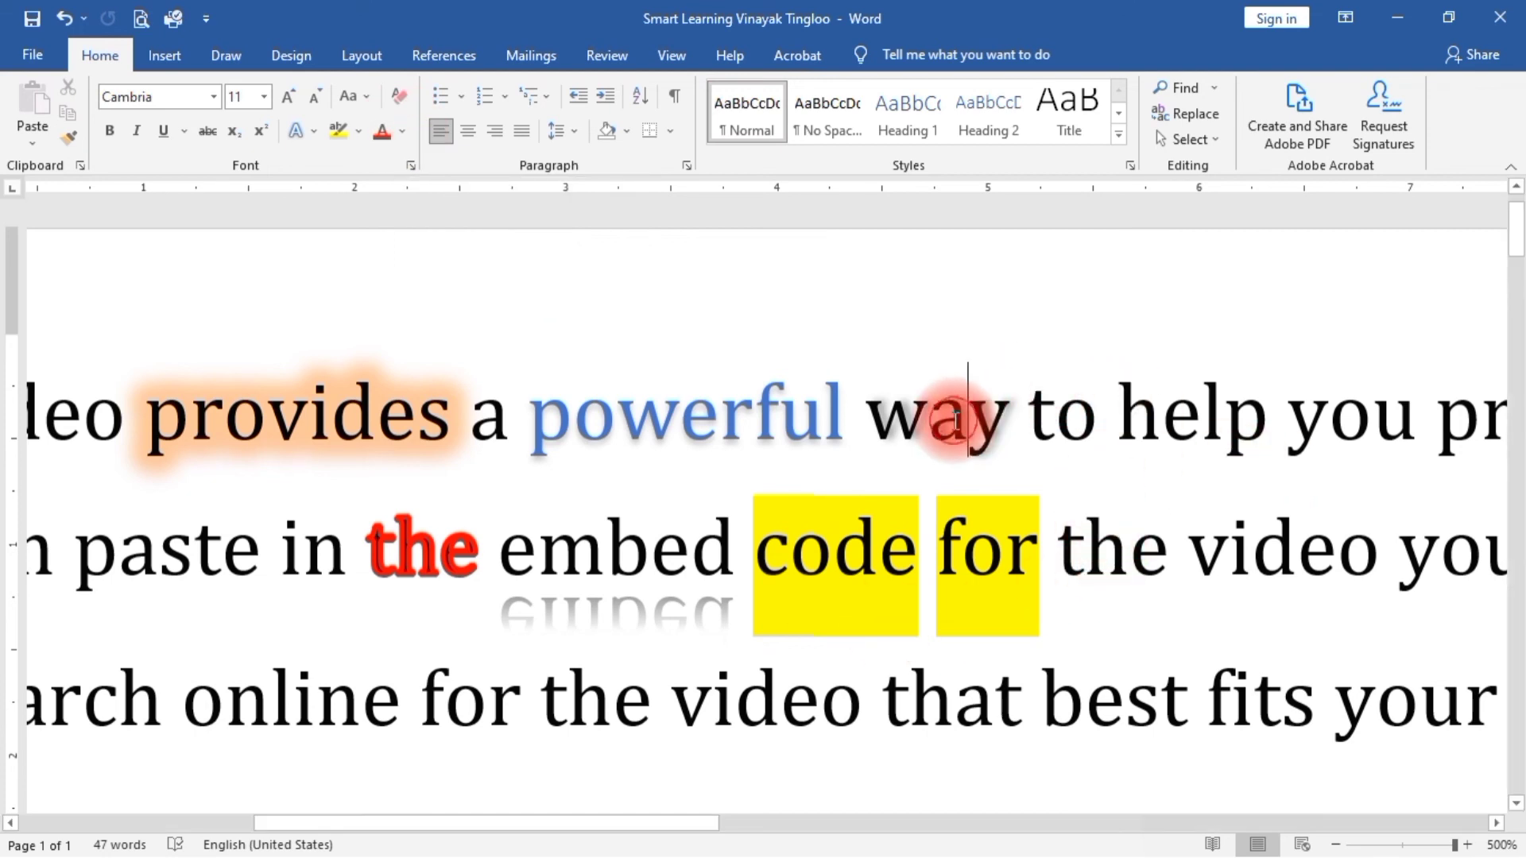
# Step: Set the font colour of the word "way" in the first line to the standard purple
pyautogui.doubleClick(974, 421)
pyautogui.click(402, 131)
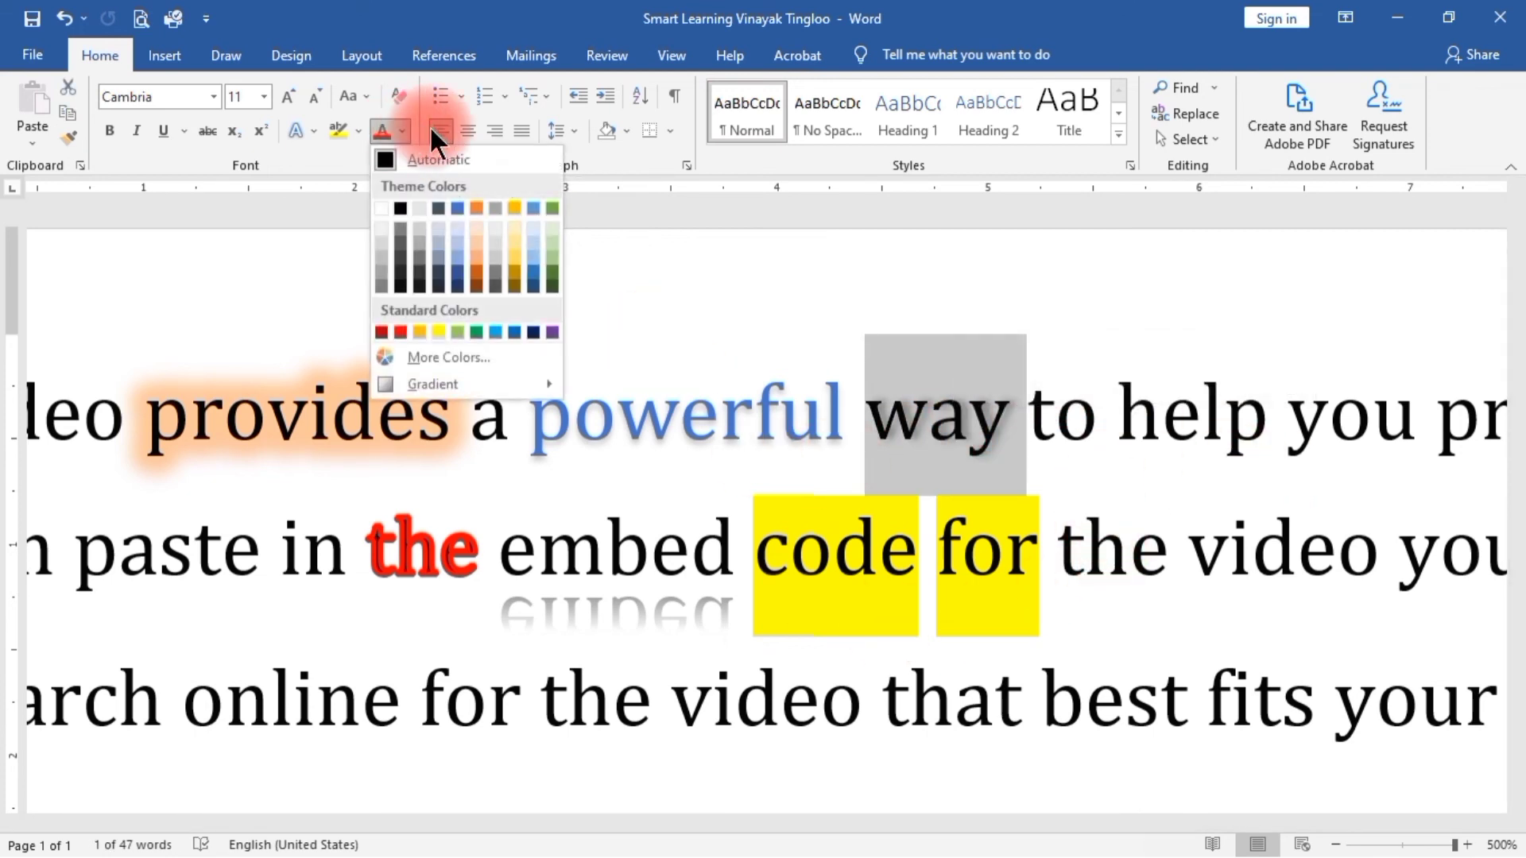
pyautogui.click(551, 331)
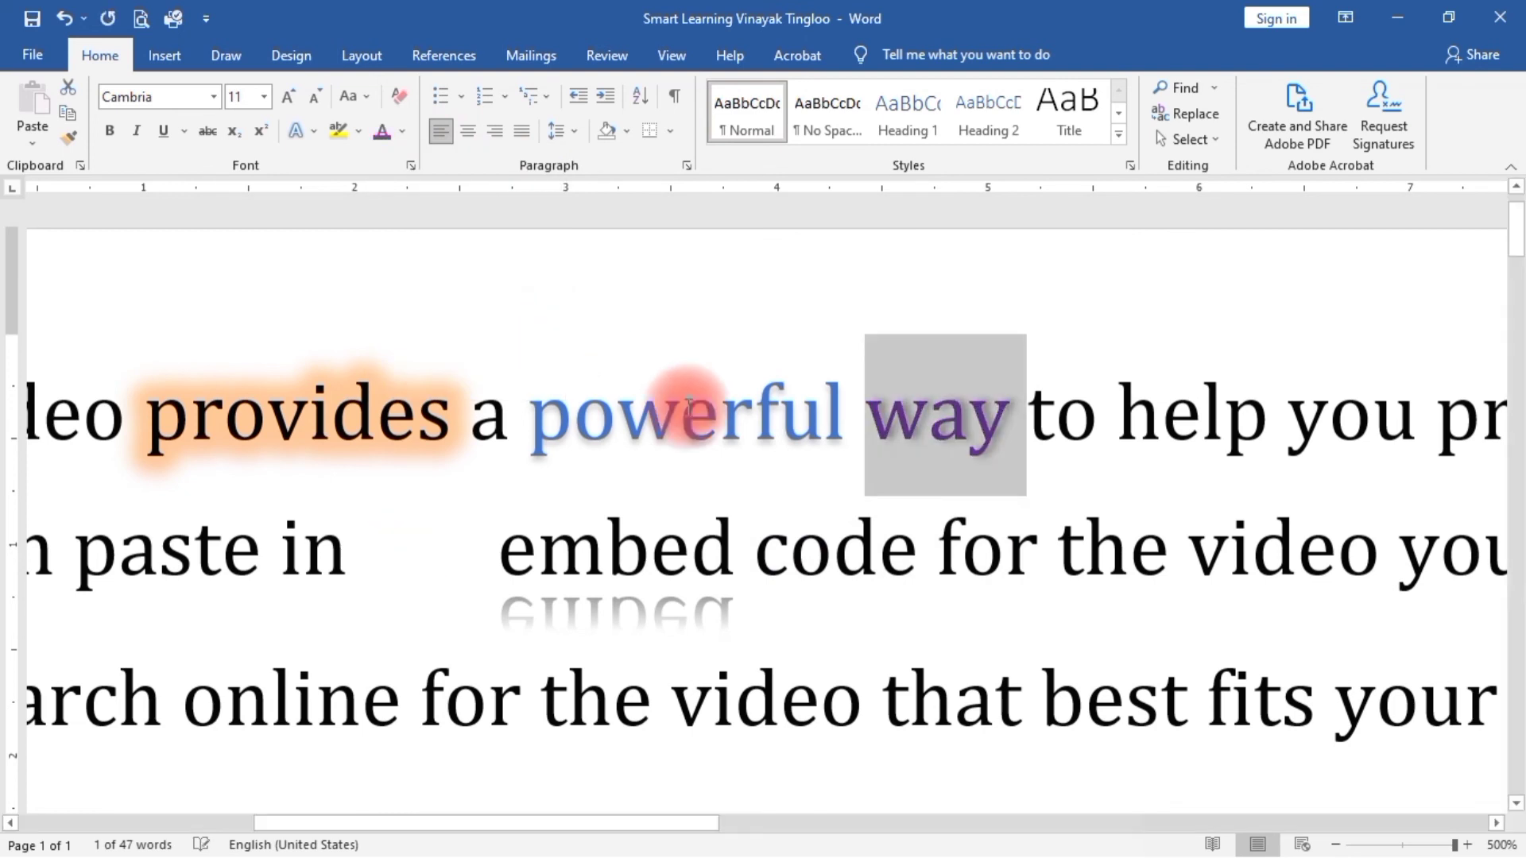
pyautogui.click(993, 501)
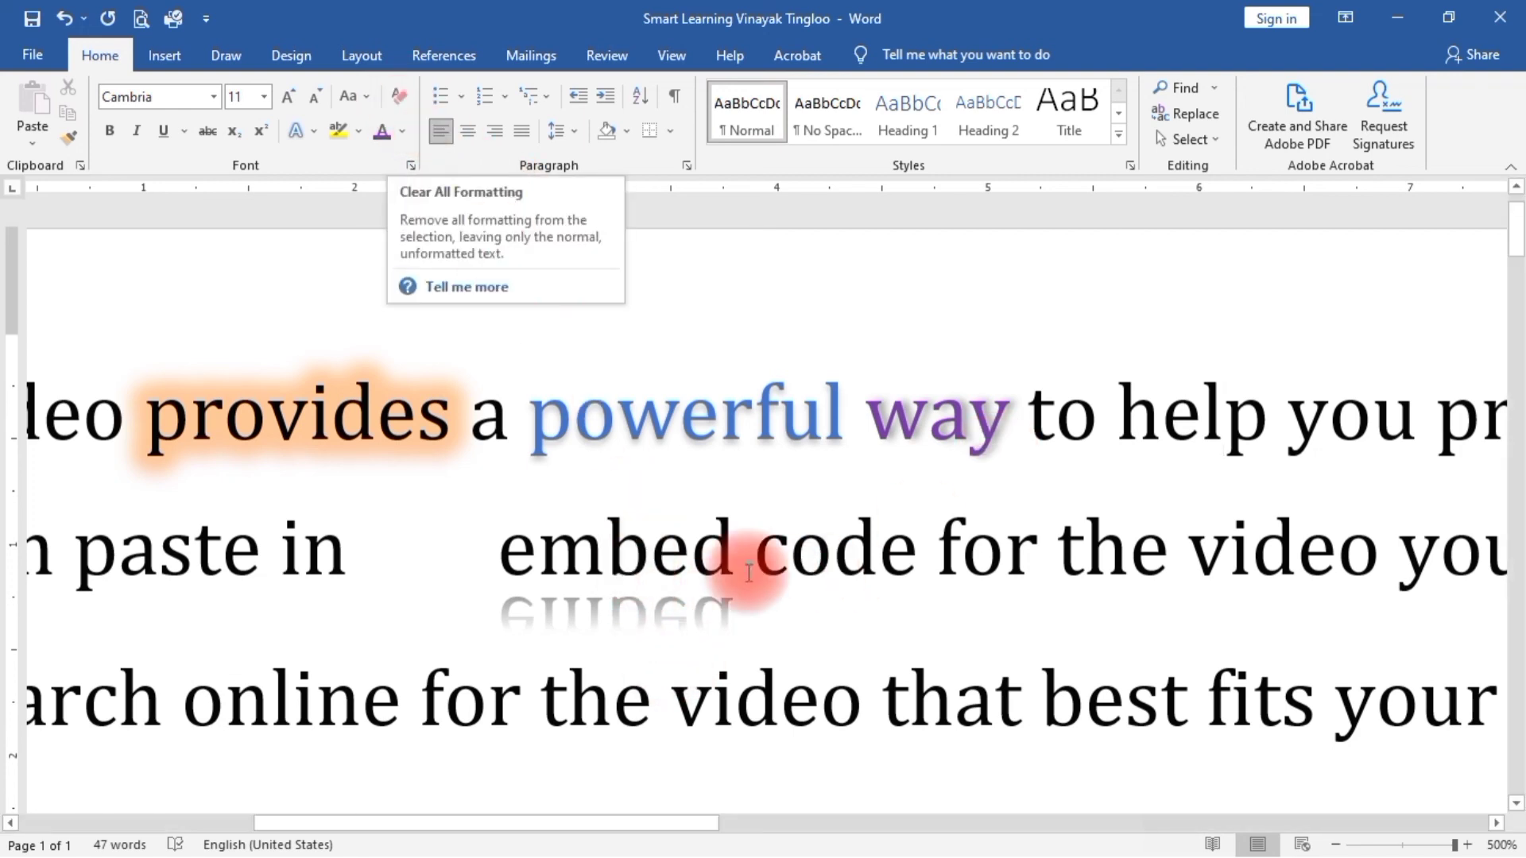
# Step: Clear all formatting from the entire paragraph, and mark the highlighted words "code for the" for inspection
pyautogui.scroll(-20, 769, 556)
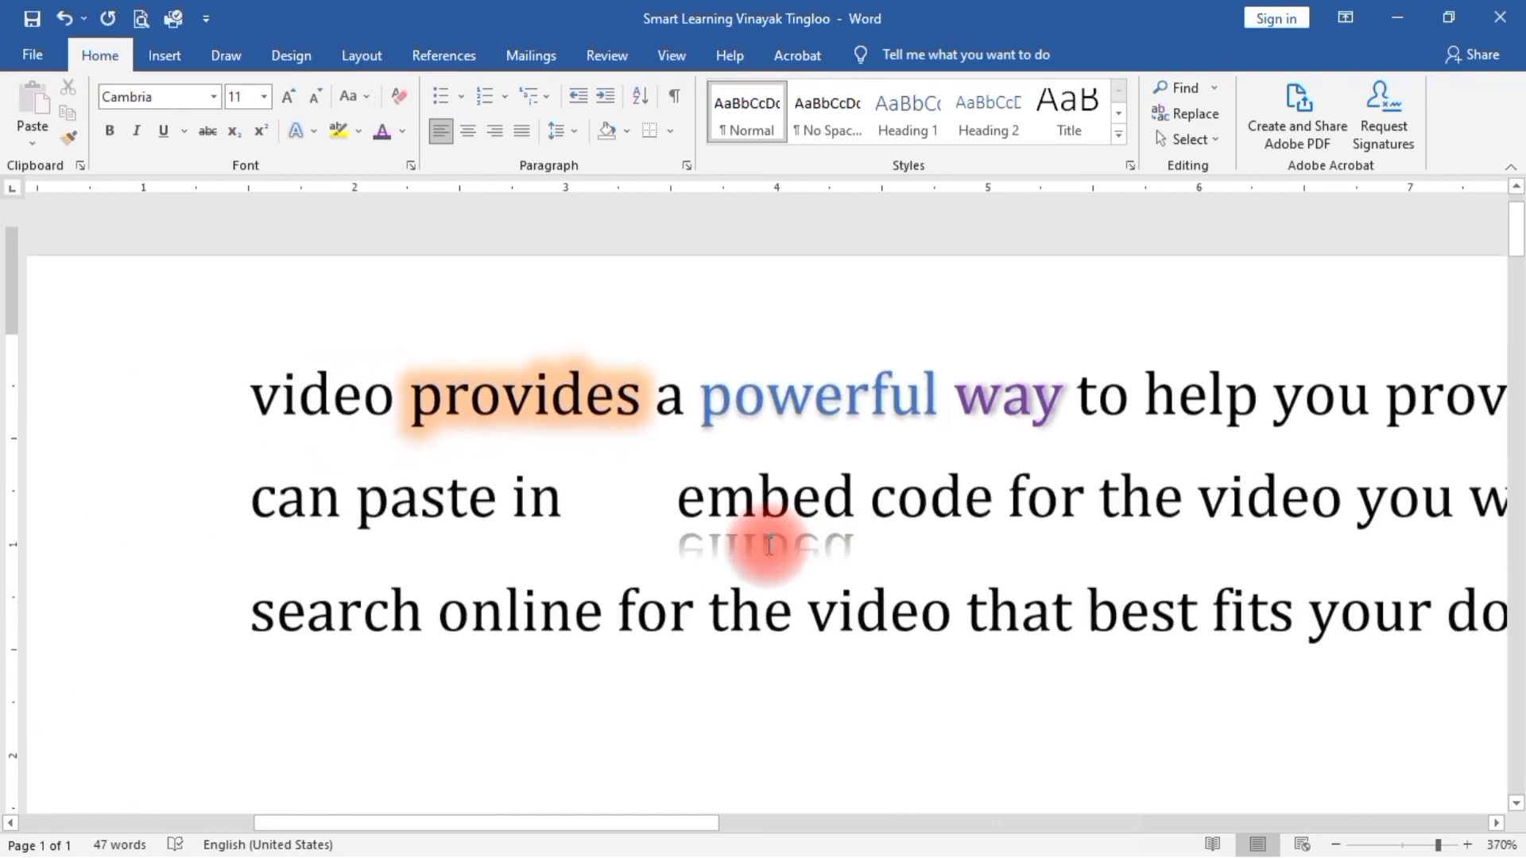
pyautogui.scroll(-10, 769, 546)
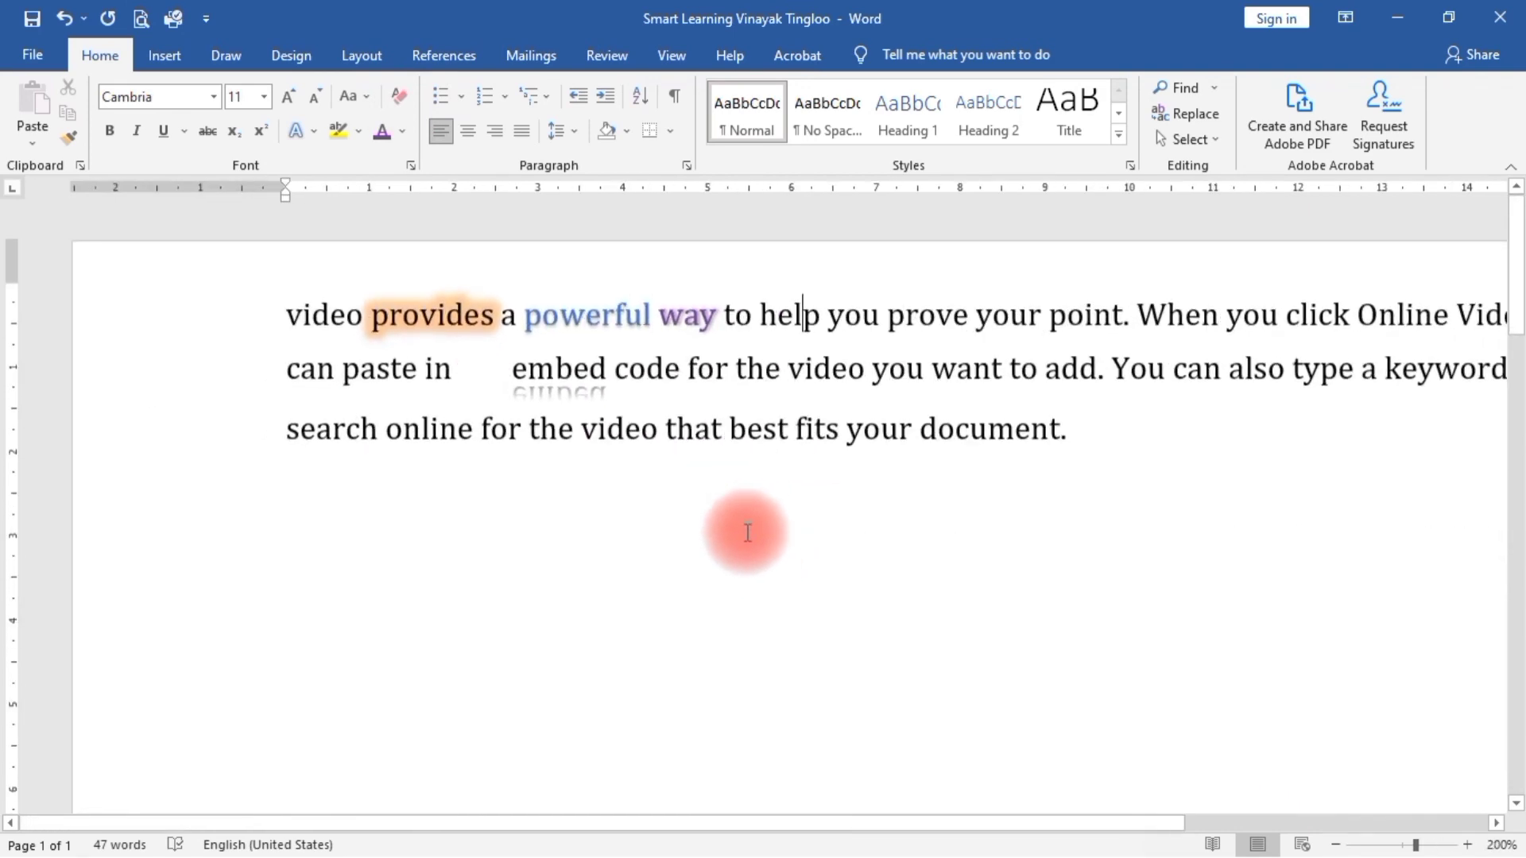
pyautogui.scroll(7, 695, 494)
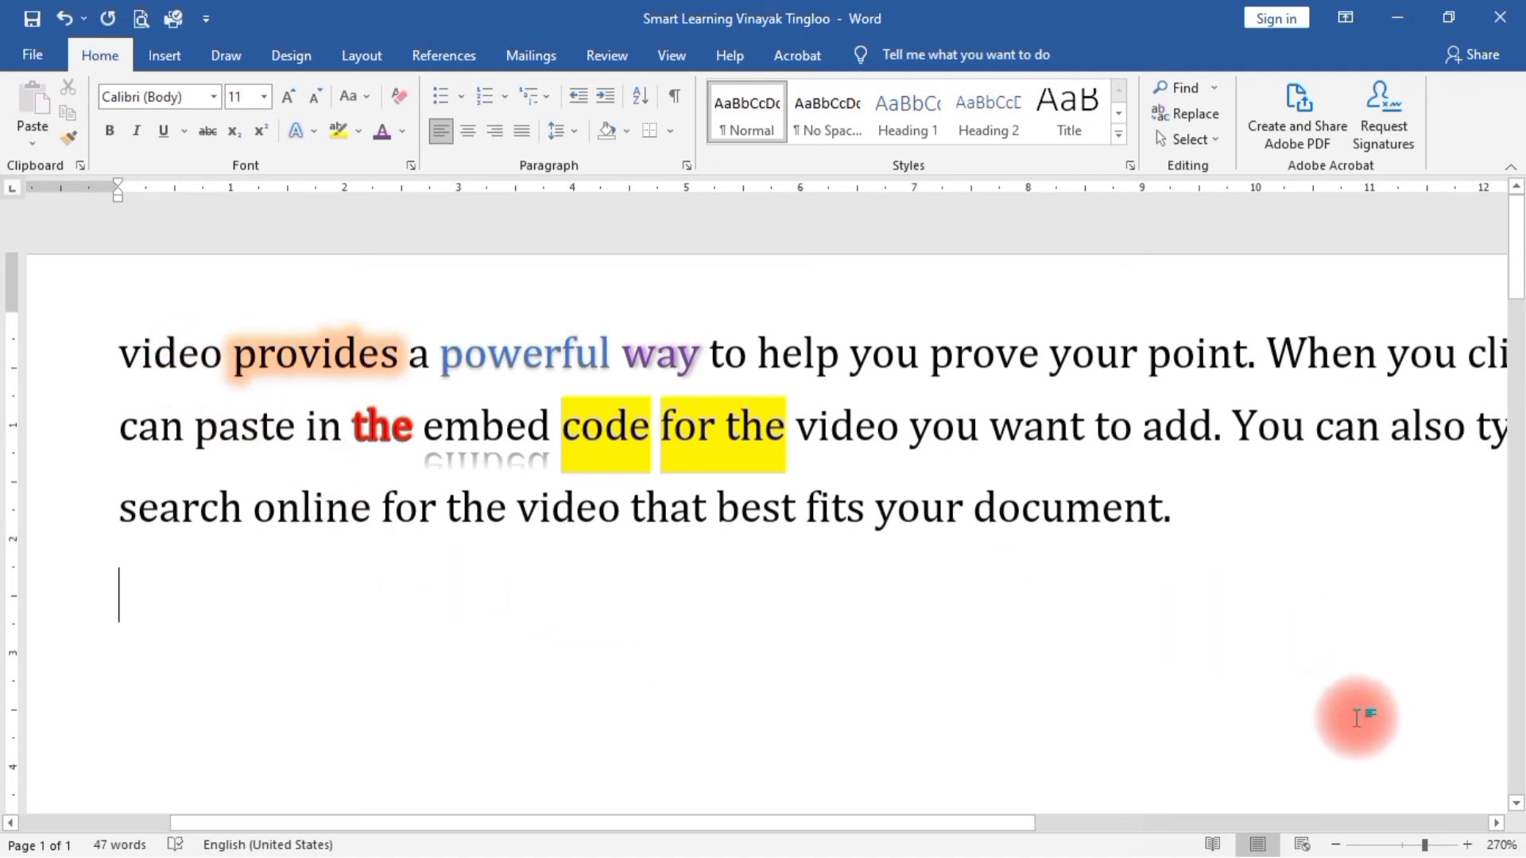
pyautogui.moveTo(964, 823); pyautogui.dragTo(874, 820)
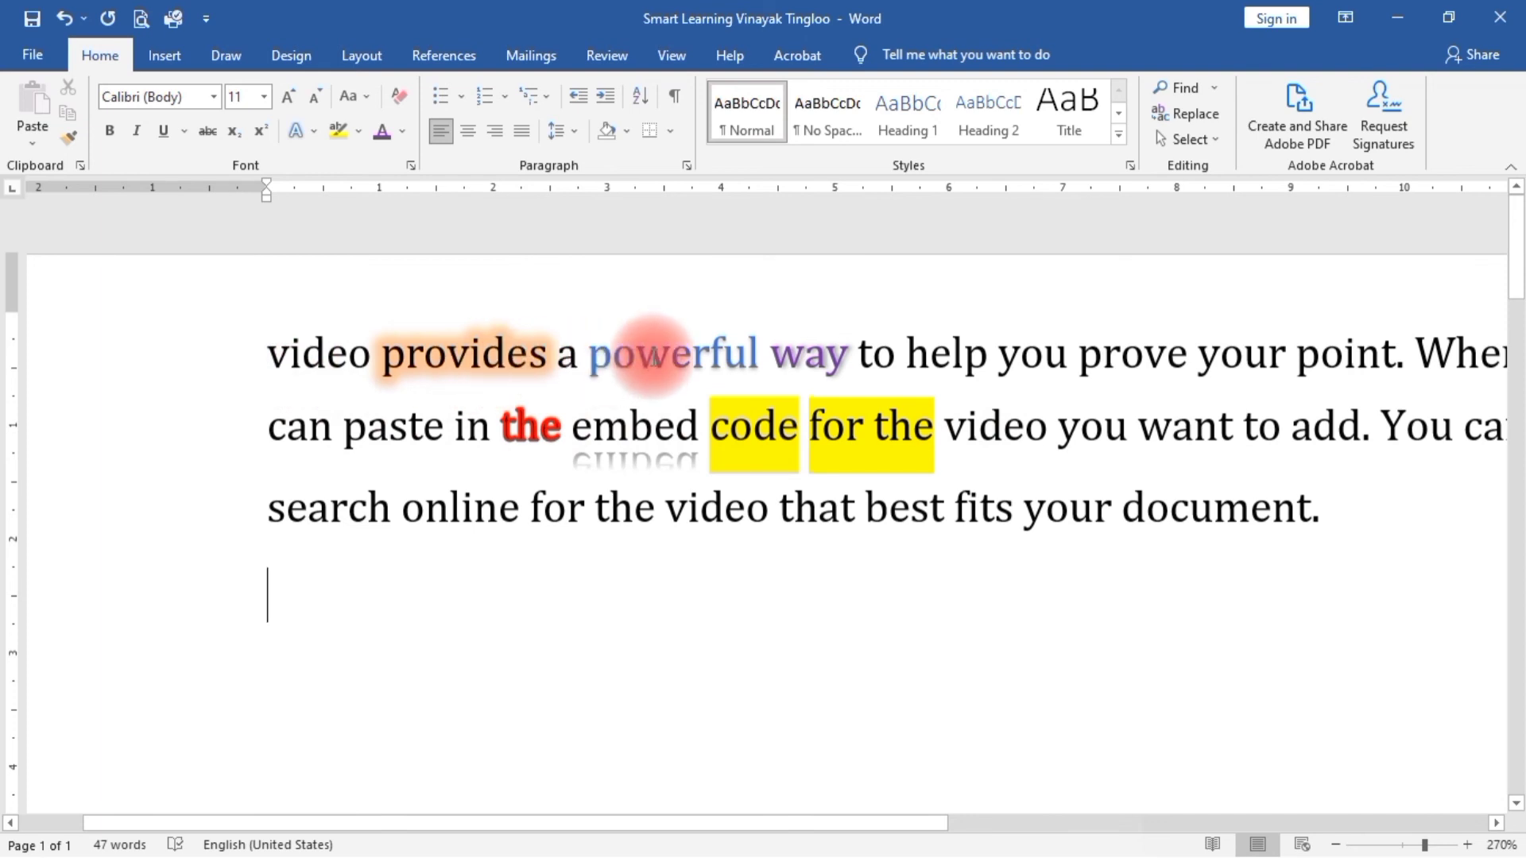
pyautogui.tripleClick(652, 356)
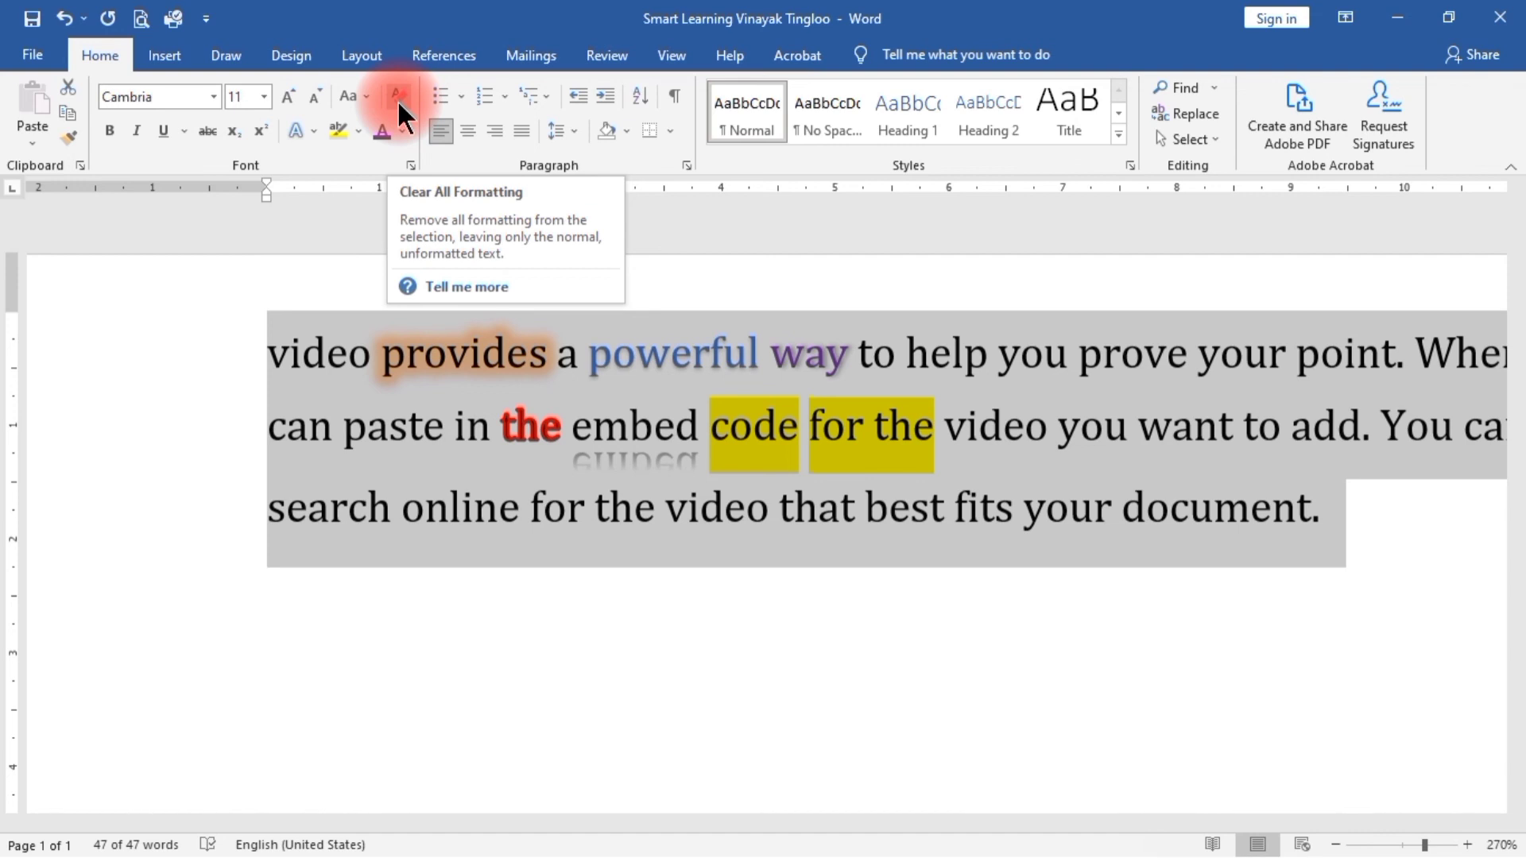
pyautogui.click(397, 94)
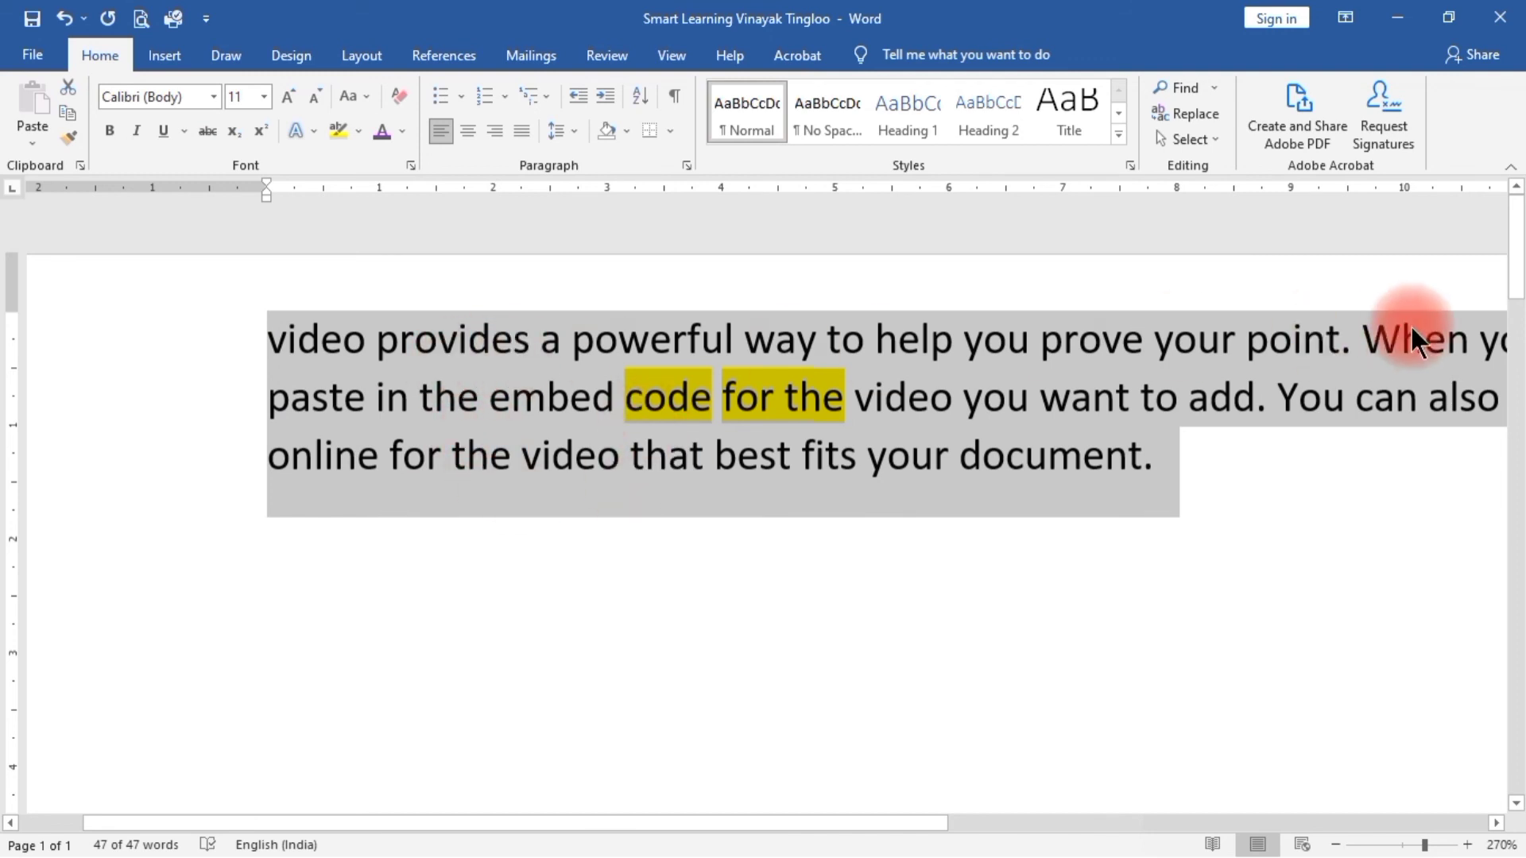
pyautogui.click(680, 545)
pyautogui.moveTo(625, 397); pyautogui.dragTo(829, 388)
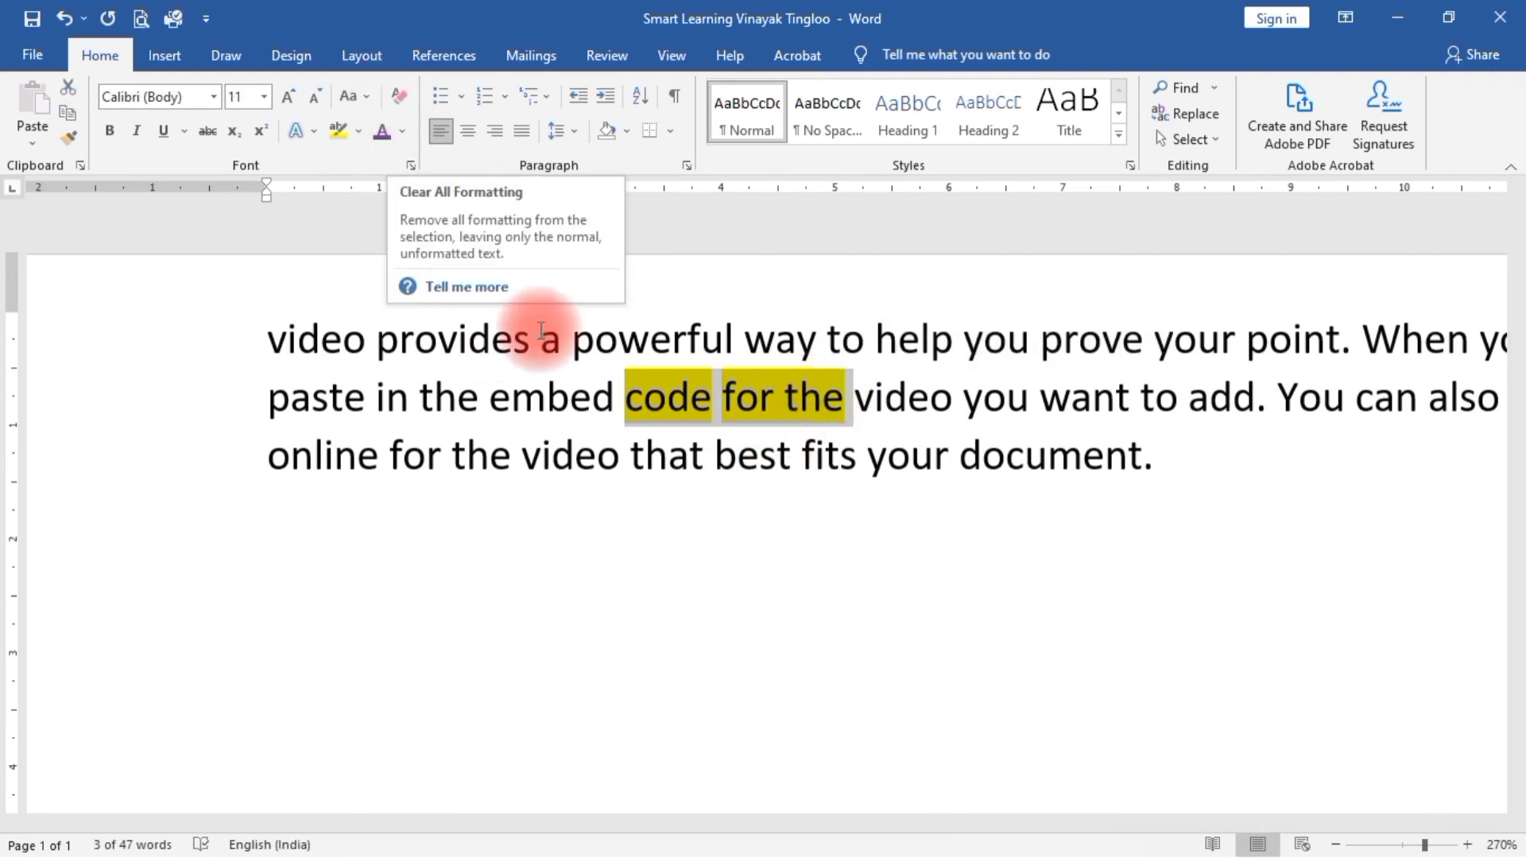
pyautogui.click(984, 537)
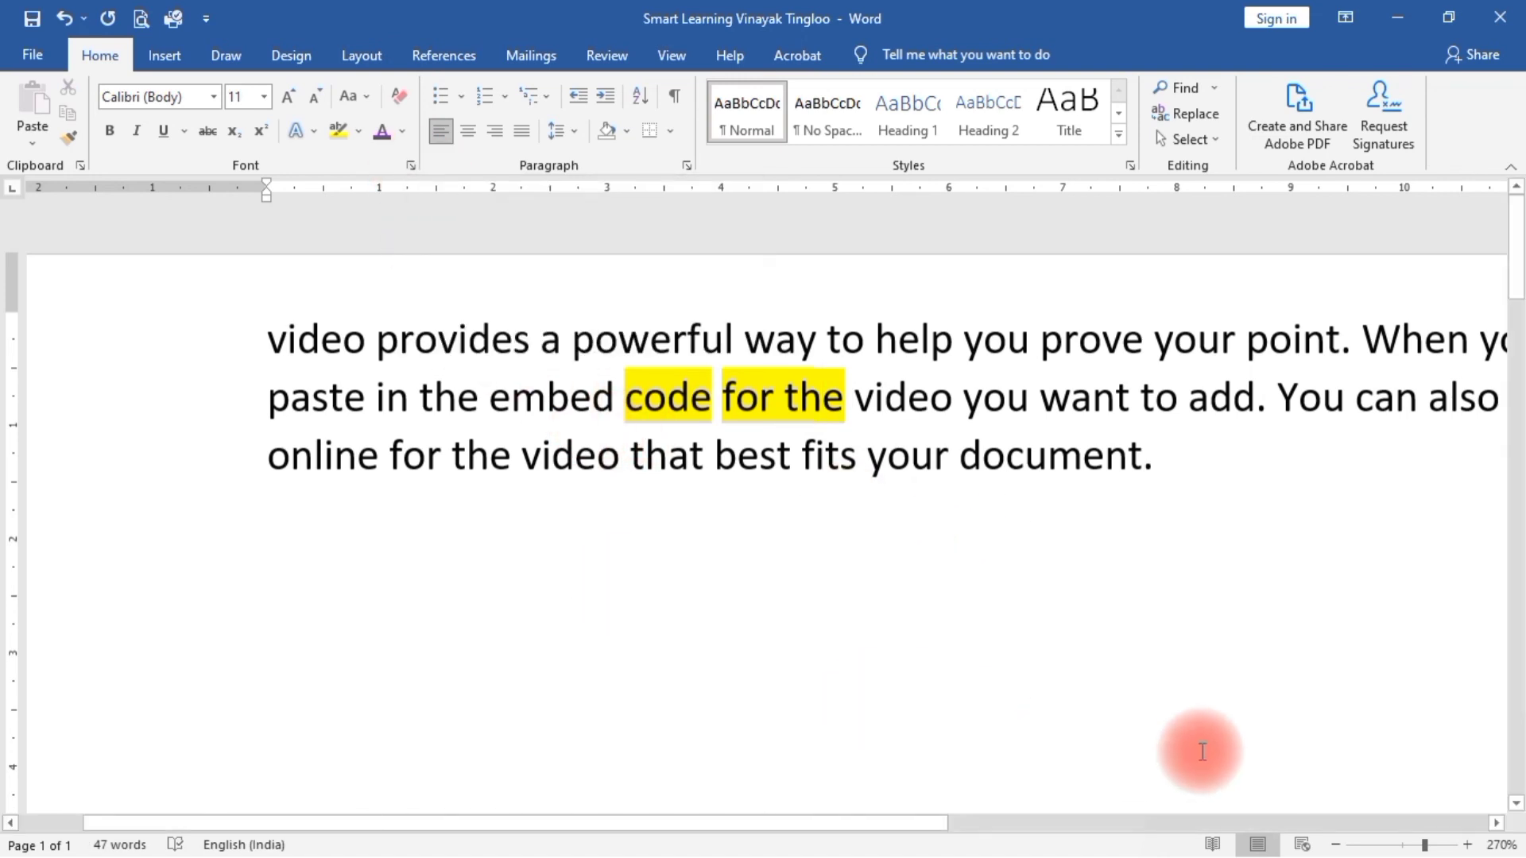
# Step: Magnify the screen to examine the Font dialog, return to 100% magnification, and close the dialog without changes
pyautogui.press('super+plus')
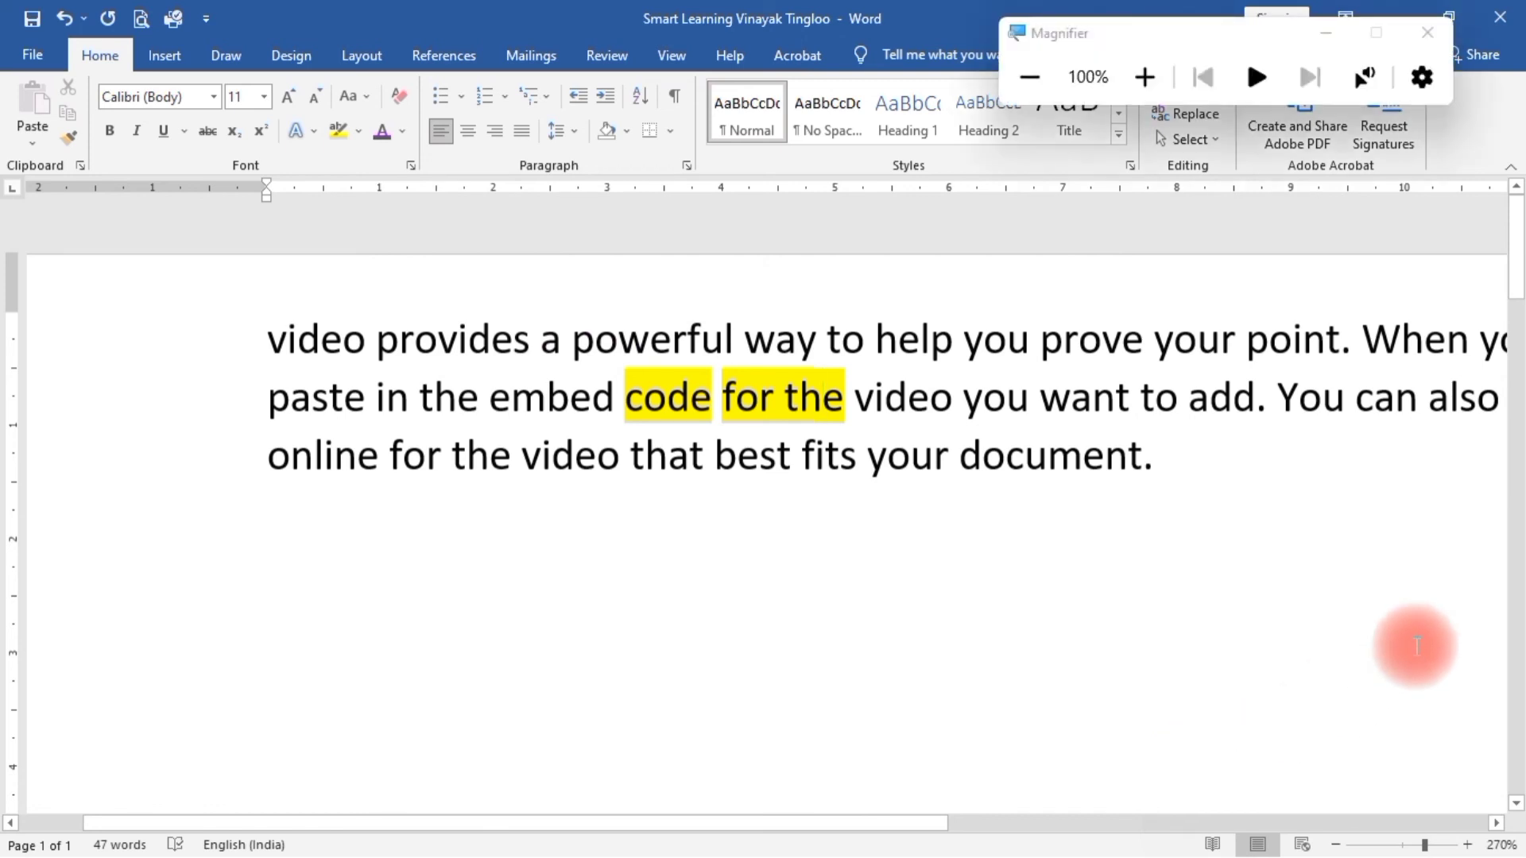
pyautogui.press('super+plus')
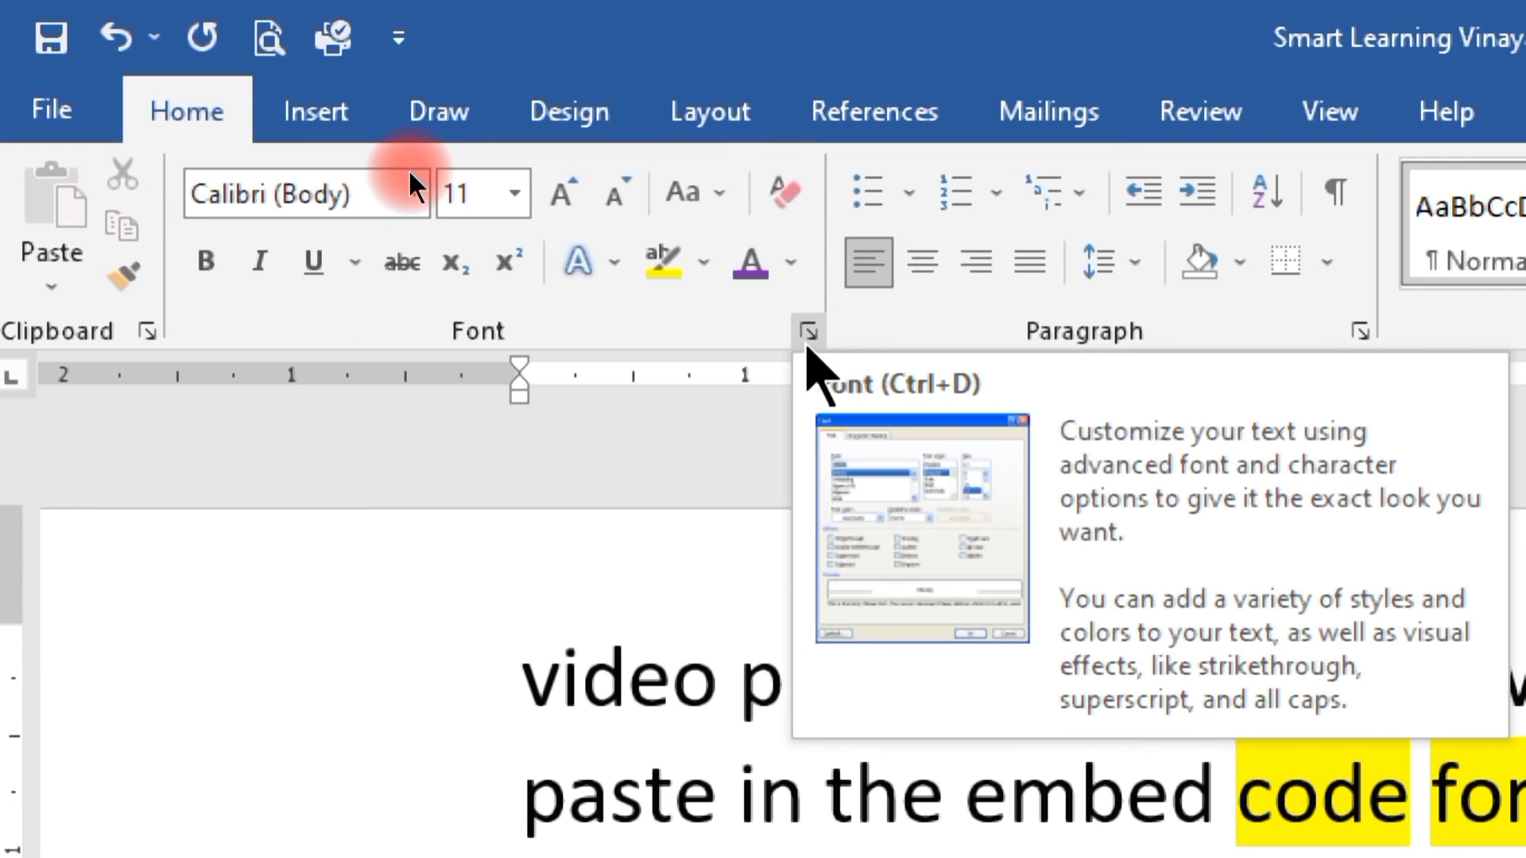
pyautogui.click(808, 332)
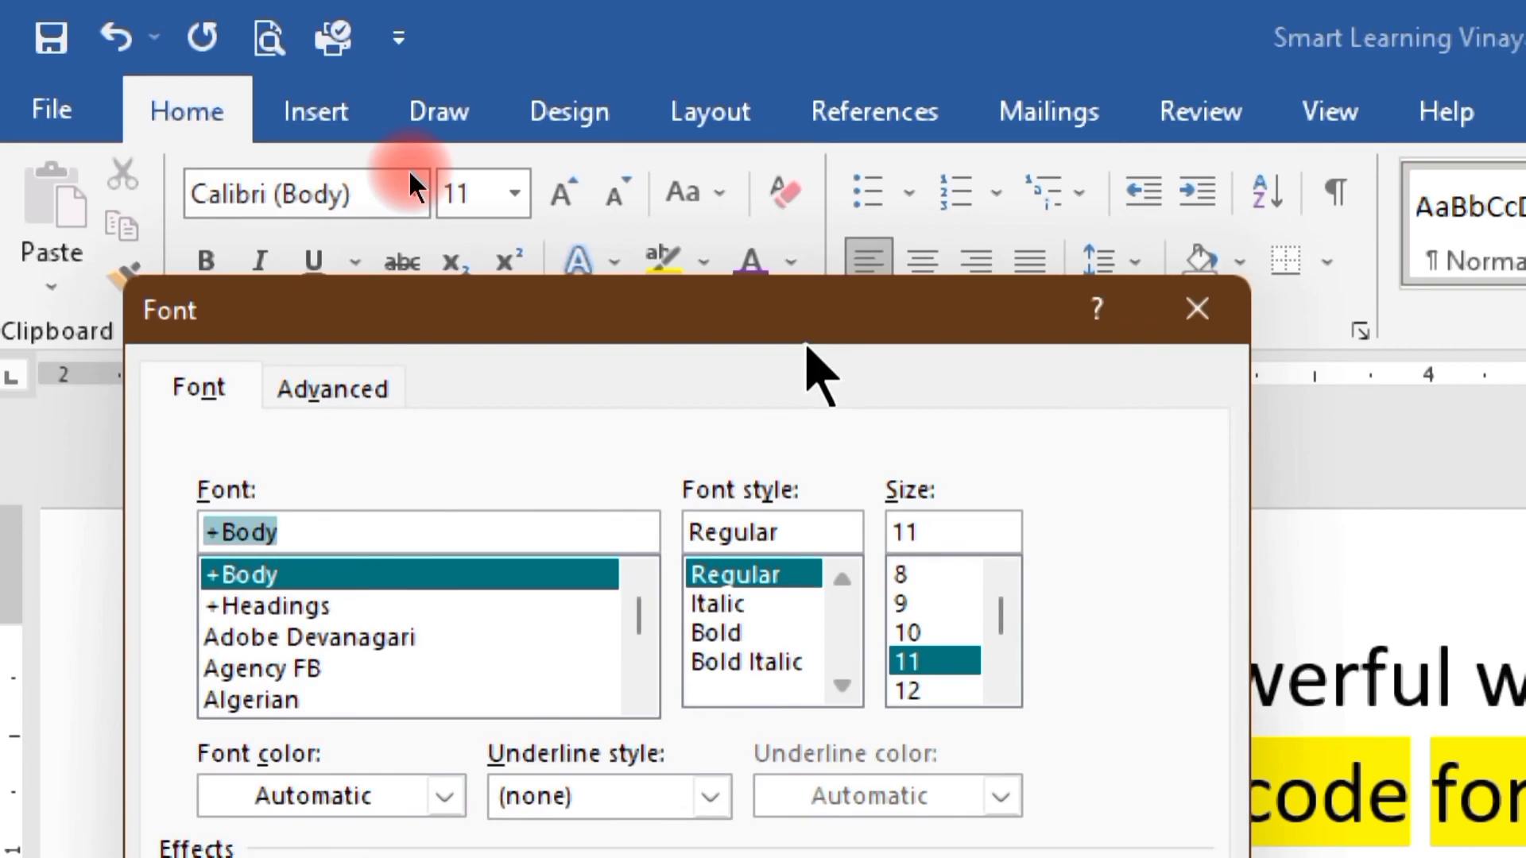
pyautogui.press('super+minus')
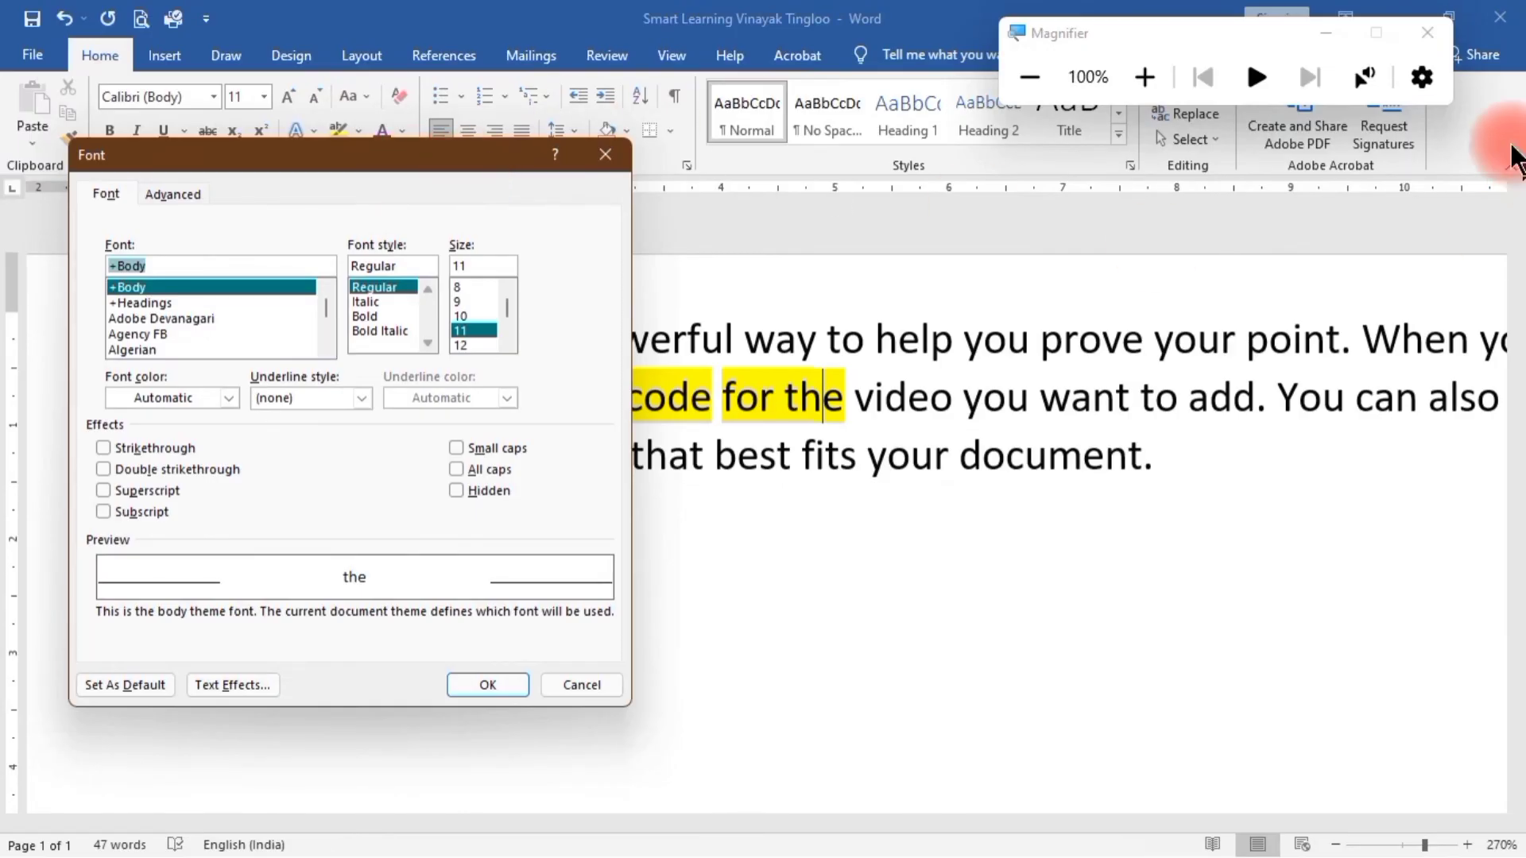
pyautogui.click(1427, 33)
pyautogui.moveTo(207, 153); pyautogui.dragTo(696, 107)
pyautogui.click(875, 437)
pyautogui.click(127, 113)
pyautogui.click(970, 760)
pyautogui.click(704, 556)
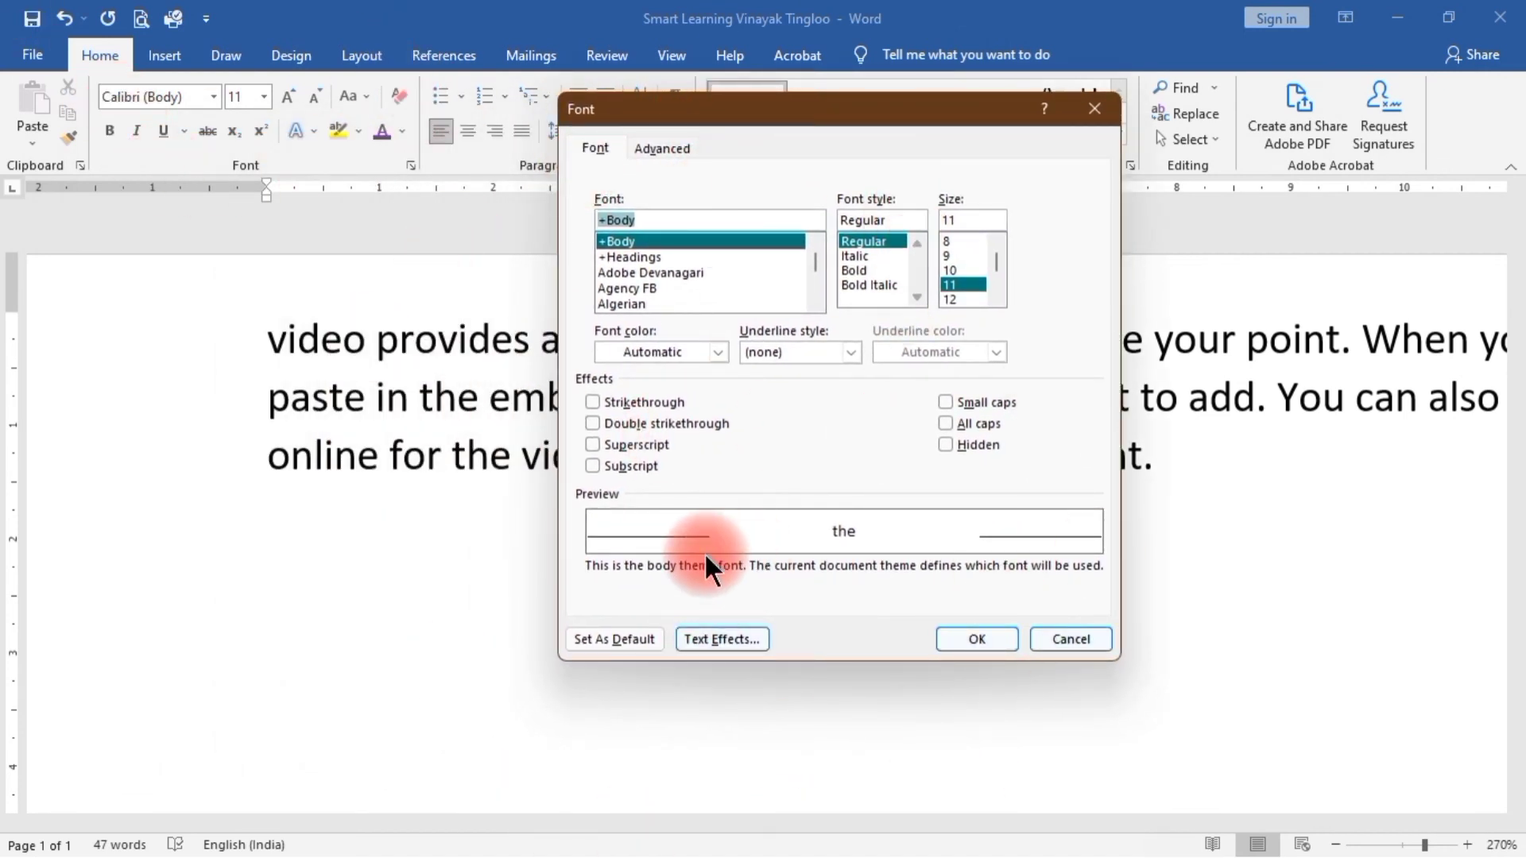
pyautogui.click(1096, 108)
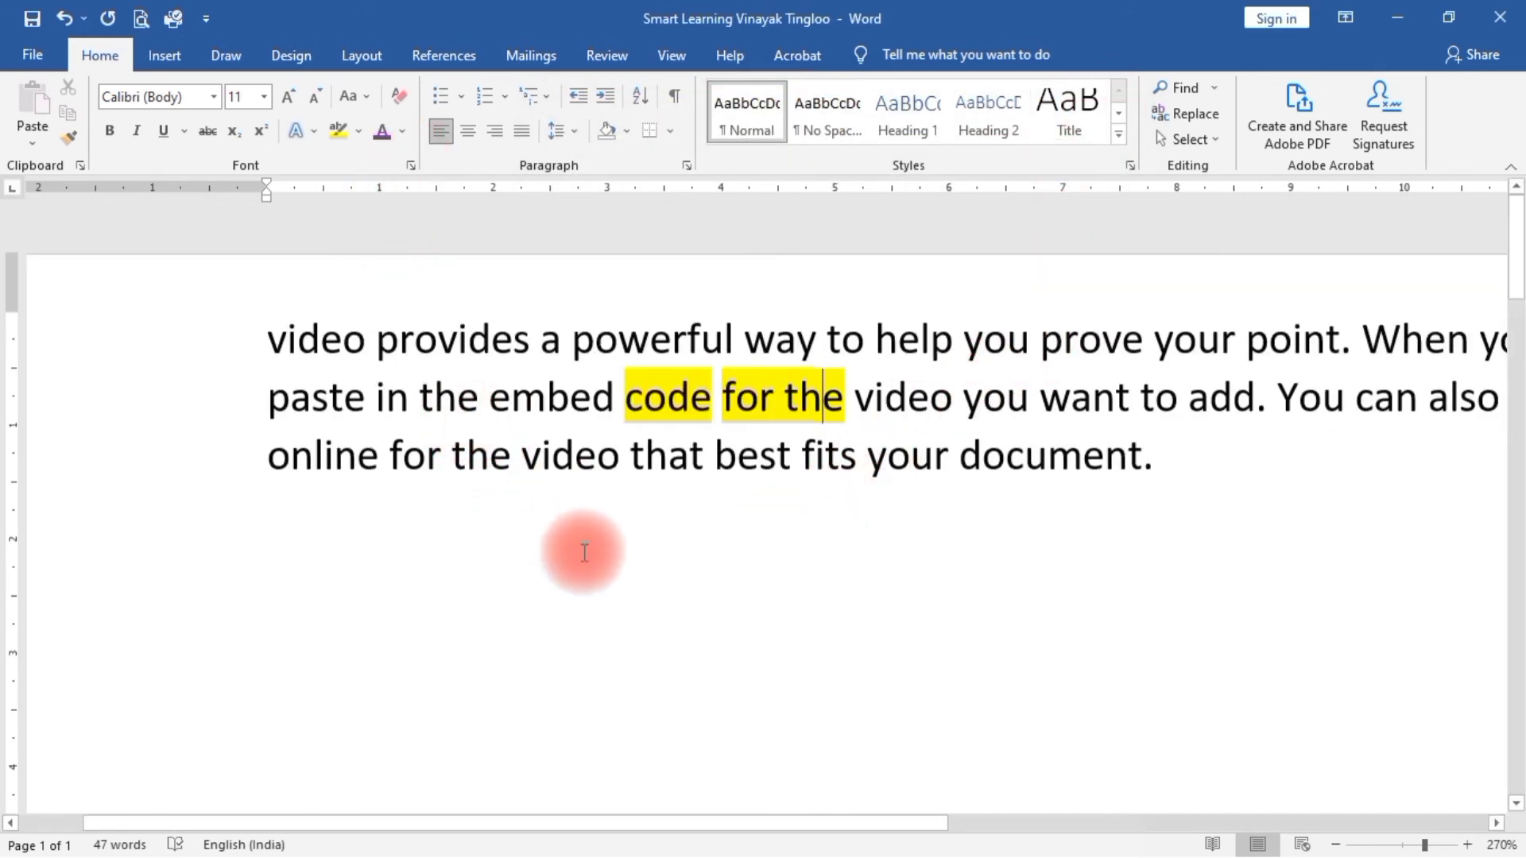
# Step: Reopen the Font dialog to review its font and effects options, and cancel it
pyautogui.hotkey('ctrl', 'd')
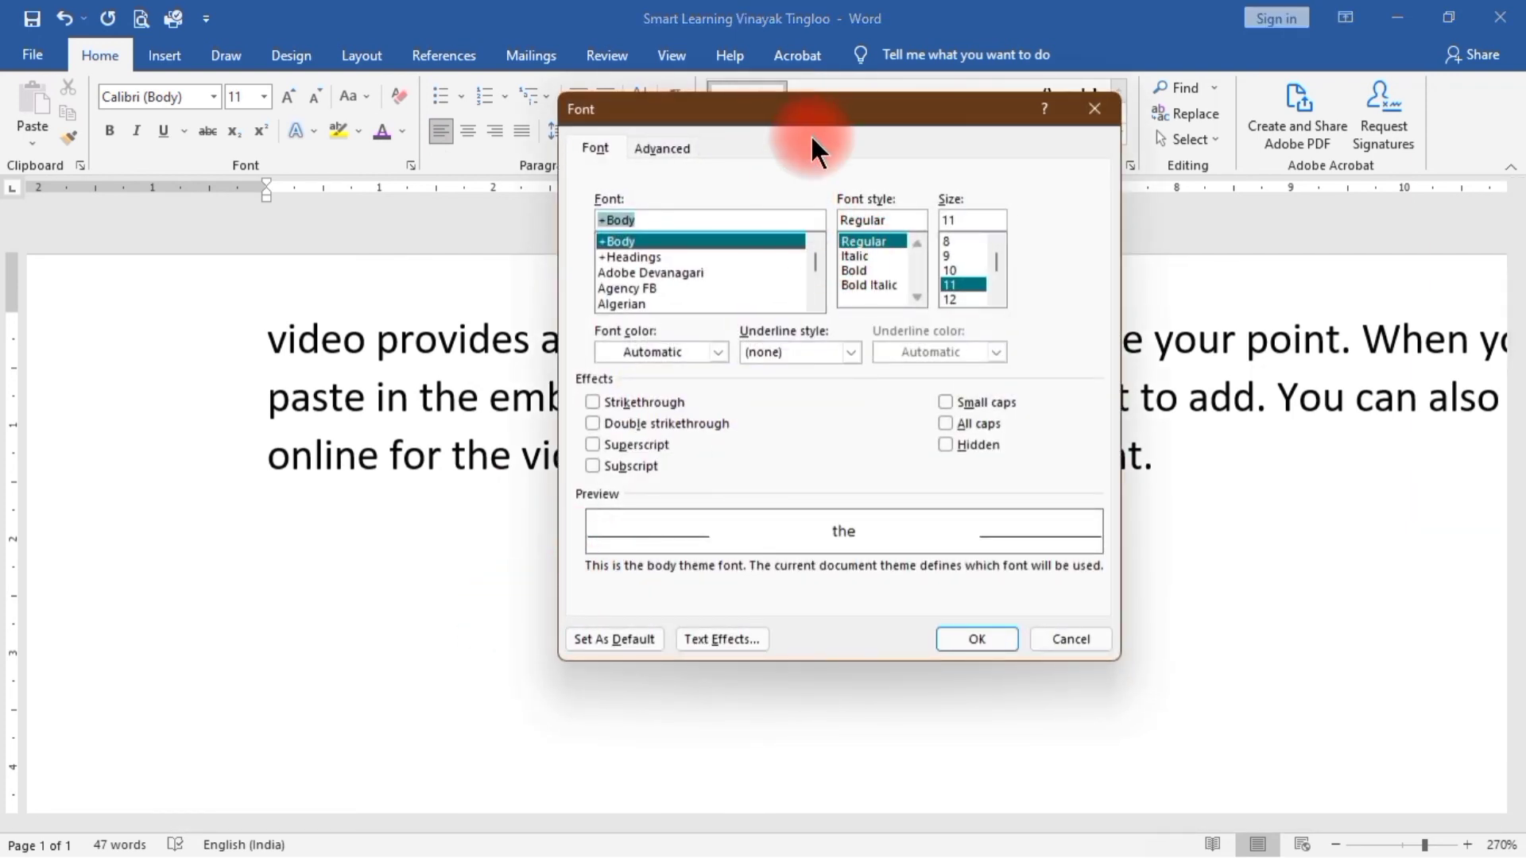
pyautogui.moveTo(815, 111); pyautogui.dragTo(617, 102)
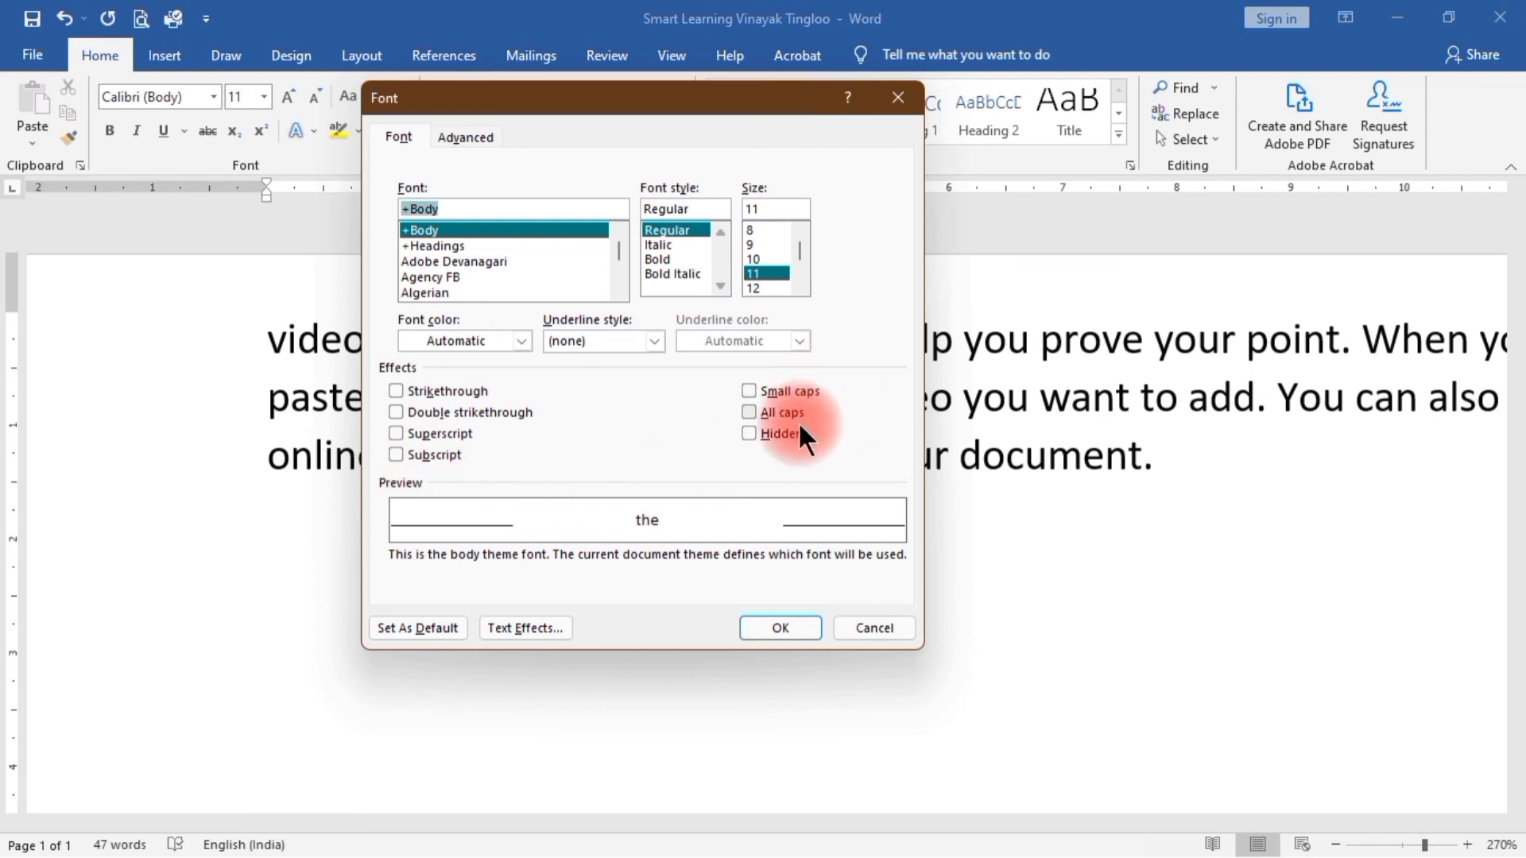
pyautogui.moveTo(653, 102); pyautogui.dragTo(269, 116)
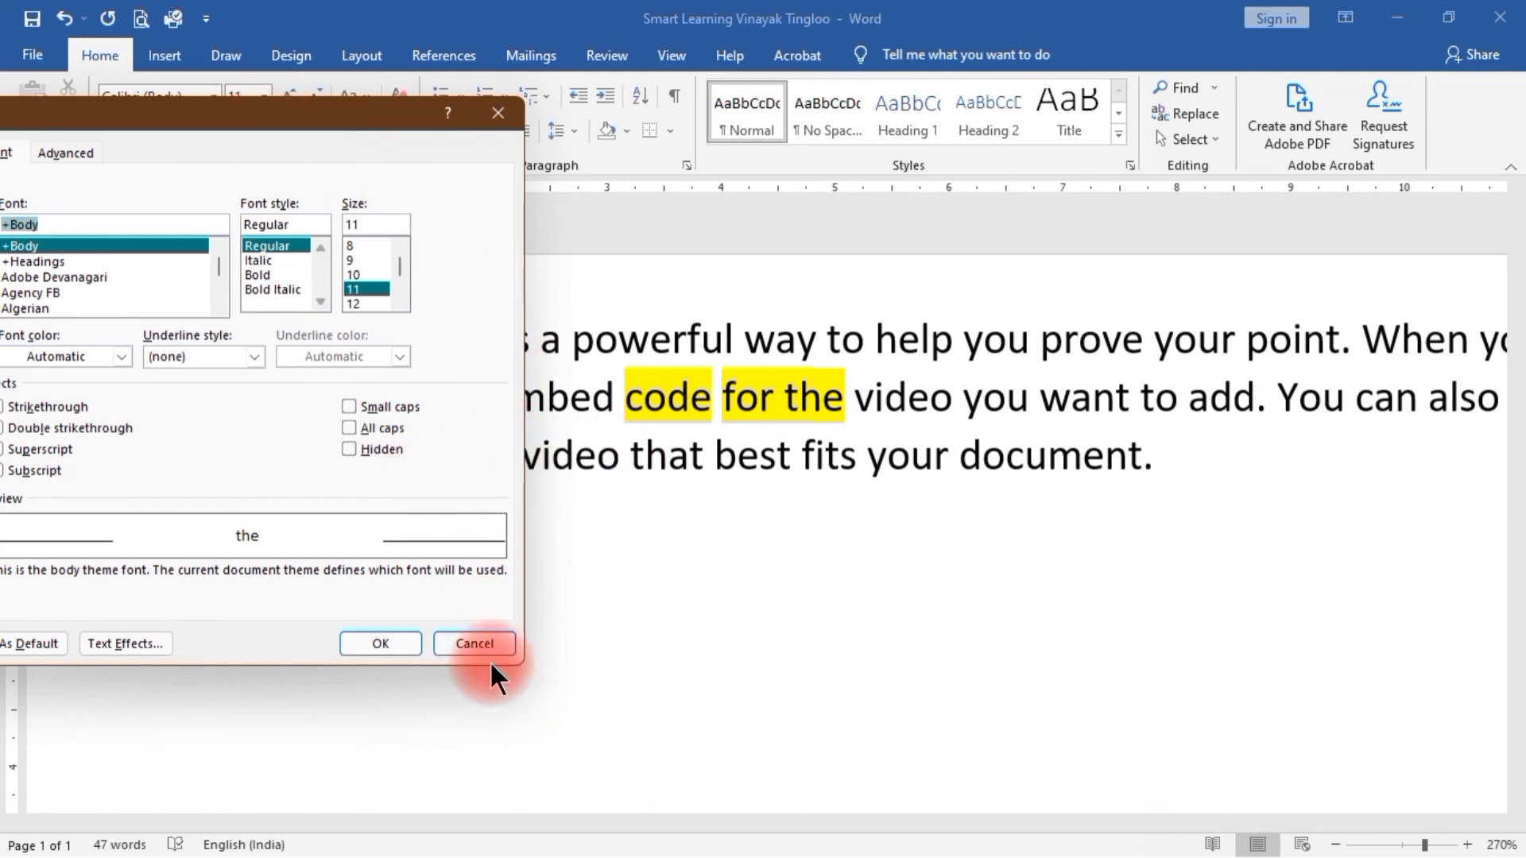
pyautogui.click(509, 645)
# Step: Apply the Hidden font effect to the word "document" at the end of the paragraph
pyautogui.doubleClick(1060, 457)
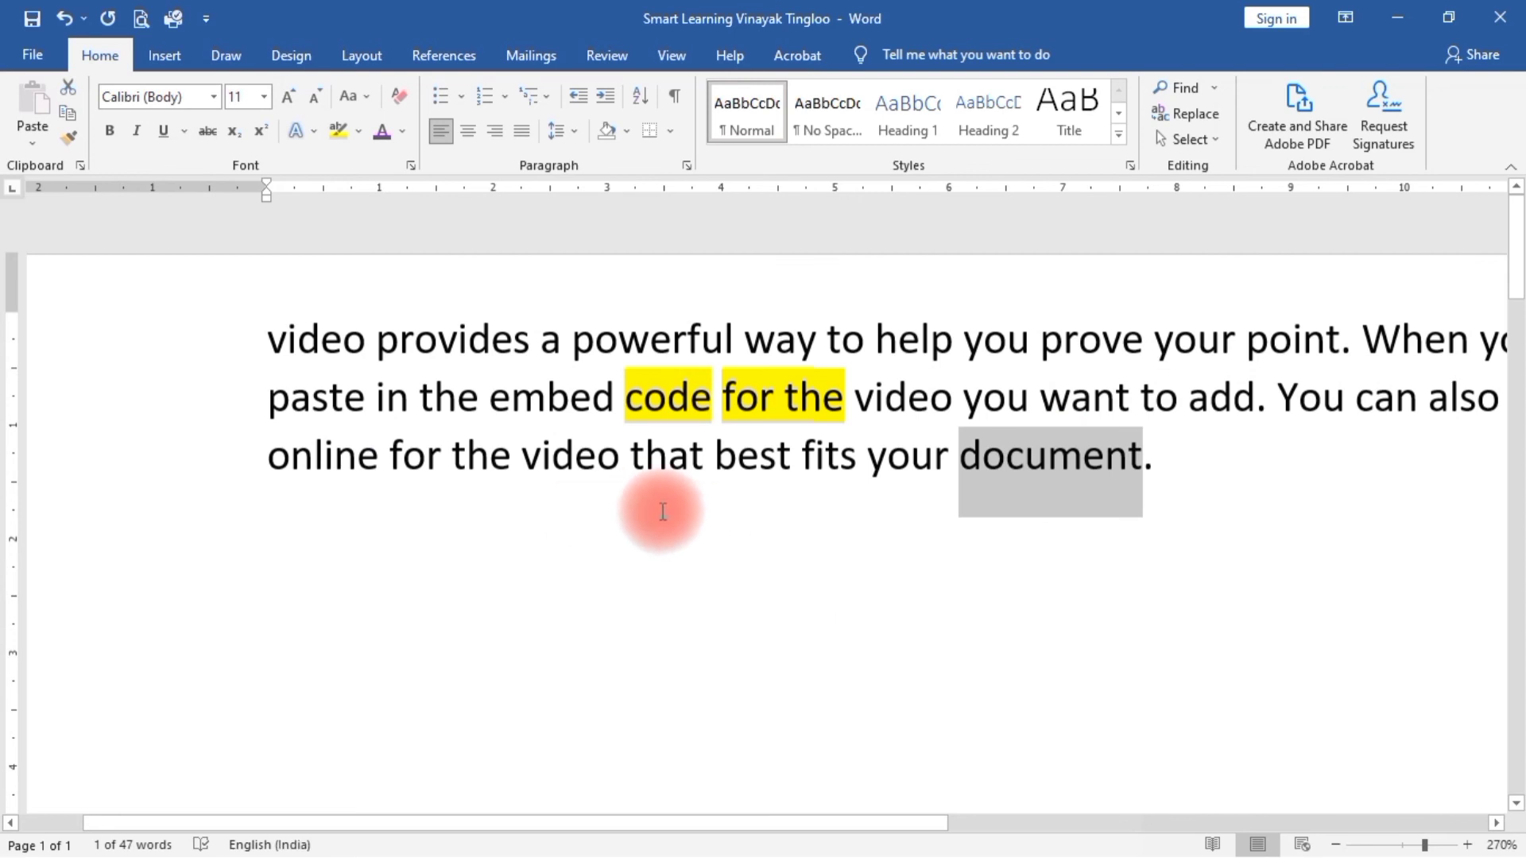
pyautogui.hotkey('ctrl', 'd')
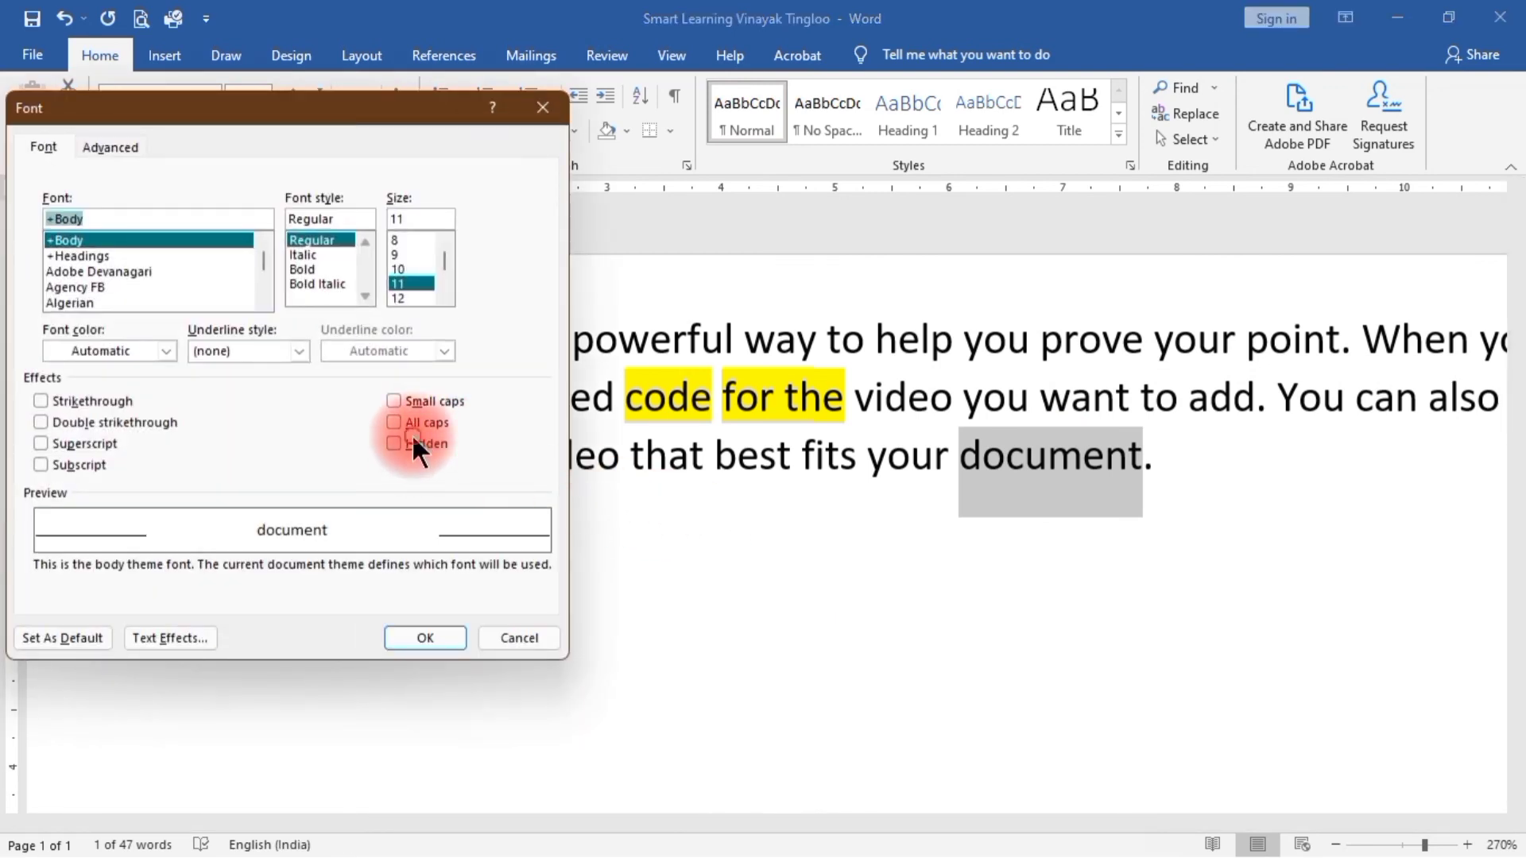
pyautogui.click(413, 442)
pyautogui.click(444, 633)
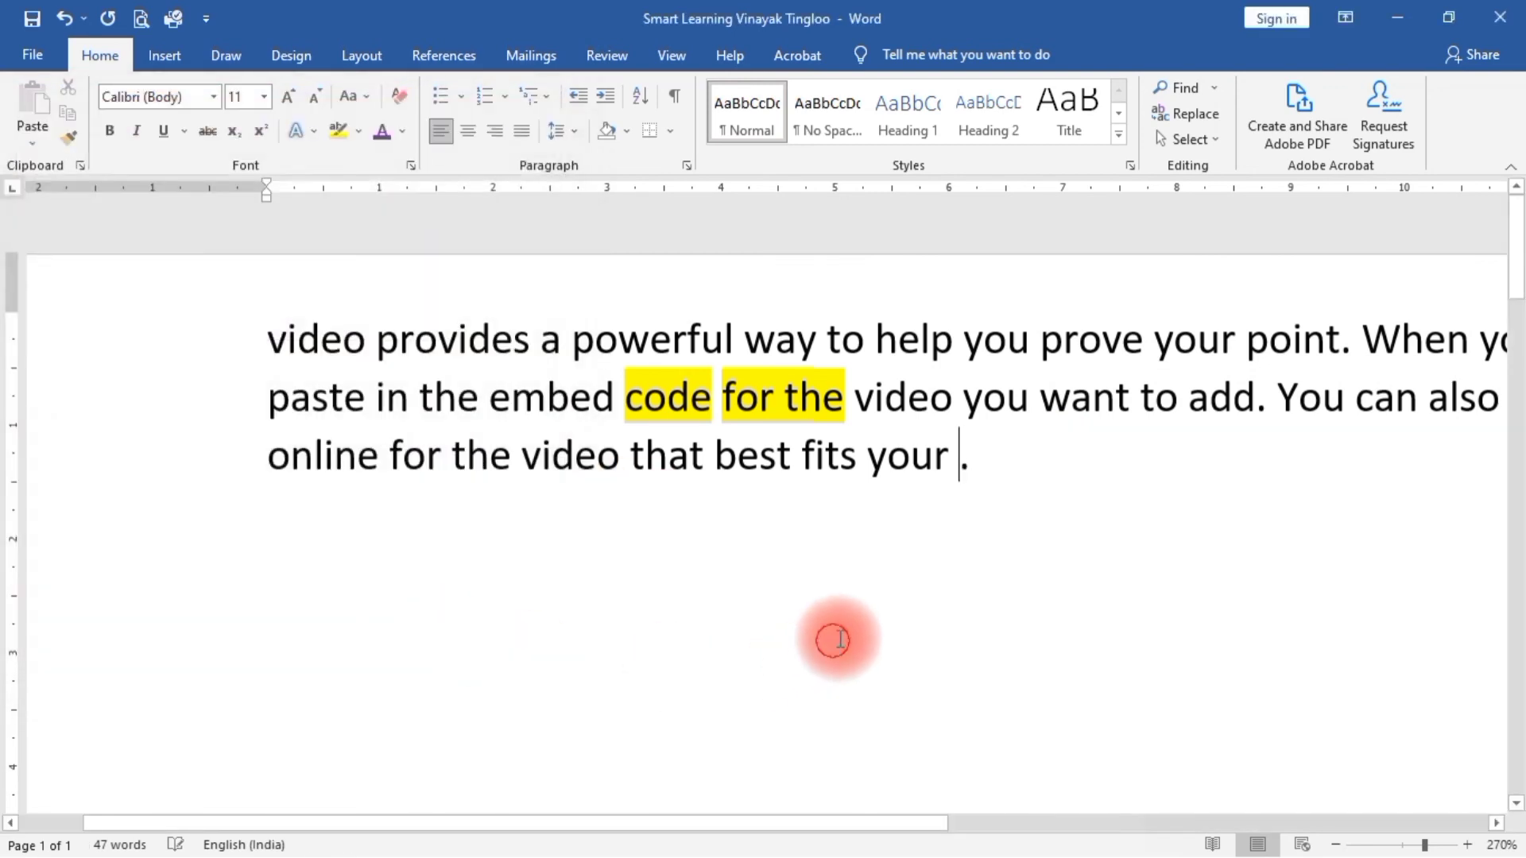
pyautogui.click(922, 545)
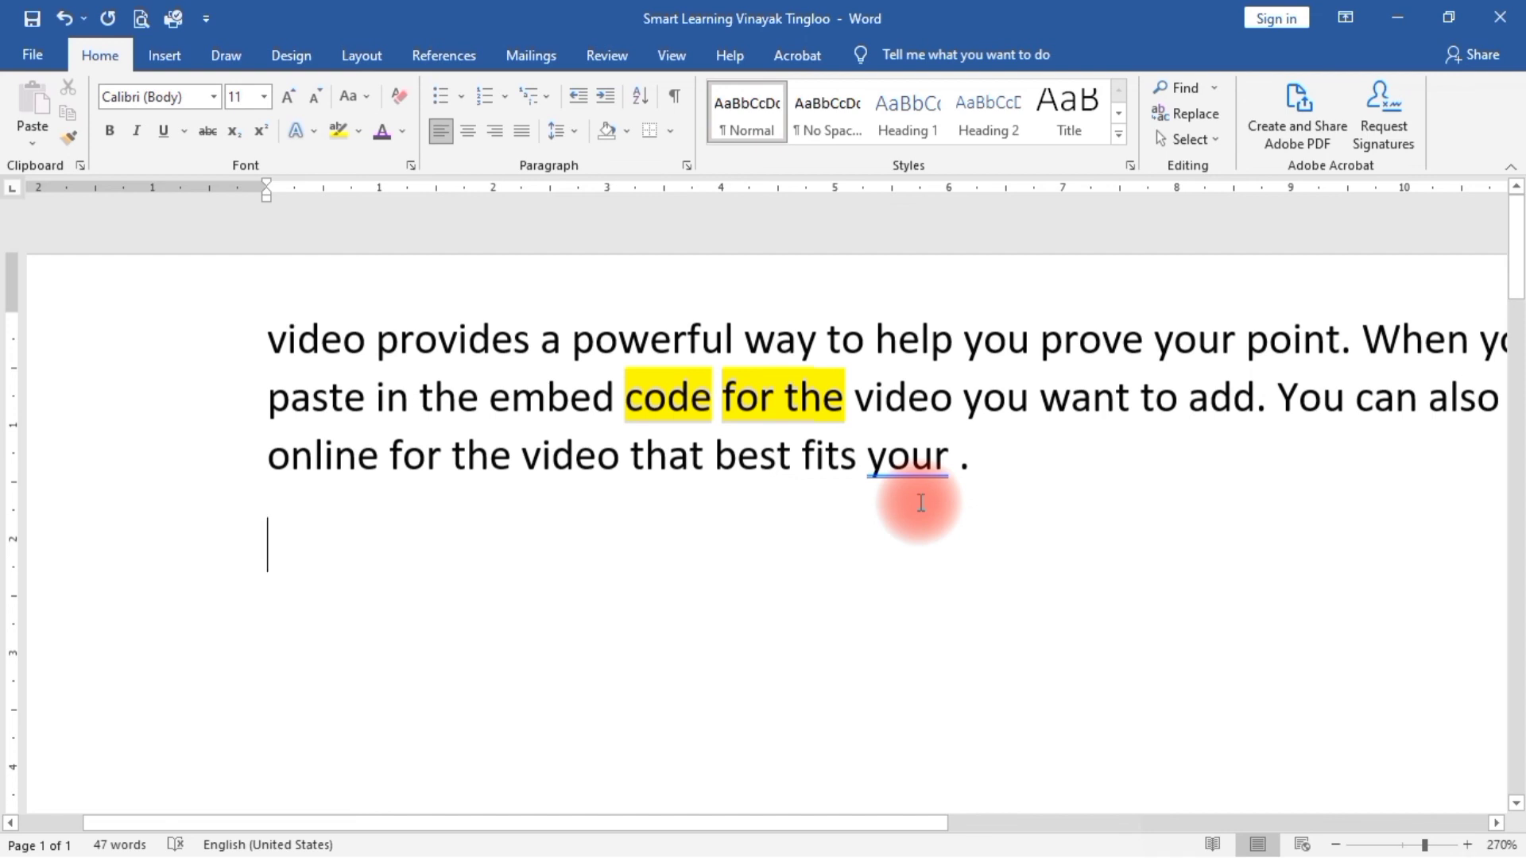
# Step: Turn off the Hidden font effect for the entire paragraph
pyautogui.moveTo(272, 334); pyautogui.dragTo(1112, 462)
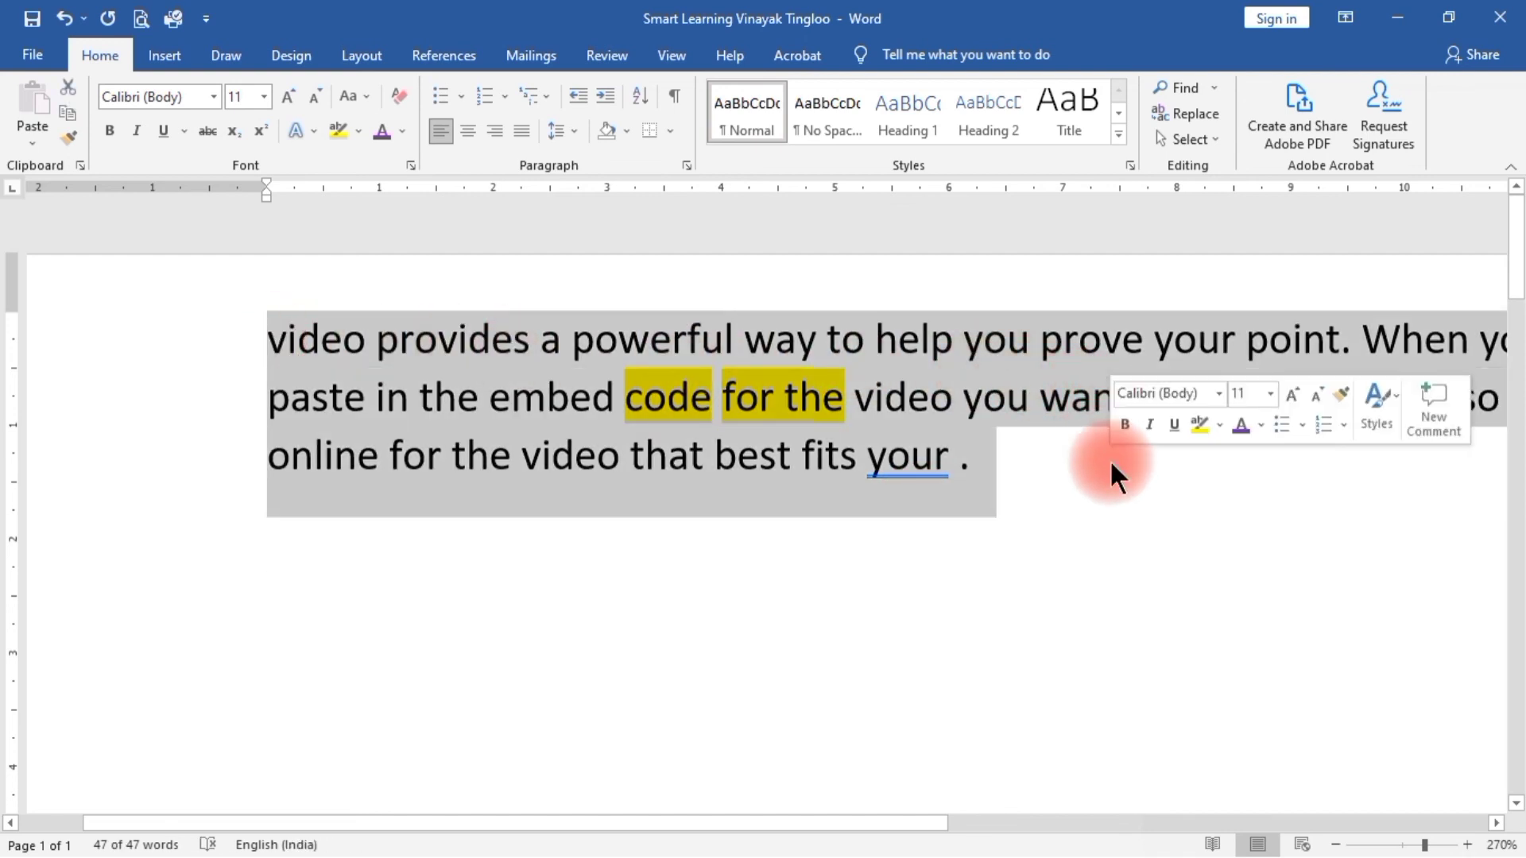
pyautogui.hotkey('ctrl', 'd')
pyautogui.click(397, 443)
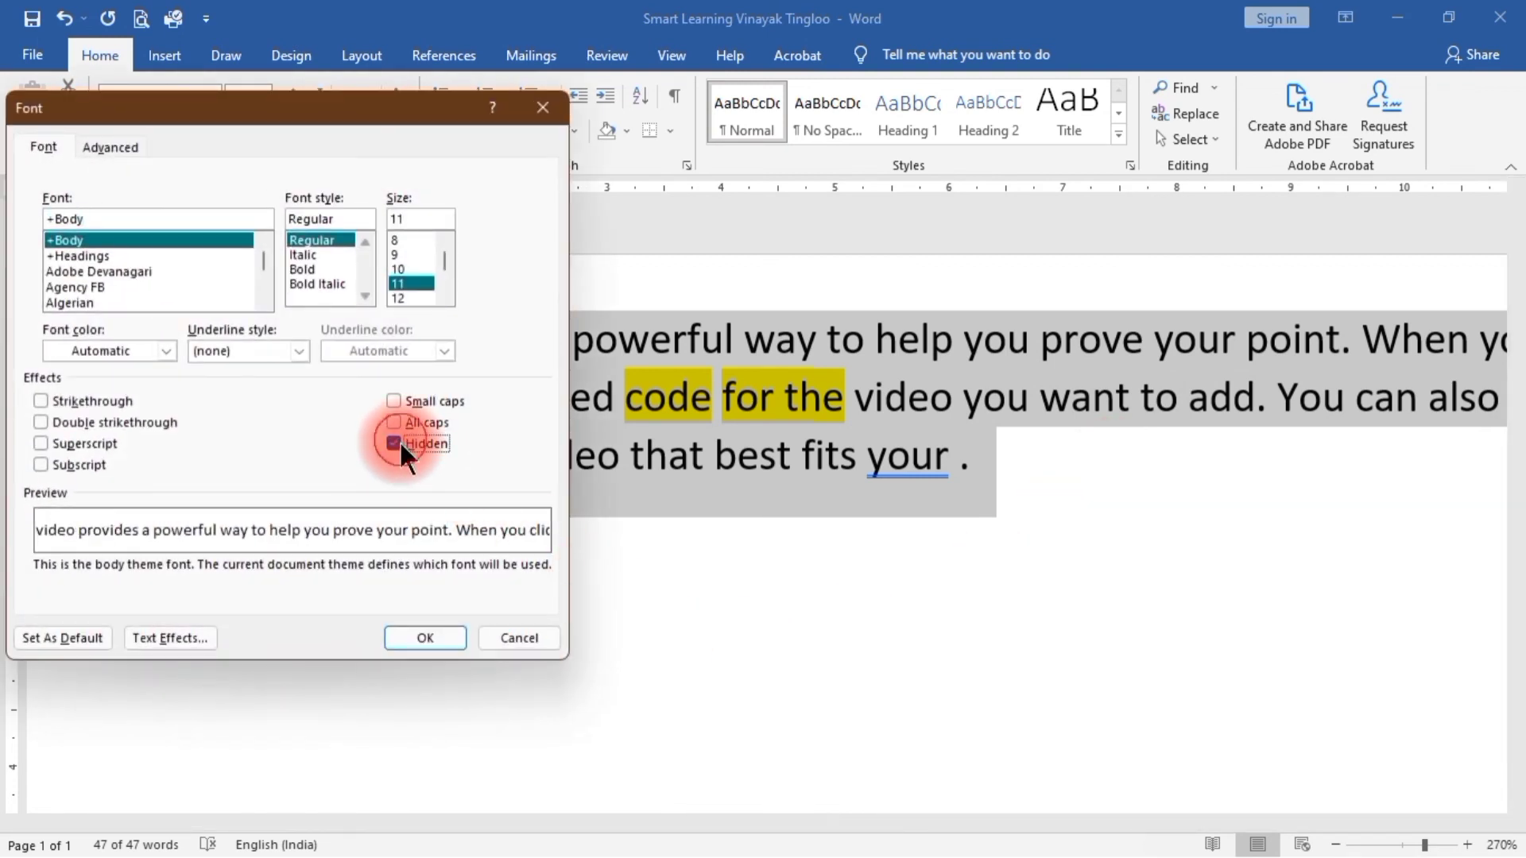
pyautogui.click(440, 640)
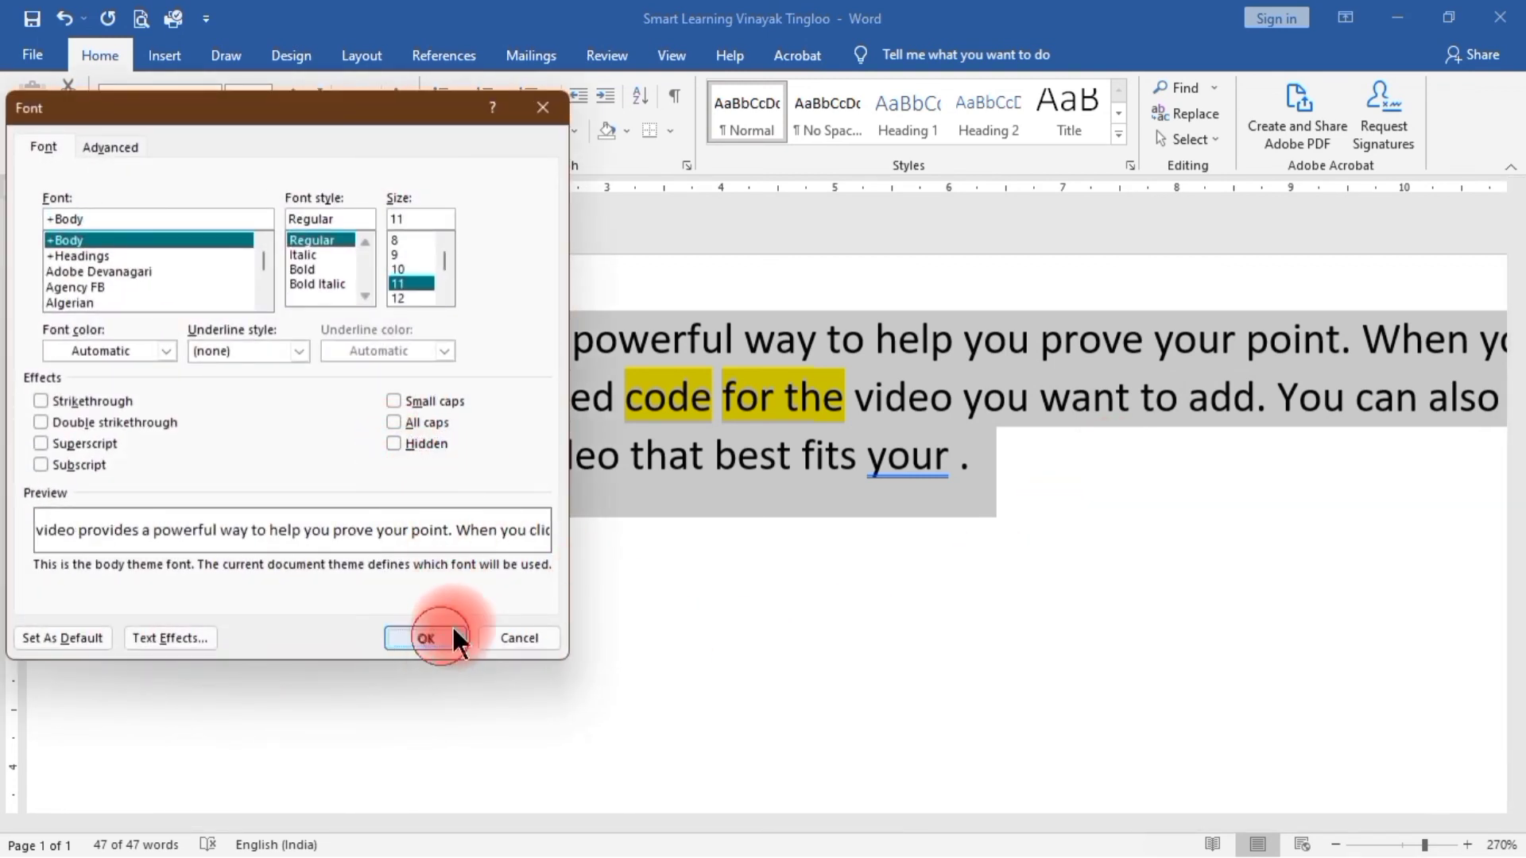
pyautogui.click(927, 586)
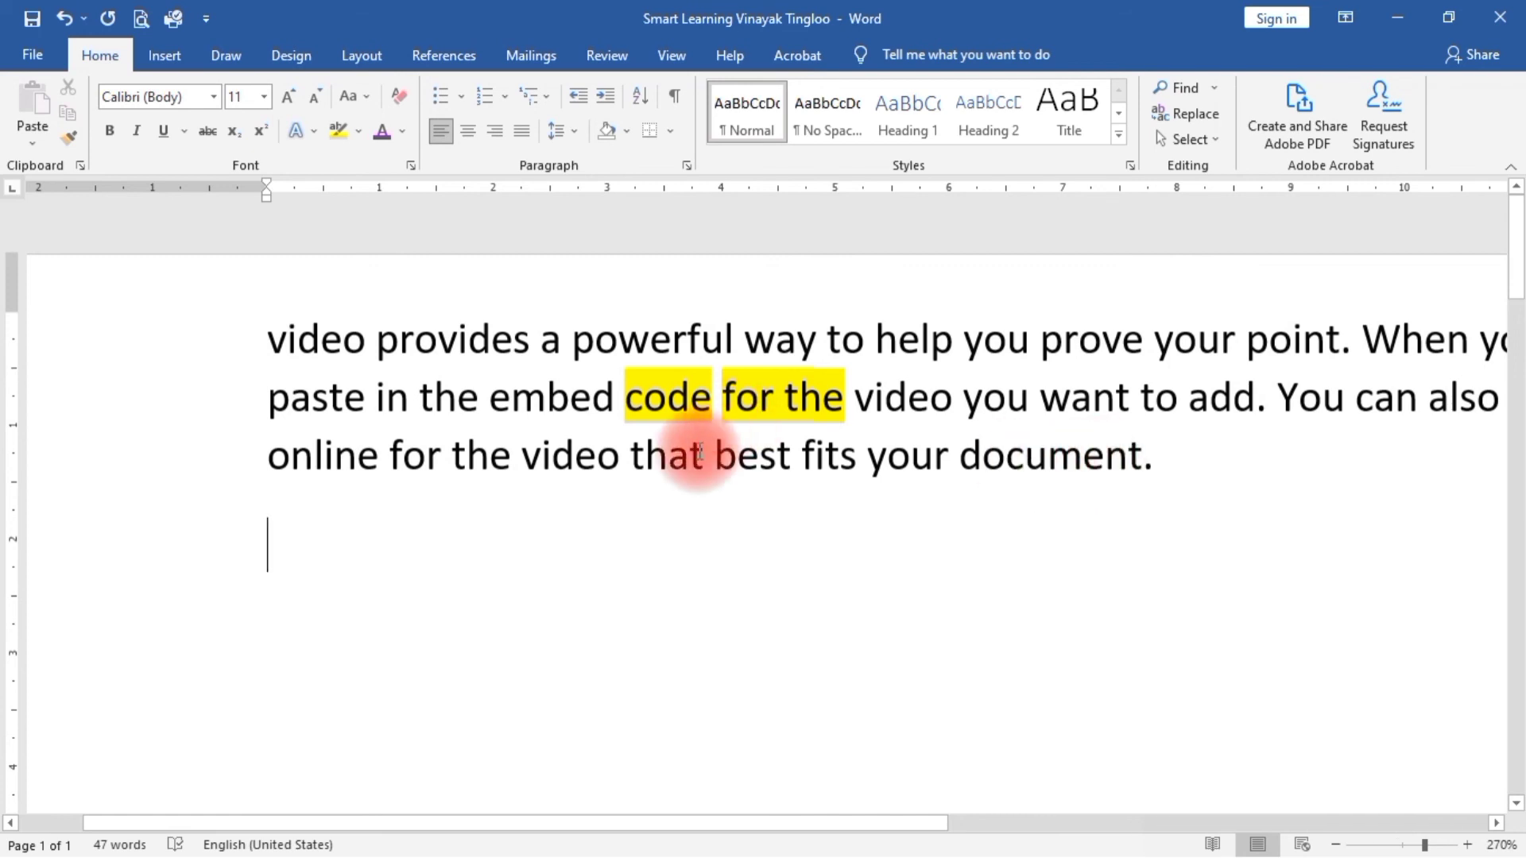
# Step: Undo the small caps effect on the paragraph
pyautogui.hotkey('ctrl', 'z')
pyautogui.hotkey('ctrl', 'z')
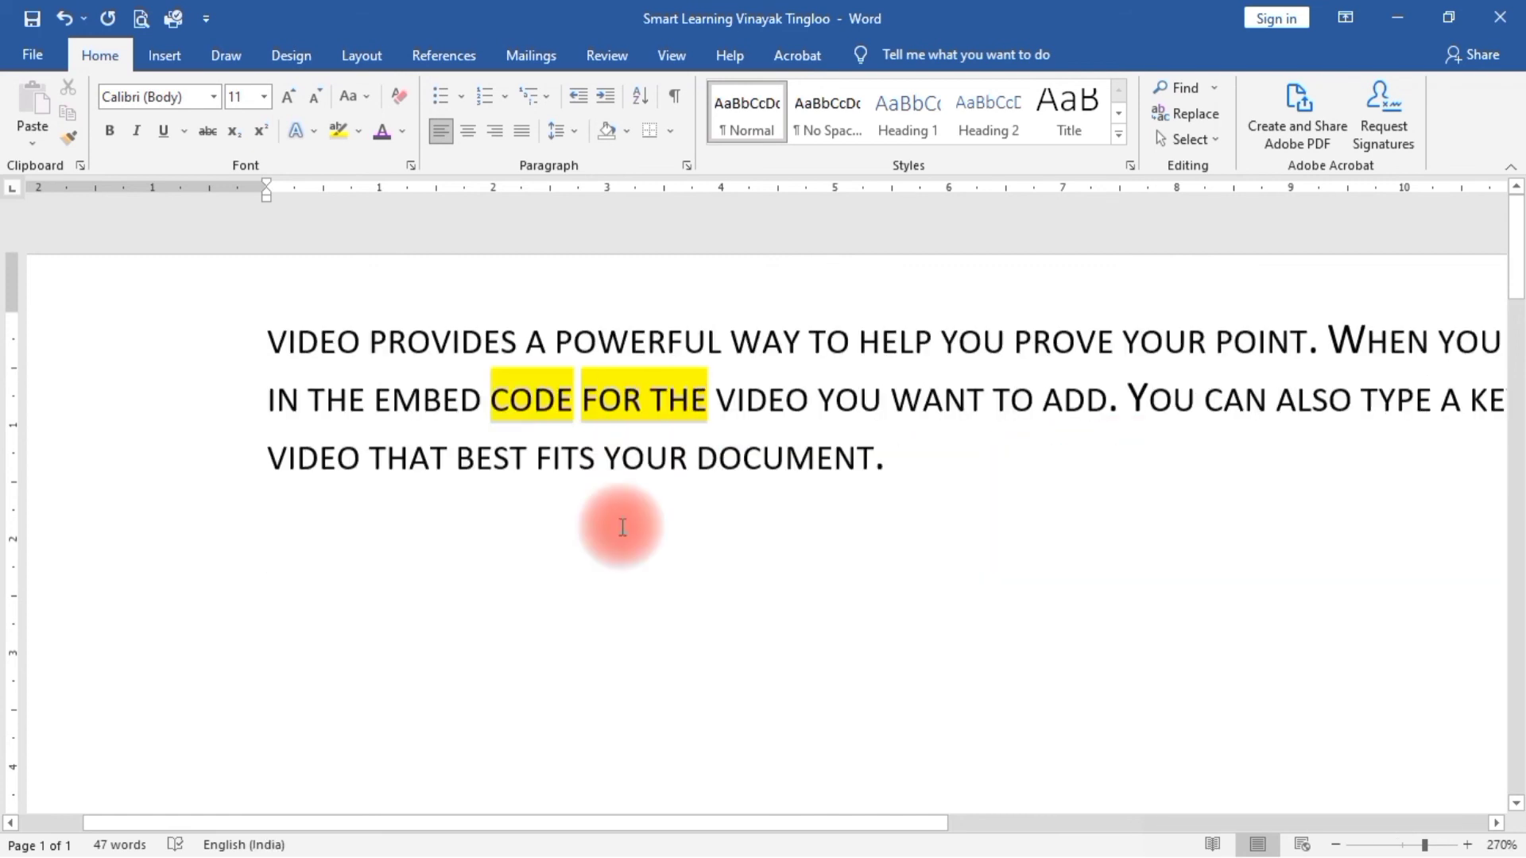
pyautogui.click(576, 514)
# Step: Apply the Small caps font effect to the letters "ovi" in the word "provides"
pyautogui.moveTo(415, 342); pyautogui.dragTo(468, 344)
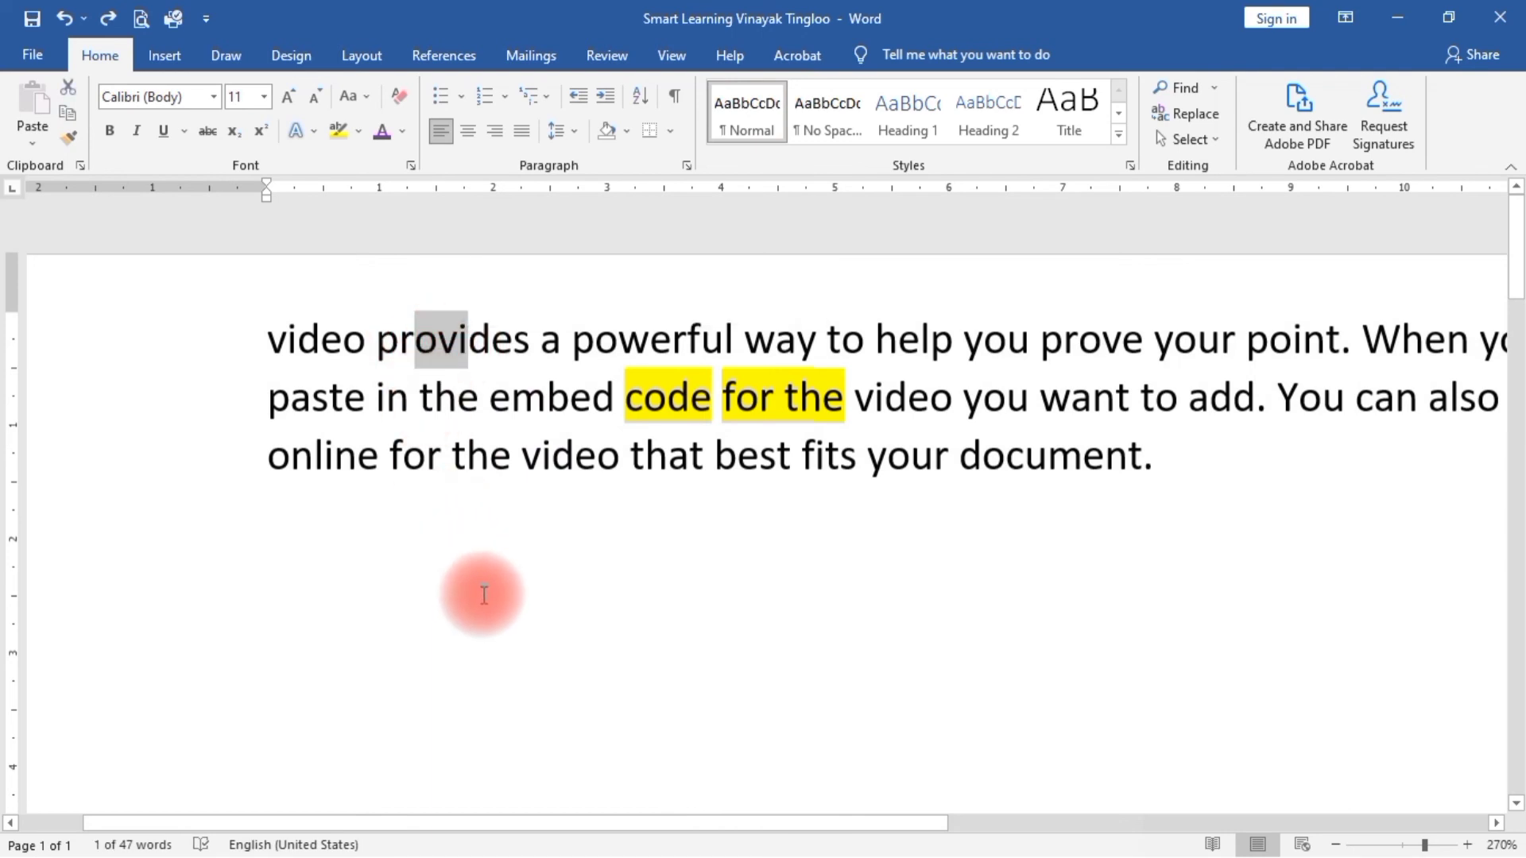
pyautogui.hotkey('ctrl', 'd')
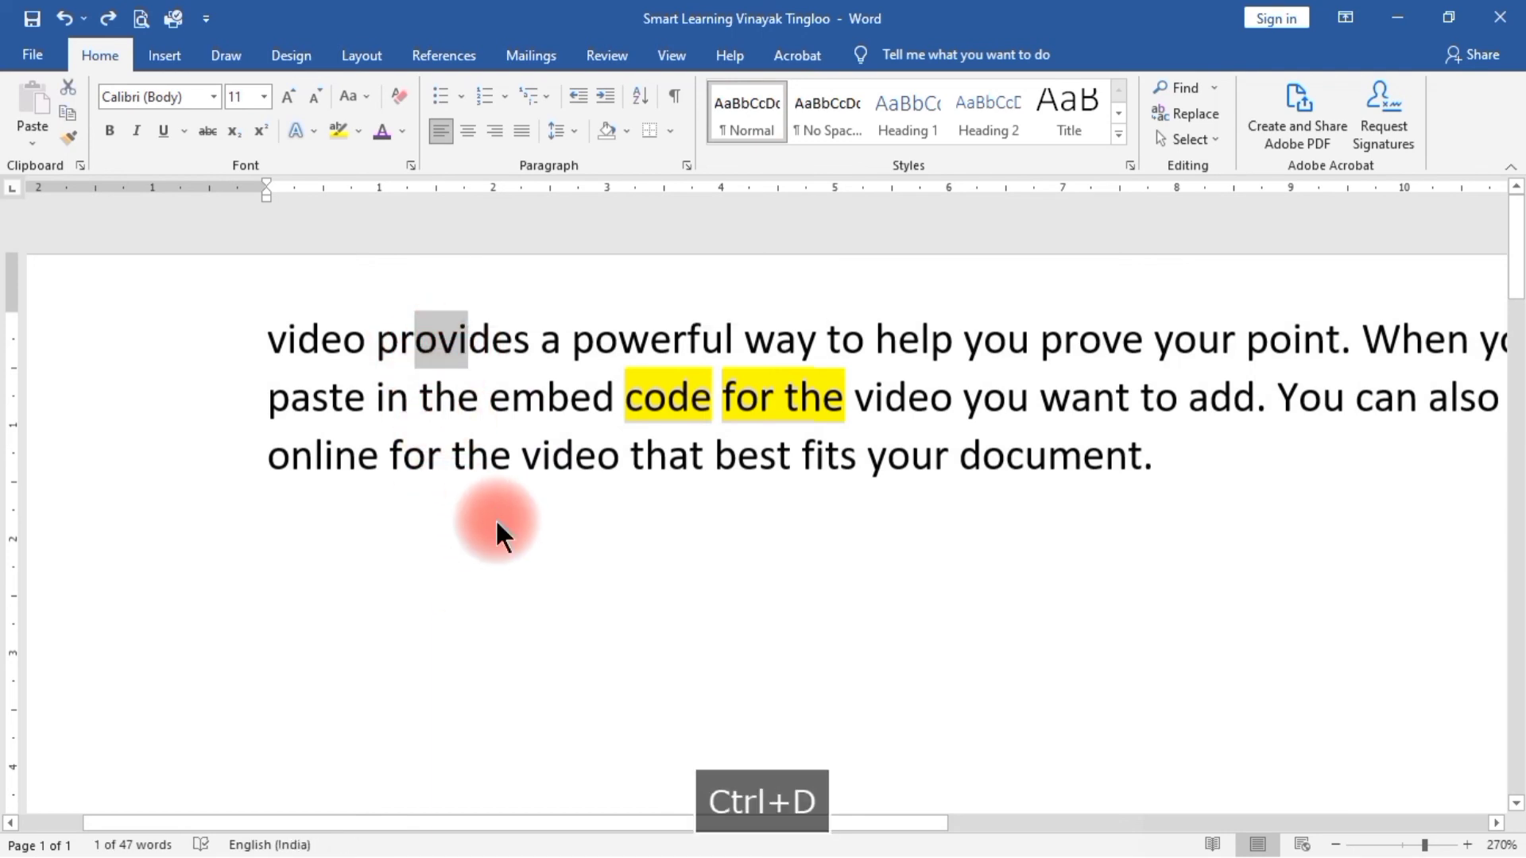
pyautogui.click(412, 398)
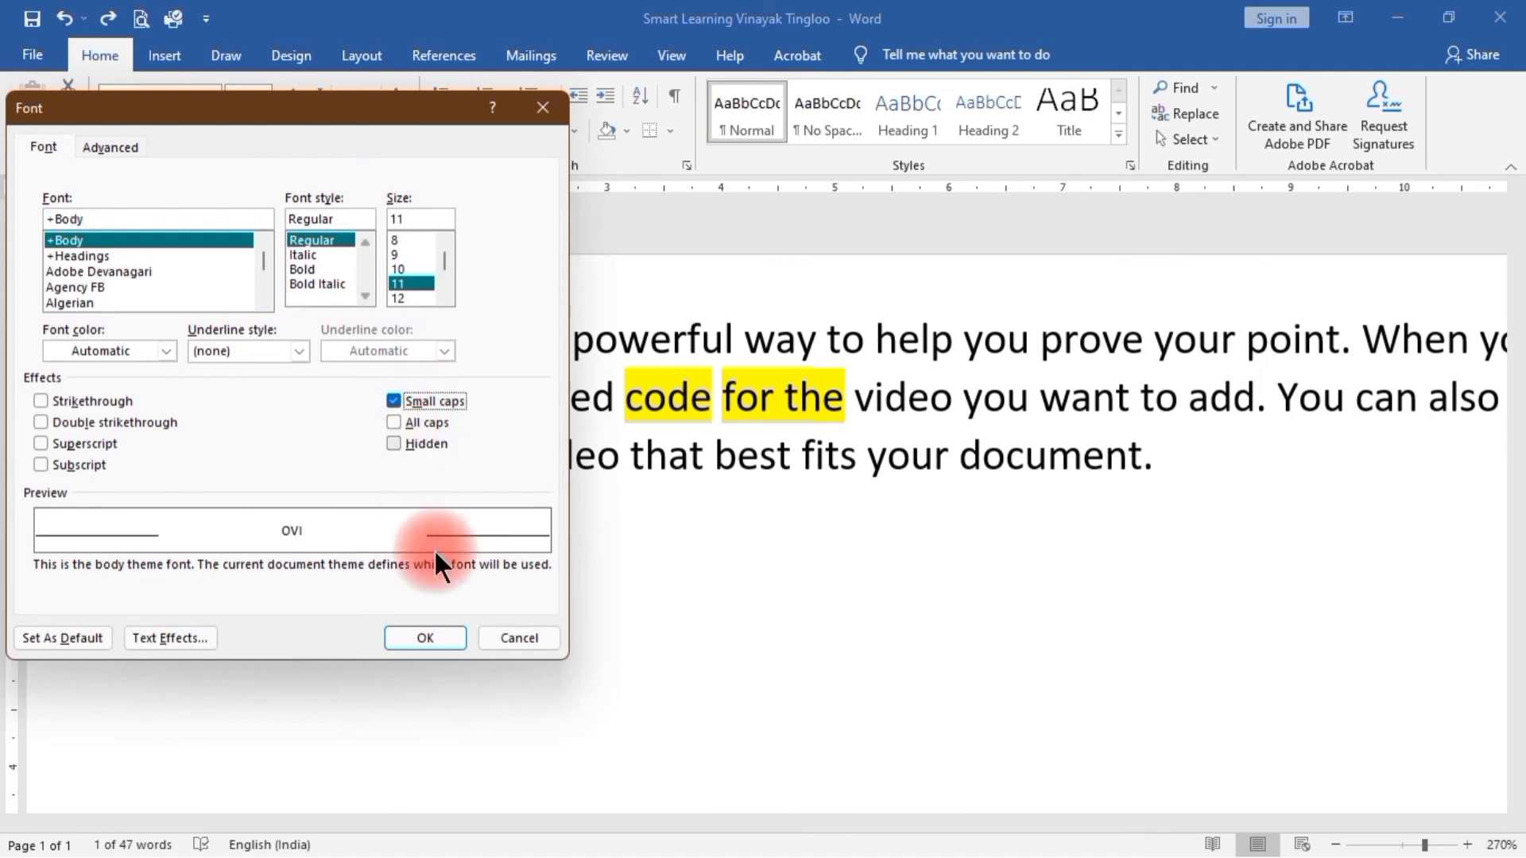
pyautogui.click(439, 624)
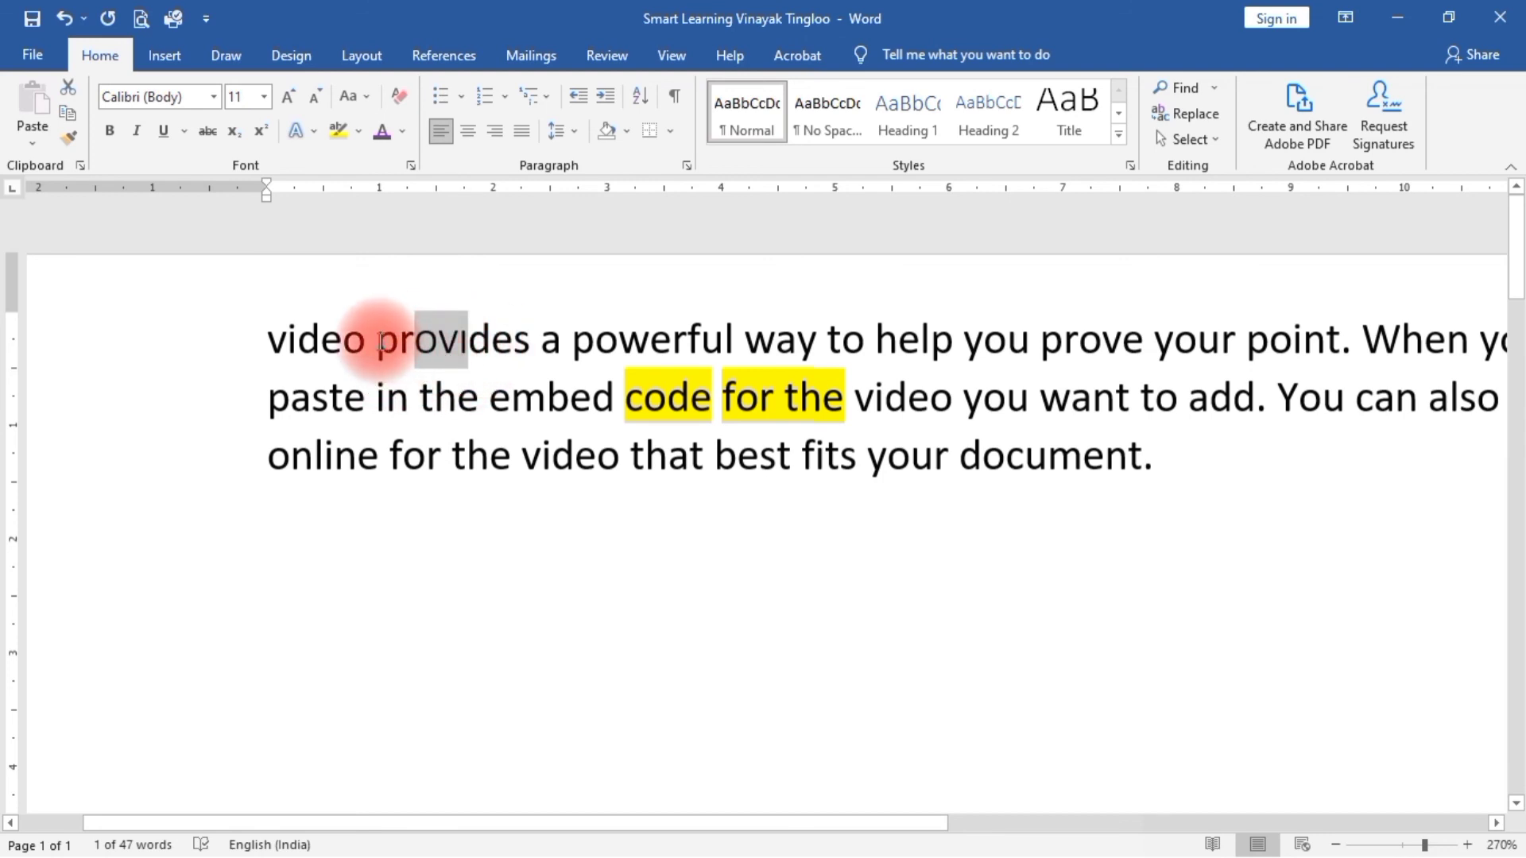
# Step: Apply the All caps effect to the letter "p" at the start of "provides"
pyautogui.moveTo(377, 340); pyautogui.dragTo(398, 340)
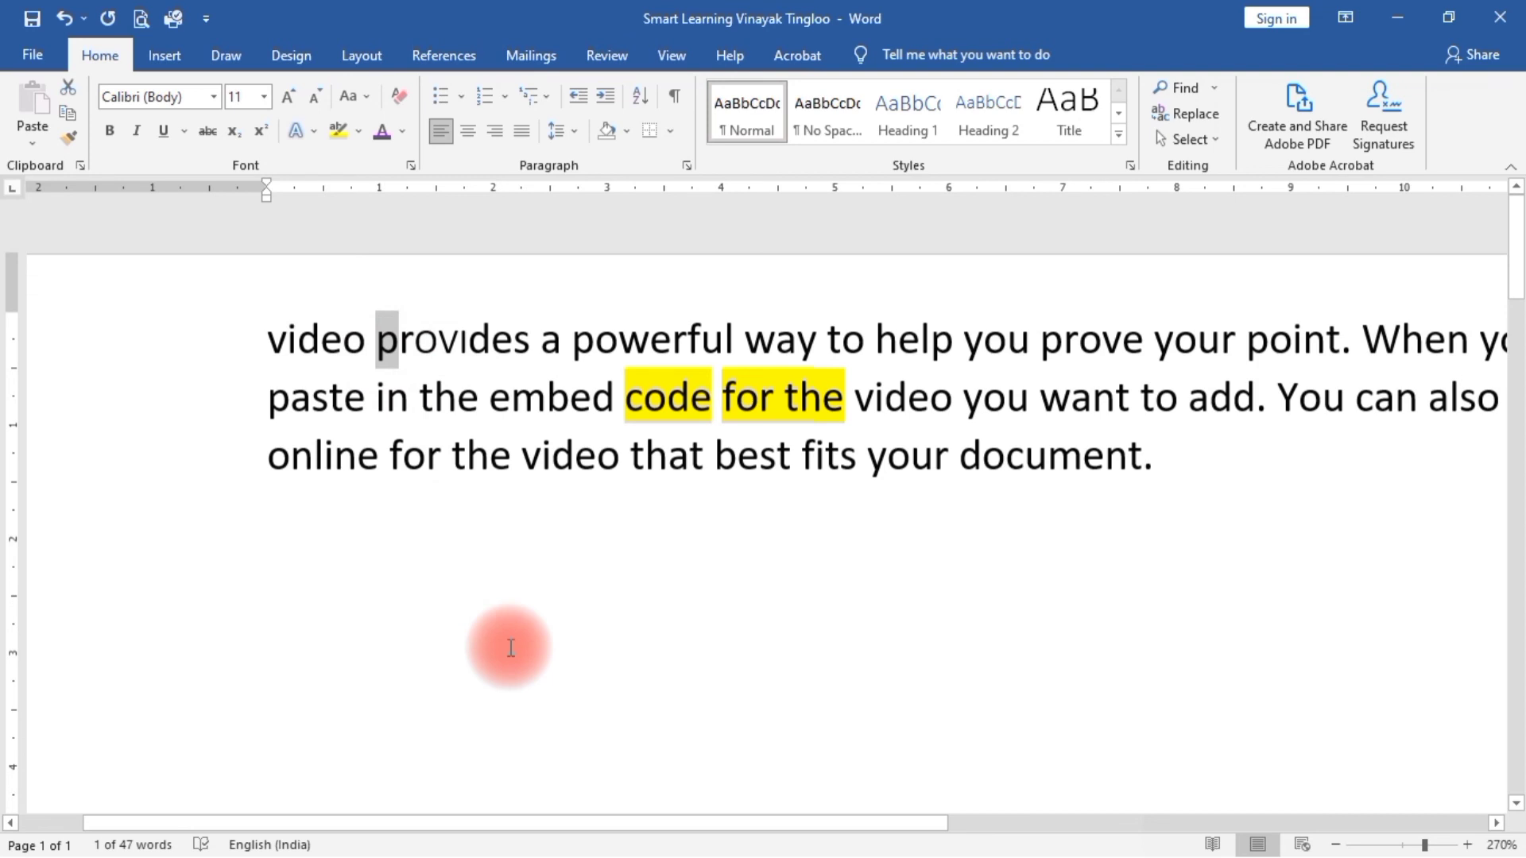
pyautogui.hotkey('ctrl', 'shift', 'a')
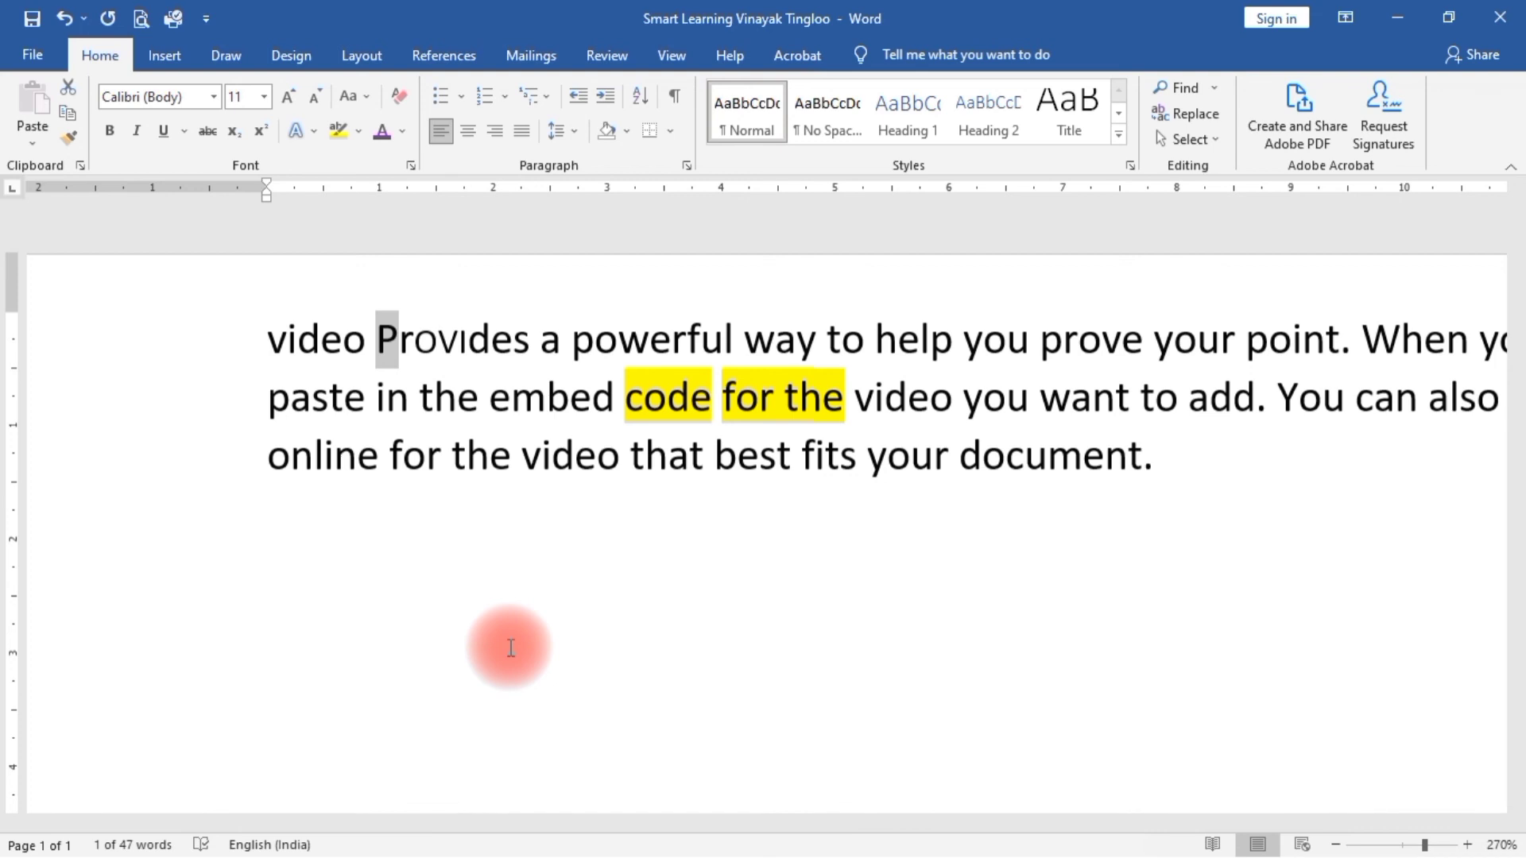
# Step: Change the letters "ovi" in "provides" from Small caps to the All caps font effect
pyautogui.scroll(20, 443, 469)
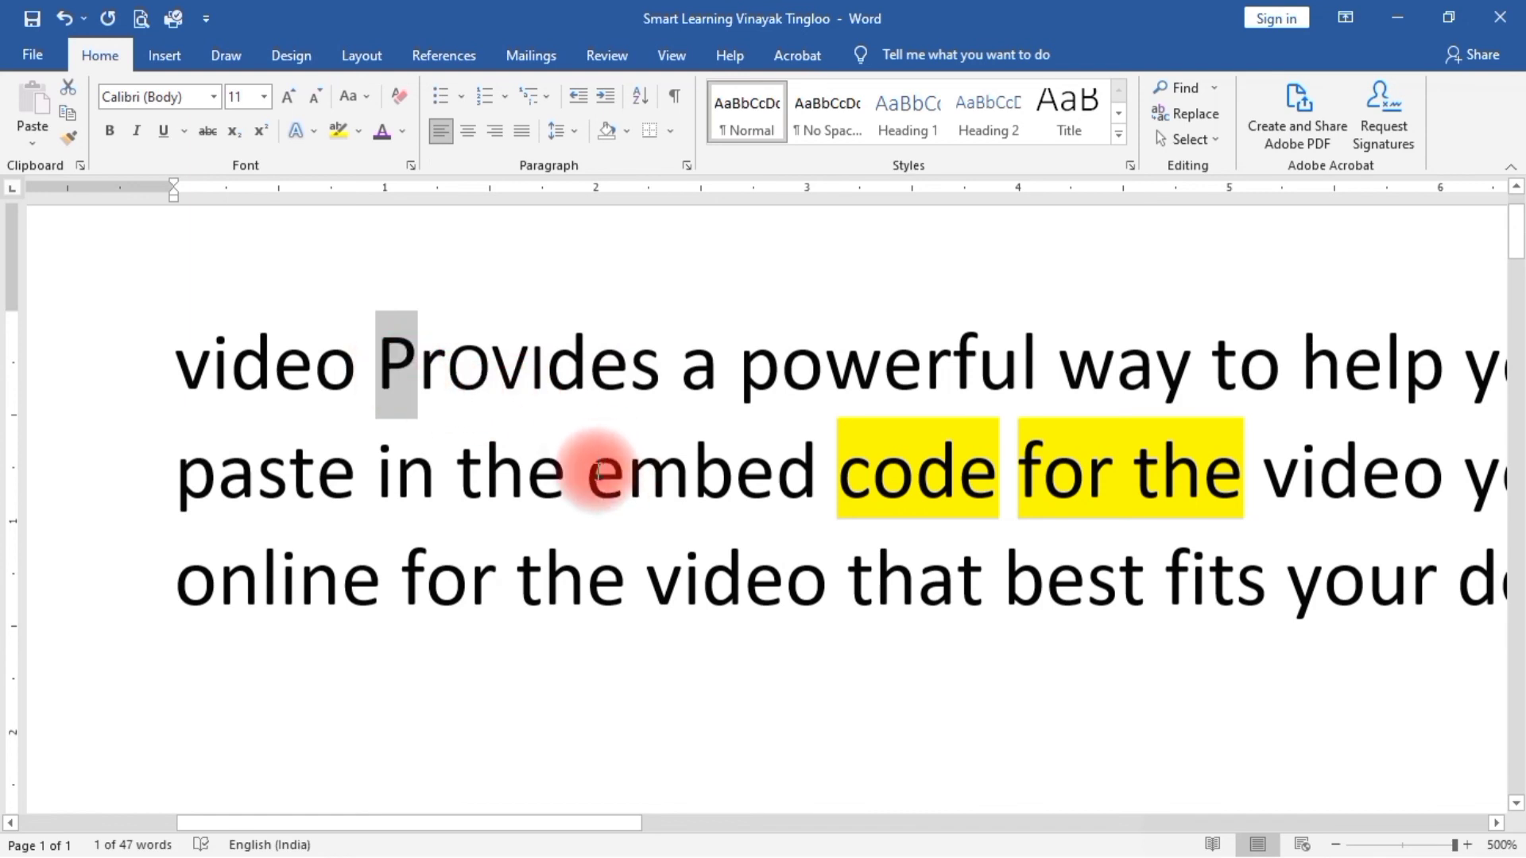
pyautogui.moveTo(445, 364); pyautogui.dragTo(546, 362)
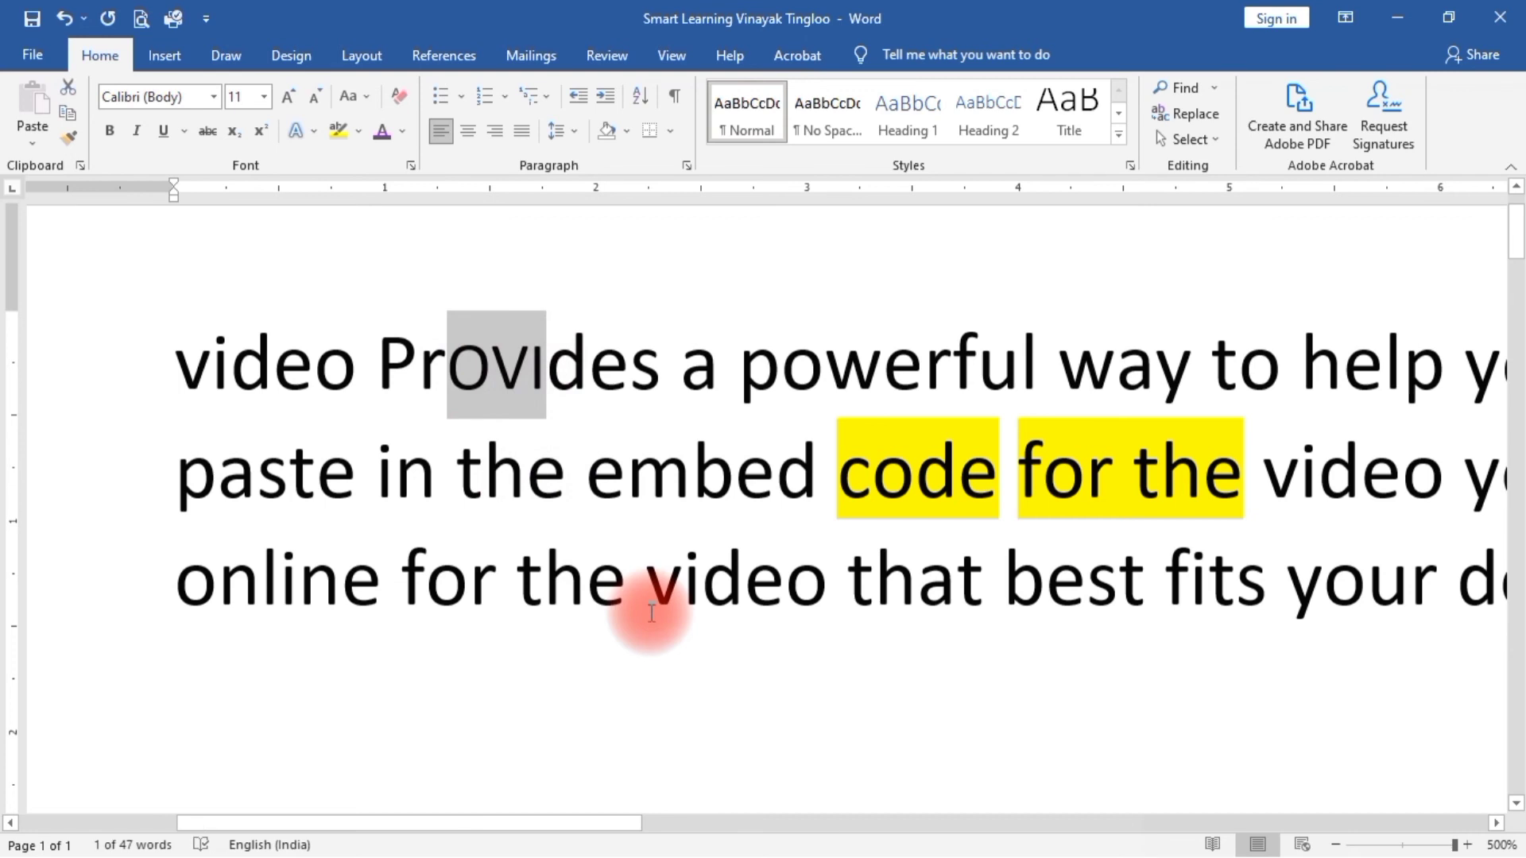
pyautogui.hotkey('ctrl', 'd')
pyautogui.click(413, 401)
pyautogui.click(412, 420)
pyautogui.click(426, 637)
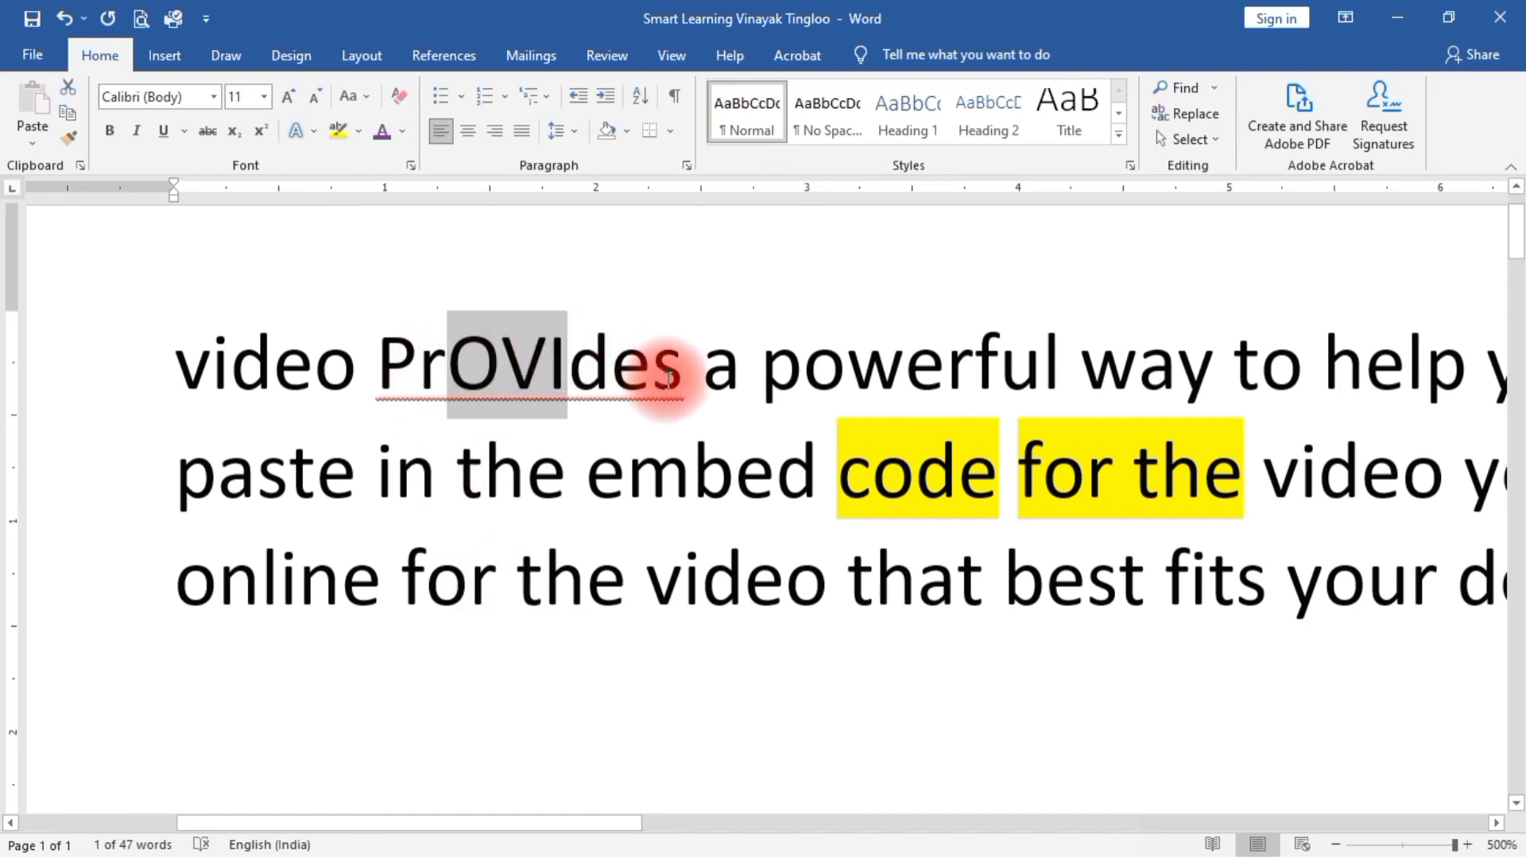
# Step: Undo the All caps changes made to the letters "ovi" and "p" in "provides"
pyautogui.hotkey('ctrl', 'z')
pyautogui.scroll(-11, 755, 665)
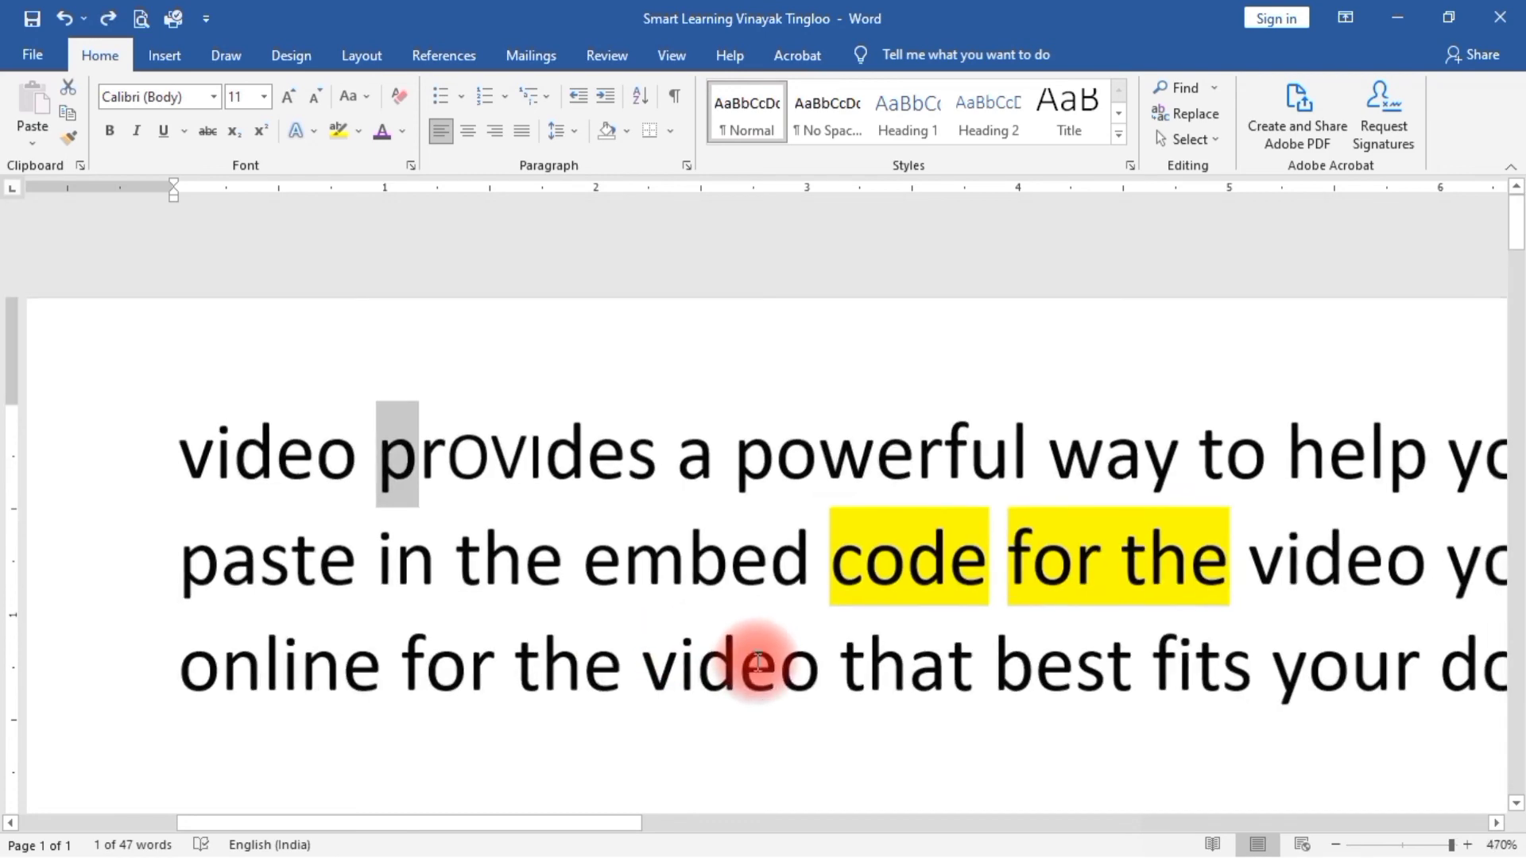
# Step: Copy the word "document" from the end of the paragraph and paste it before "video" at the paragraph's start
pyautogui.scroll(-6, 639, 566)
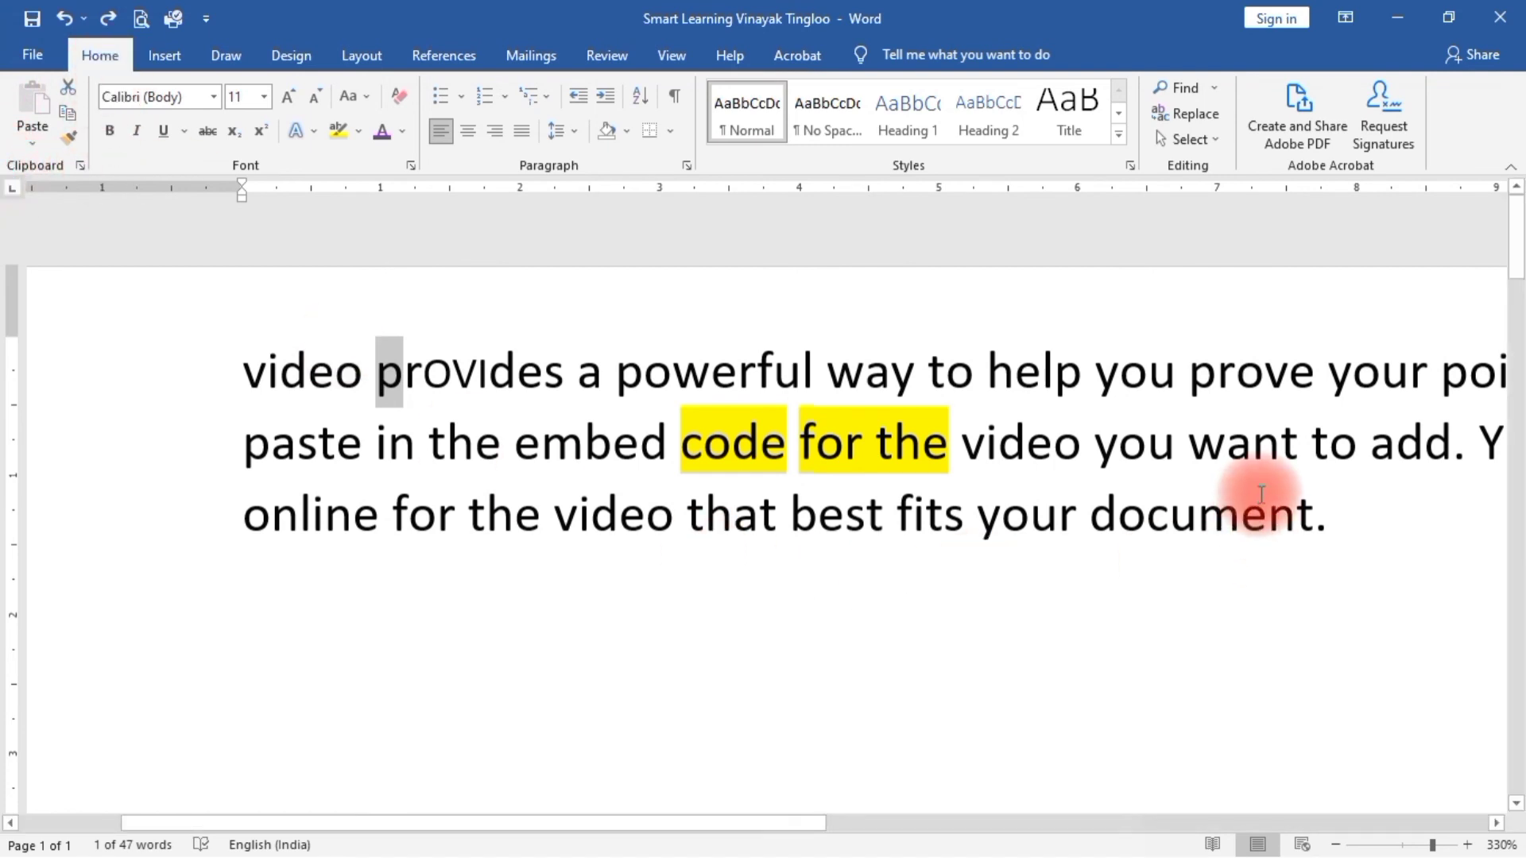
pyautogui.doubleClick(1183, 515)
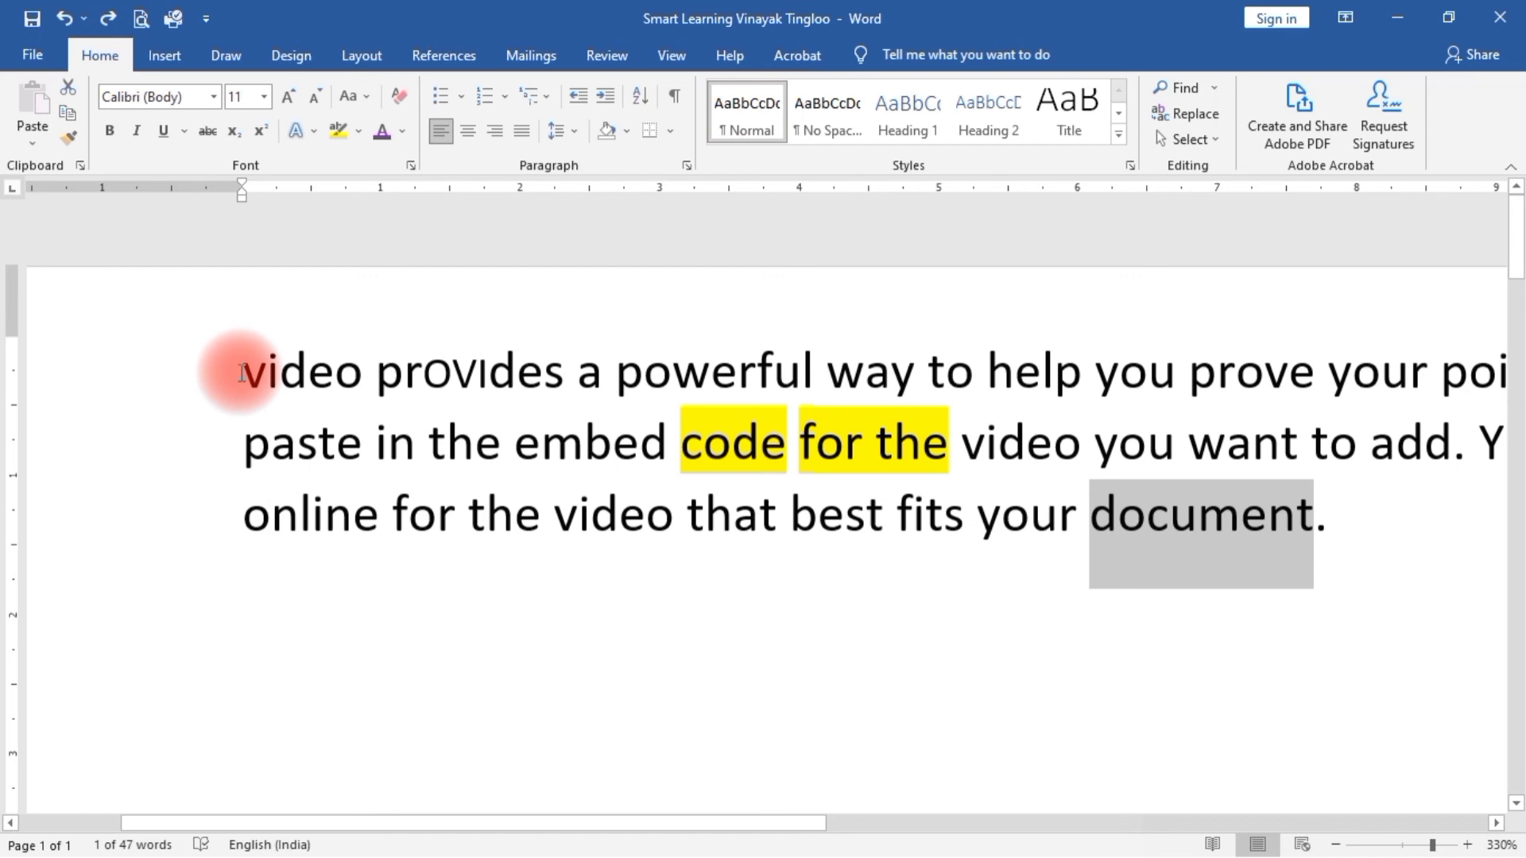
pyautogui.hotkey('ctrl', 'c')
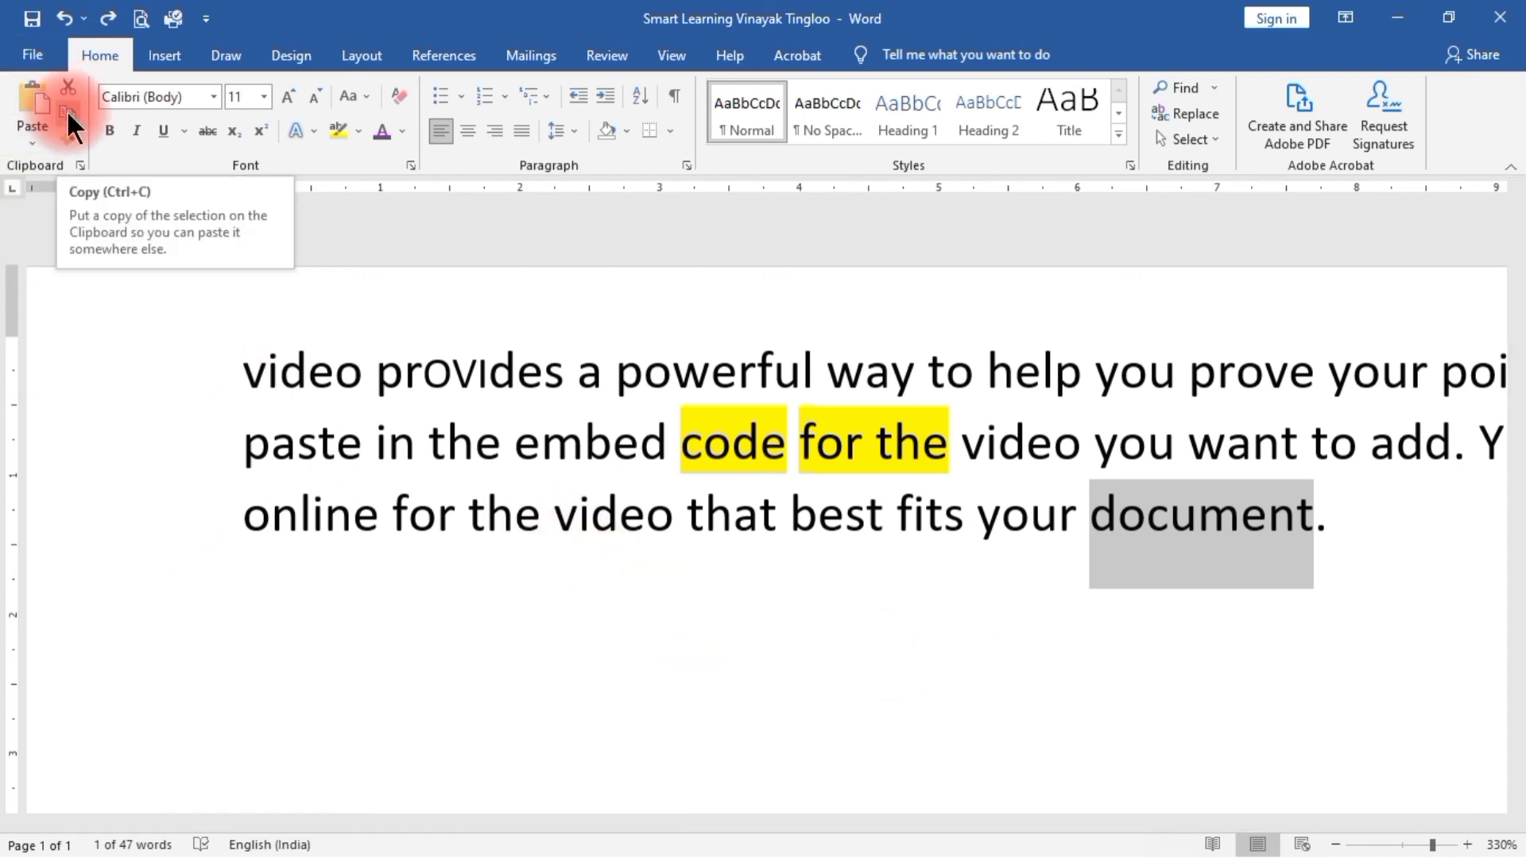
pyautogui.click(239, 371)
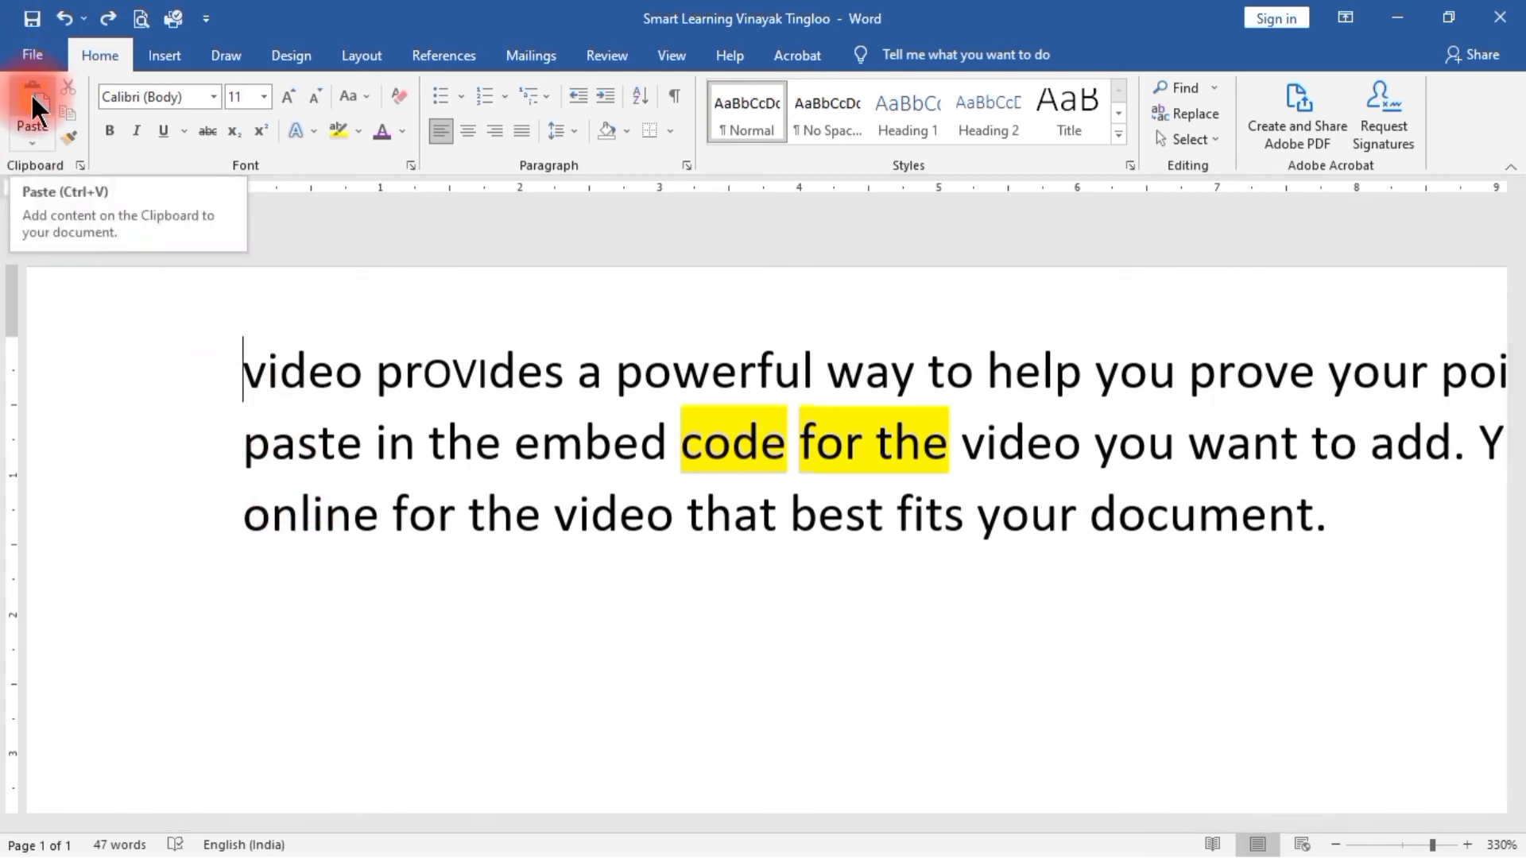
pyautogui.hotkey('ctrl', 'v')
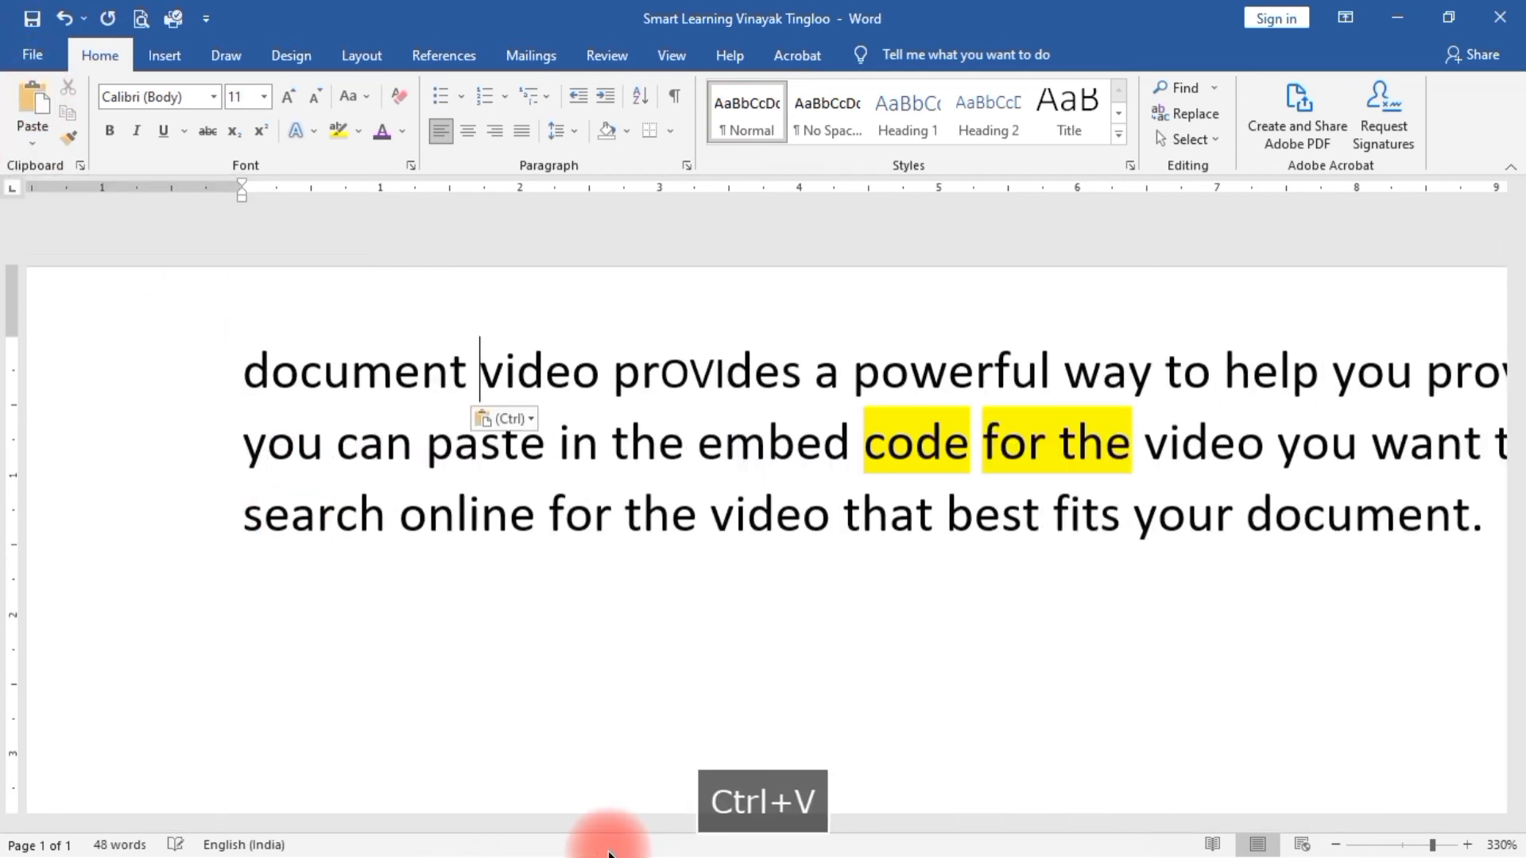
pyautogui.doubleClick(362, 381)
pyautogui.doubleClick(1382, 520)
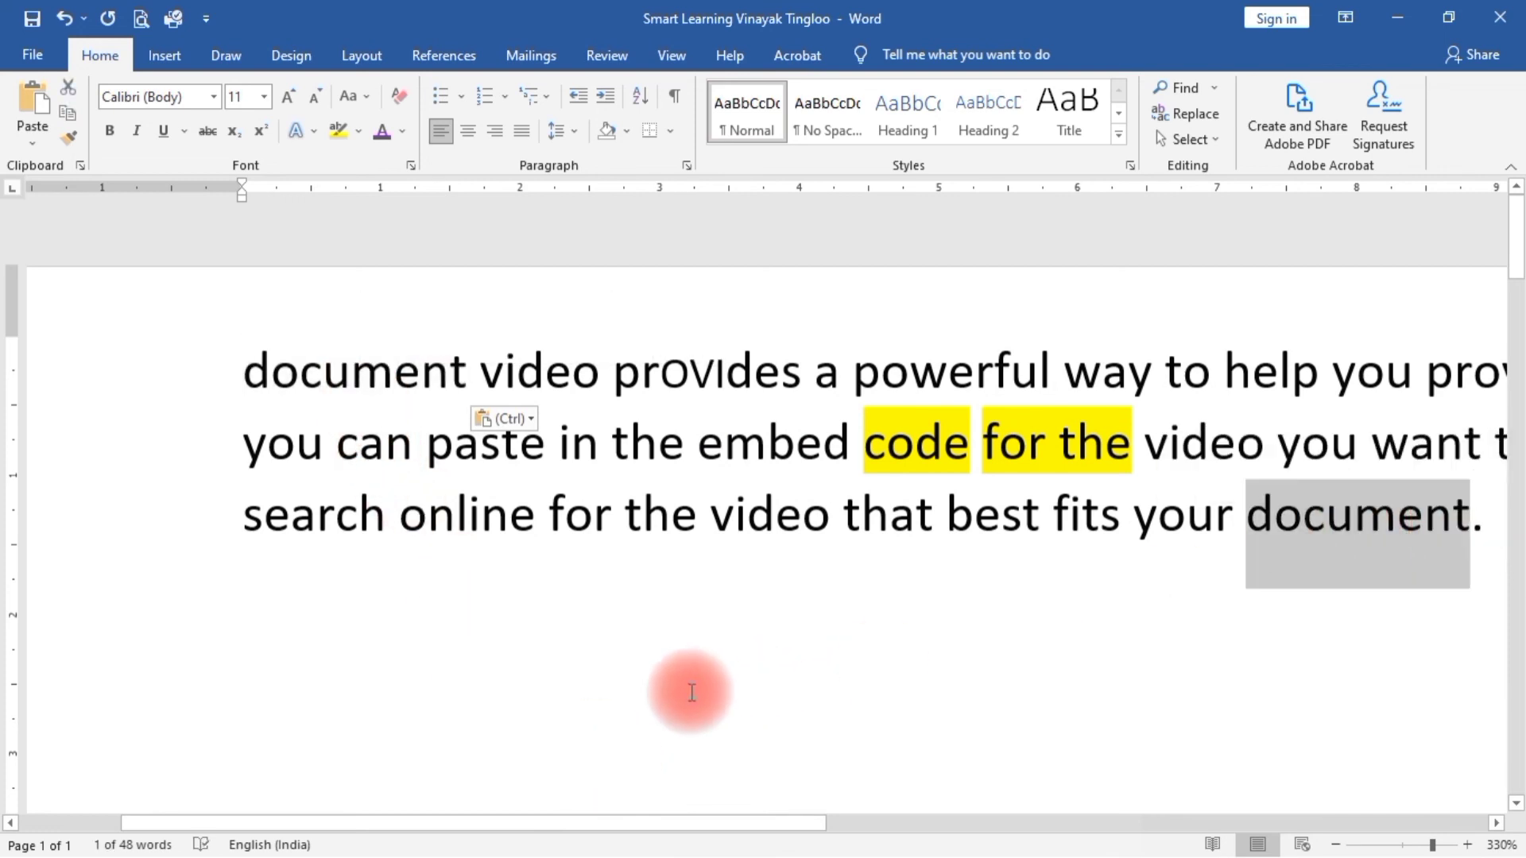
pyautogui.click(364, 372)
pyautogui.doubleClick(362, 370)
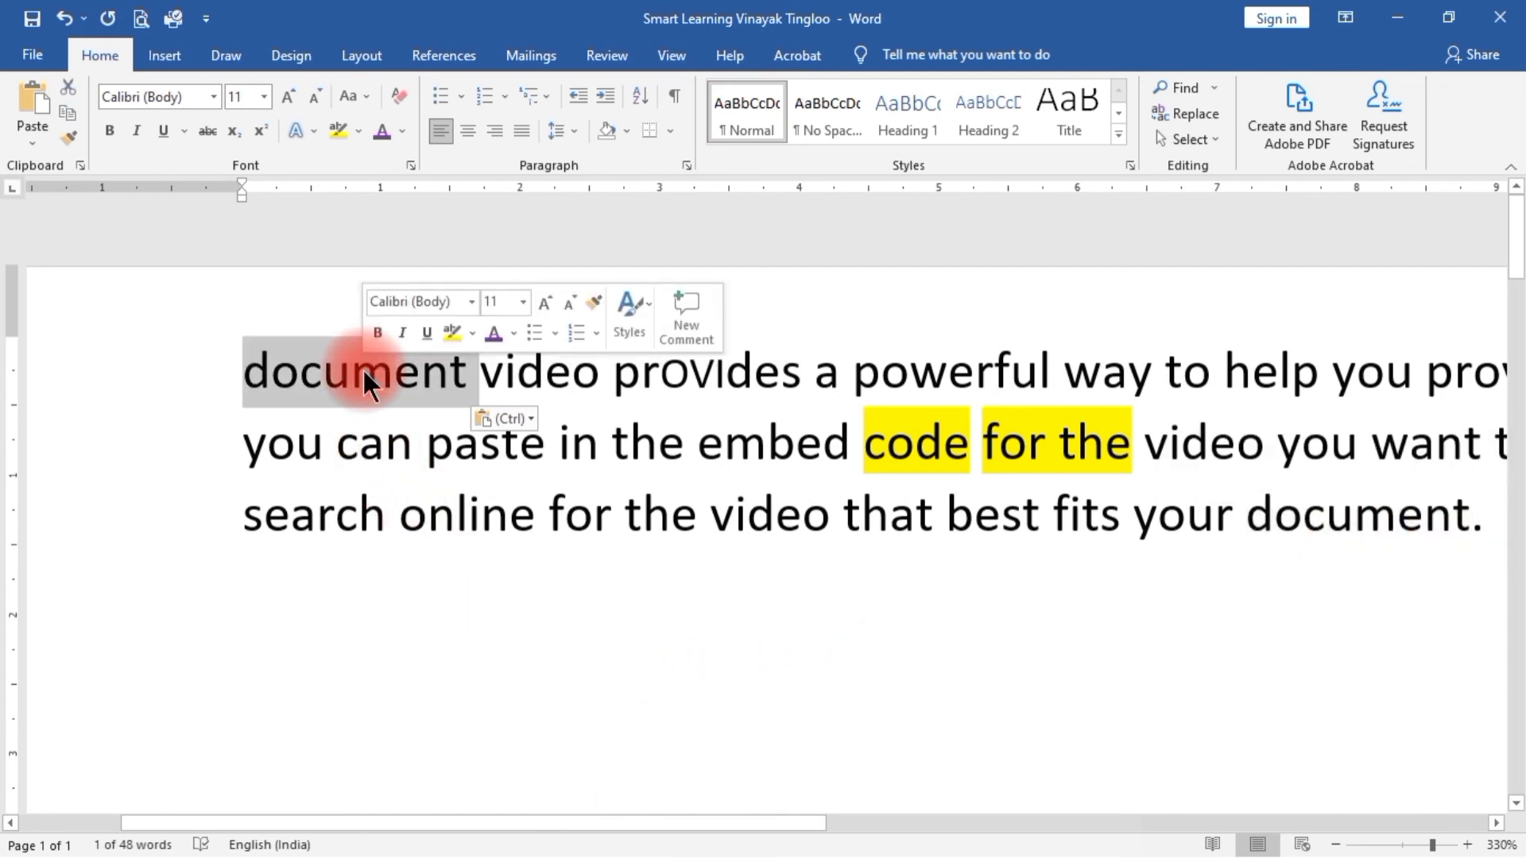
pyautogui.click(360, 673)
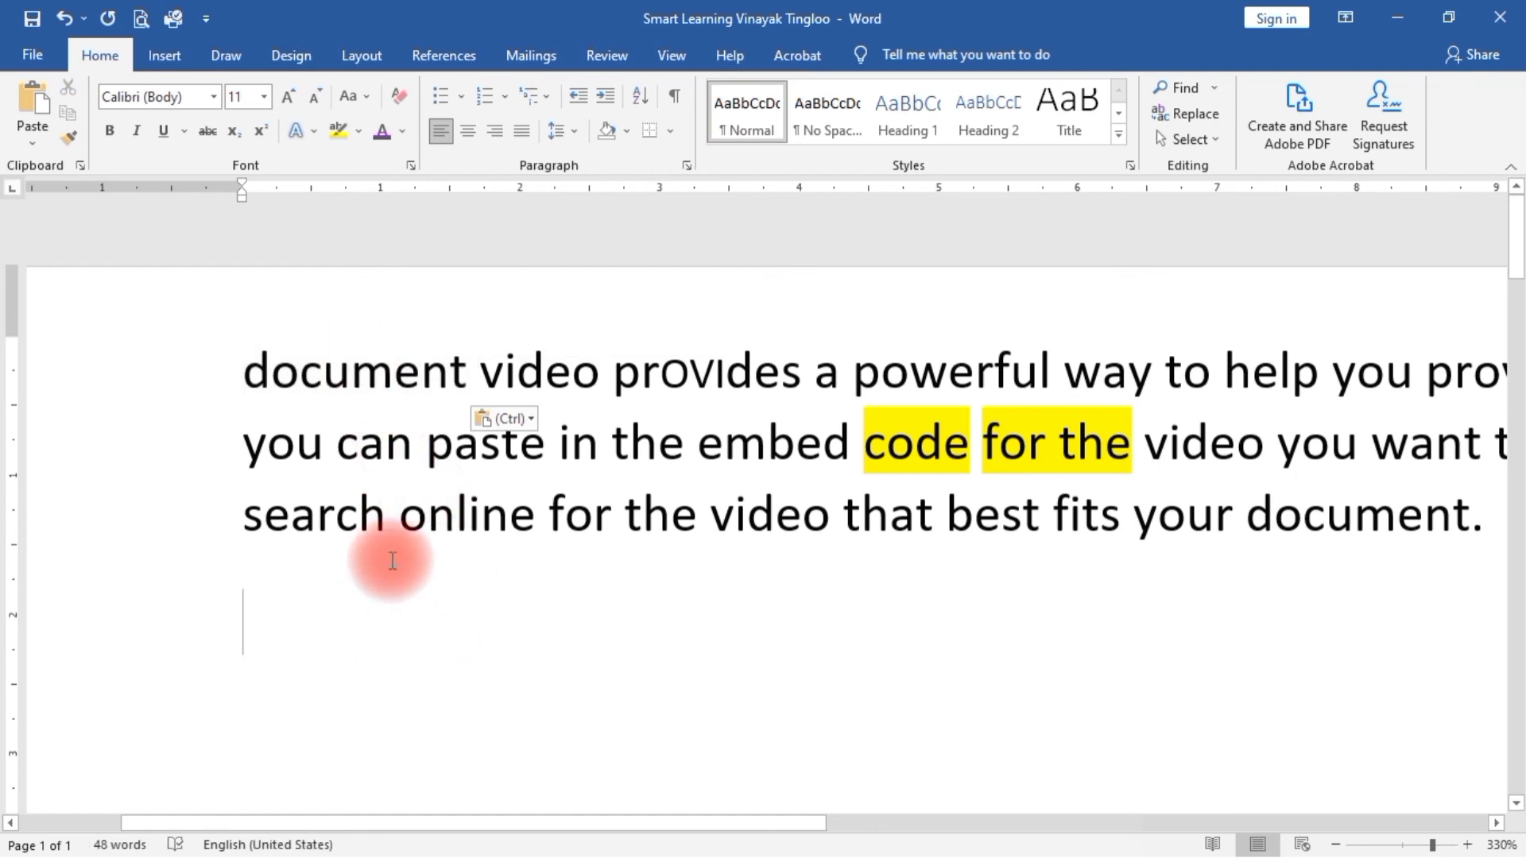
# Step: Move the word "document" from the start of the paragraph to the empty line below it by cutting and pasting
pyautogui.doubleClick(363, 372)
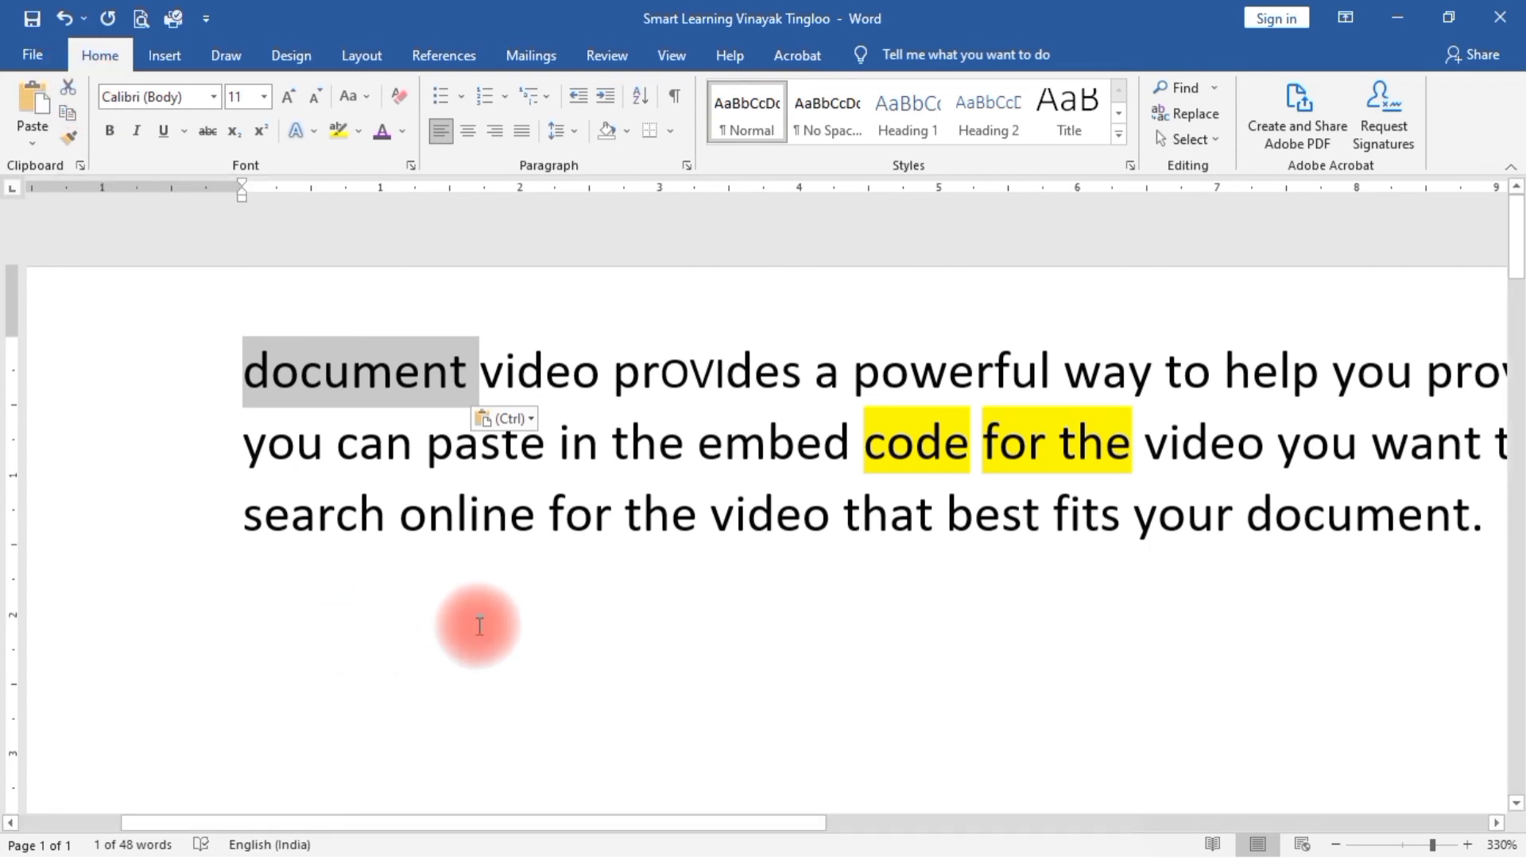
pyautogui.hotkey('ctrl', 'x')
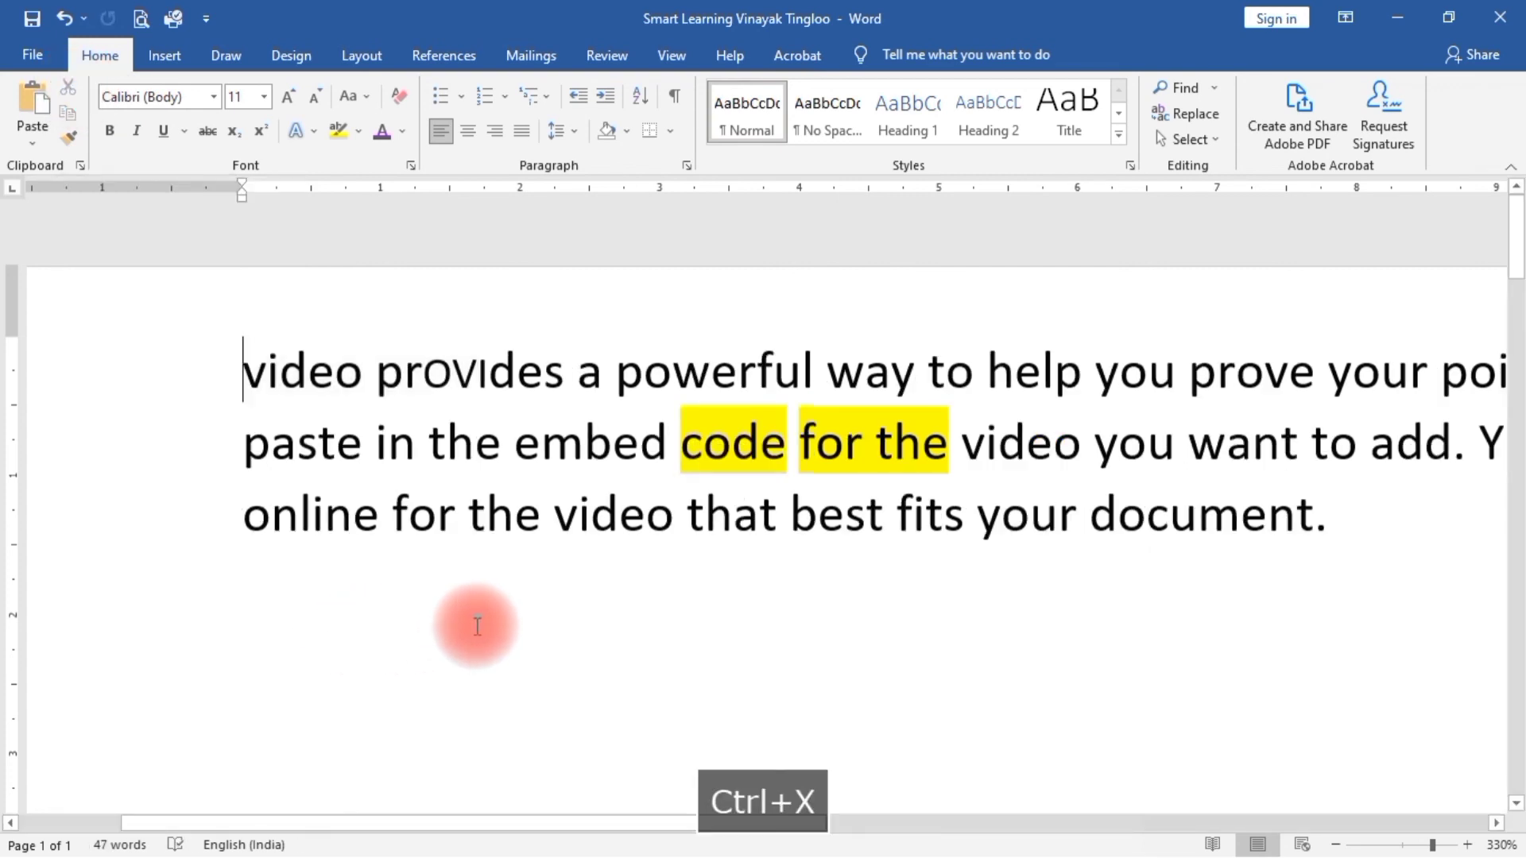
pyautogui.click(268, 603)
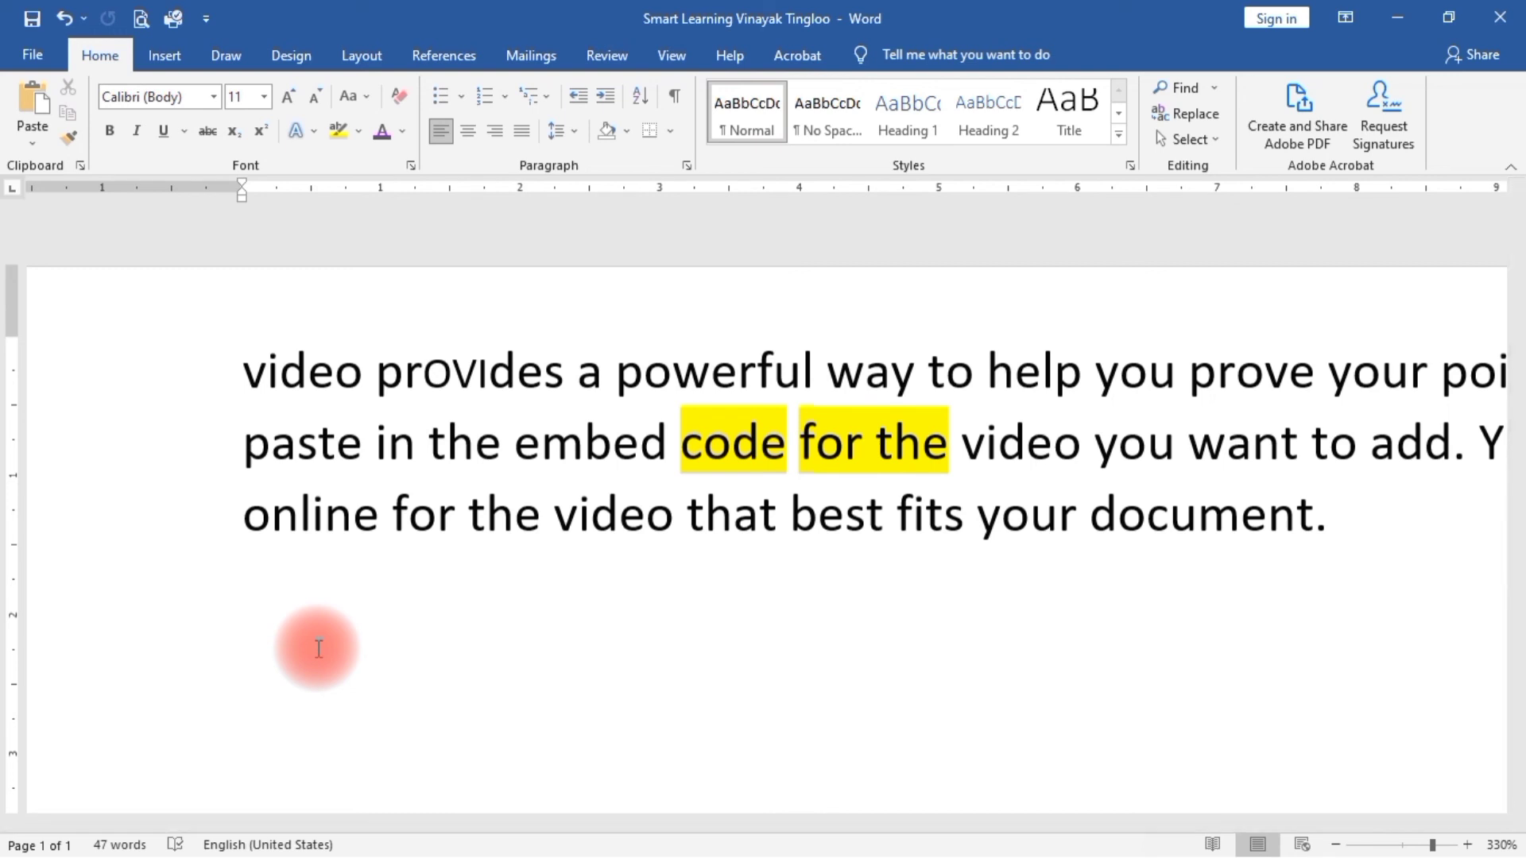
pyautogui.hotkey('ctrl', 'v')
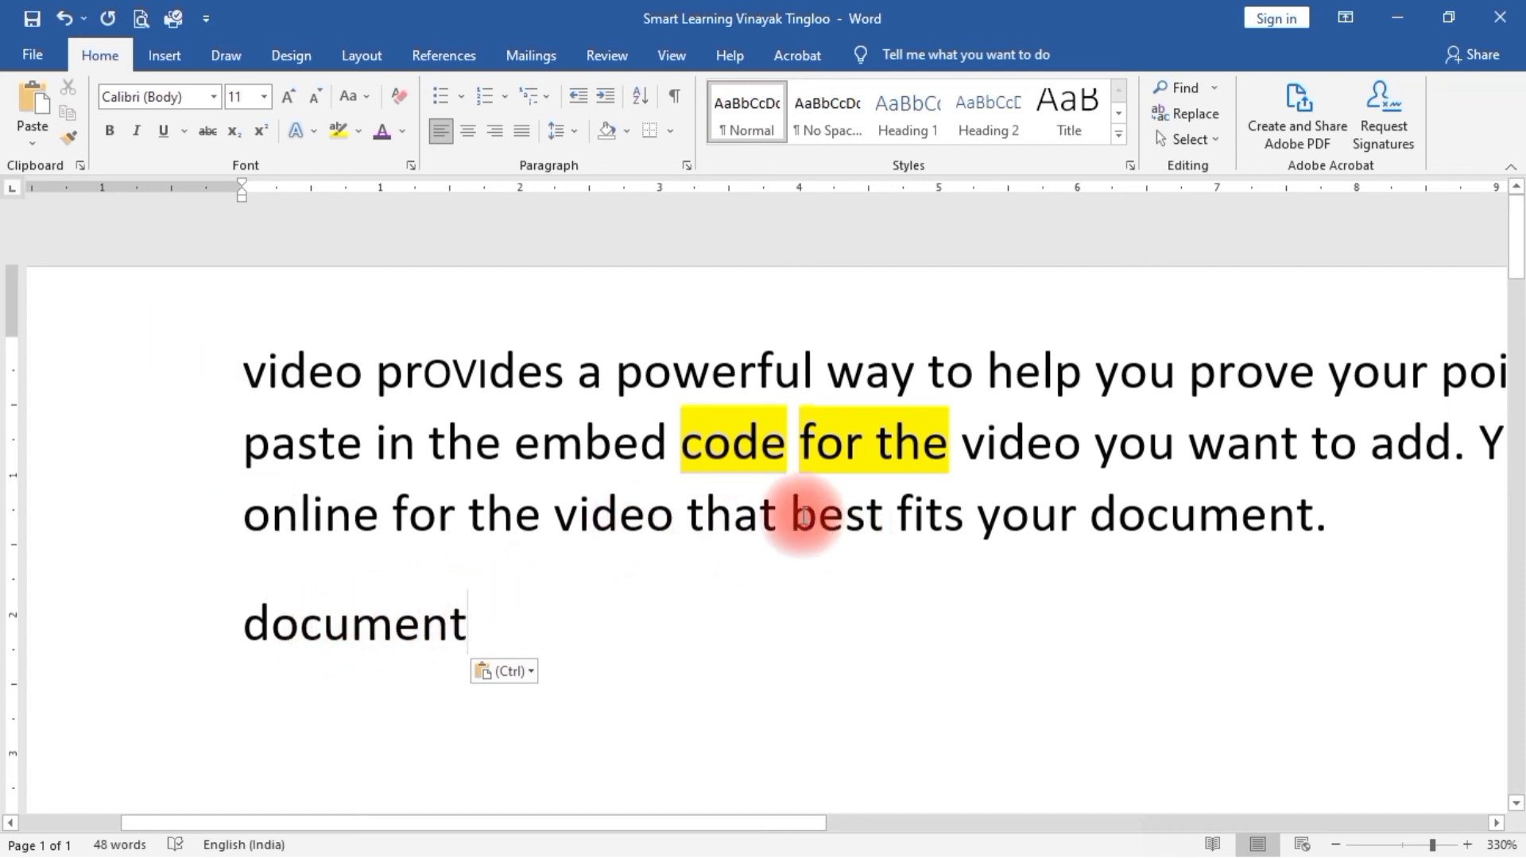
# Step: Format the word "document" below the paragraph as bold and italic with a dash-dot underline
pyautogui.tripleClick(393, 624)
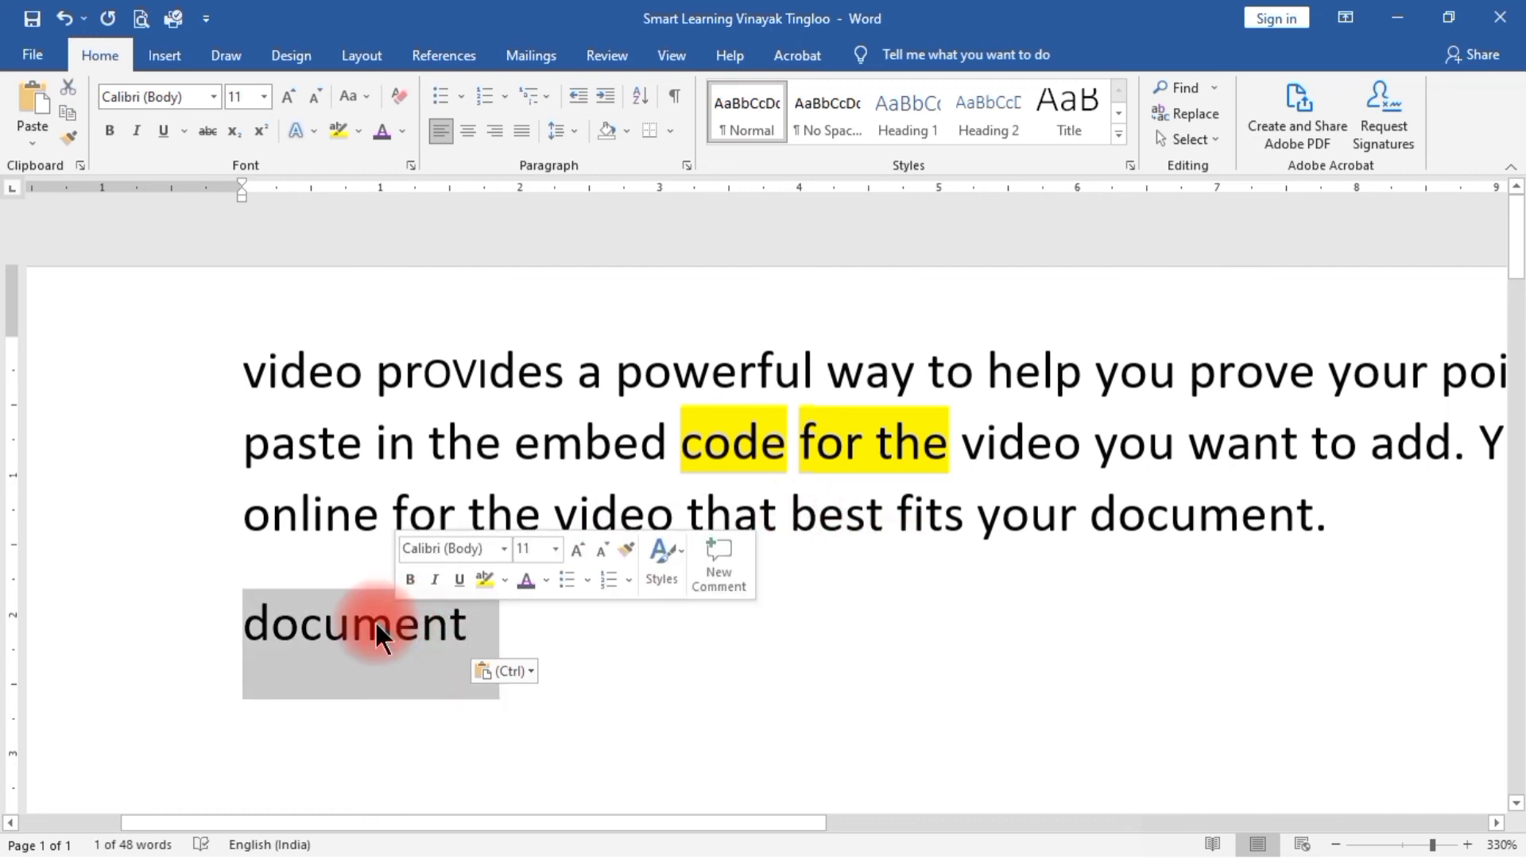
pyautogui.hotkey('ctrl', 'b')
pyautogui.hotkey('ctrl', 'i')
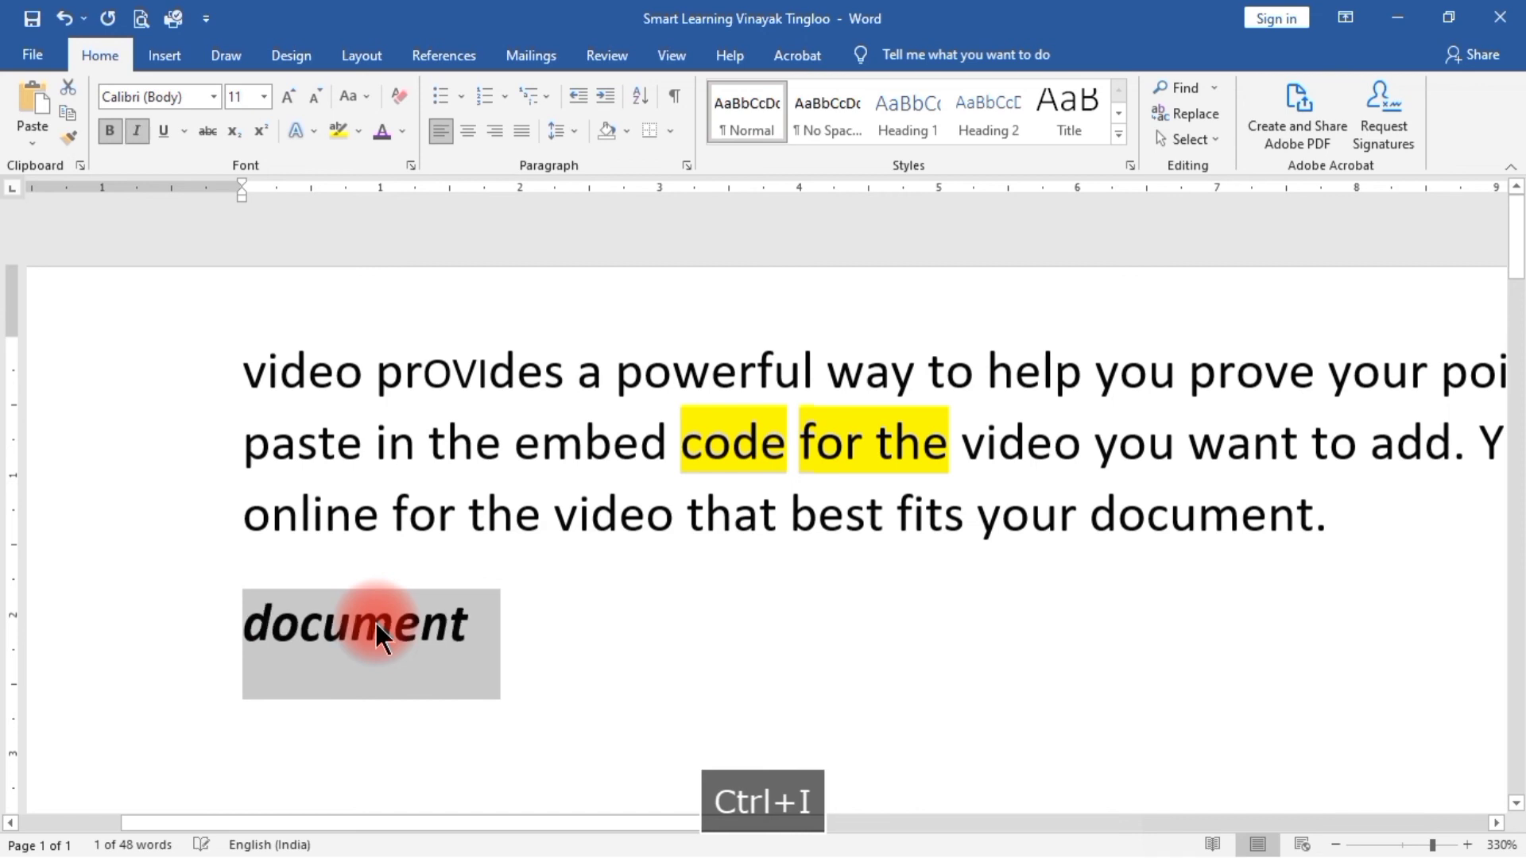
pyautogui.click(182, 130)
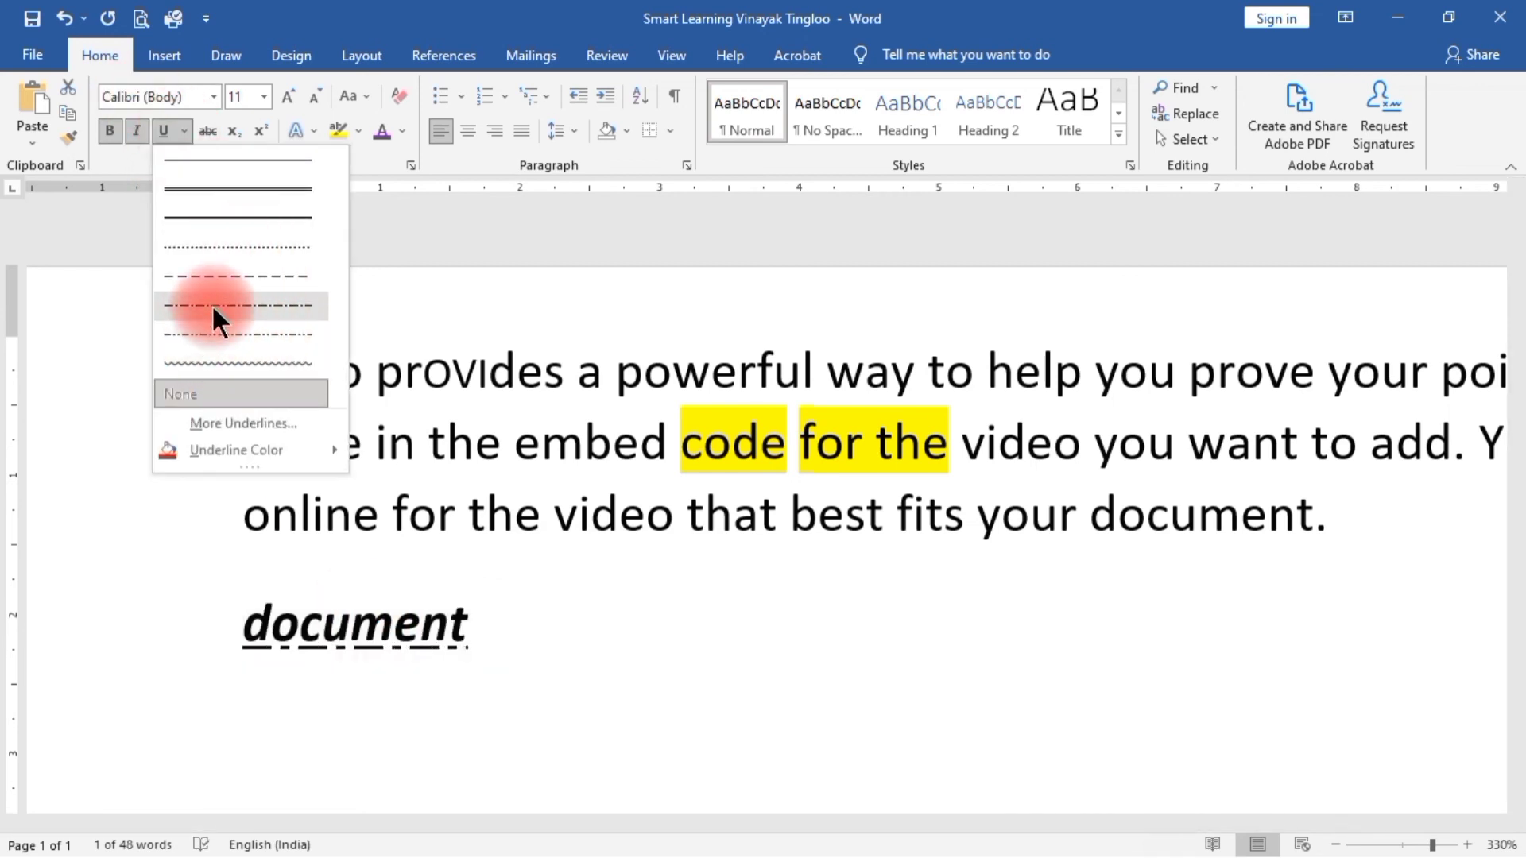
pyautogui.click(232, 306)
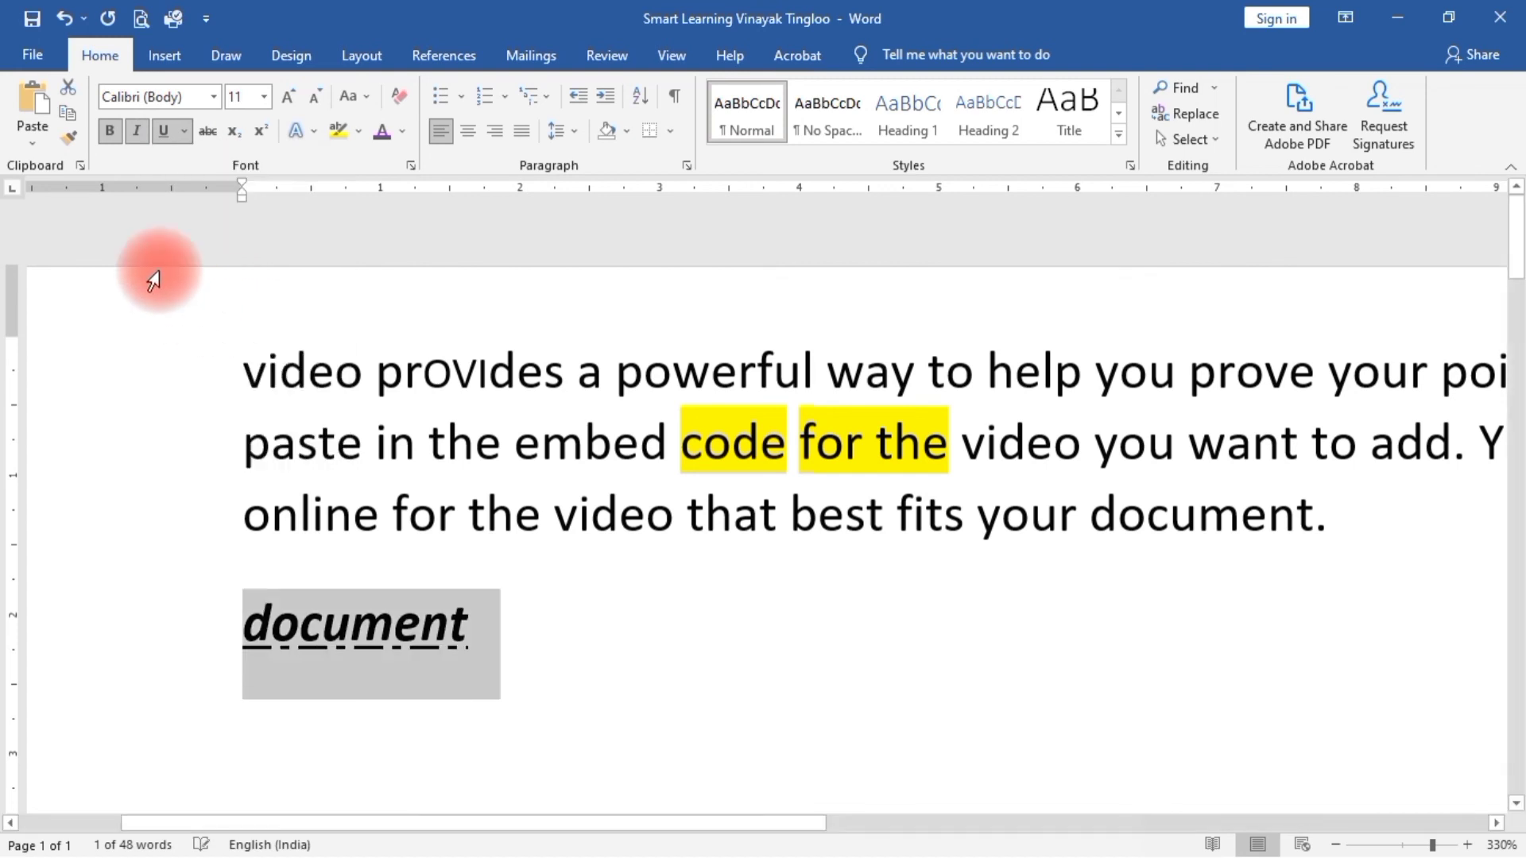
# Step: Set the underline colour of the word "document" below the paragraph to standard blue
pyautogui.click(184, 131)
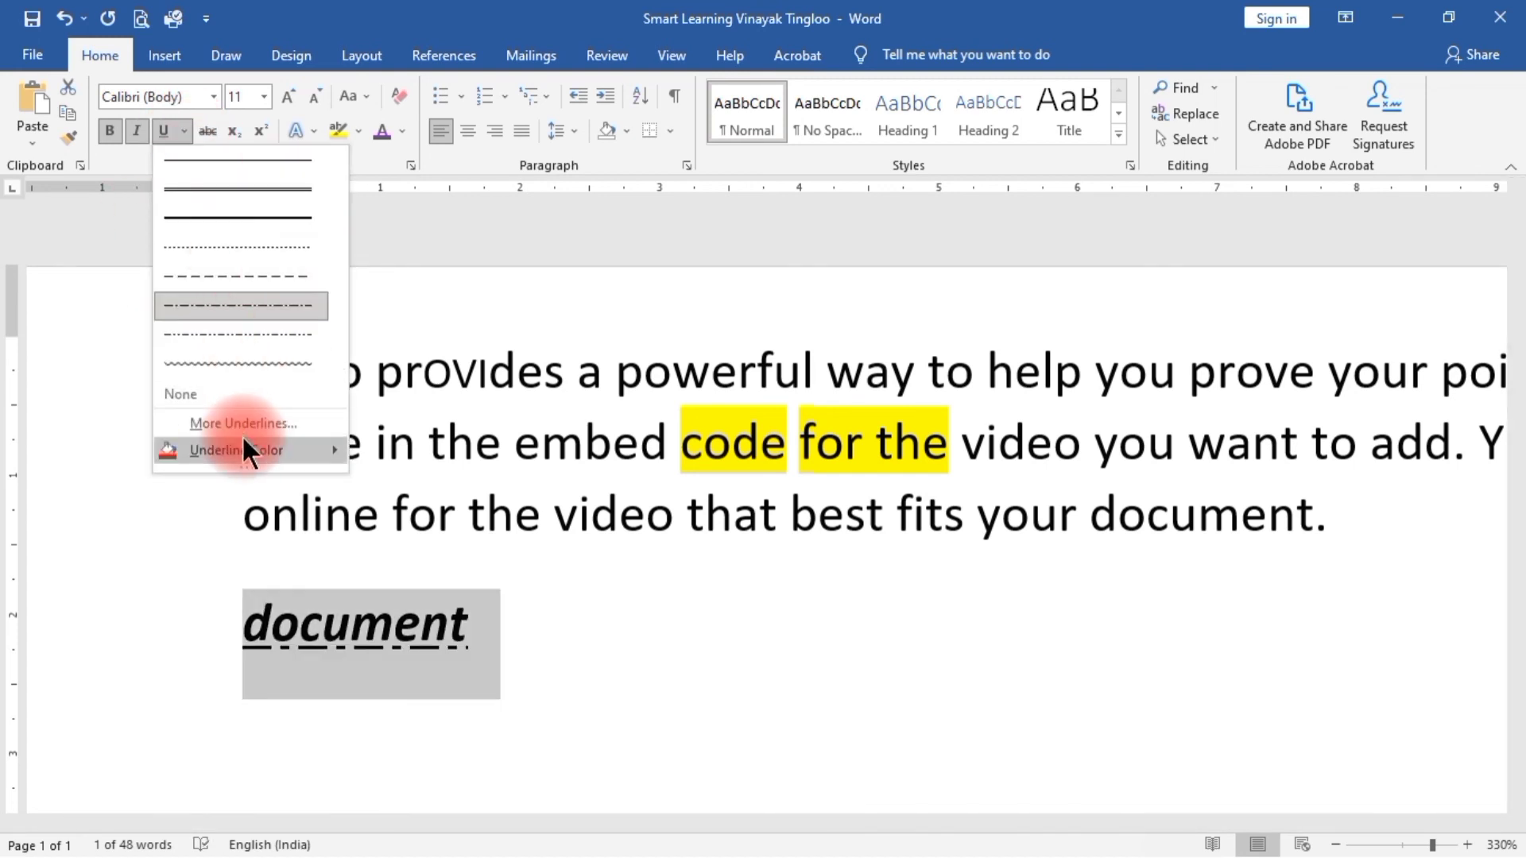
pyautogui.moveTo(294, 445)
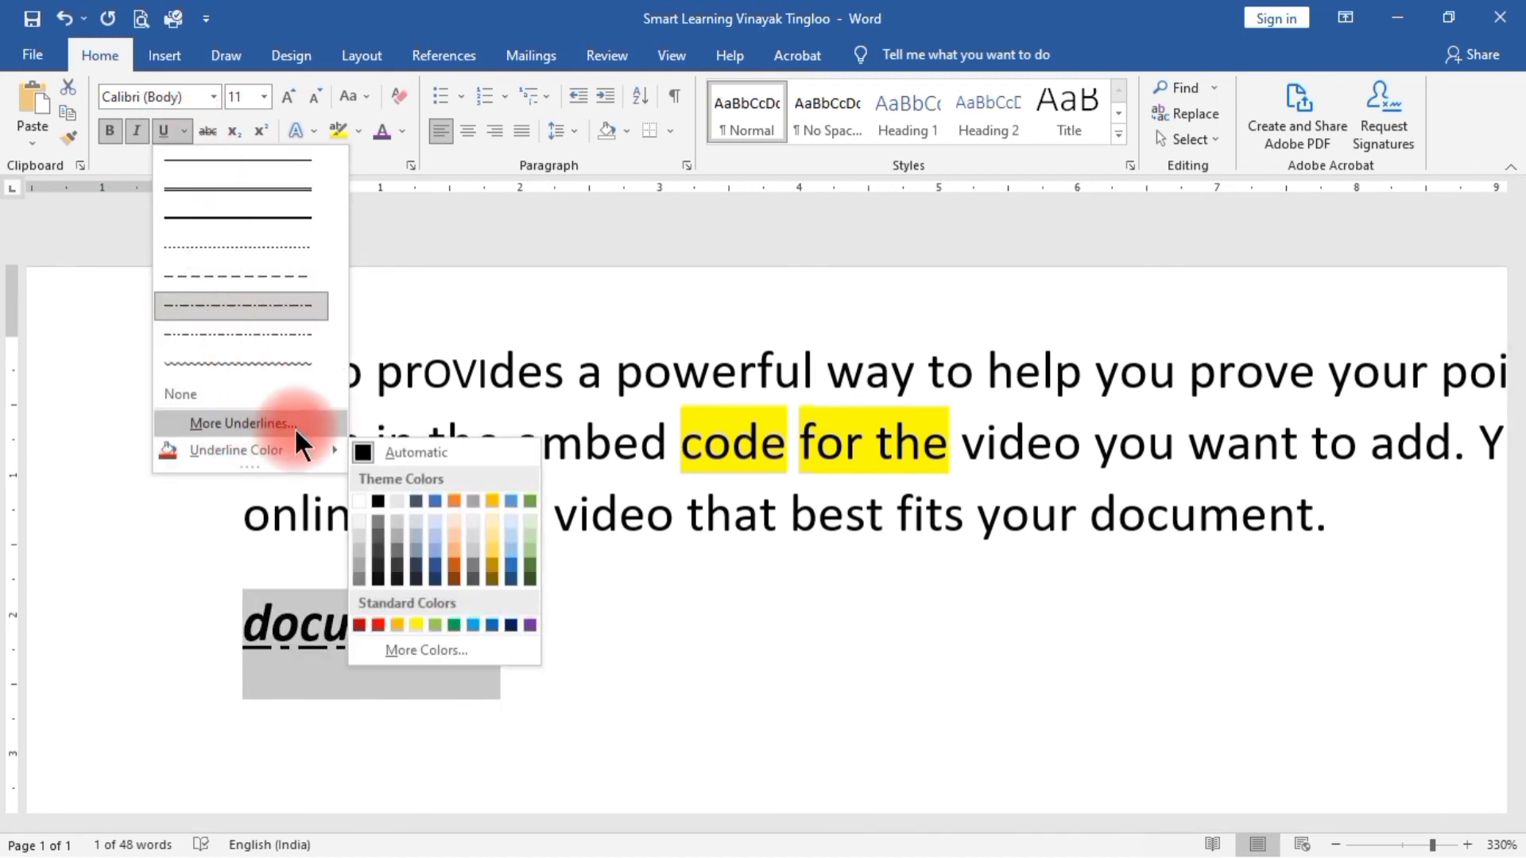
pyautogui.click(491, 624)
pyautogui.click(612, 643)
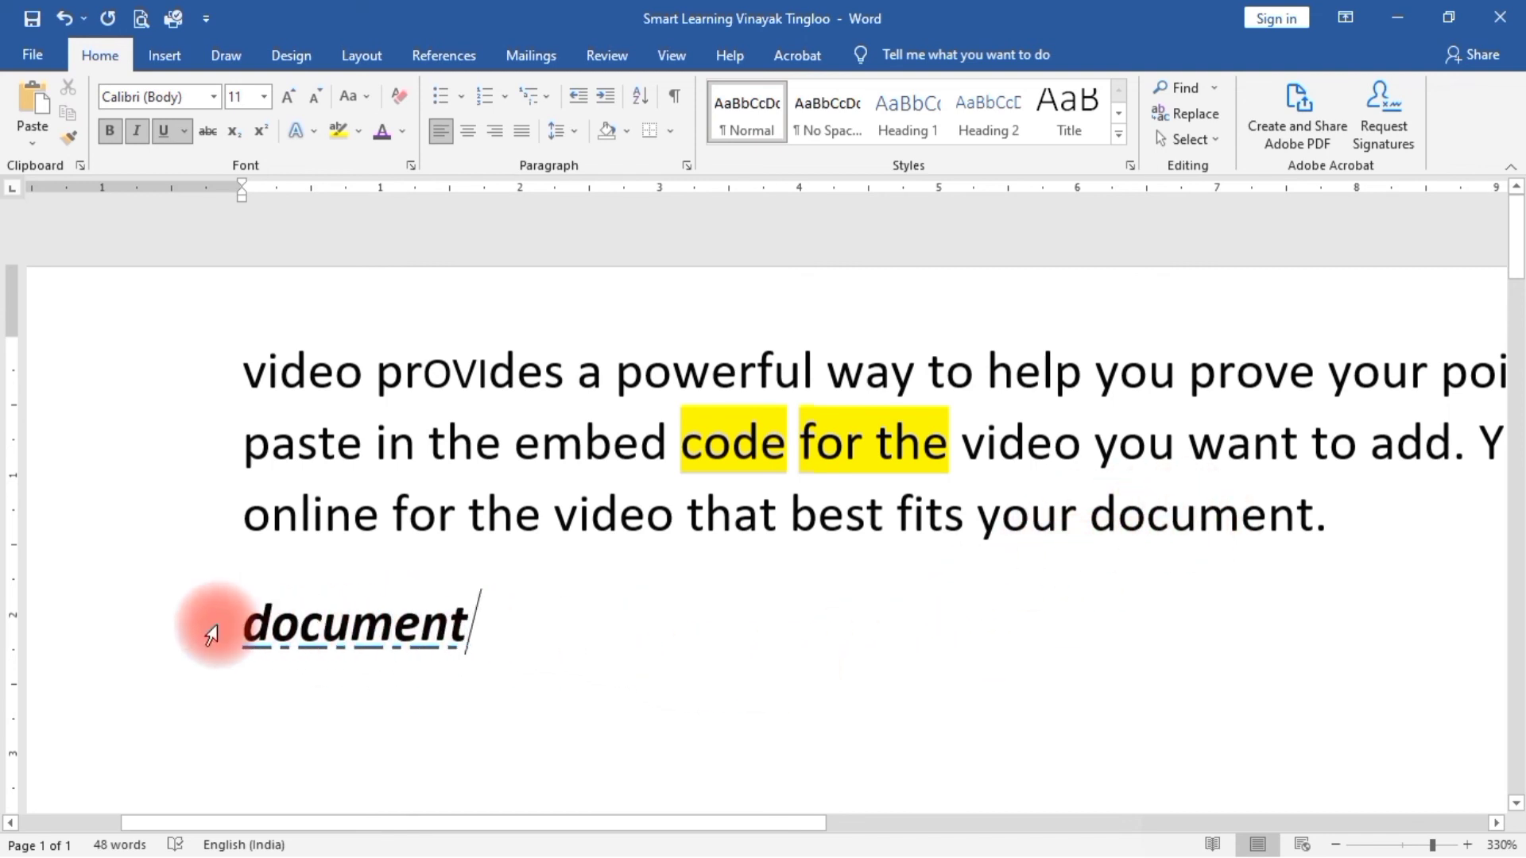
# Step: Copy the formatting of "document" below the paragraph onto "ocument." at the end of the paragraph with Format Painter
pyautogui.doubleClick(1137, 515)
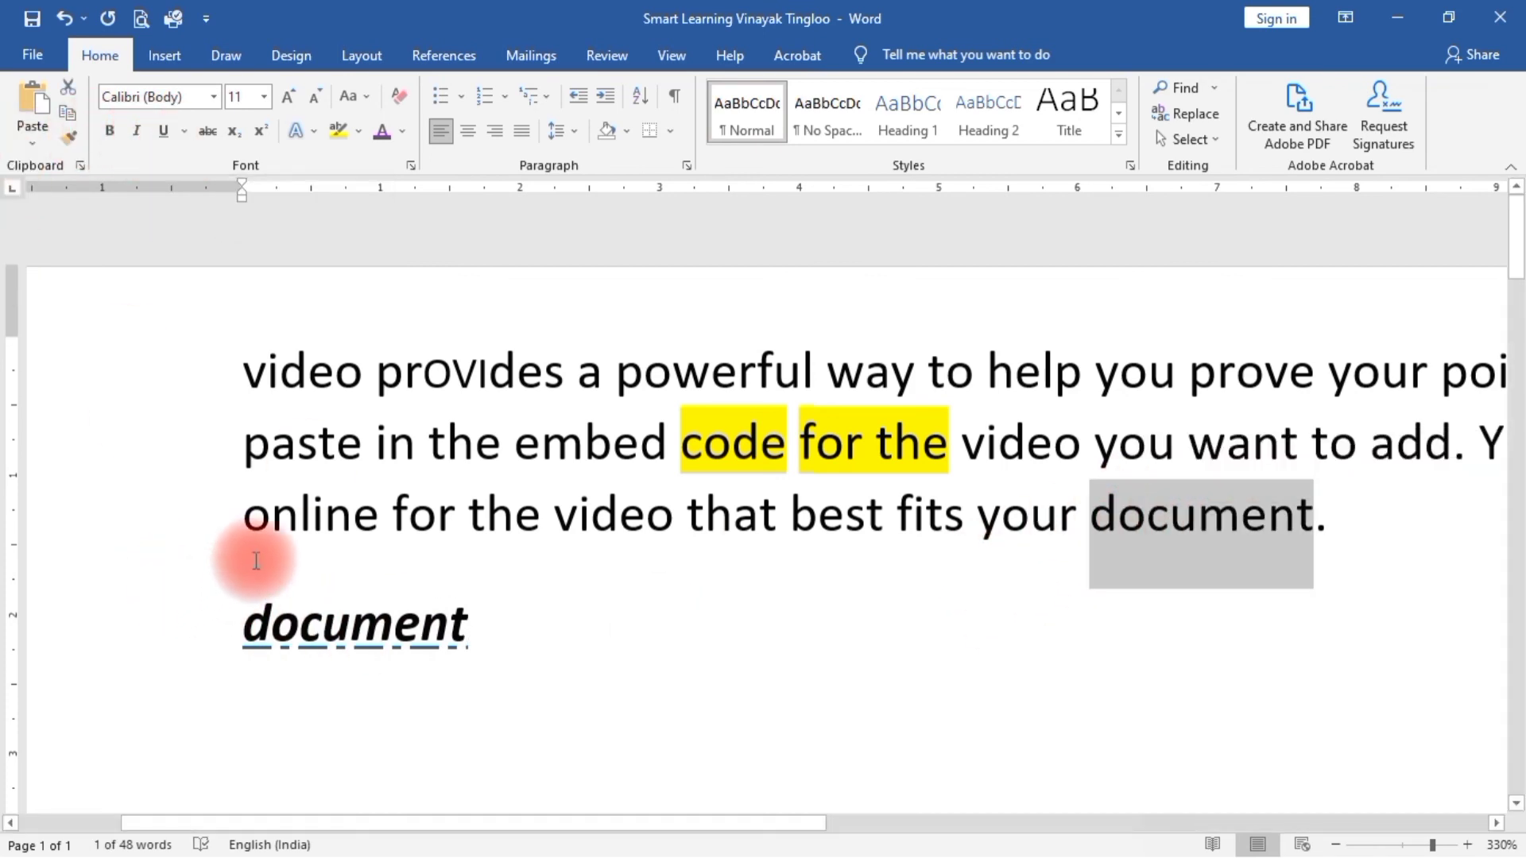
pyautogui.click(76, 138)
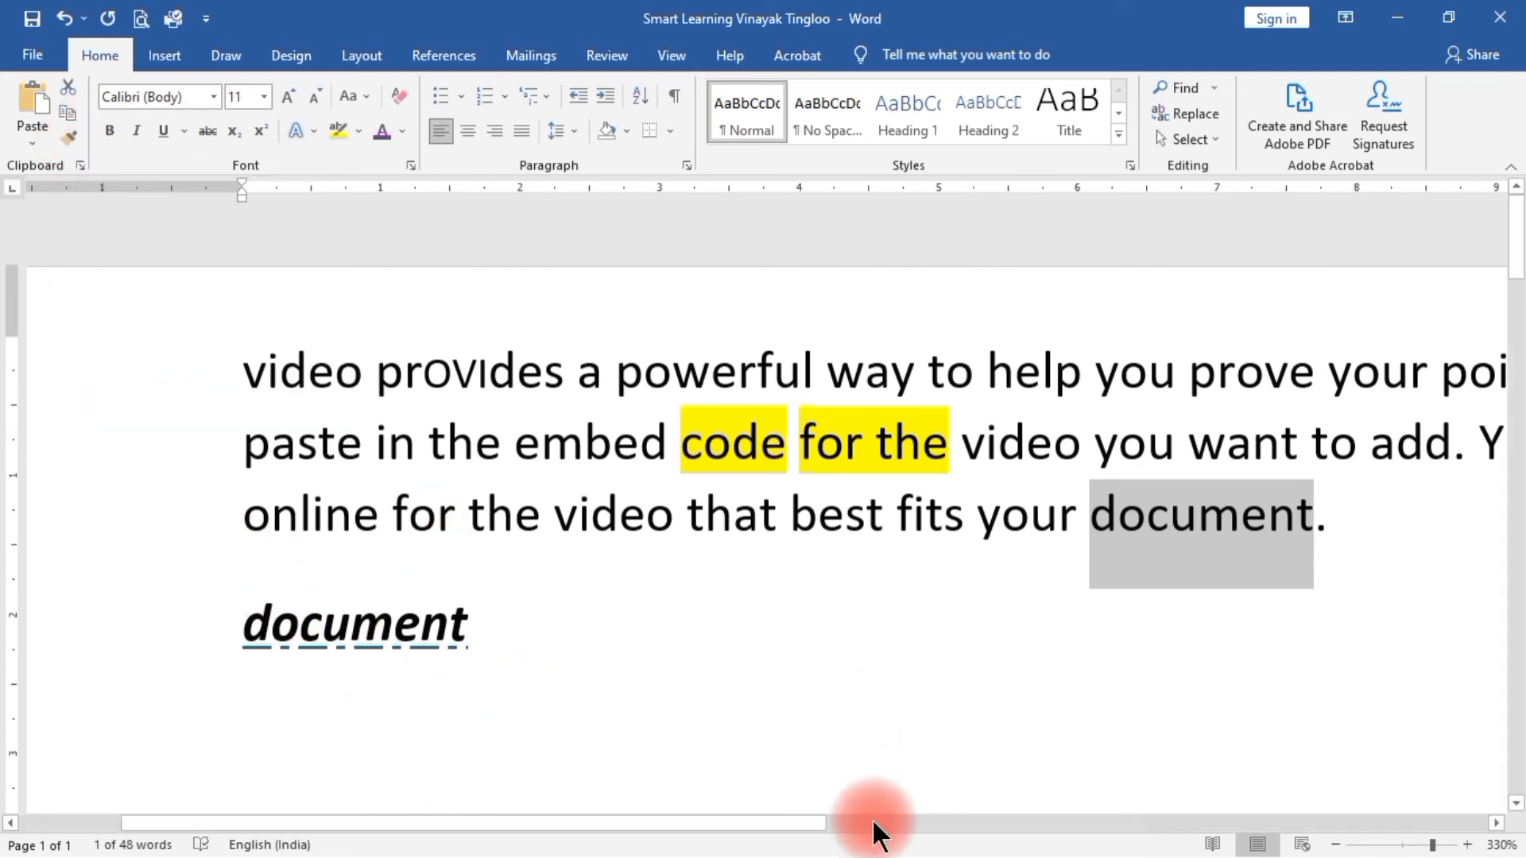
pyautogui.click(322, 626)
pyautogui.doubleClick(322, 625)
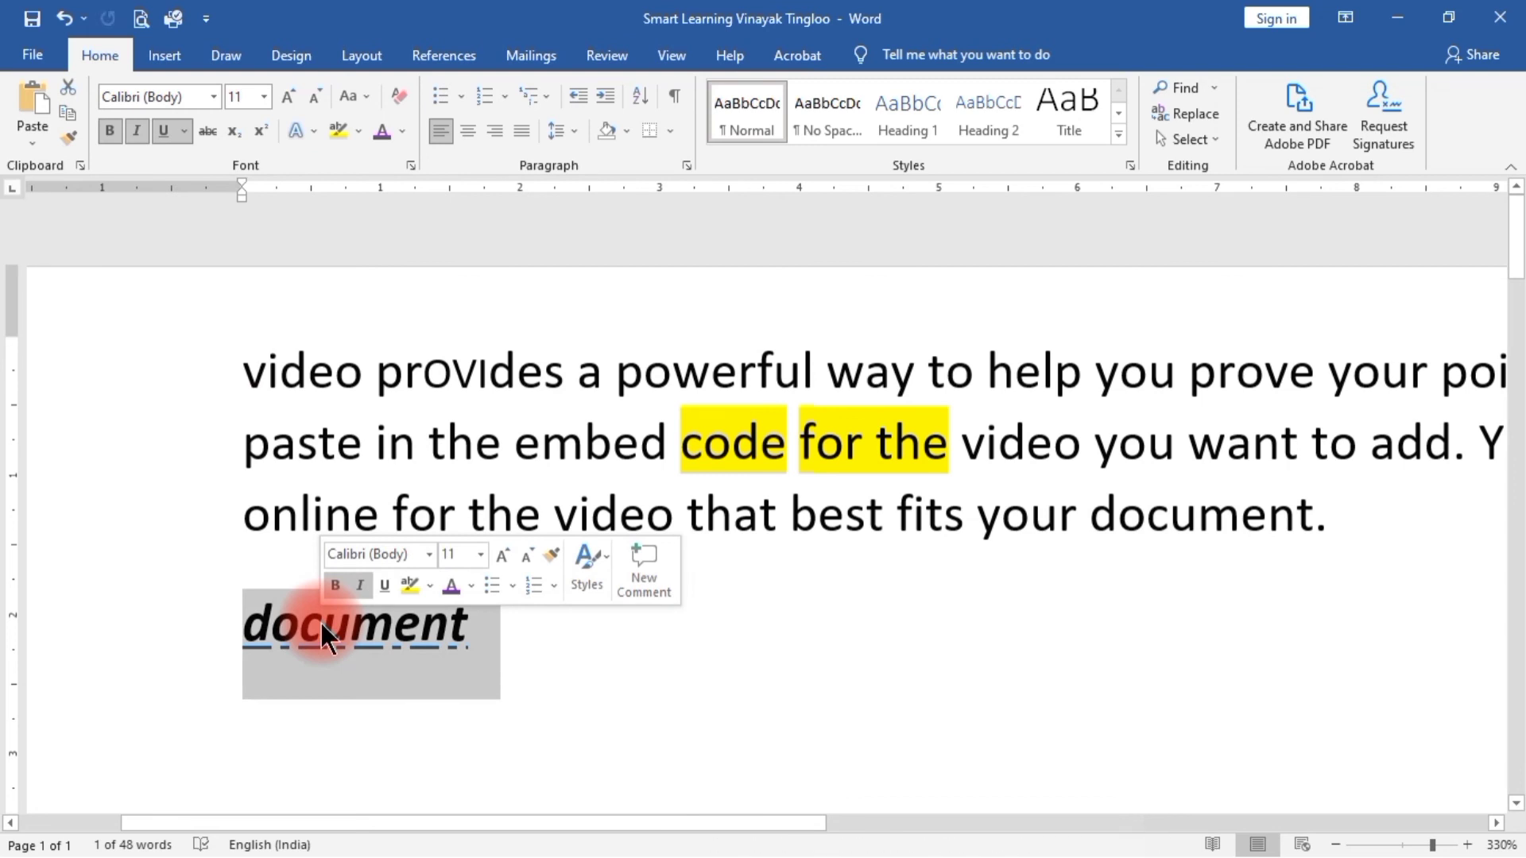
pyautogui.click(68, 137)
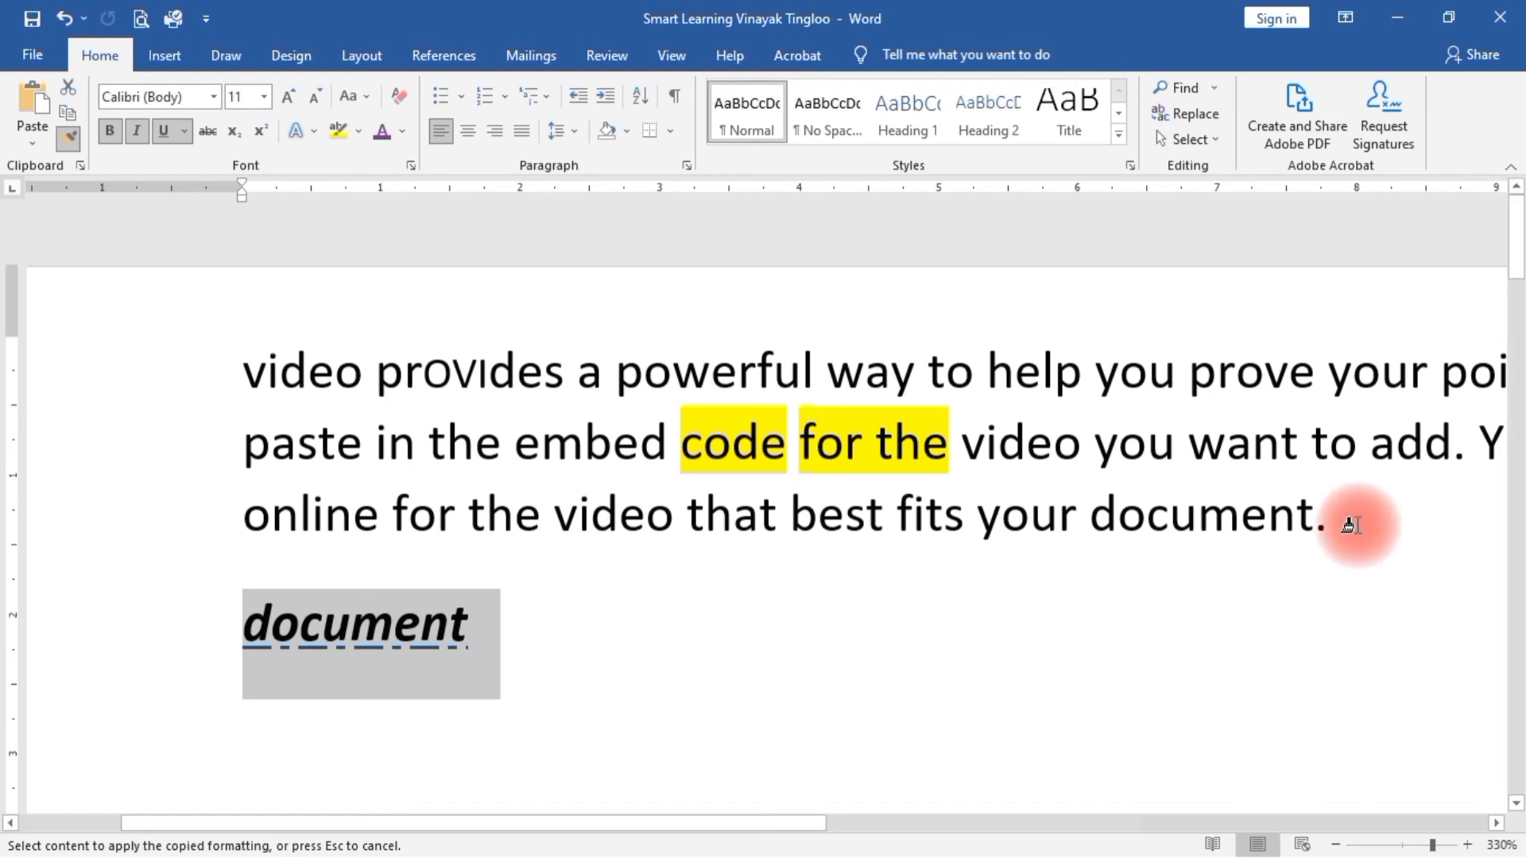
pyautogui.moveTo(1343, 517)
pyautogui.mouseDown()
pyautogui.moveTo(1209, 545)
pyautogui.moveTo(1233, 521)
pyautogui.moveTo(1112, 517)
pyautogui.mouseUp()
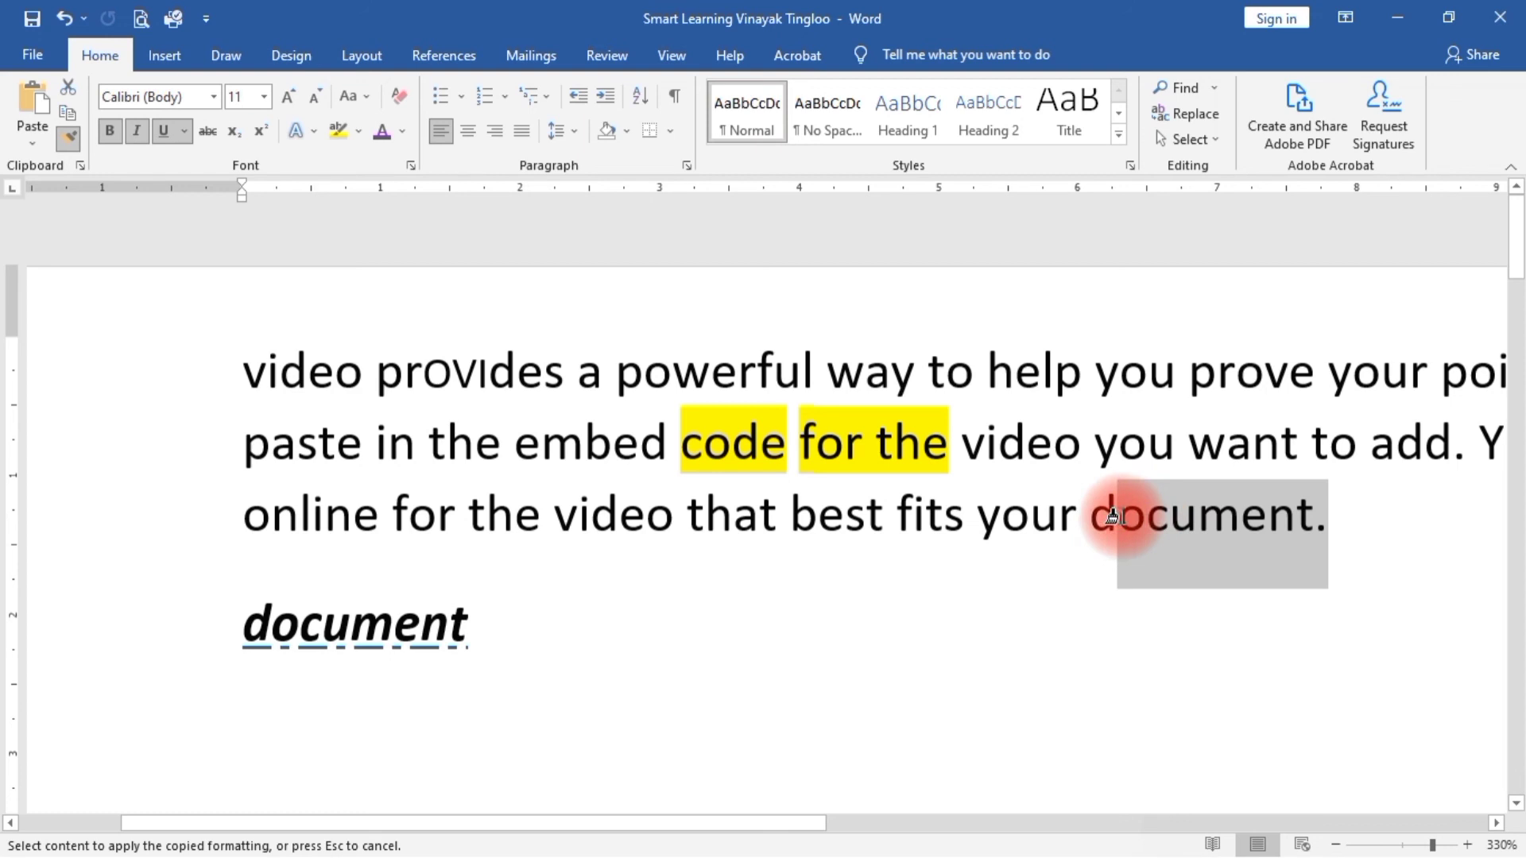
pyautogui.moveTo(1111, 515); pyautogui.dragTo(1111, 515)
pyautogui.click(681, 703)
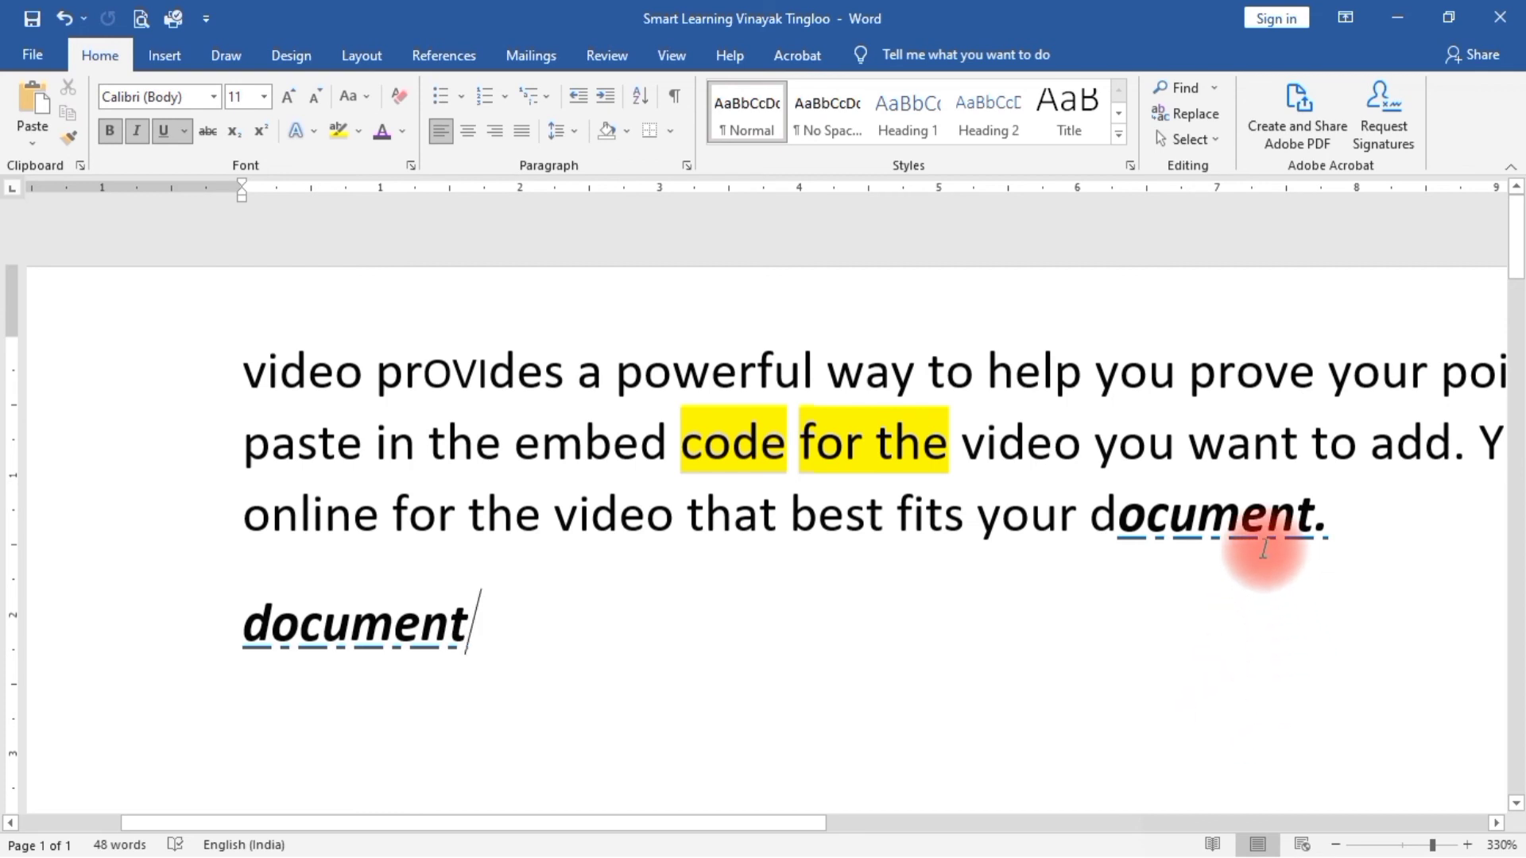
# Step: Copy only the formatting of the word "document" on the line below the paragraph
pyautogui.doubleClick(337, 626)
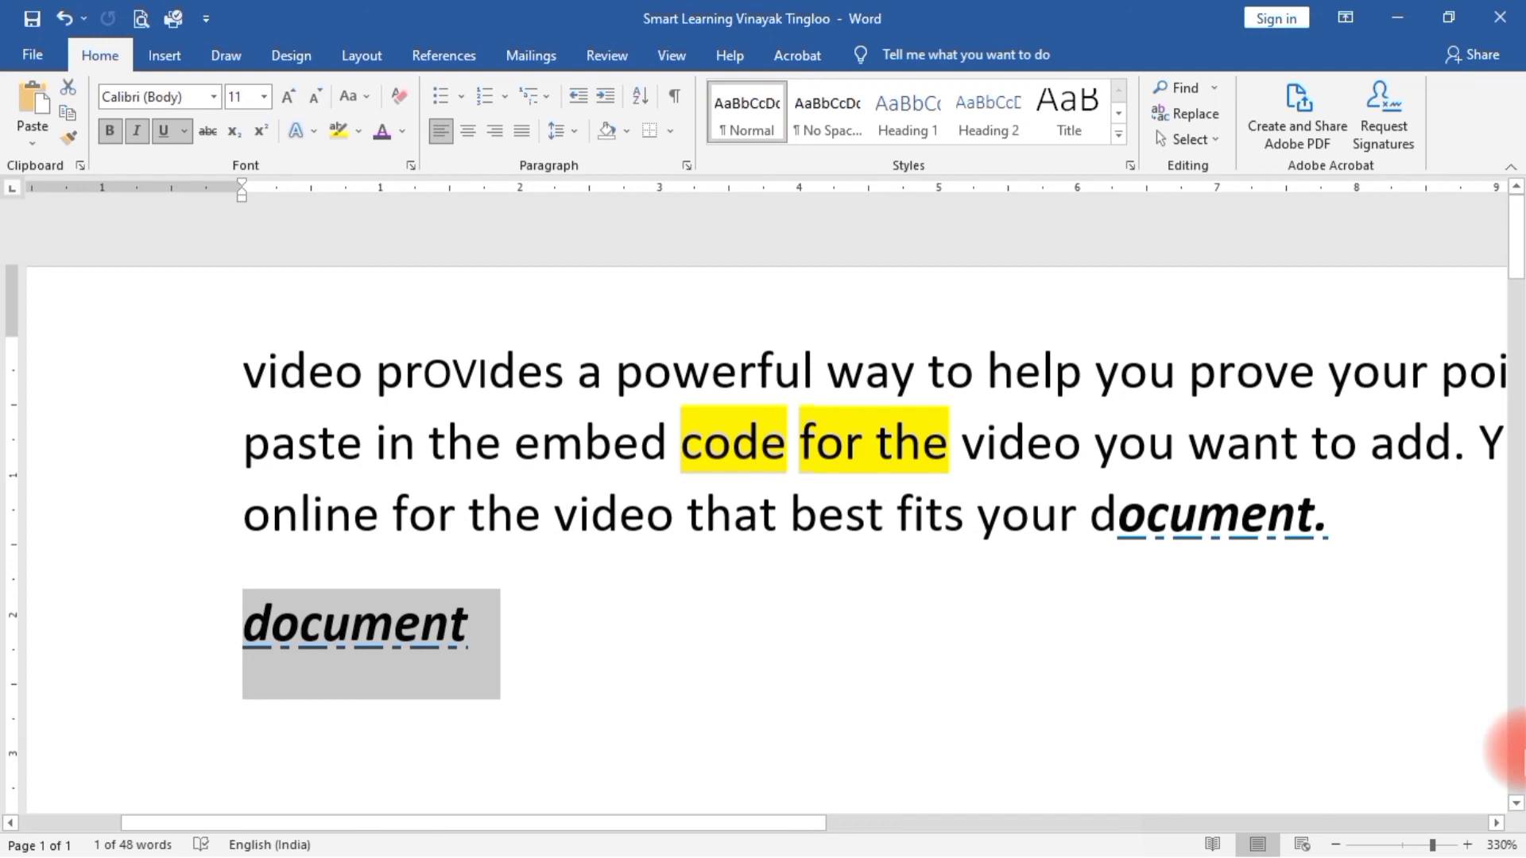
pyautogui.hotkey('ctrl', 'shift', 'c')
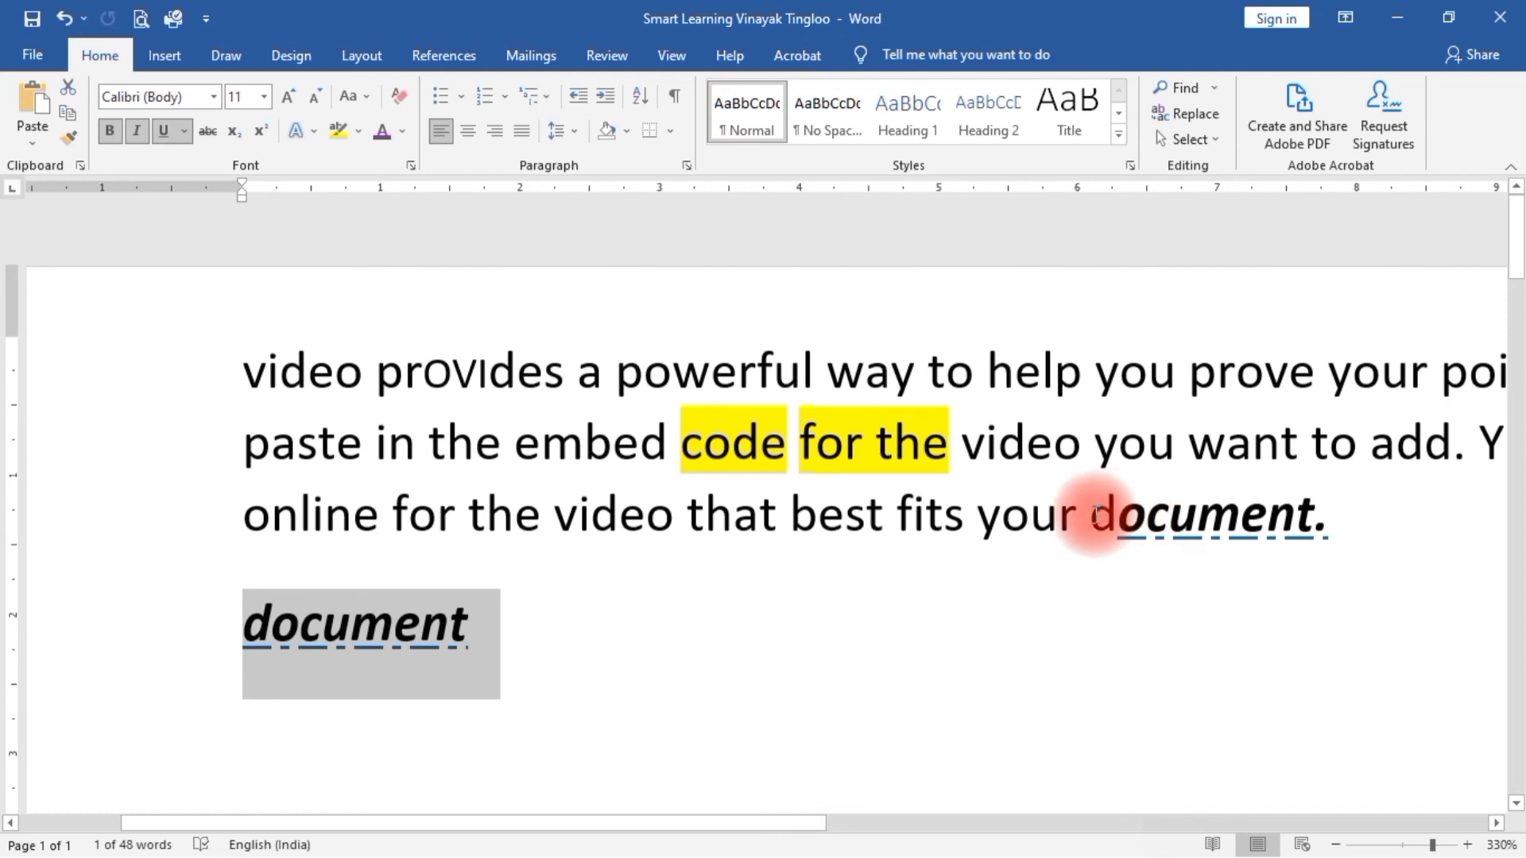
# Step: Apply the copied bold, italic, dash-underlined formatting to the plain "d" of "document." at the end of the paragraph
pyautogui.moveTo(1087, 515); pyautogui.dragTo(1121, 518)
pyautogui.moveTo(1466, 847)
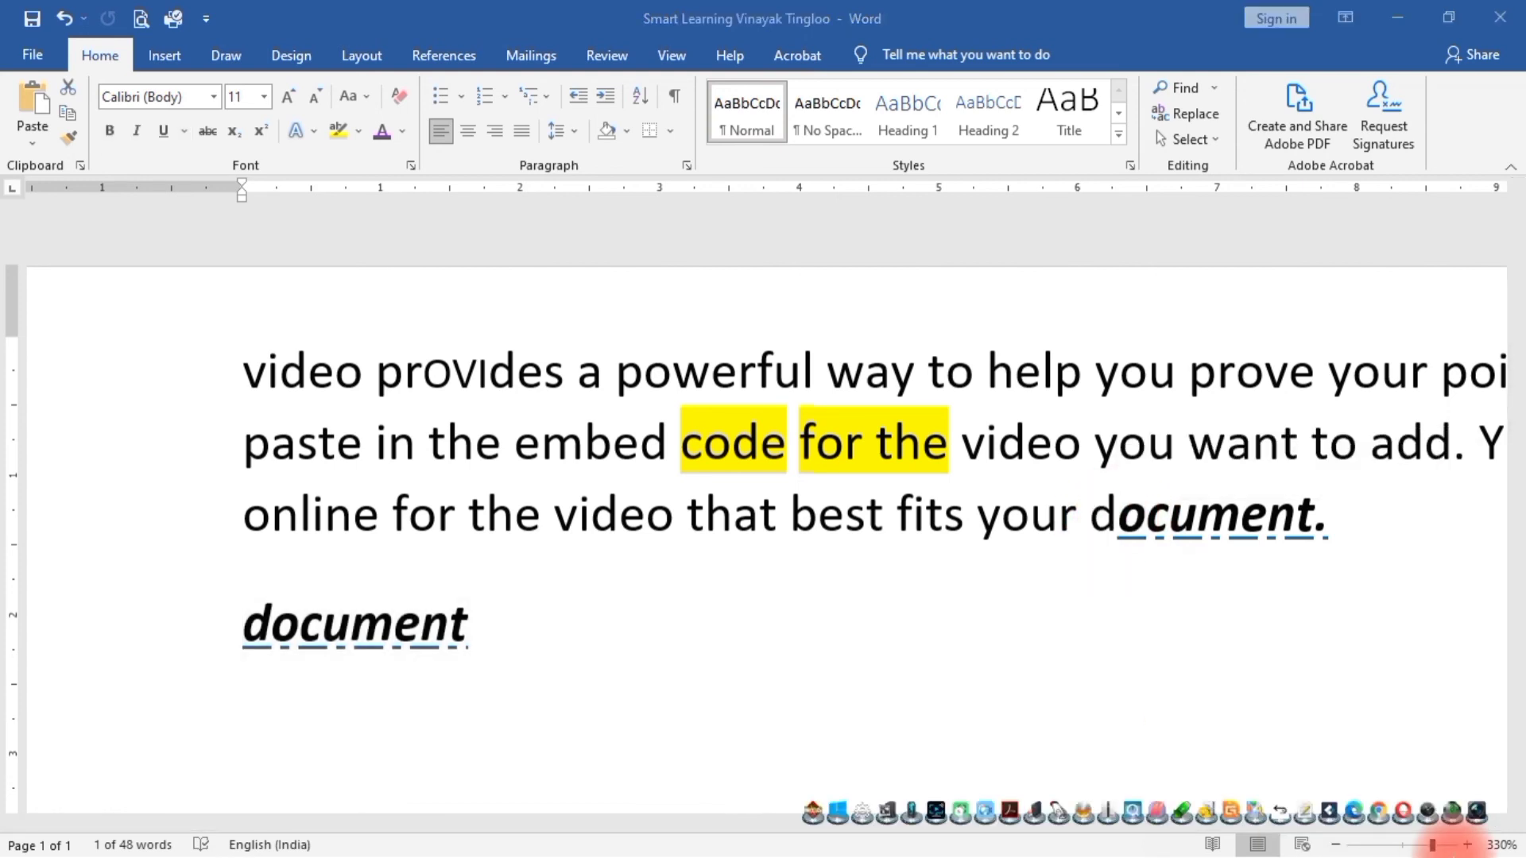
pyautogui.hotkey('ctrl', 'shift', 'v')
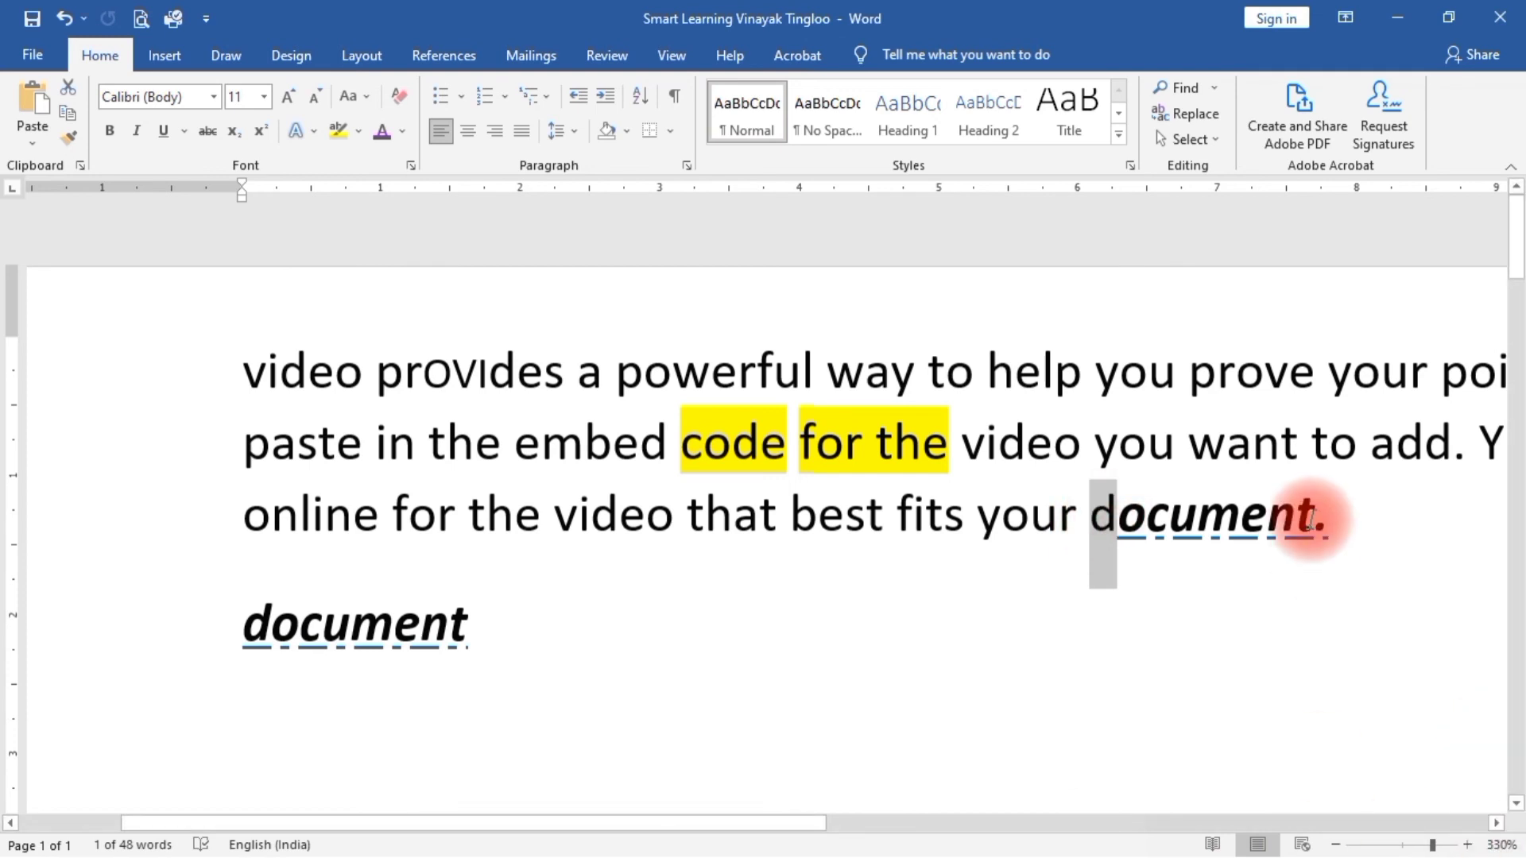
pyautogui.hotkey('ctrl', 'shift', 'v')
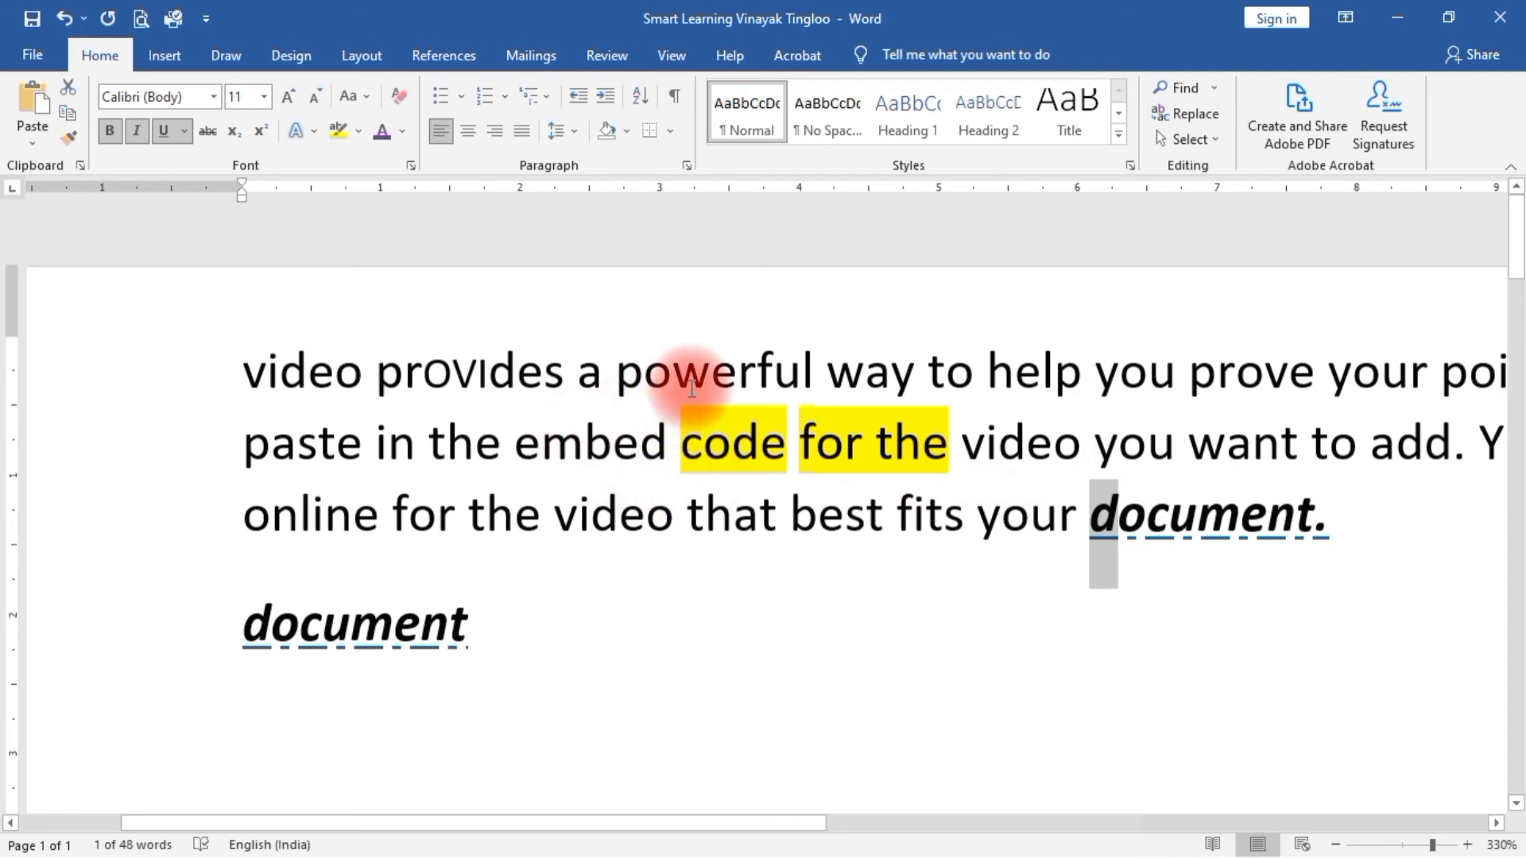
# Step: Add several blank lines below the standalone word "document" and enter the line "HI FRIENDS HOW ARE YOU"
pyautogui.click(512, 631)
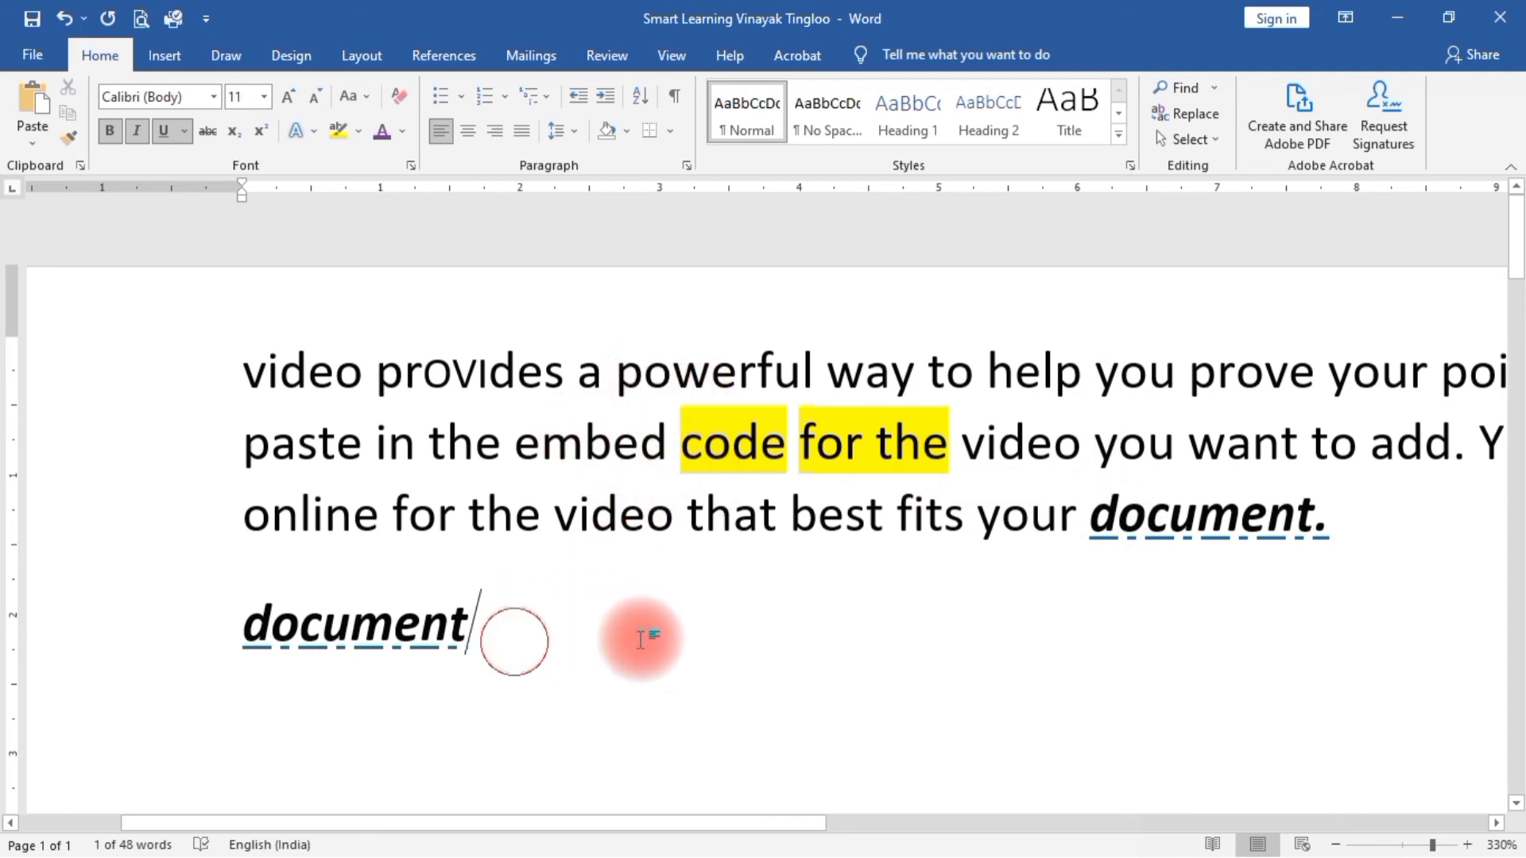
pyautogui.press('Return')
pyautogui.press('Return')
pyautogui.press('Return')
pyautogui.press('Return')
pyautogui.press('Return')
pyautogui.press('Return')
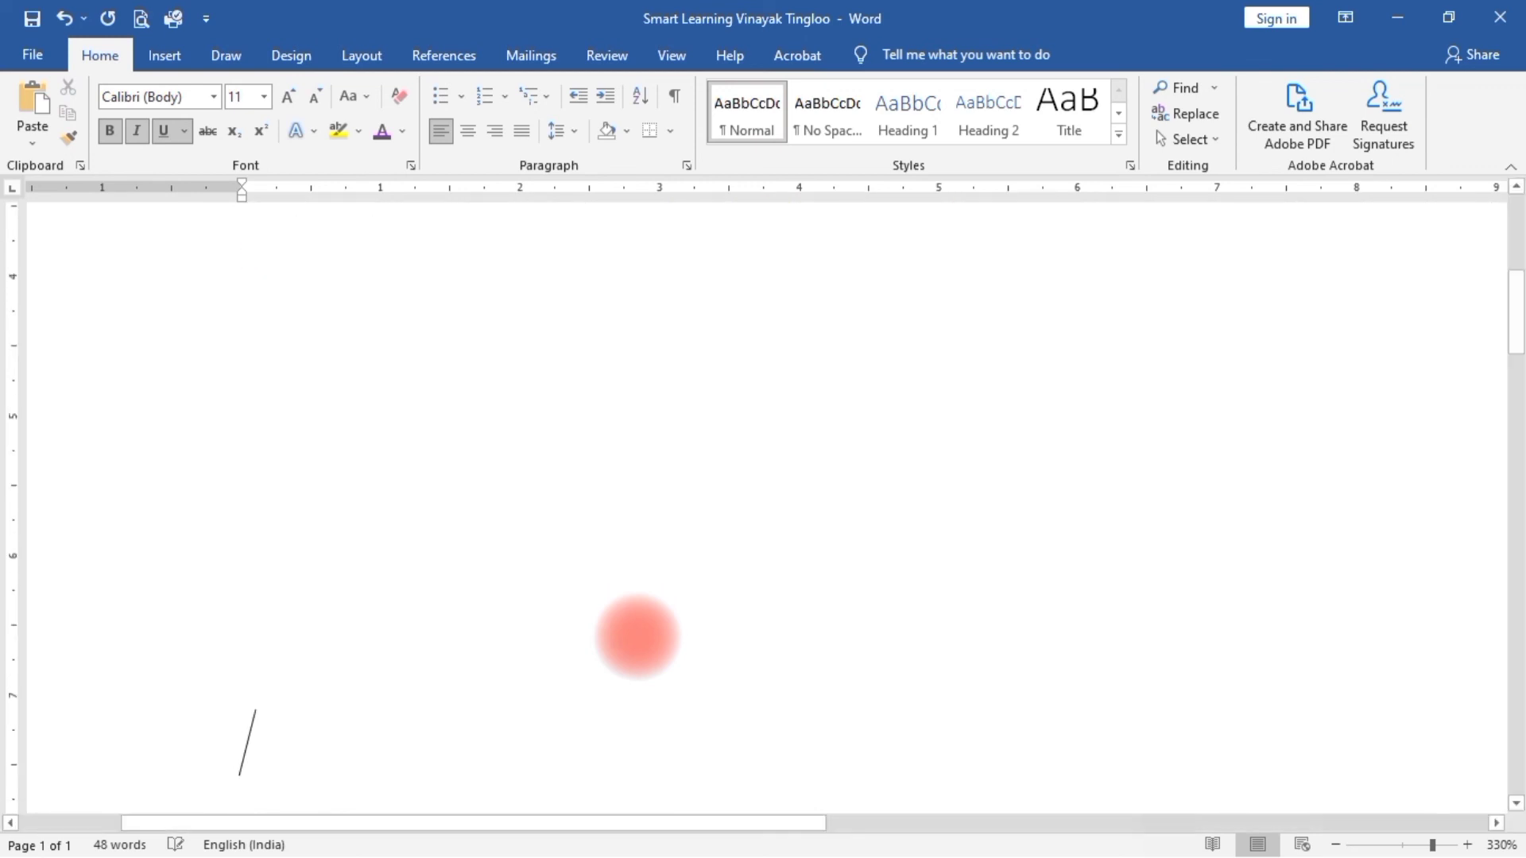
pyautogui.click(243, 250)
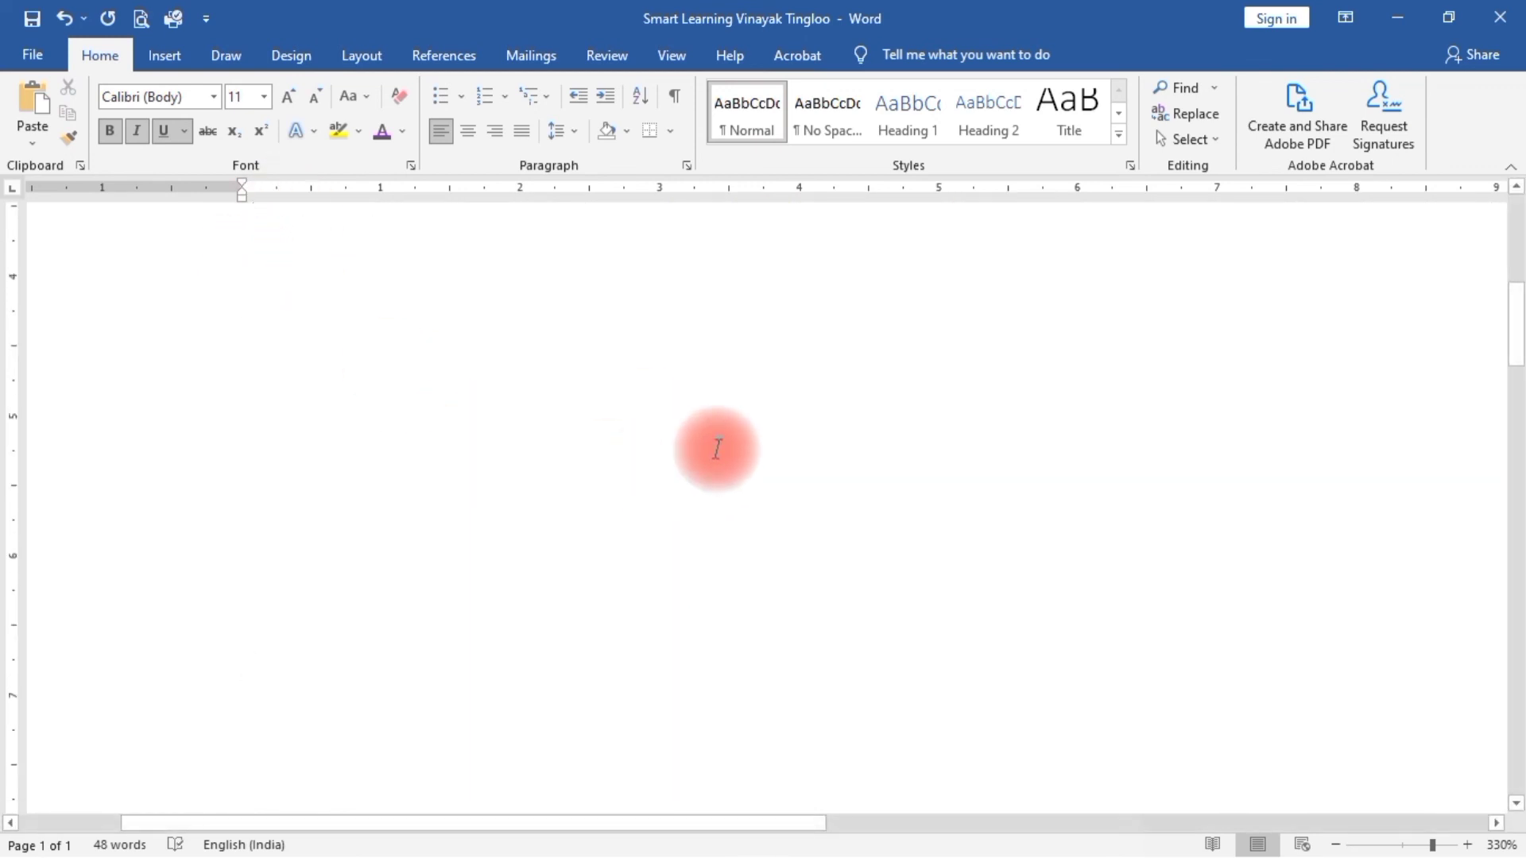
pyautogui.write('HI FRI')
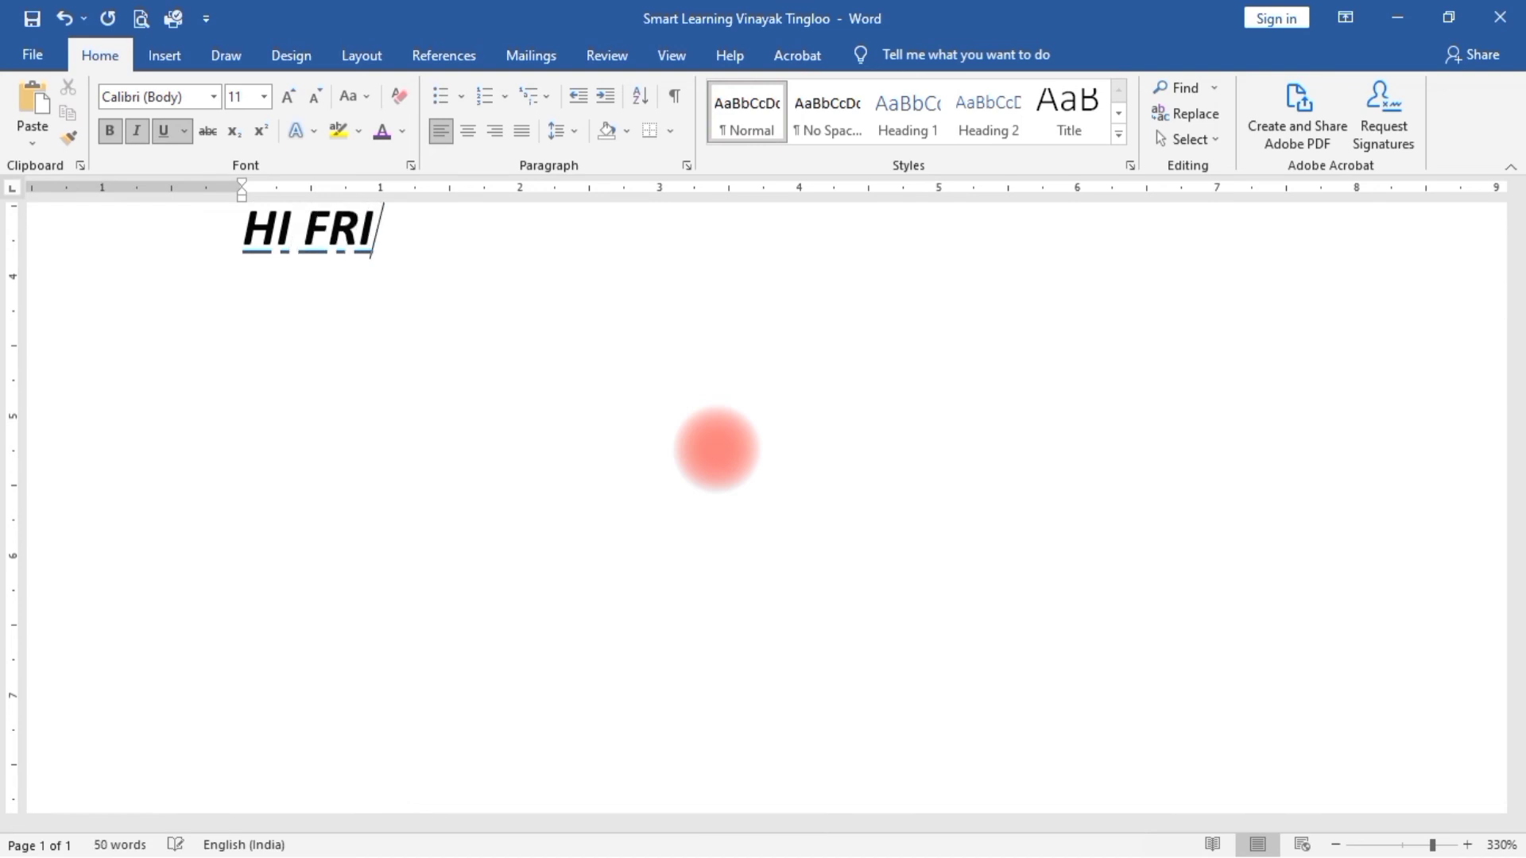
pyautogui.write('ENDS HOW A')
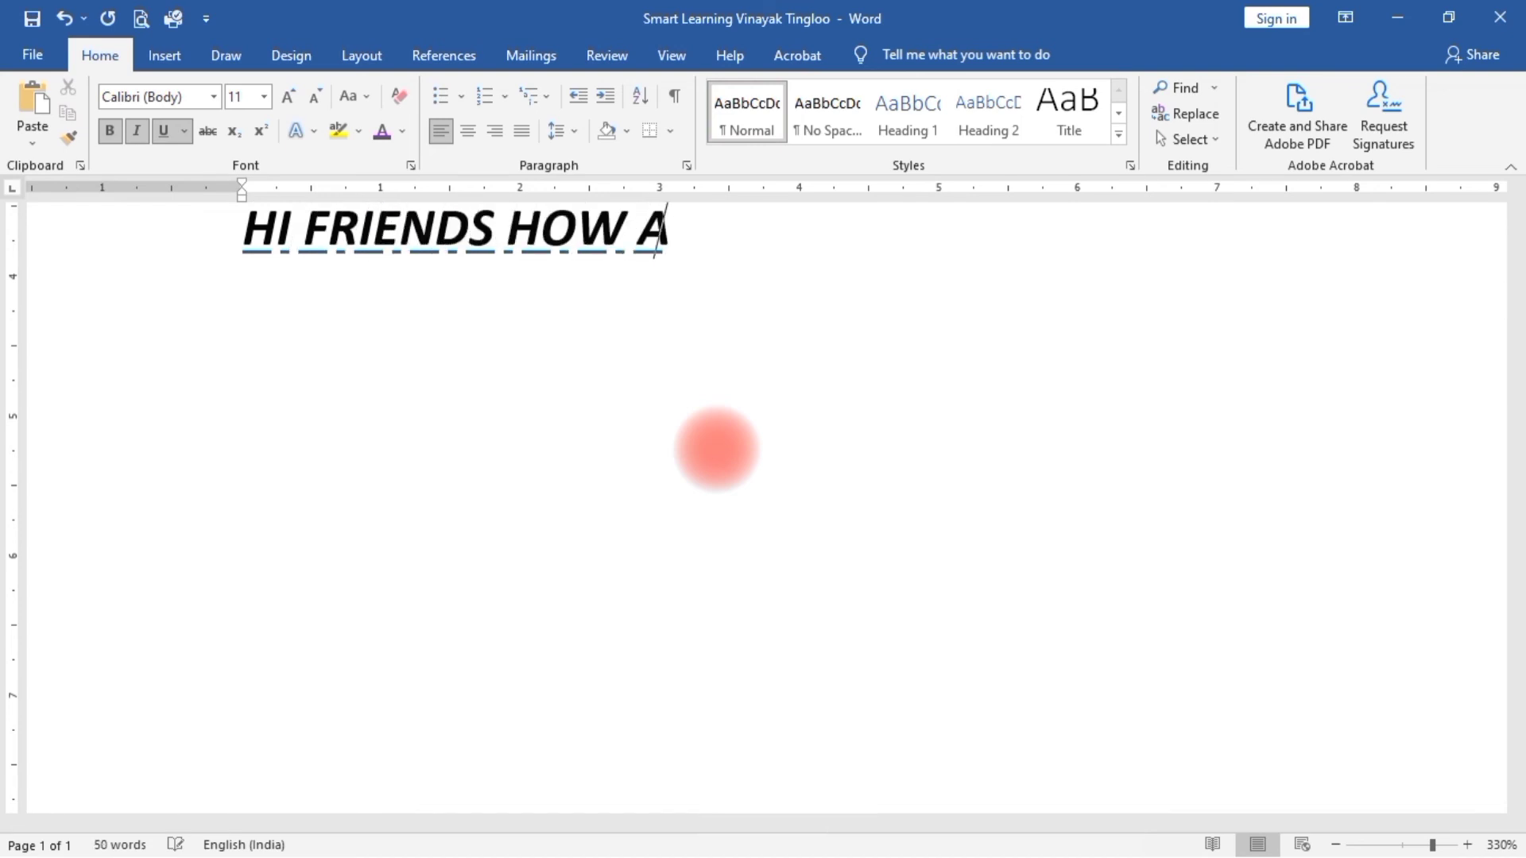
pyautogui.write('RE YOU')
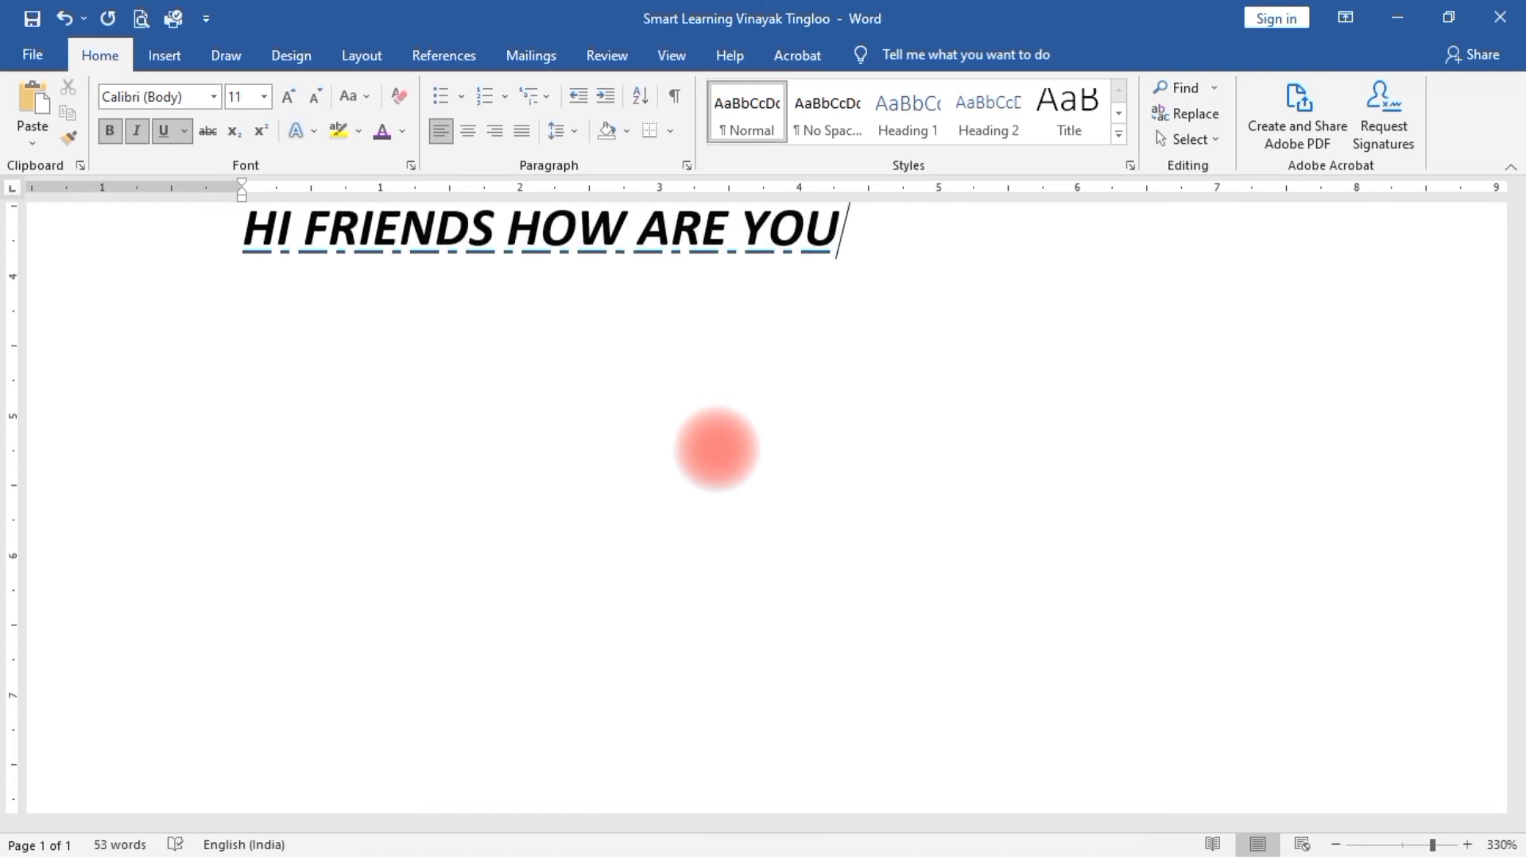
# Step: Add a second line reading "I", the presenter's full name, and "WELCOMES YOU ALL ON MY YOUTUBE CHANNEL,"
pyautogui.press('Return')
pyautogui.write('I VINAYAK')
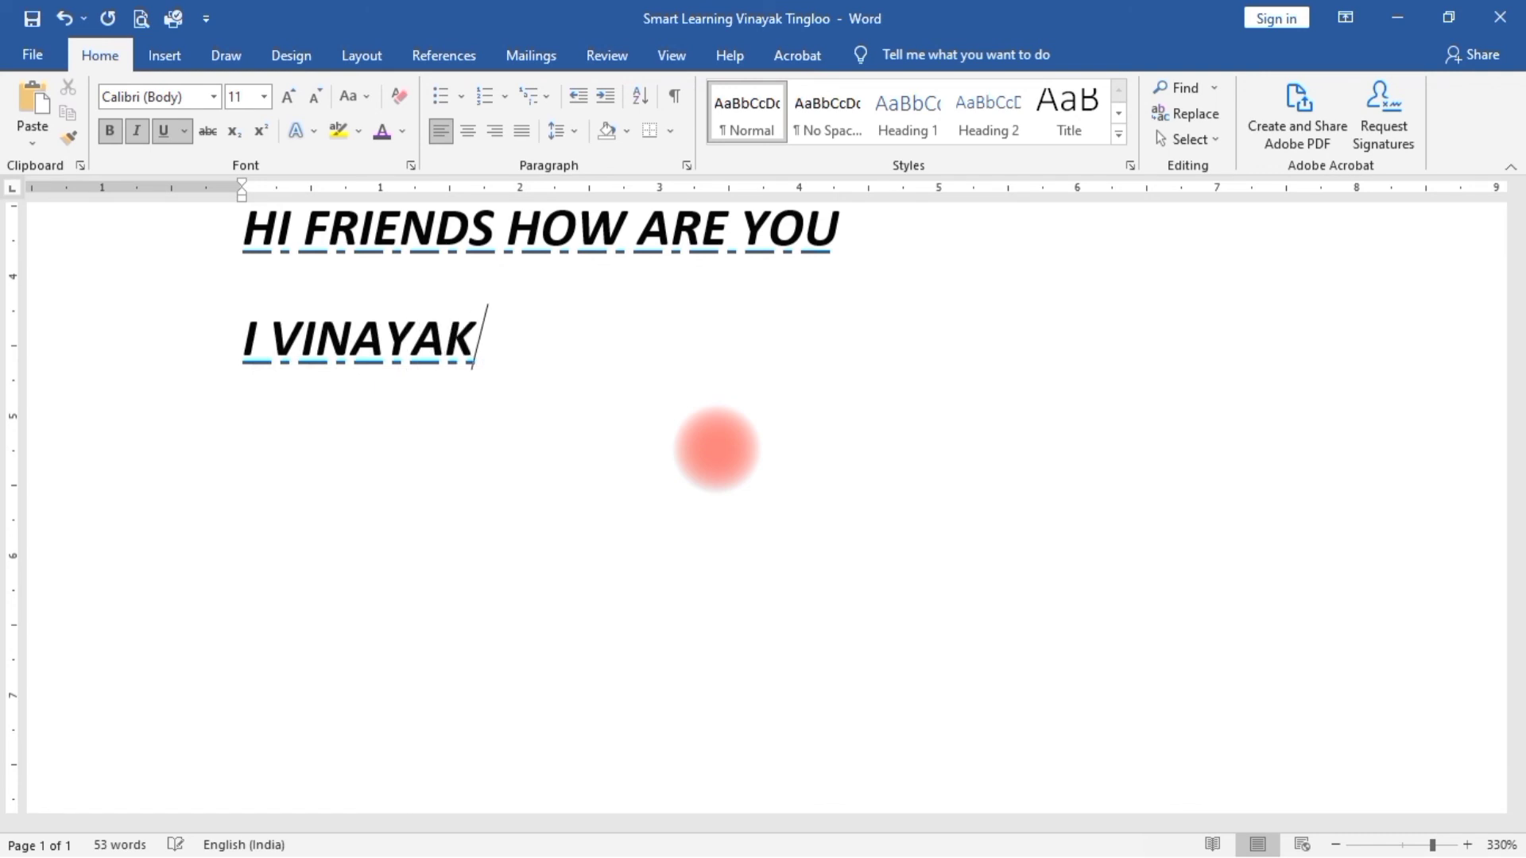
pyautogui.write(' TINGLOO ')
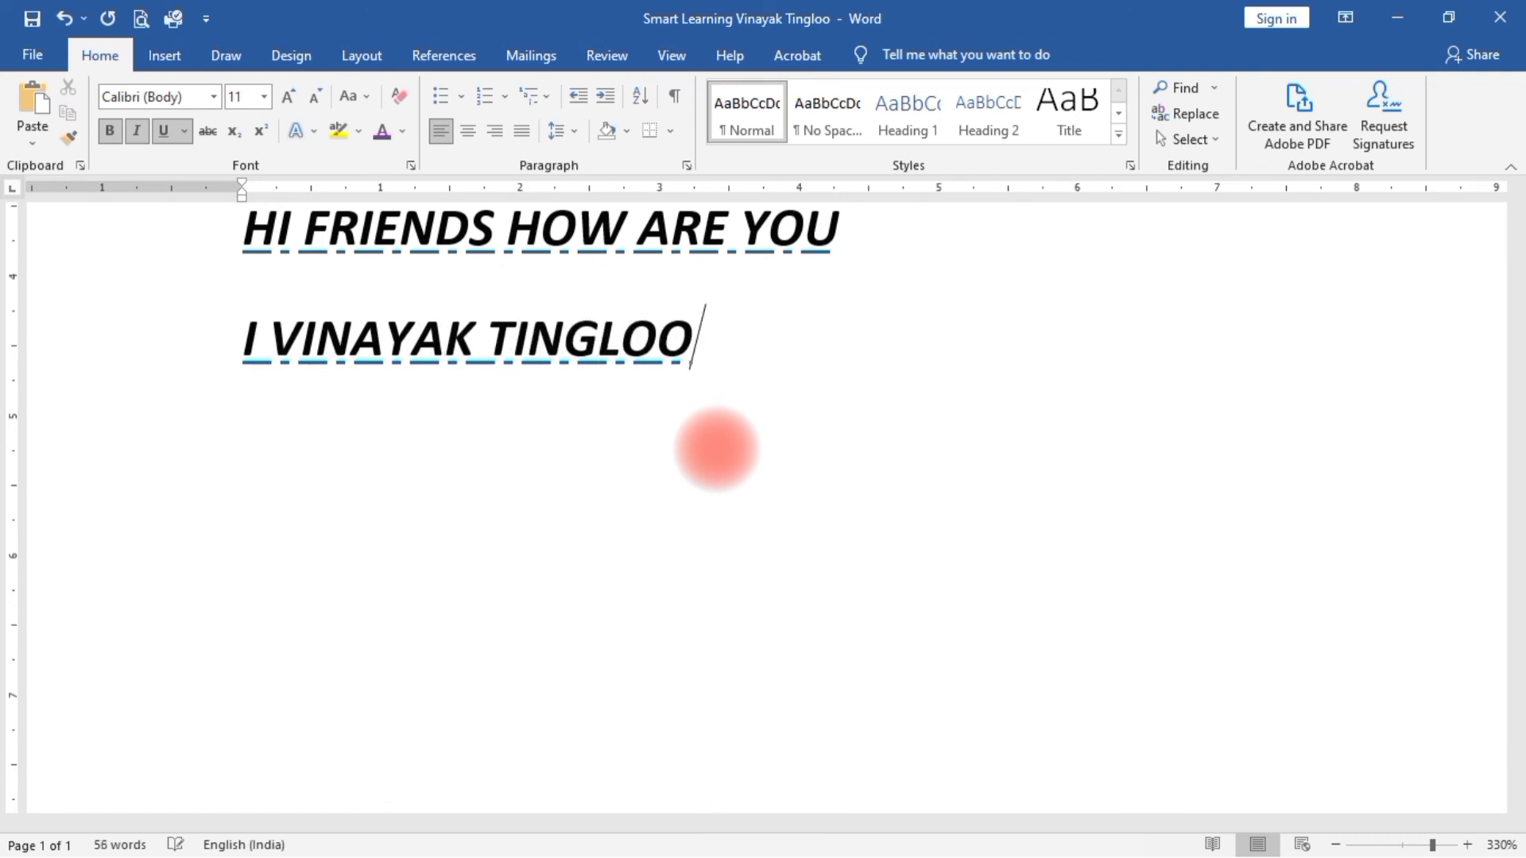
pyautogui.write('WELC')
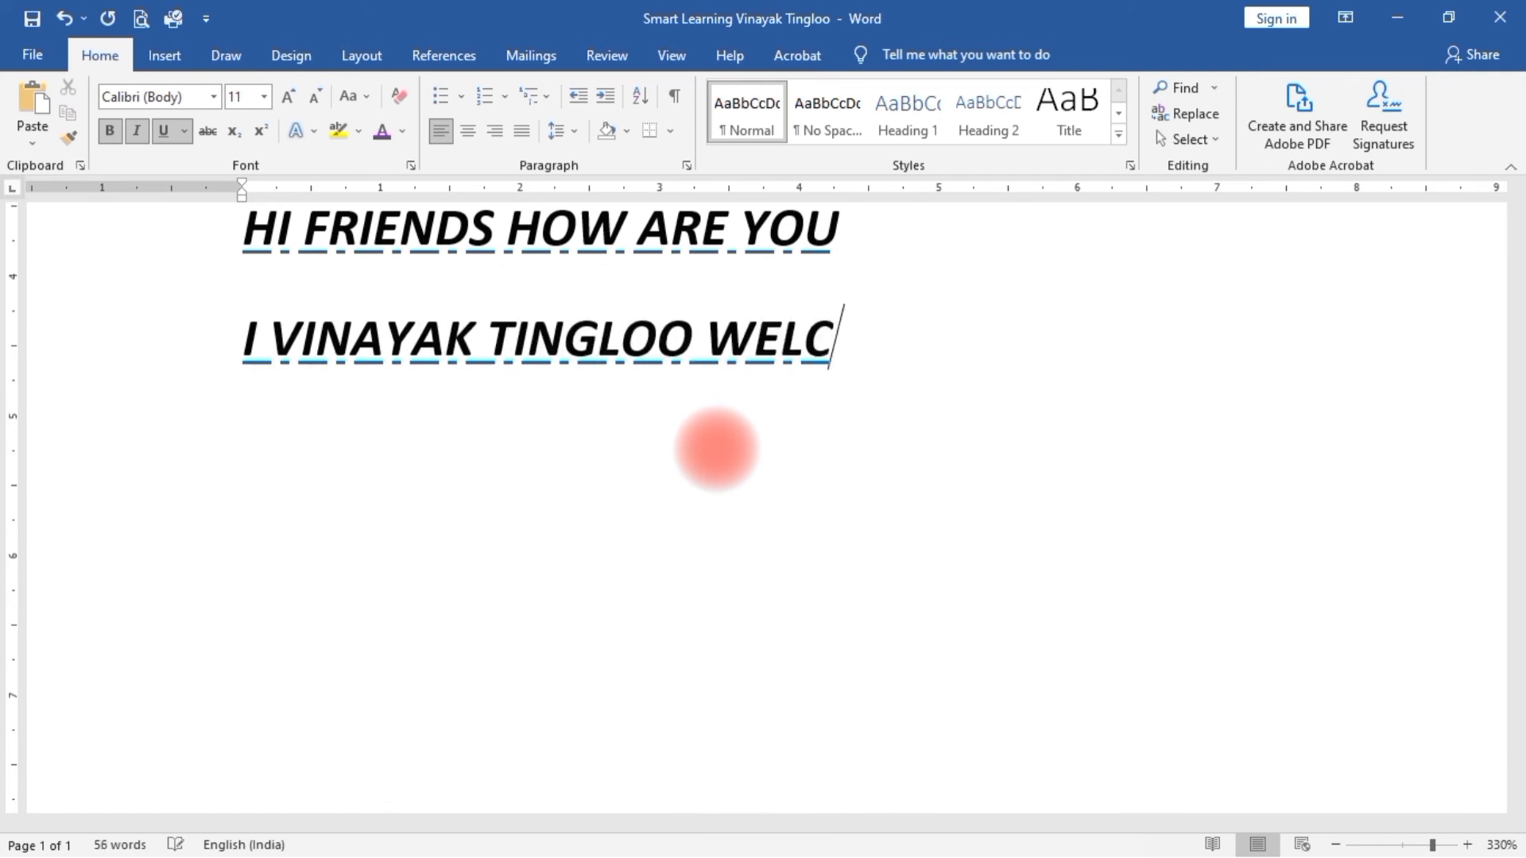
pyautogui.write('OMES YOU ALL')
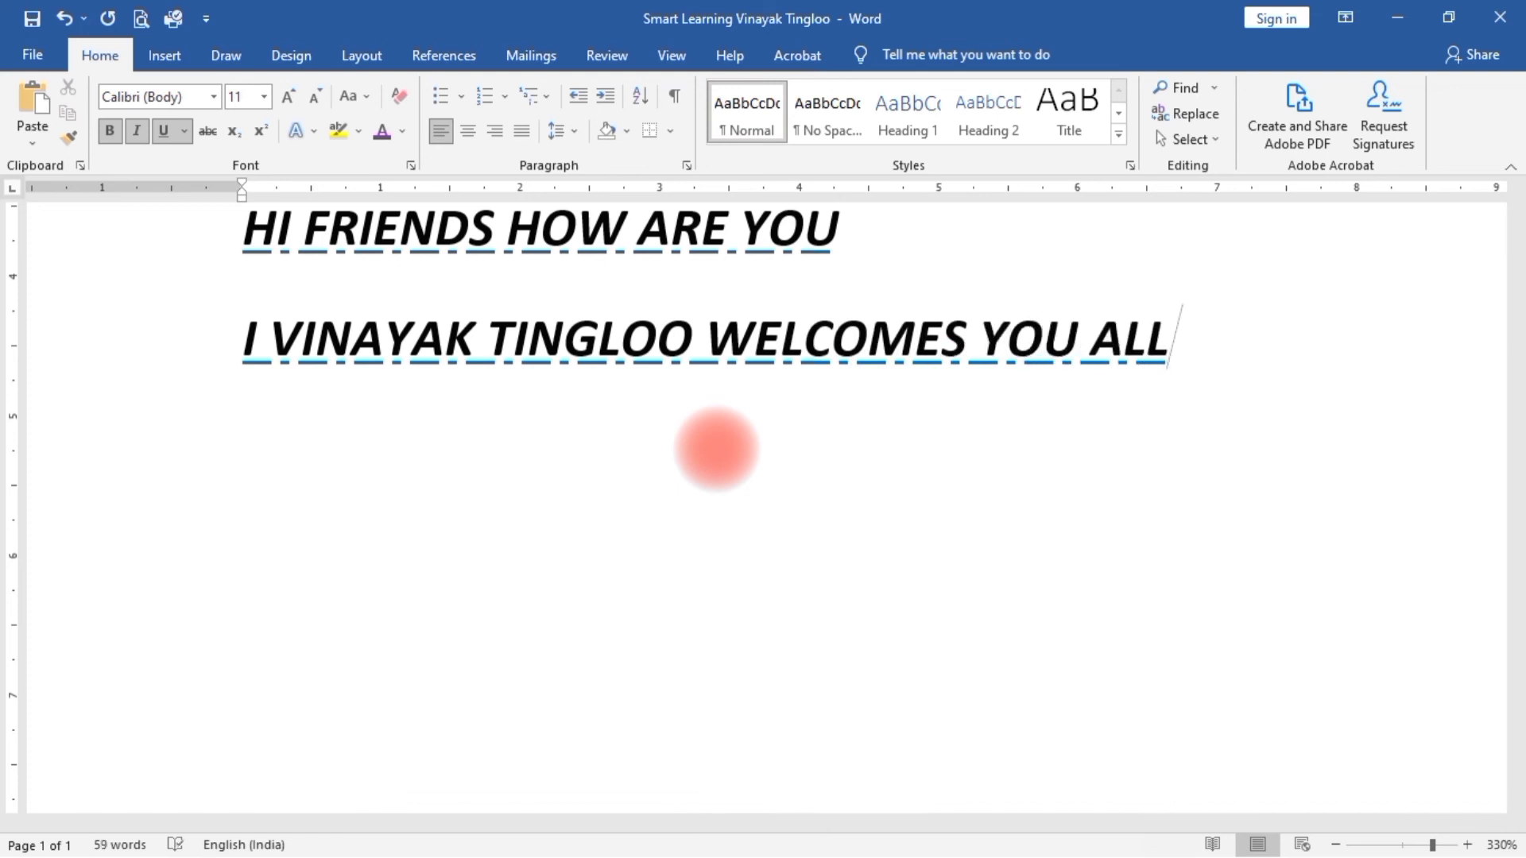
pyautogui.write(' ON M')
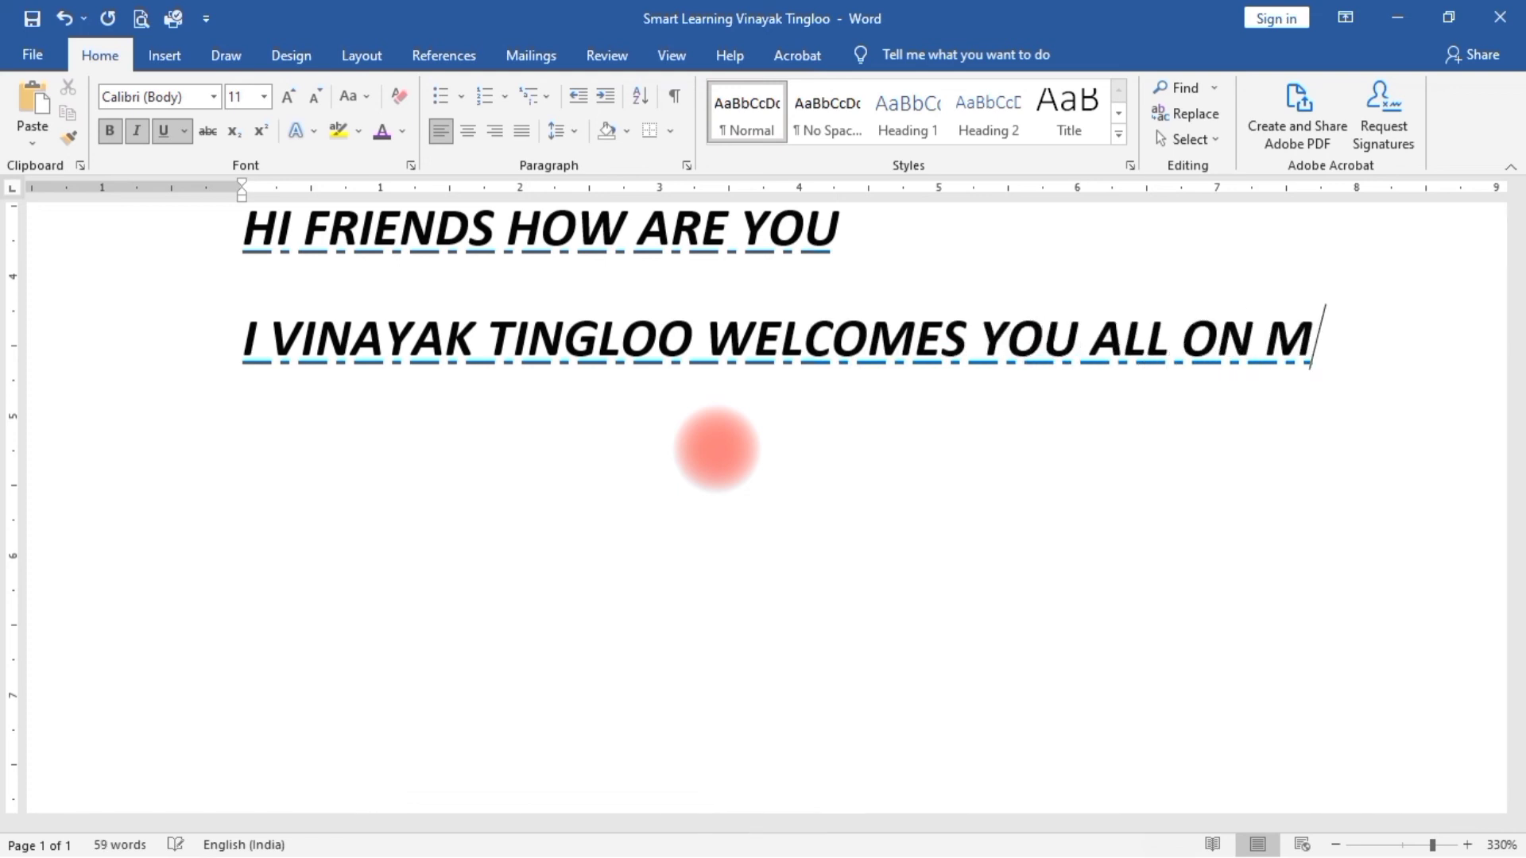
pyautogui.write('Y YOUTU')
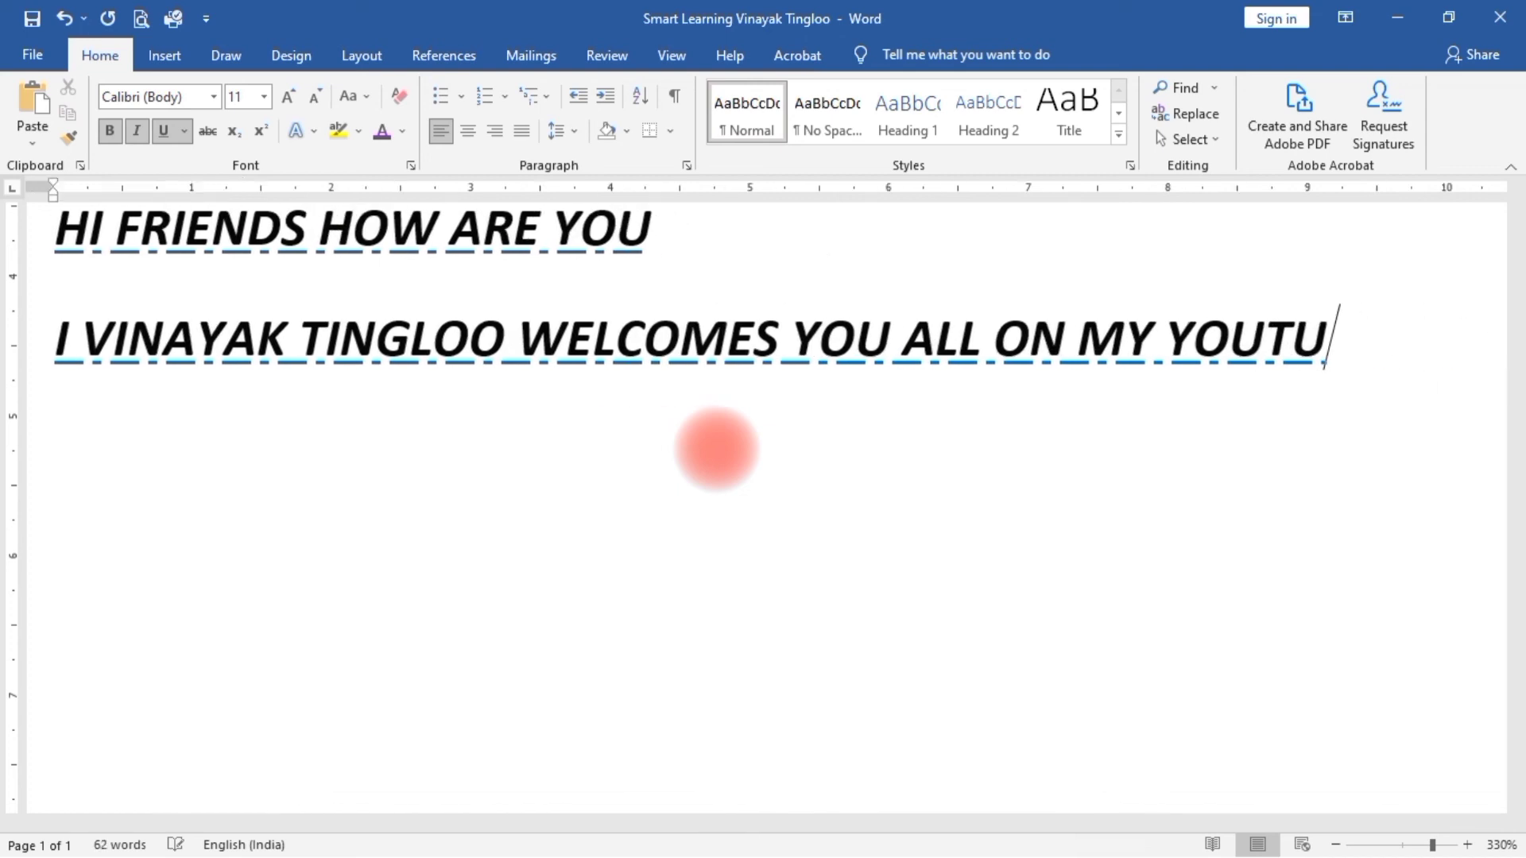
pyautogui.write('BE CHANNEL')
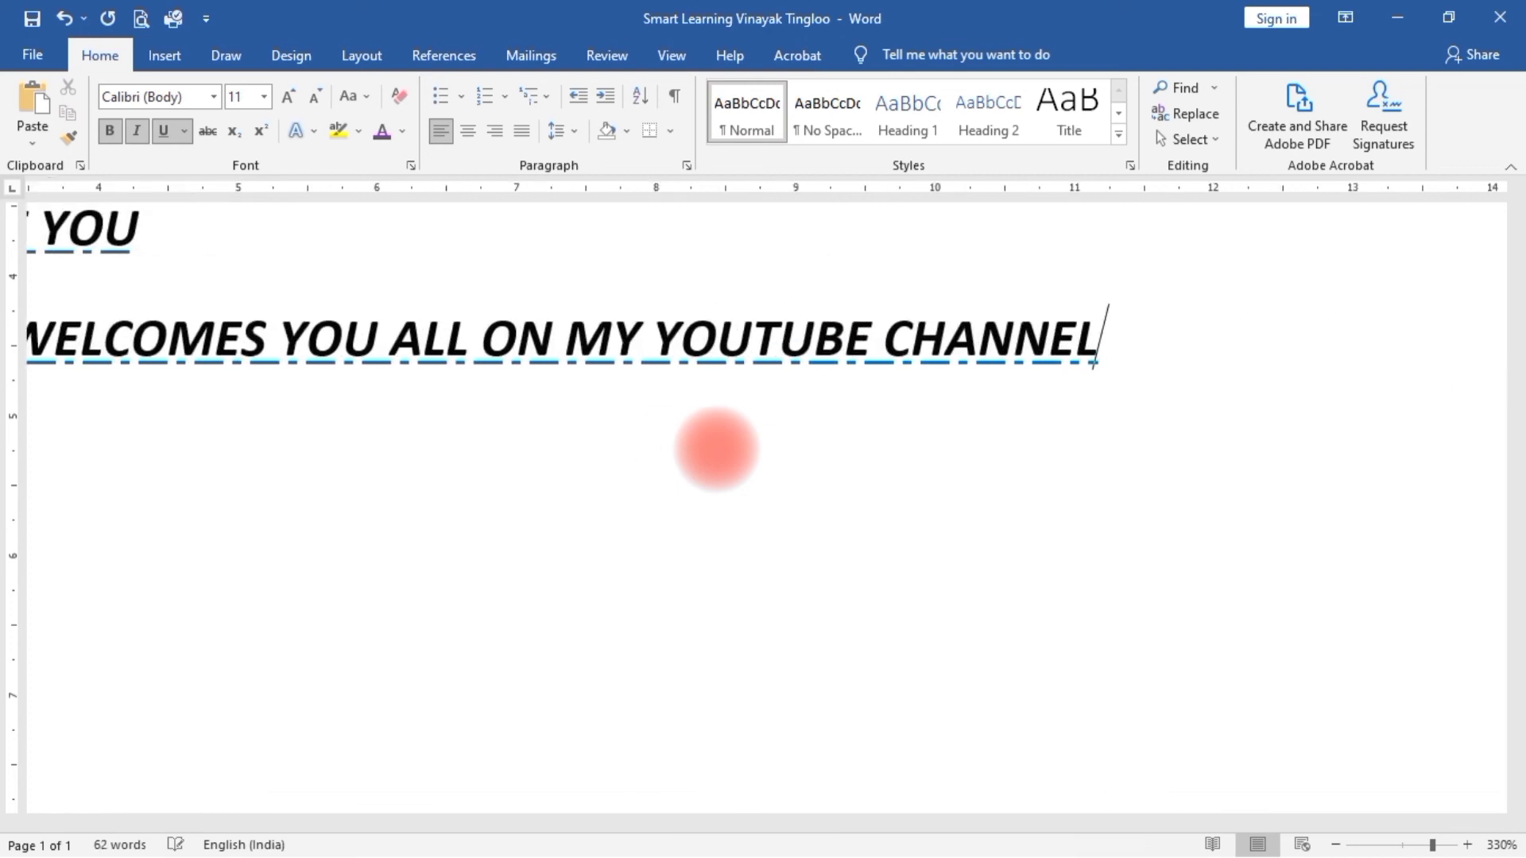
pyautogui.write(',')
# Step: Add a third line reading "SMART LEARNING" followed by the presenter's full name
pyautogui.press('Return')
pyautogui.write('S')
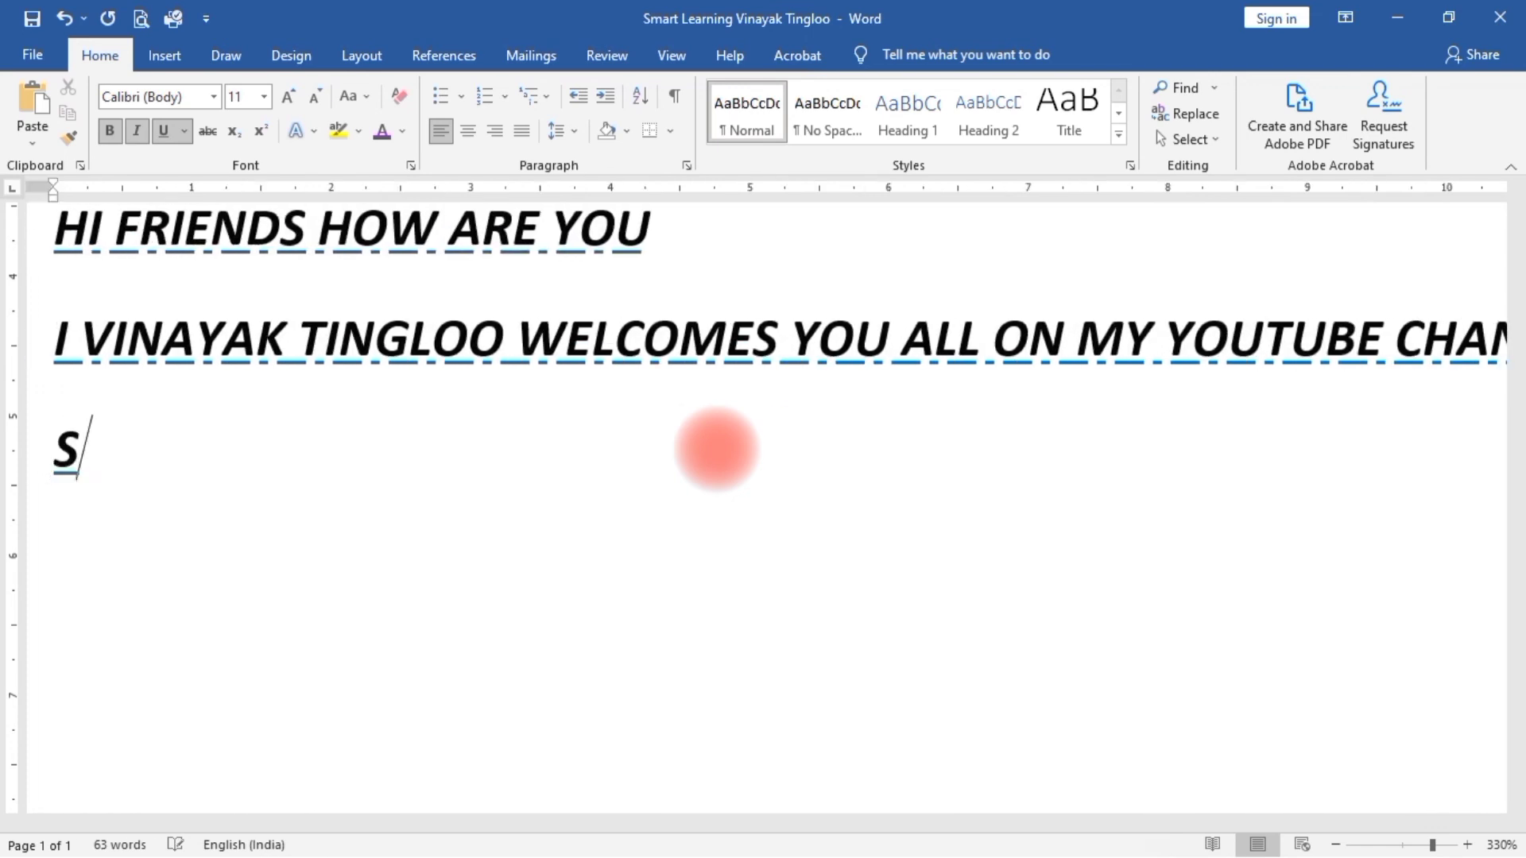
pyautogui.write('MART LEAR')
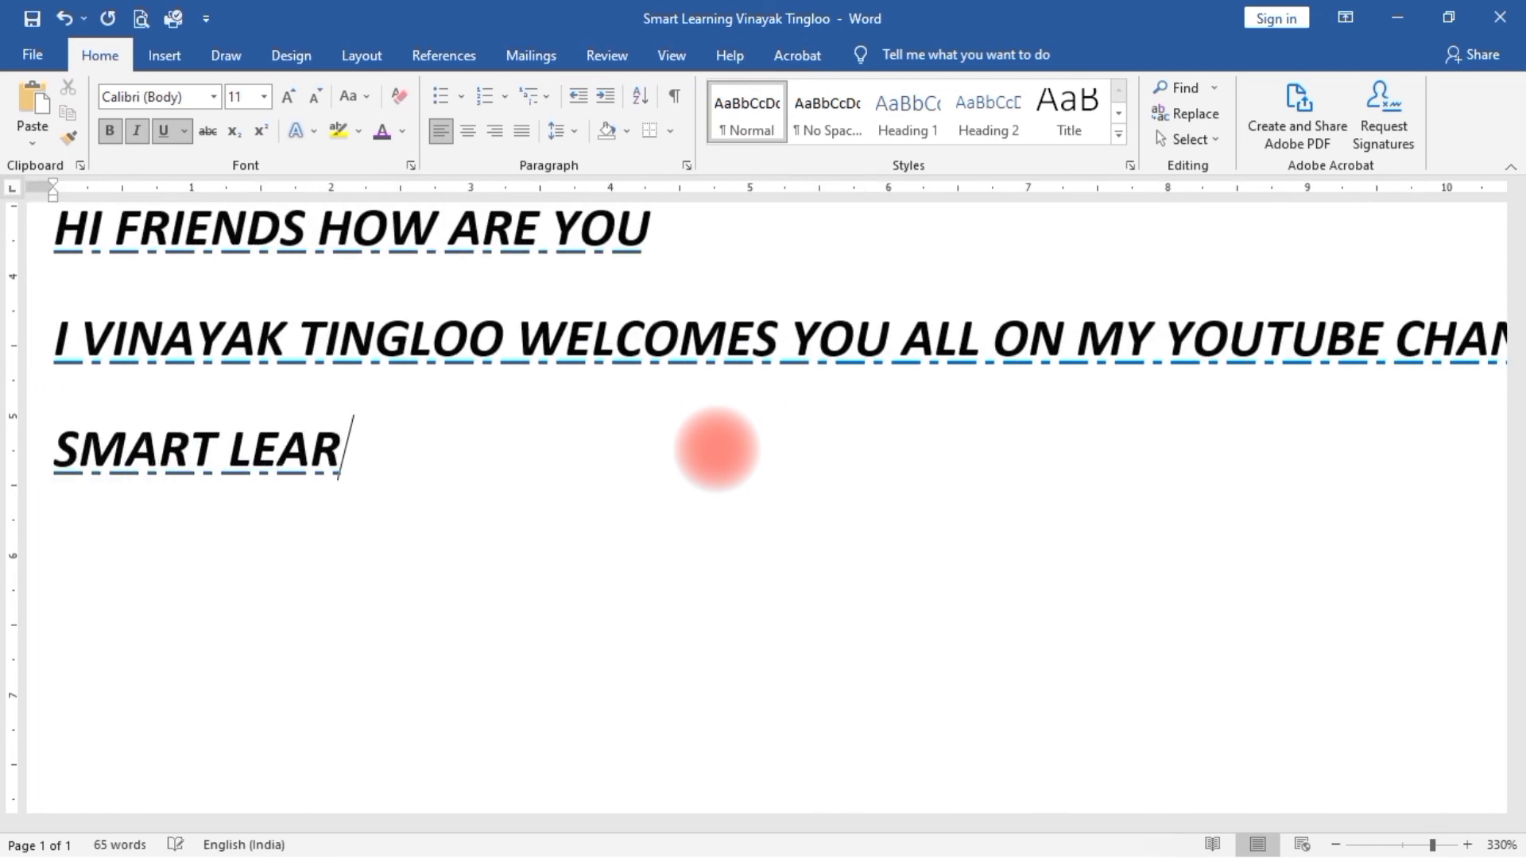
pyautogui.write('NING VINAYAK TINGLOO')
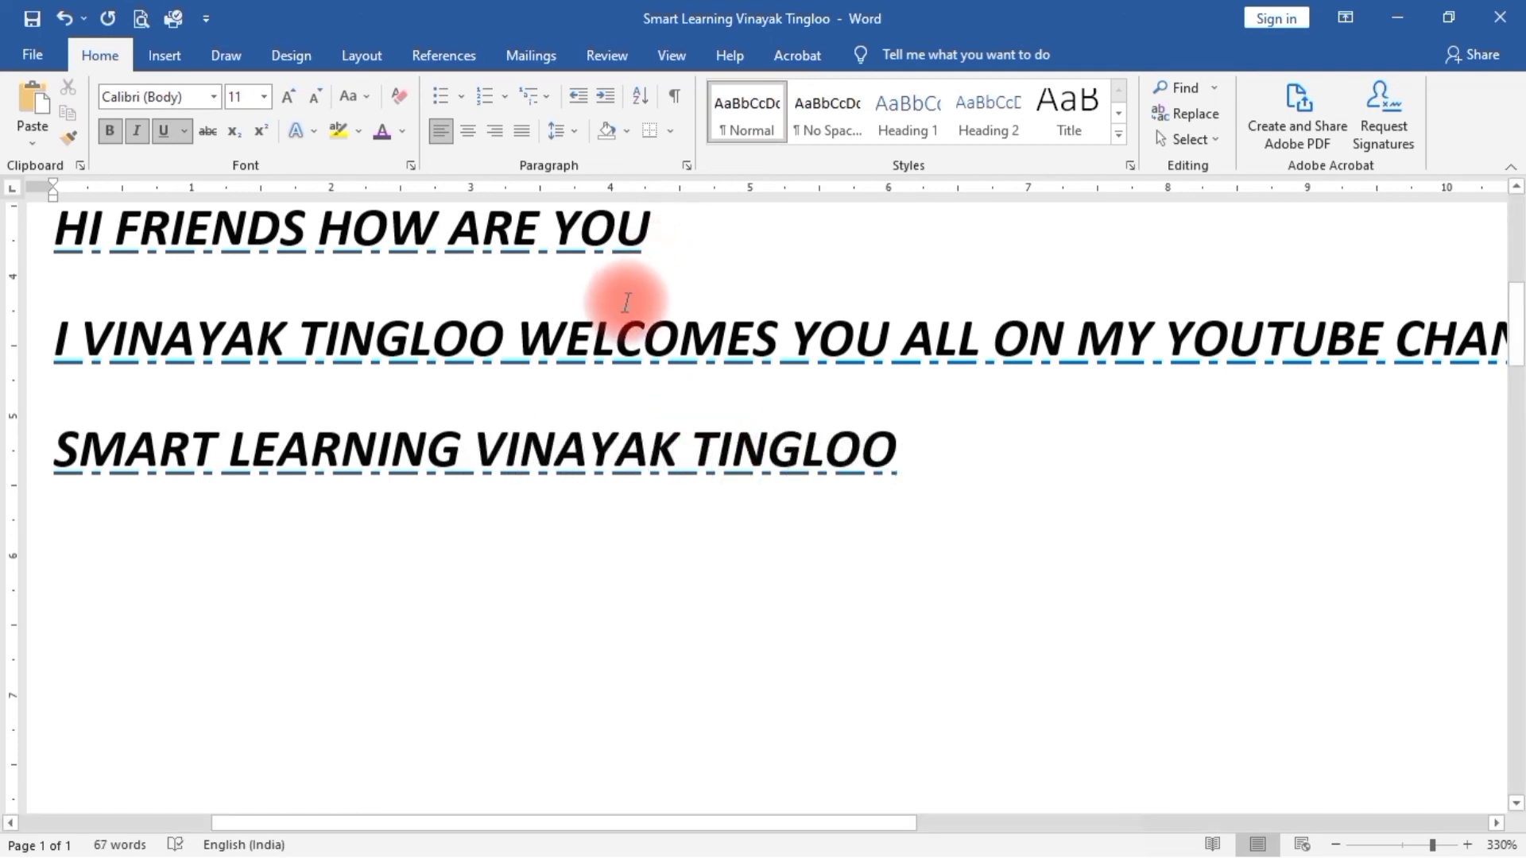
pyautogui.scroll(-7, 635, 407)
pyautogui.scroll(-5, 634, 407)
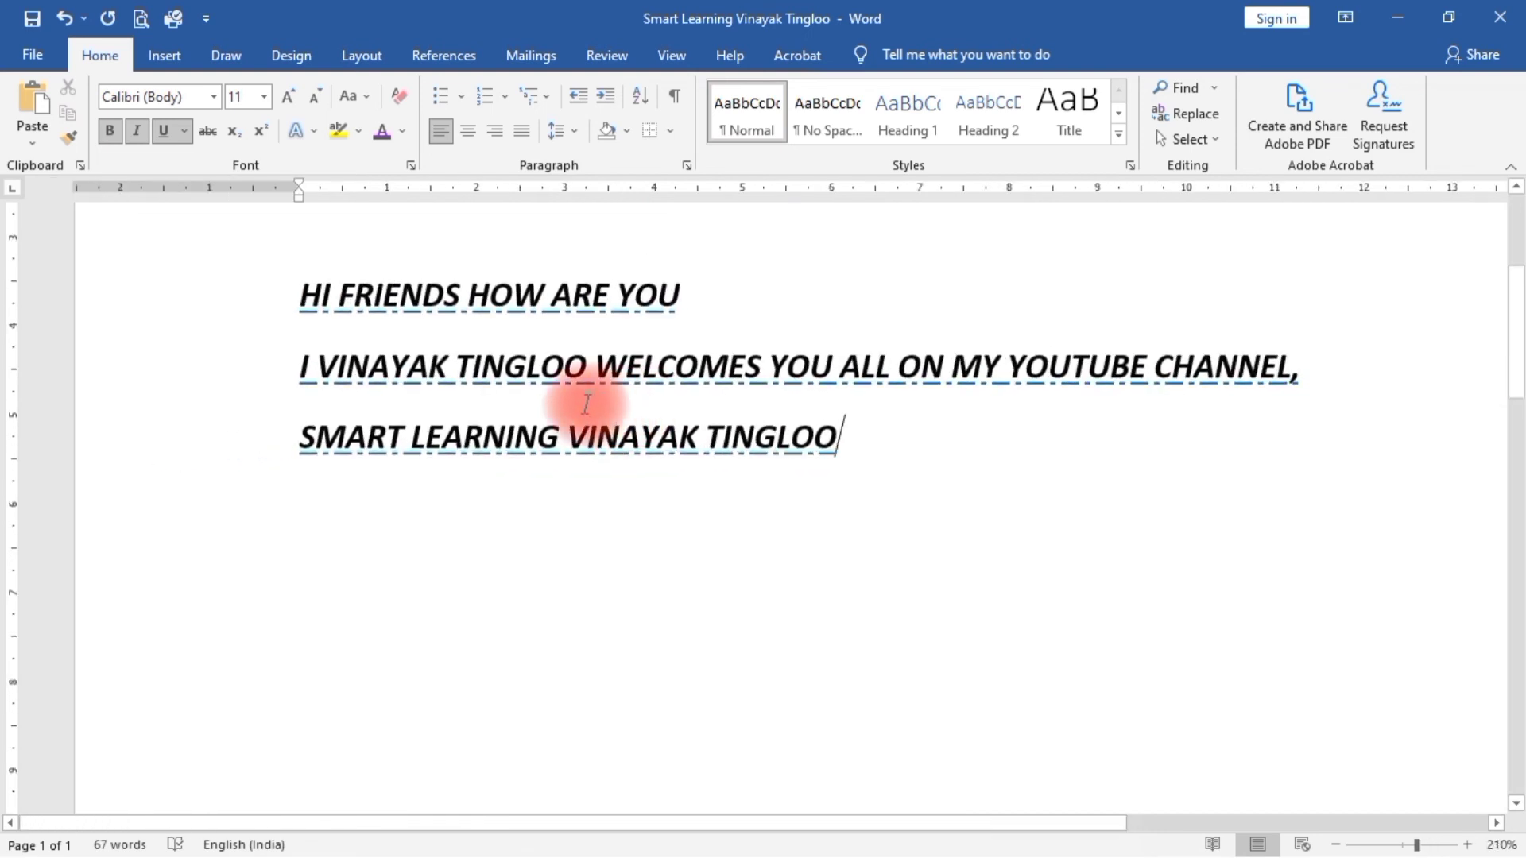
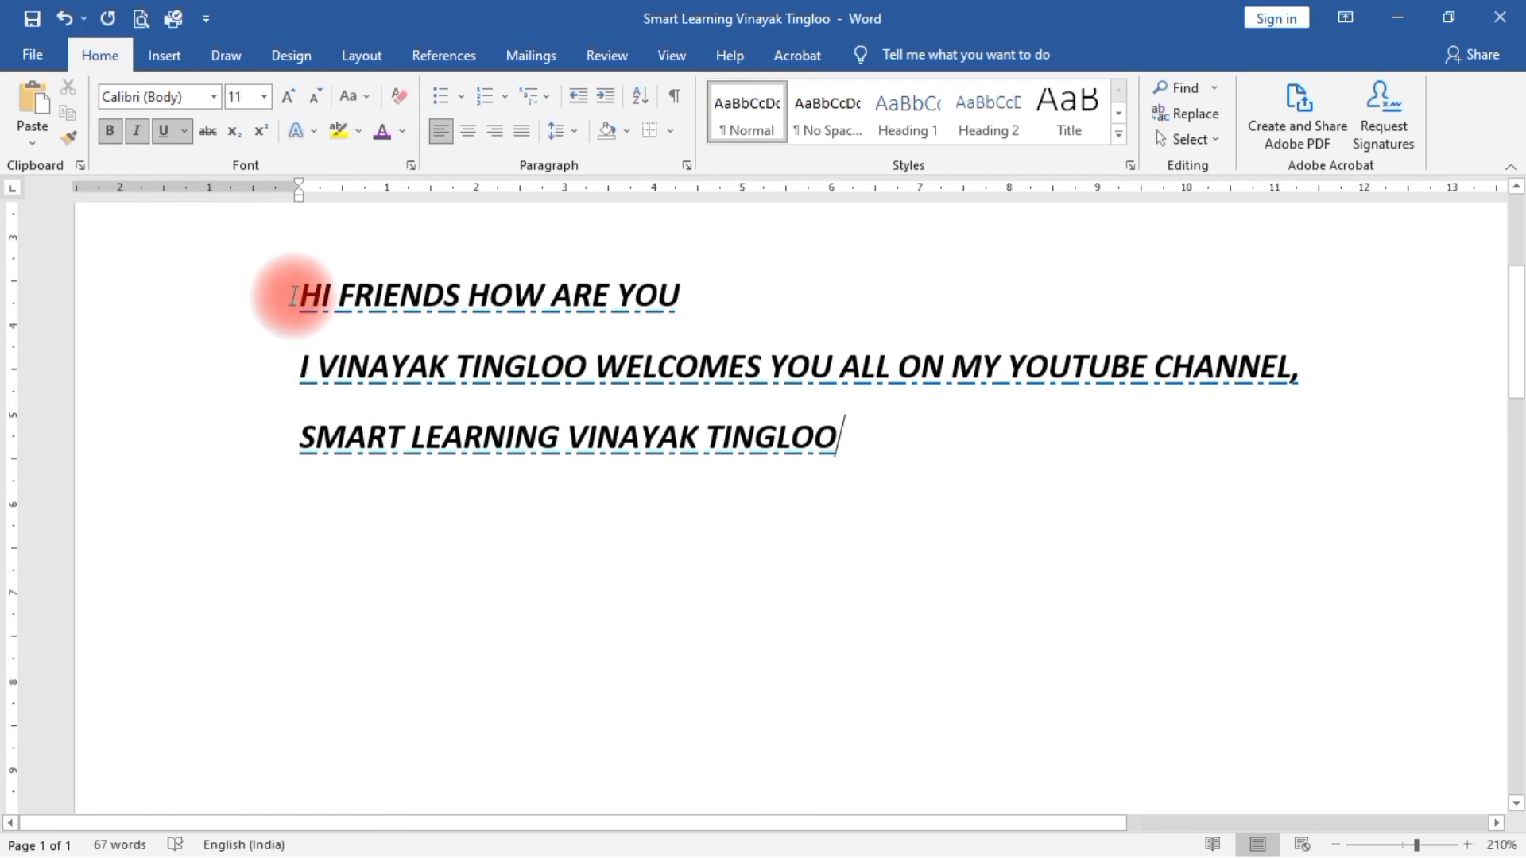
# Step: Format the line "HI FRIENDS HOW ARE YOU" as a list item with the default round bullet
pyautogui.click(293, 297)
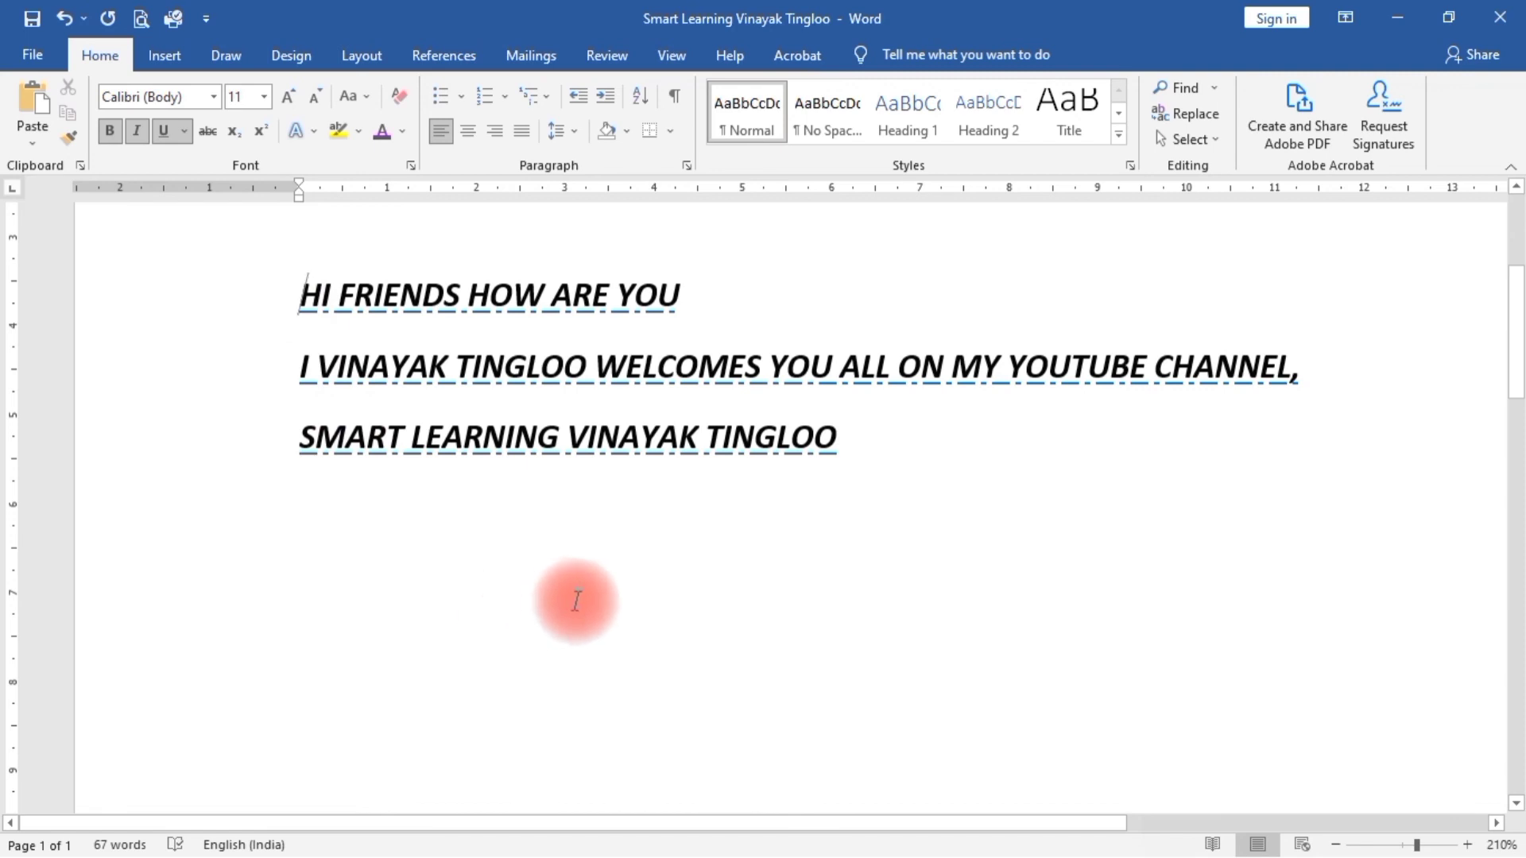
pyautogui.click(439, 97)
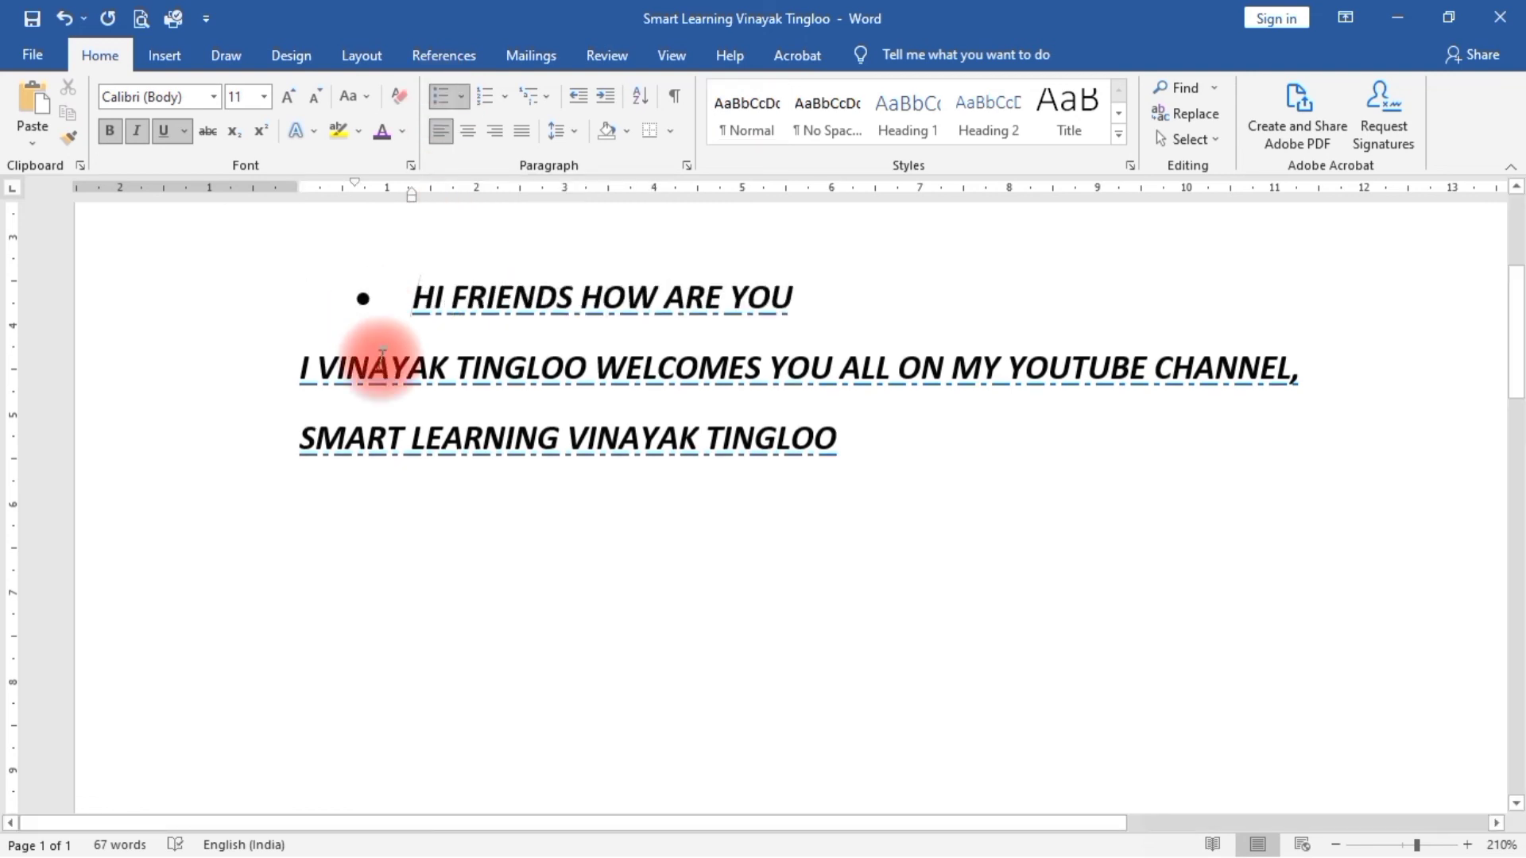
# Step: Examine the bullet library and the symbol choices for defining a new bullet for the first line, leaving the bullet as is
pyautogui.click(364, 300)
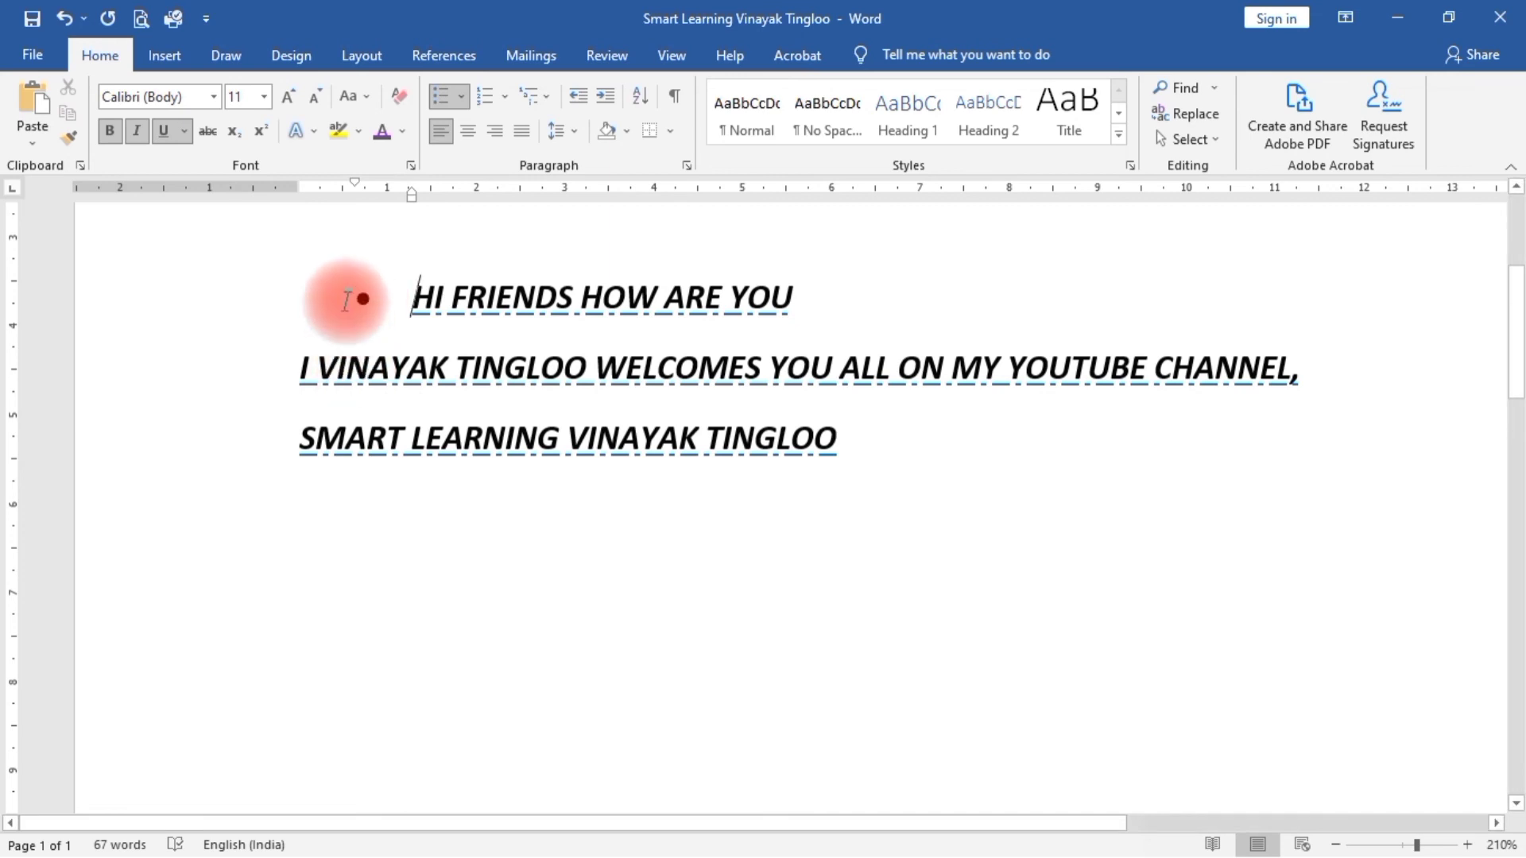
pyautogui.click(460, 96)
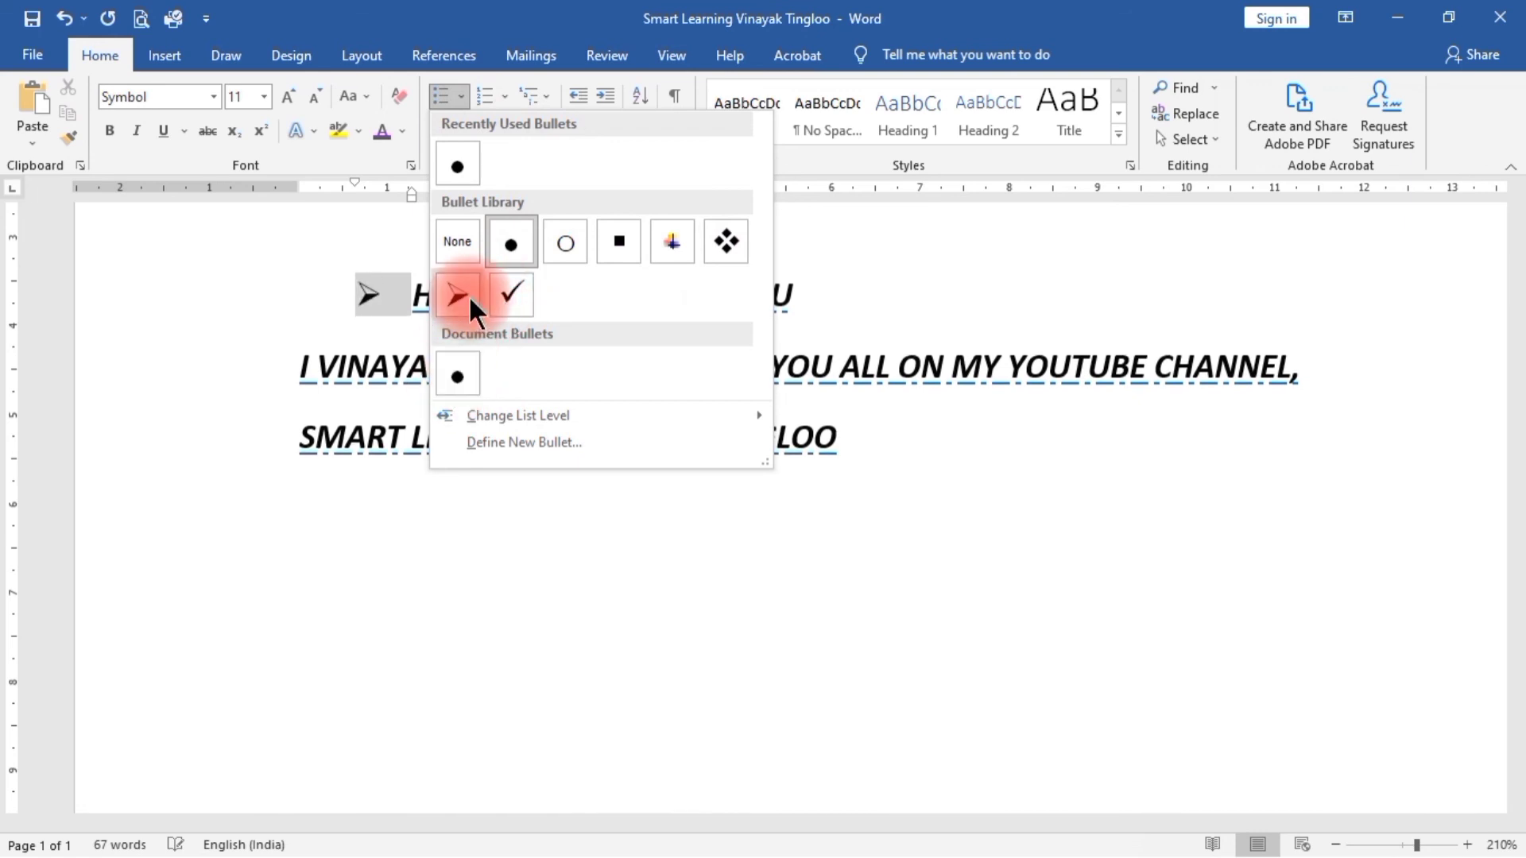
pyautogui.click(539, 439)
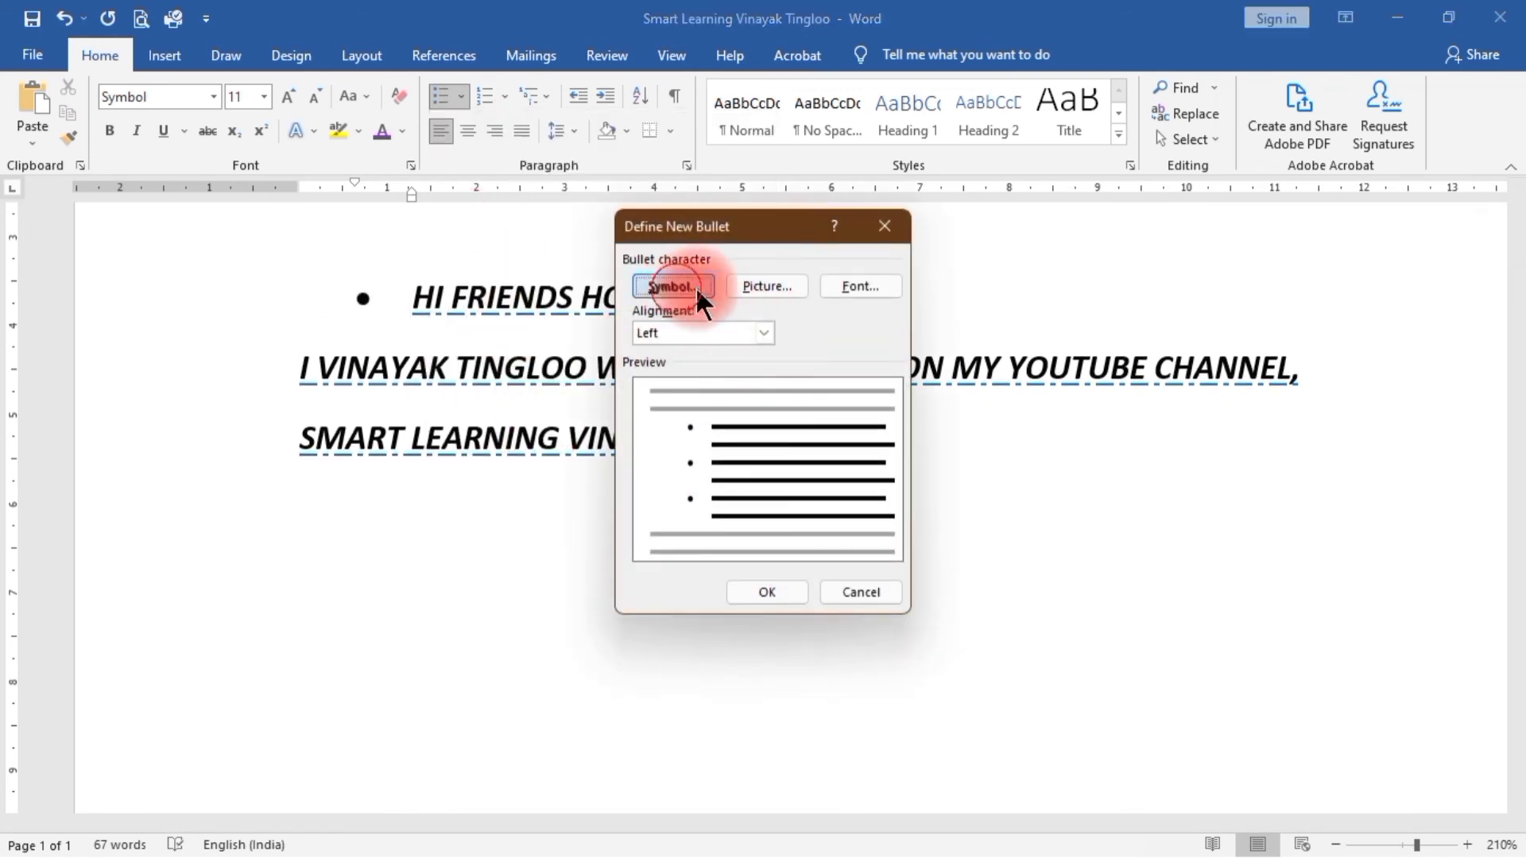
pyautogui.click(677, 293)
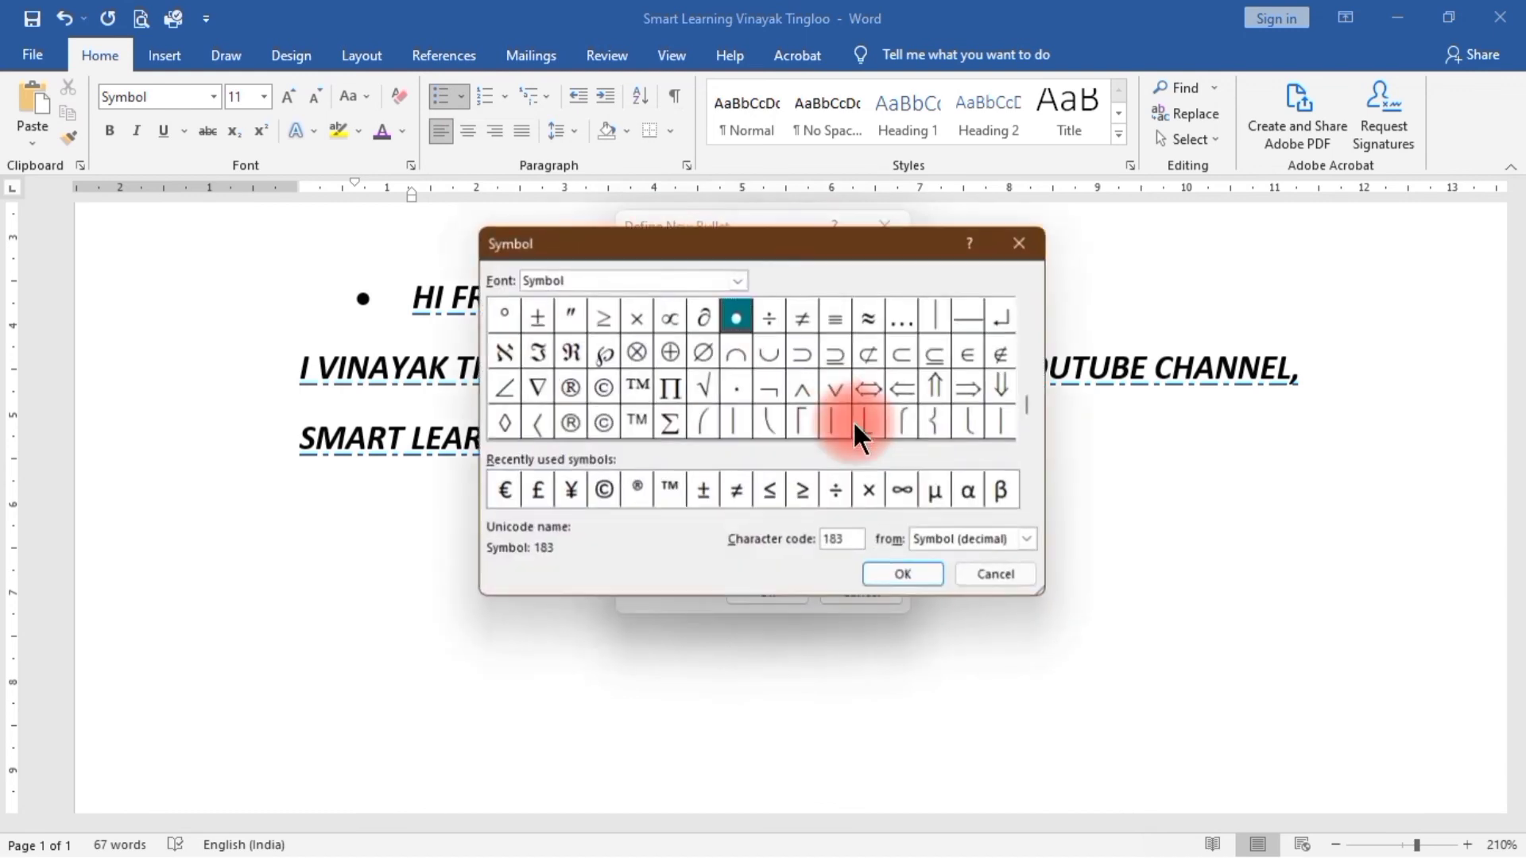
pyautogui.click(989, 569)
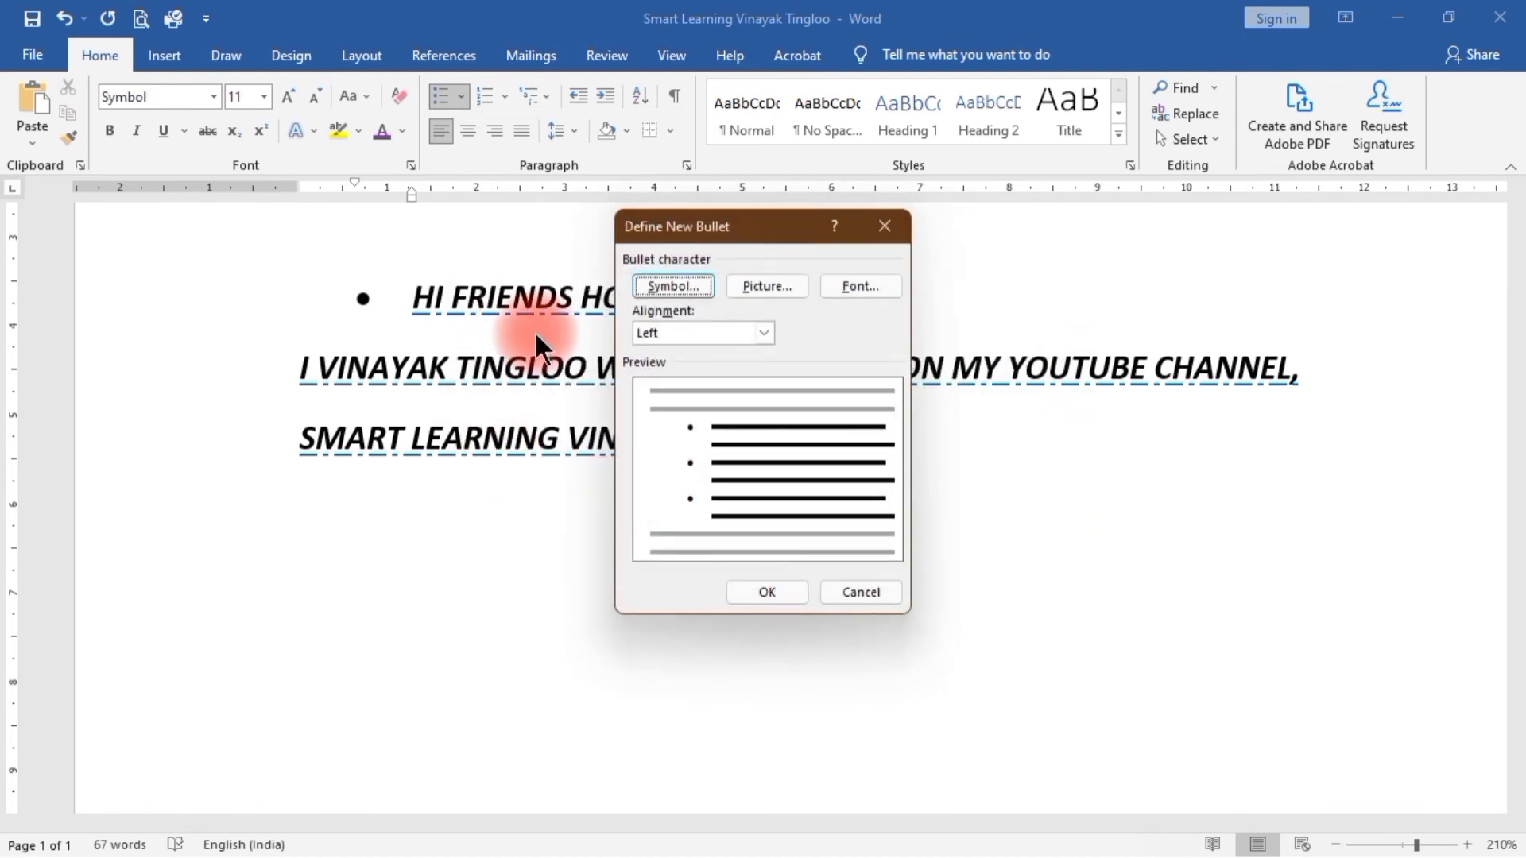
pyautogui.click(885, 225)
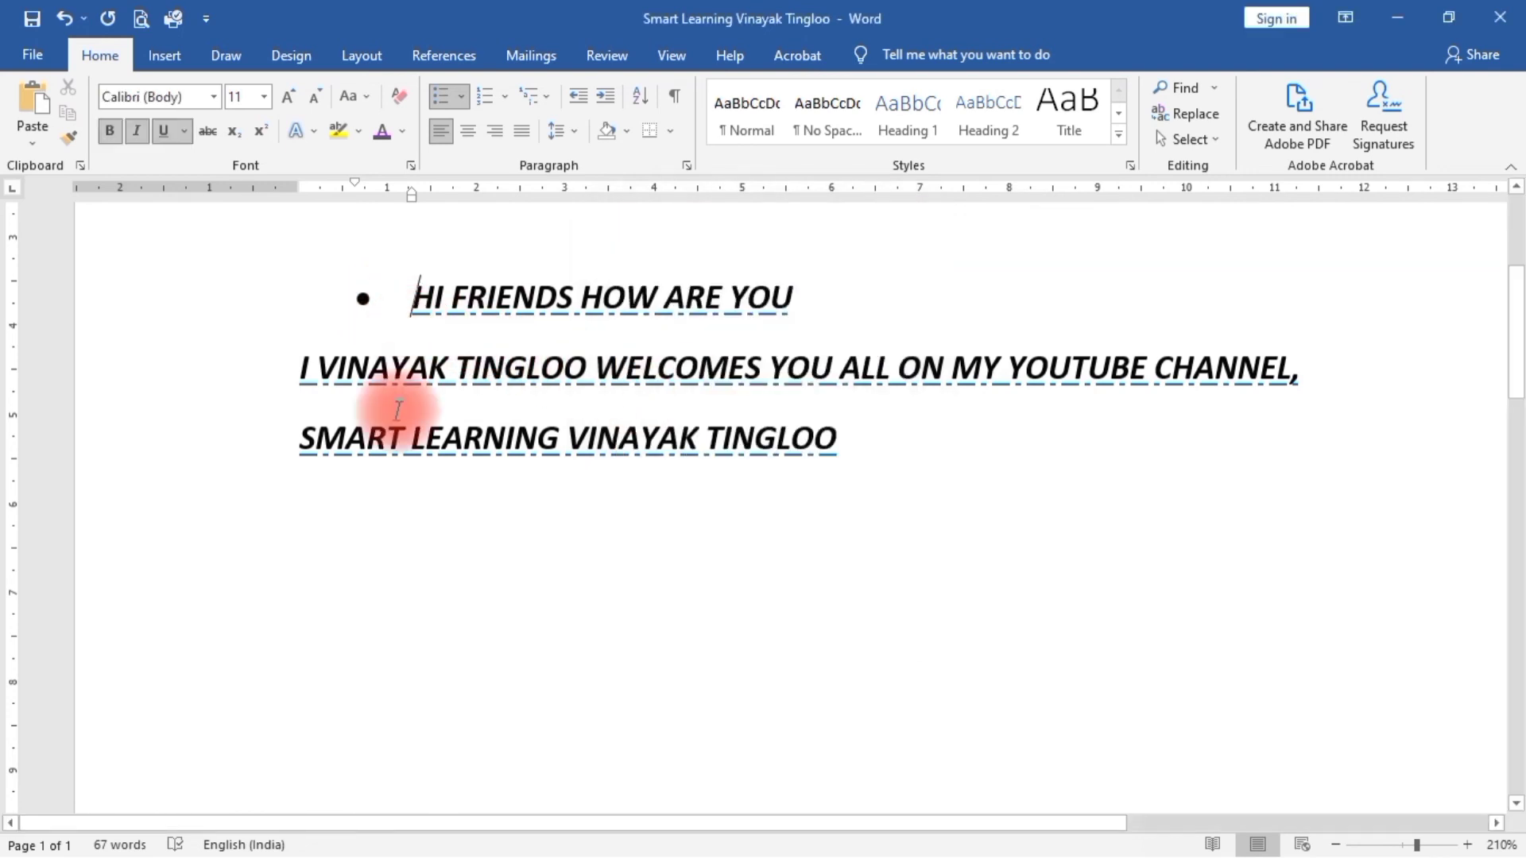
# Step: Make the welcome line and the "SMART LEARNING" line bullets of the same list, and add an empty fourth bullet
pyautogui.click(299, 368)
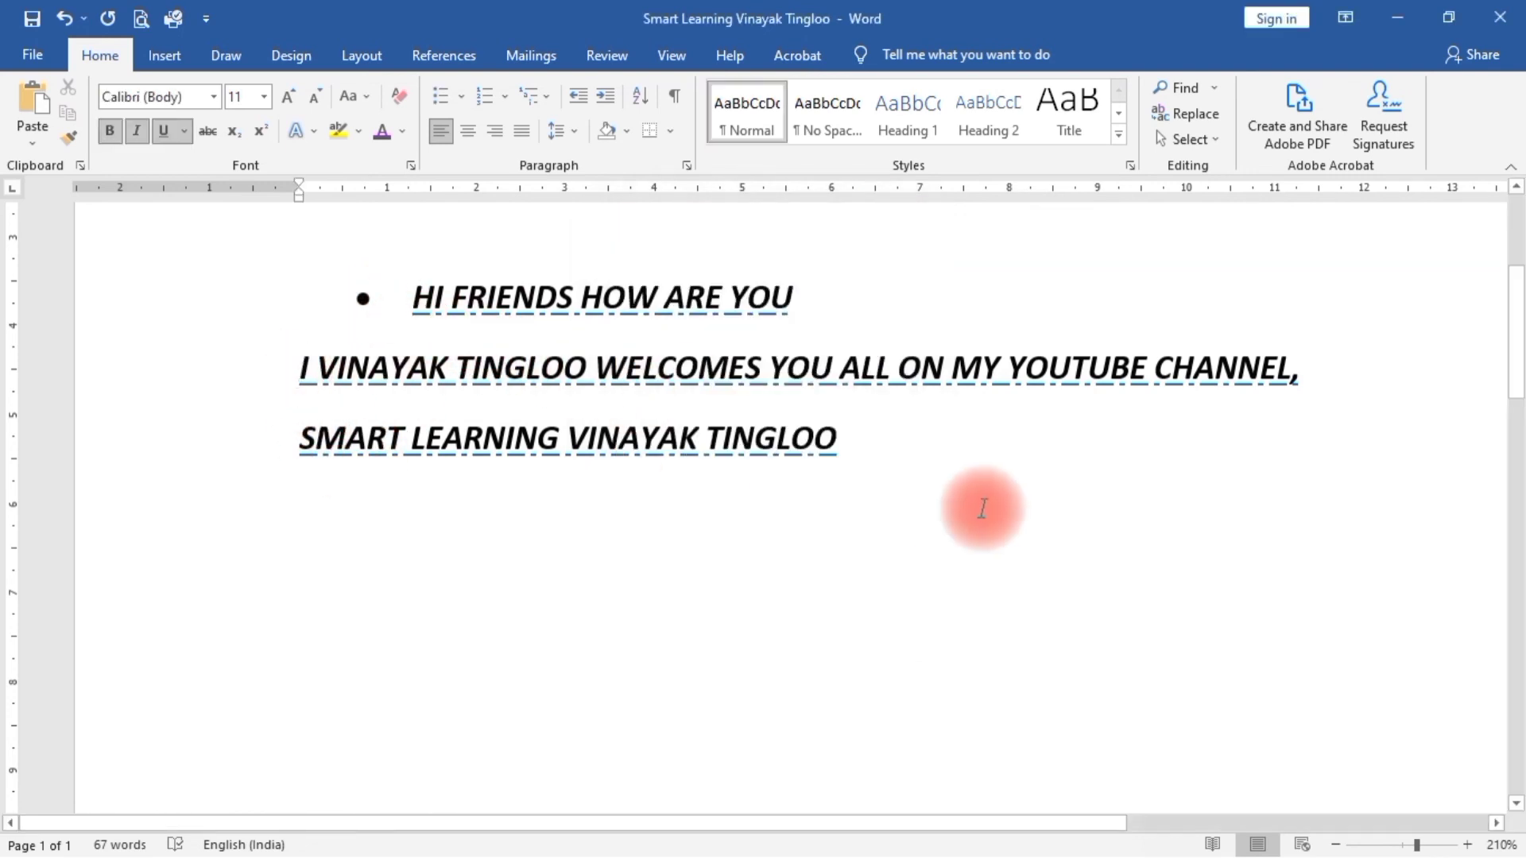
pyautogui.hotkey('ctrl', 'BackSpace')
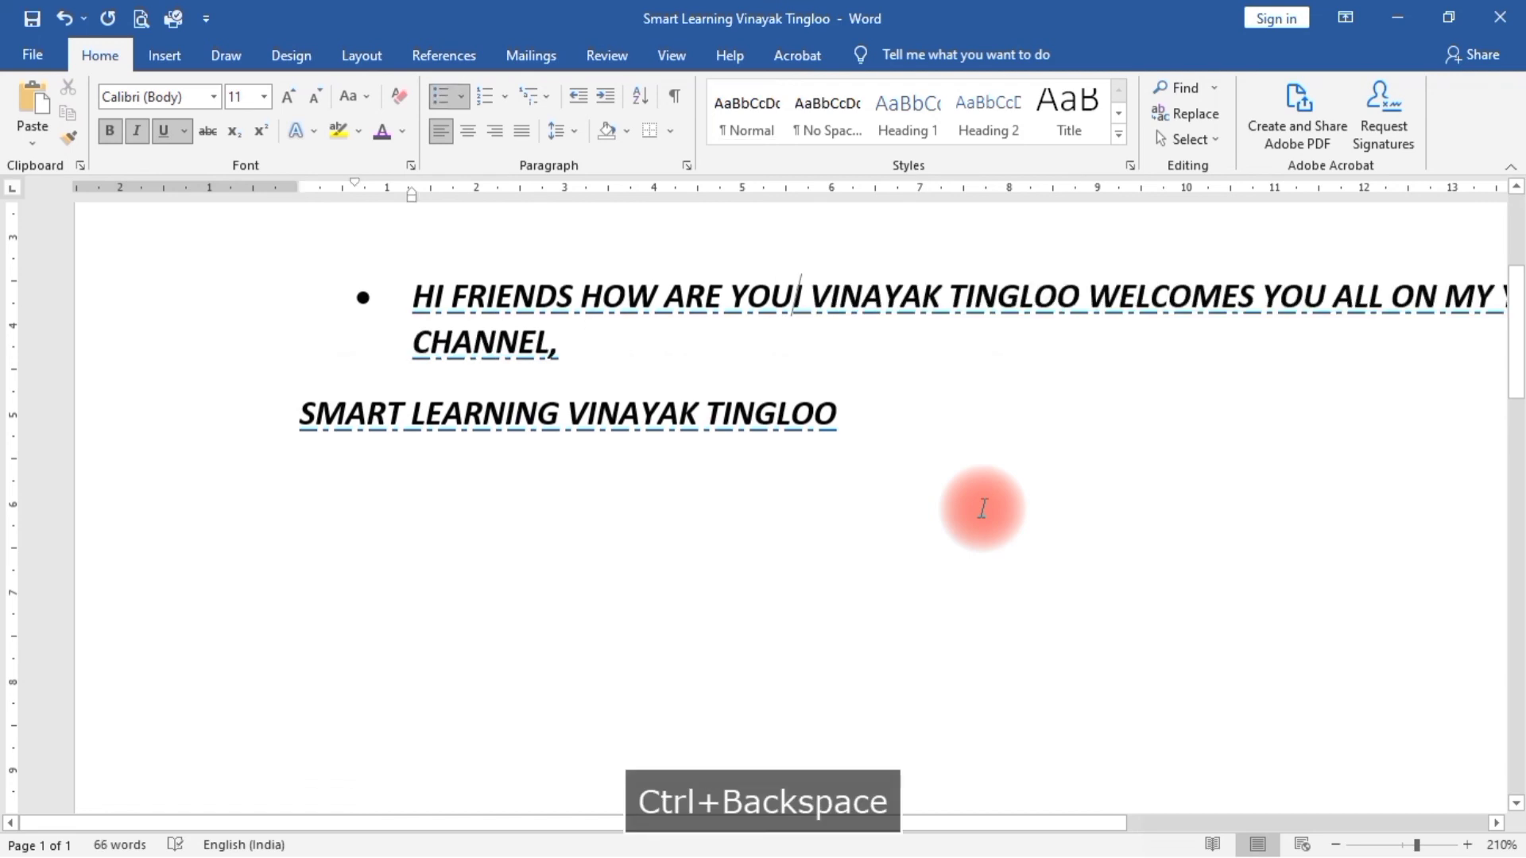
pyautogui.press('Return')
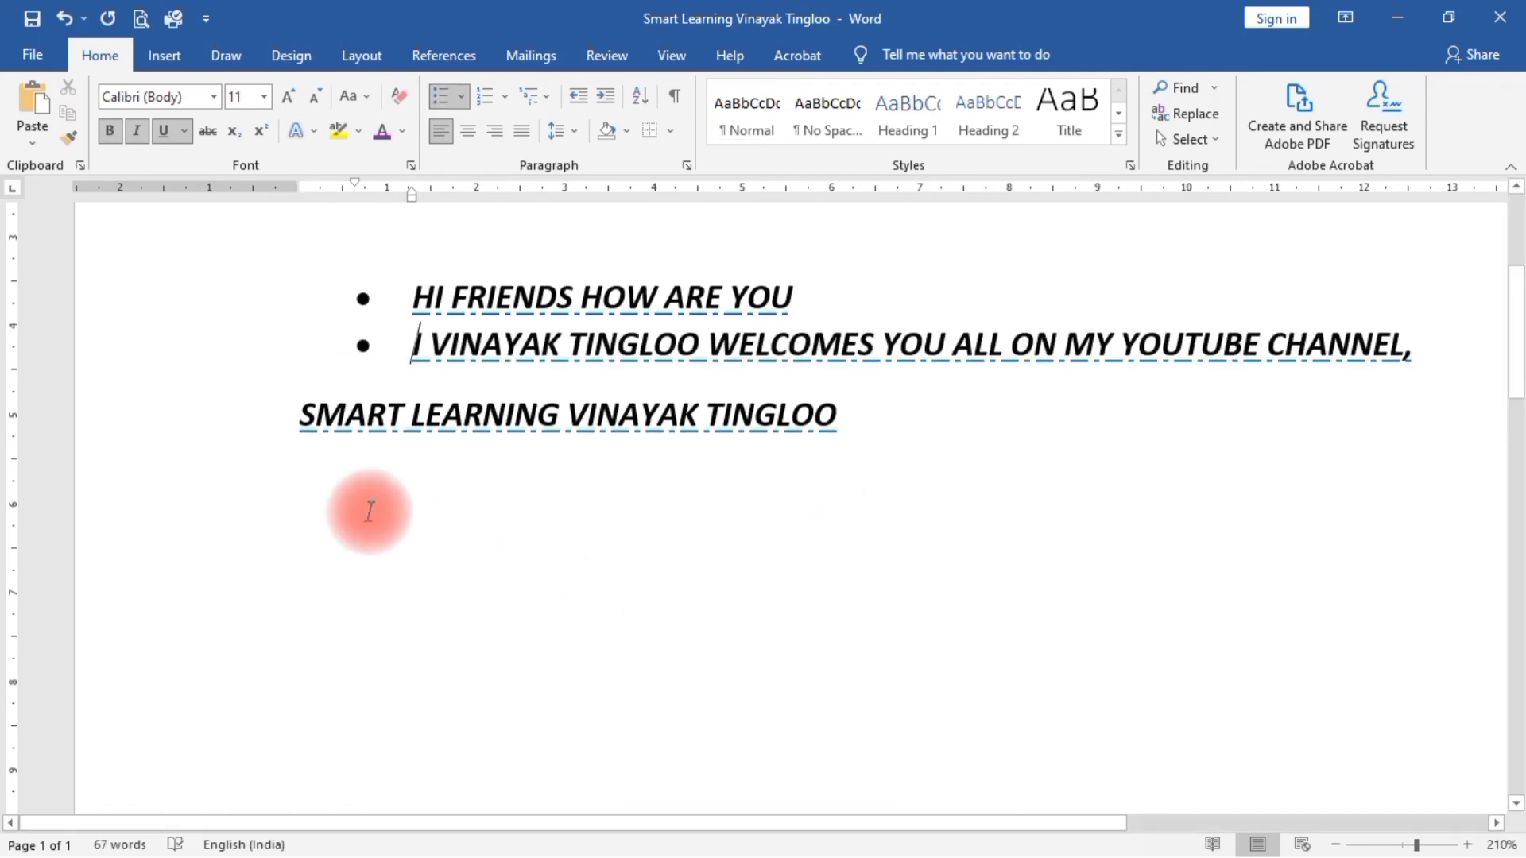
pyautogui.click(299, 412)
pyautogui.hotkey('ctrl', 'BackSpace')
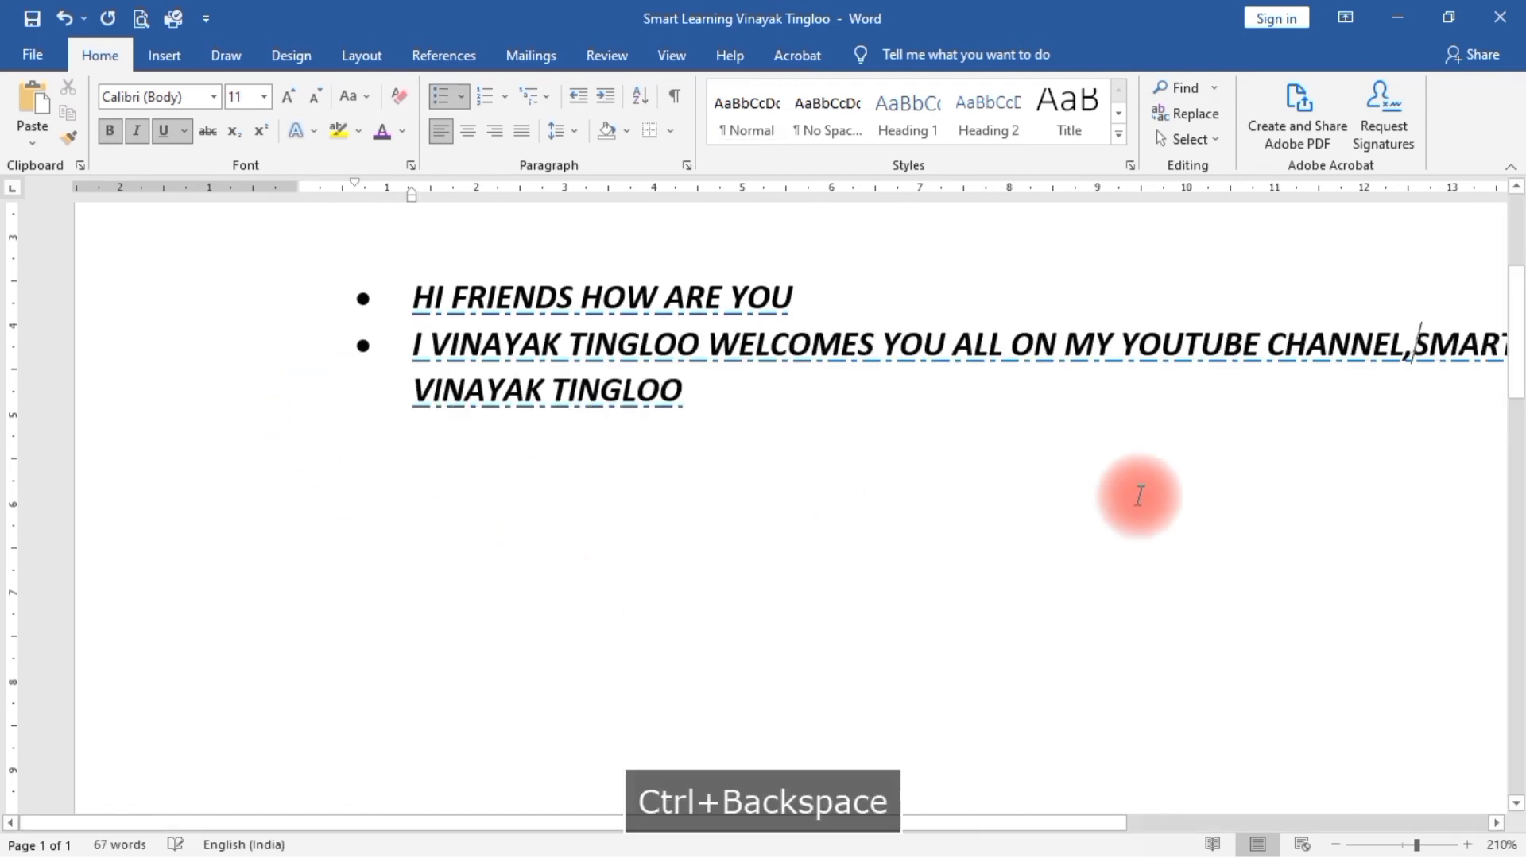
pyautogui.press('Return')
pyautogui.click(985, 391)
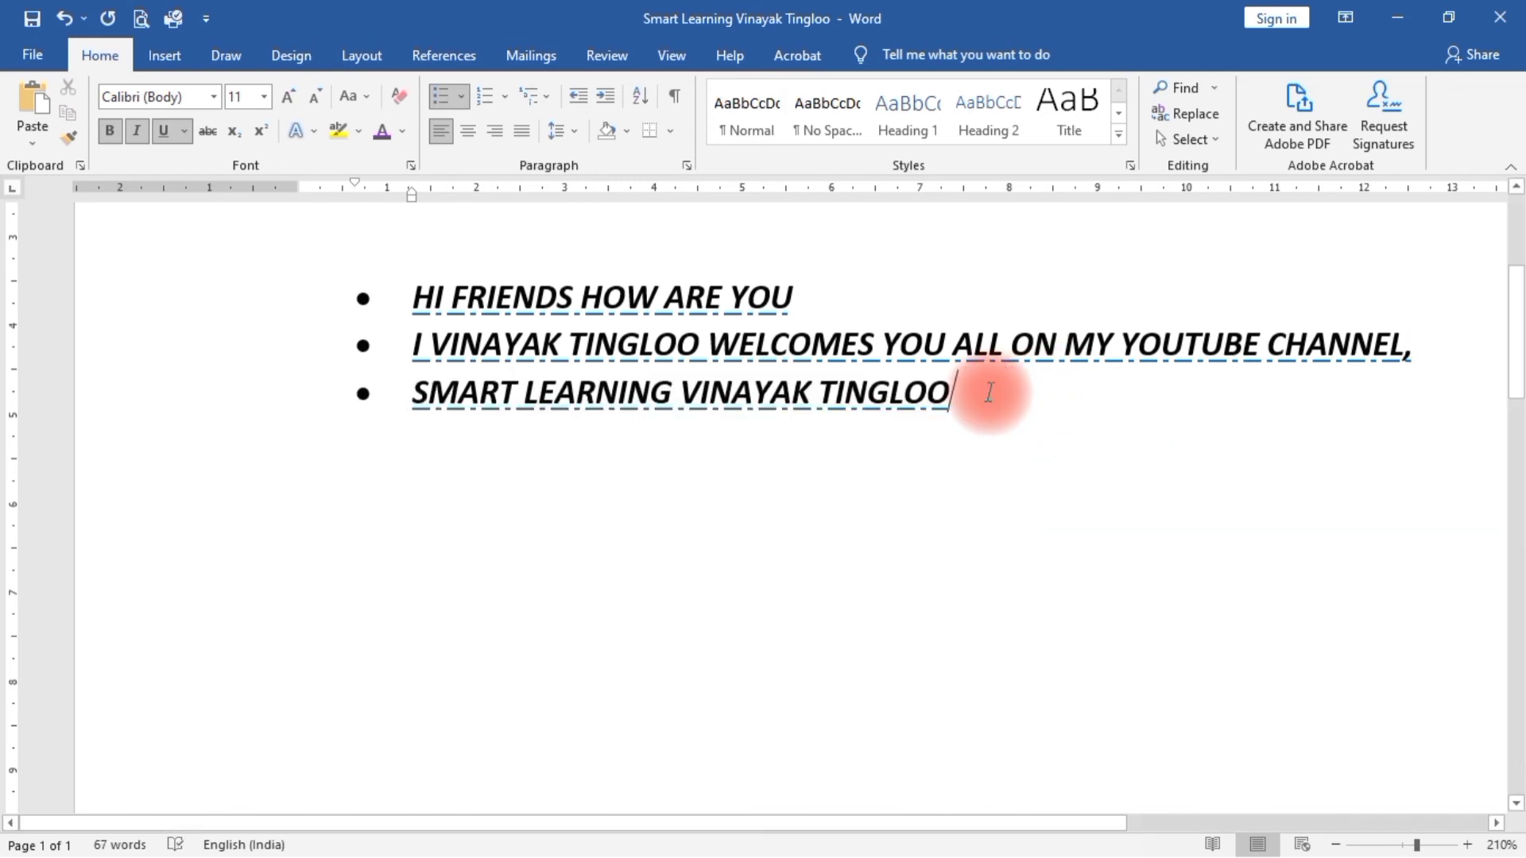
pyautogui.press('Return')
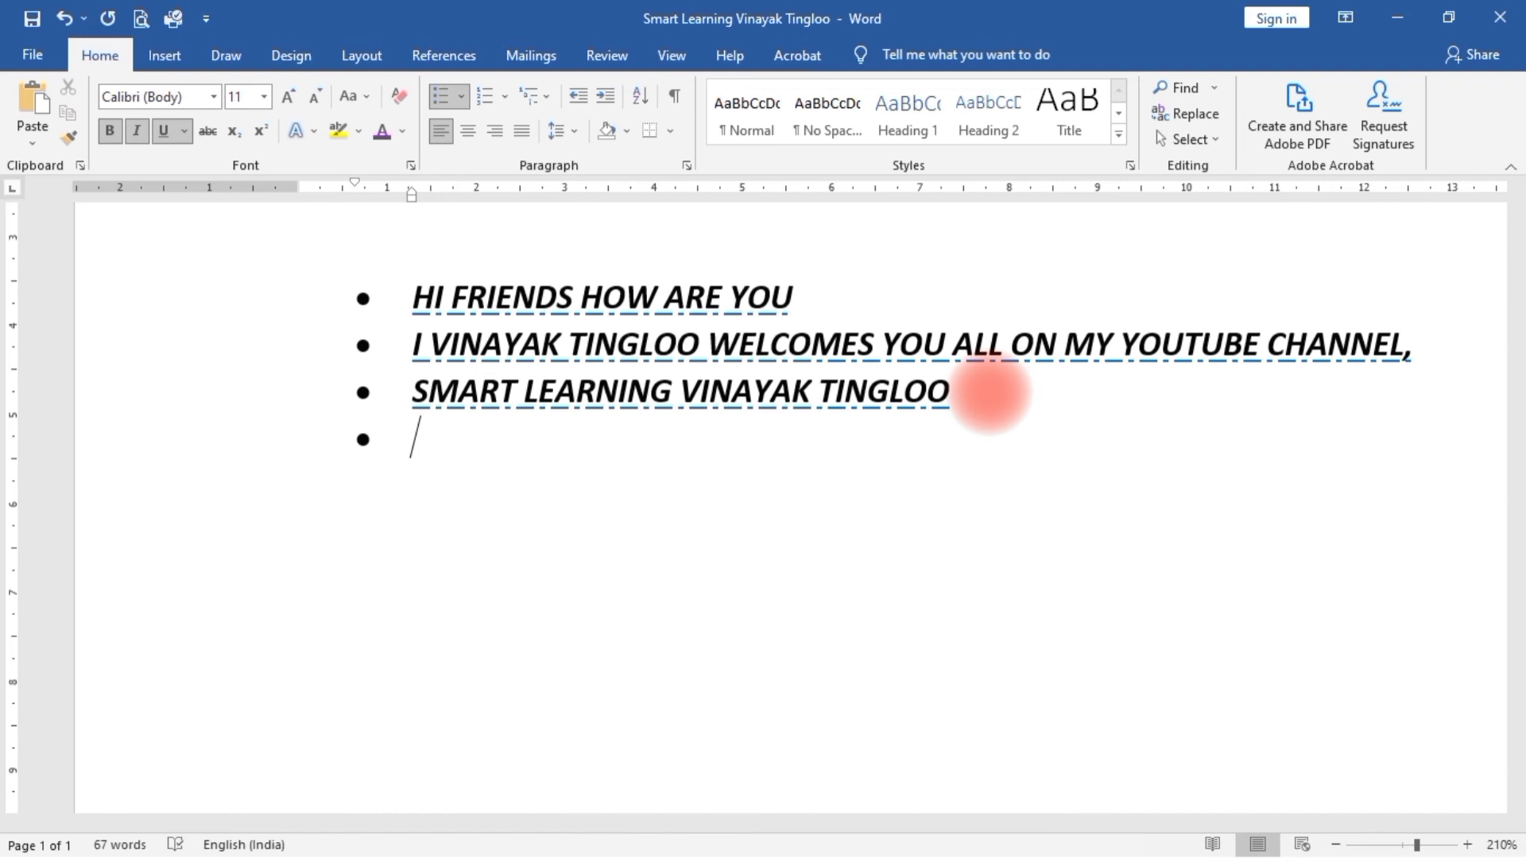
# Step: Fill the empty fourth bullet with the text "THANK YOU" in uppercase
pyautogui.write('tHANK')
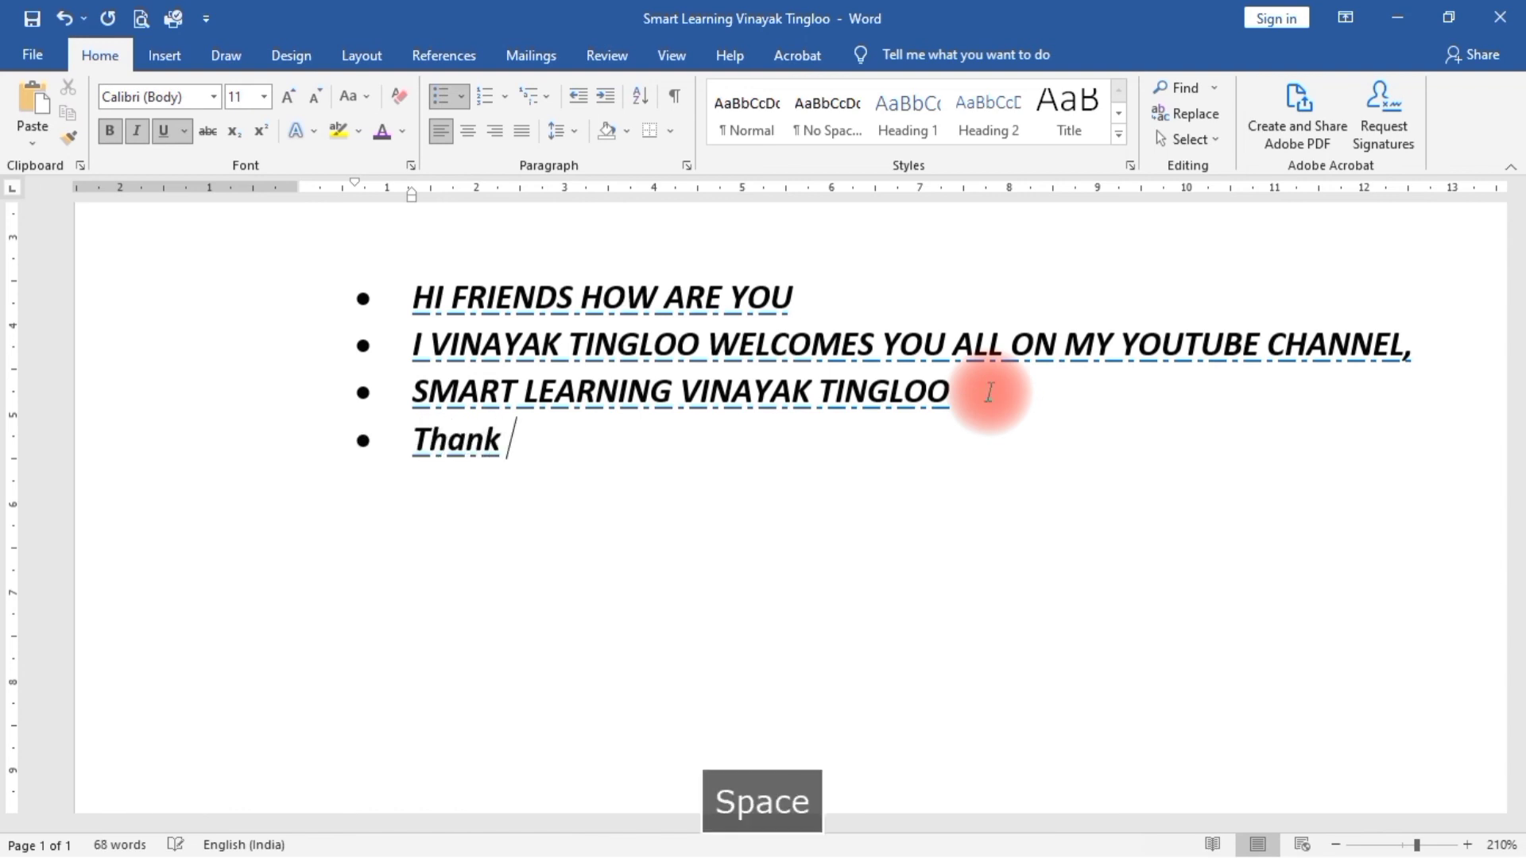
pyautogui.write(' you')
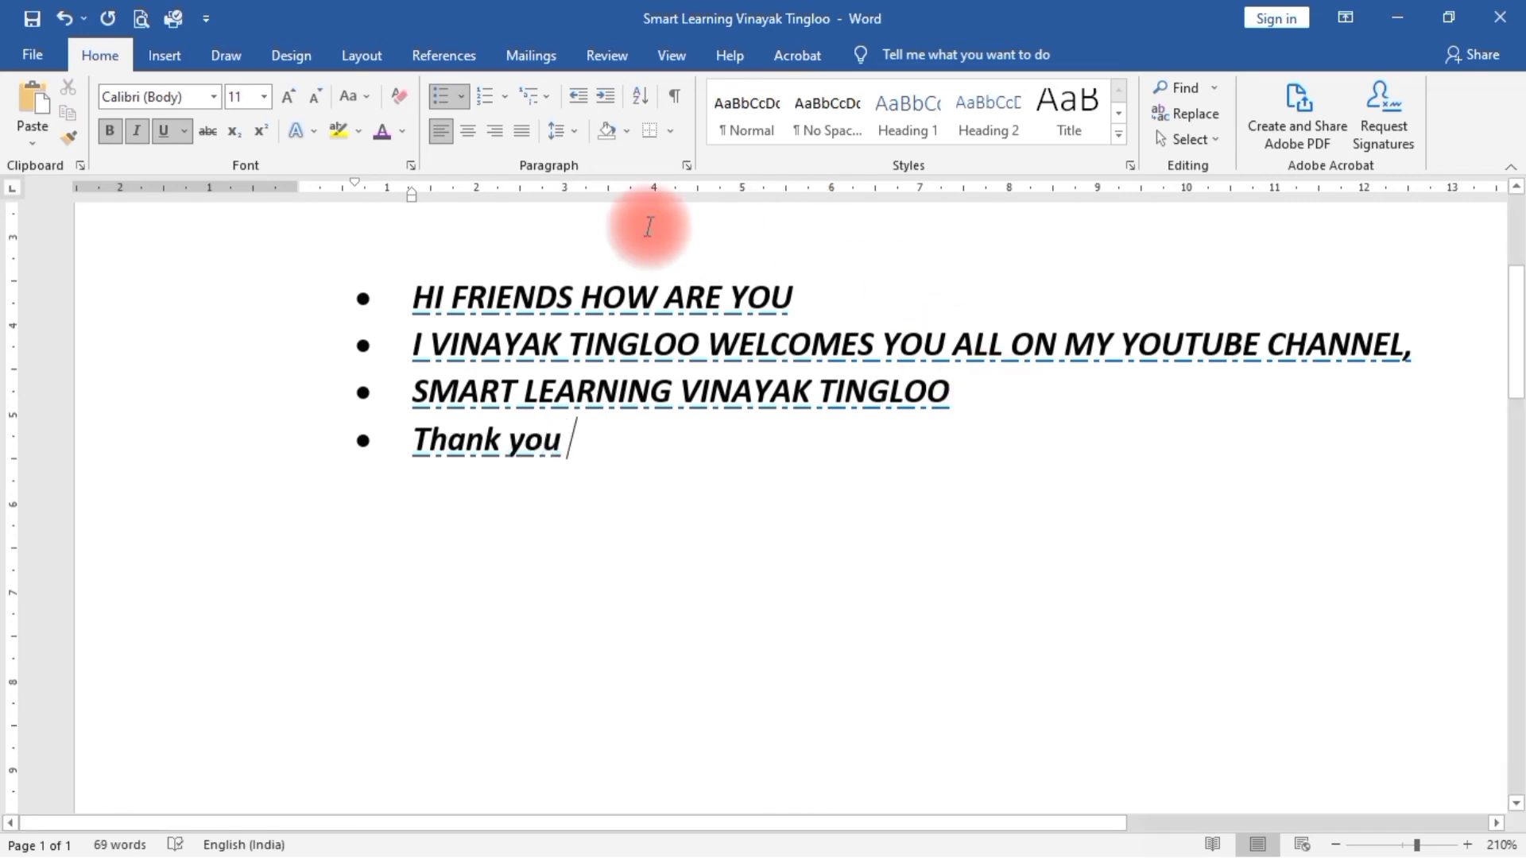
pyautogui.moveTo(410, 291); pyautogui.dragTo(1067, 377)
pyautogui.moveTo(410, 442); pyautogui.dragTo(586, 459)
pyautogui.moveTo(544, 459); pyautogui.dragTo(541, 459)
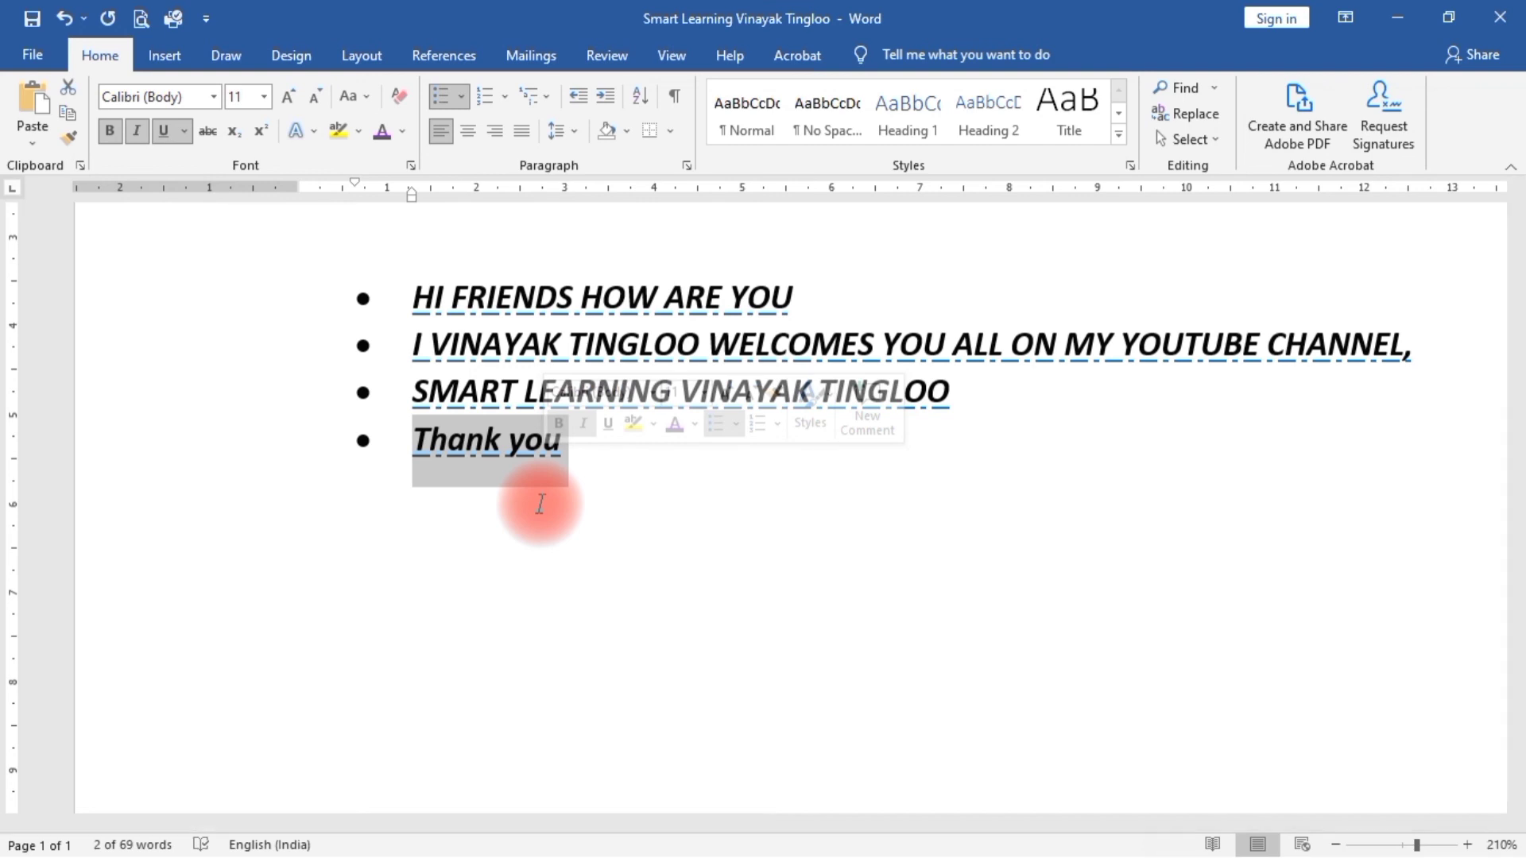
pyautogui.hotkey('shift', 'F3')
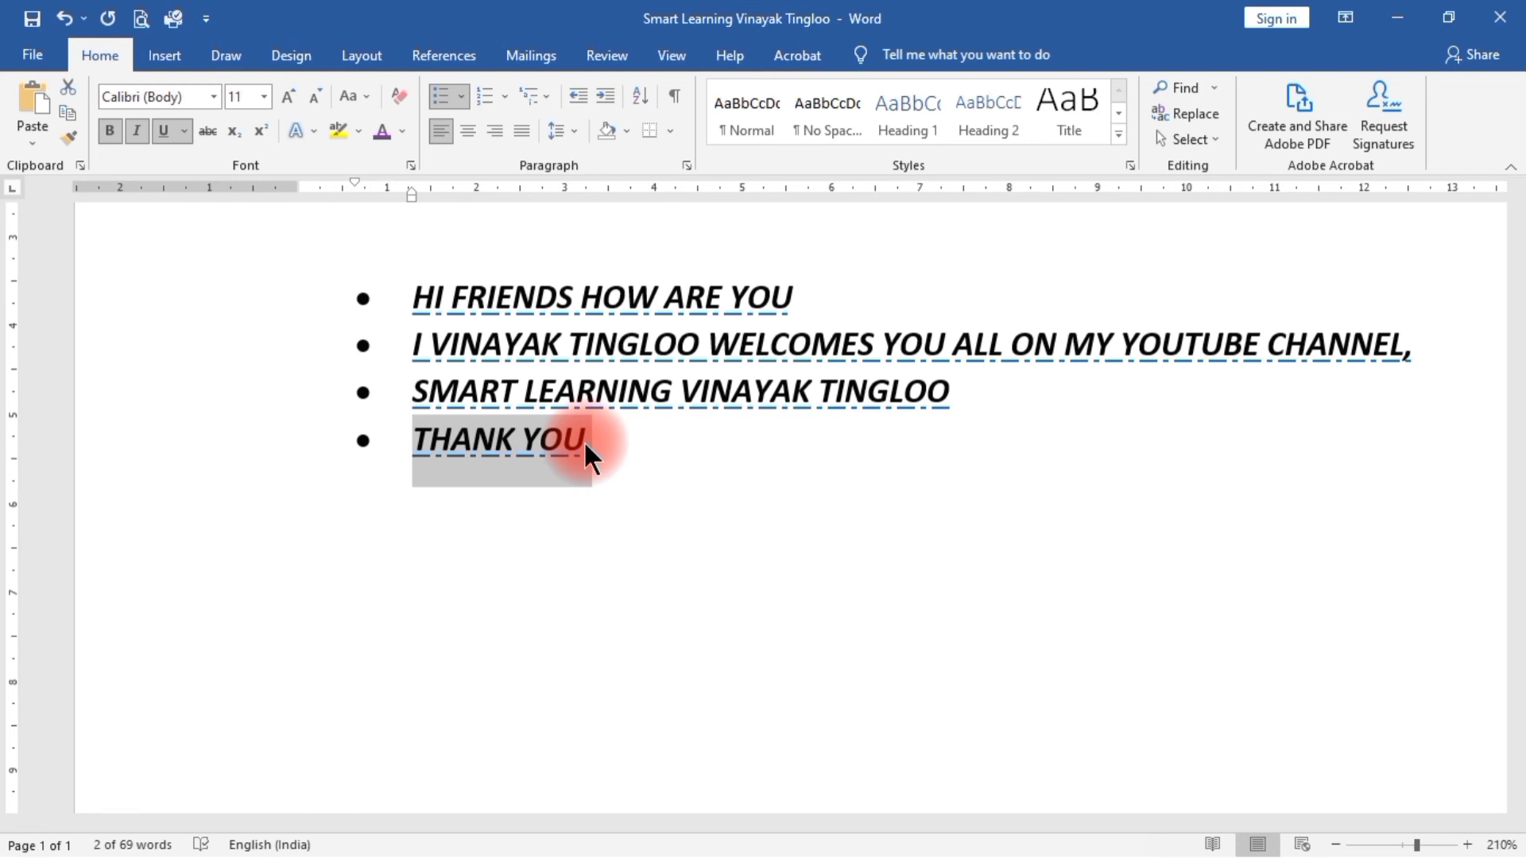
pyautogui.click(641, 453)
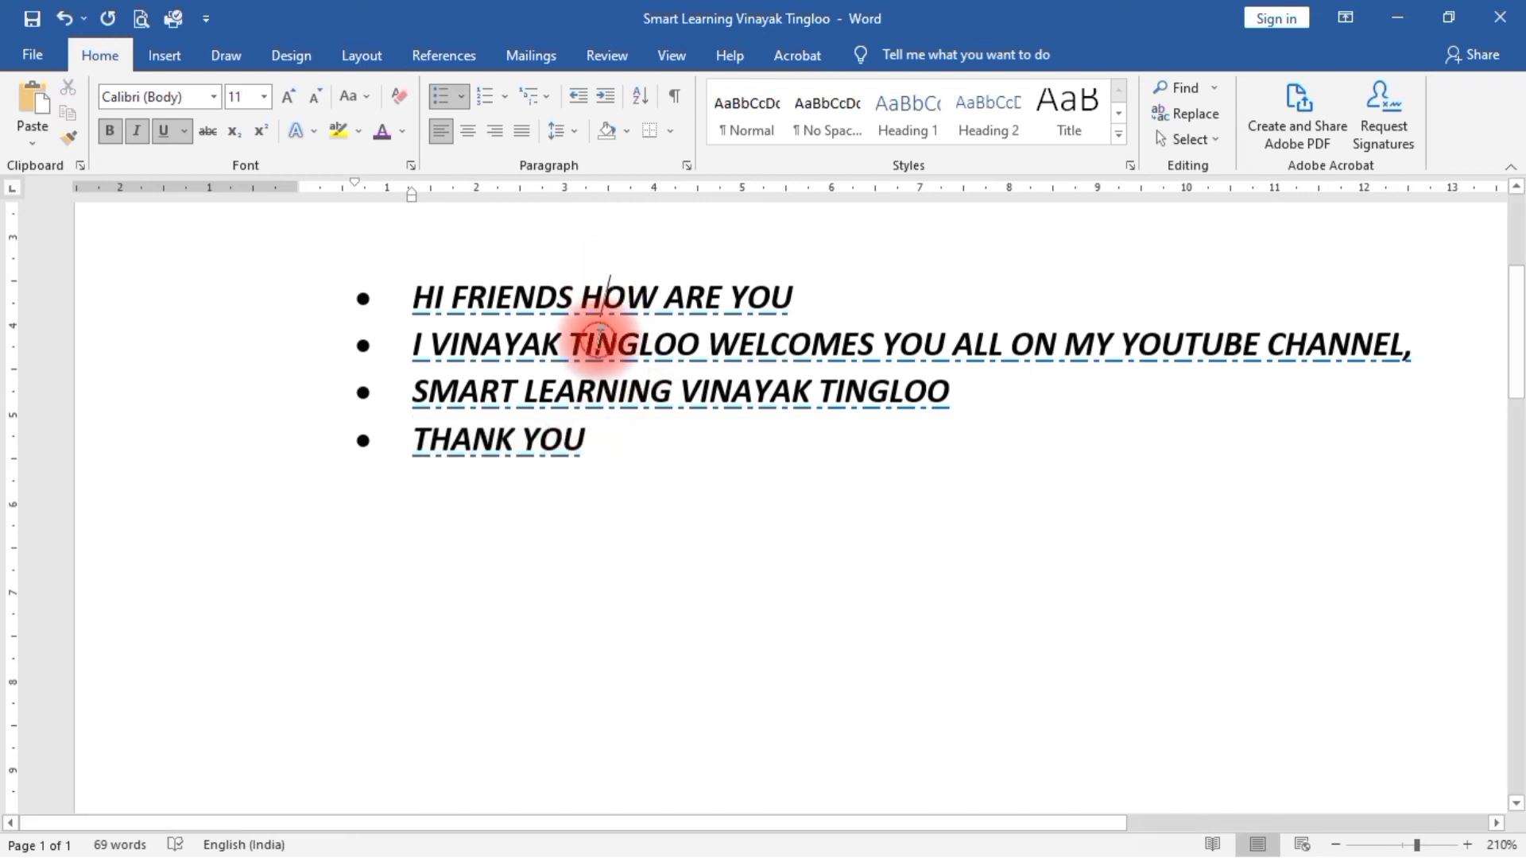
pyautogui.click(537, 459)
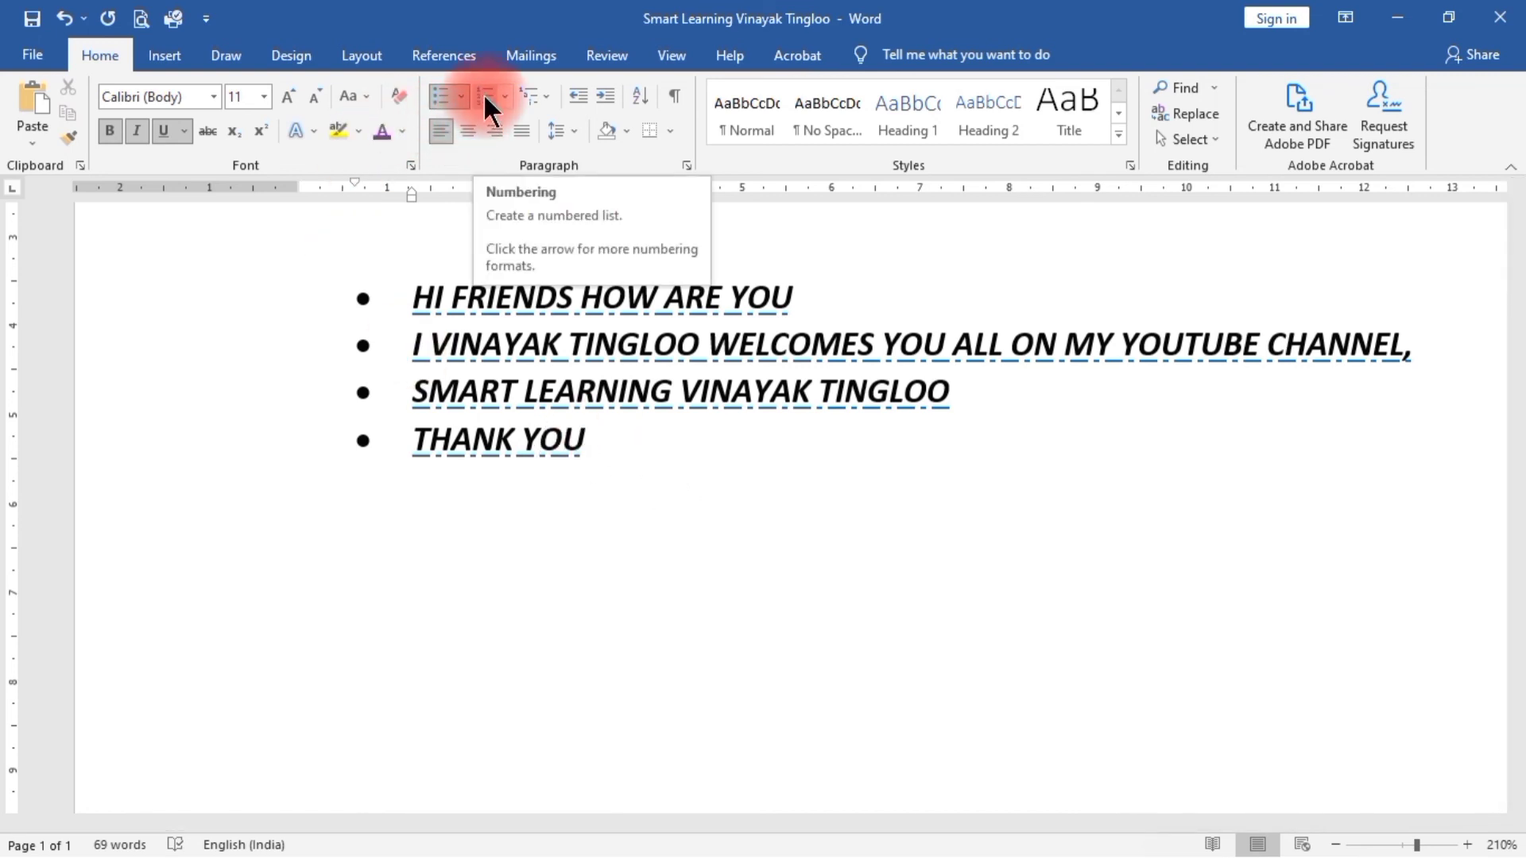
# Step: Turn the four-line bulleted list into a numbered list using the "1) 2) 3)" number format
pyautogui.click(366, 299)
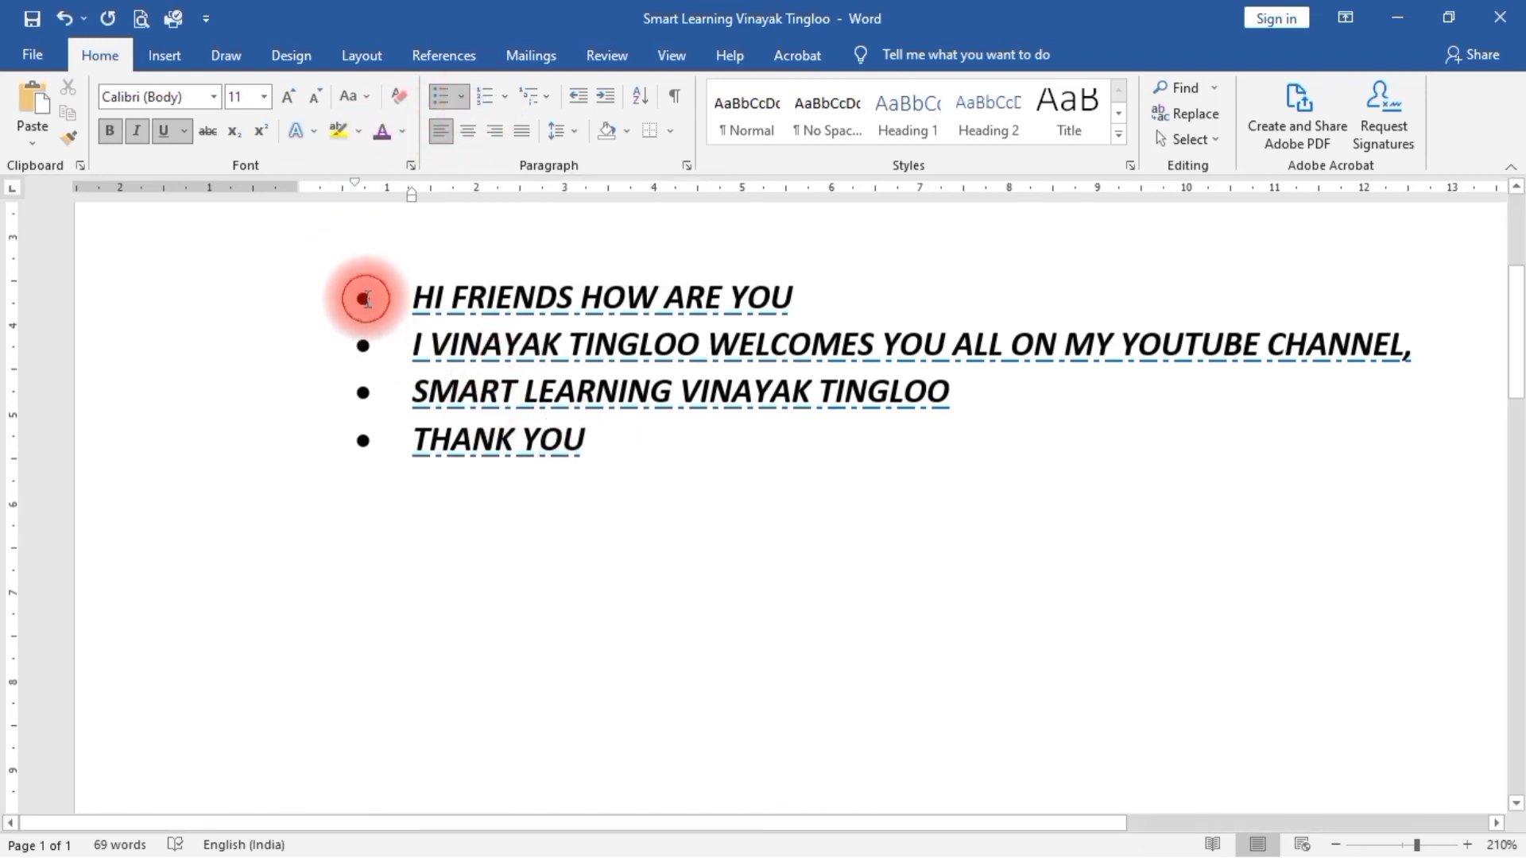
pyautogui.click(502, 96)
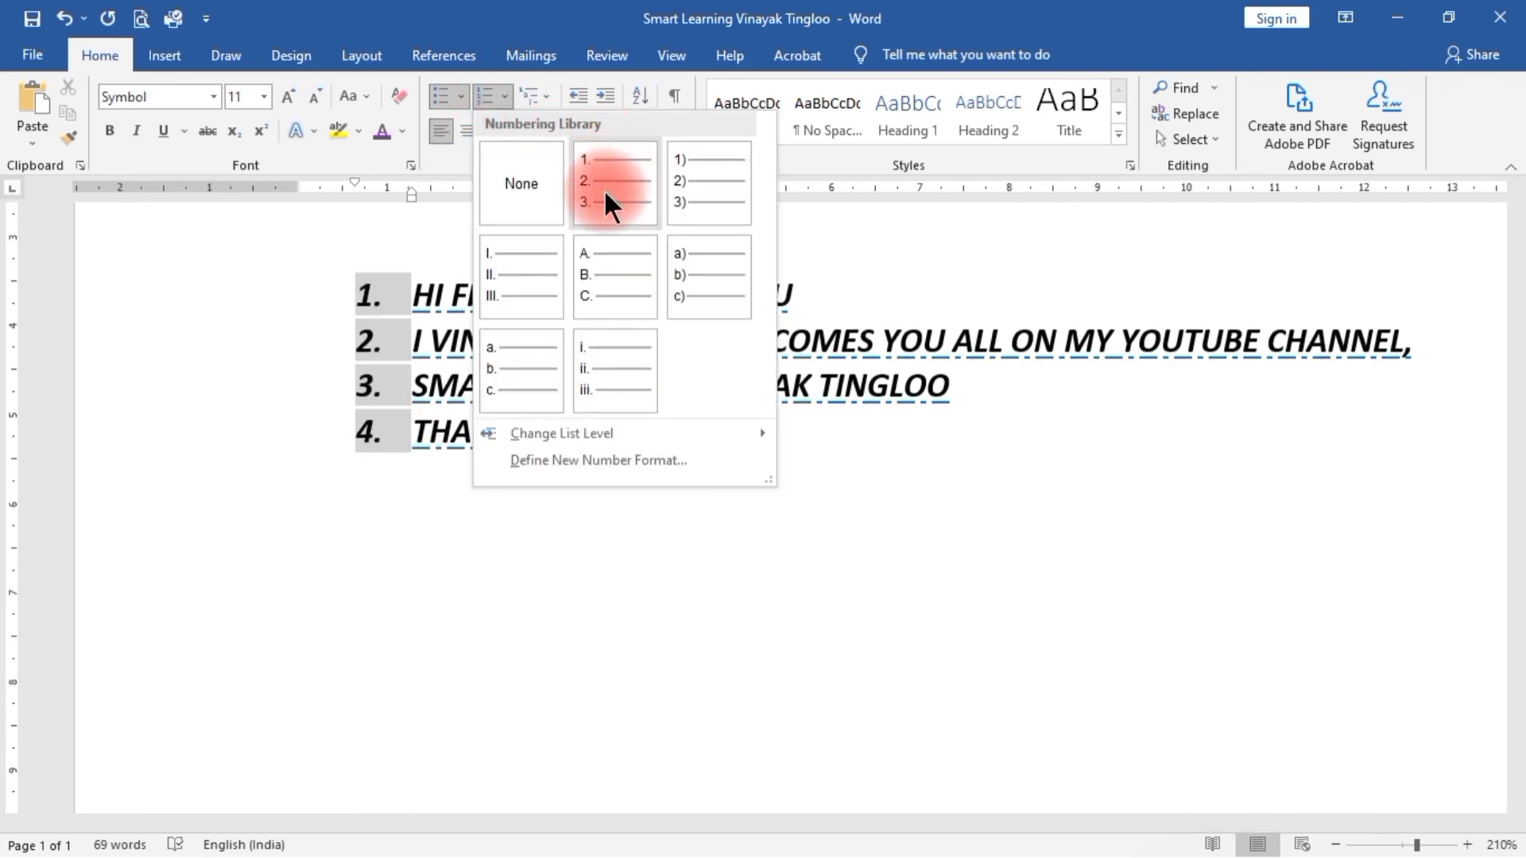
pyautogui.press('Escape')
pyautogui.click(703, 192)
pyautogui.click(460, 575)
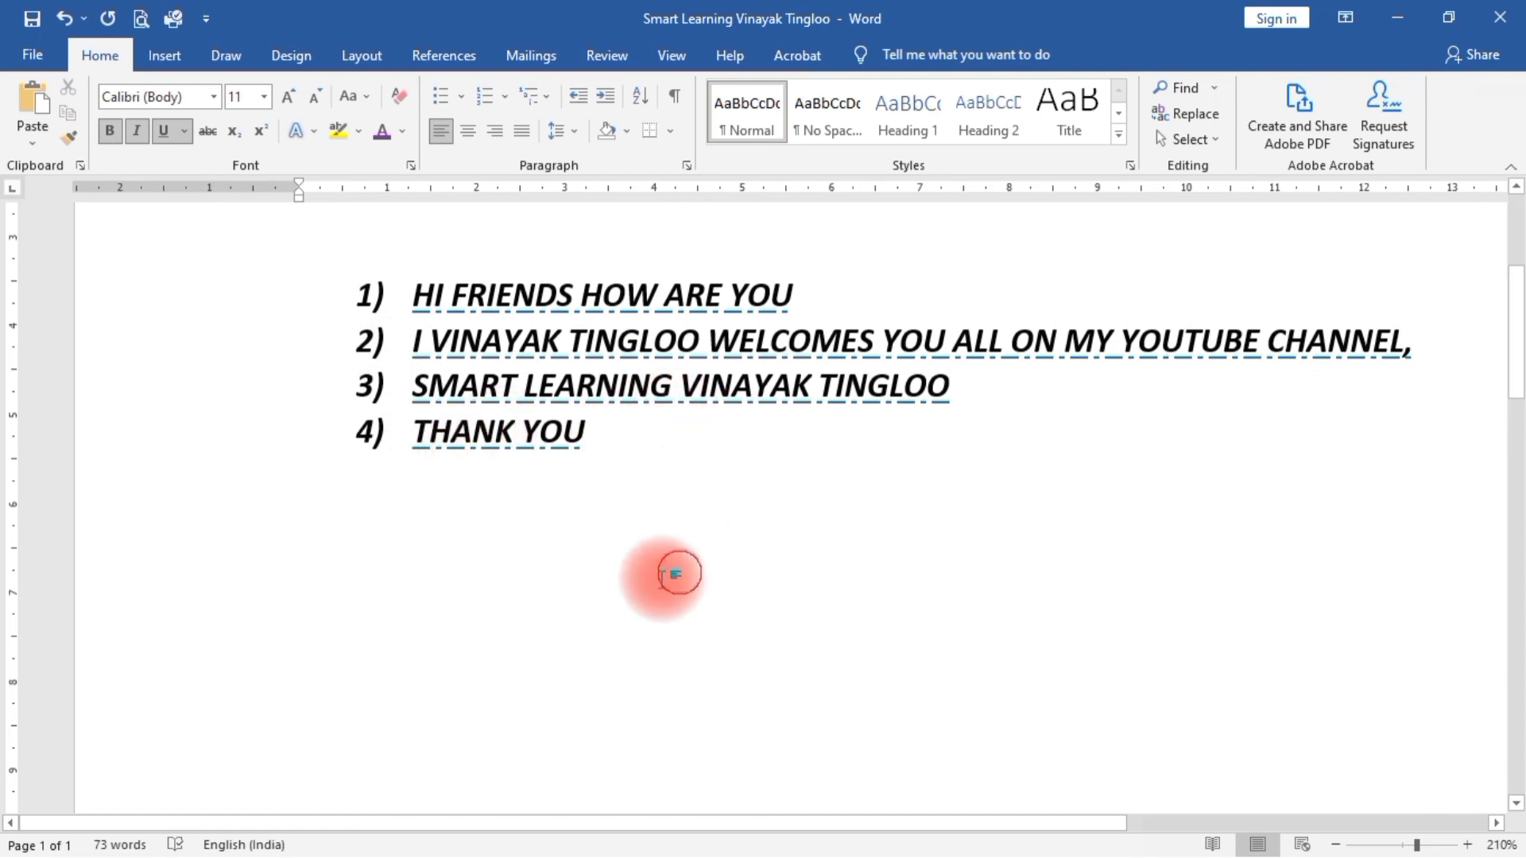
pyautogui.click(503, 333)
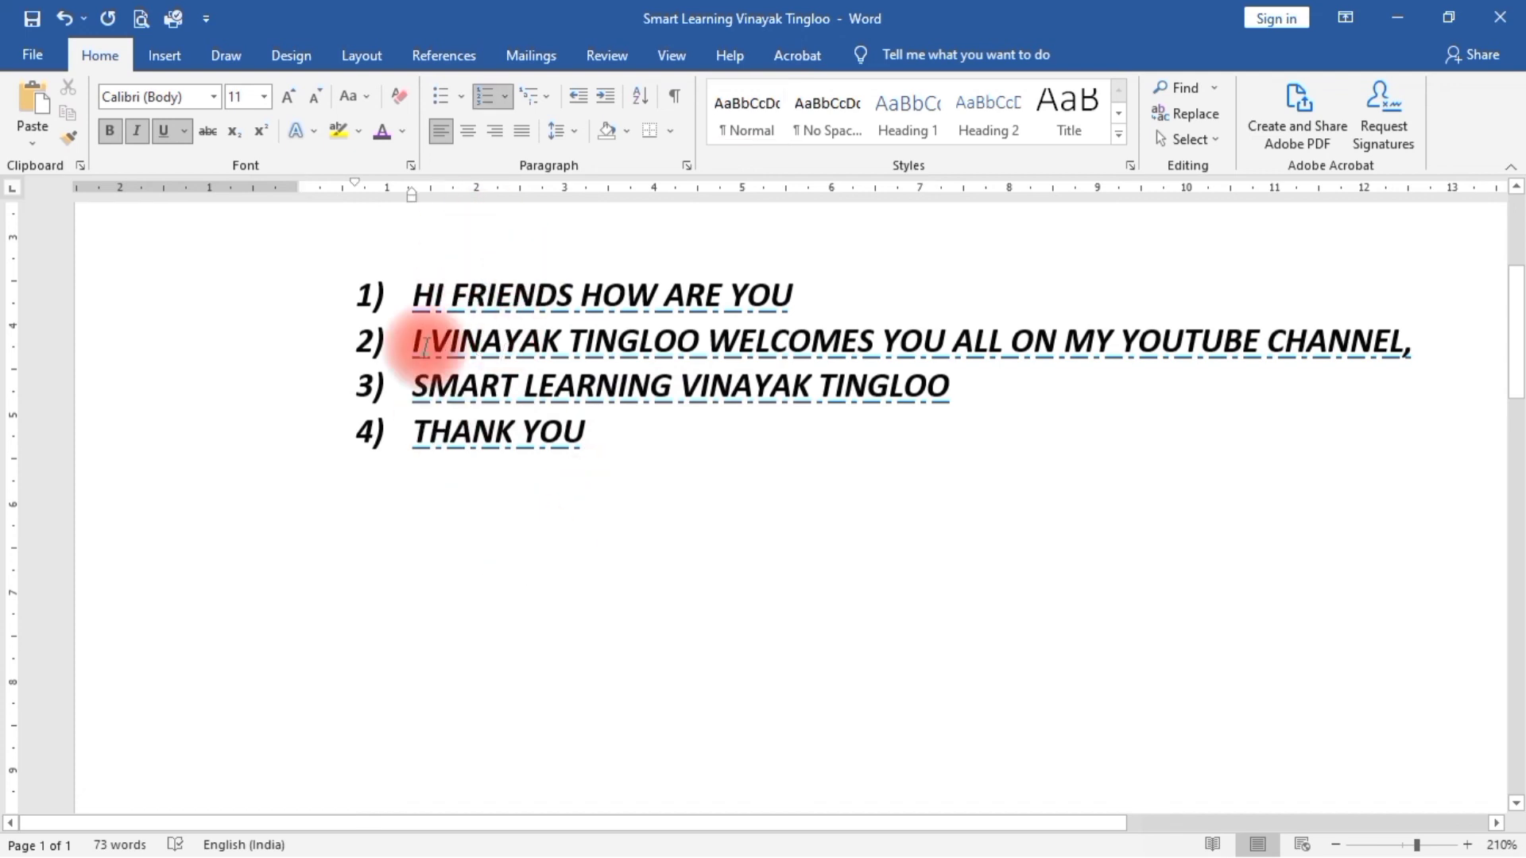
# Step: Remove the yellow highlighting from the words "code for the" in the opening paragraph
pyautogui.scroll(3, 453, 365)
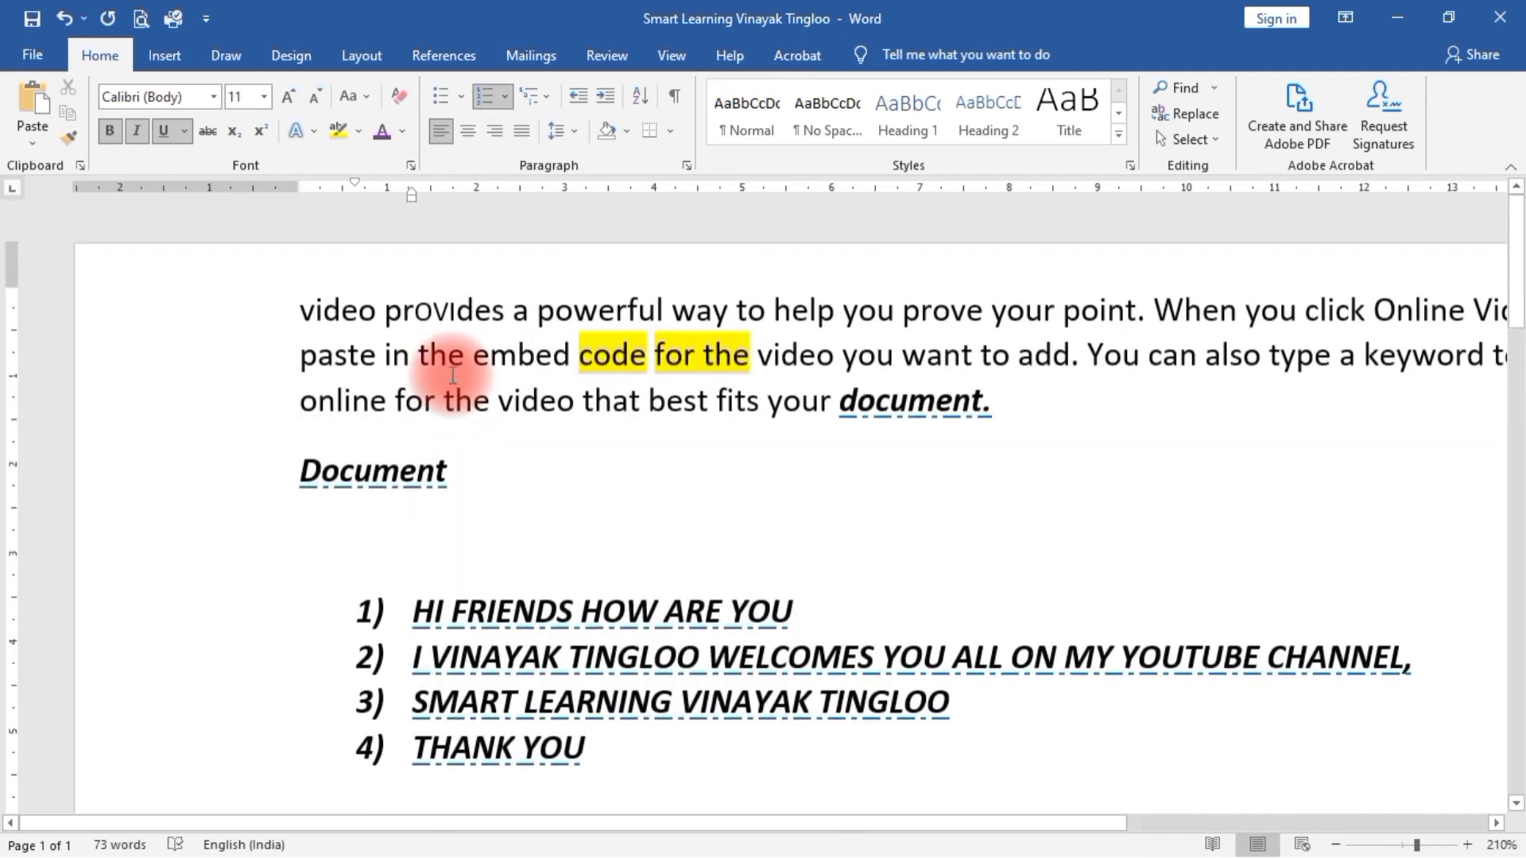
pyautogui.click(578, 471)
pyautogui.moveTo(299, 302); pyautogui.dragTo(511, 443)
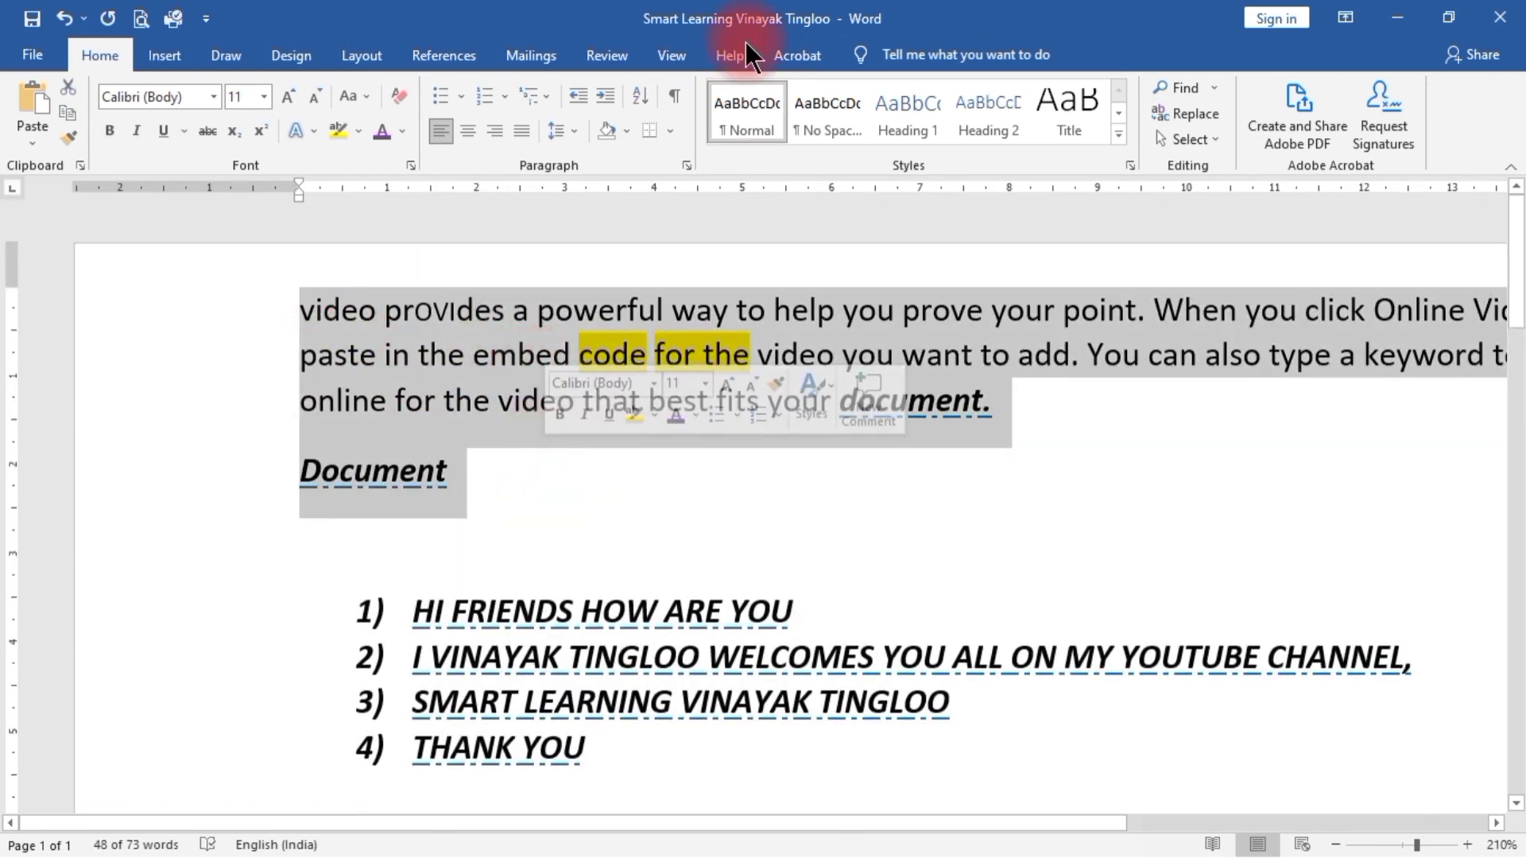
pyautogui.click(708, 484)
pyautogui.moveTo(569, 354); pyautogui.dragTo(755, 356)
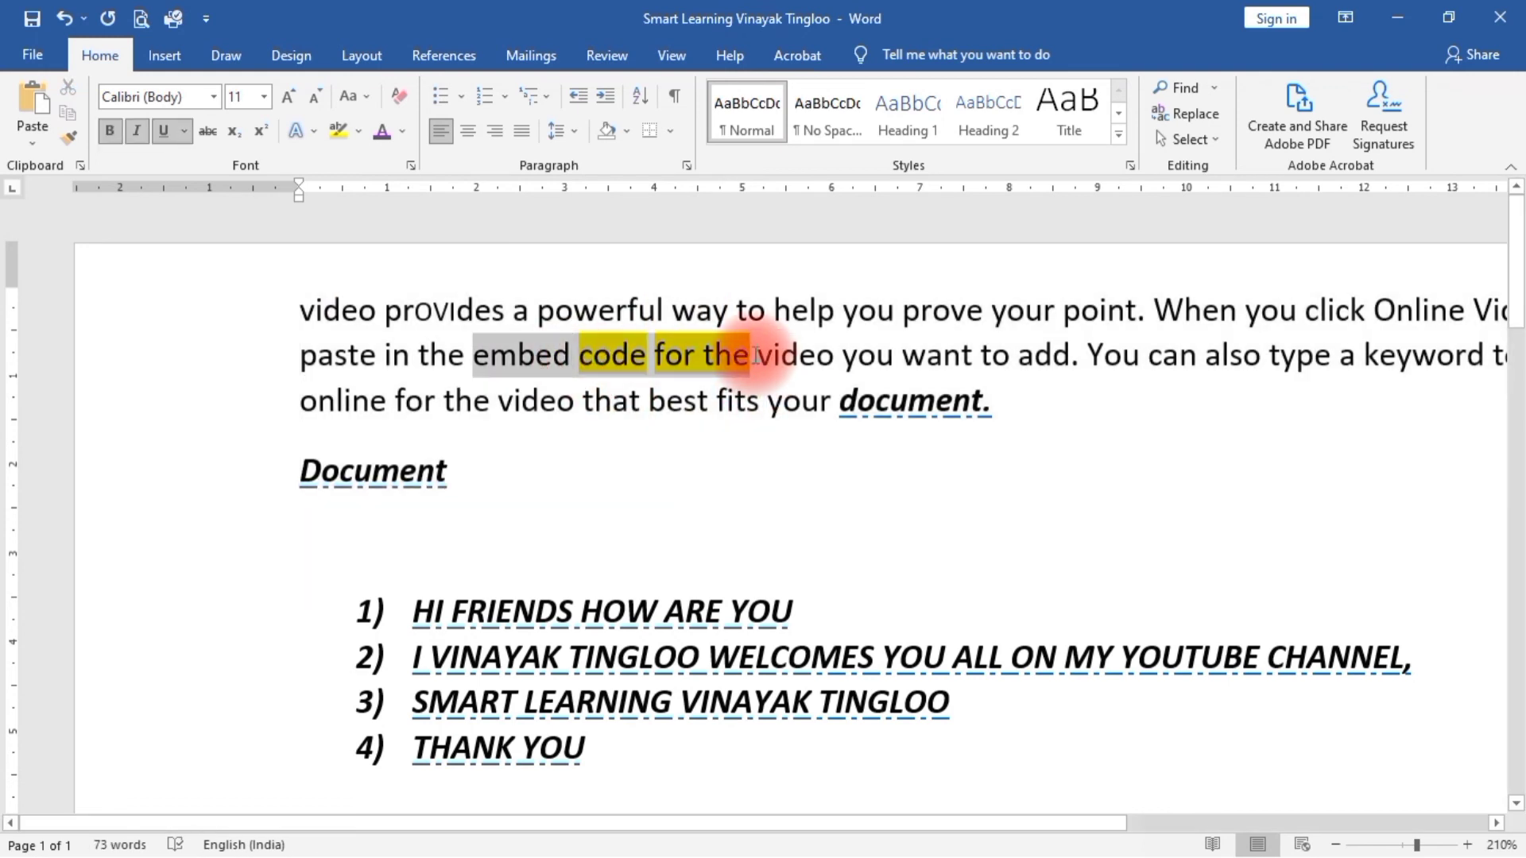
pyautogui.click(599, 356)
pyautogui.moveTo(575, 355); pyautogui.dragTo(734, 343)
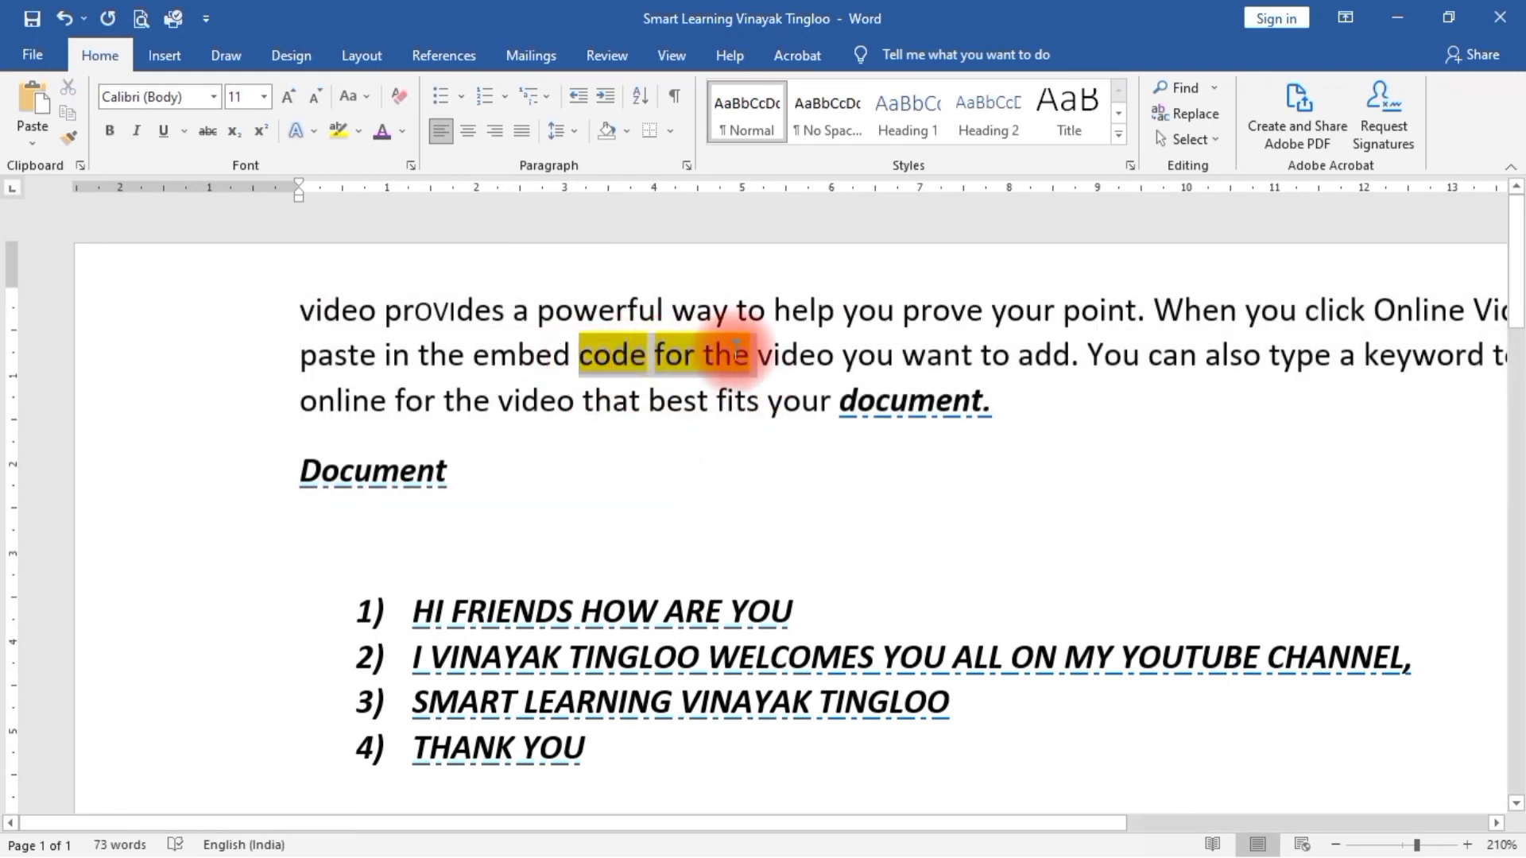
pyautogui.hotkey('ctrl', 'alt', 'h')
pyautogui.click(797, 527)
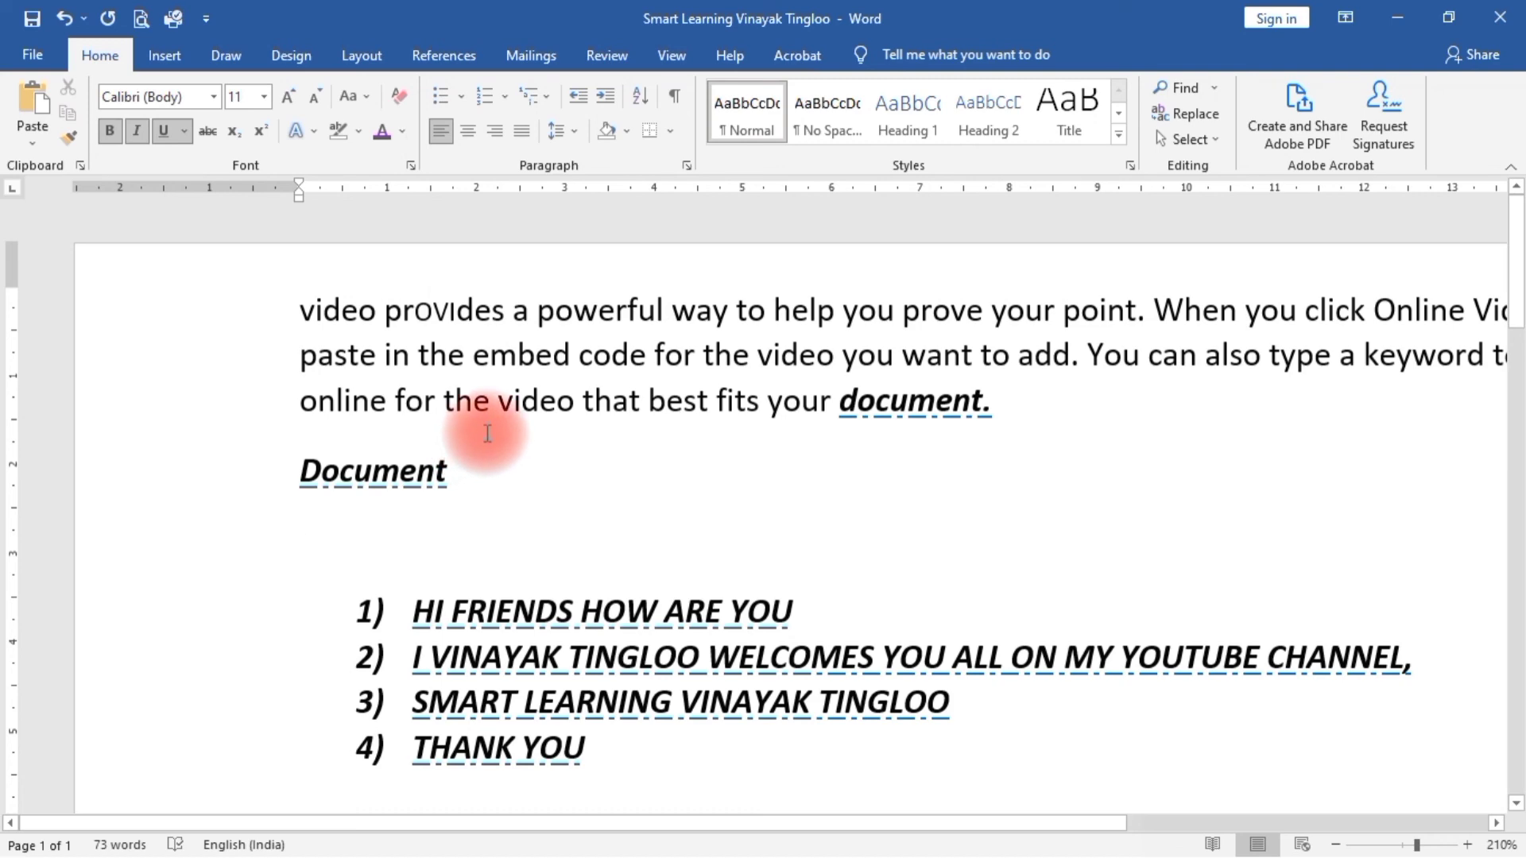
# Step: Try centre, right and left alignment on the opening paragraph, ending with it justified
pyautogui.keyDown('ctrl'); pyautogui.scroll(-5, 608, 445); pyautogui.keyUp('ctrl')
pyautogui.keyDown('ctrl'); pyautogui.scroll(2, 608, 445); pyautogui.keyUp('ctrl')
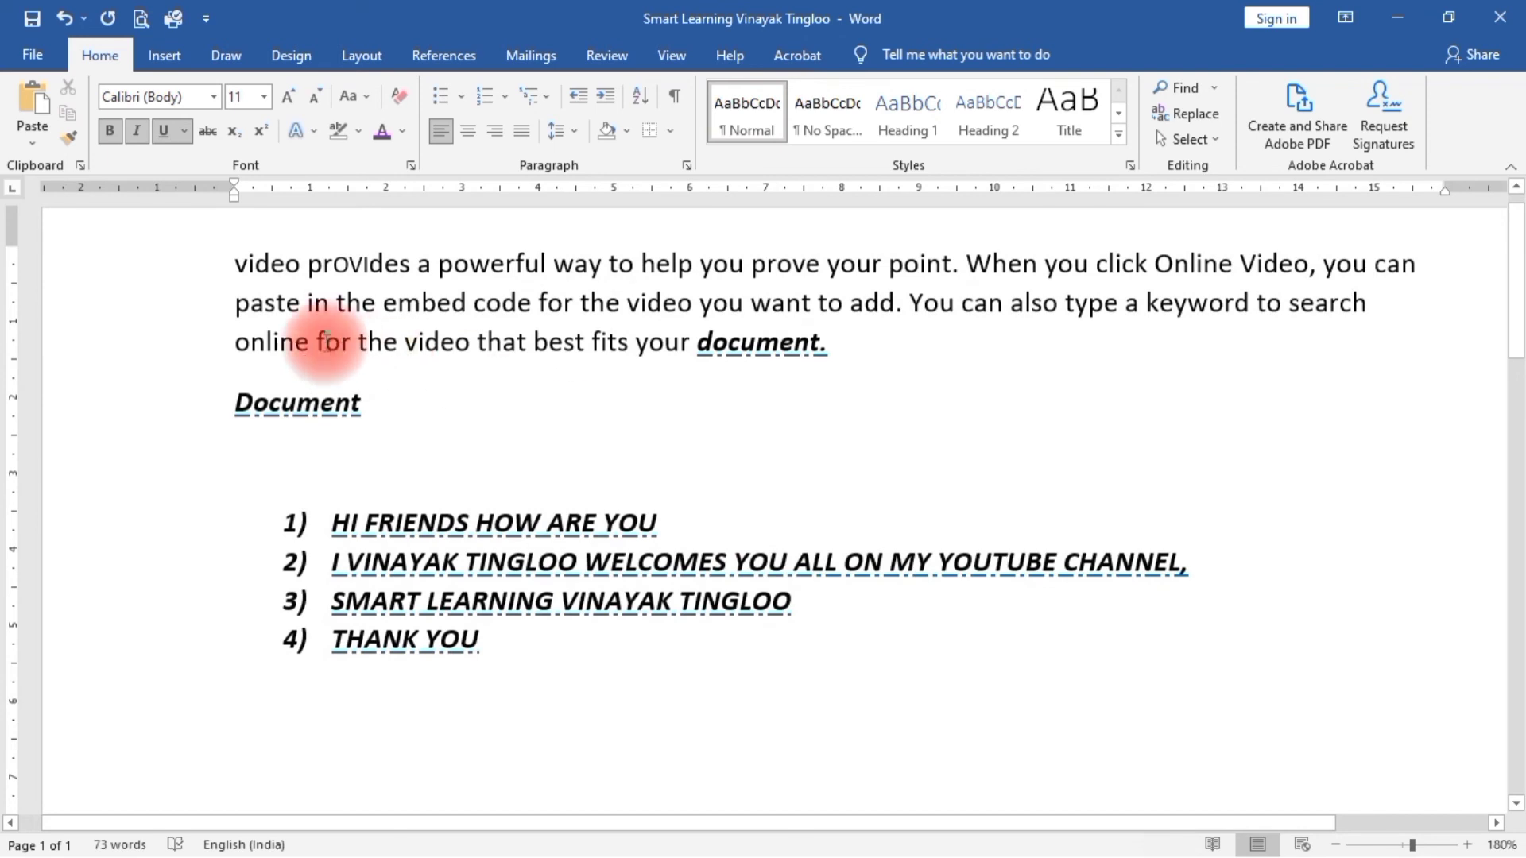
pyautogui.moveTo(237, 267); pyautogui.dragTo(906, 336)
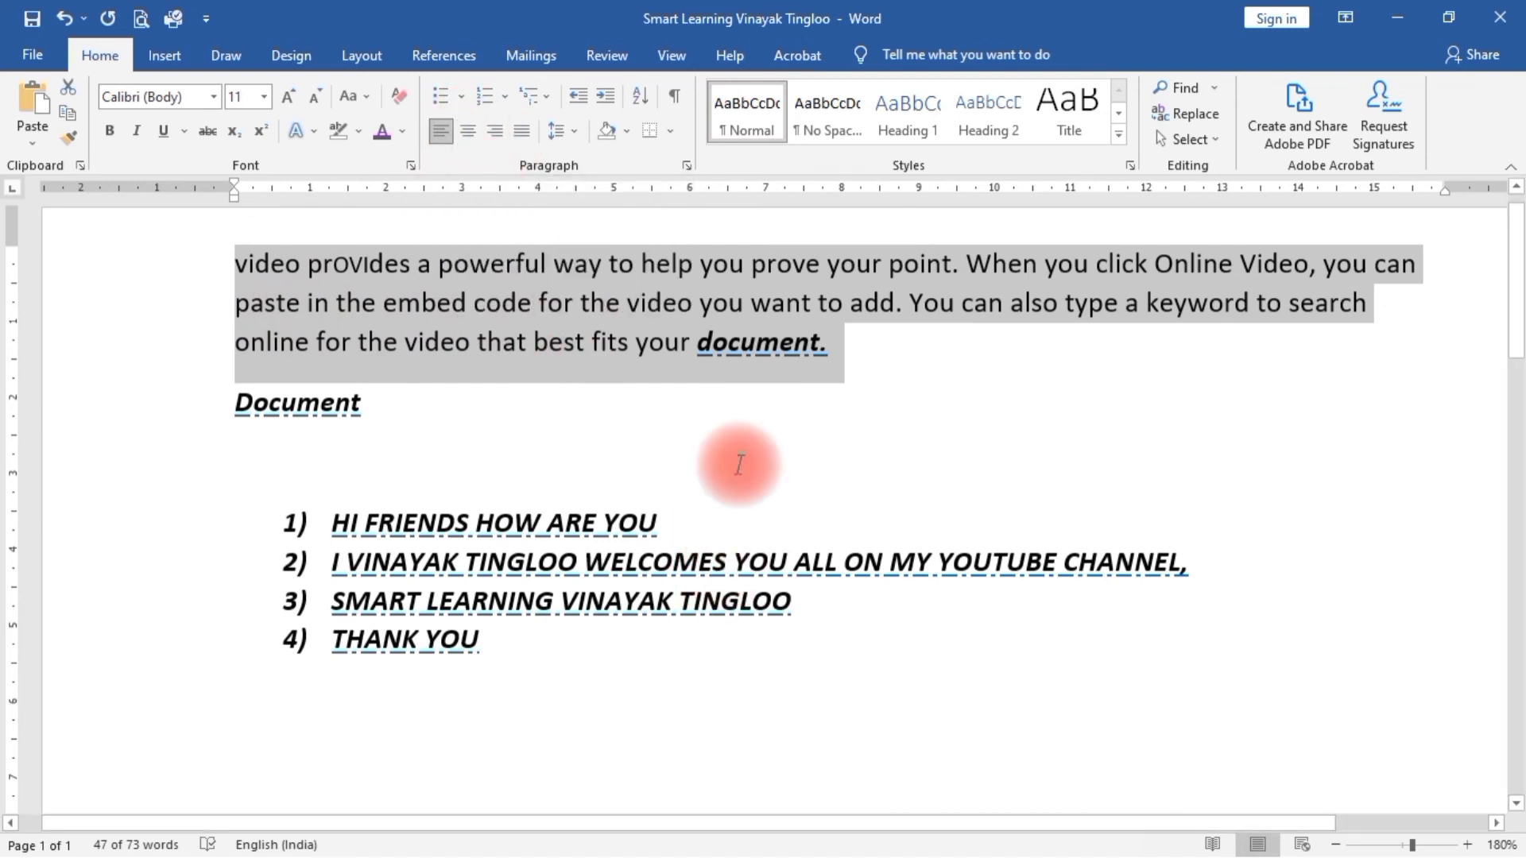
pyautogui.hotkey('ctrl', 'e')
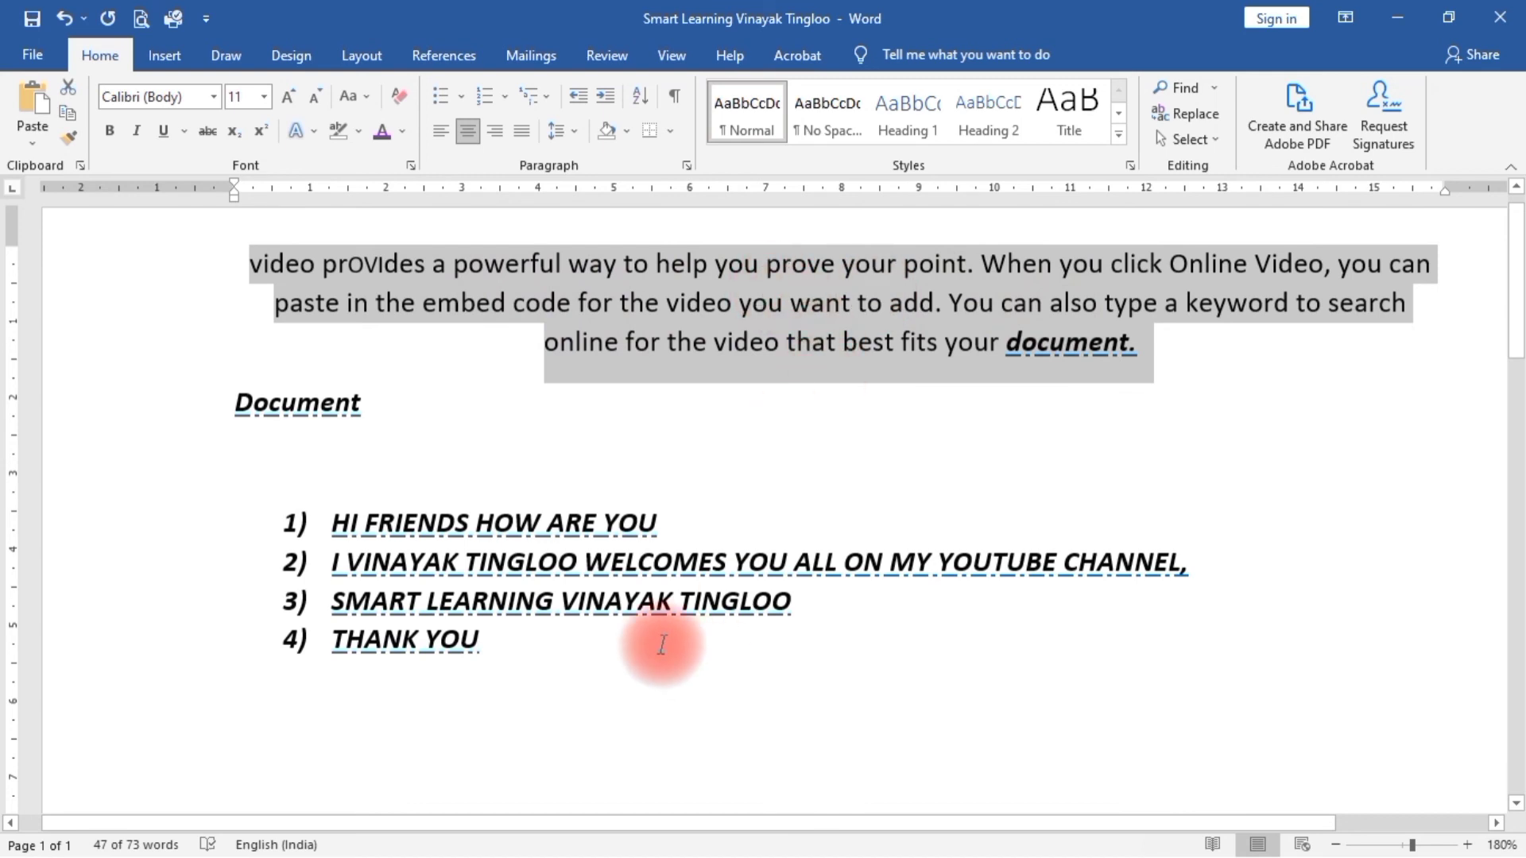
pyautogui.hotkey('ctrl', 'r')
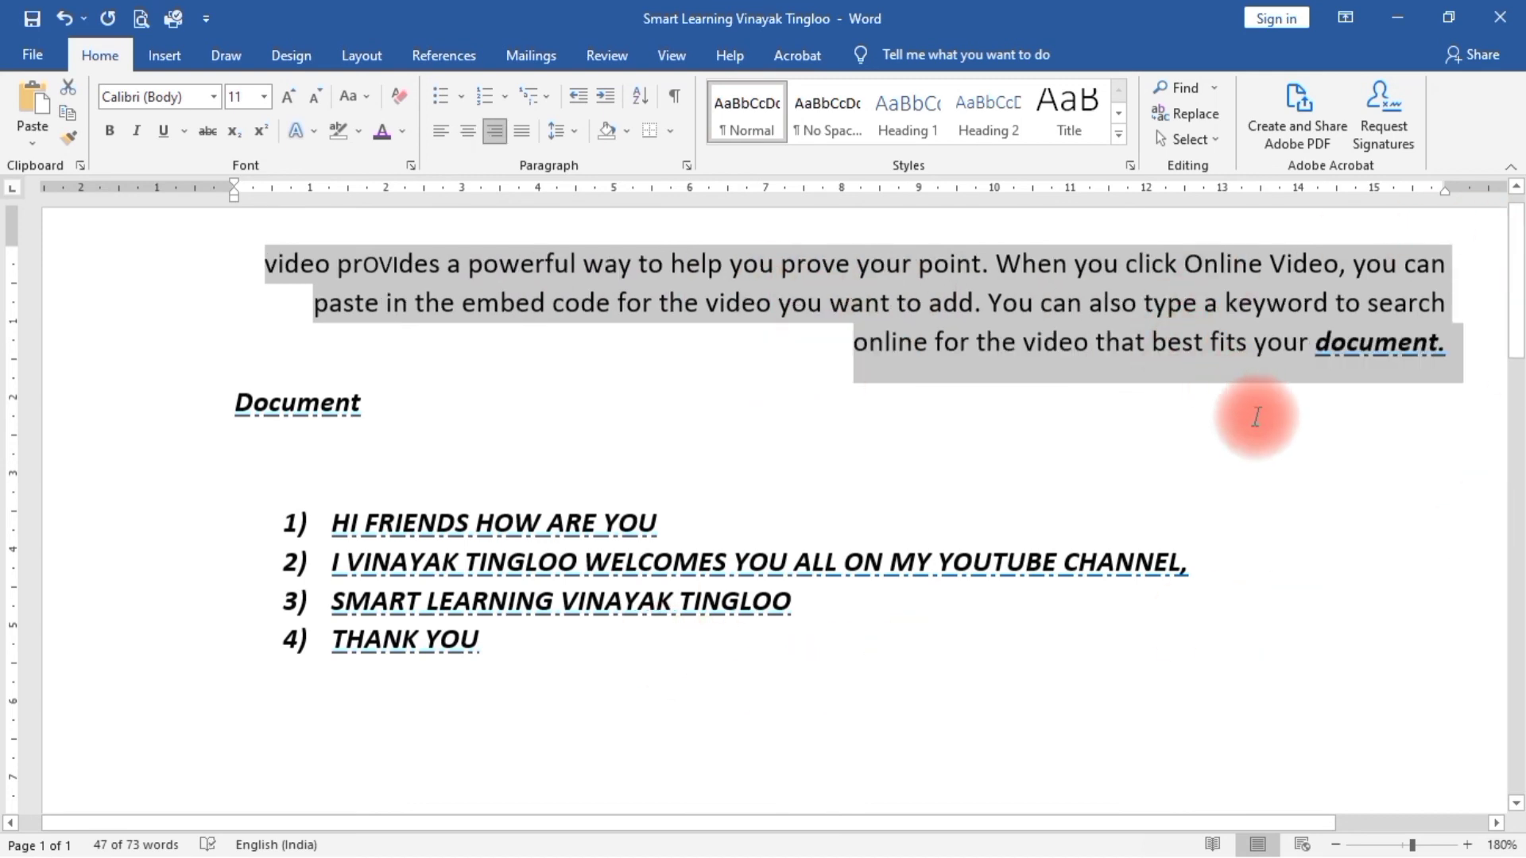
pyautogui.hotkey('ctrl', 'l')
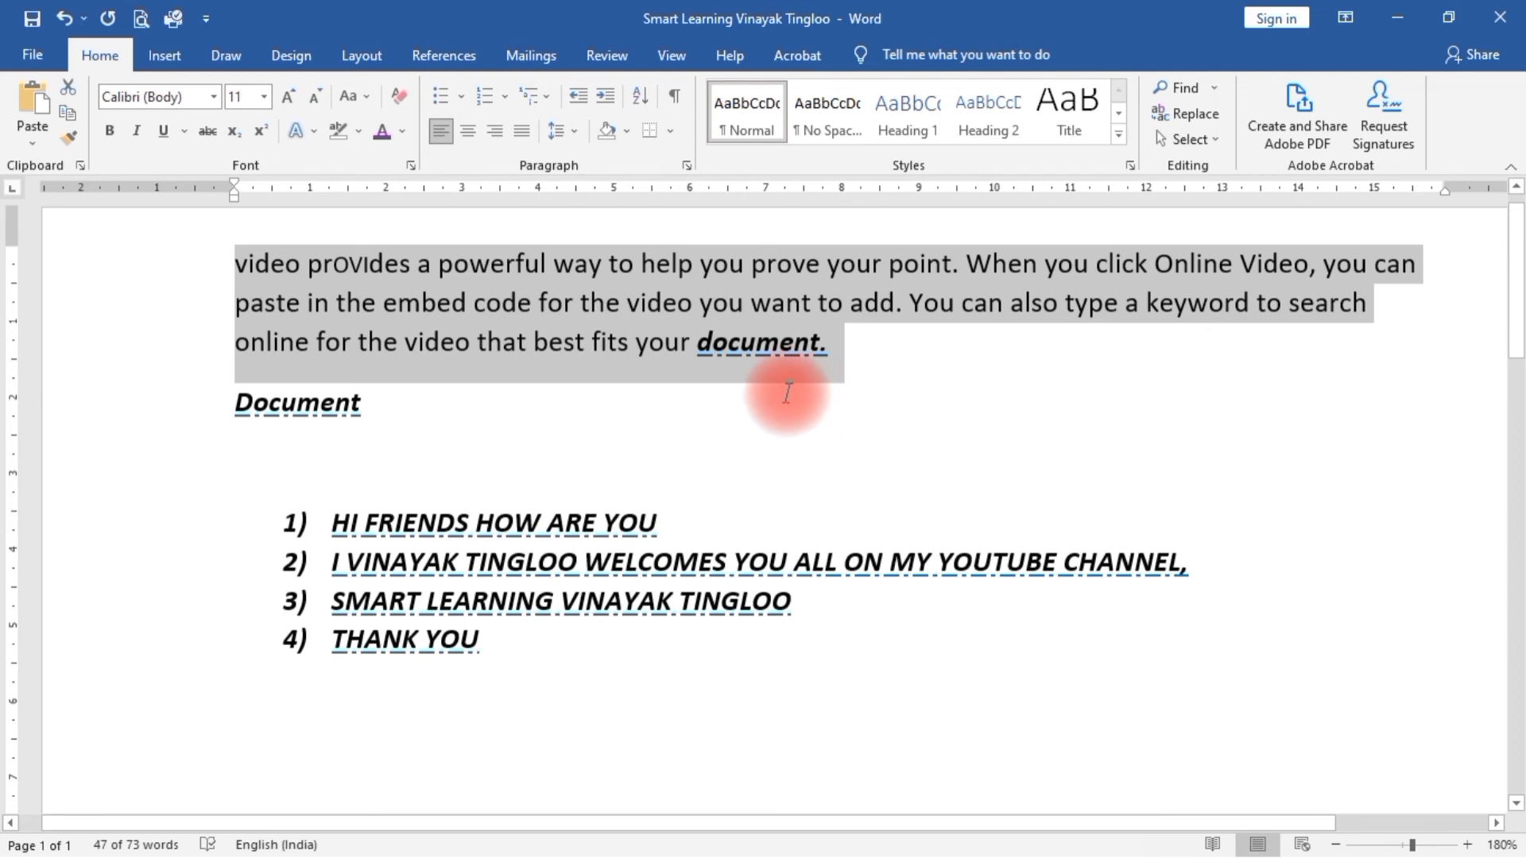
pyautogui.hotkey('ctrl', 'j')
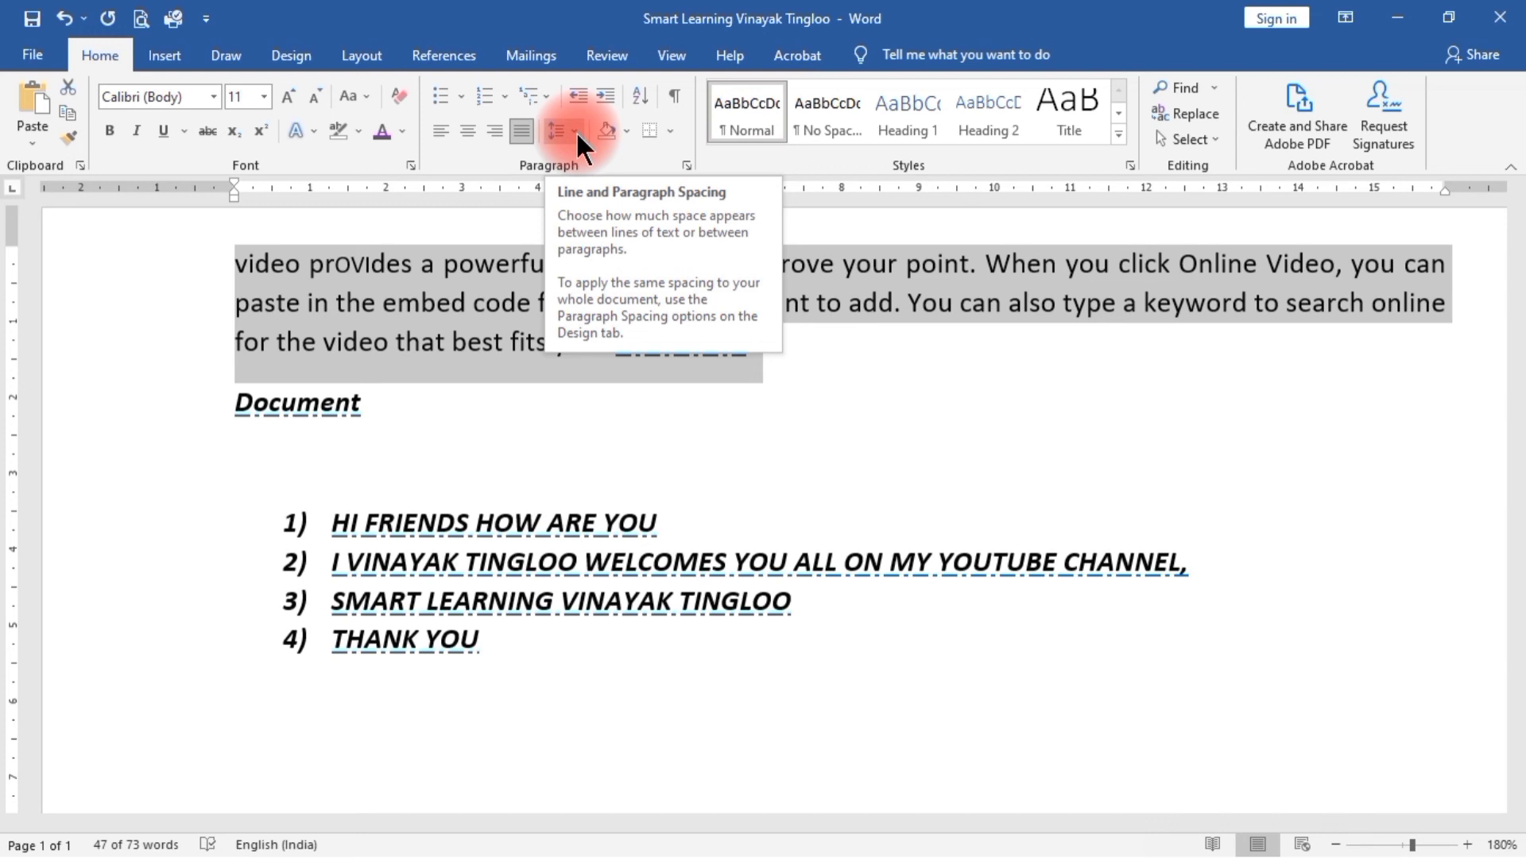
# Step: Remove the space after the opening paragraph, above the "Document" line
pyautogui.click(236, 266)
pyautogui.keyDown('shift'); pyautogui.click(773, 336); pyautogui.keyUp('shift')
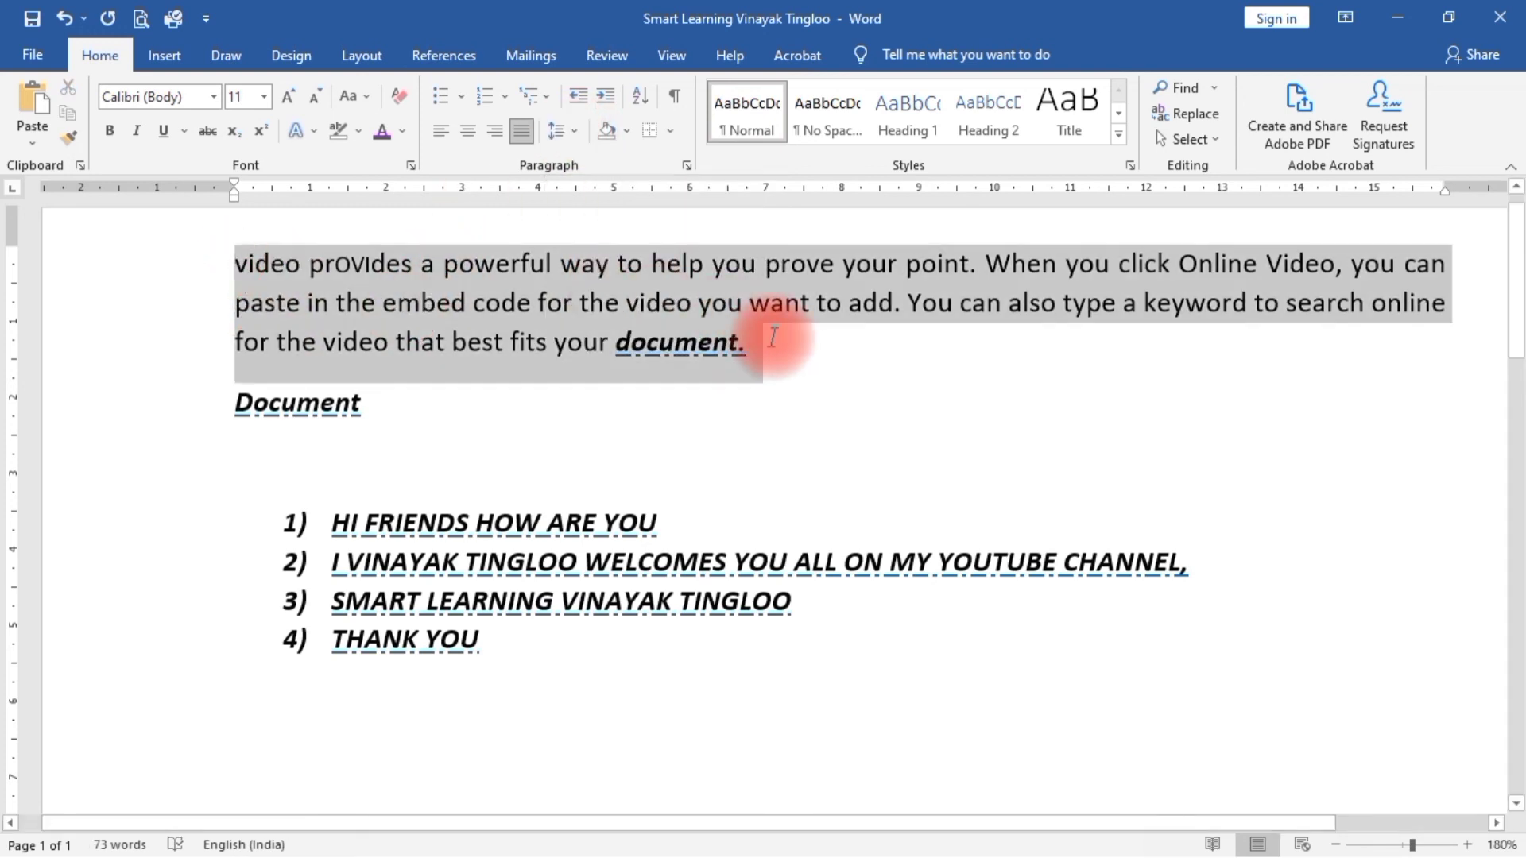
pyautogui.click(573, 129)
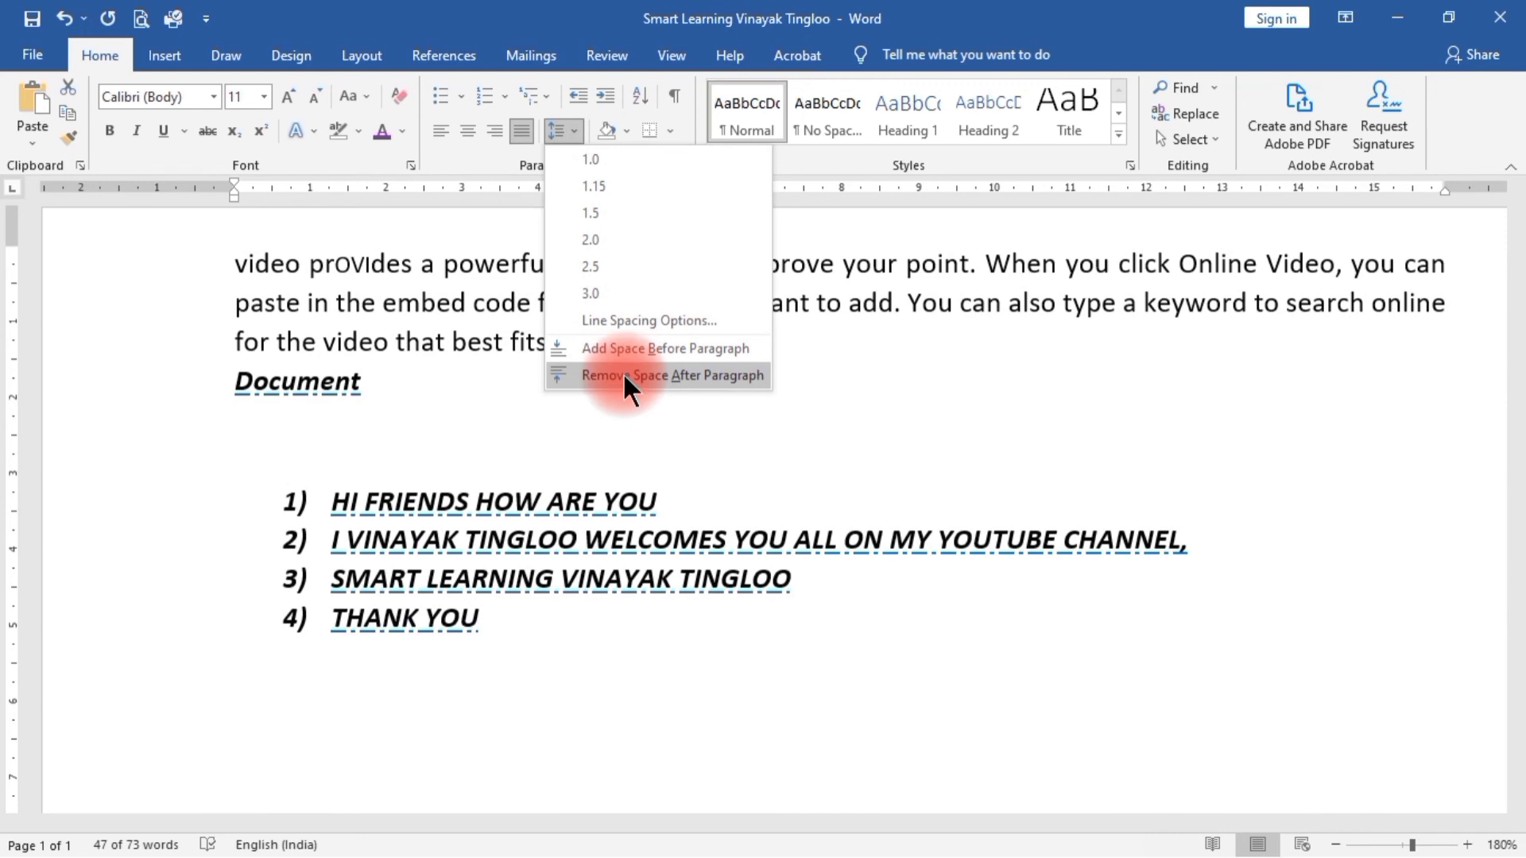
pyautogui.click(623, 372)
pyautogui.click(573, 384)
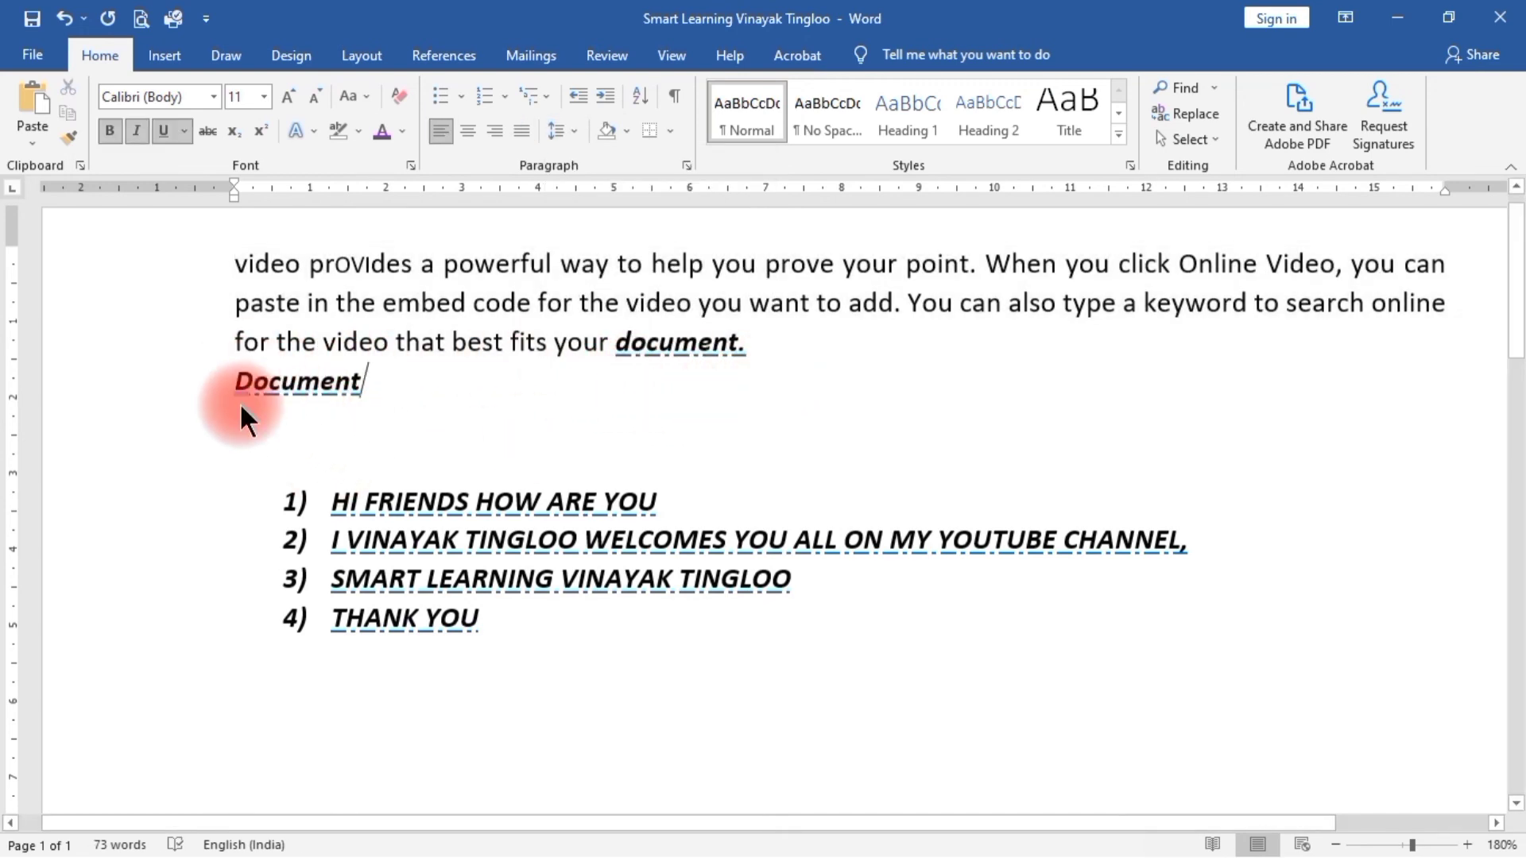
# Step: Insert an empty line between the opening paragraph and the "Document" line and delete it again
pyautogui.click(783, 340)
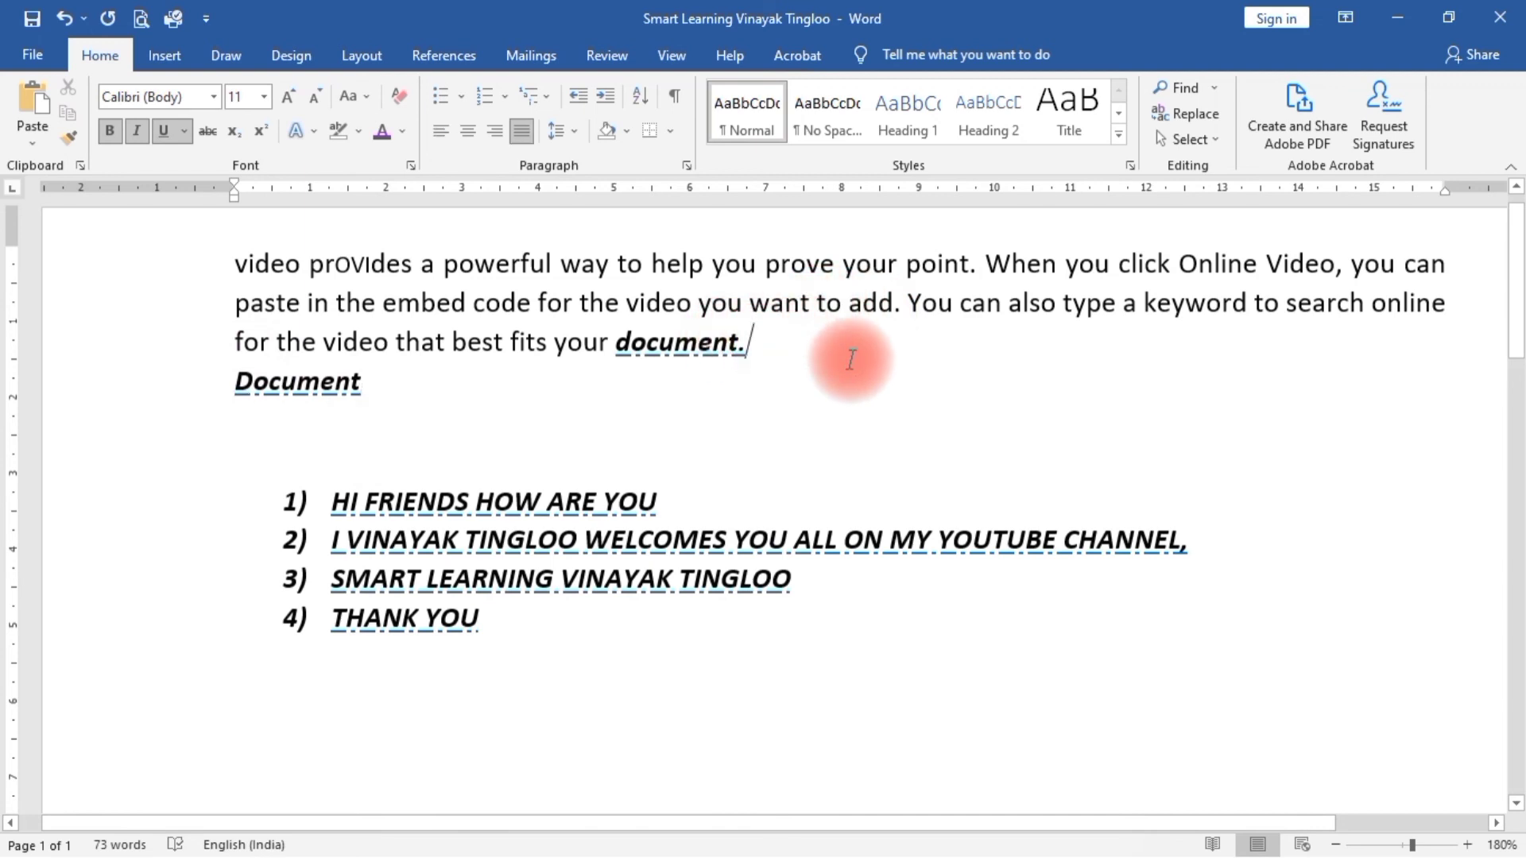
pyautogui.press('Return')
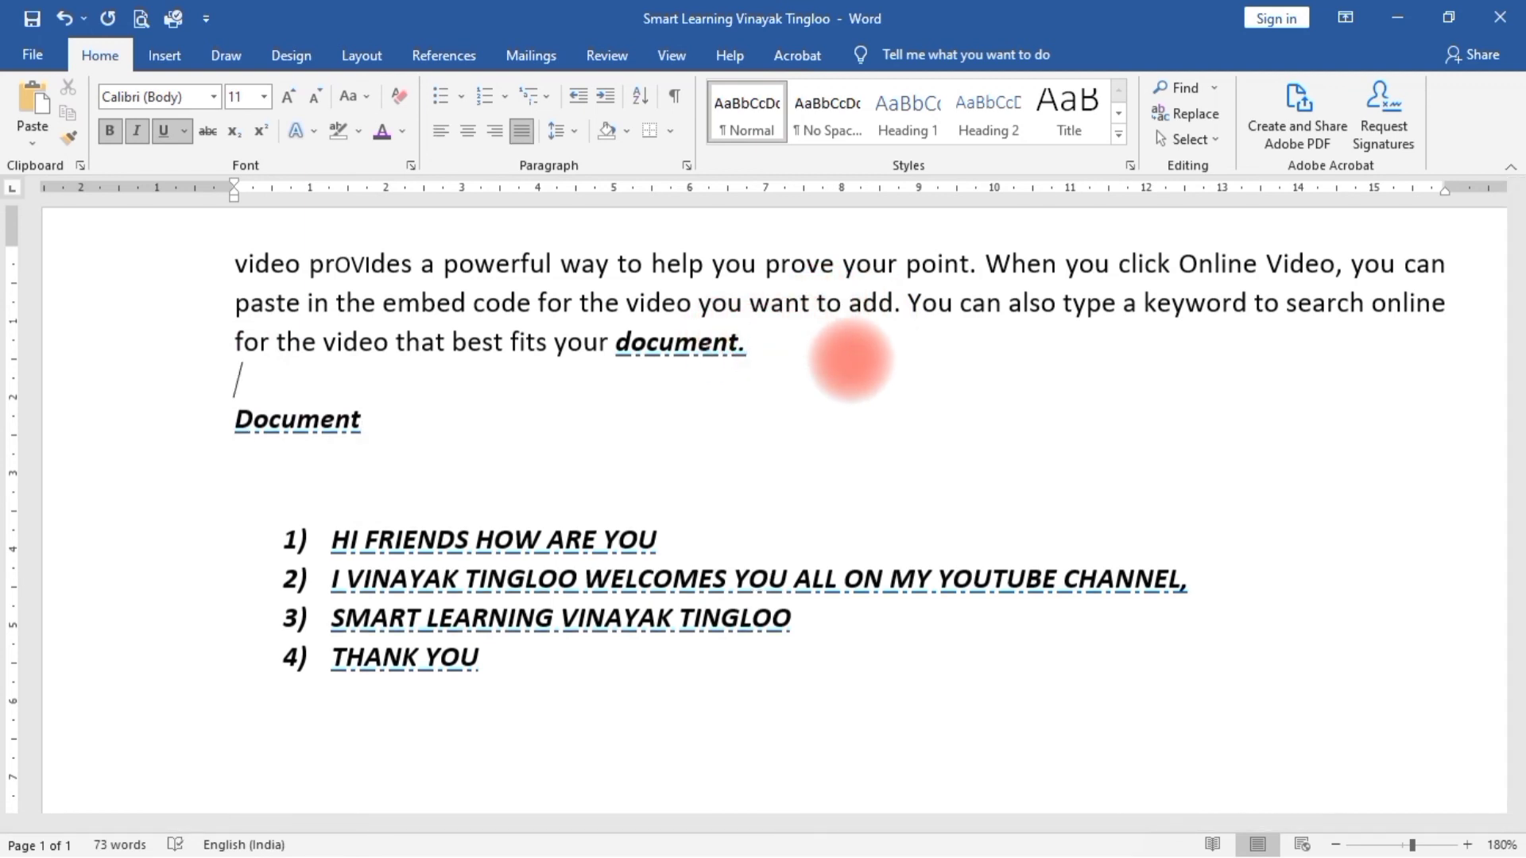
pyautogui.press('BackSpace')
pyautogui.moveTo(235, 341); pyautogui.dragTo(597, 374)
pyautogui.click(375, 302)
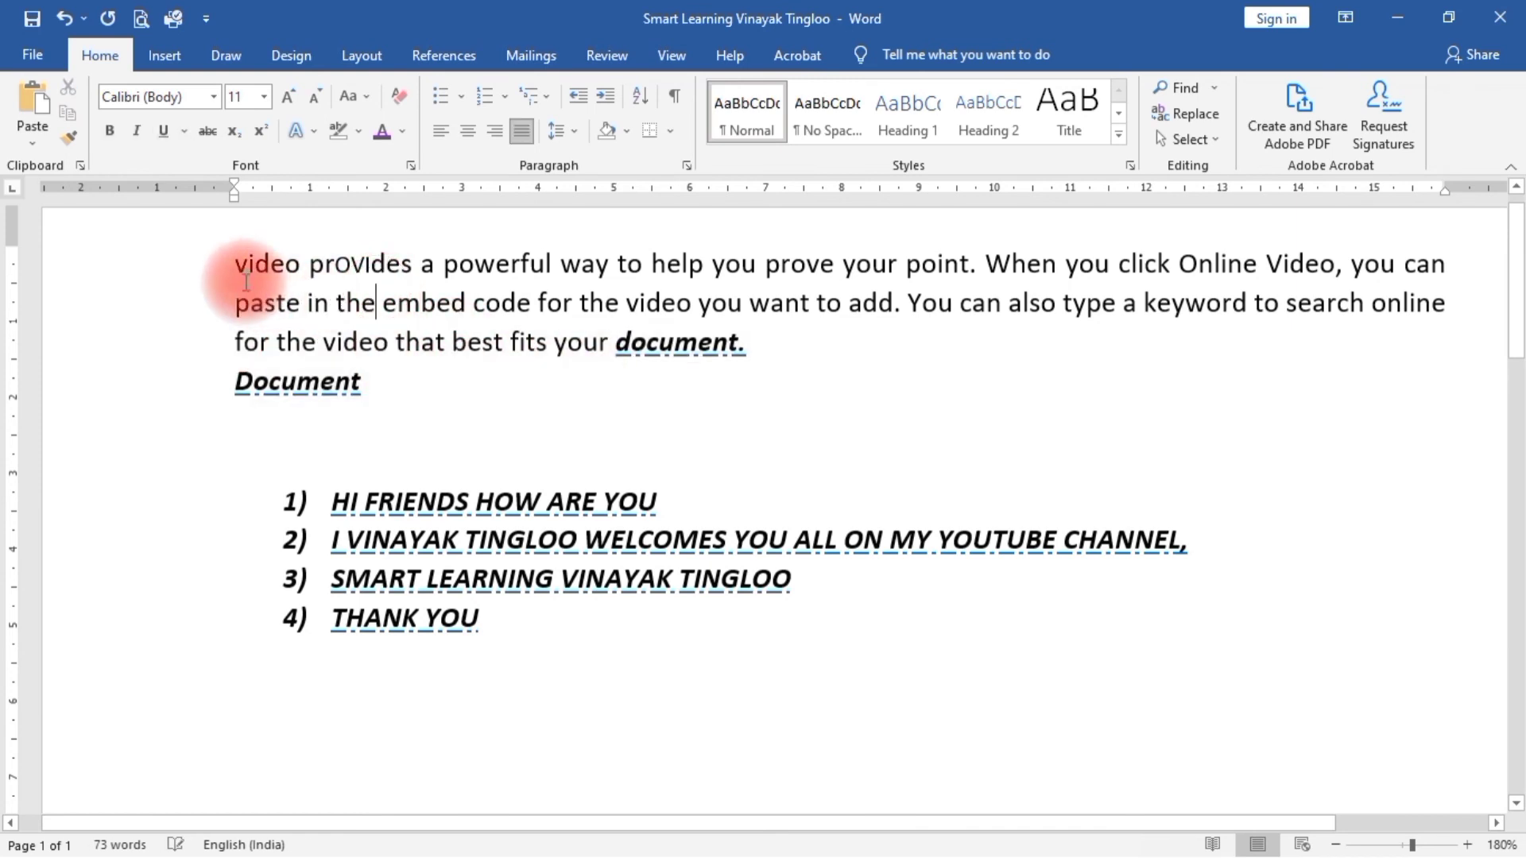
# Step: Add space after both the opening paragraph and the "Document" line
pyautogui.moveTo(230, 260); pyautogui.dragTo(463, 382)
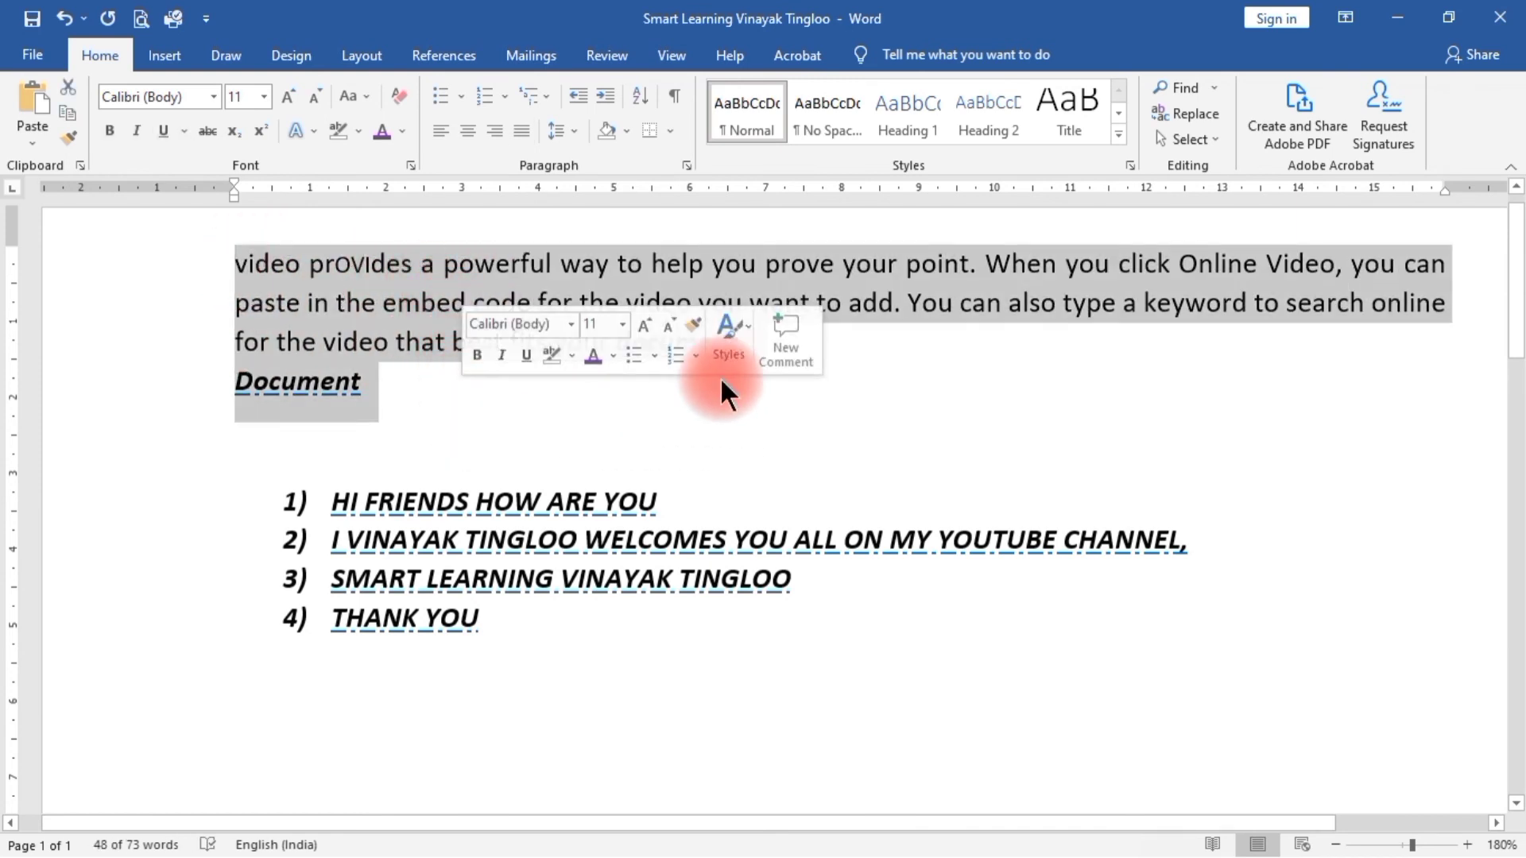
pyautogui.click(576, 128)
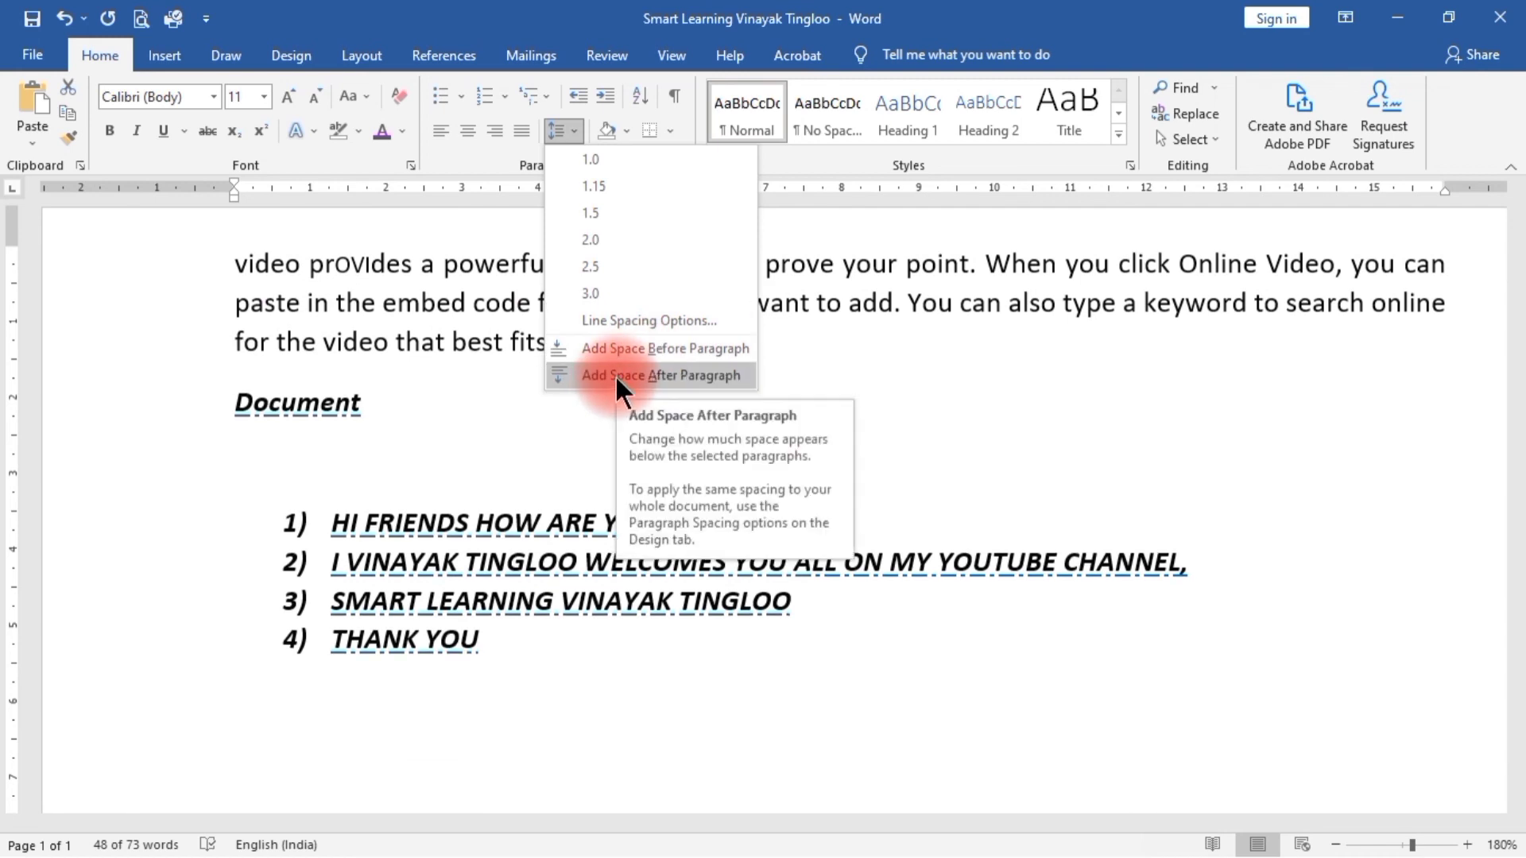
pyautogui.click(621, 374)
# Step: Remove the paragraph spacing after both the opening paragraph and the "Document" line
pyautogui.click(229, 339)
pyautogui.moveTo(232, 258); pyautogui.dragTo(417, 398)
pyautogui.click(569, 120)
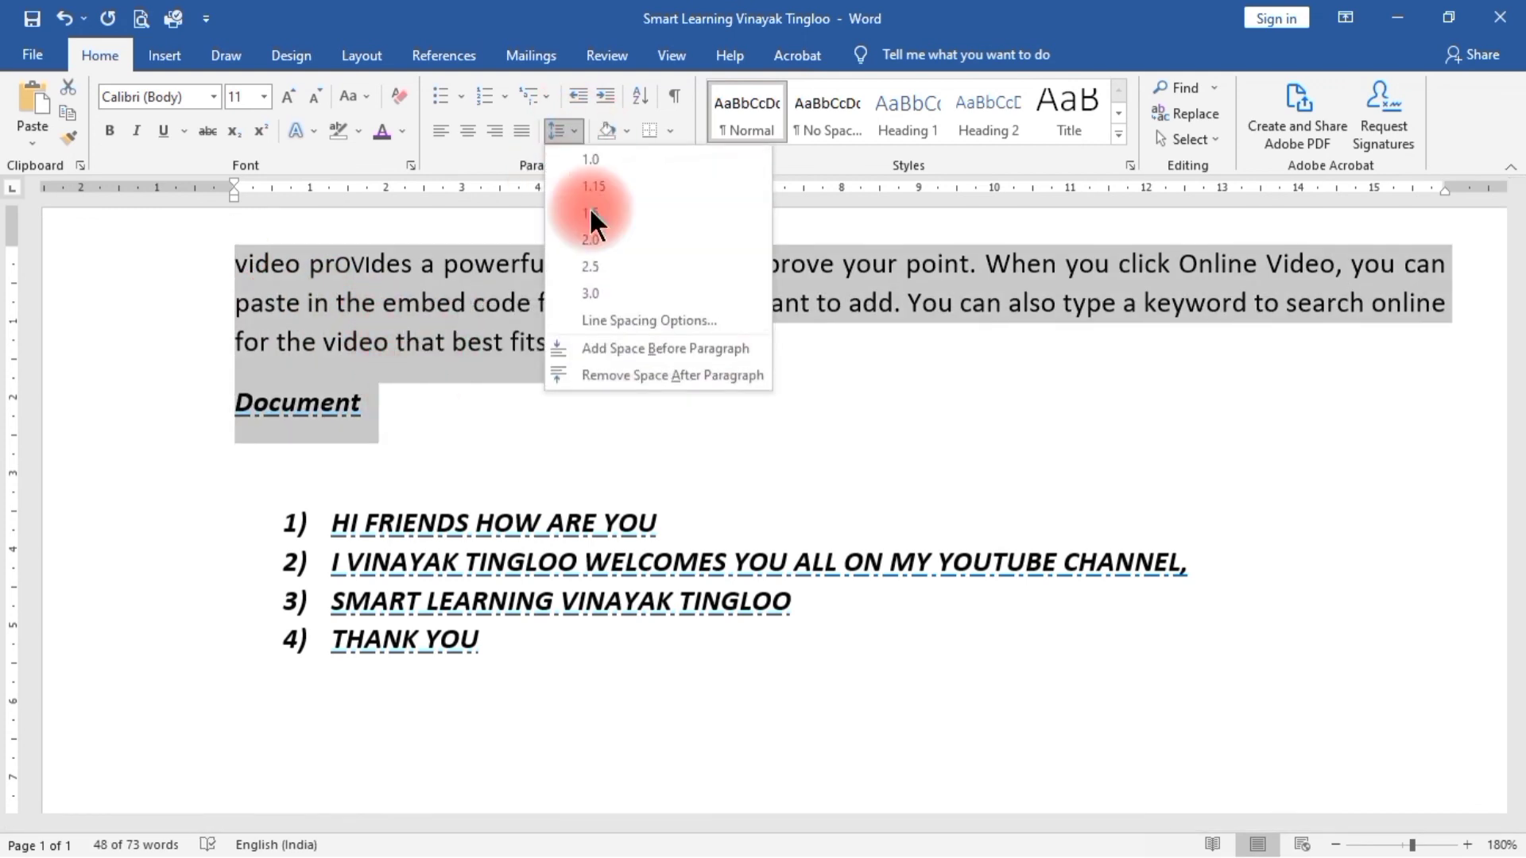
pyautogui.click(616, 364)
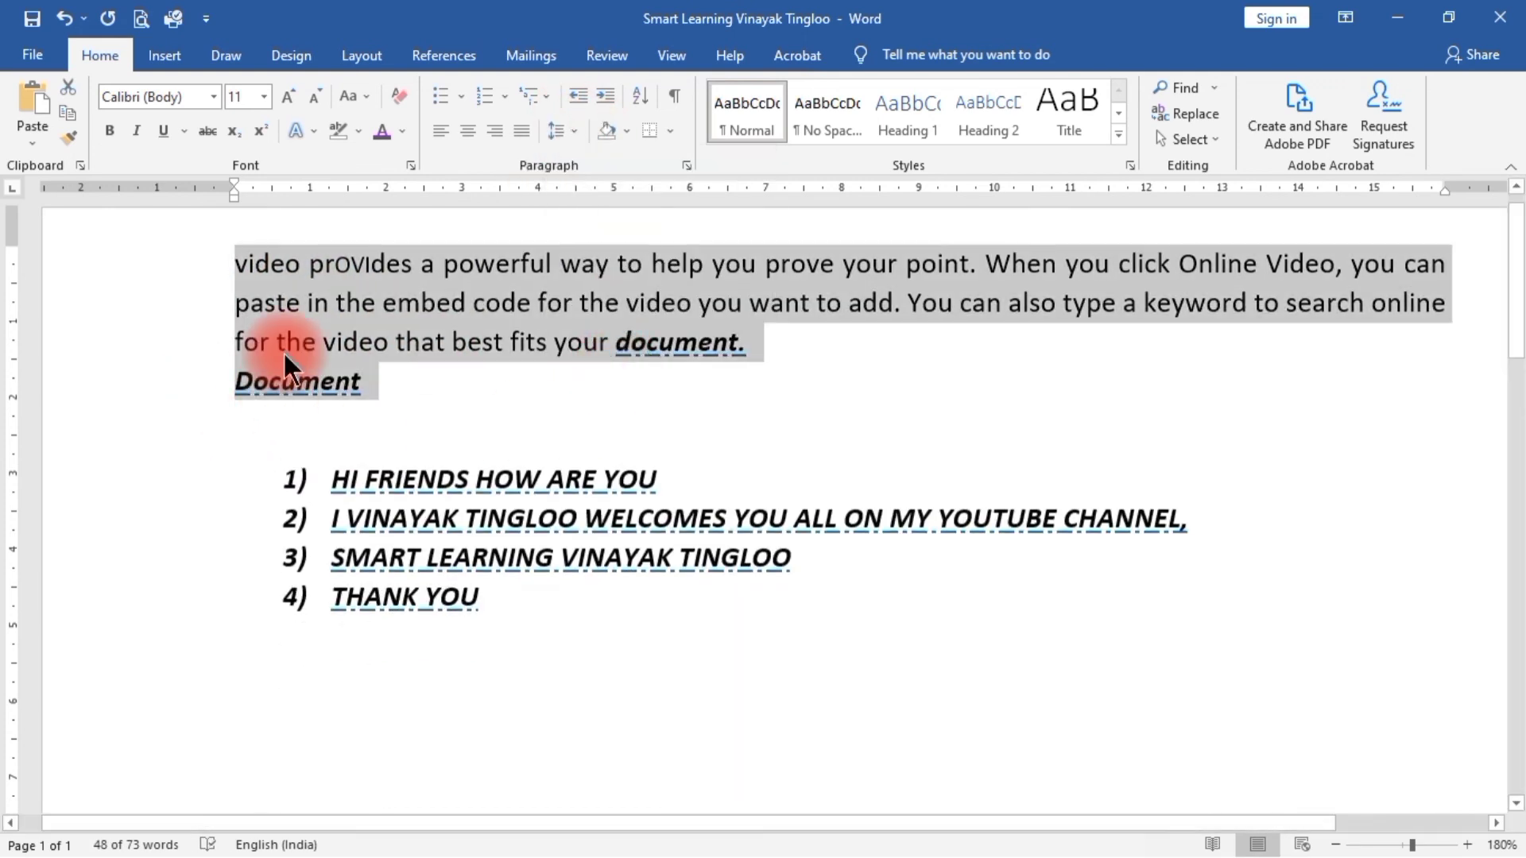
pyautogui.click(302, 342)
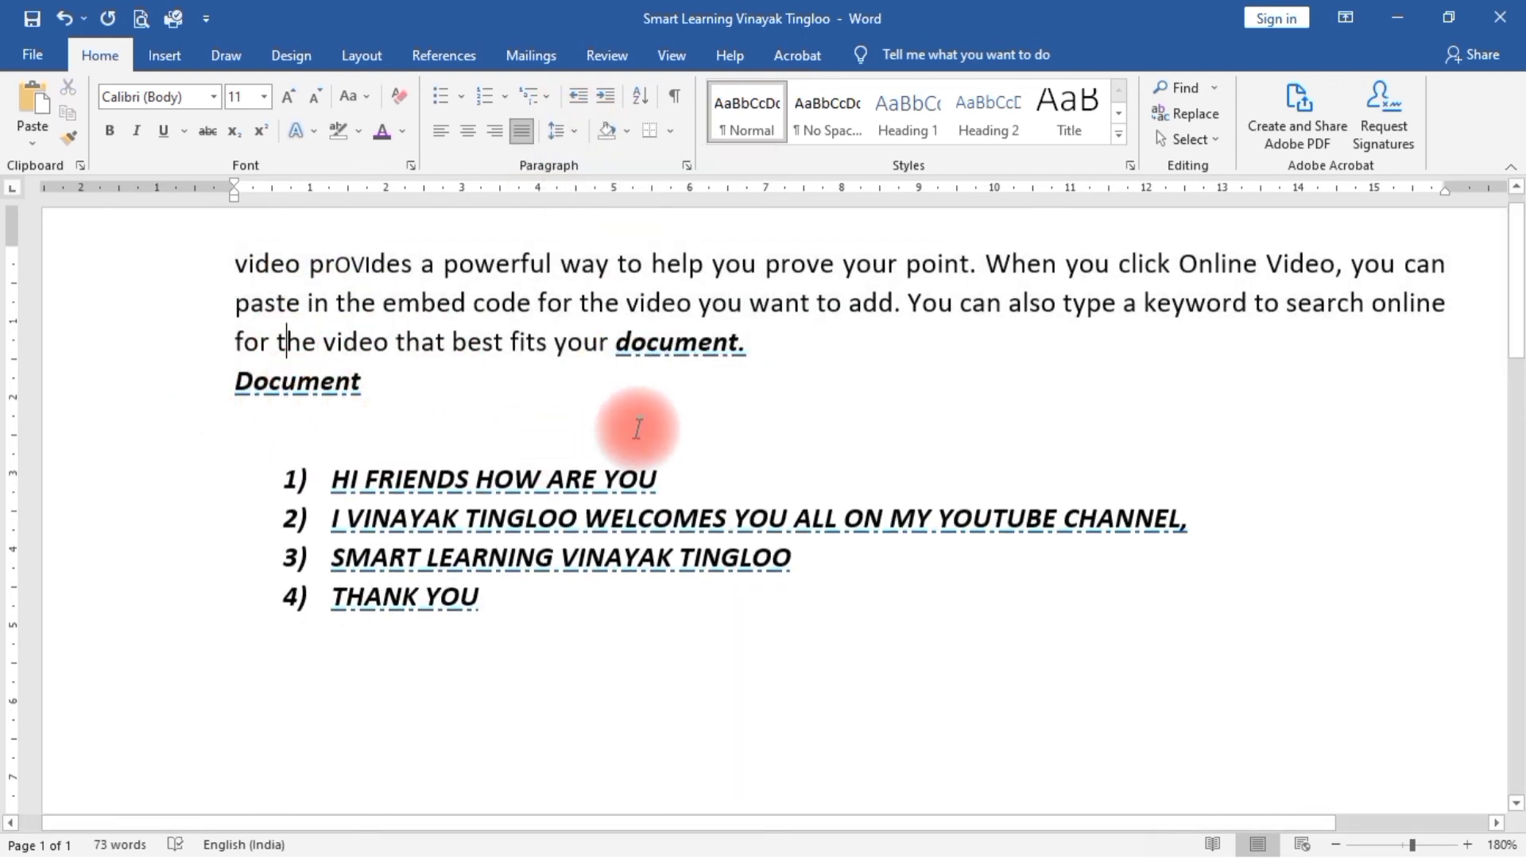
# Step: Magnify the horizontal ruler and examine the indent markers for the numbered list
pyautogui.click(594, 303)
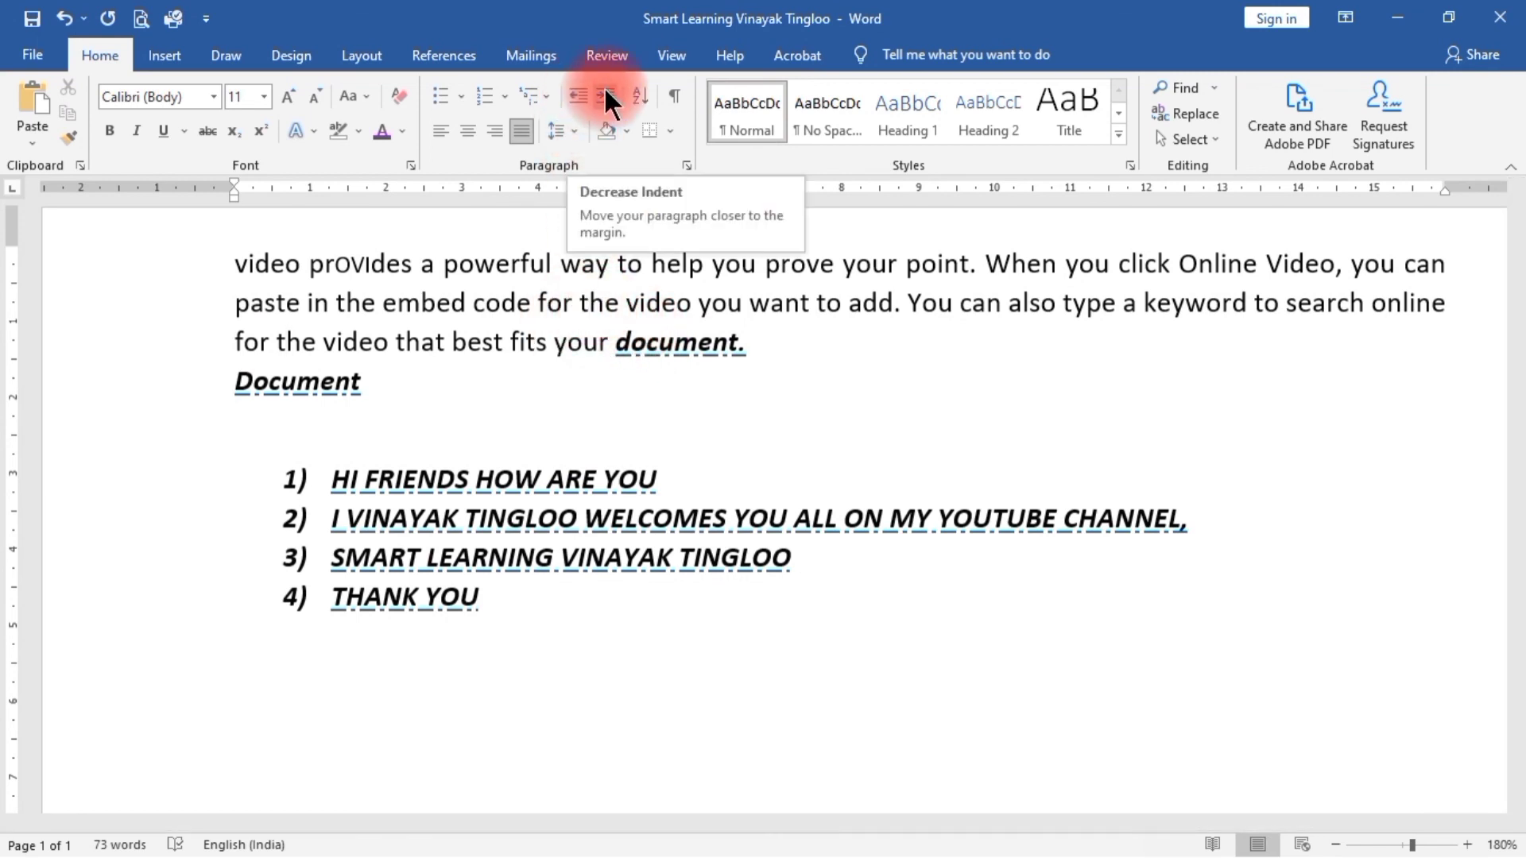
pyautogui.click(582, 520)
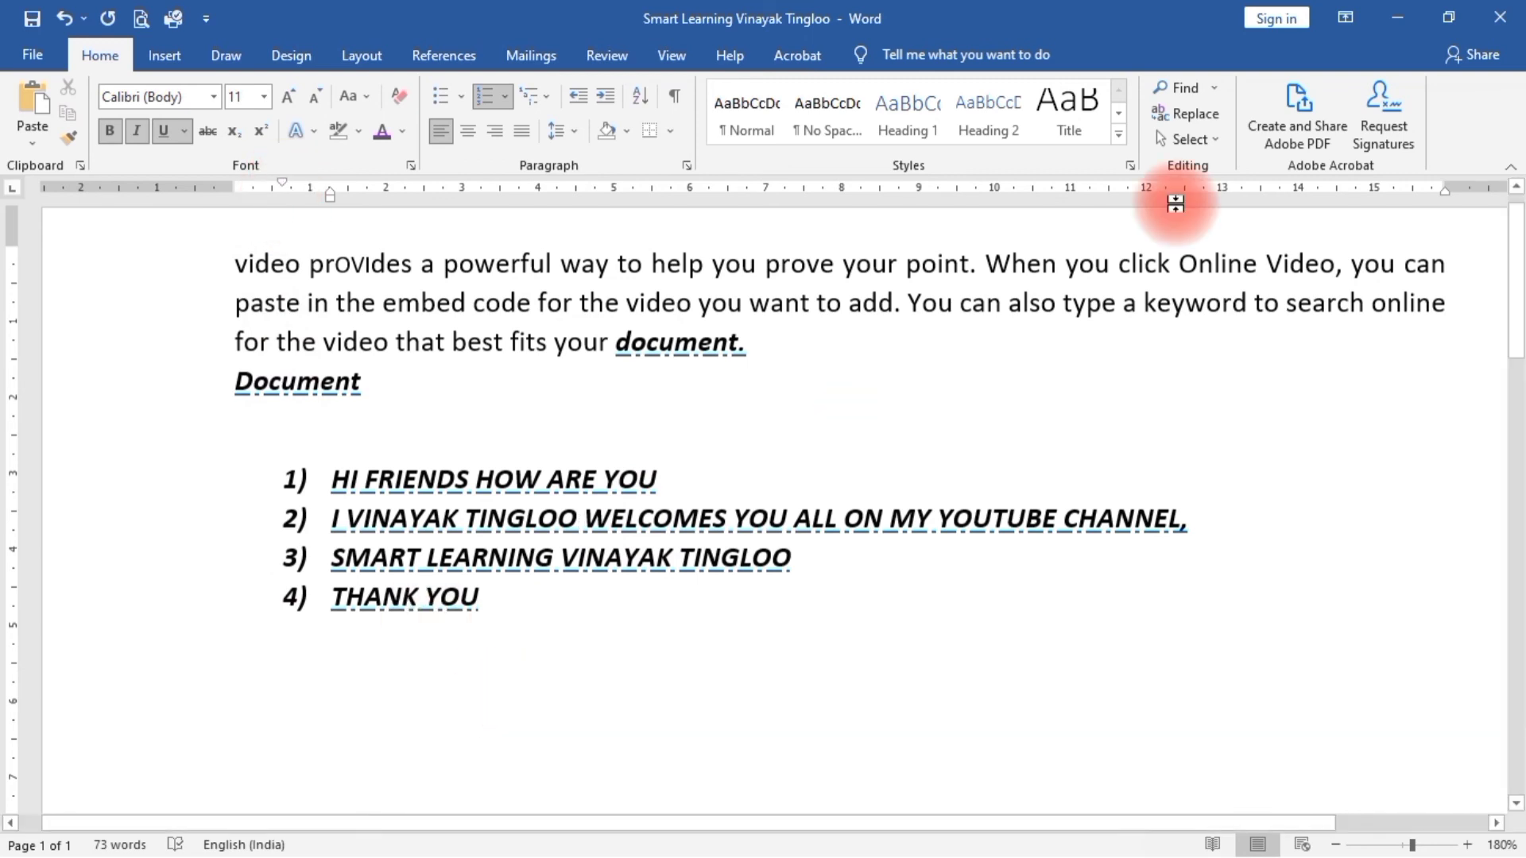
pyautogui.press('super+plus')
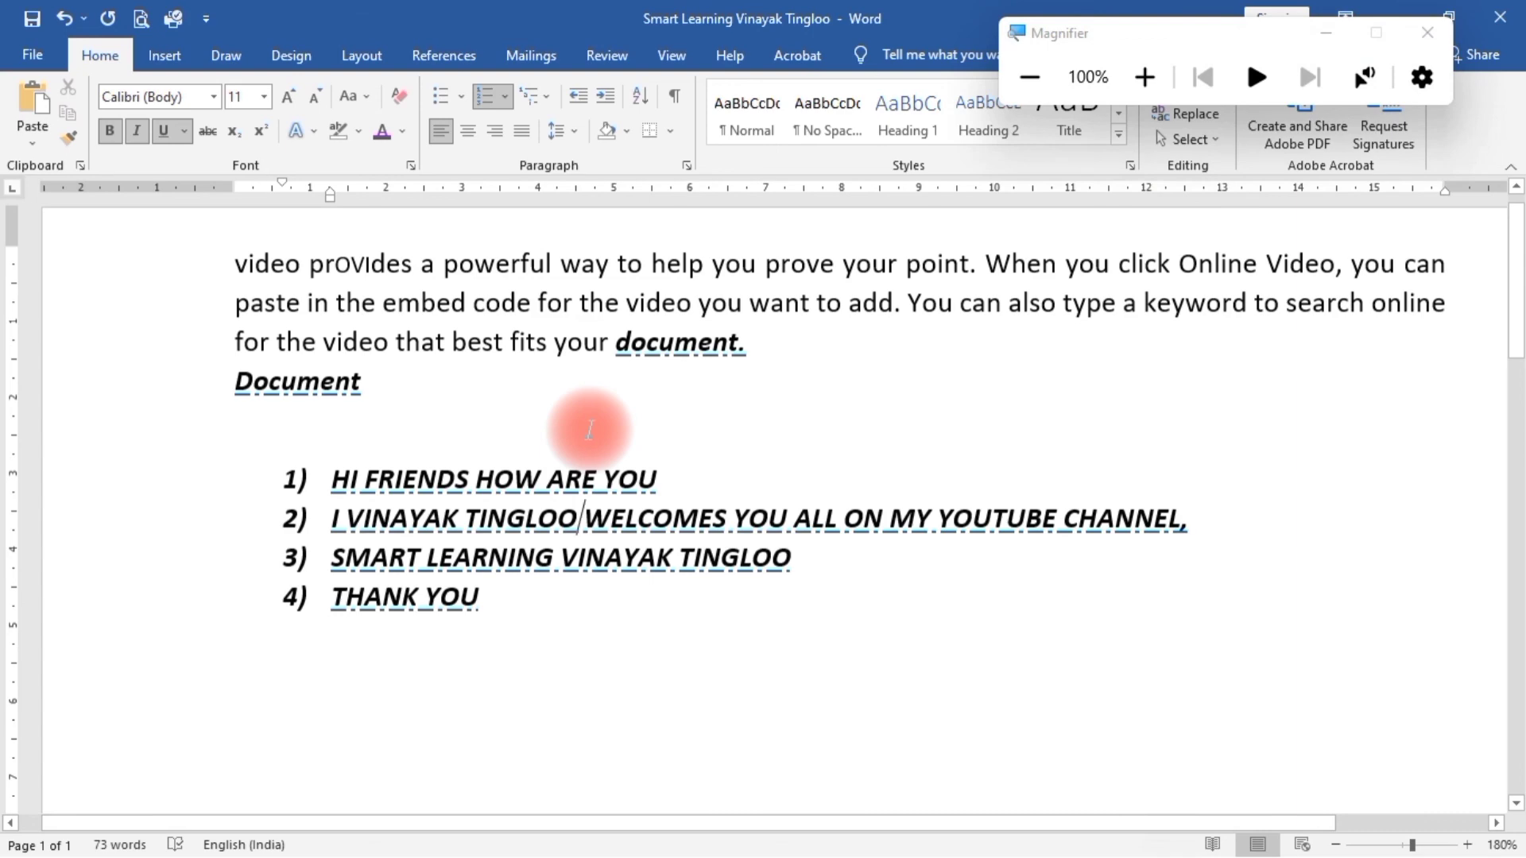
pyautogui.press('super+plus')
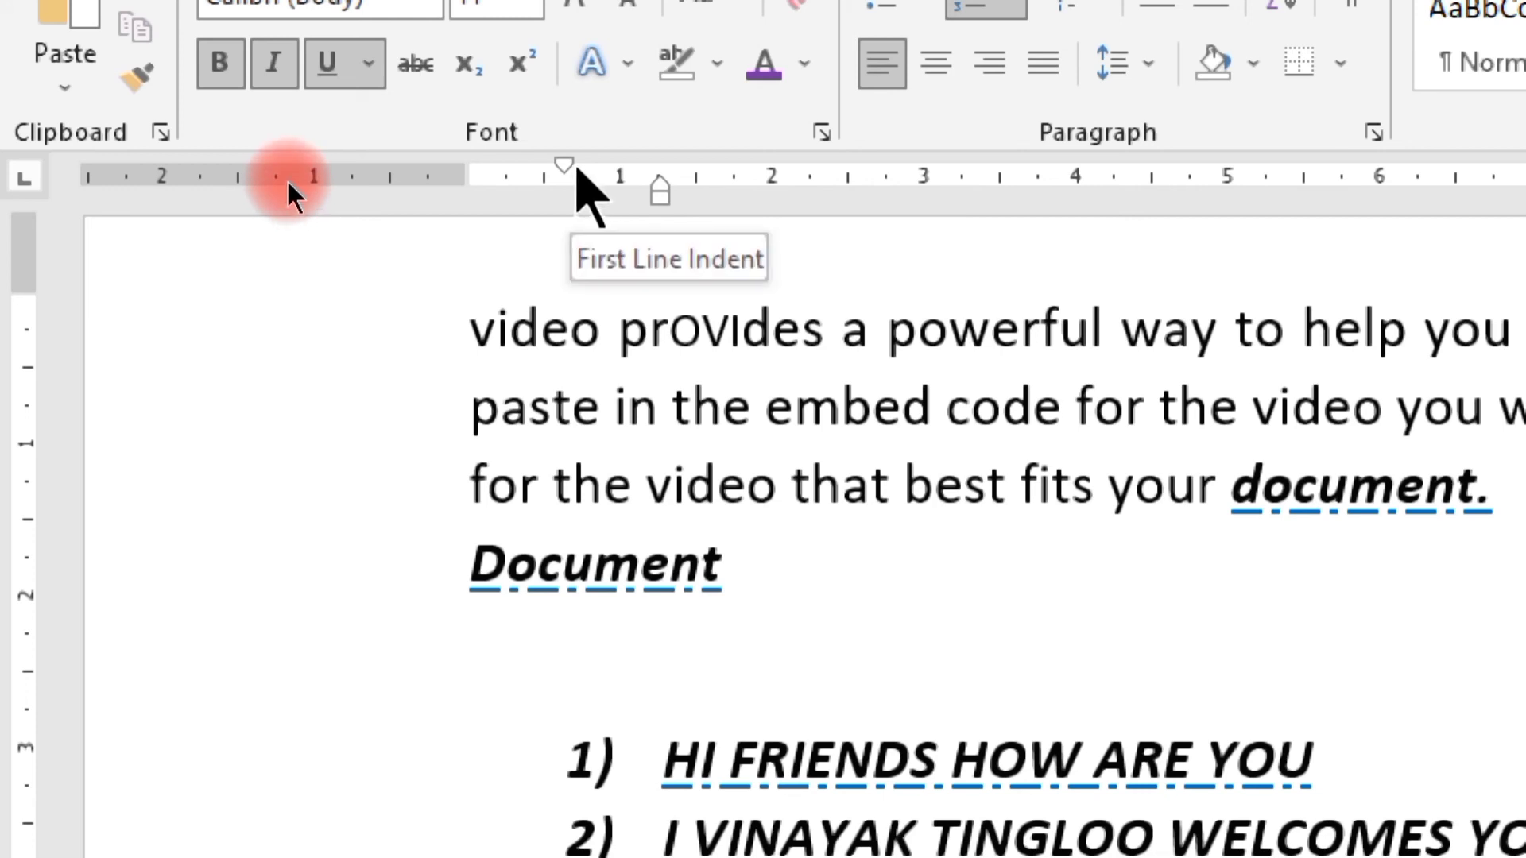
pyautogui.press('super+minus')
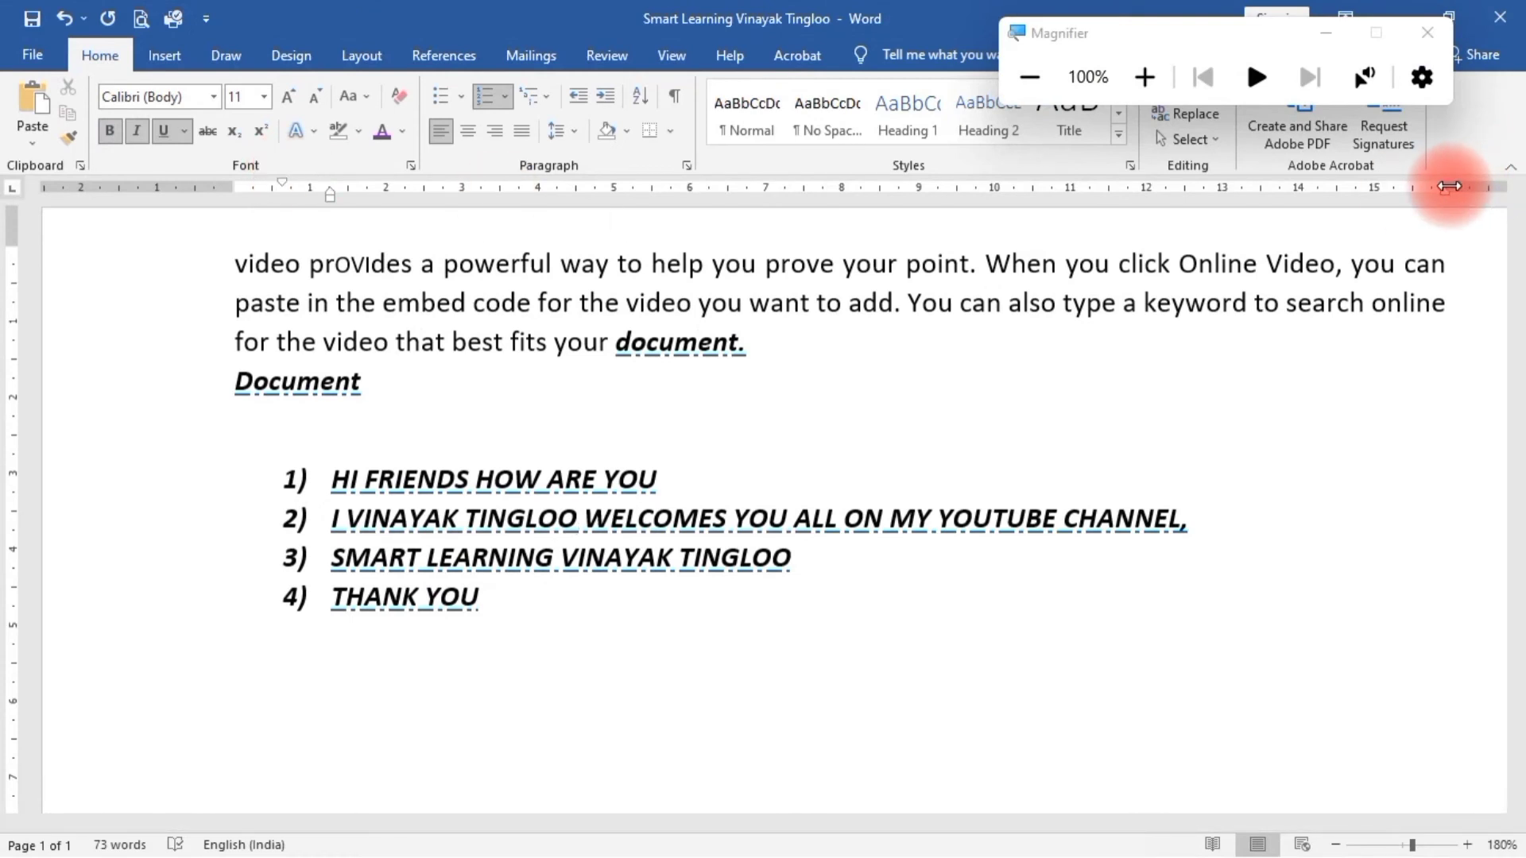
# Step: Increase the opening paragraph's indent by two levels and insert two empty lines after it
pyautogui.moveTo(236, 262); pyautogui.dragTo(795, 326)
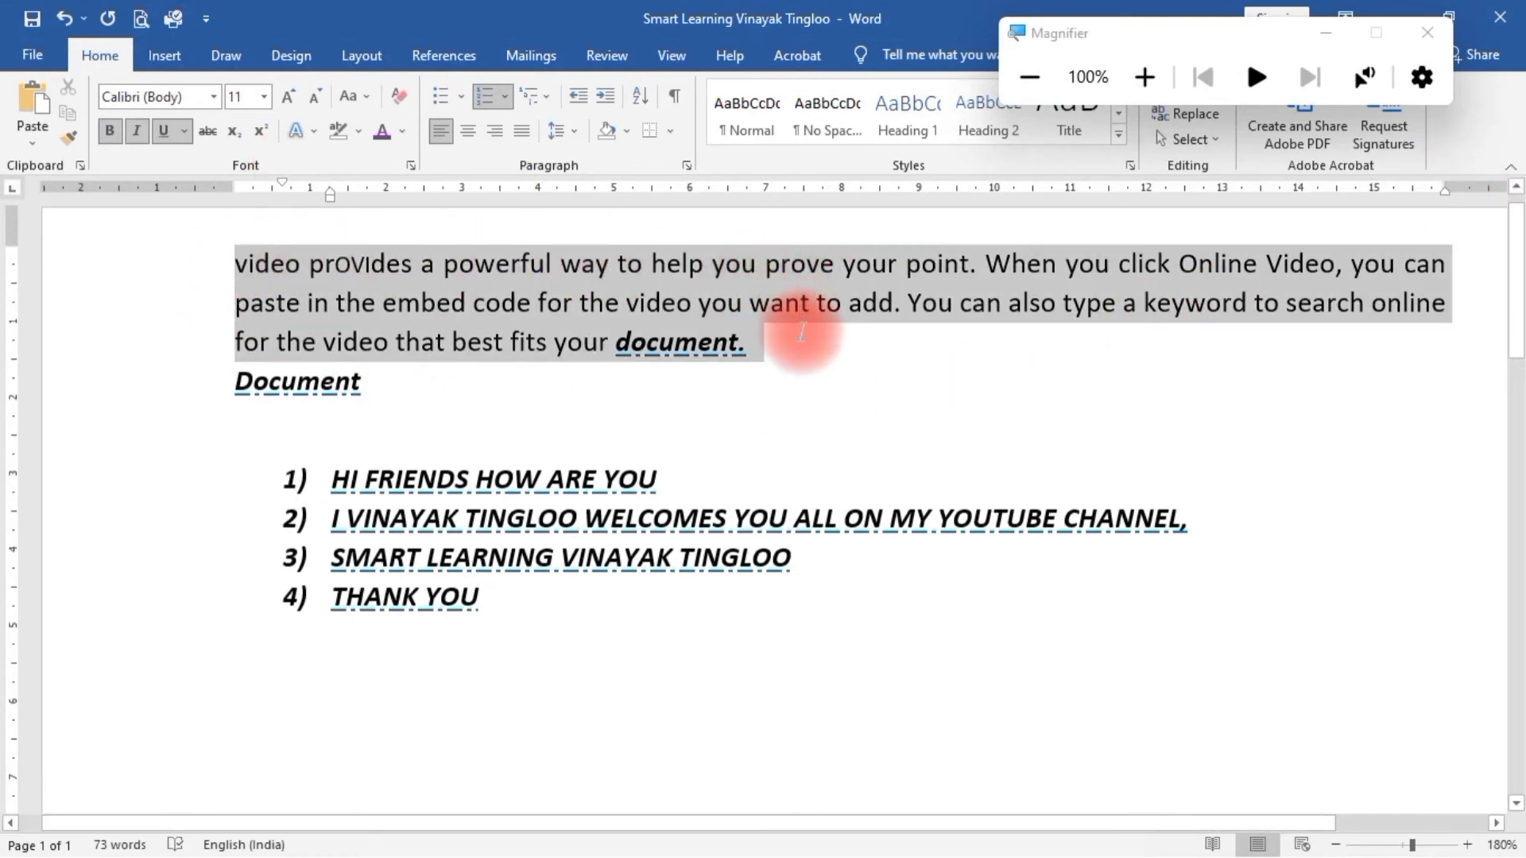
pyautogui.click(605, 92)
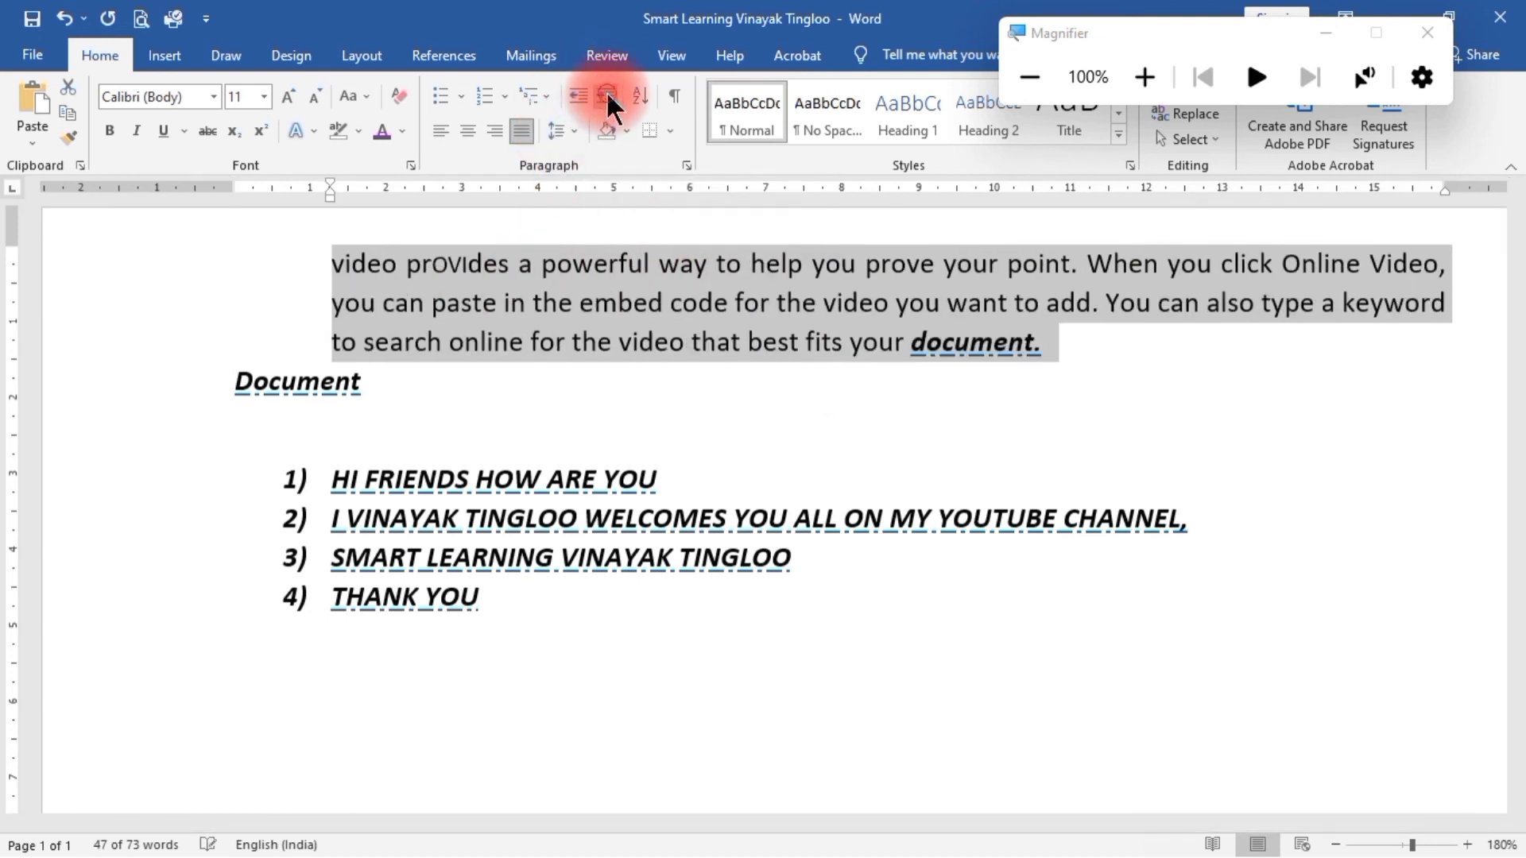
pyautogui.click(606, 94)
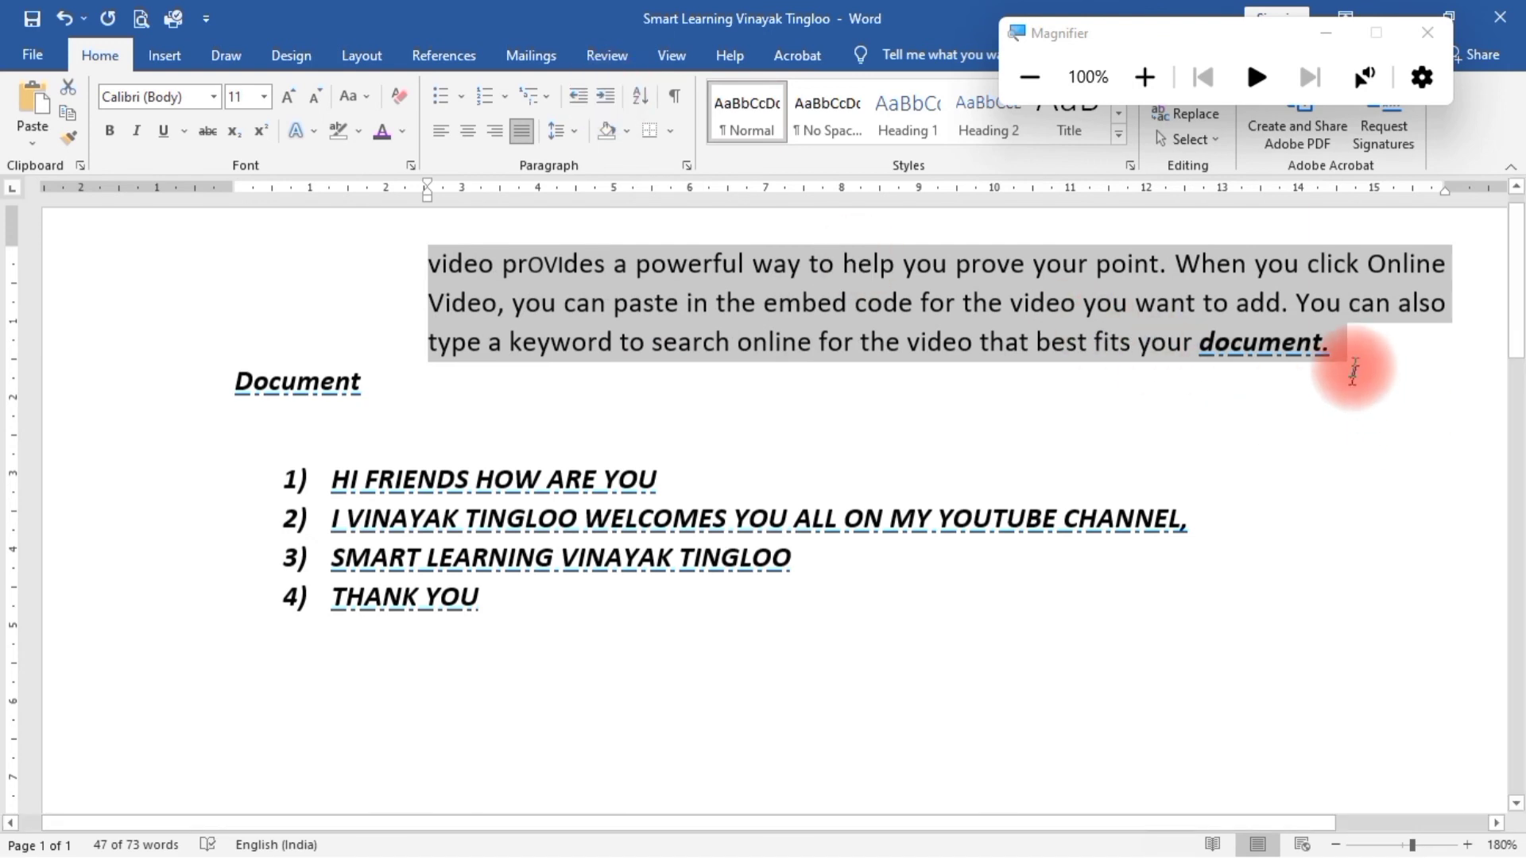
pyautogui.click(1351, 345)
pyautogui.press('Return')
pyautogui.press('Return')
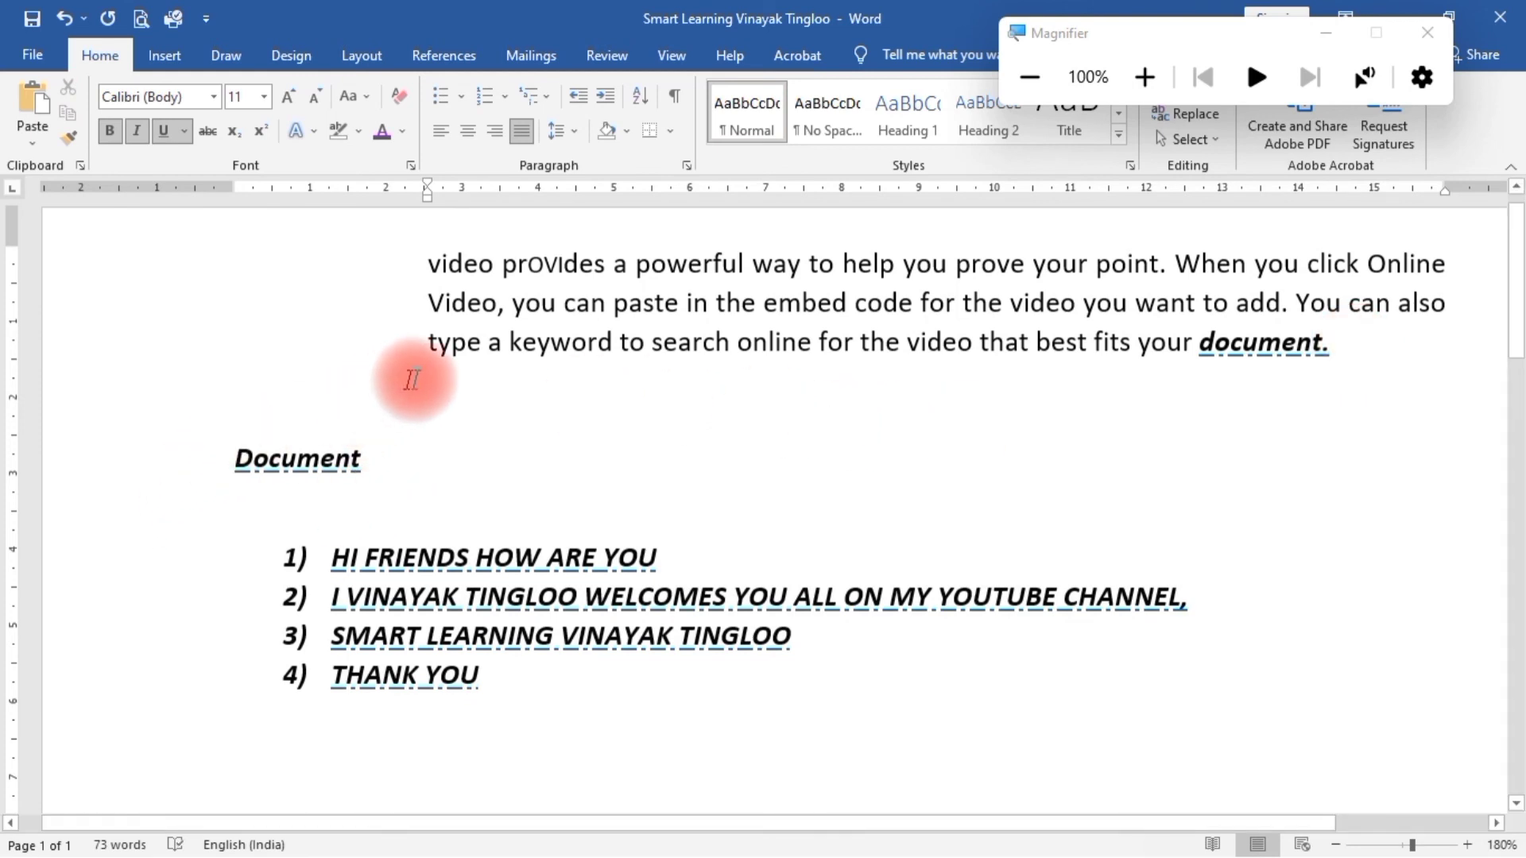
# Step: Decrease the opening paragraph's indent by two levels and close the Magnifier
pyautogui.moveTo(423, 260); pyautogui.dragTo(1379, 340)
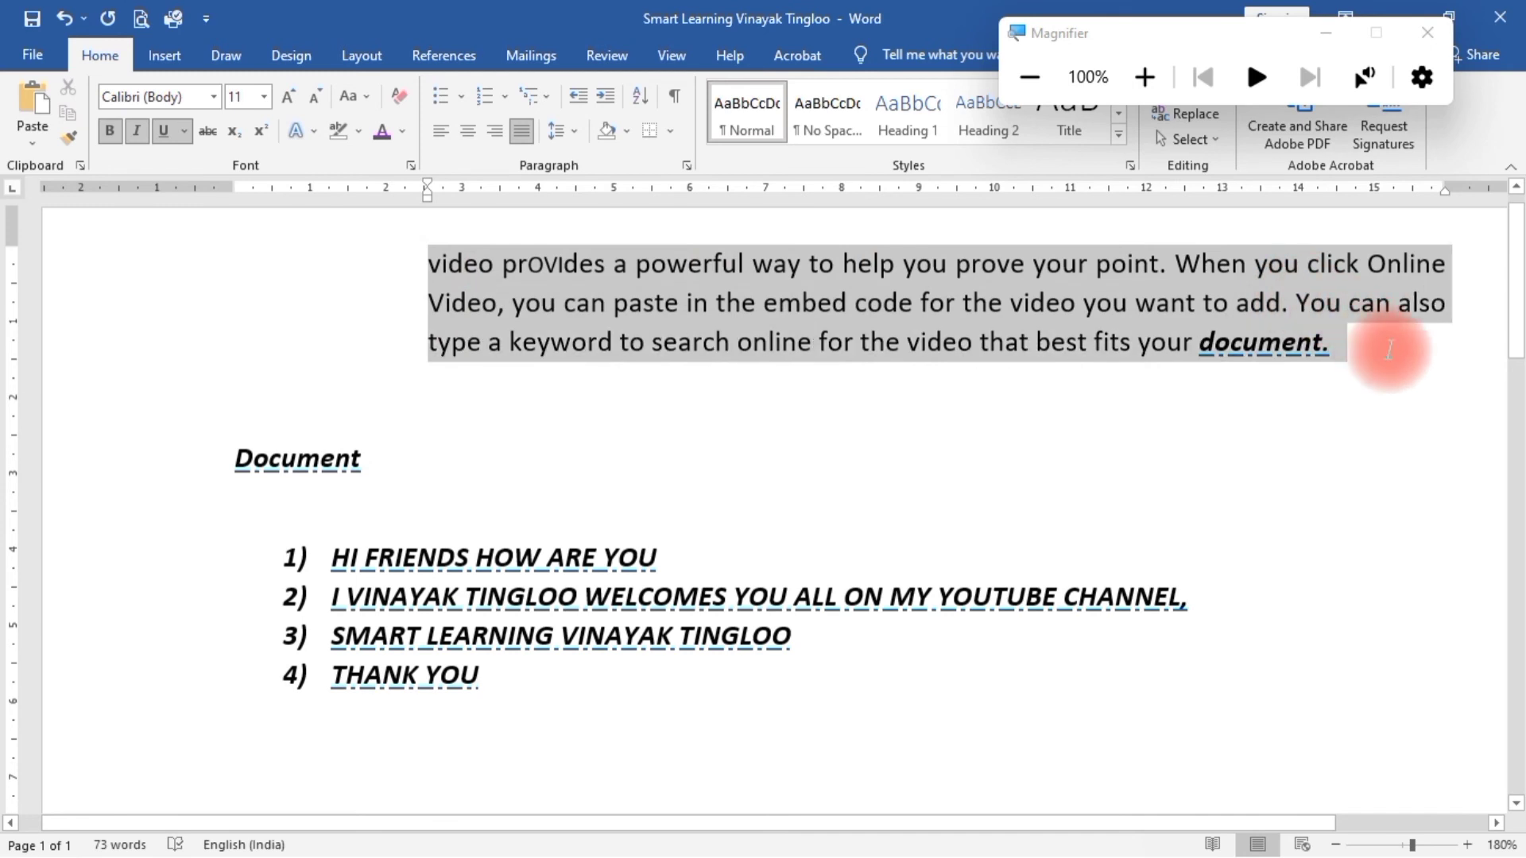
pyautogui.click(573, 93)
pyautogui.click(573, 93)
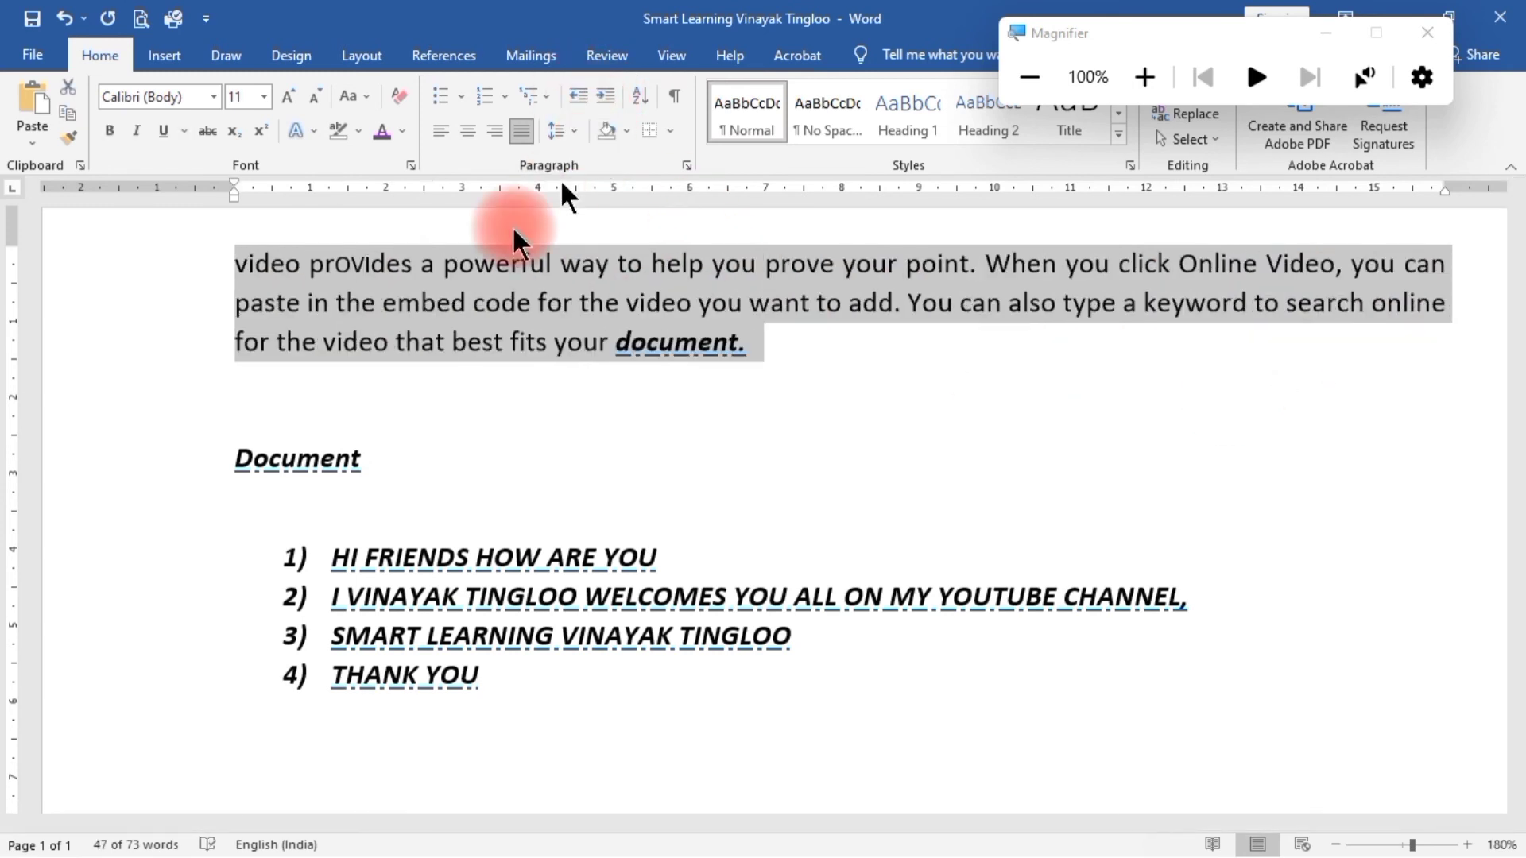
pyautogui.click(1427, 32)
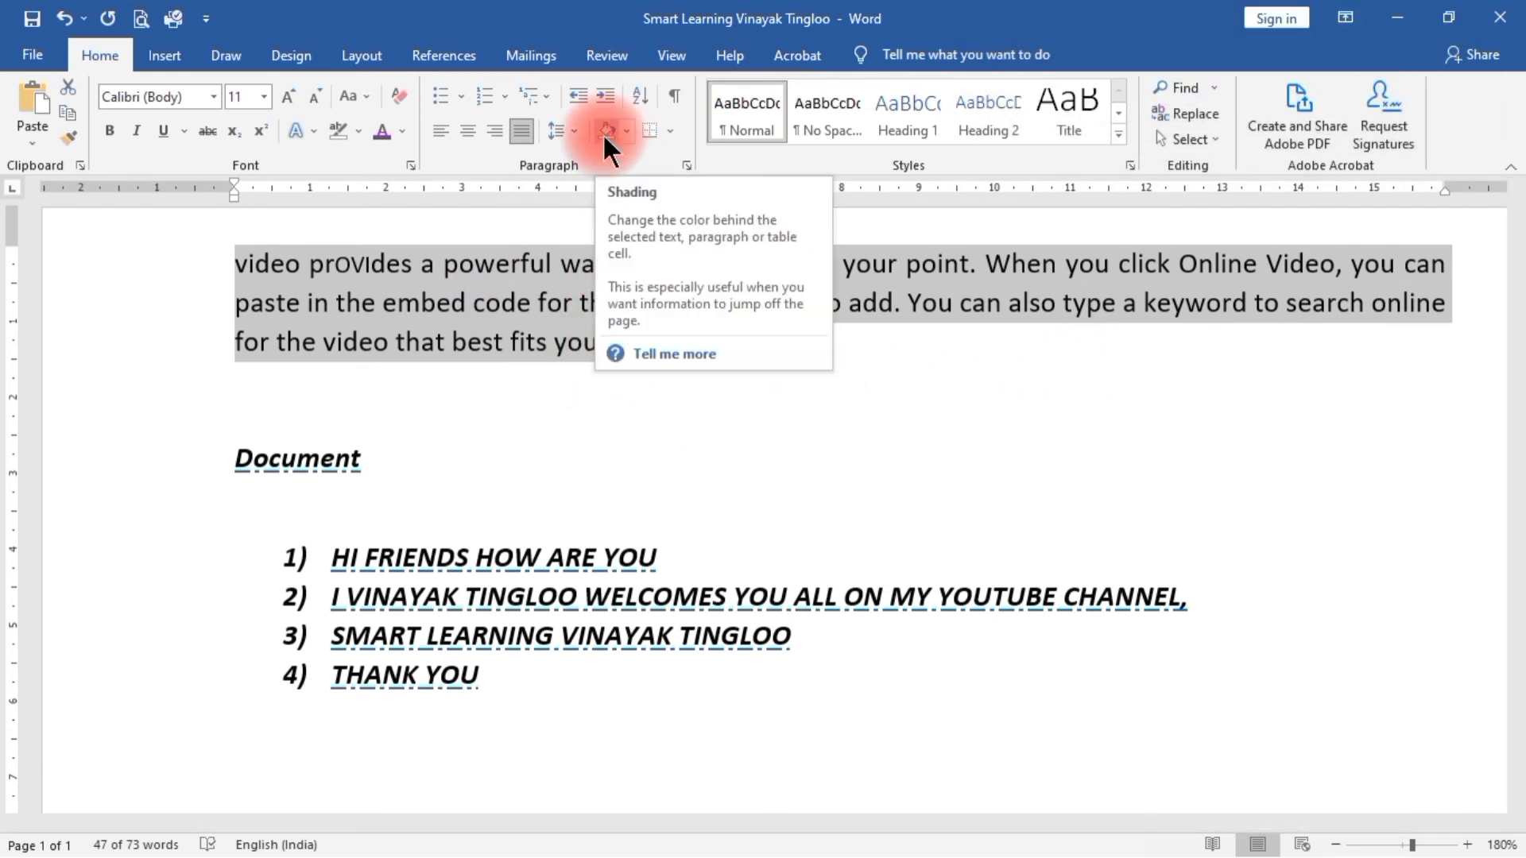
# Step: Copy the opening paragraph and paste it below the original after adding two new lines
pyautogui.click(528, 494)
pyautogui.moveTo(239, 262); pyautogui.dragTo(820, 327)
pyautogui.hotkey('ctrl', 'c')
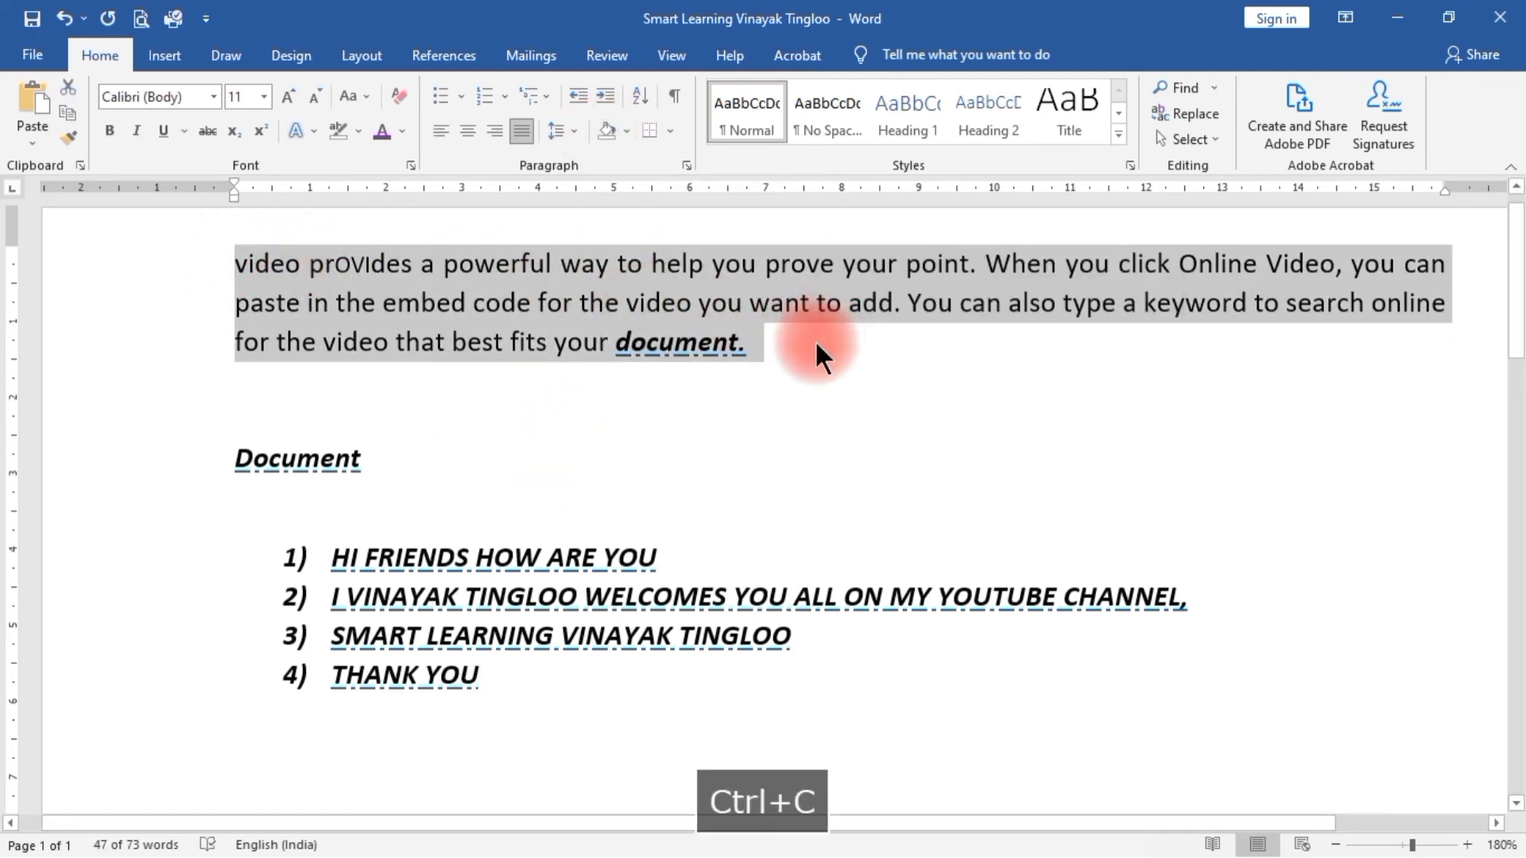
pyautogui.click(792, 343)
pyautogui.press('Return')
pyautogui.press('Return')
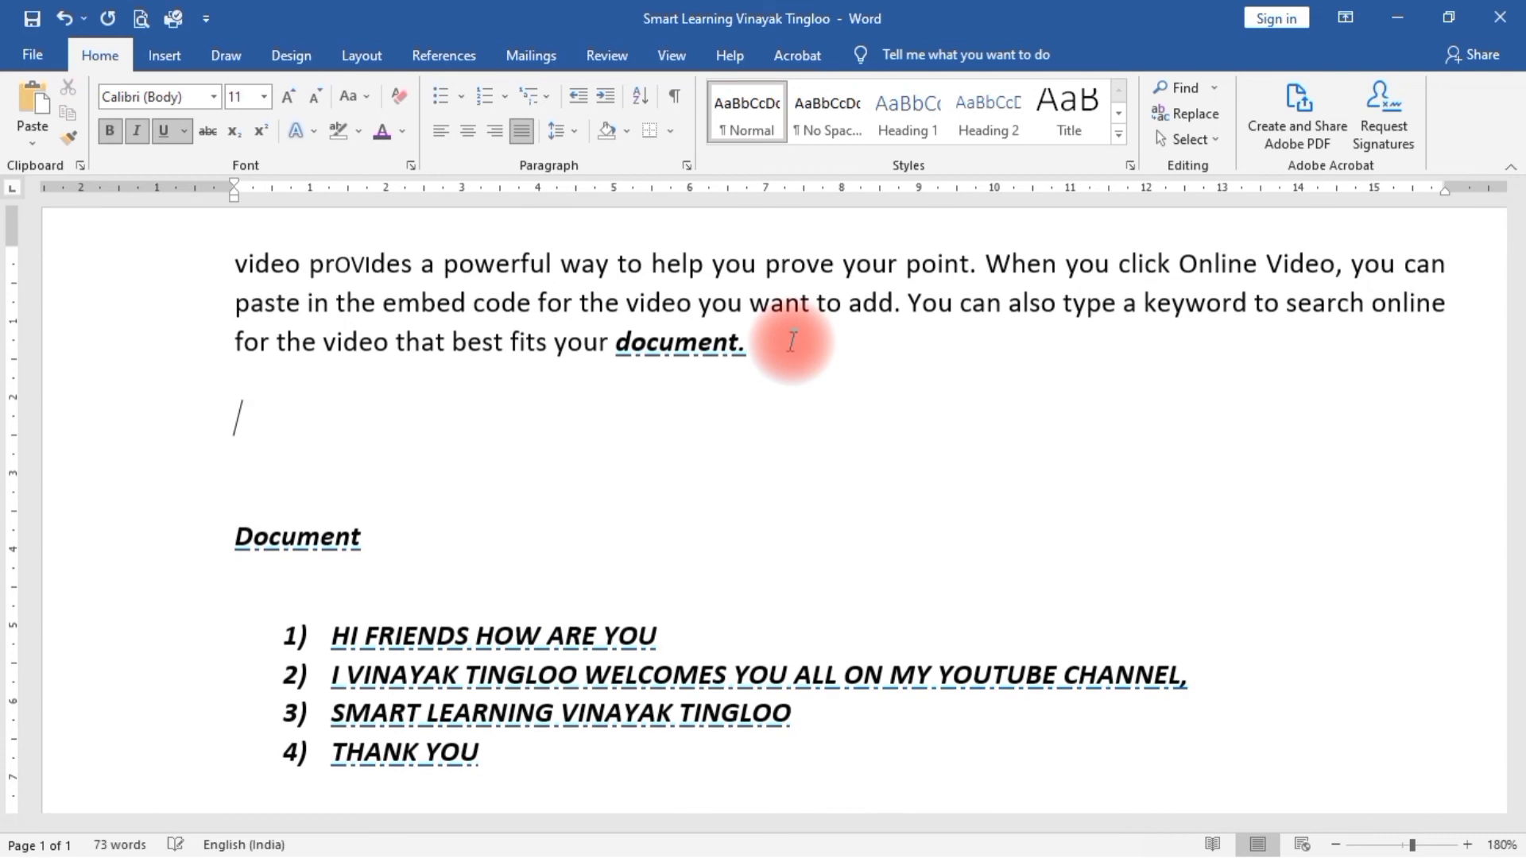
pyautogui.hotkey('ctrl', 'v')
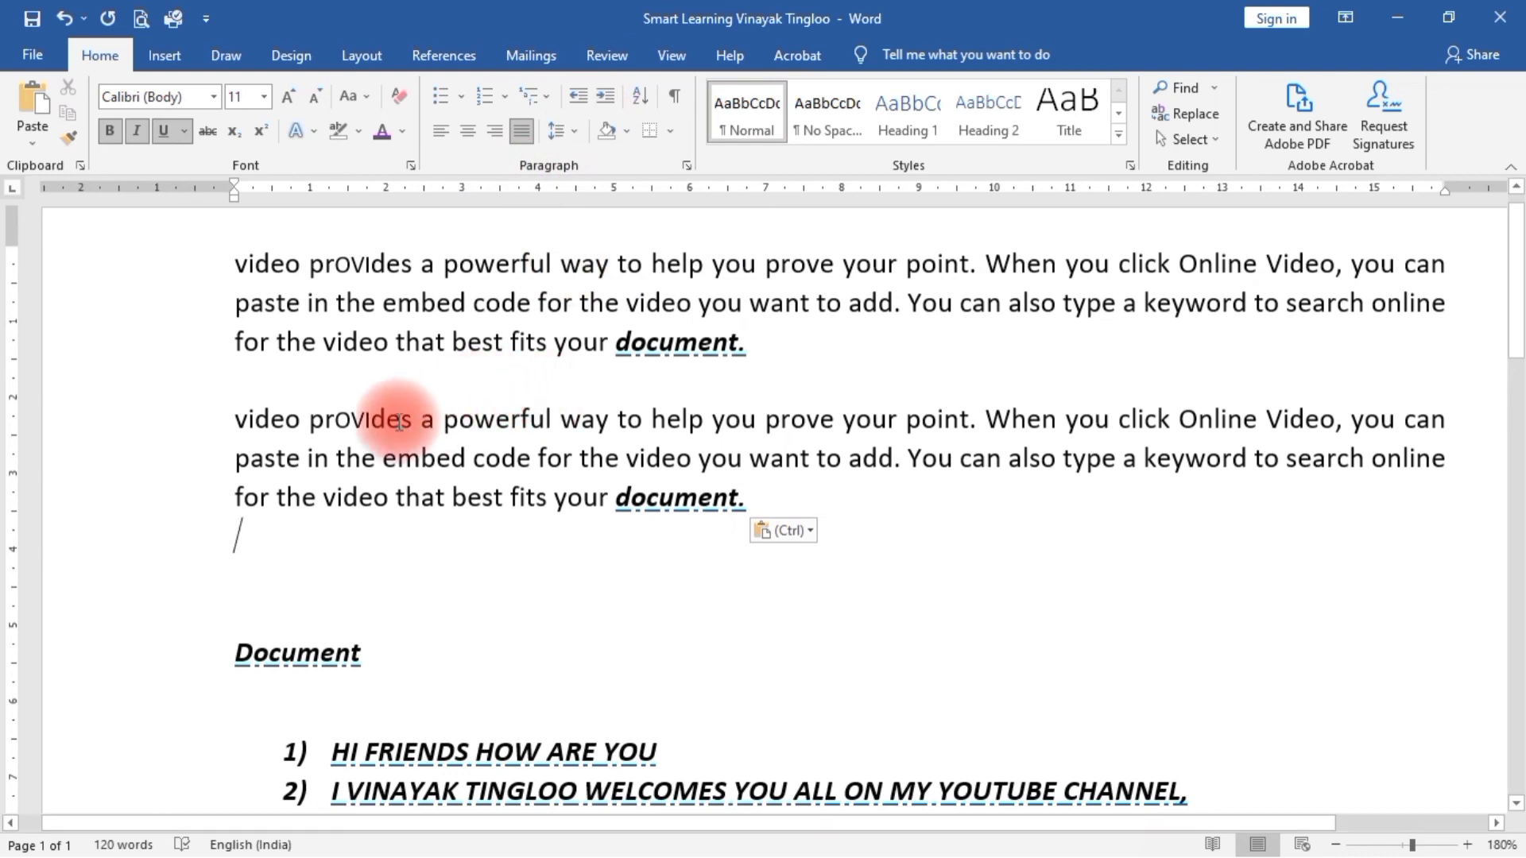
# Step: Delete the pasted copy of the opening paragraph
pyautogui.moveTo(268, 428); pyautogui.dragTo(783, 501)
pyautogui.press('Delete')
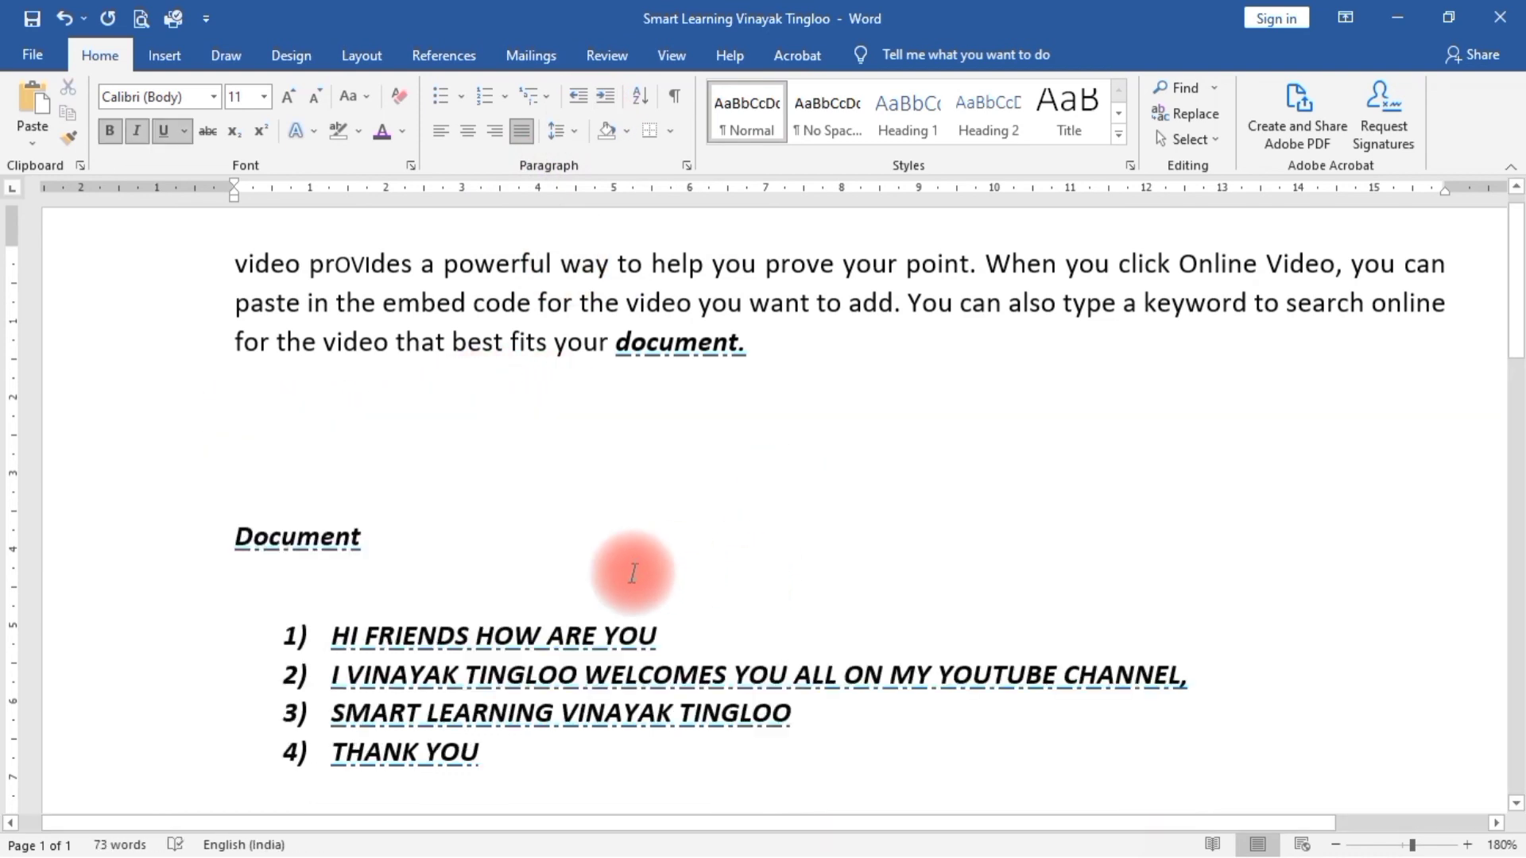
# Step: Try to duplicate the opening paragraph directly into the empty lines above "Document" and undo the attempt
pyautogui.moveTo(232, 262); pyautogui.dragTo(836, 338)
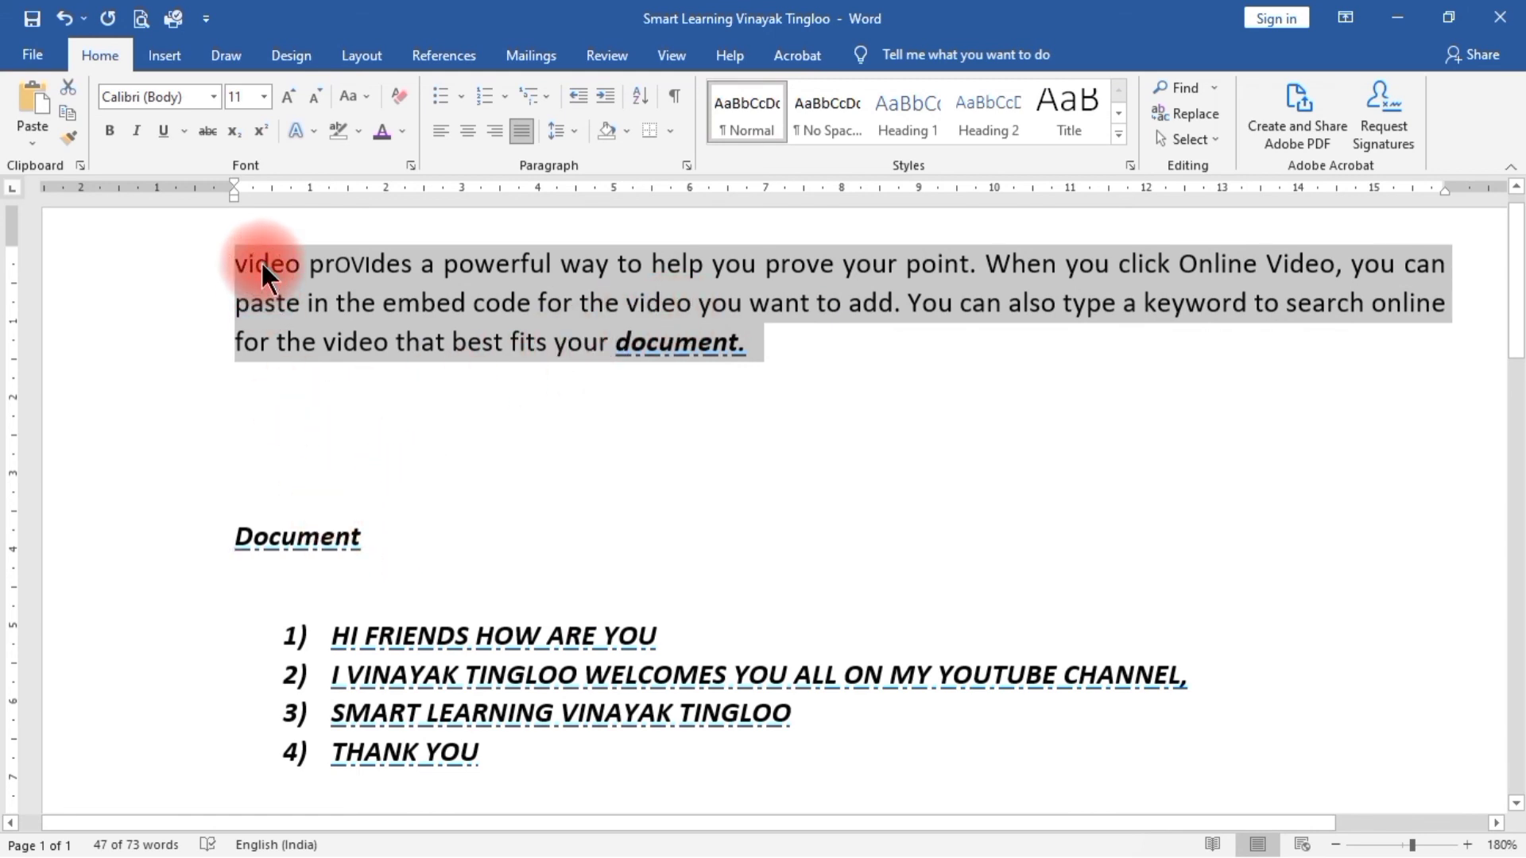
pyautogui.moveTo(261, 262); pyautogui.dragTo(260, 340)
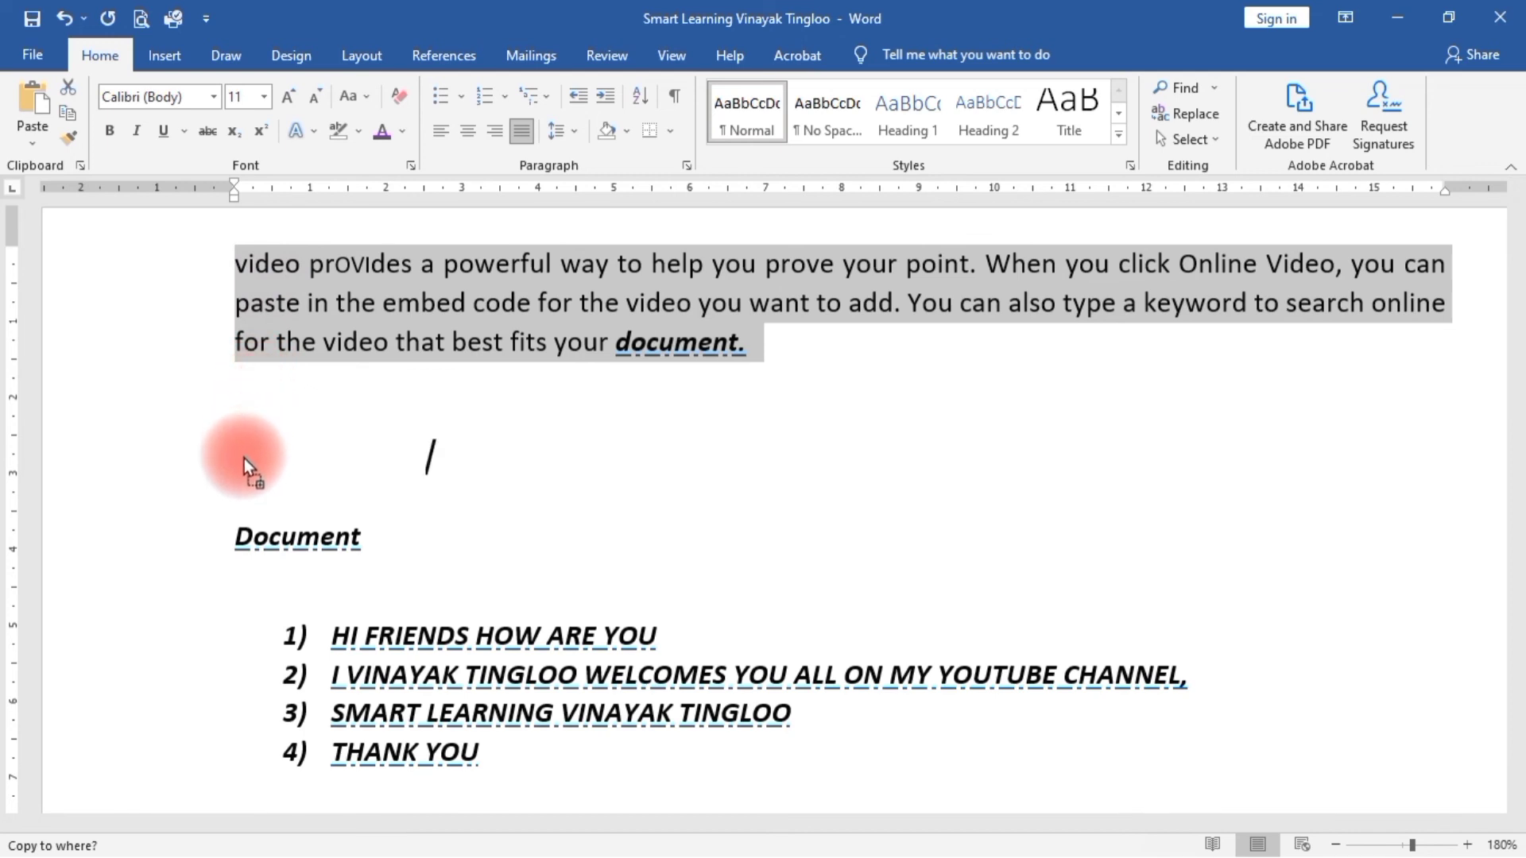
pyautogui.moveTo(218, 452); pyautogui.dragTo(206, 455)
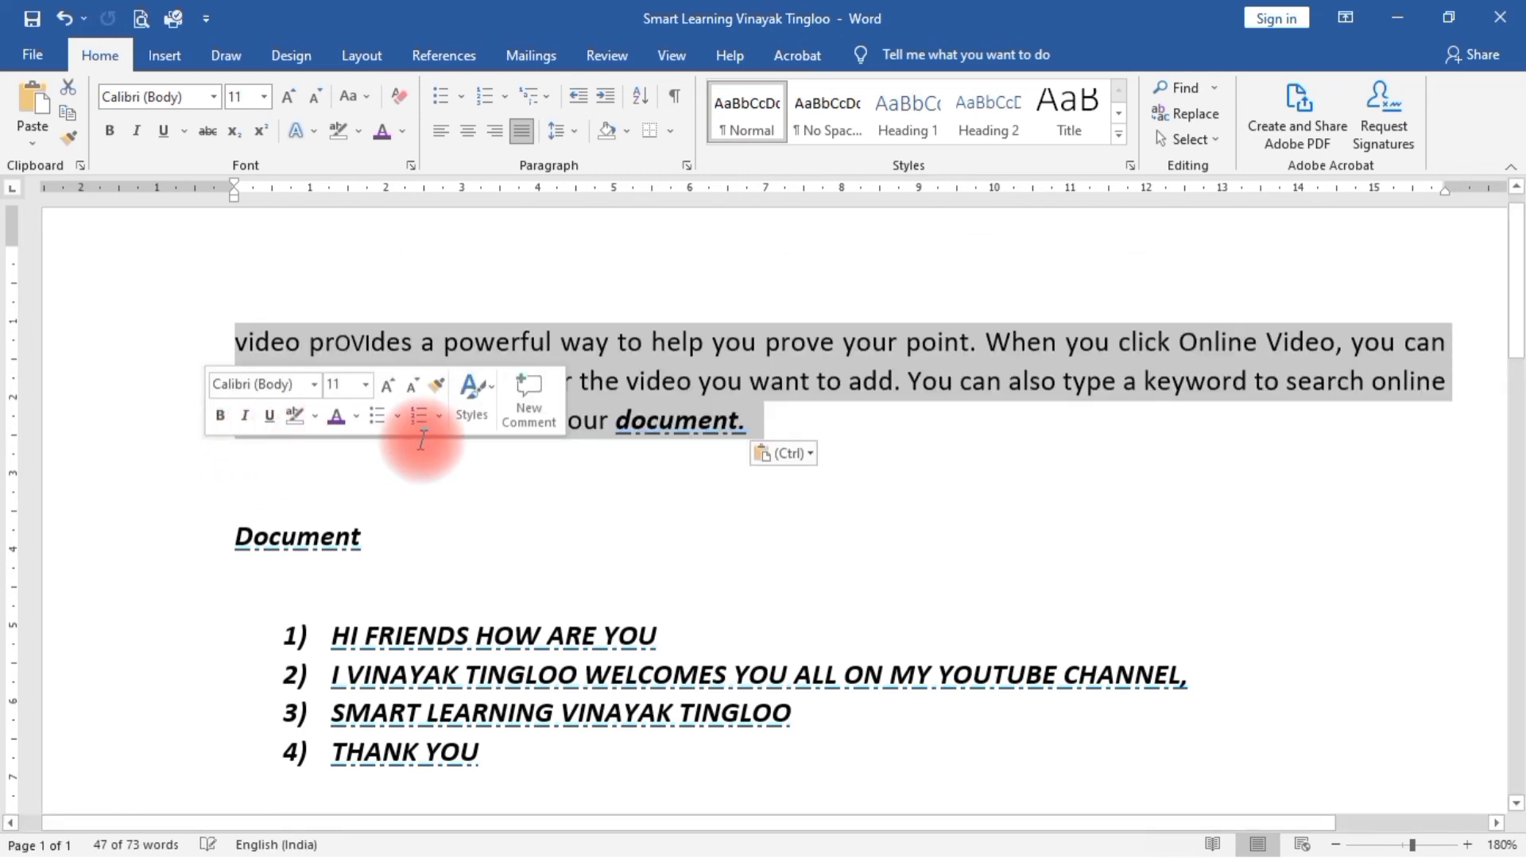
pyautogui.hotkey('ctrl', 'z')
# Step: Duplicate the opening paragraph into the empty lines below it and remove one empty line between the two paragraphs
pyautogui.moveTo(250, 256); pyautogui.dragTo(223, 455)
pyautogui.click(546, 617)
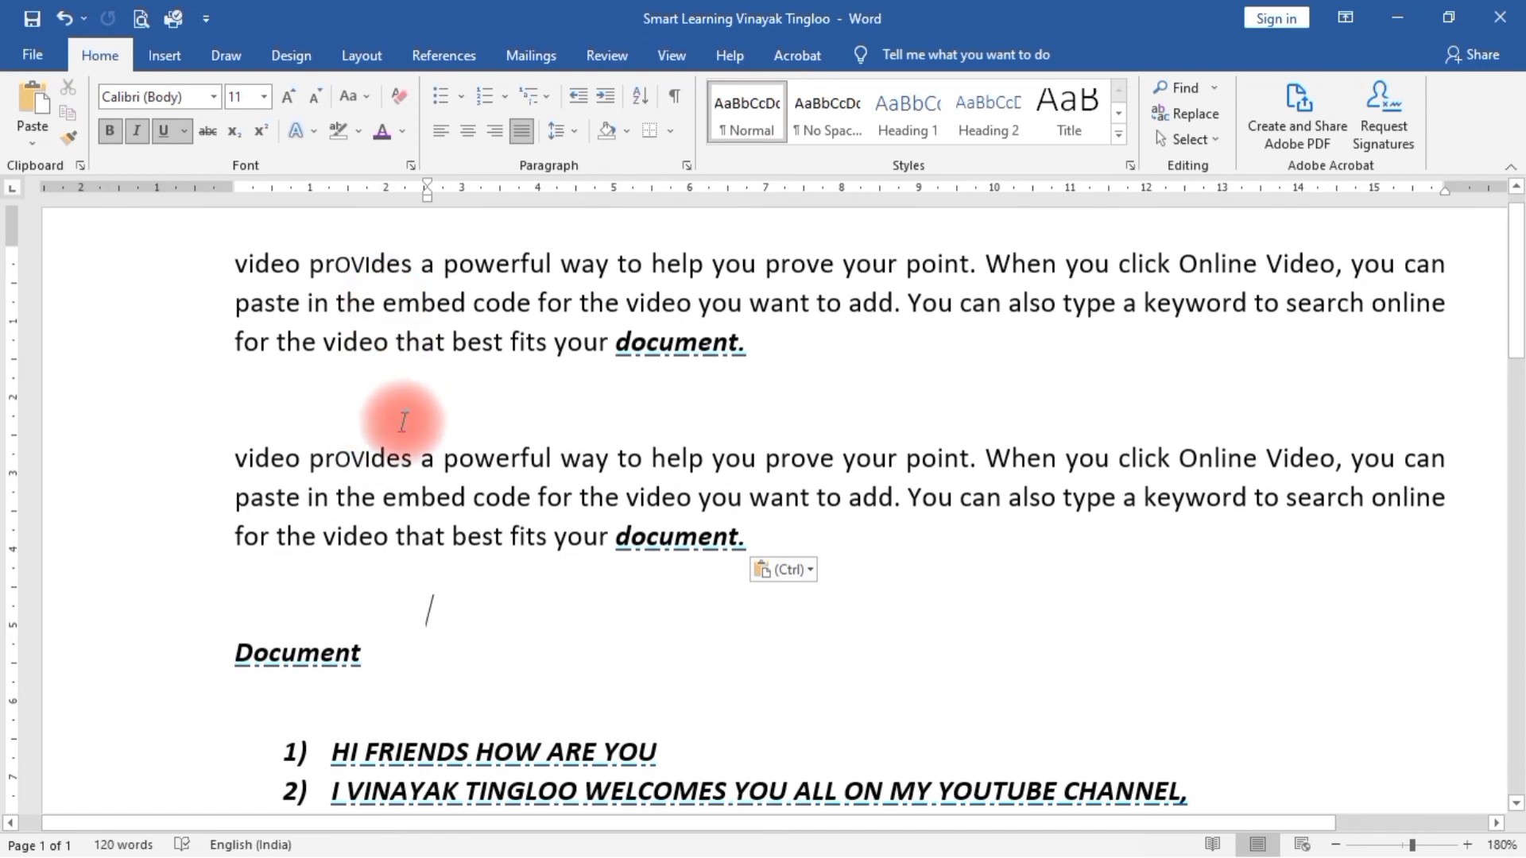
pyautogui.click(318, 423)
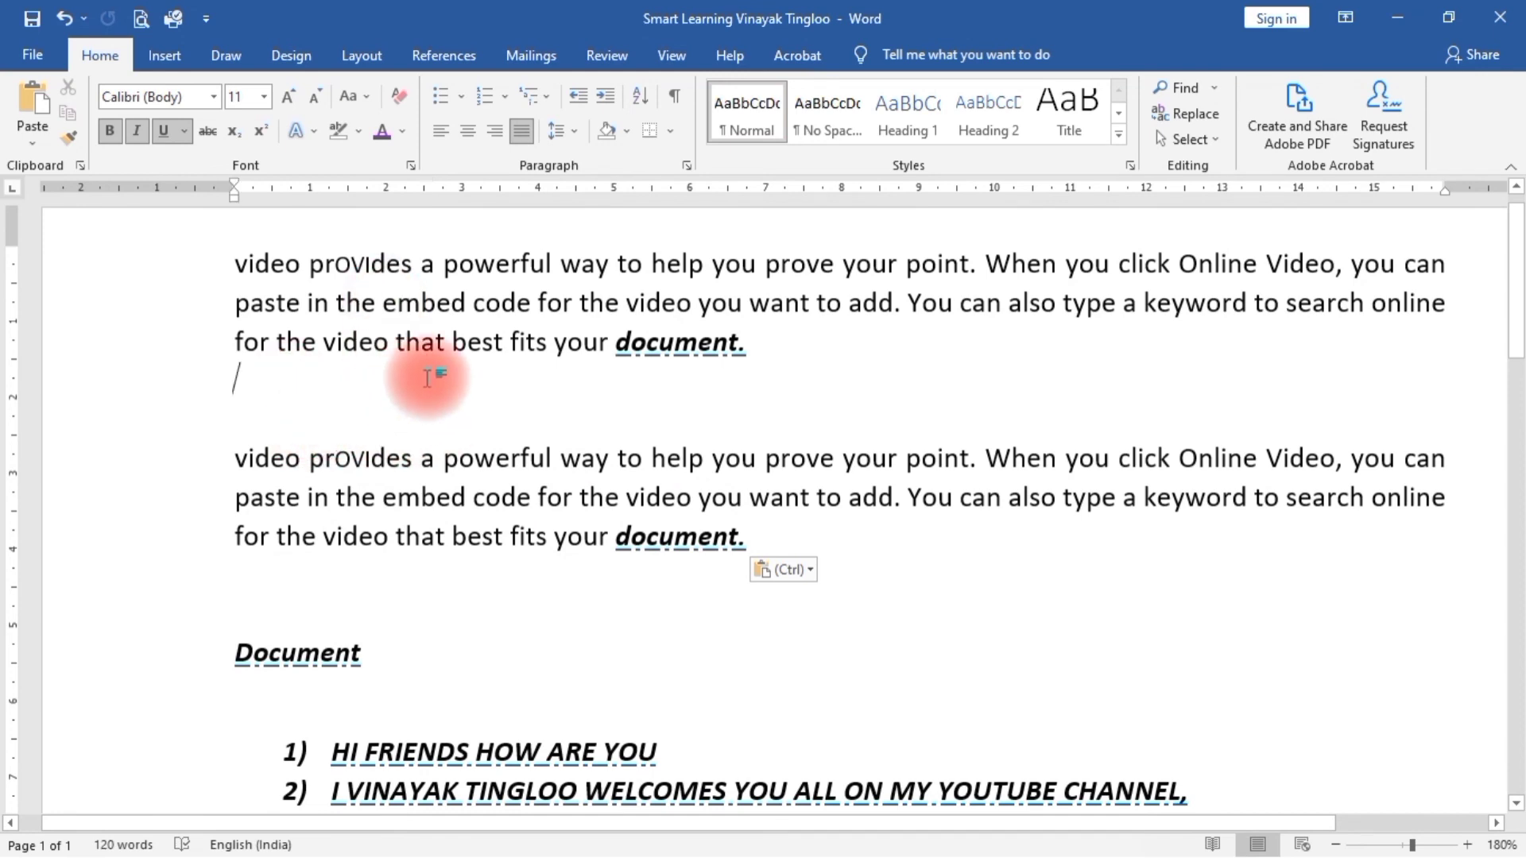
pyautogui.press('Delete')
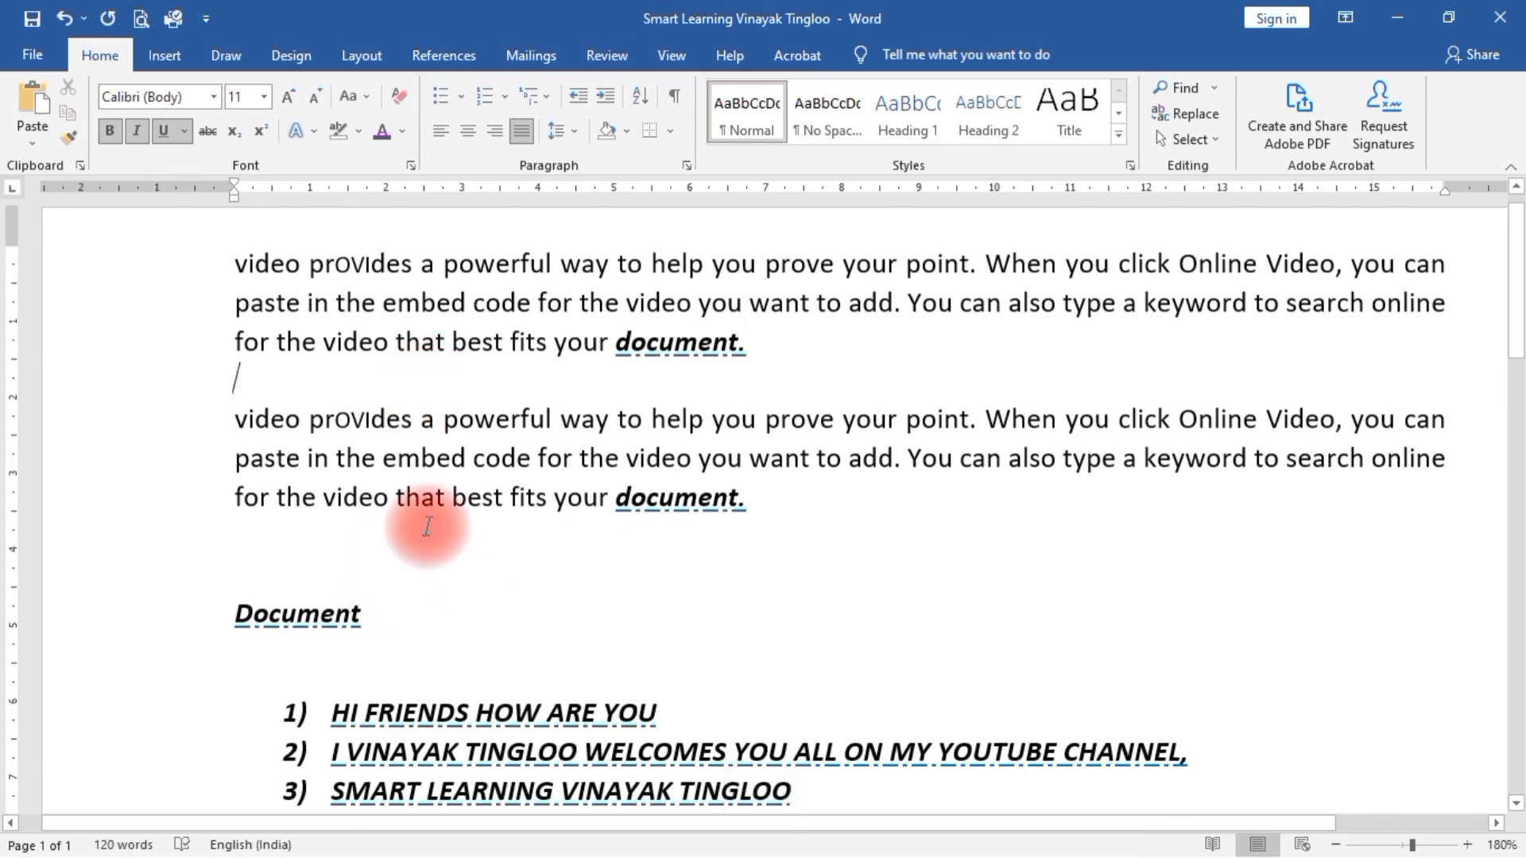
# Step: Apply standard green paragraph shading to the first paragraph
pyautogui.moveTo(233, 260); pyautogui.dragTo(836, 341)
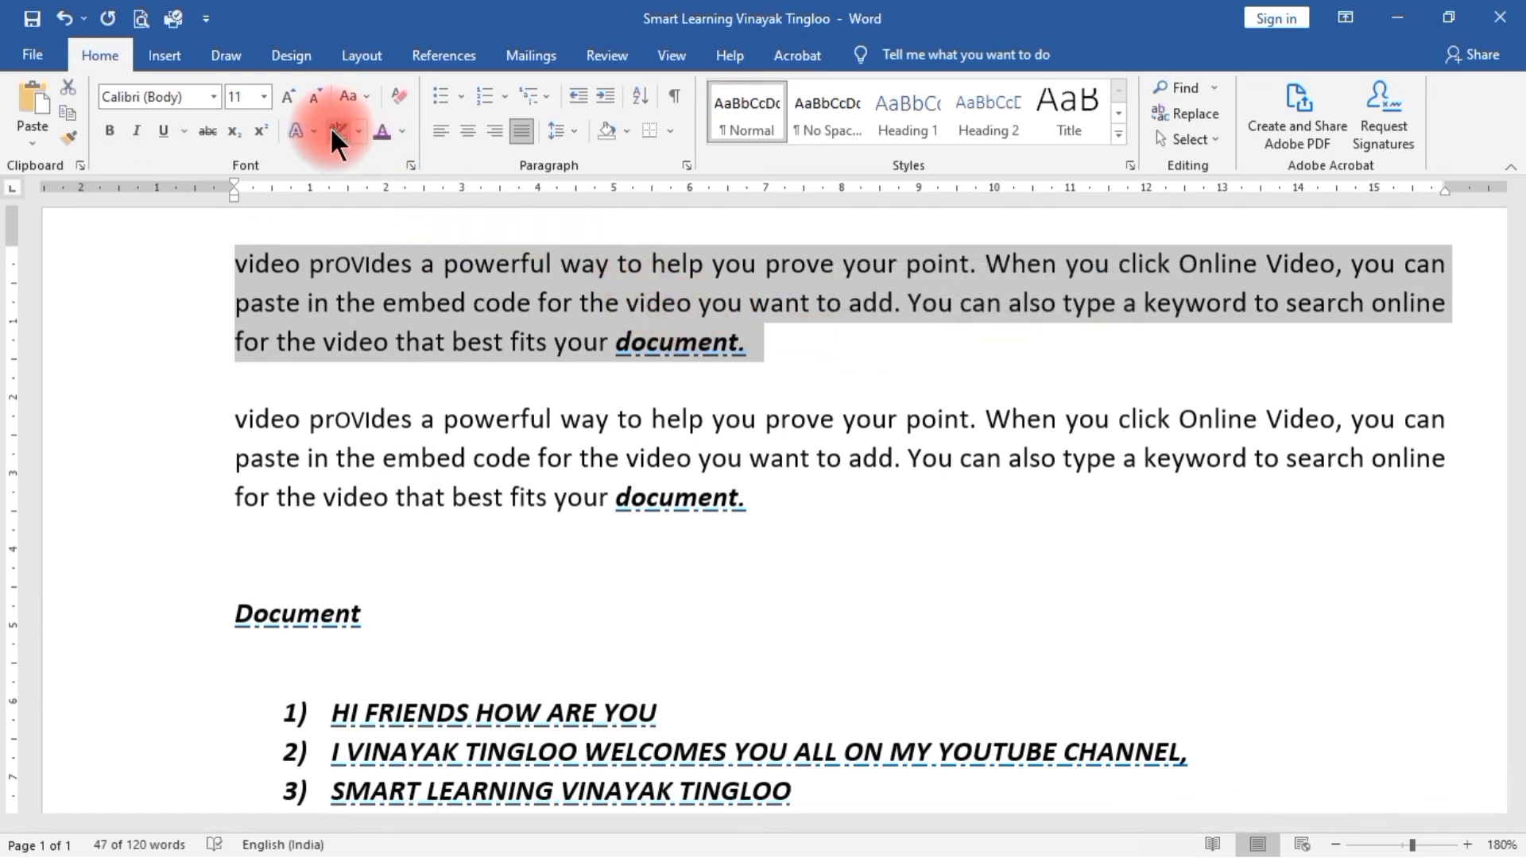
pyautogui.click(627, 128)
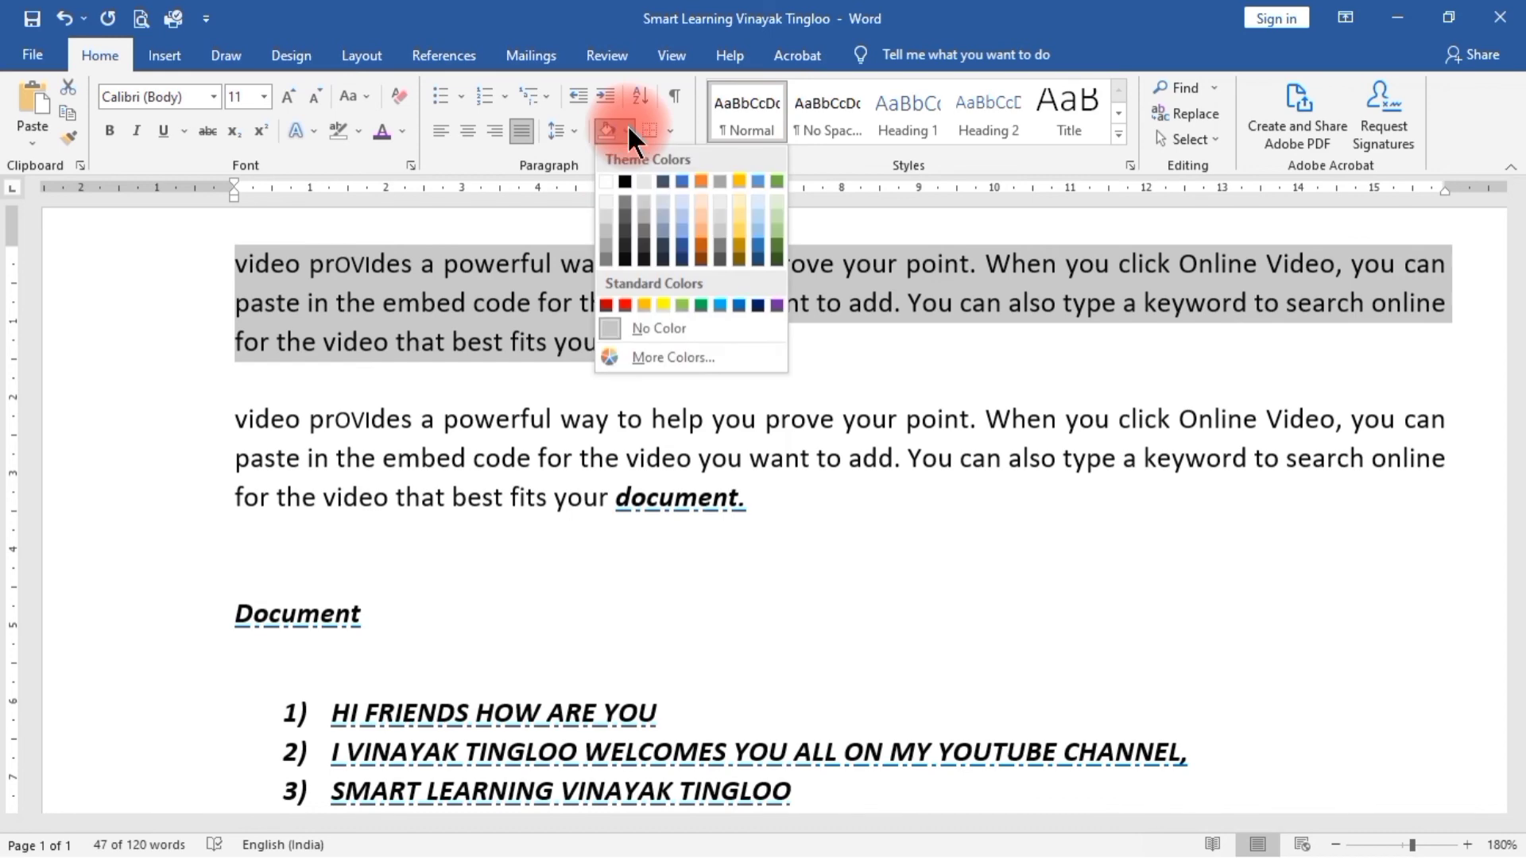
pyautogui.click(702, 304)
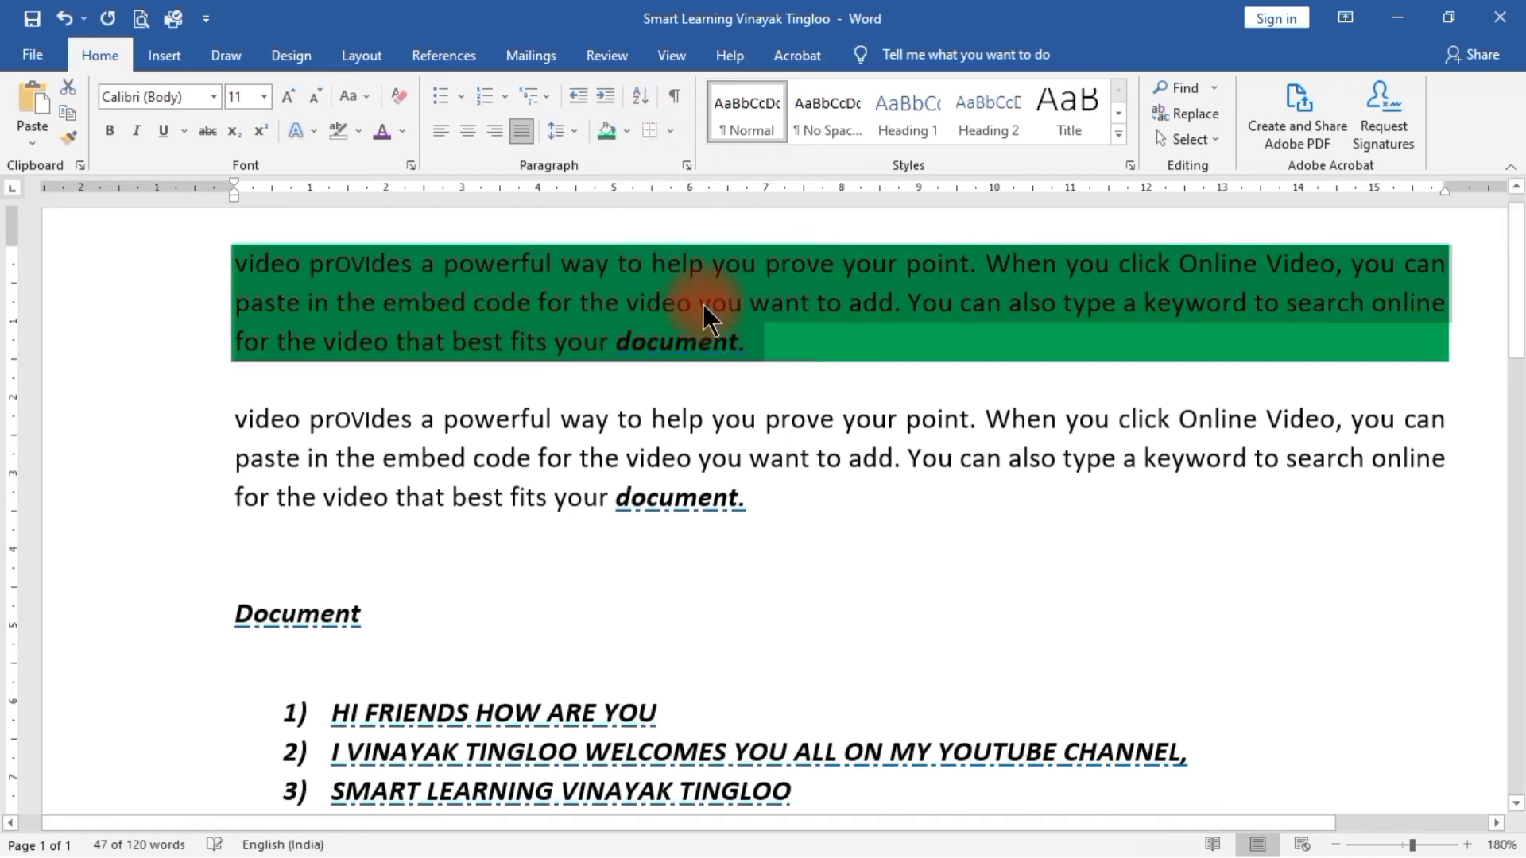
pyautogui.click(724, 419)
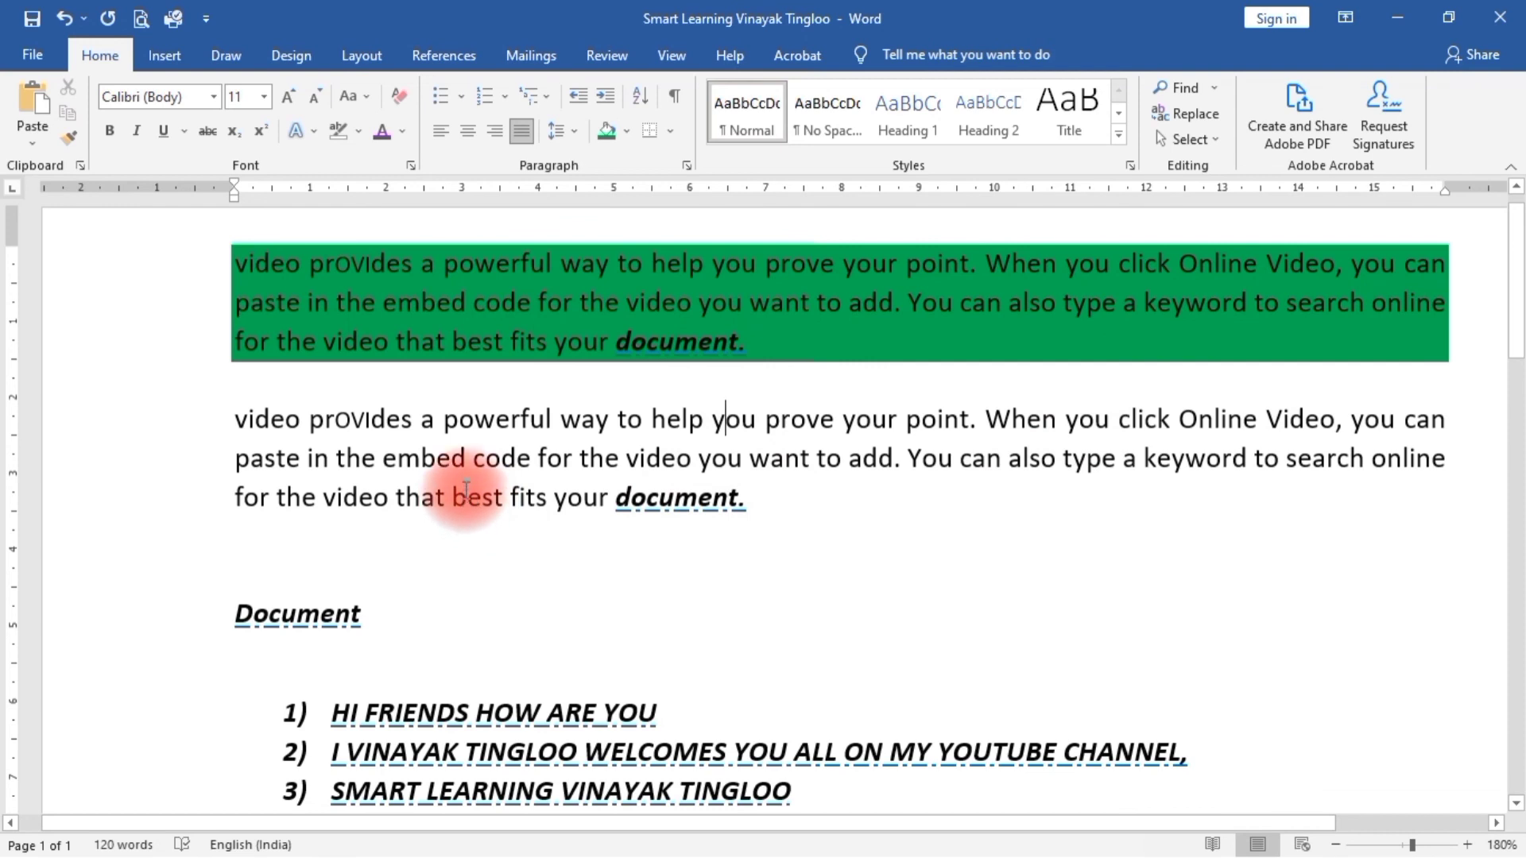
# Step: Highlight the whole second paragraph with the dark green text highlight color
pyautogui.doubleClick(251, 426)
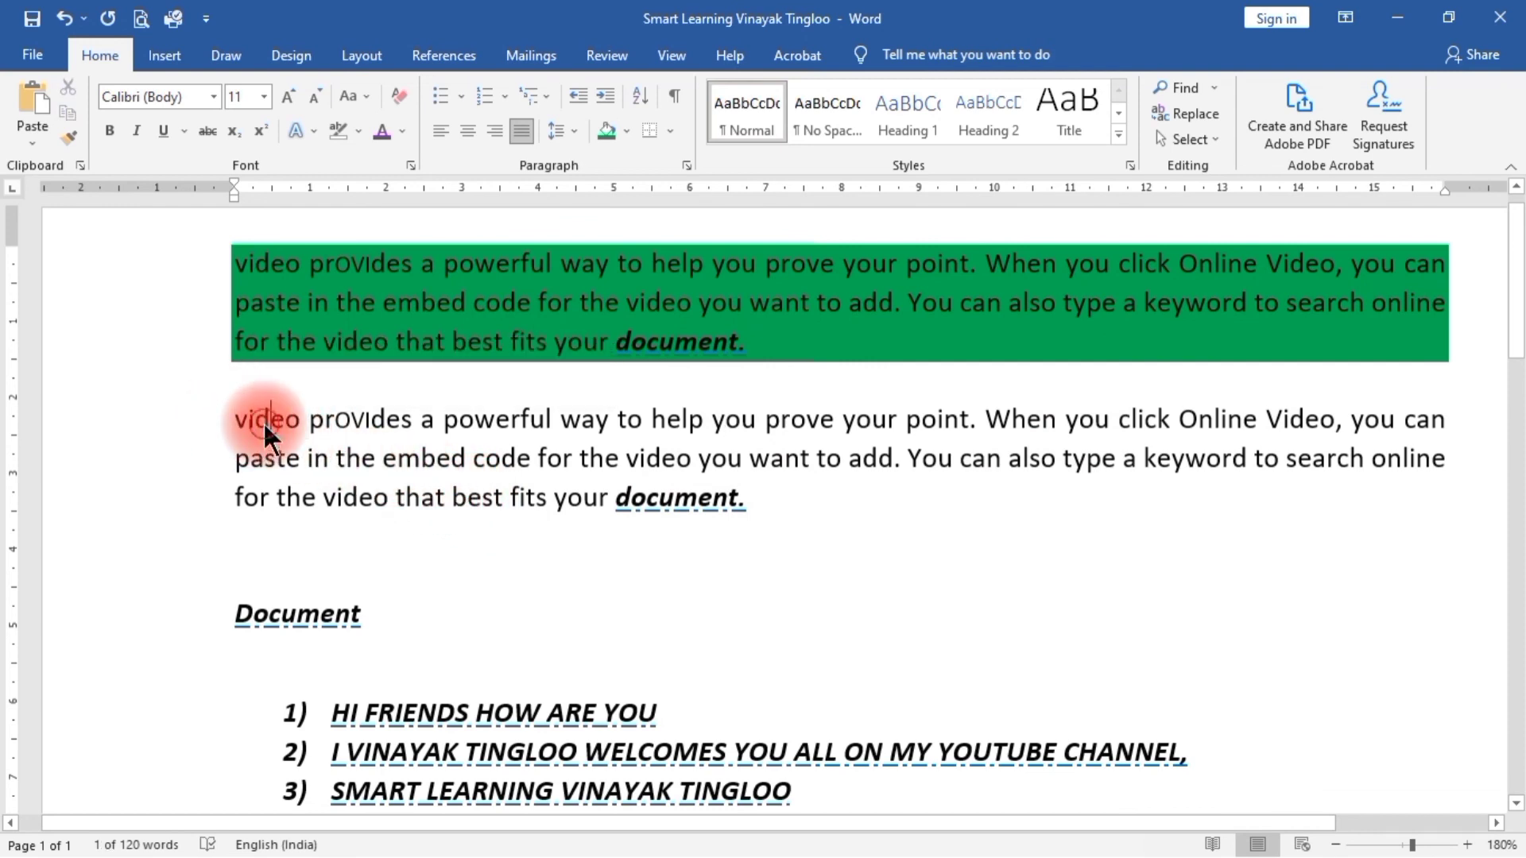
pyautogui.tripleClick(264, 421)
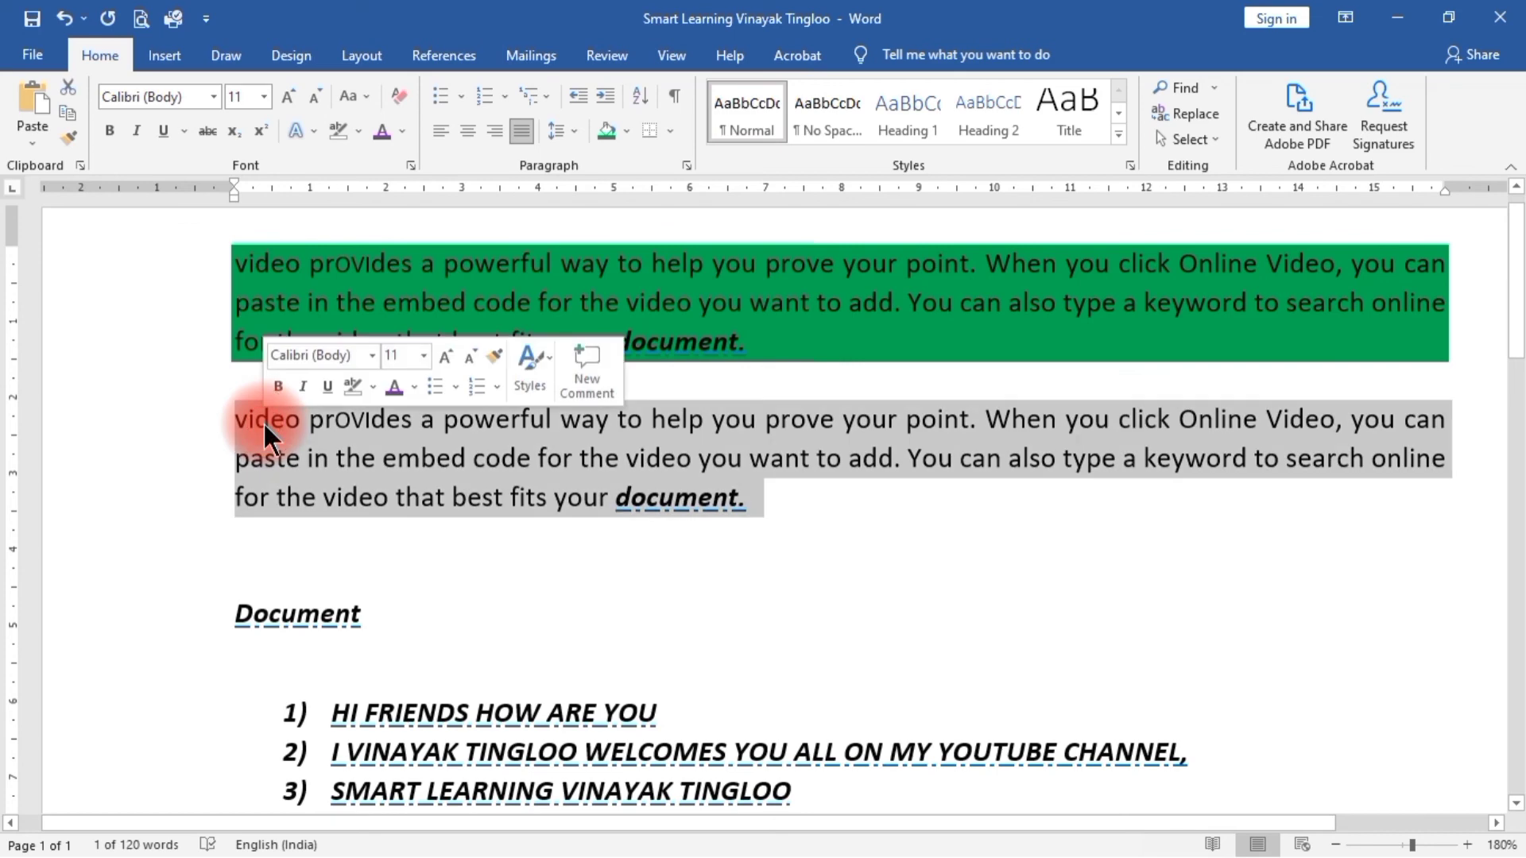
pyautogui.click(359, 130)
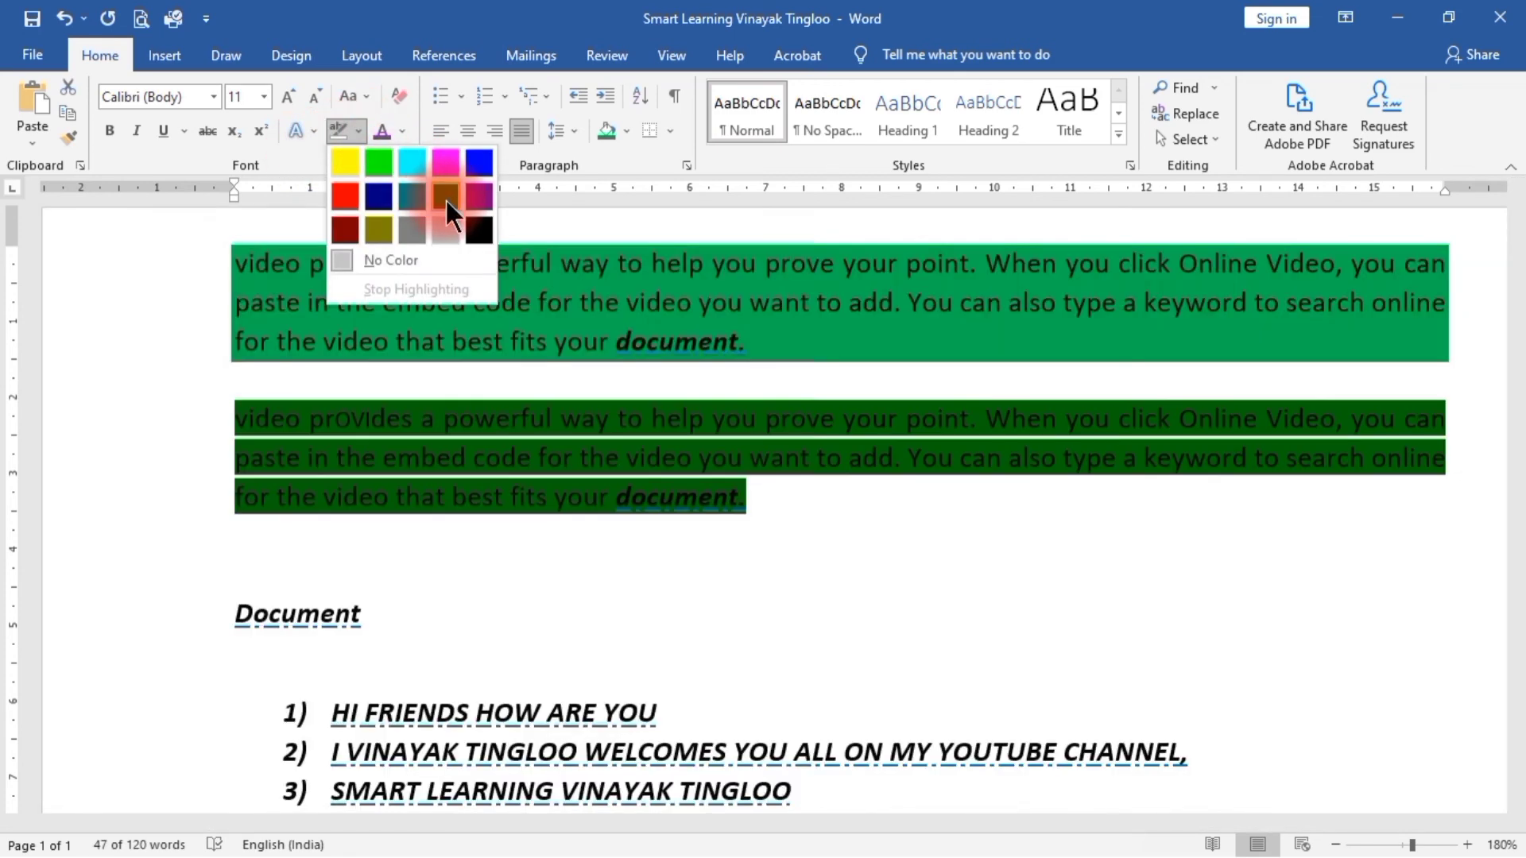
pyautogui.click(446, 200)
pyautogui.click(983, 606)
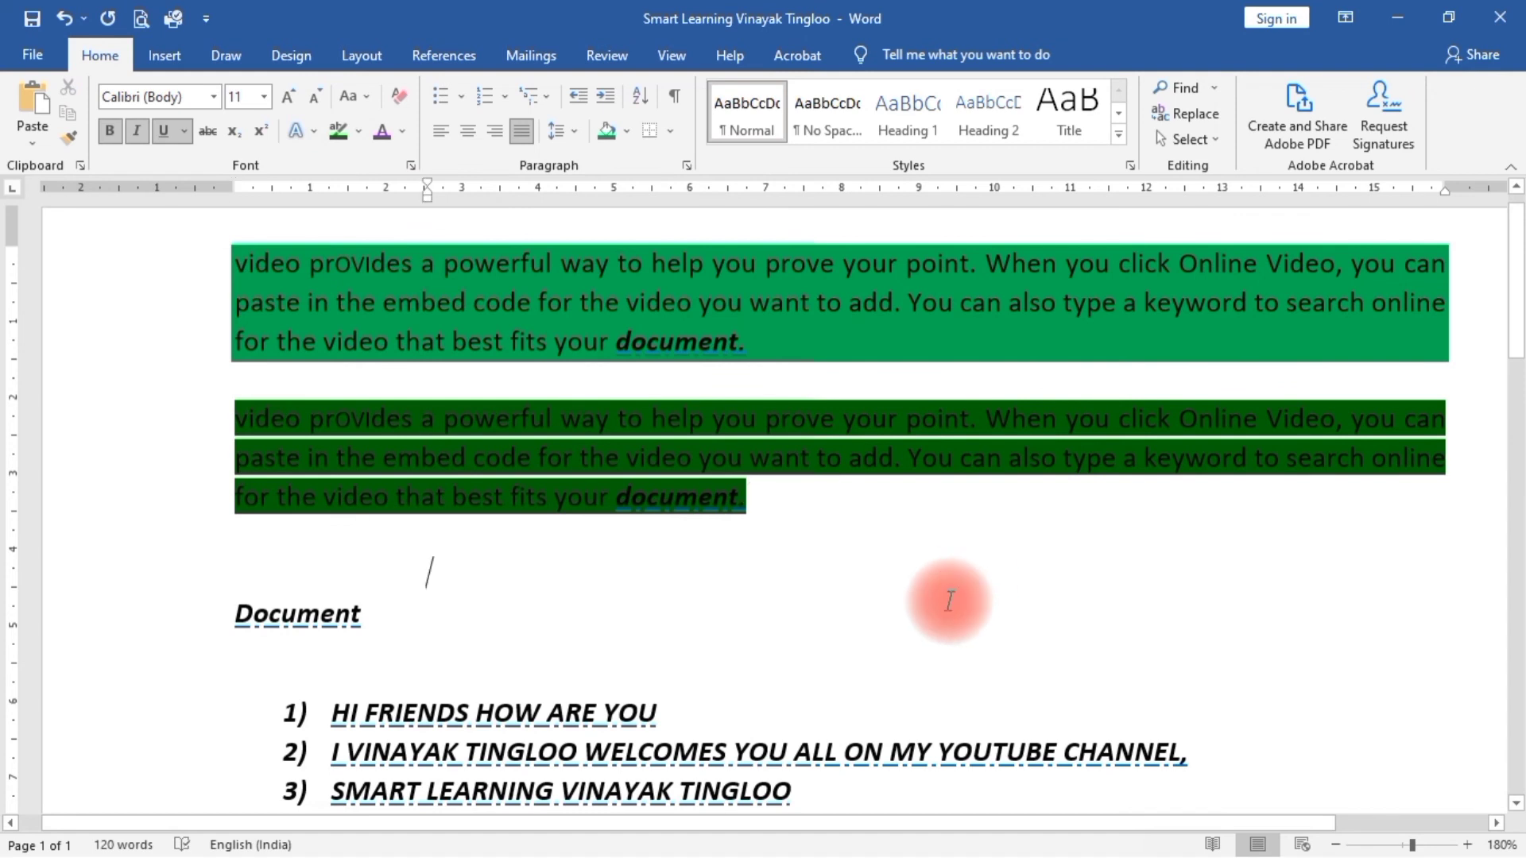
pyautogui.click(874, 357)
pyautogui.scroll(1, 799, 539)
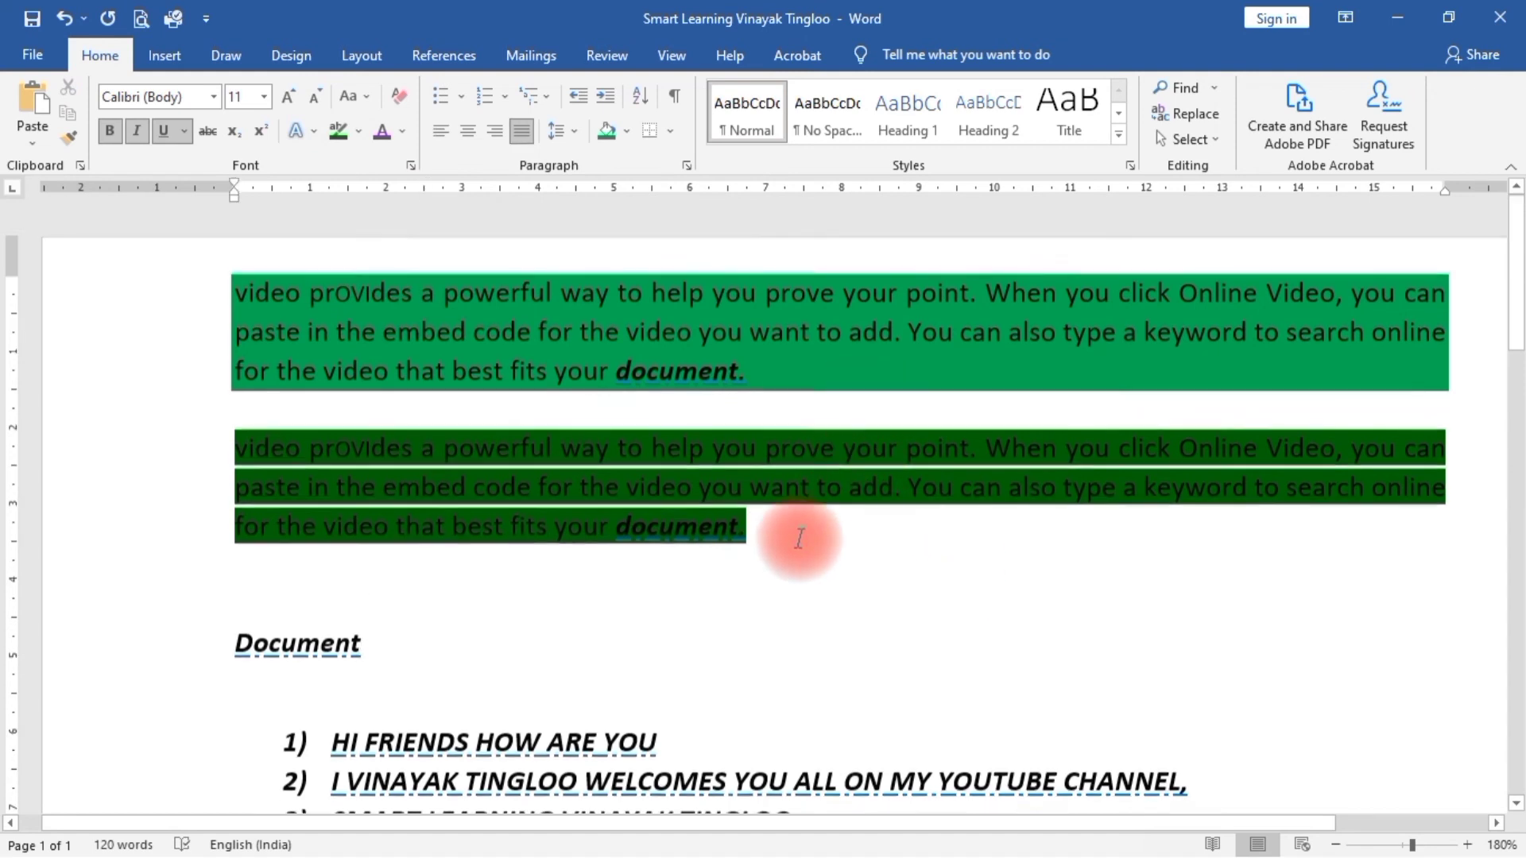
pyautogui.click(437, 727)
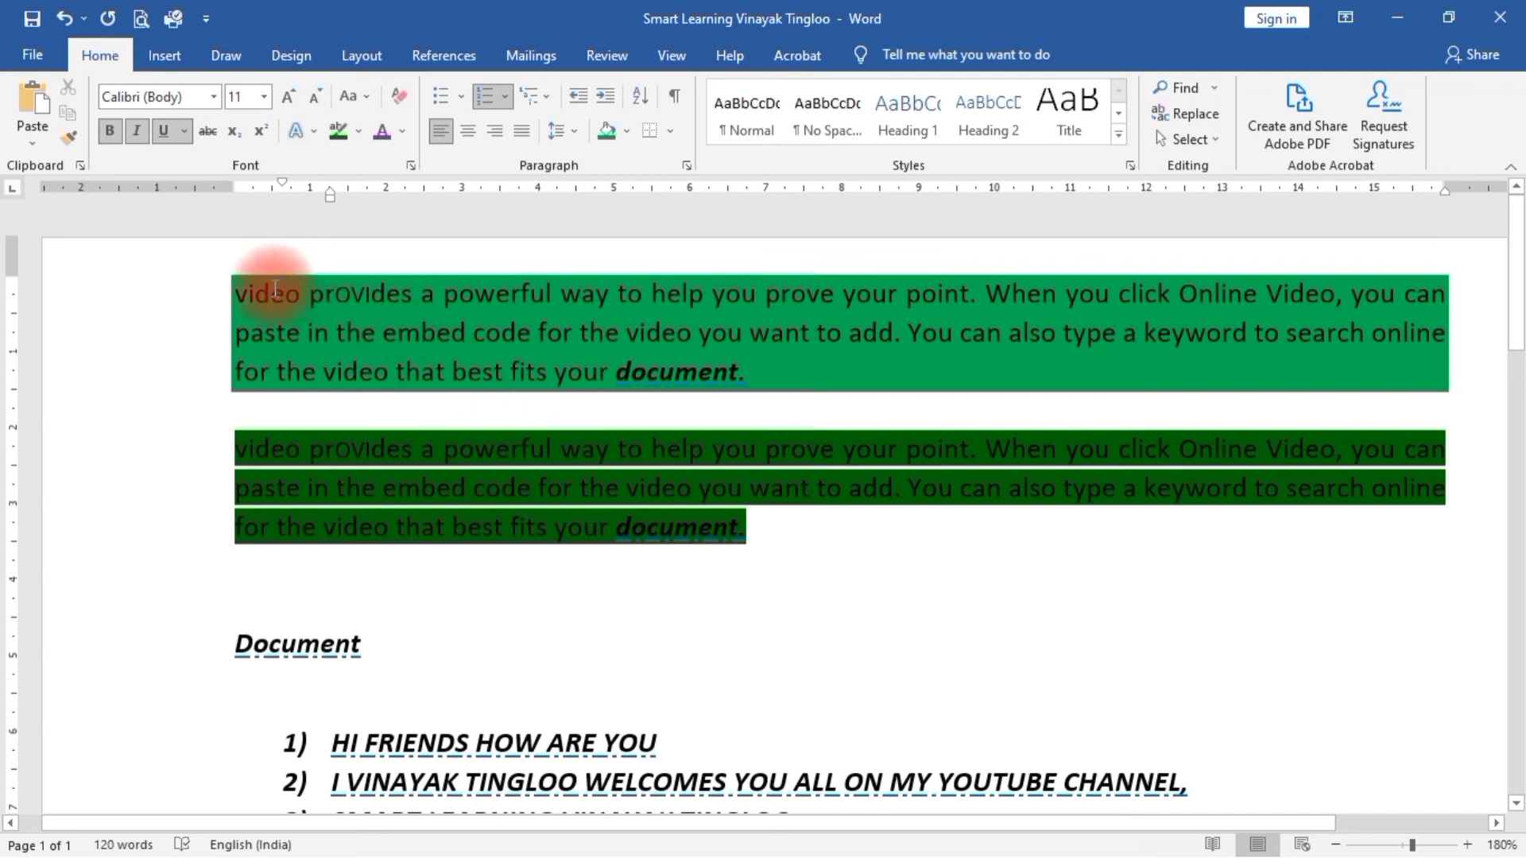
pyautogui.click(967, 385)
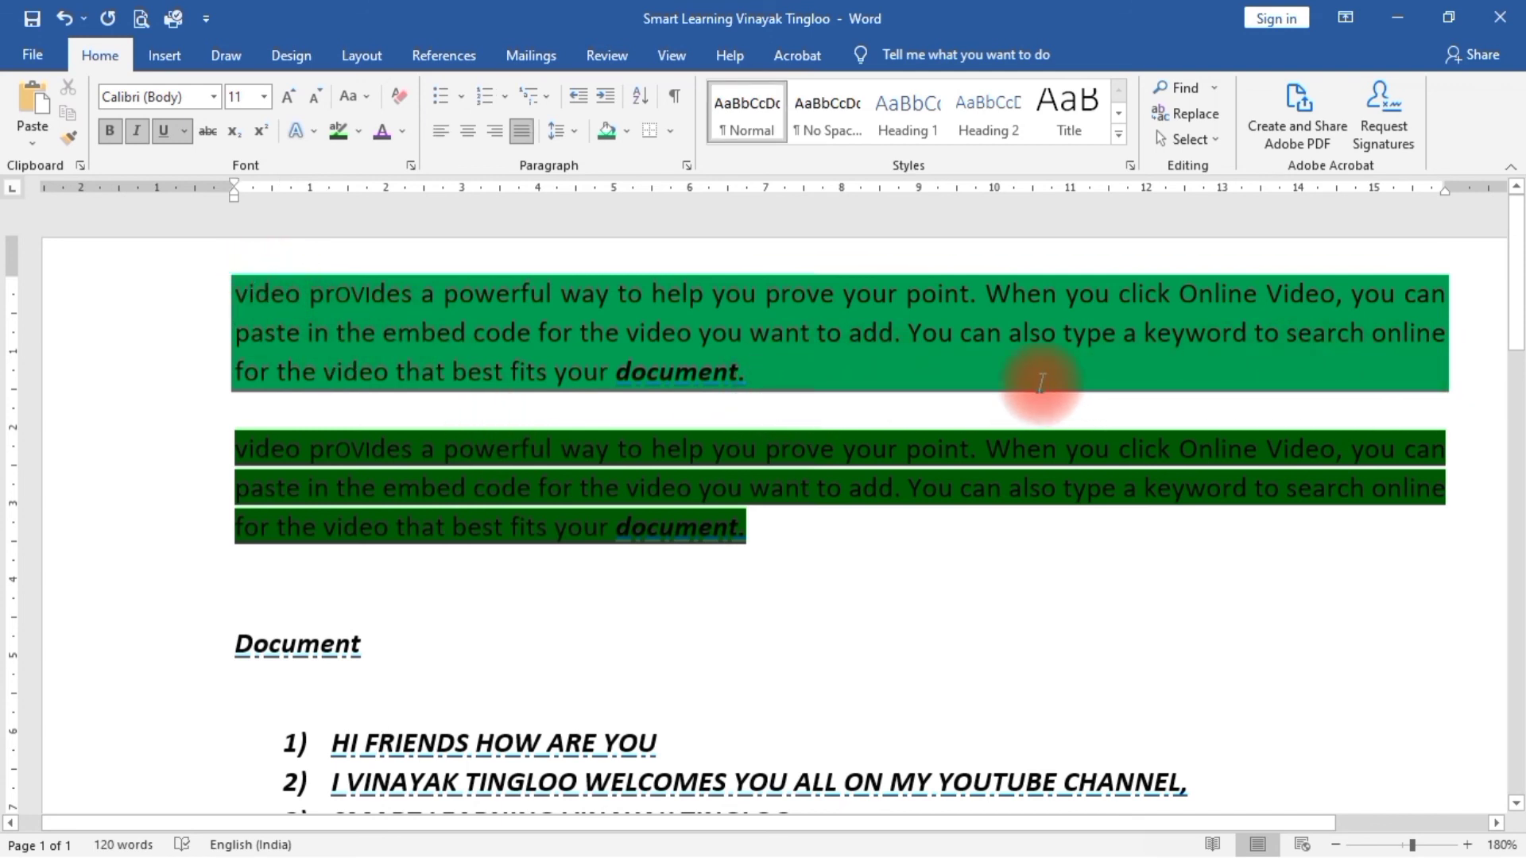
# Step: Insert six empty lines after the highlighted second paragraph
pyautogui.click(766, 534)
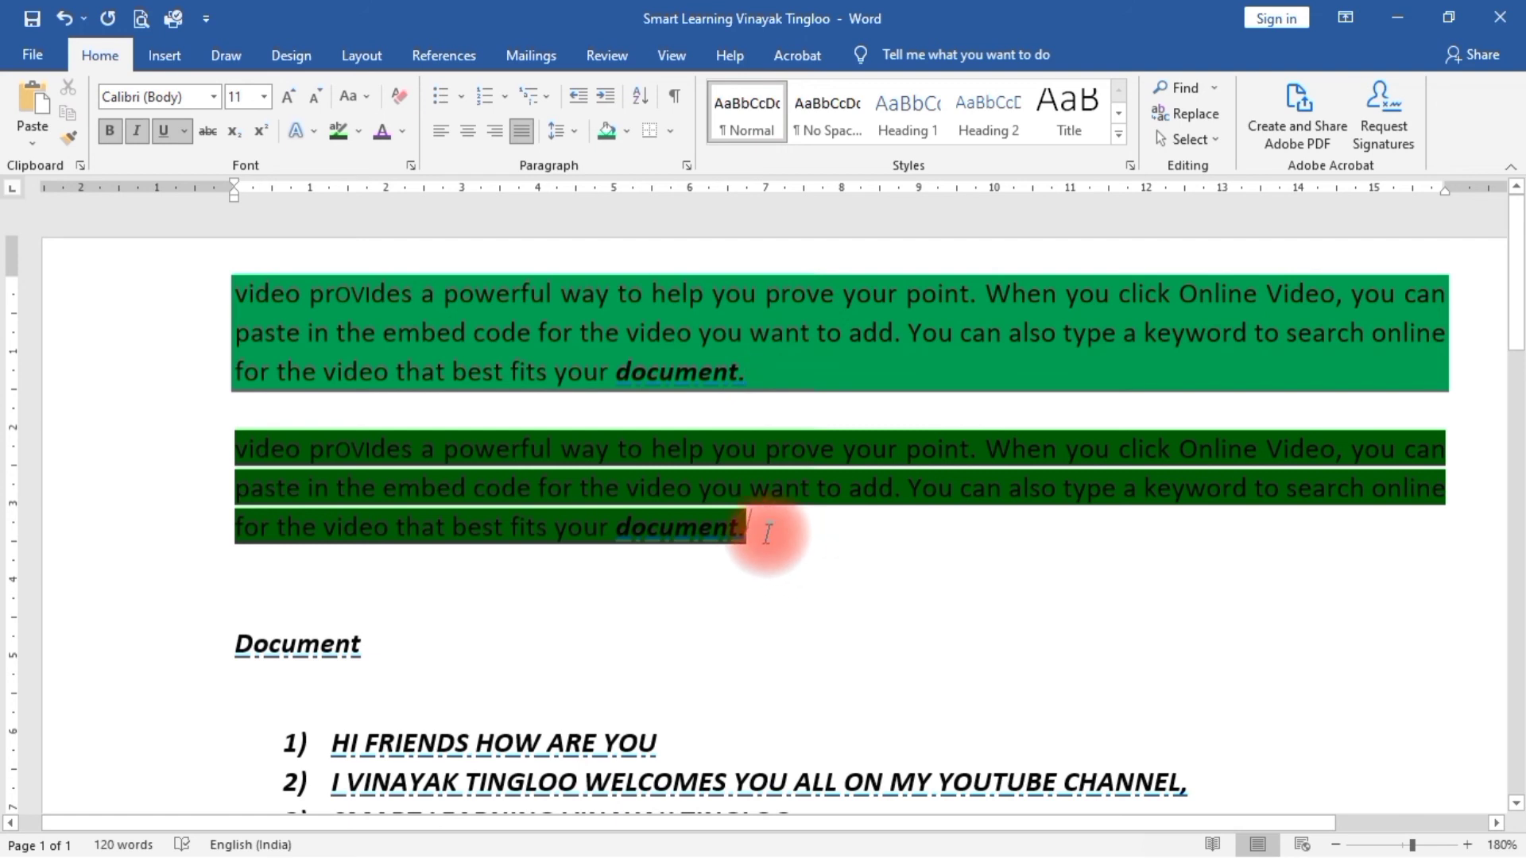
pyautogui.press('Return')
pyautogui.press('Return')
pyautogui.press('Return')
pyautogui.press('Return')
pyautogui.press('Return')
pyautogui.press('Return')
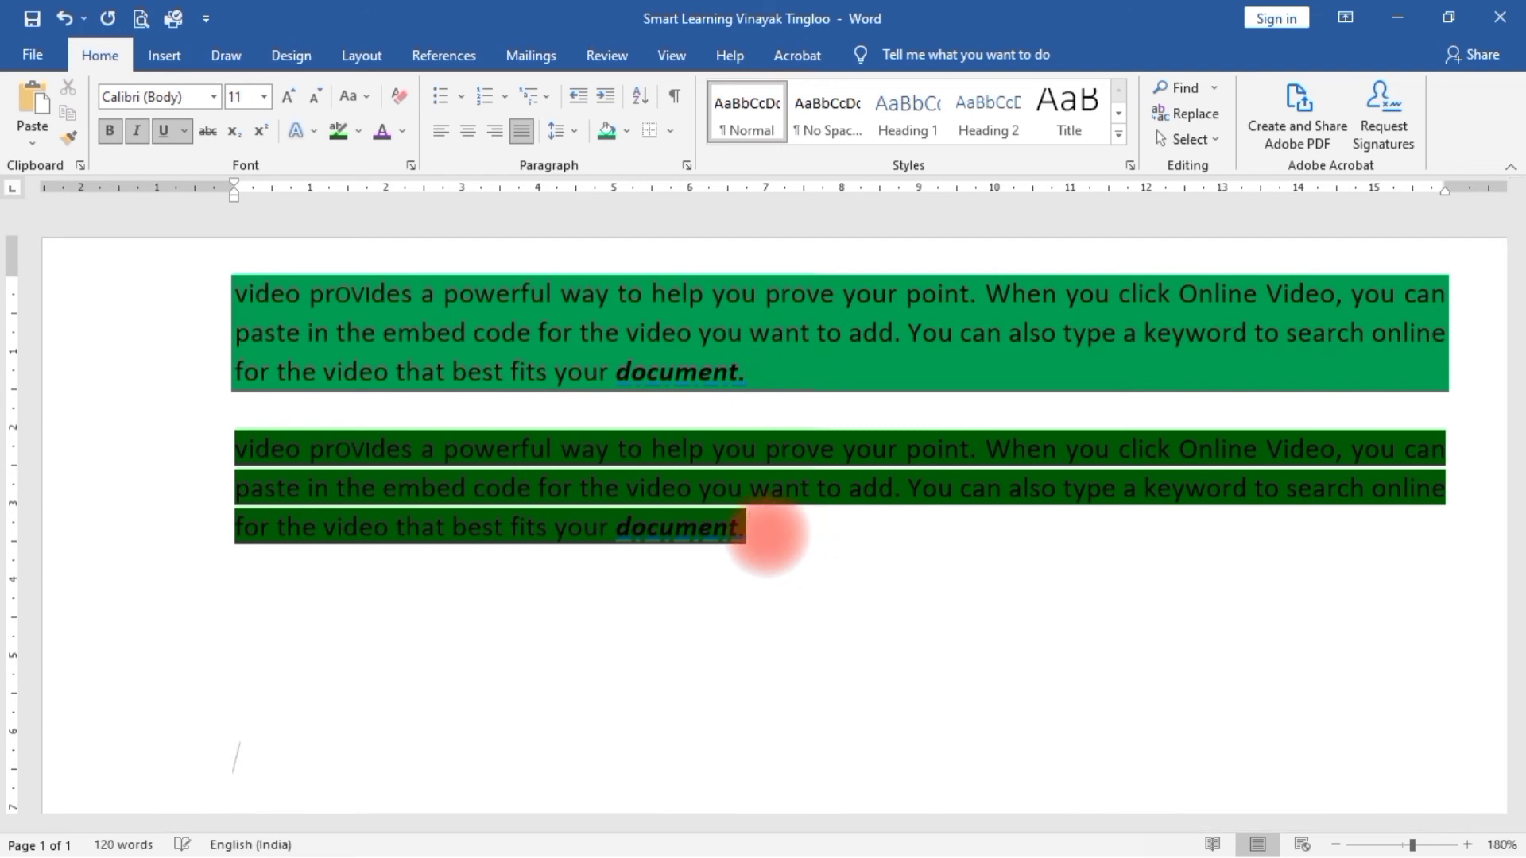
# Step: Insert six empty lines after the end of the green-shaded first paragraph
pyautogui.click(757, 380)
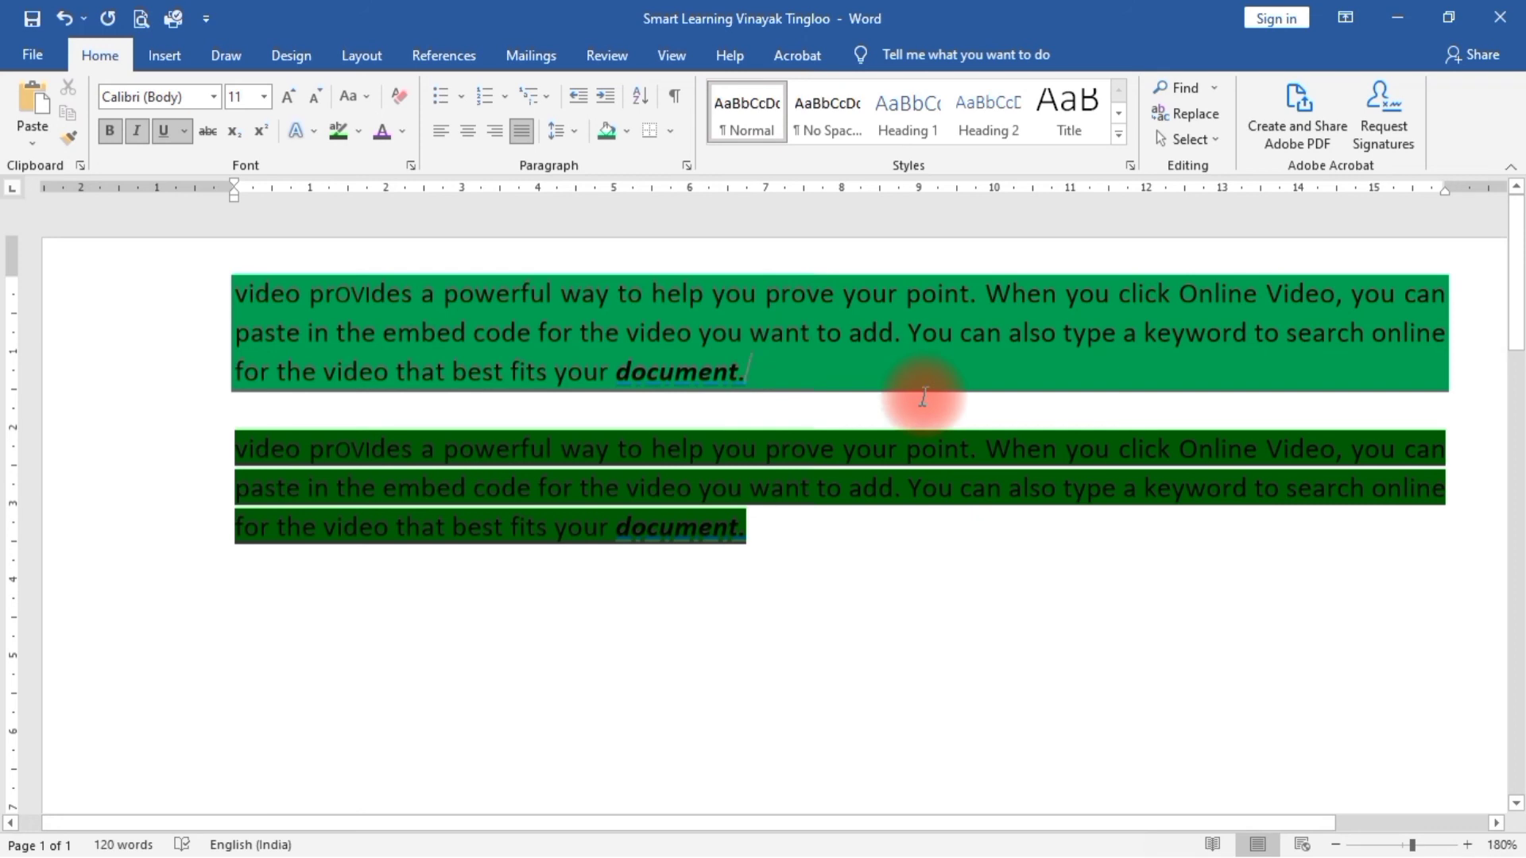
pyautogui.press('Return')
pyautogui.press('Return')
pyautogui.press('Return')
pyautogui.press('Return')
pyautogui.press('Return')
pyautogui.press('Return')
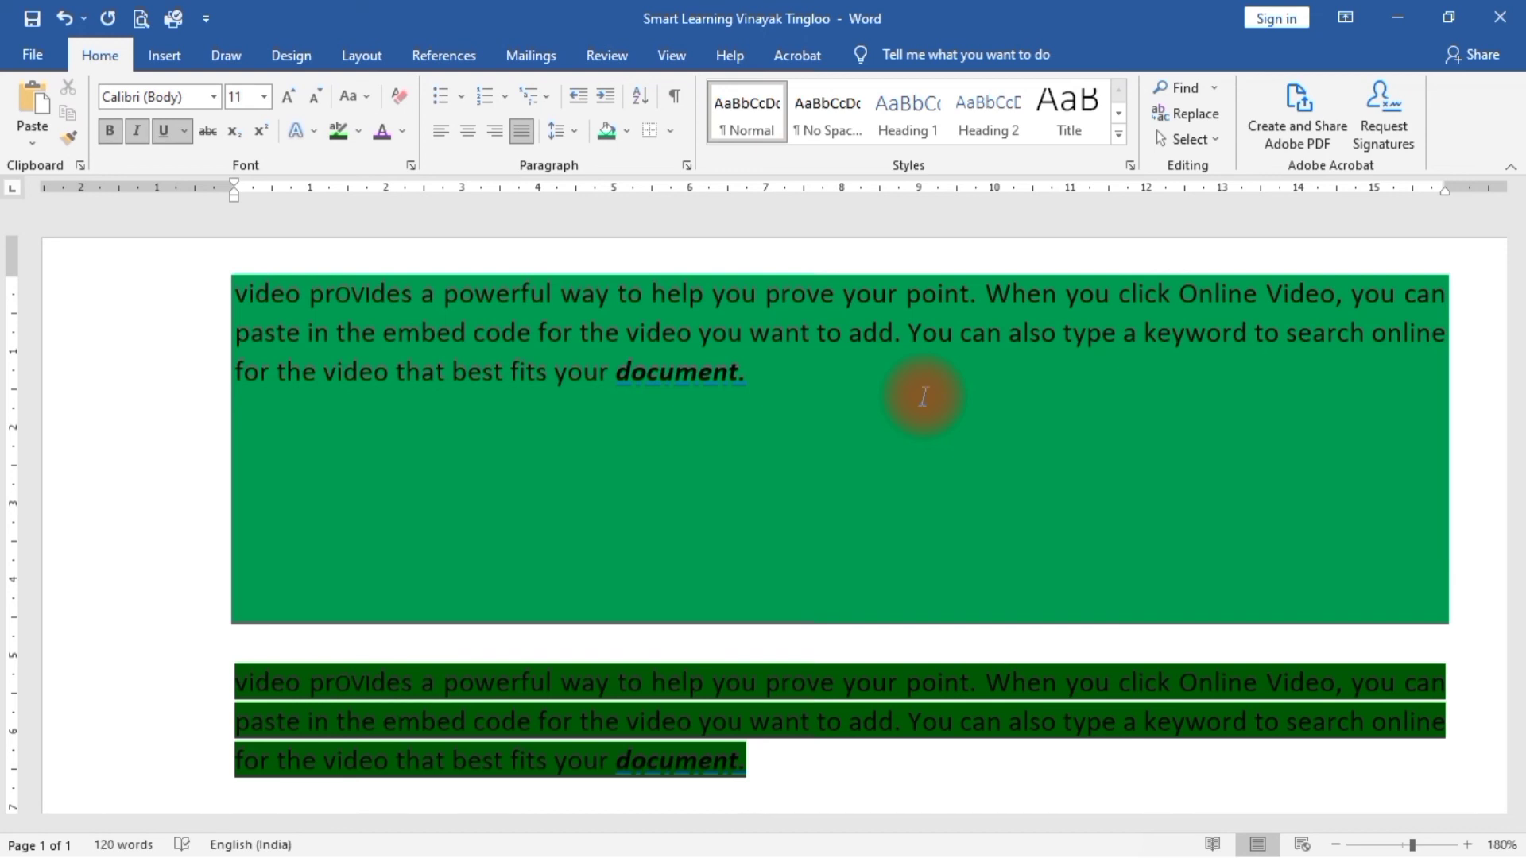
# Step: Undo the empty lines added after the shaded and the highlighted paragraph
pyautogui.hotkey('ctrl', 'z')
pyautogui.hotkey('ctrl', 'z')
pyautogui.hotkey('ctrl', 'z')
pyautogui.hotkey('ctrl', 'z')
pyautogui.hotkey('ctrl', 'z')
pyautogui.hotkey('ctrl', 'z')
pyautogui.hotkey('ctrl', 'z')
pyautogui.hotkey('ctrl', 'z')
pyautogui.hotkey('ctrl', 'z')
pyautogui.hotkey('ctrl', 'z')
pyautogui.hotkey('ctrl', 'z')
pyautogui.hotkey('ctrl', 'z')
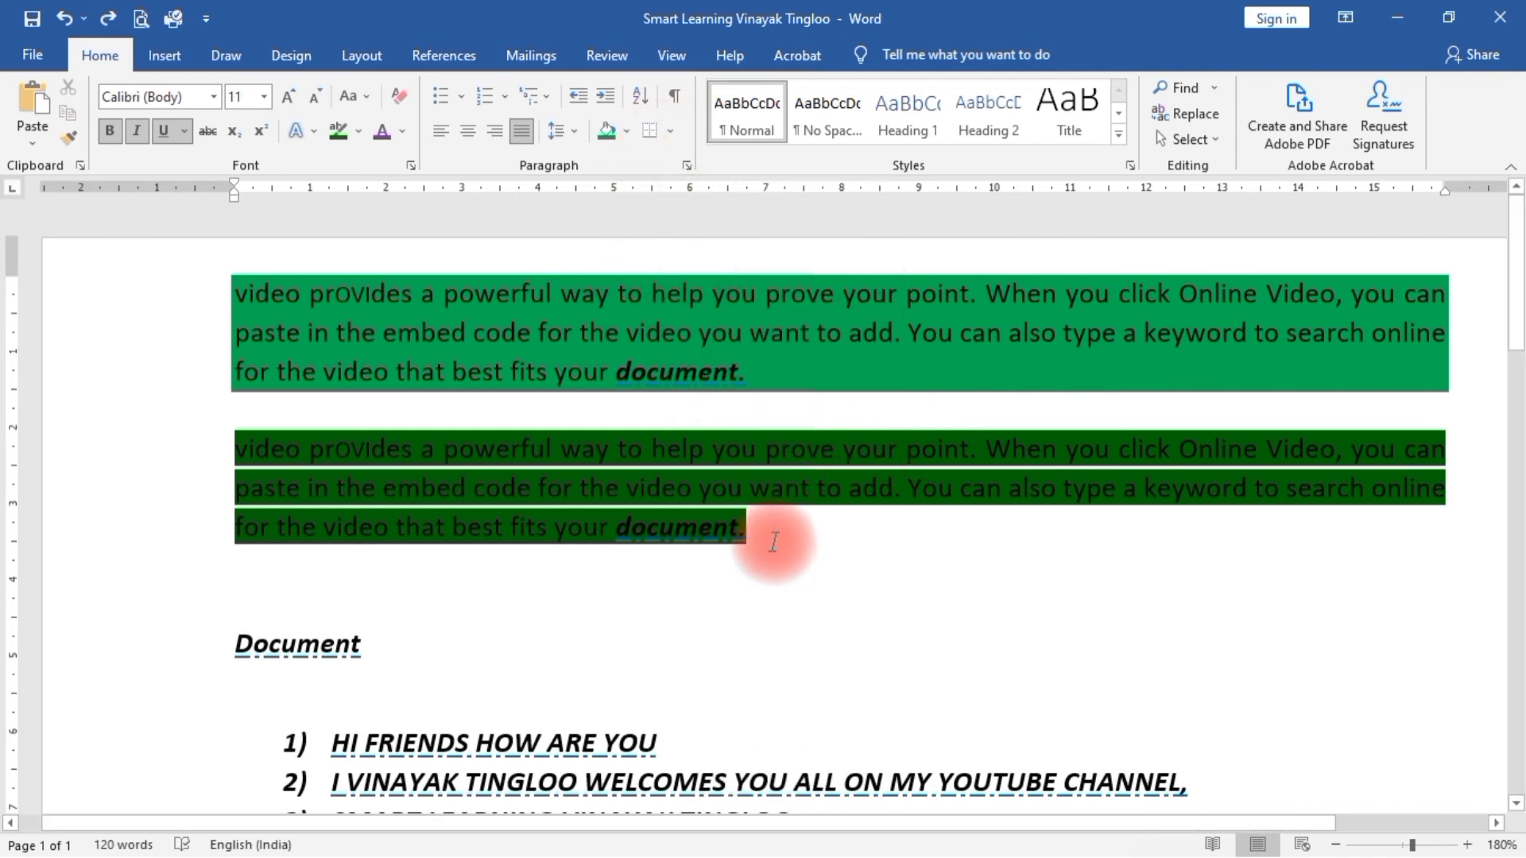
# Step: Create a one-row, four-column table below the highlighted paragraph from a line of plus signs and hyphens, and centre it on the page
pyautogui.press('Return')
pyautogui.press('Return')
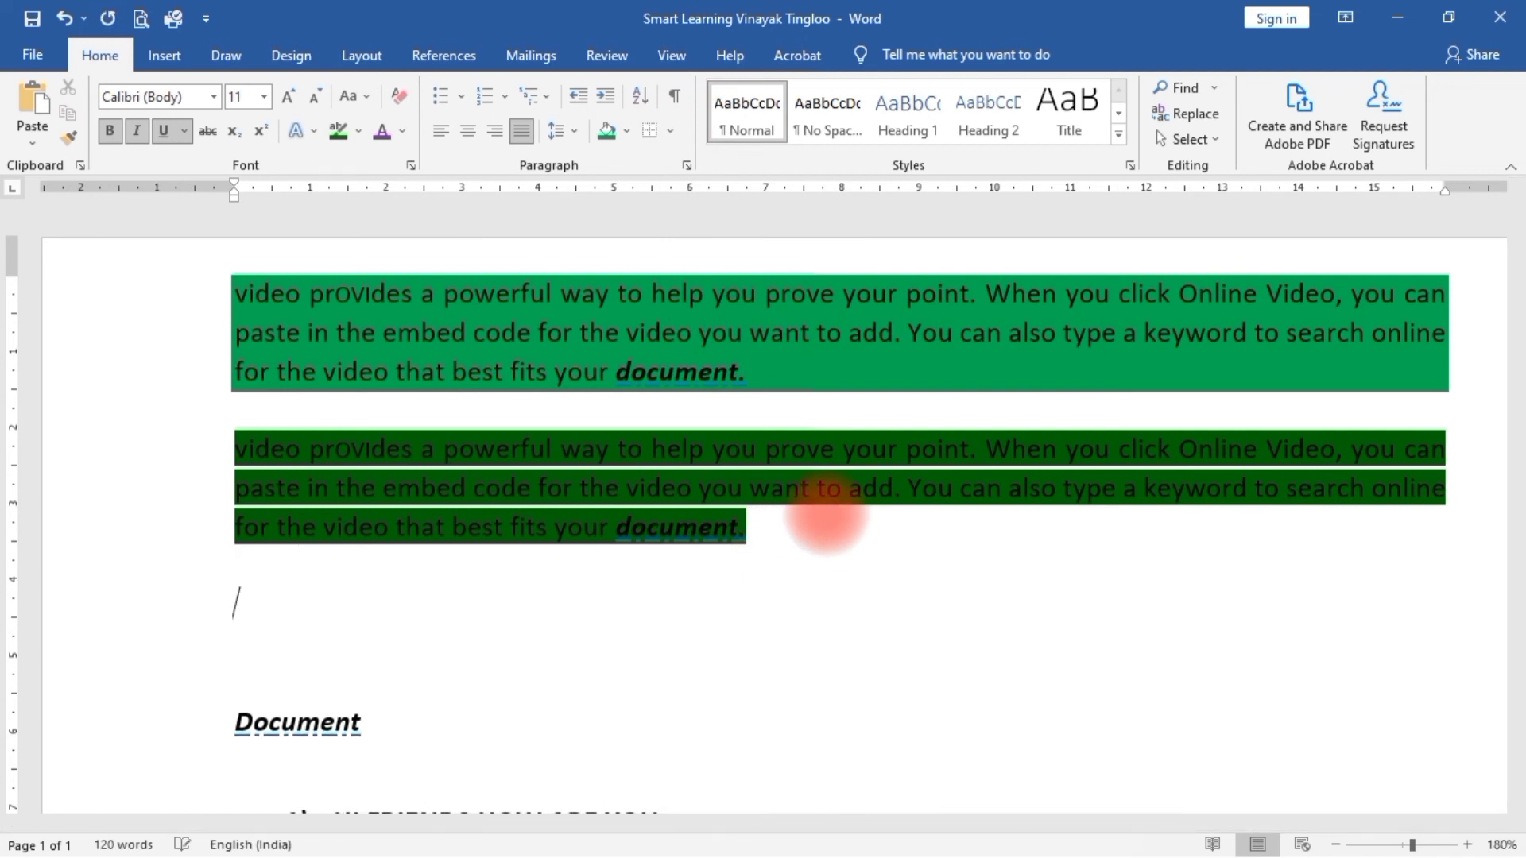
pyautogui.press('Return')
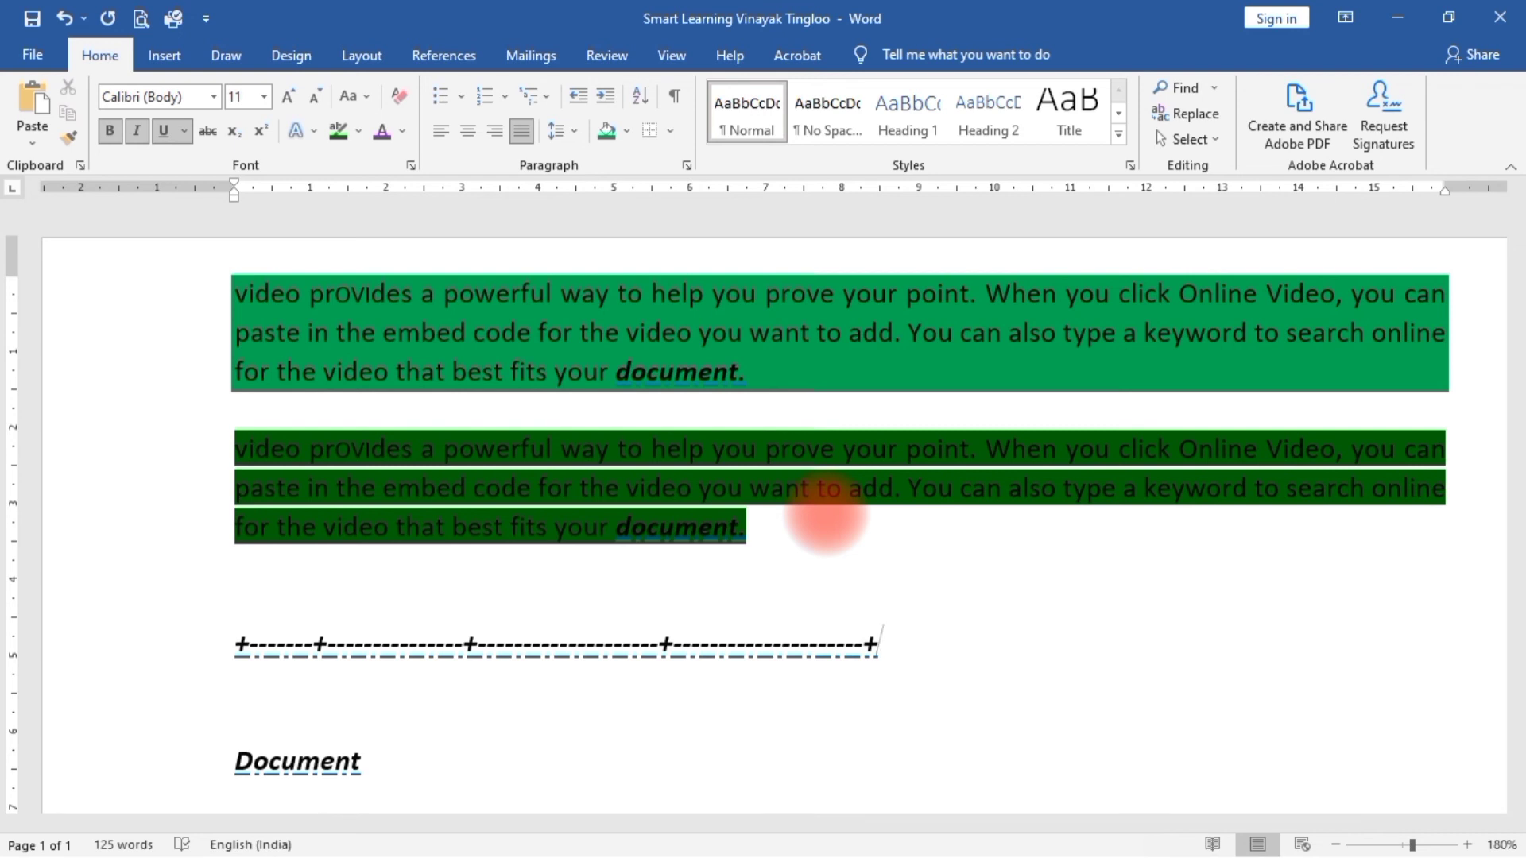
pyautogui.press('Return')
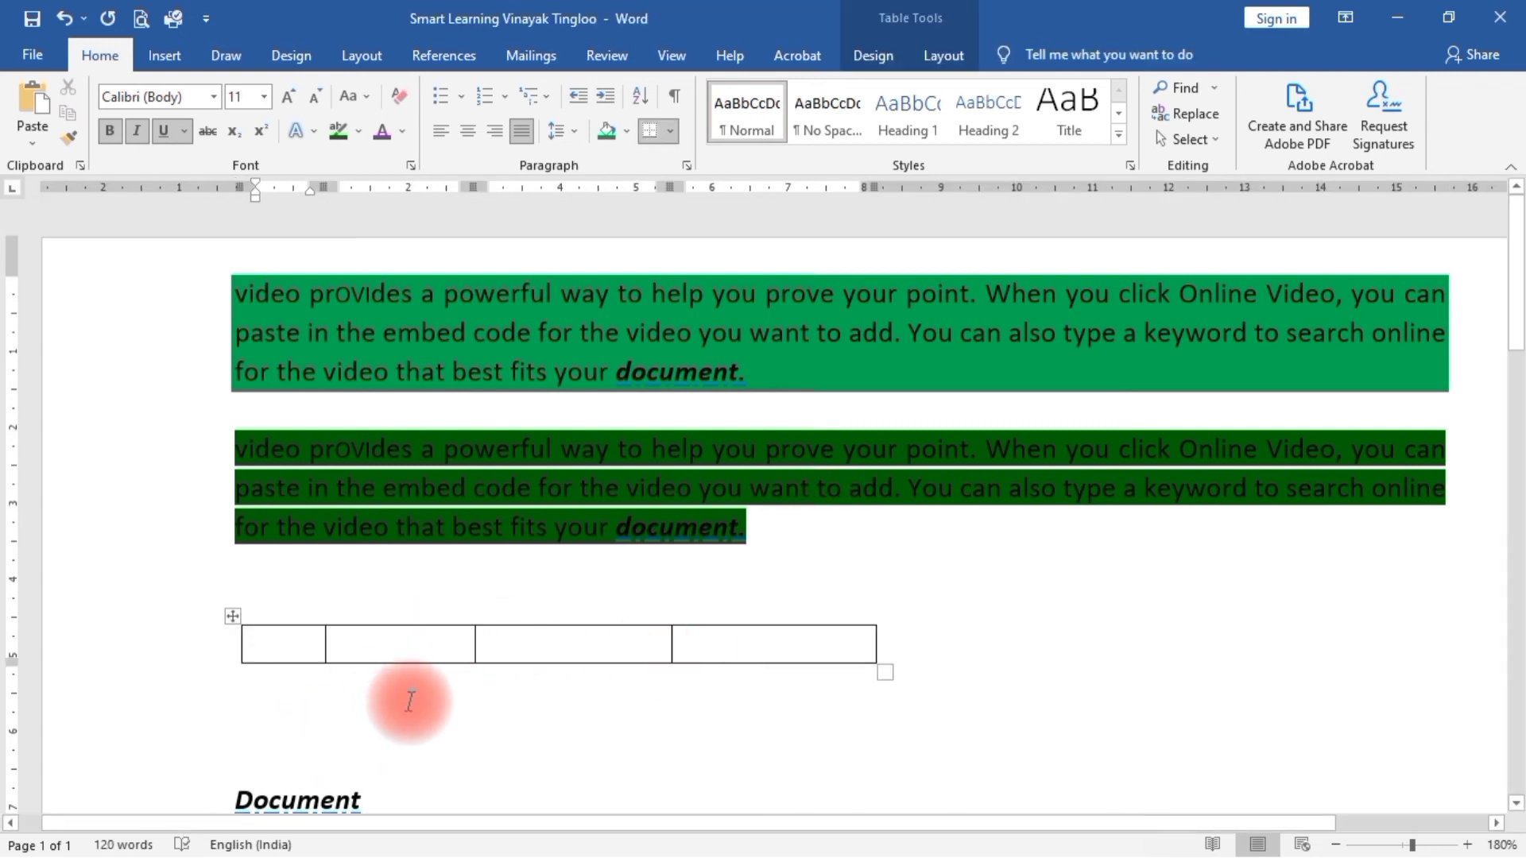
pyautogui.click(238, 614)
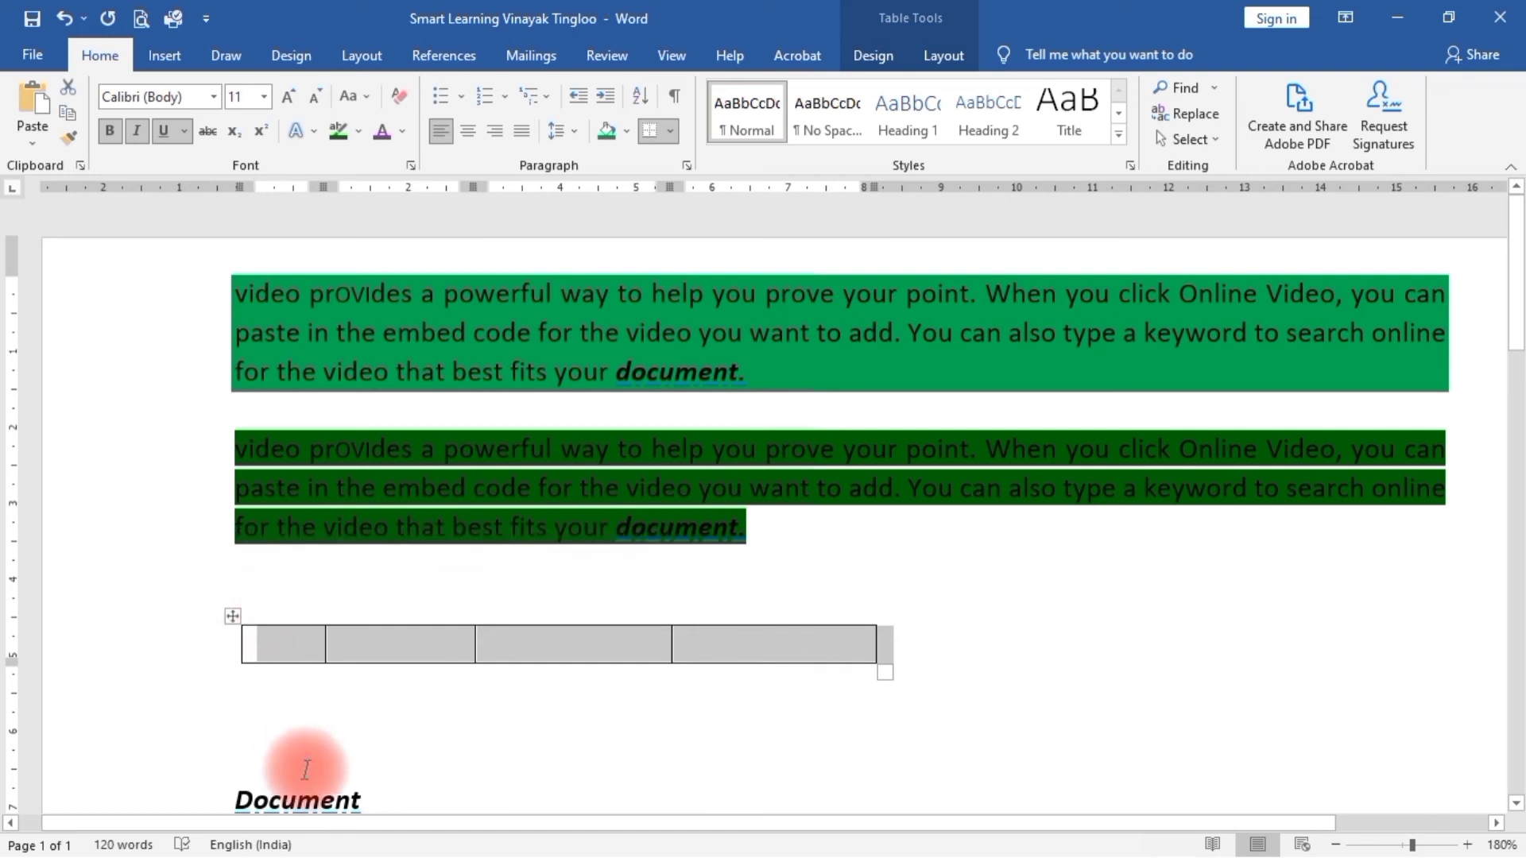
pyautogui.hotkey('ctrl', 'e')
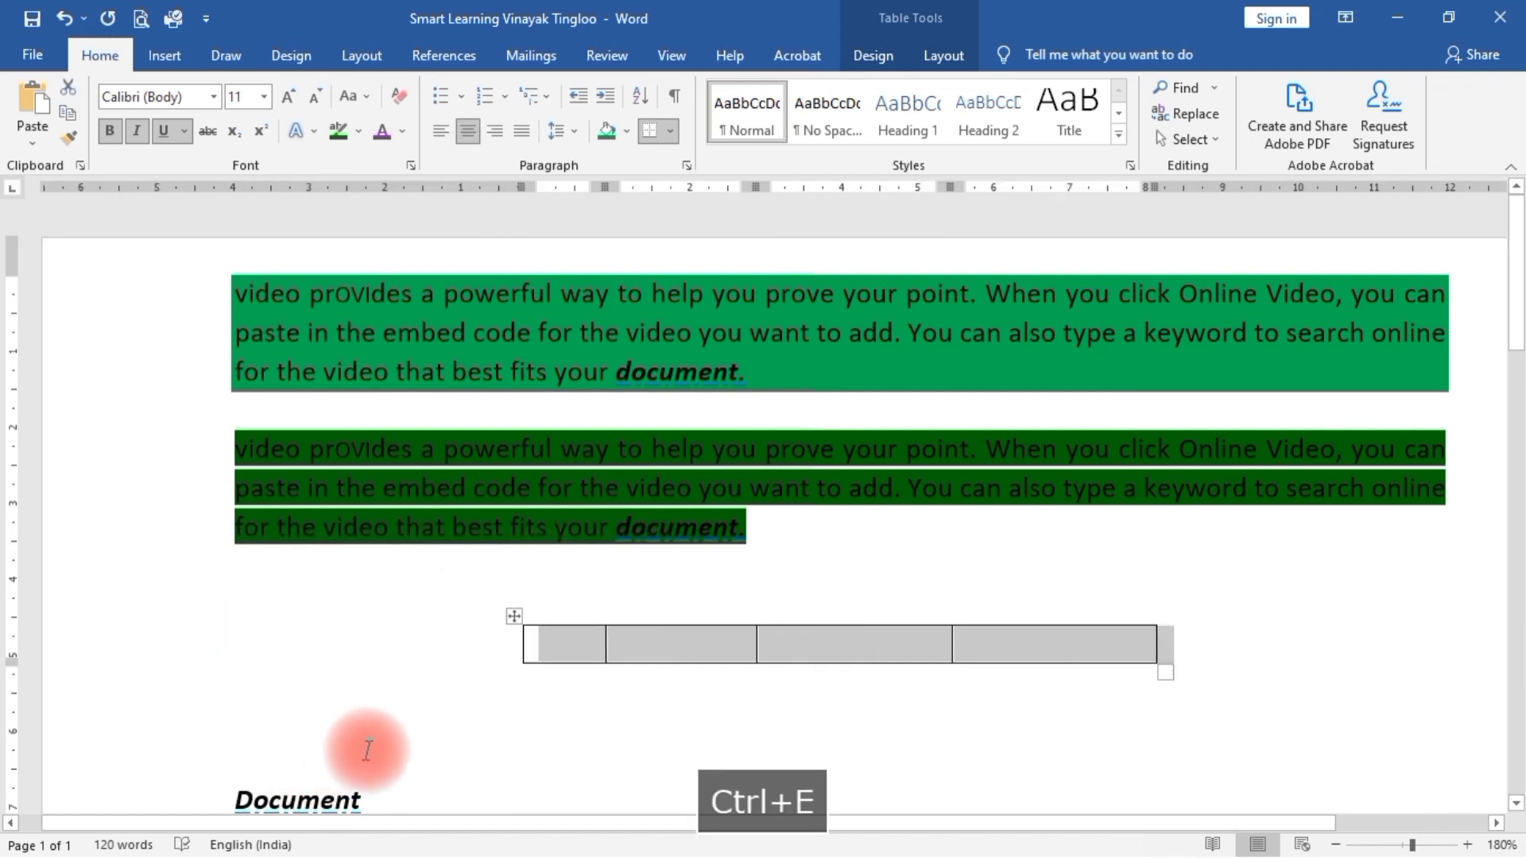
# Step: Extend the table from its last cell until it has six rows
pyautogui.click(1061, 645)
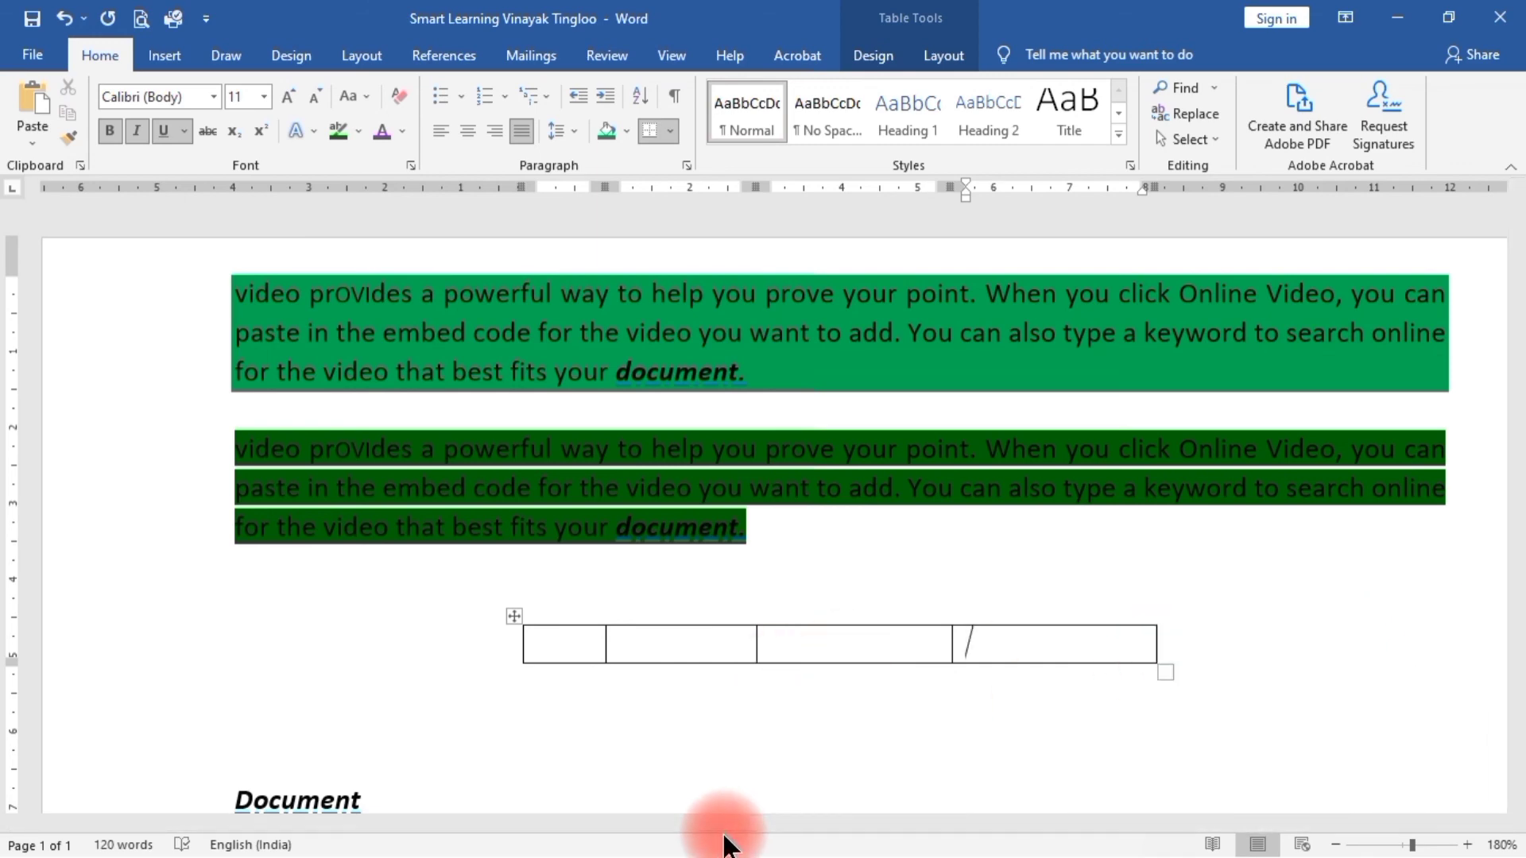
pyautogui.press('Tab')
pyautogui.press('Tab')
pyautogui.press('Tab')
pyautogui.press('Tab')
pyautogui.press('Tab')
pyautogui.press('Tab')
pyautogui.press('Tab')
pyautogui.press('Tab')
pyautogui.press('Tab')
pyautogui.press('Tab')
pyautogui.press('Tab')
pyautogui.press('Tab')
pyautogui.press('Tab')
pyautogui.press('Tab')
pyautogui.press('Tab')
pyautogui.press('Tab')
pyautogui.press('Tab')
pyautogui.press('Tab')
pyautogui.press('Tab')
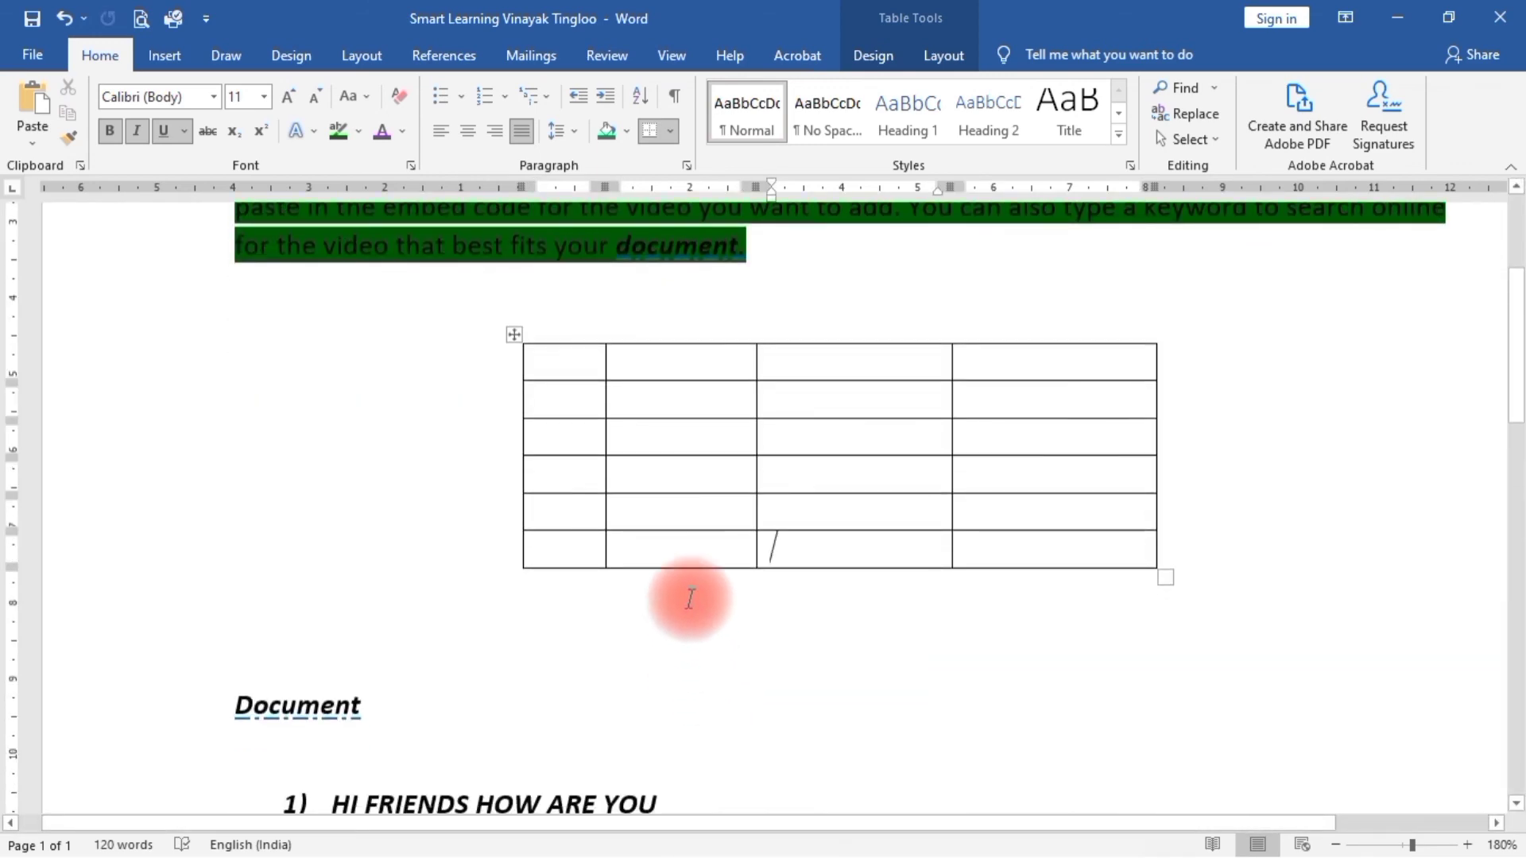
# Step: Remove all borders from the whole table
pyautogui.click(513, 334)
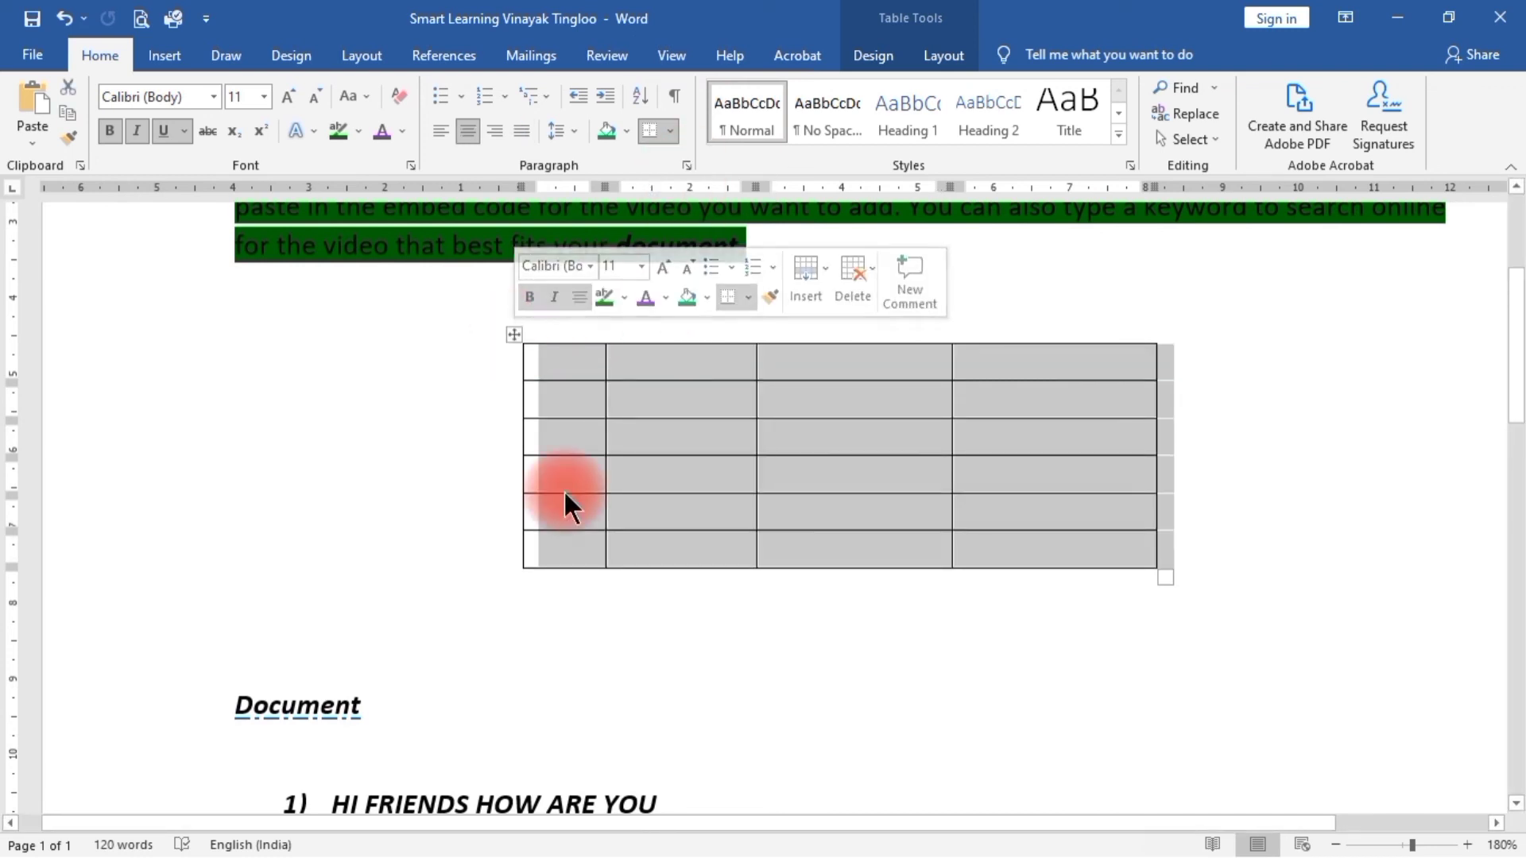
pyautogui.click(670, 130)
pyautogui.click(709, 268)
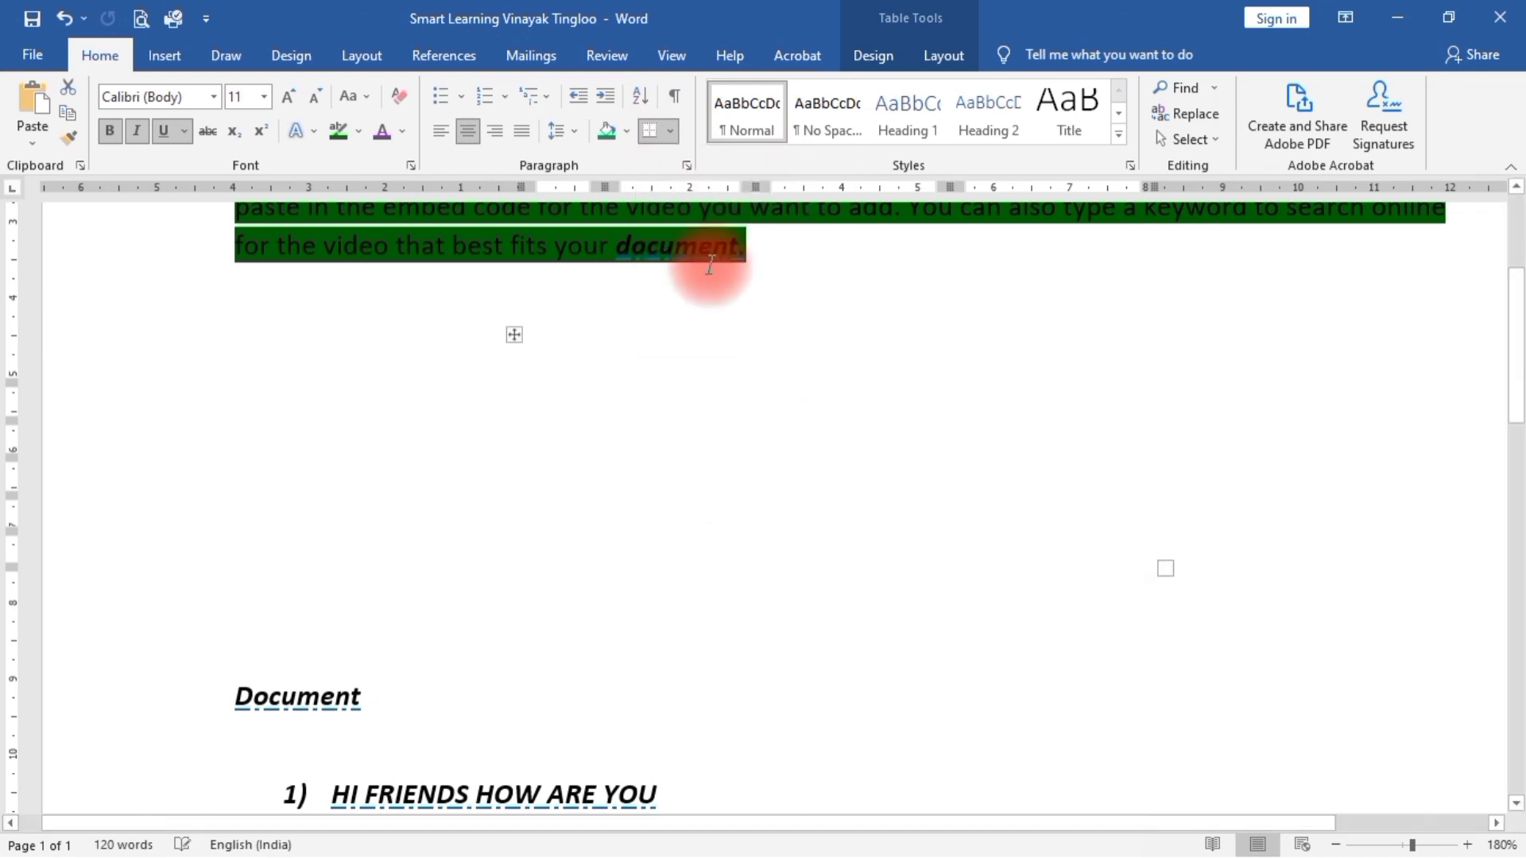
pyautogui.click(726, 669)
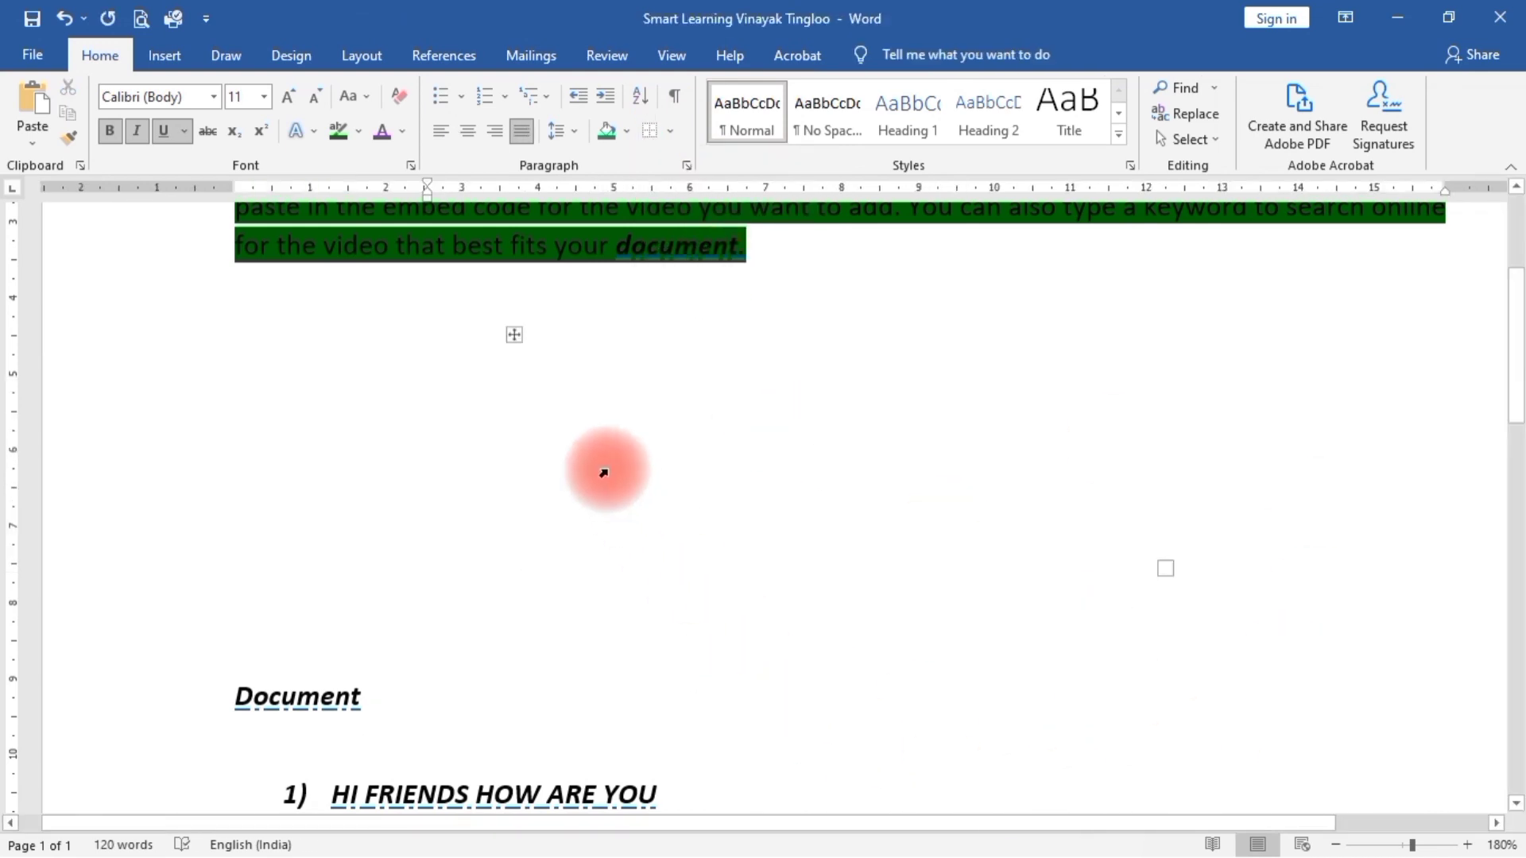
# Step: Apply only outside borders to the whole table
pyautogui.click(514, 334)
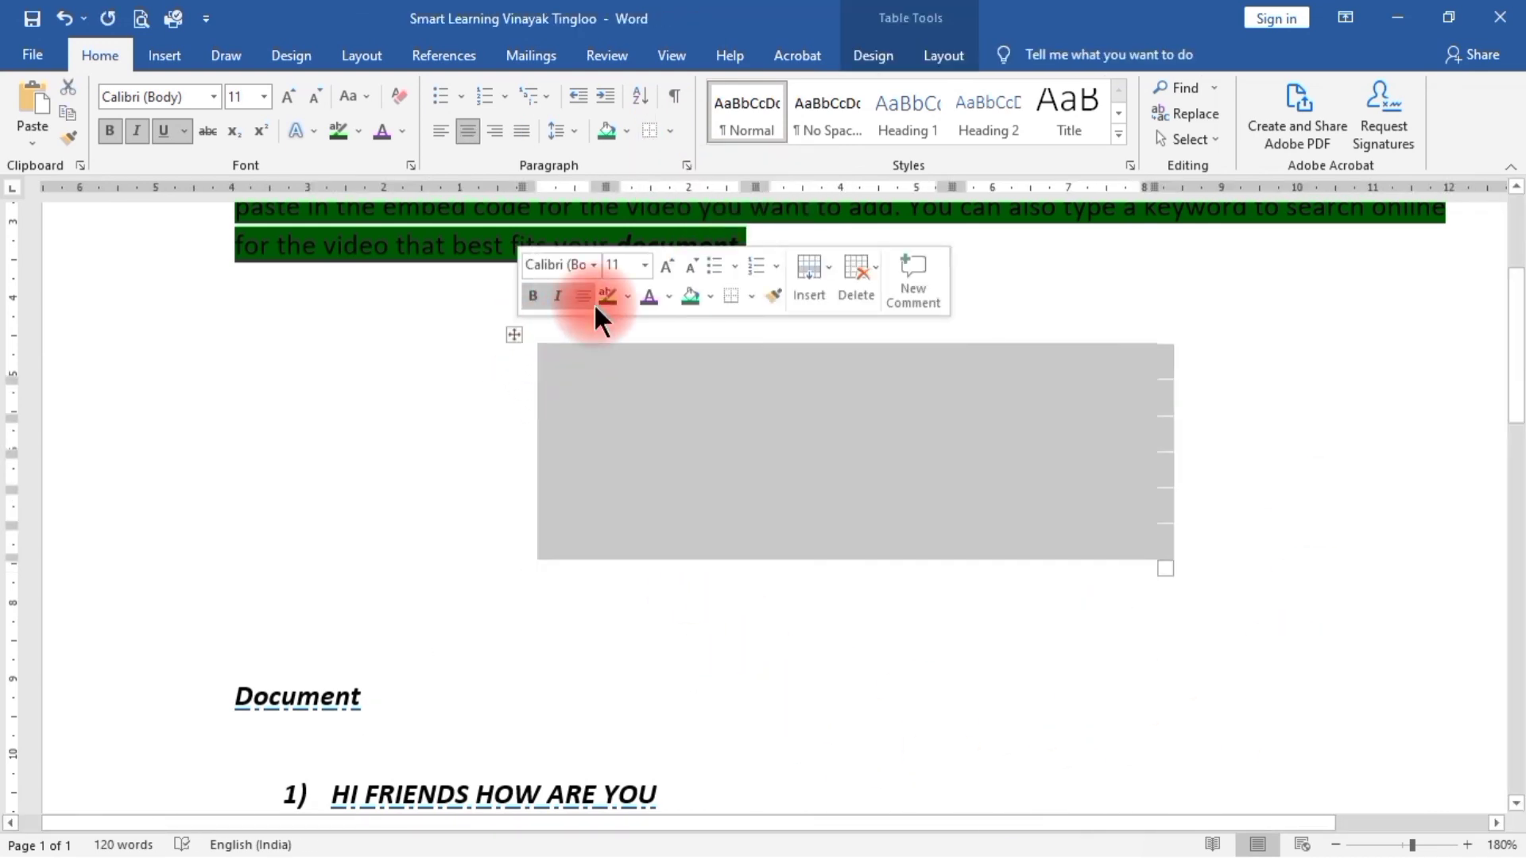
pyautogui.click(671, 131)
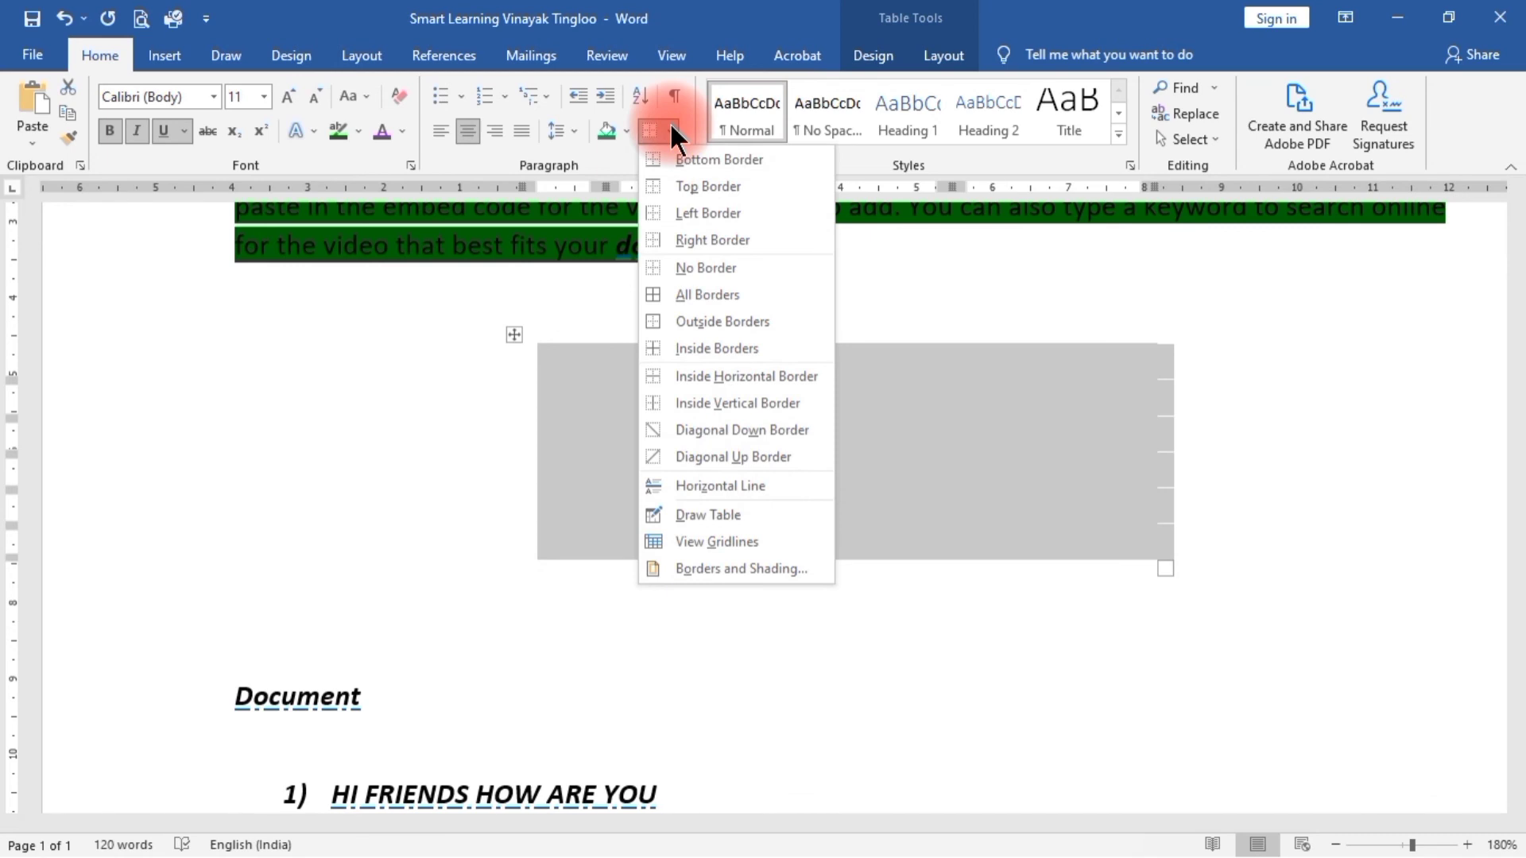
pyautogui.click(688, 321)
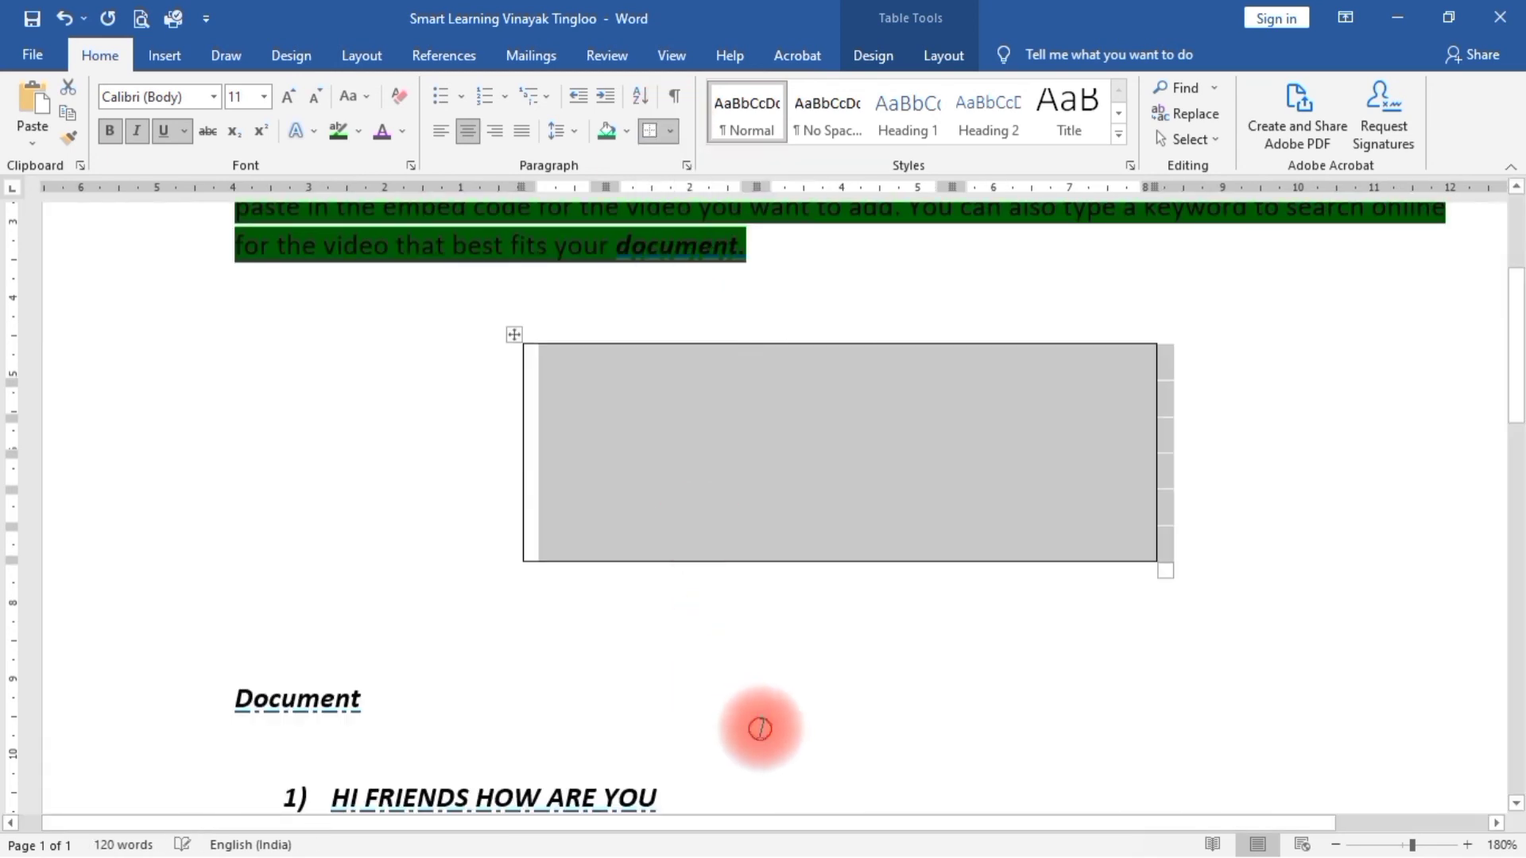
pyautogui.click(755, 722)
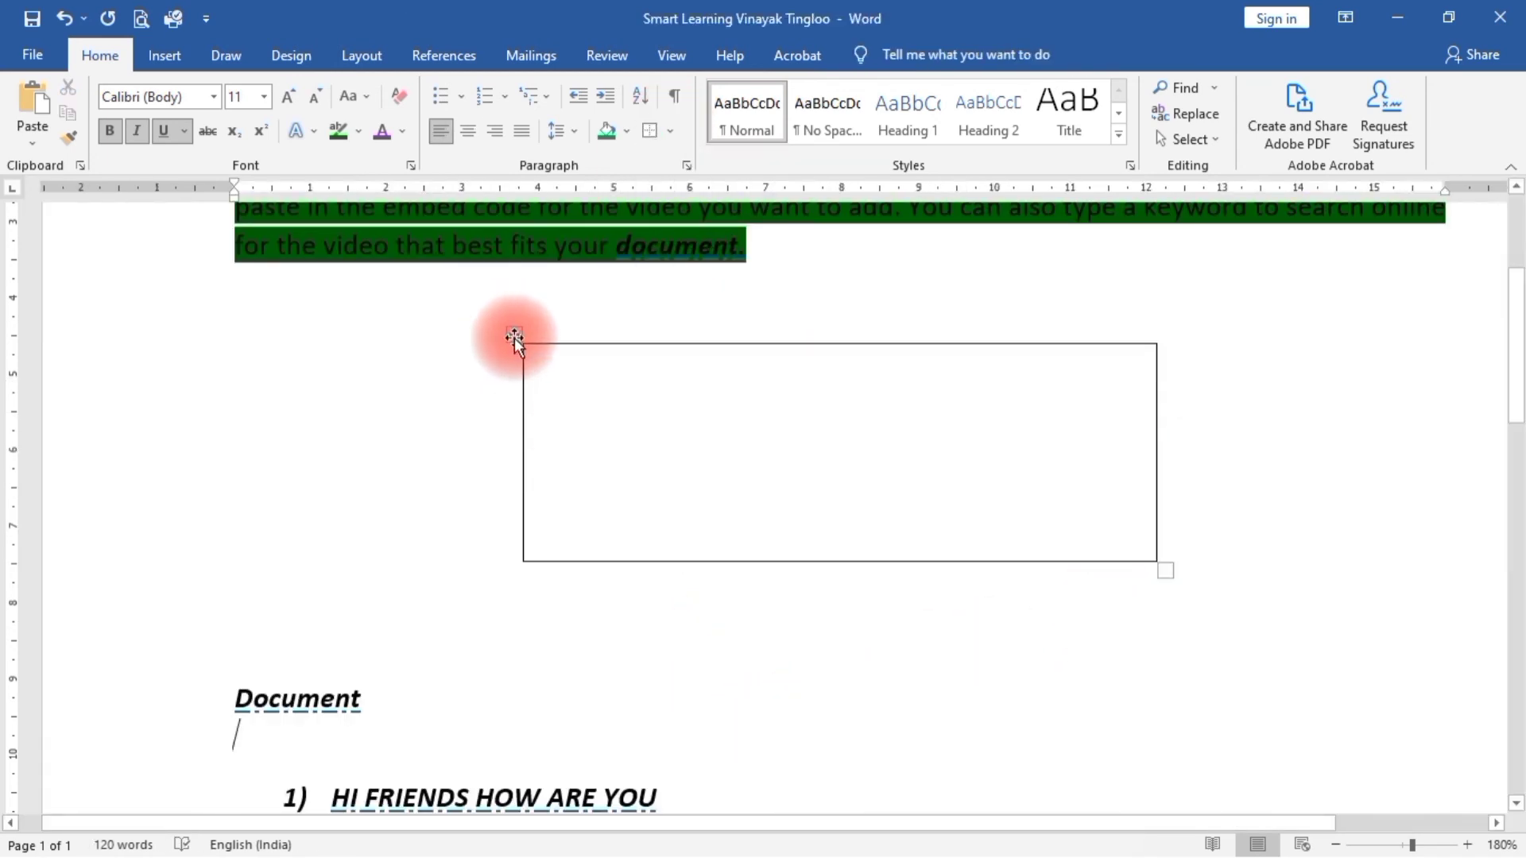
# Step: Apply all borders to the whole table
pyautogui.click(513, 334)
pyautogui.click(670, 129)
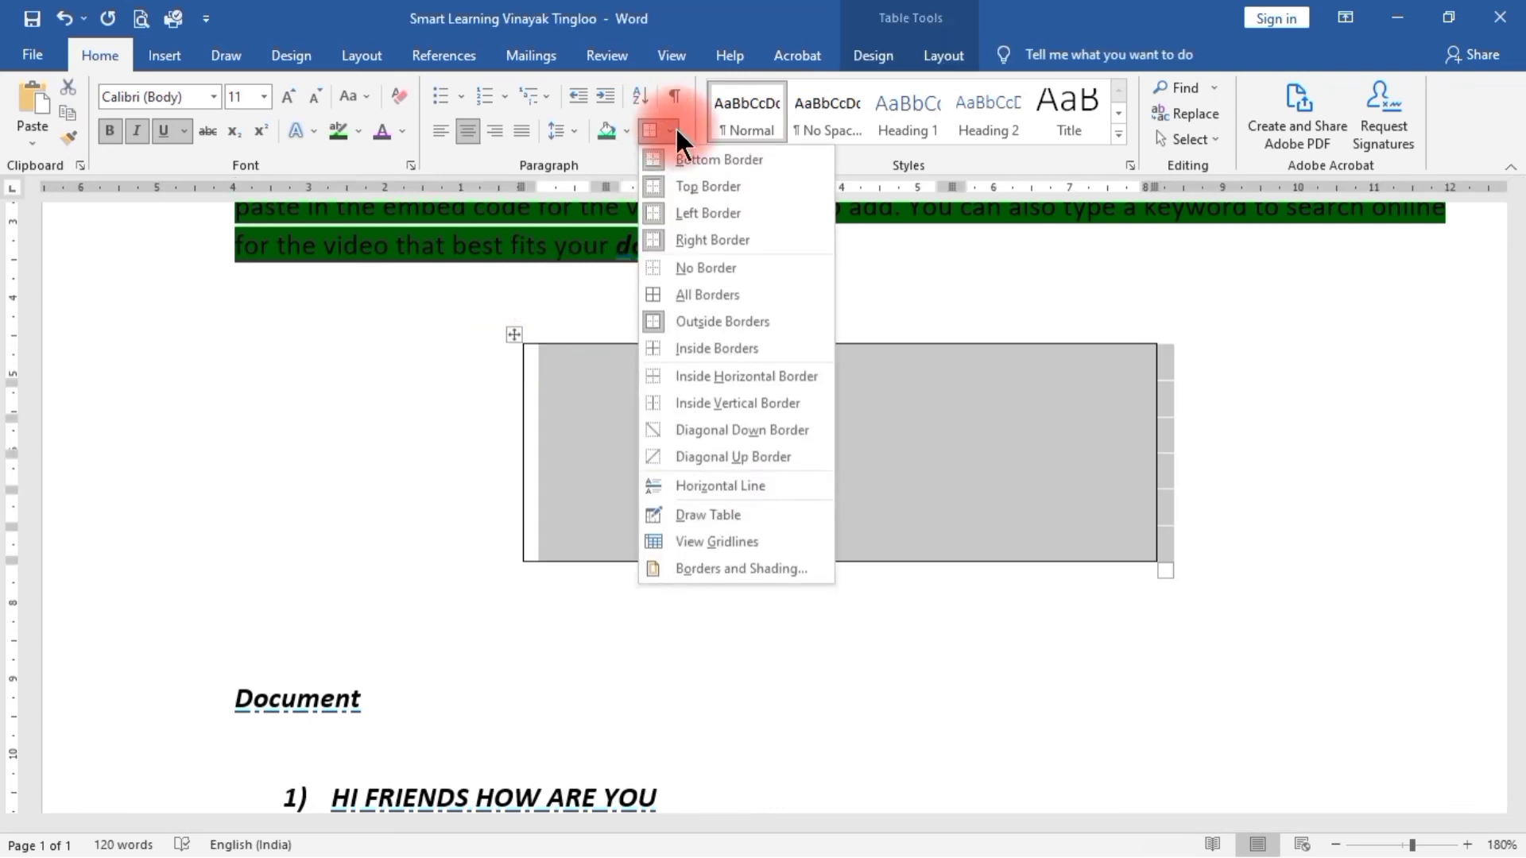
pyautogui.click(712, 297)
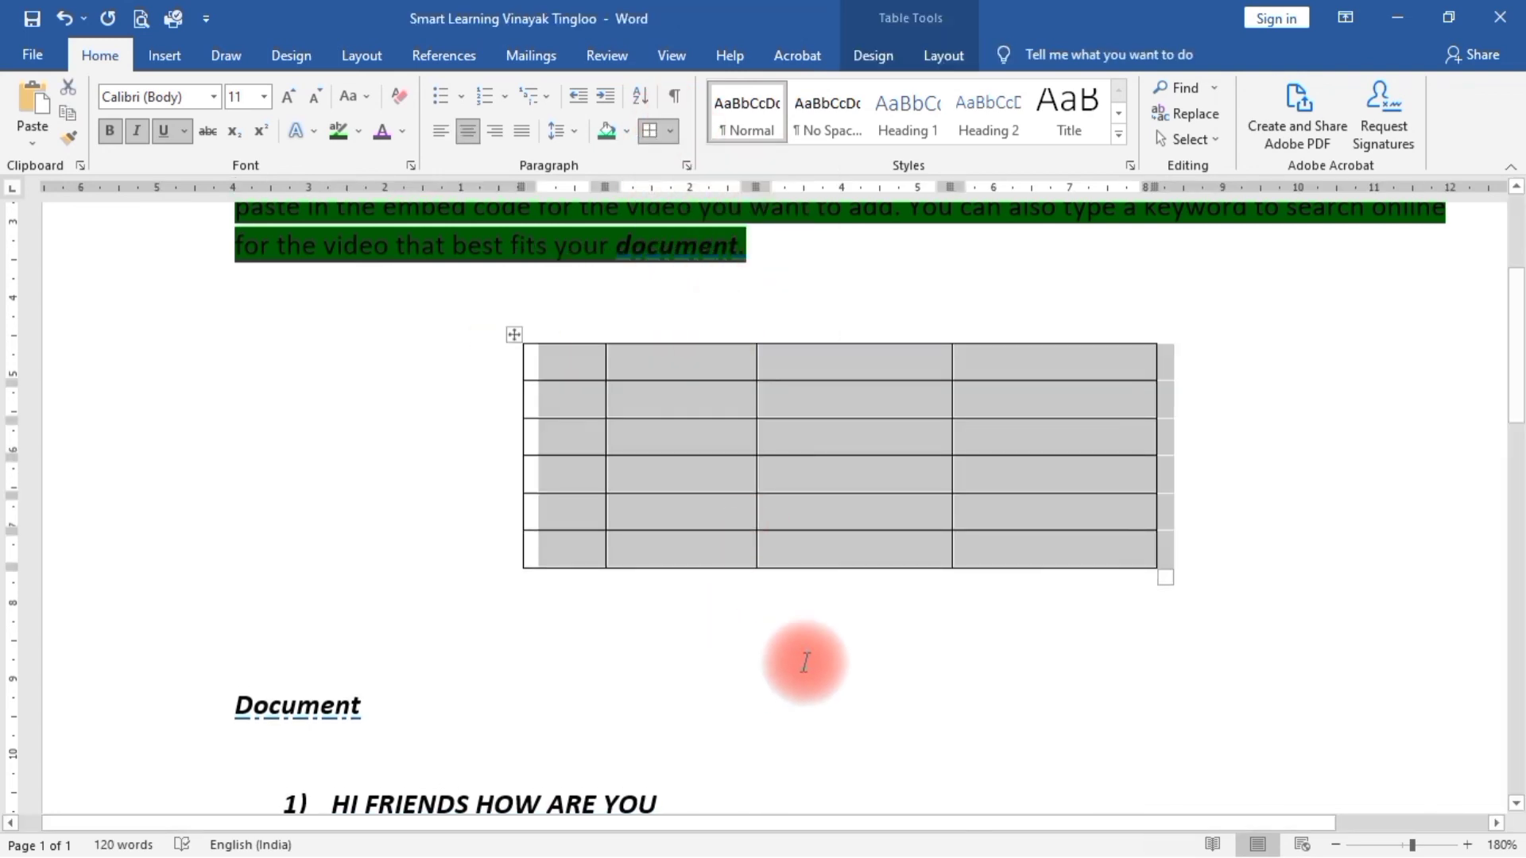
pyautogui.click(851, 635)
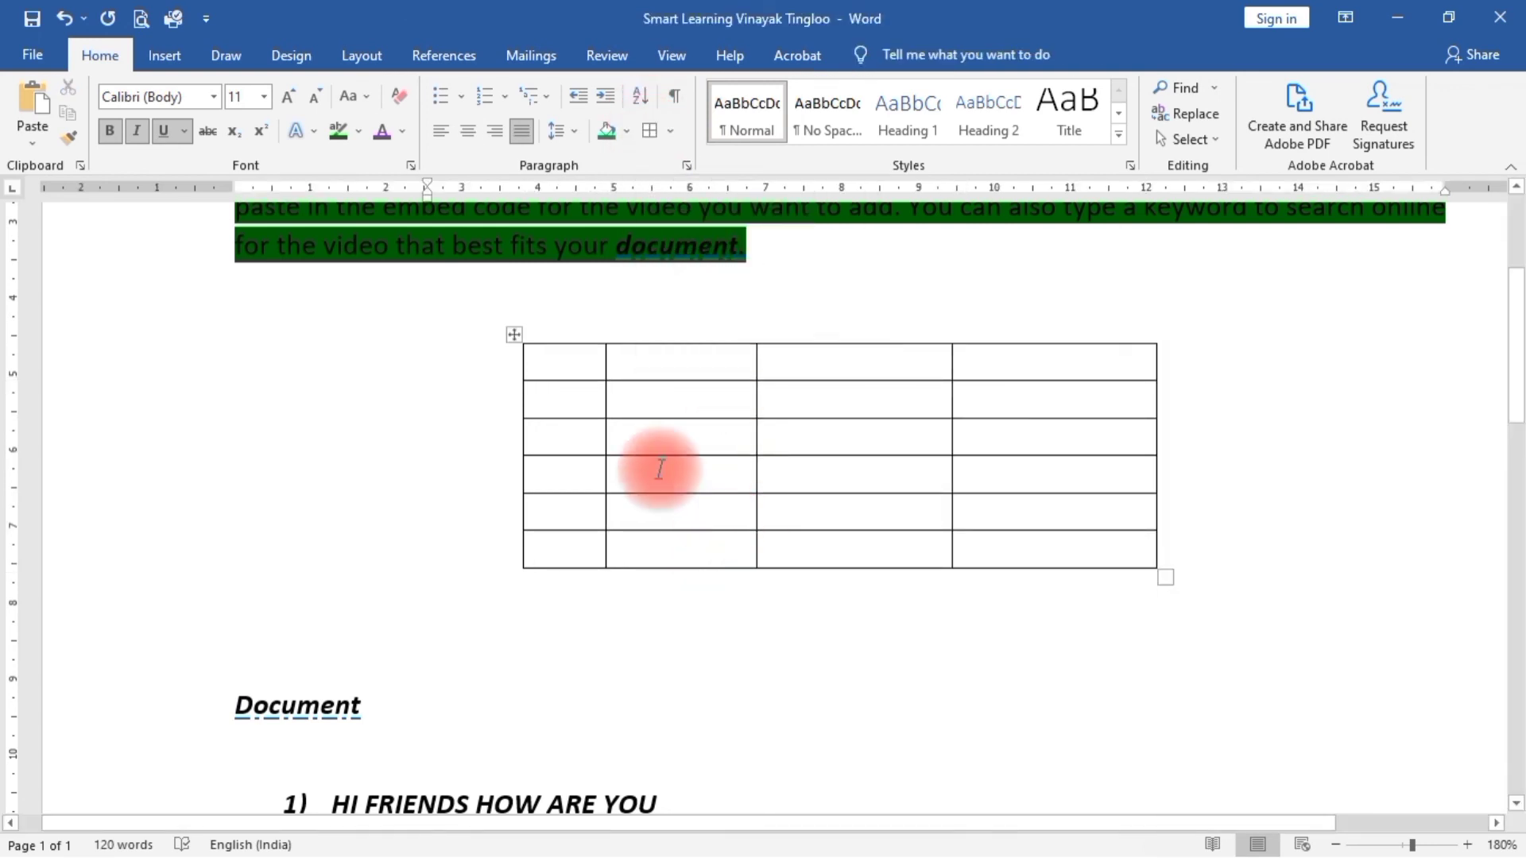
# Step: Apply automatic numbering in the 1), 2), 3) format to all six cells of the table's first column
pyautogui.click(584, 365)
pyautogui.moveTo(583, 365); pyautogui.dragTo(572, 545)
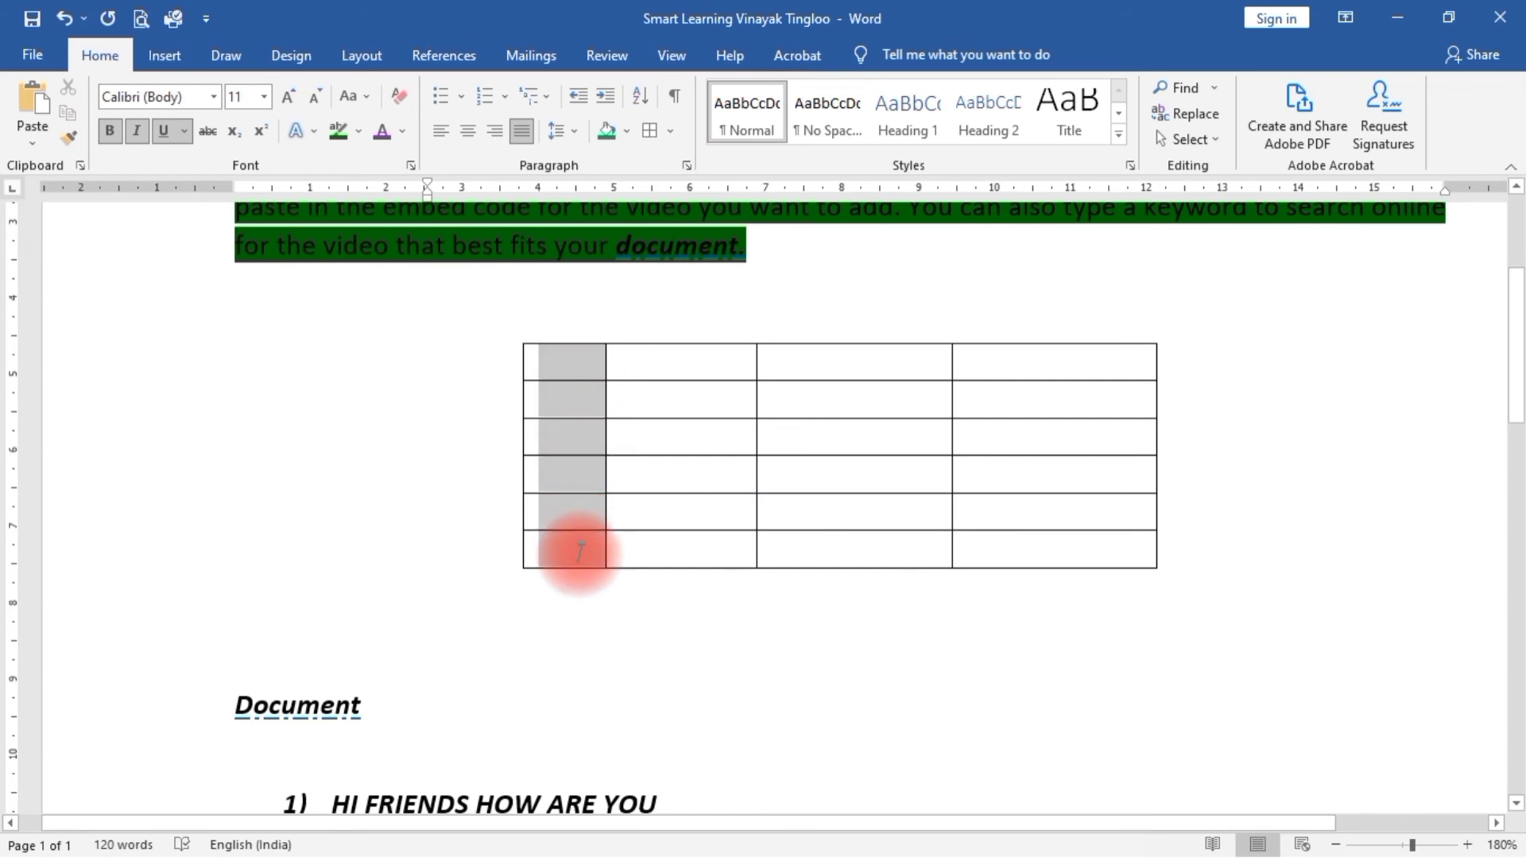
pyautogui.click(479, 93)
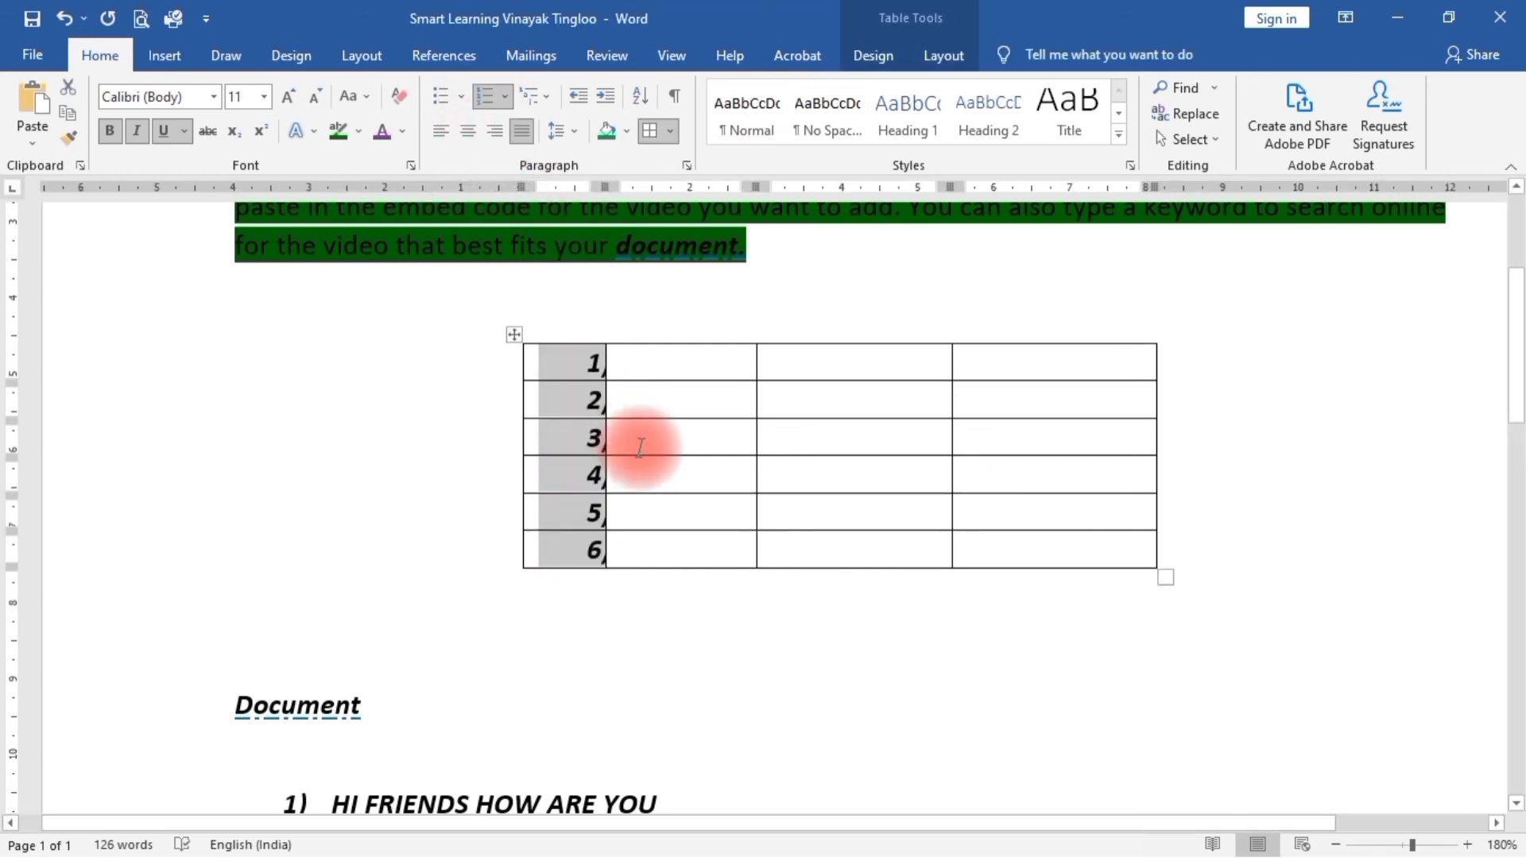
# Step: Shift the numbers in the table's first column leftward so they sit fully inside their cells
pyautogui.click(647, 405)
pyautogui.click(595, 367)
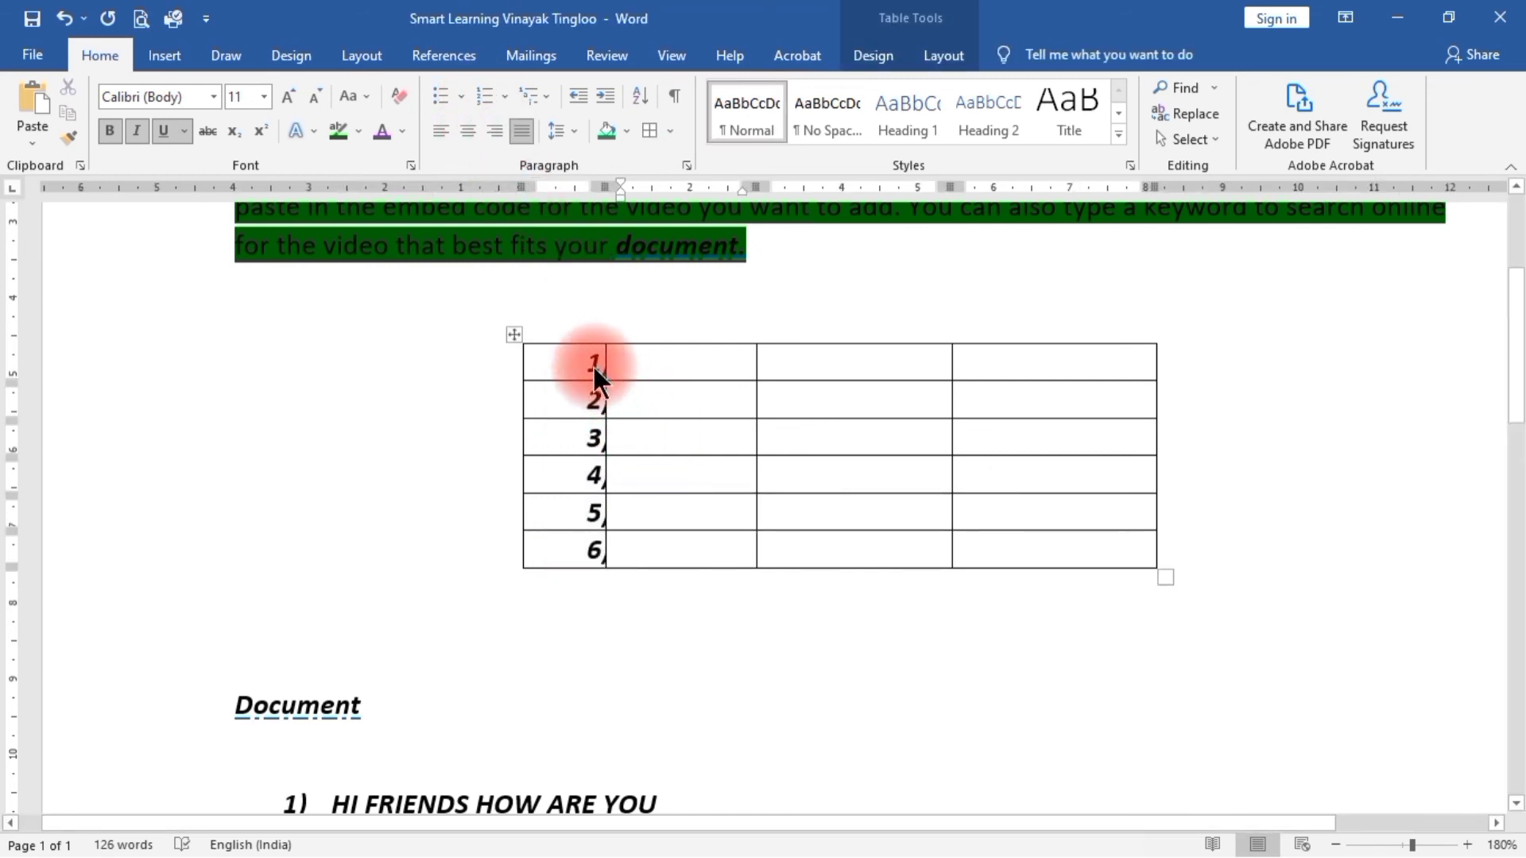
pyautogui.click(549, 363)
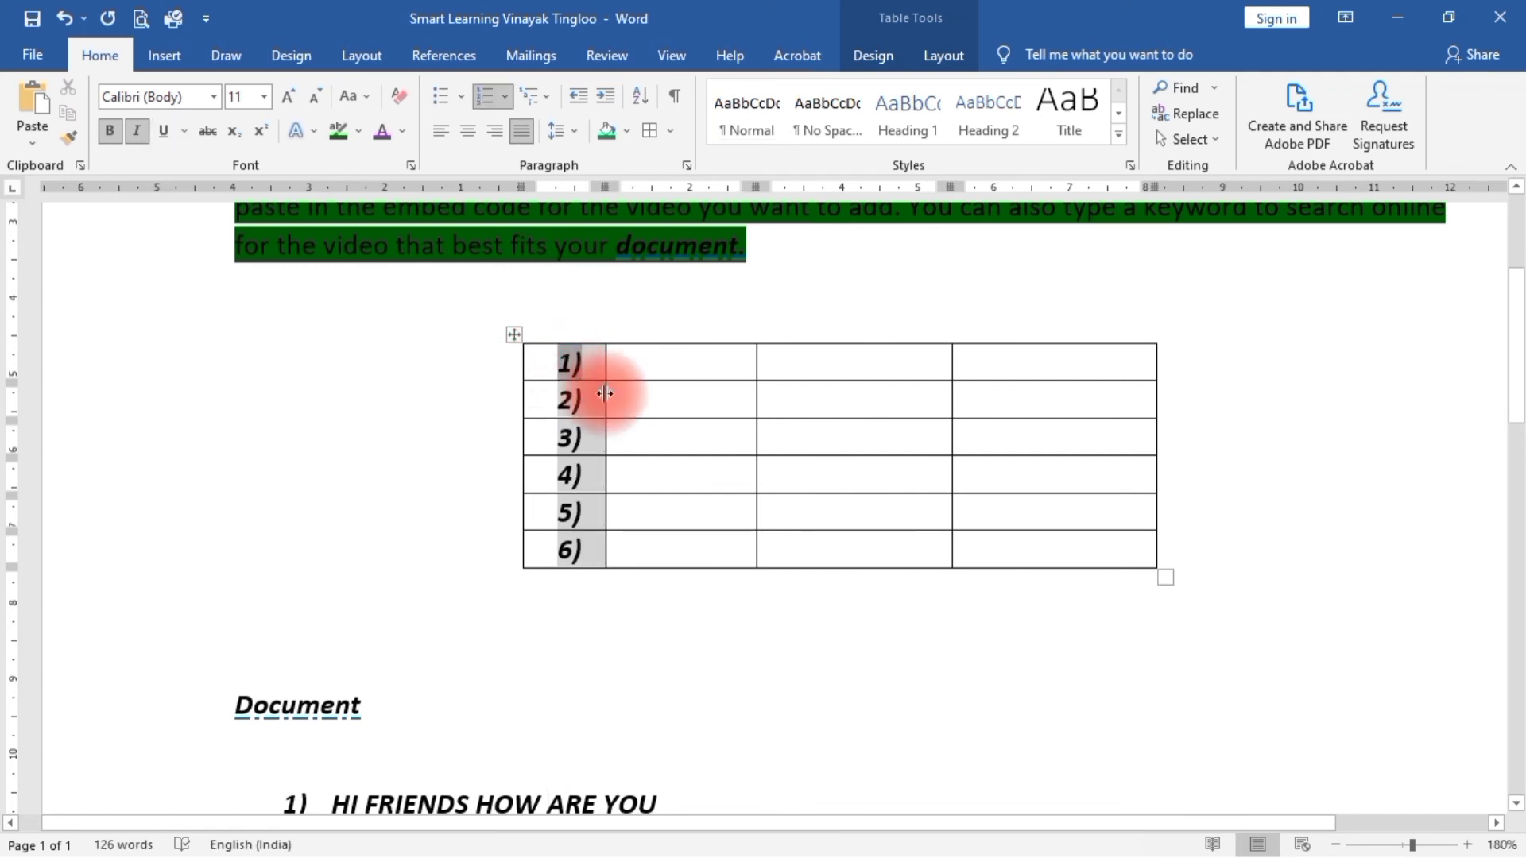
pyautogui.click(574, 397)
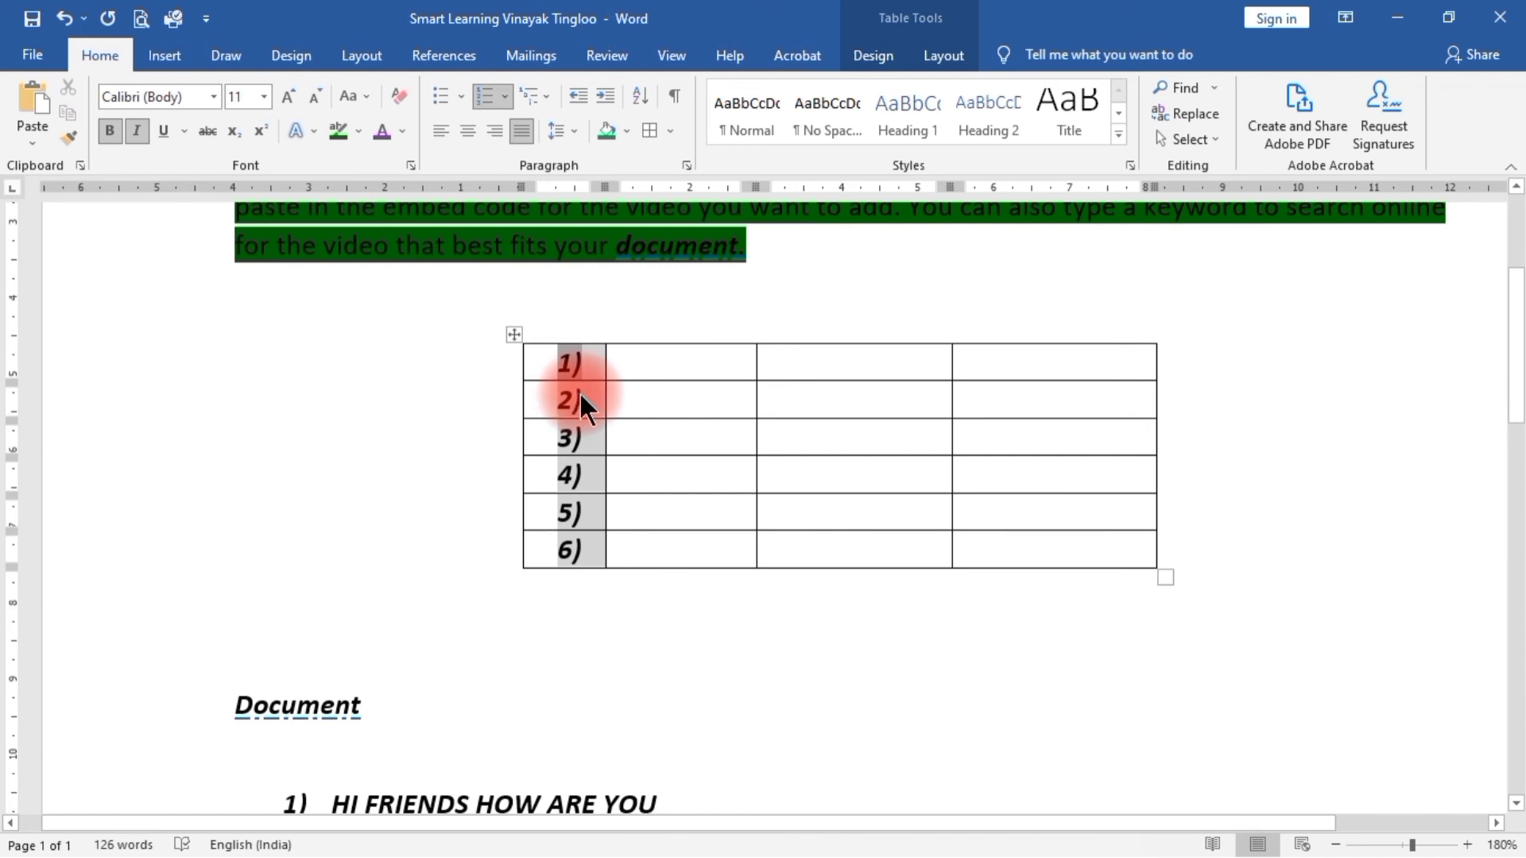
# Step: Fill the table's second column from the first row down with the letters A, B, C, D, E and F
pyautogui.click(697, 437)
pyautogui.click(691, 365)
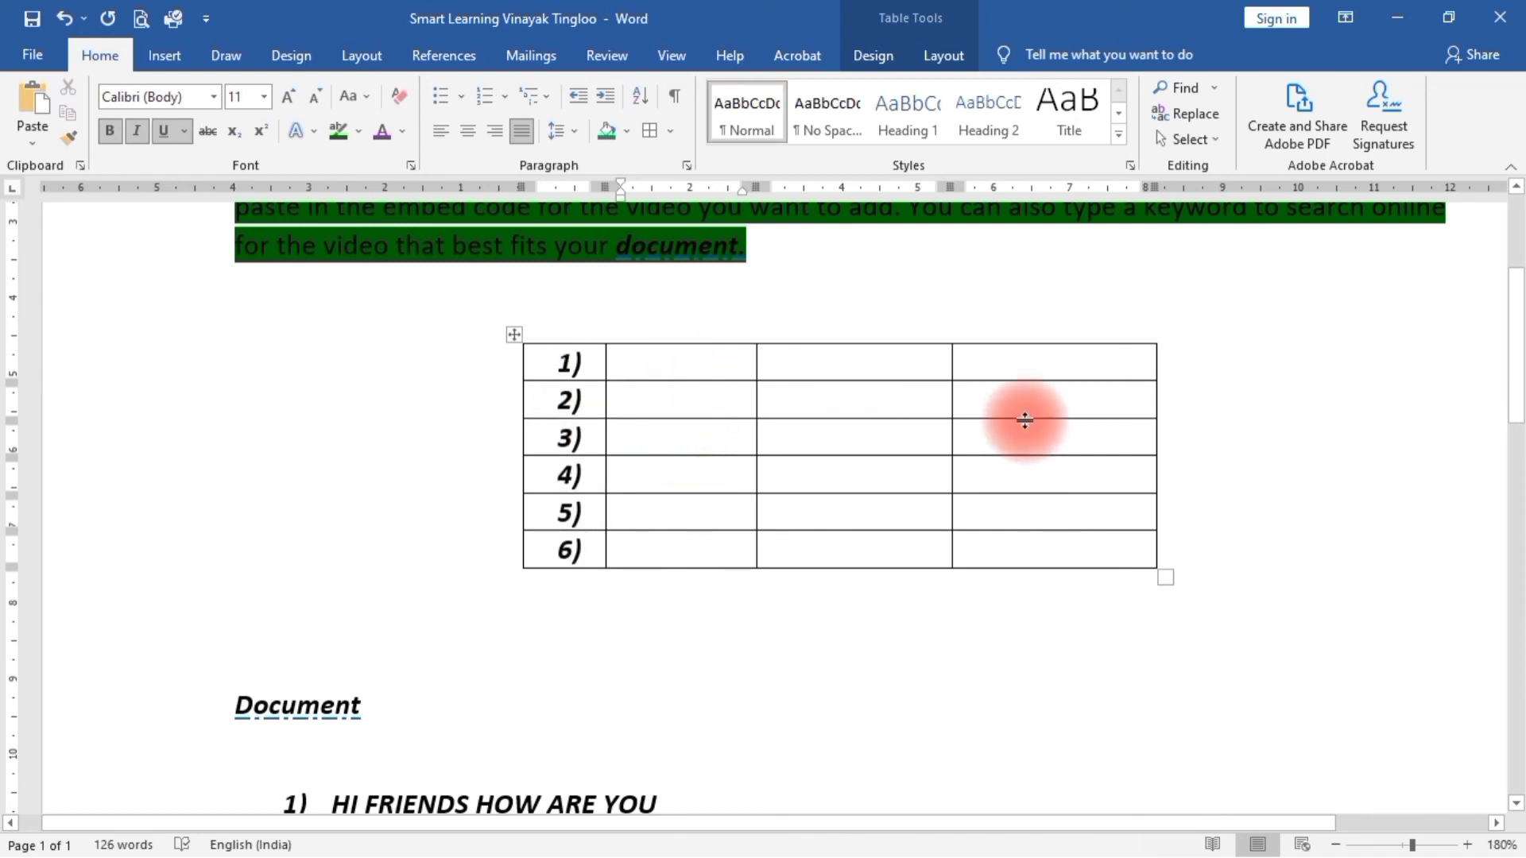
pyautogui.write('A')
pyautogui.press('Down')
pyautogui.write('B')
pyautogui.press('Down')
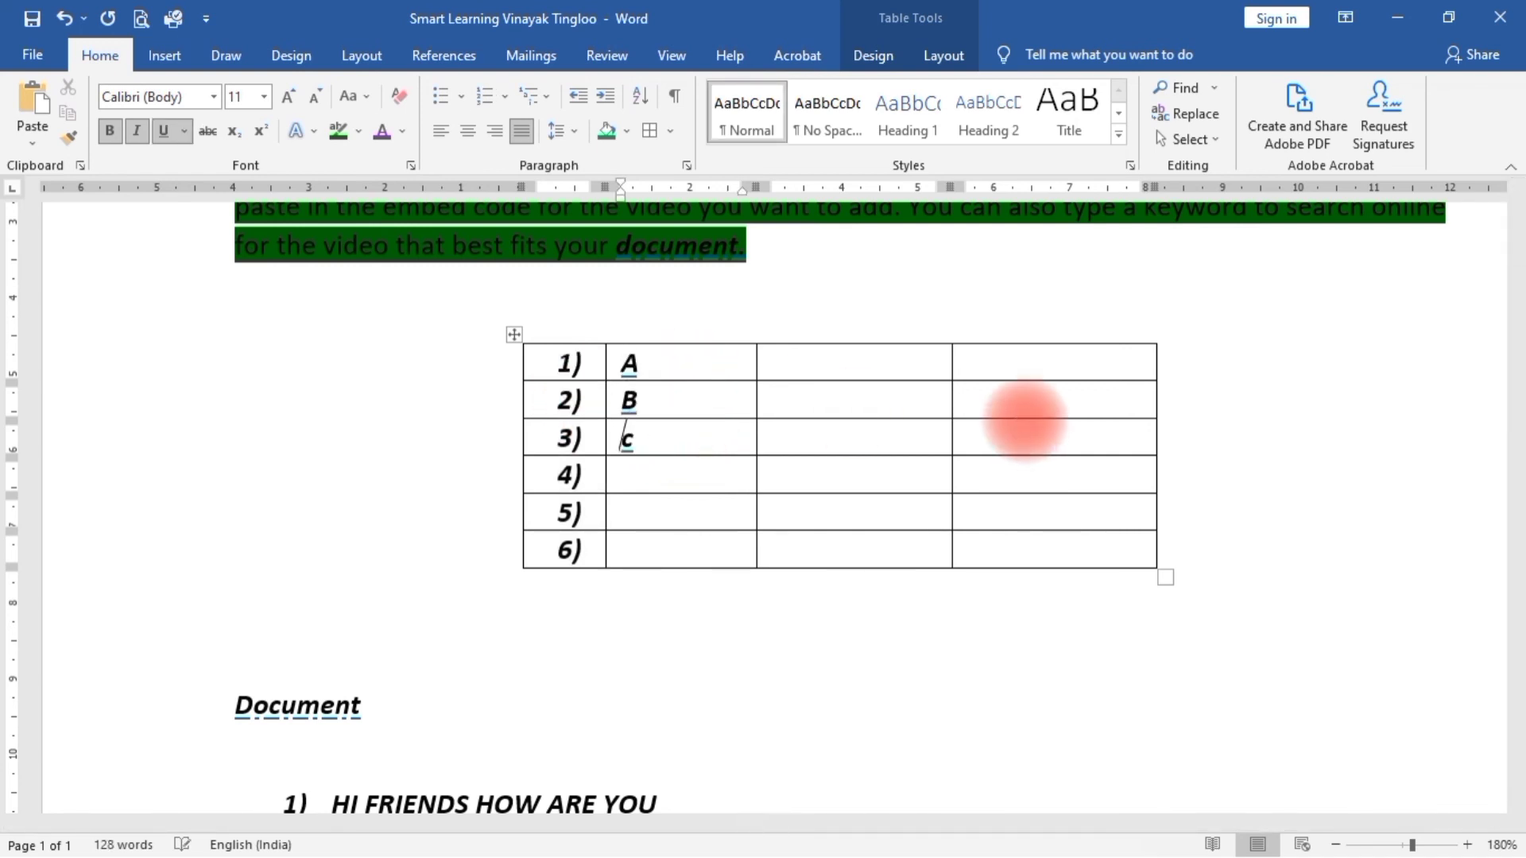
pyautogui.write('C')
pyautogui.press('Down')
pyautogui.write('D')
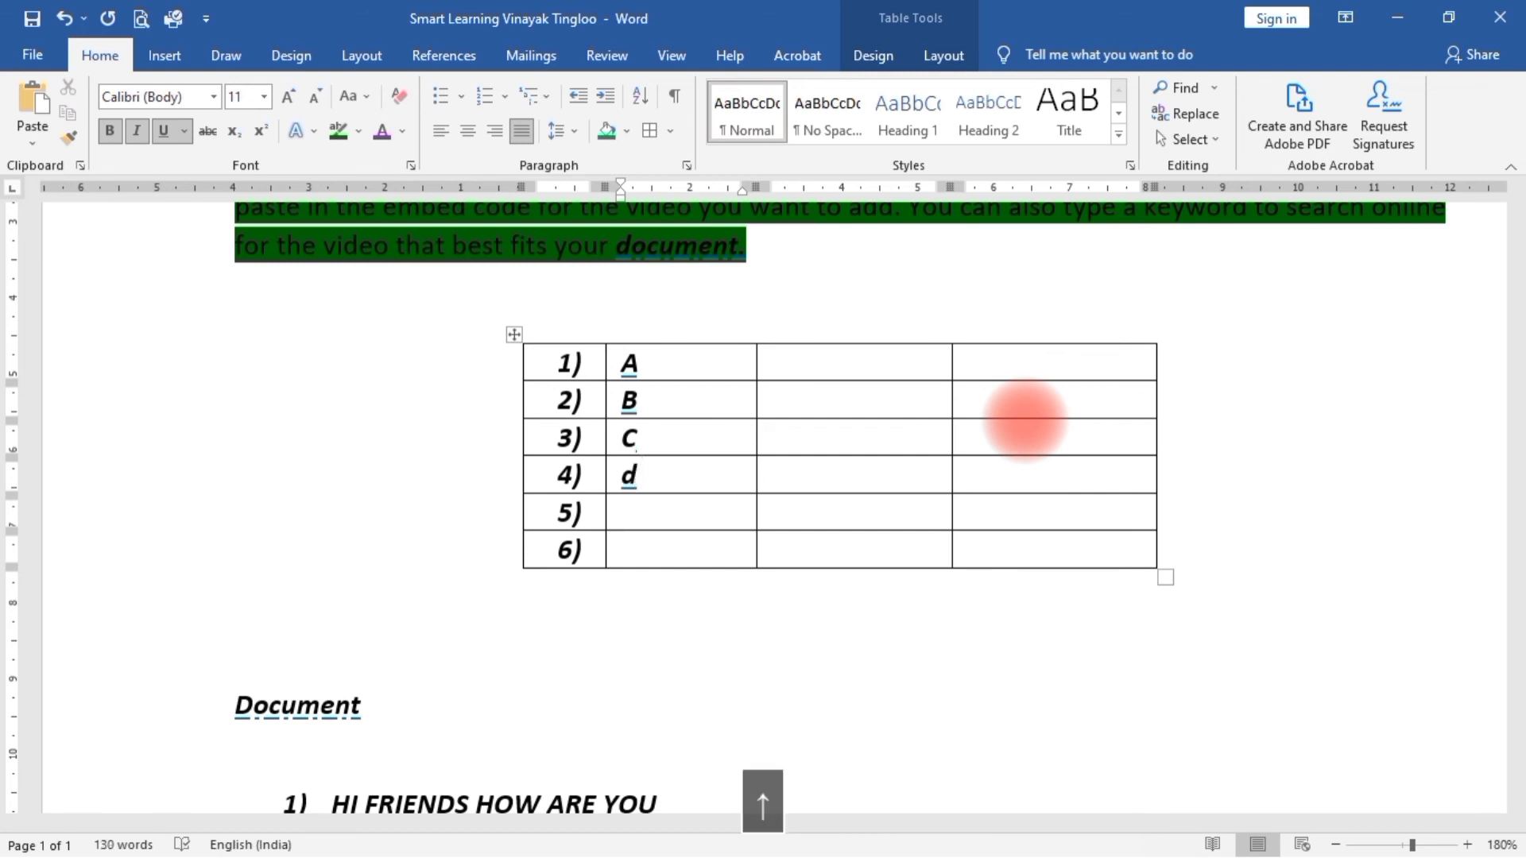
pyautogui.write('E')
pyautogui.press('Down')
pyautogui.write('F')
pyautogui.press('Down')
# Step: Fill the table's third column from the first row down with 05, 06, 09, 01, 08 and 03
pyautogui.click(777, 360)
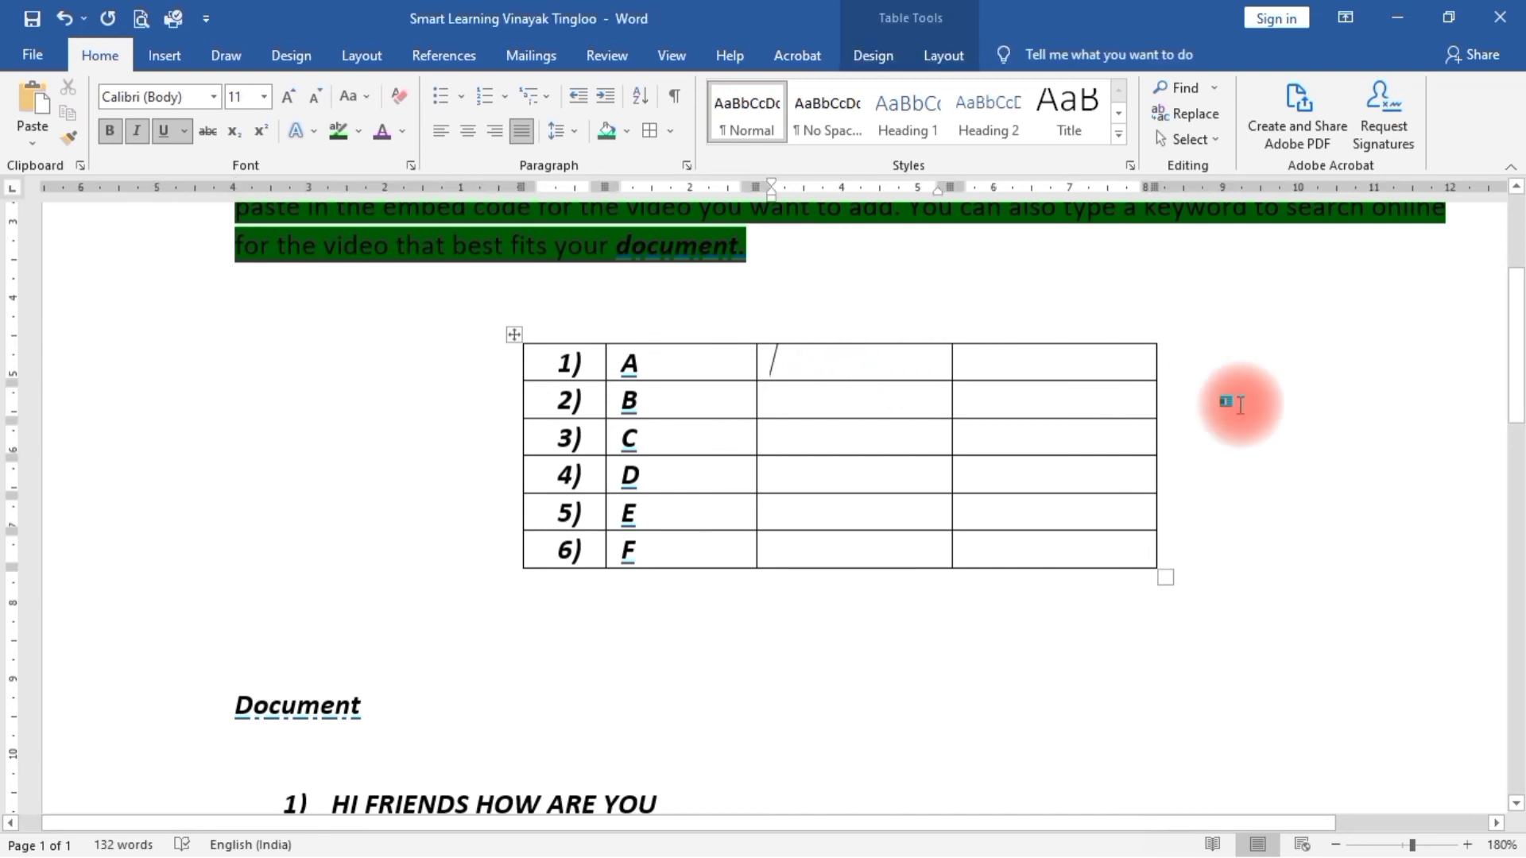
pyautogui.write('05')
pyautogui.press('Down')
pyautogui.write('06')
pyautogui.press('Down')
pyautogui.write('09')
pyautogui.press('Down')
pyautogui.write('01')
pyautogui.press('Down')
pyautogui.write('08')
pyautogui.press('Down')
pyautogui.write('03')
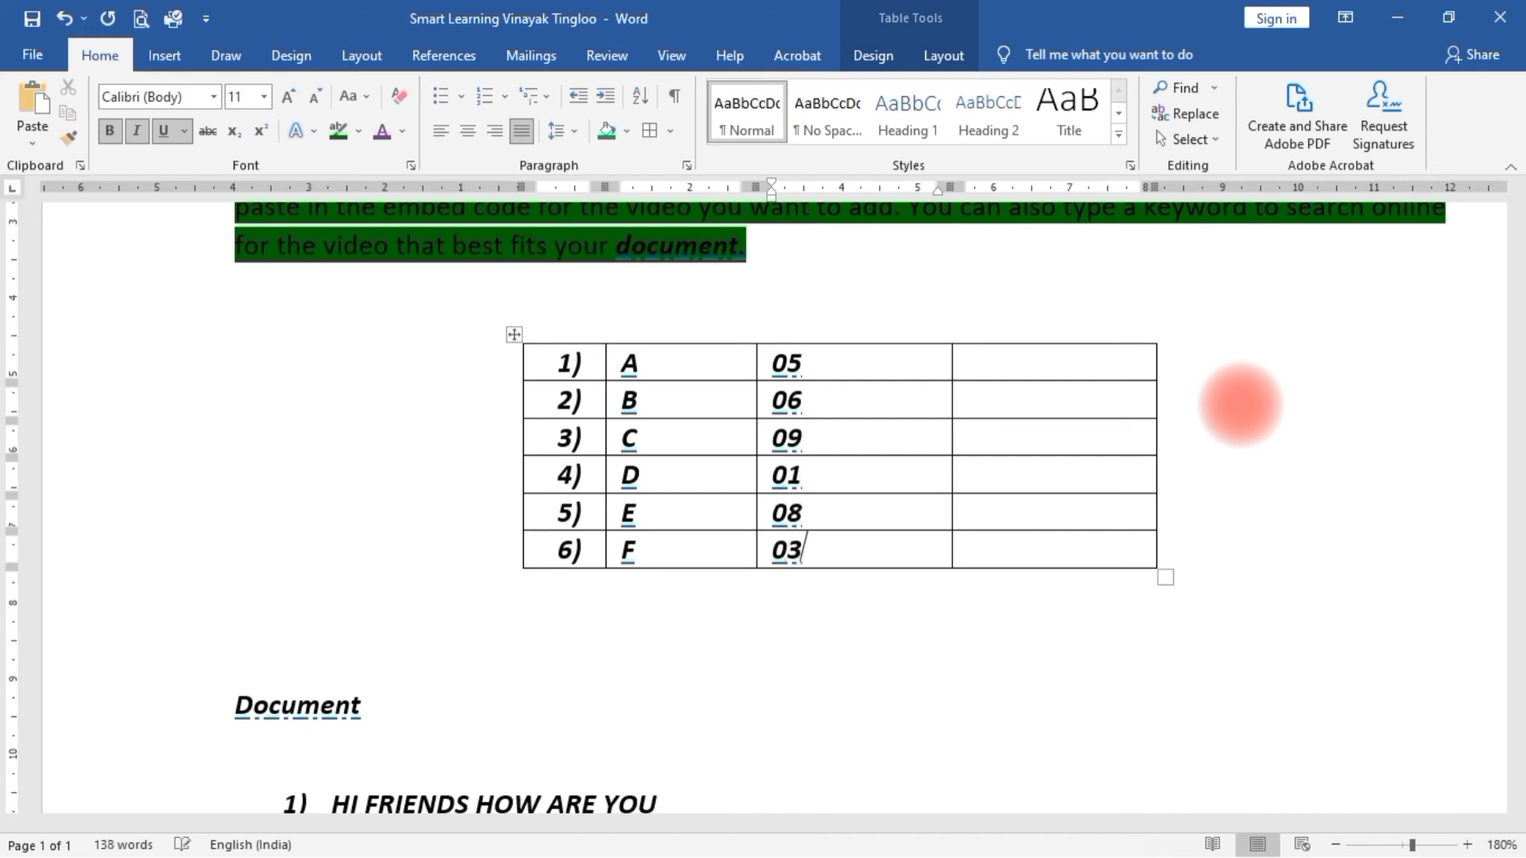
pyautogui.click(857, 583)
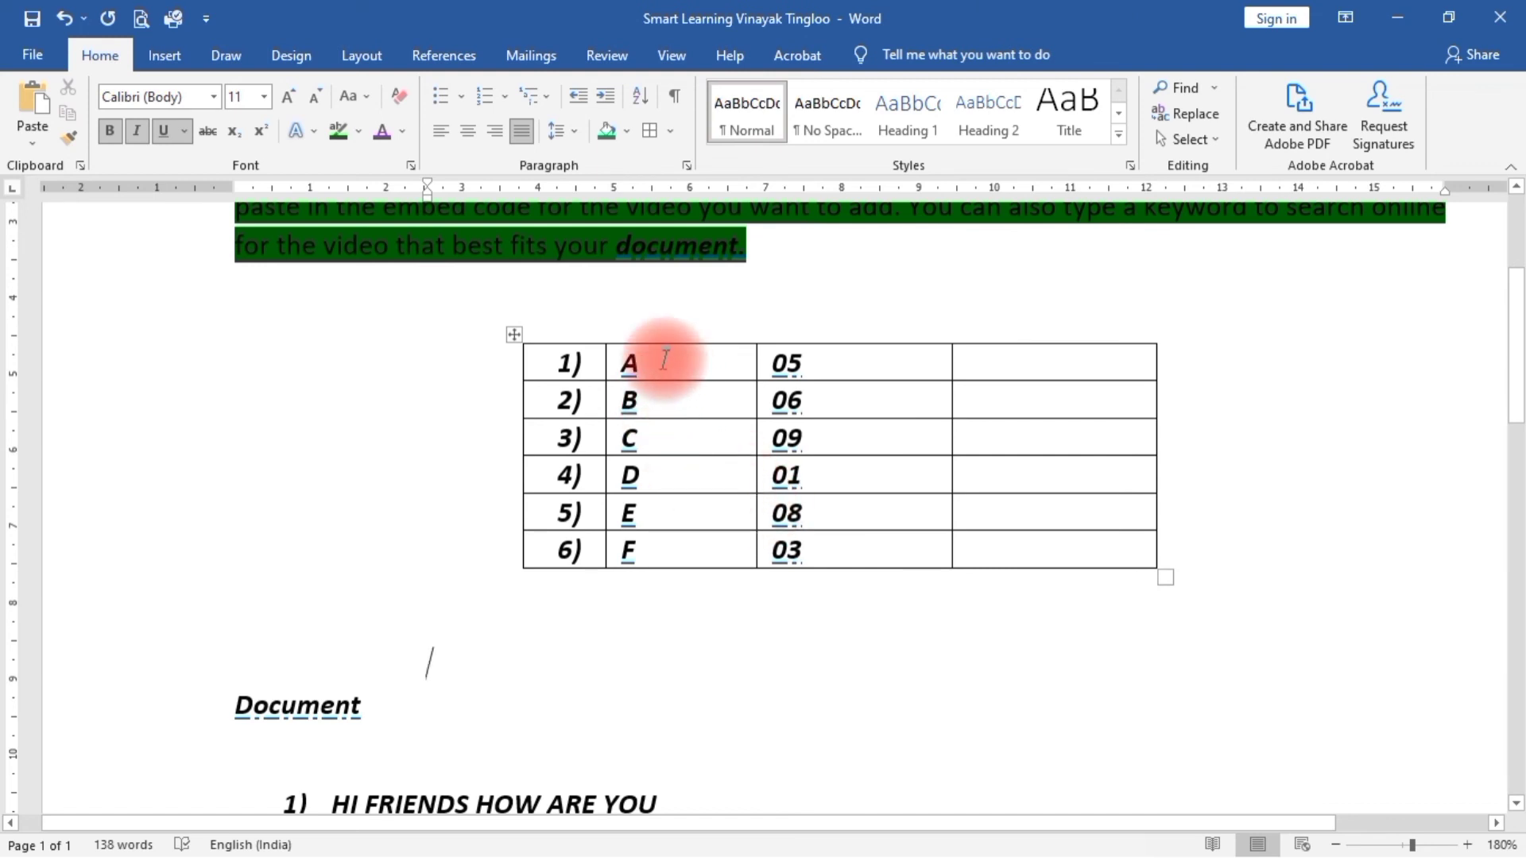
# Step: Sort the table rows by Column 3 as numbers in ascending order, with no header row
pyautogui.click(819, 363)
pyautogui.moveTo(623, 352); pyautogui.dragTo(817, 543)
pyautogui.moveTo(569, 354); pyautogui.dragTo(804, 548)
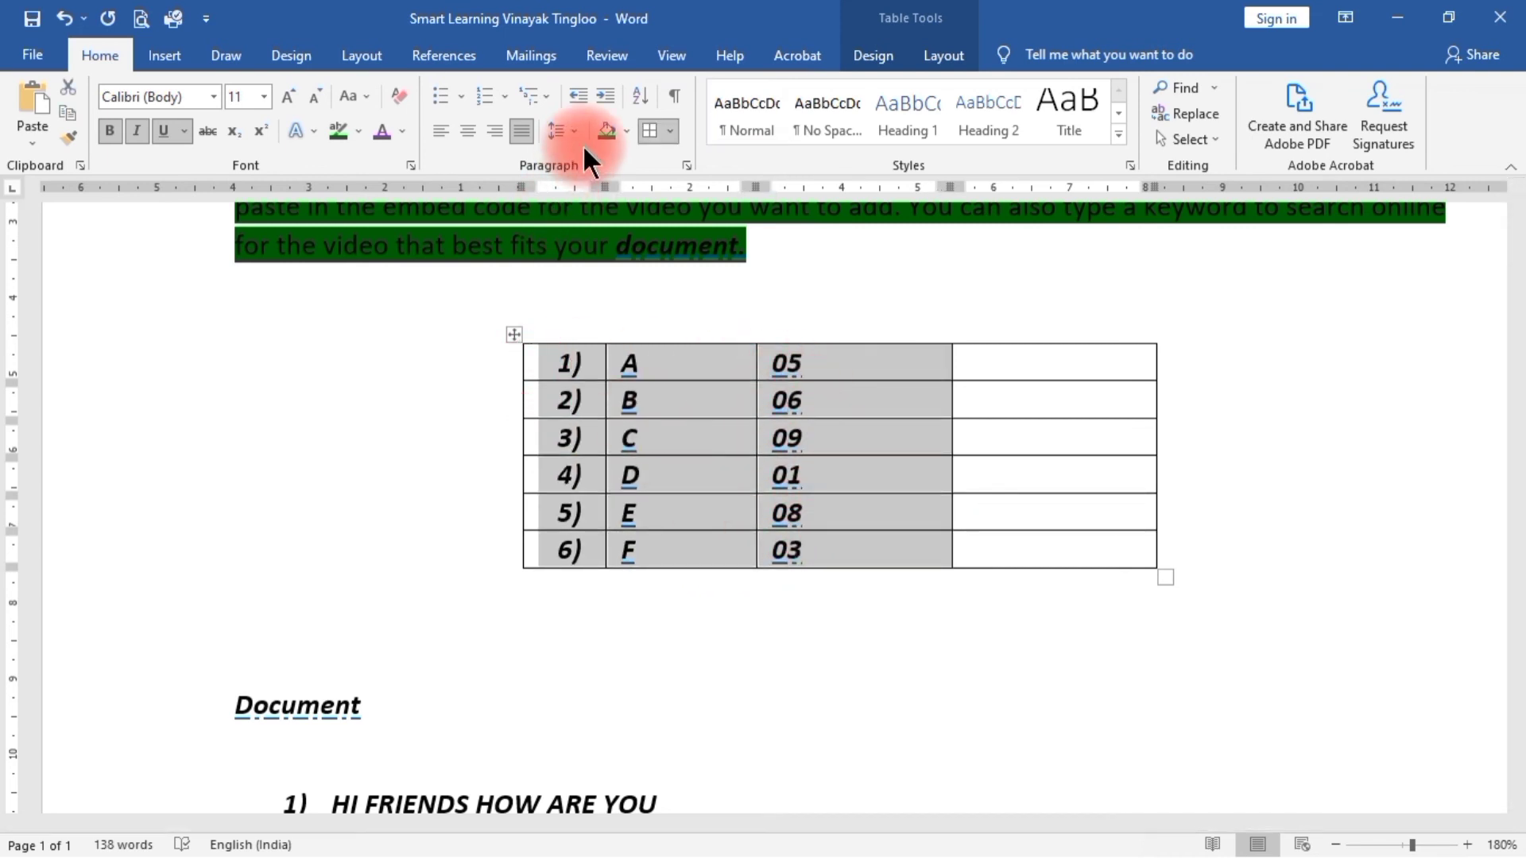
pyautogui.click(640, 96)
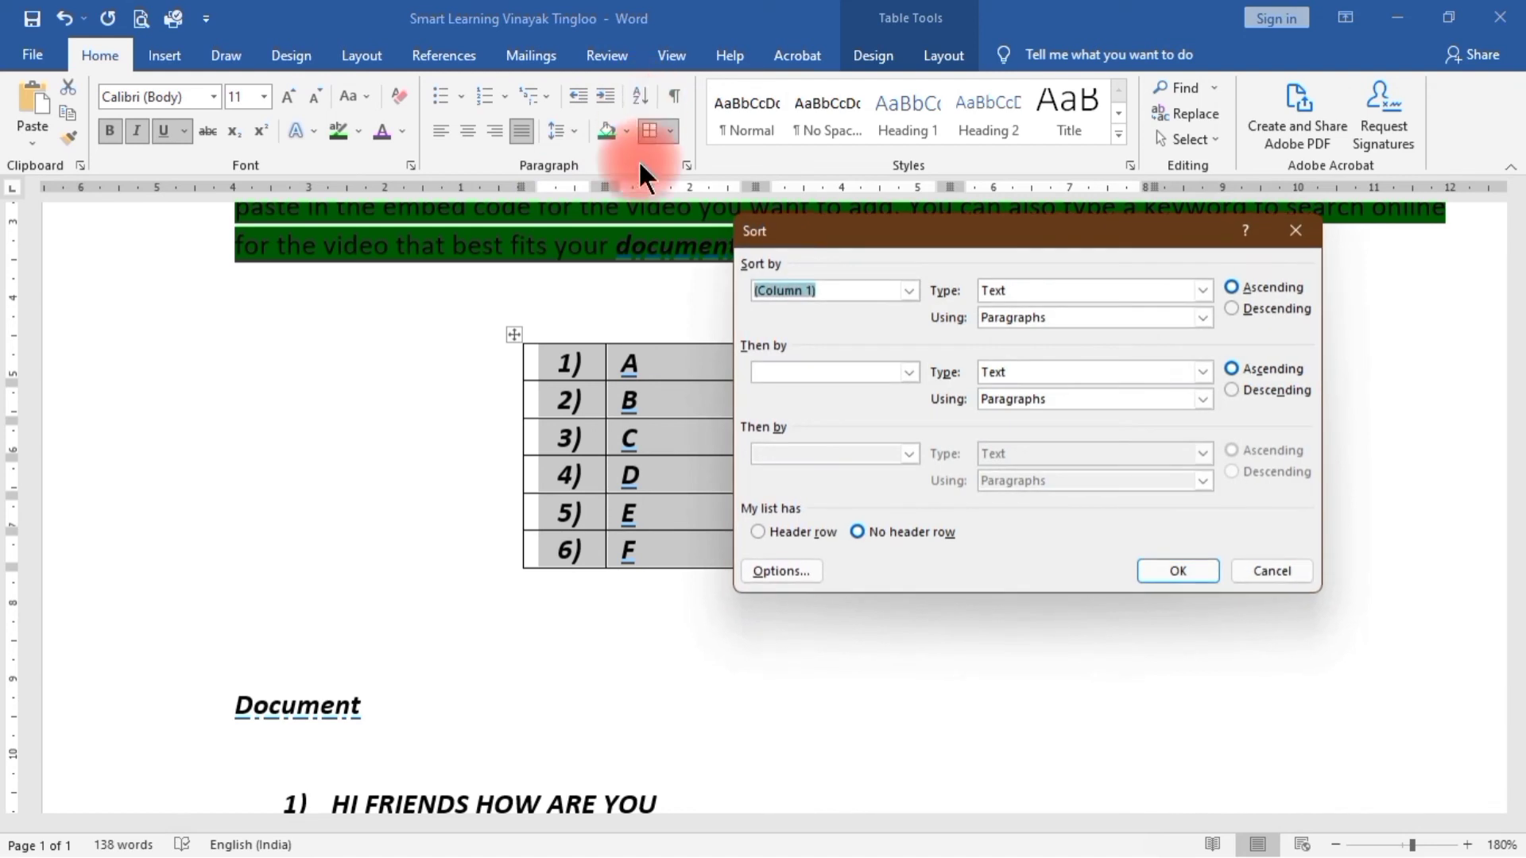
pyautogui.moveTo(868, 227); pyautogui.dragTo(1051, 269)
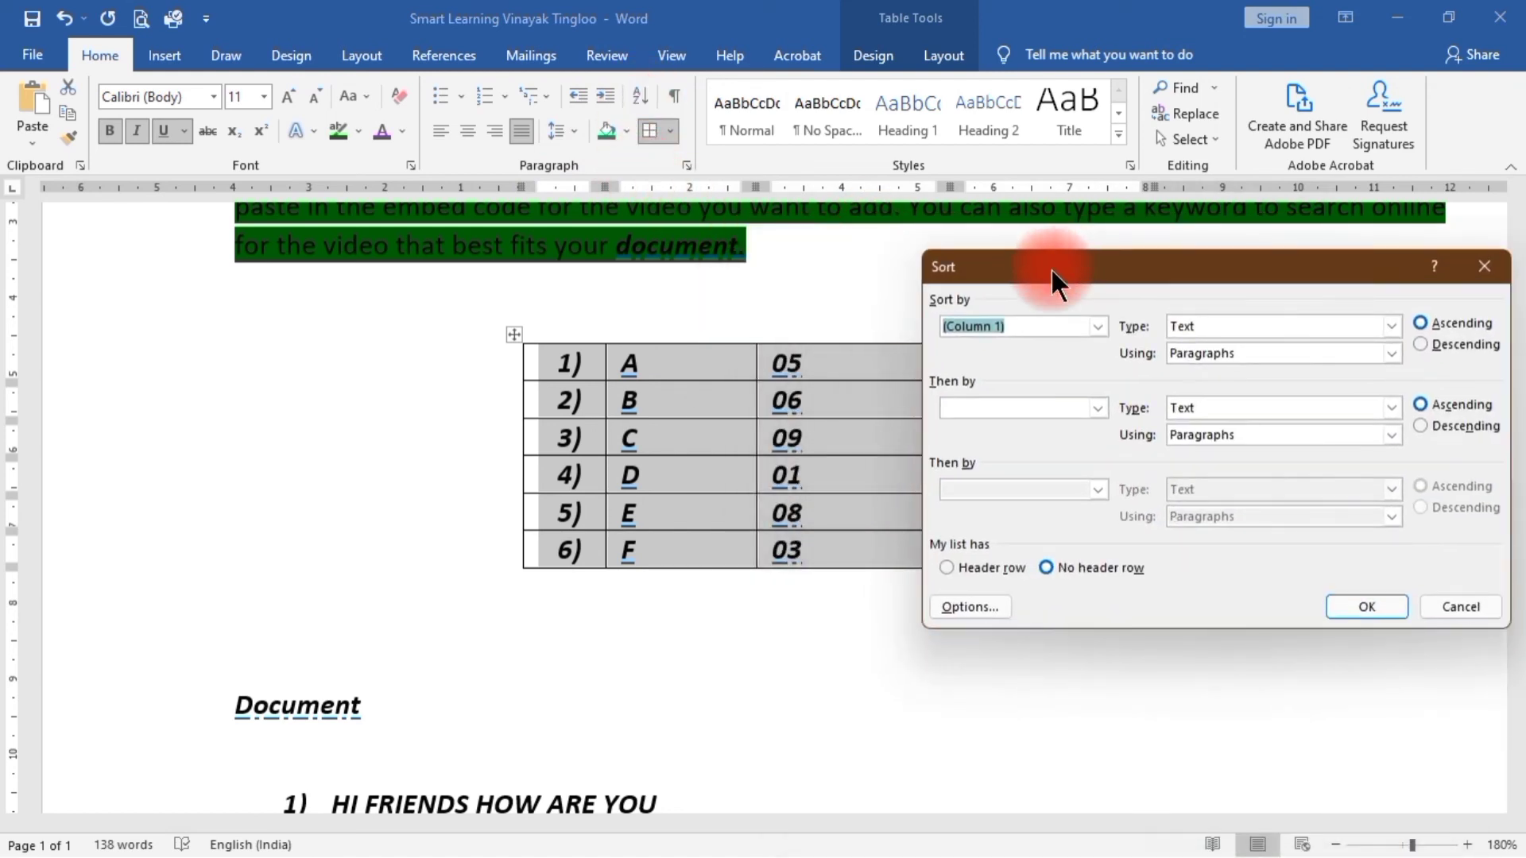
pyautogui.click(1098, 325)
pyautogui.click(1012, 372)
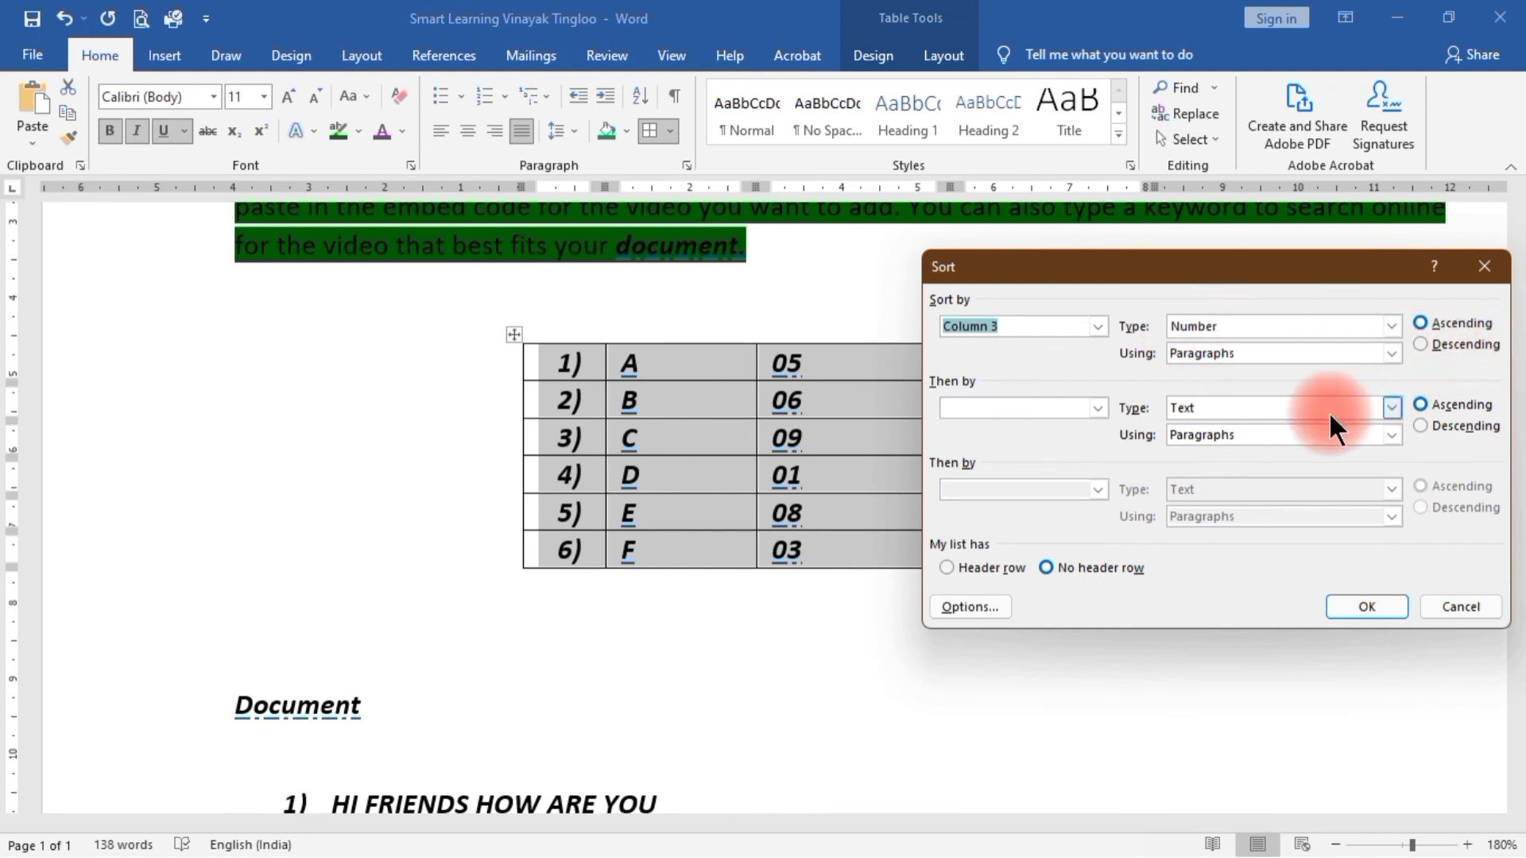
pyautogui.click(1364, 606)
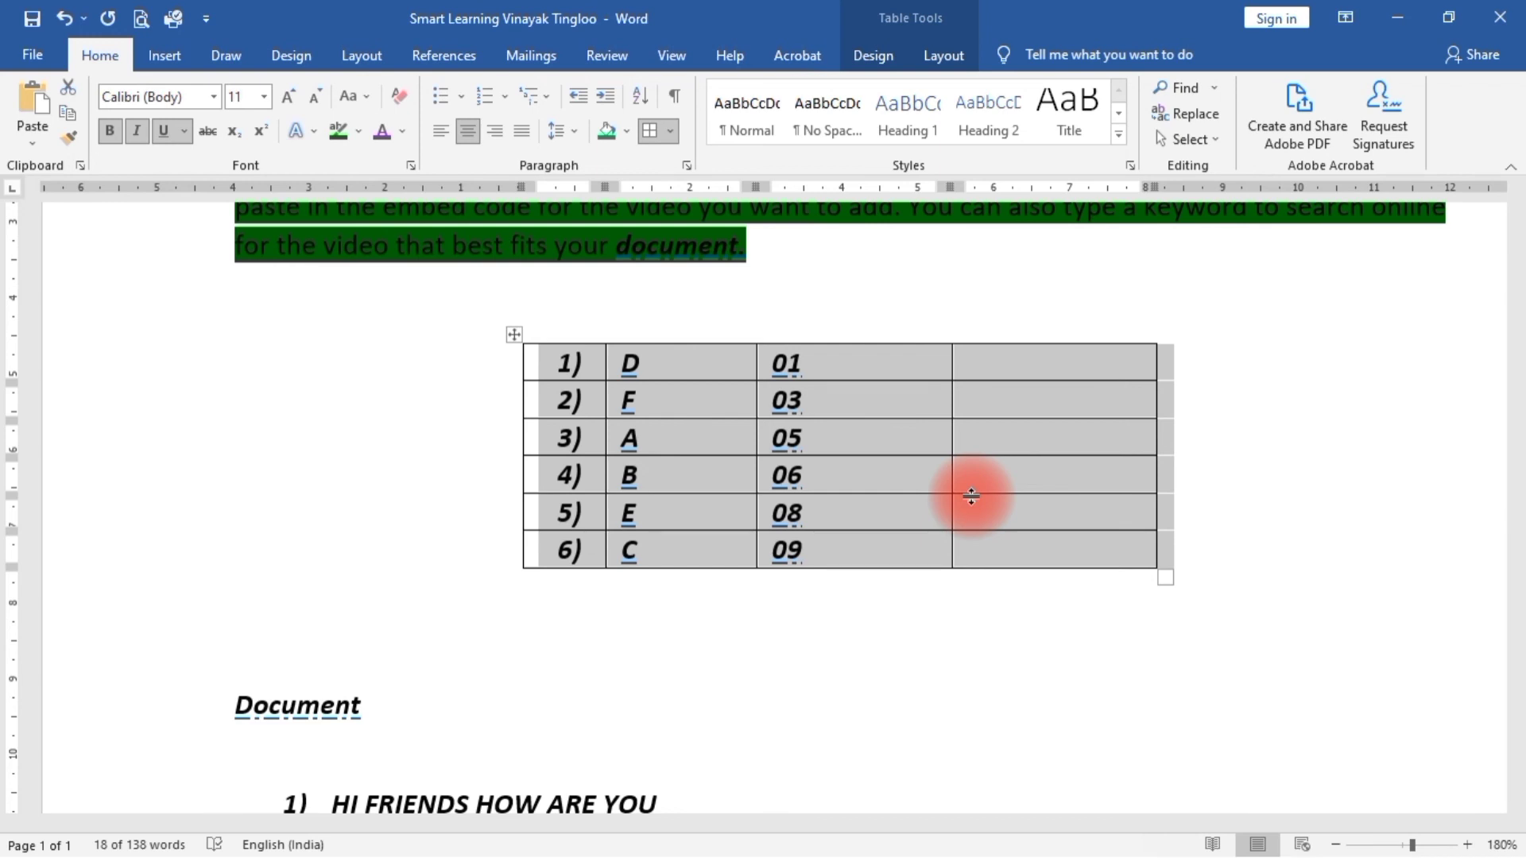
# Step: Preview the Heading 1 style on the word CHANNEL in the numbered list's second item
pyautogui.scroll(3, 971, 496)
pyautogui.click(469, 680)
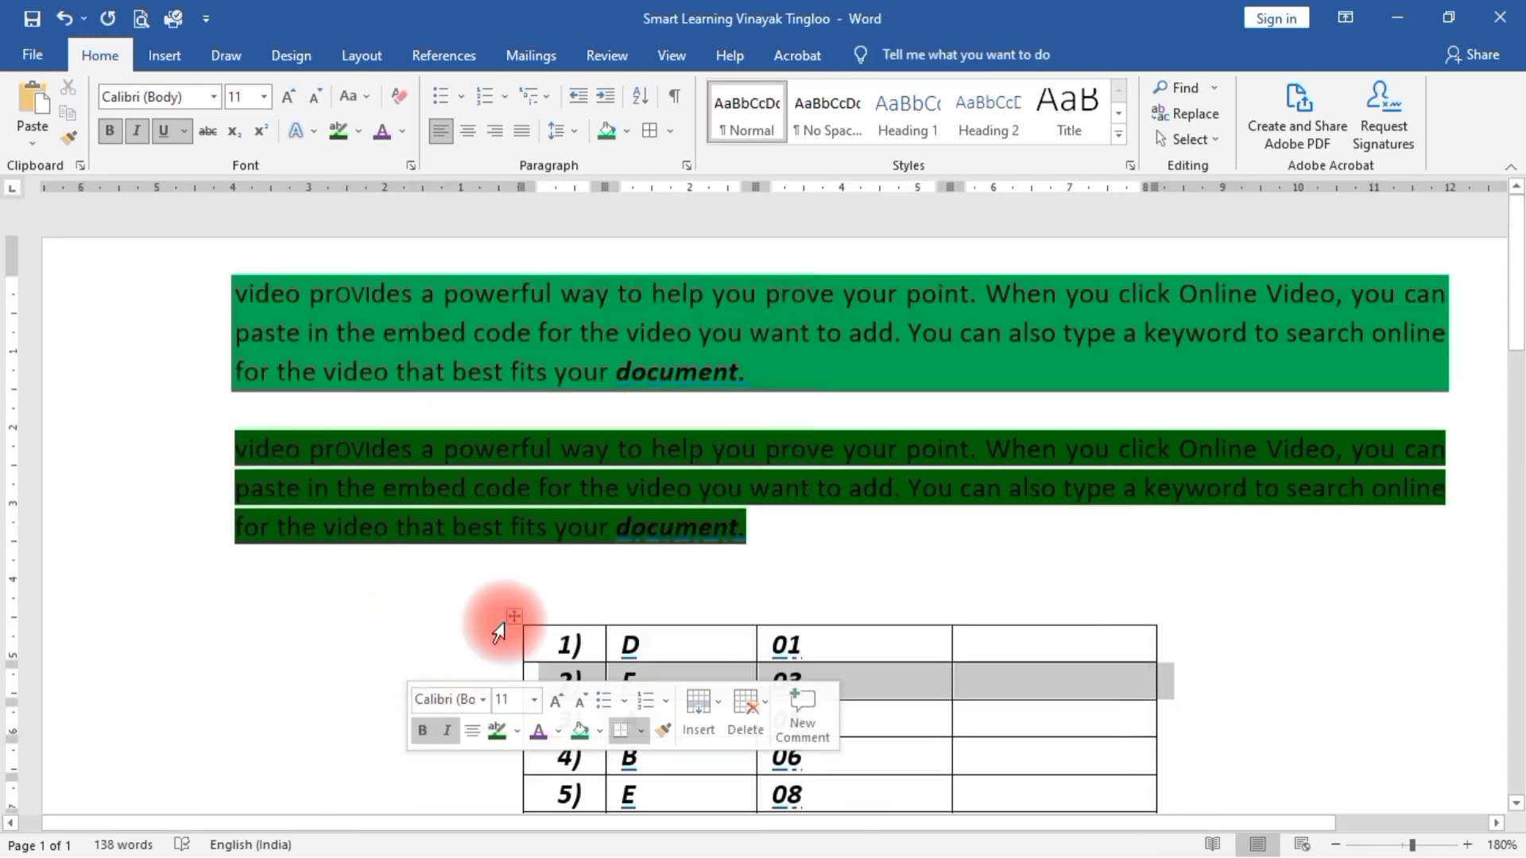
pyautogui.scroll(-8, 752, 657)
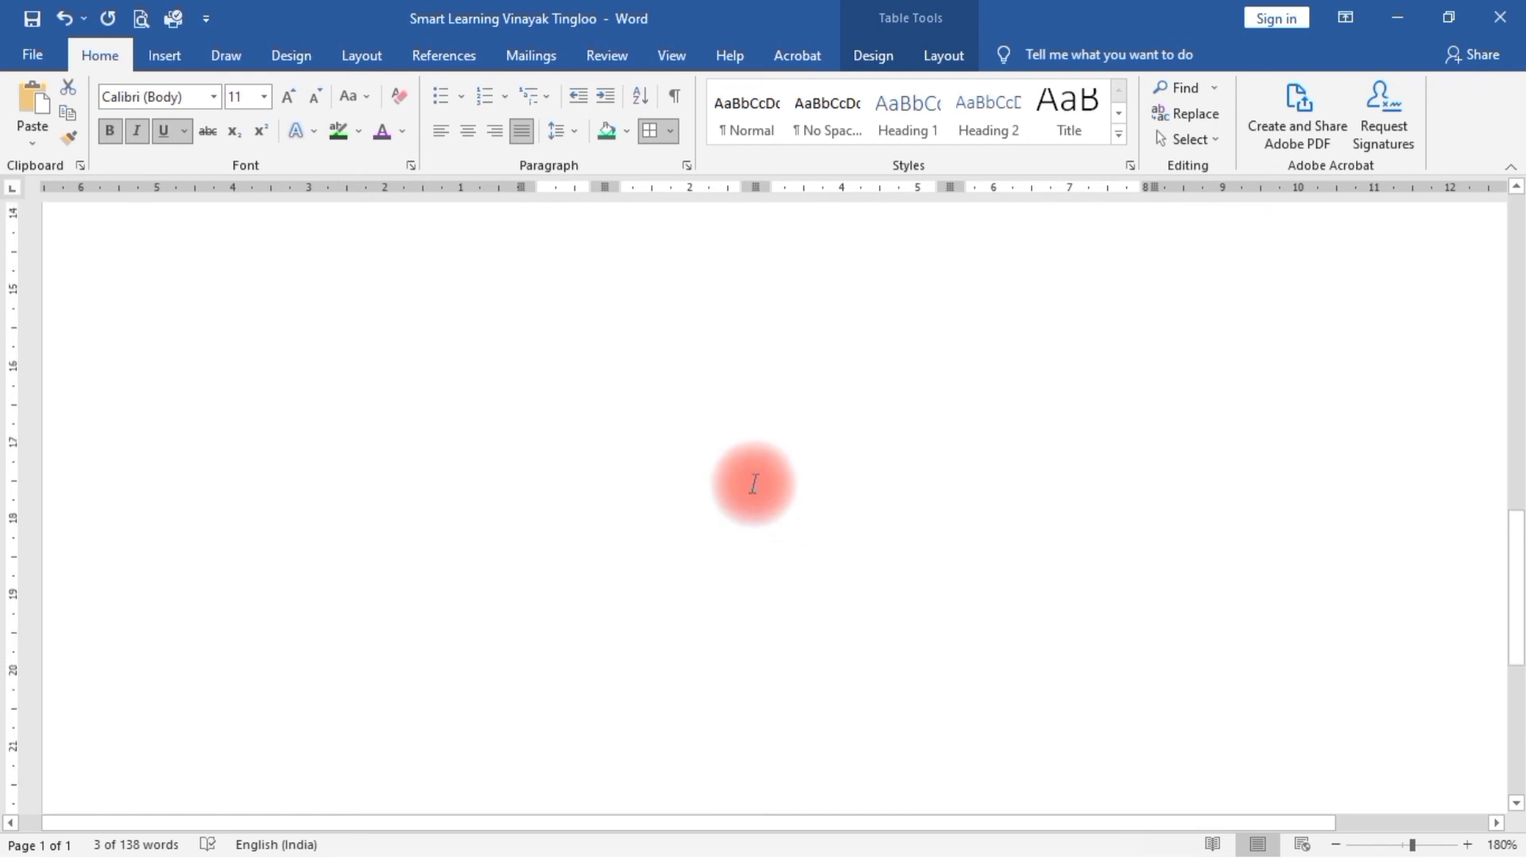
pyautogui.doubleClick(1124, 373)
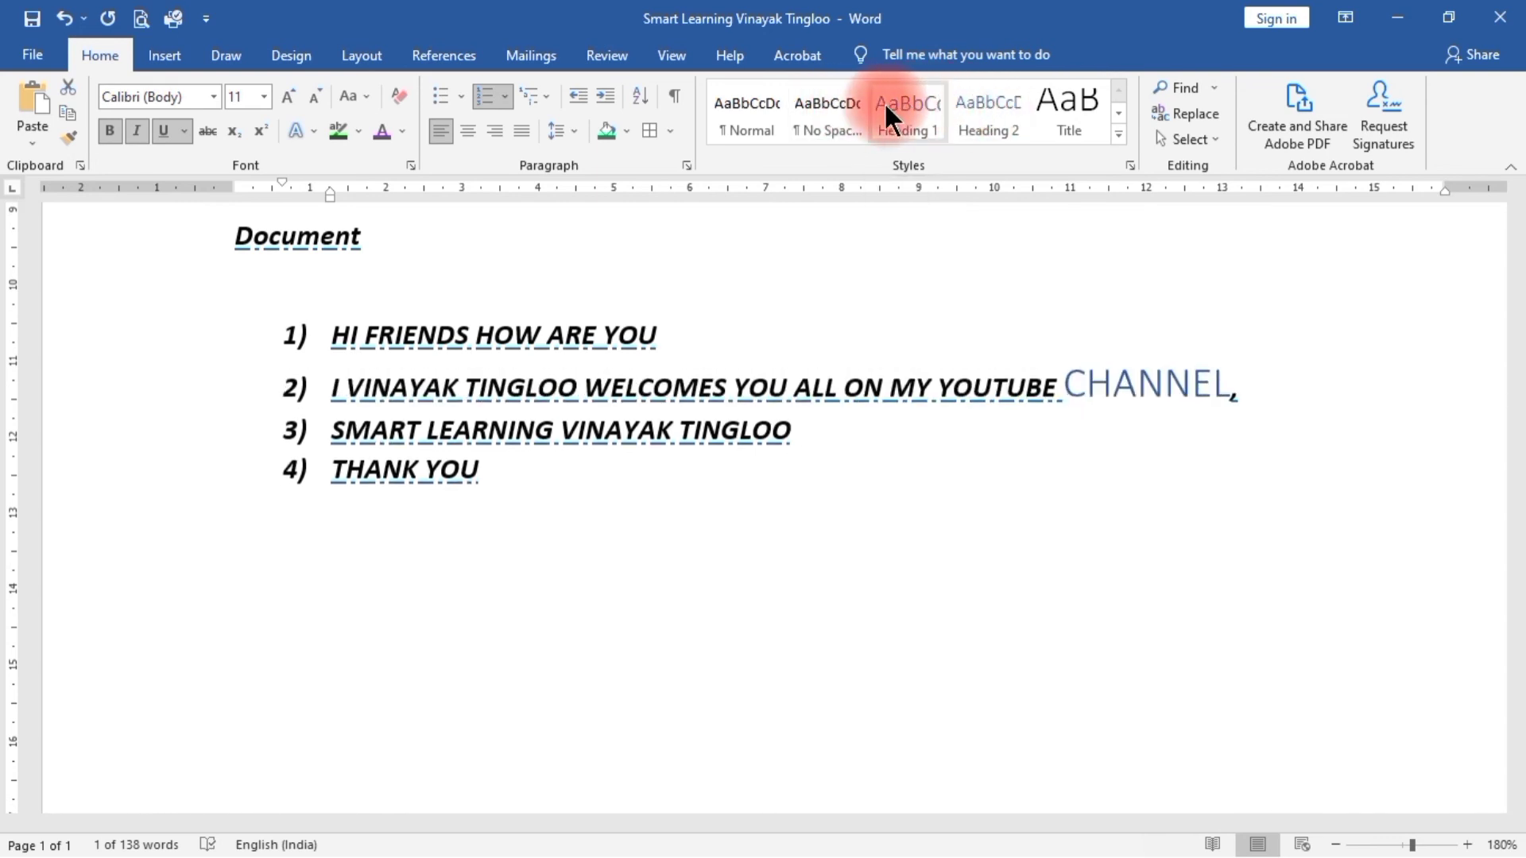
pyautogui.click(821, 527)
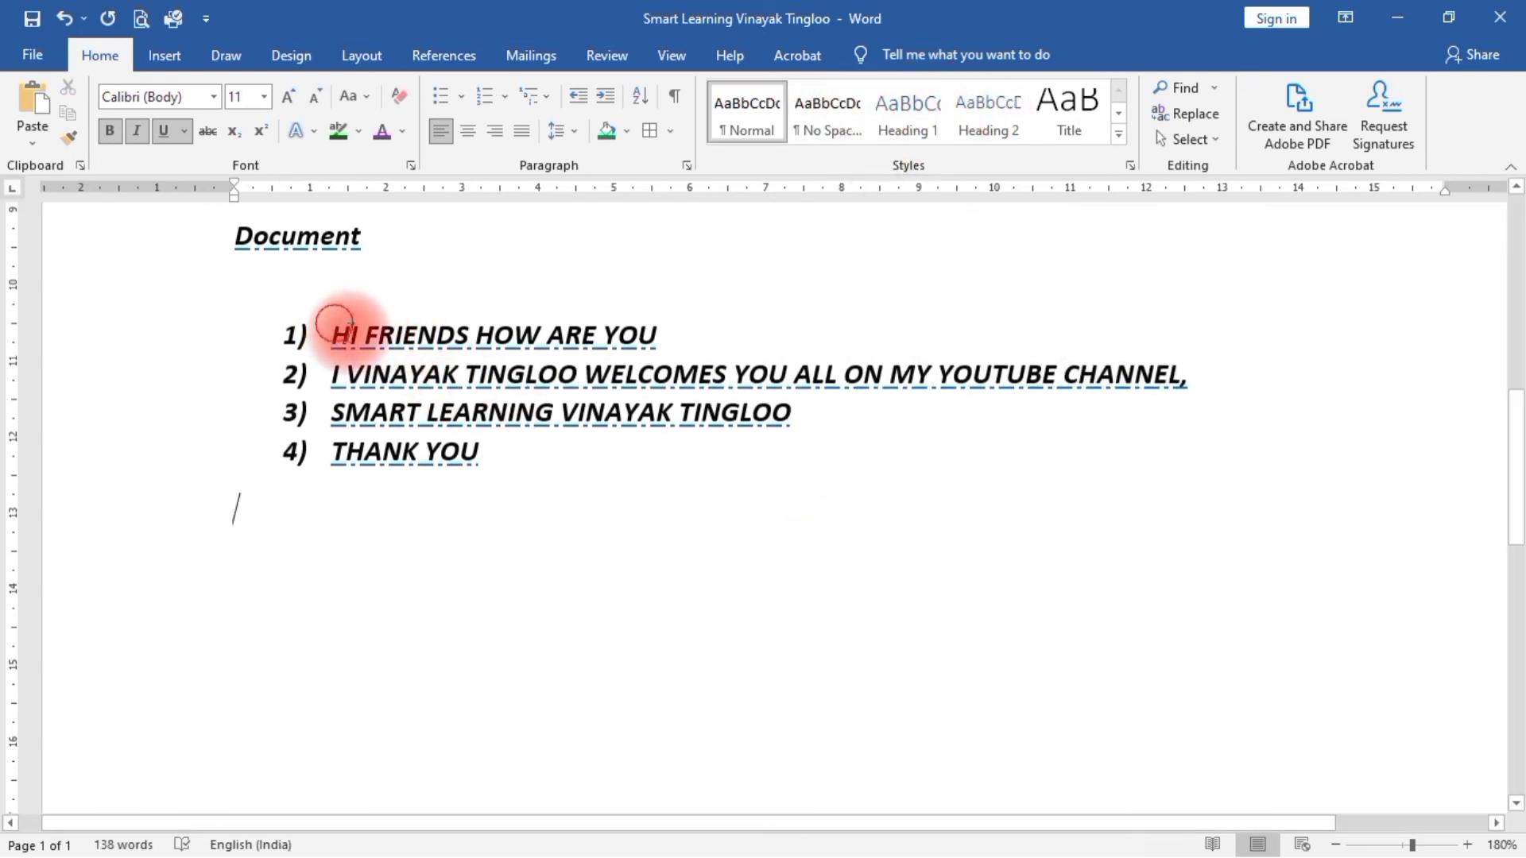
# Step: Try the Normal style on all four items of the numbered list below the Document heading
pyautogui.moveTo(333, 322); pyautogui.dragTo(503, 442)
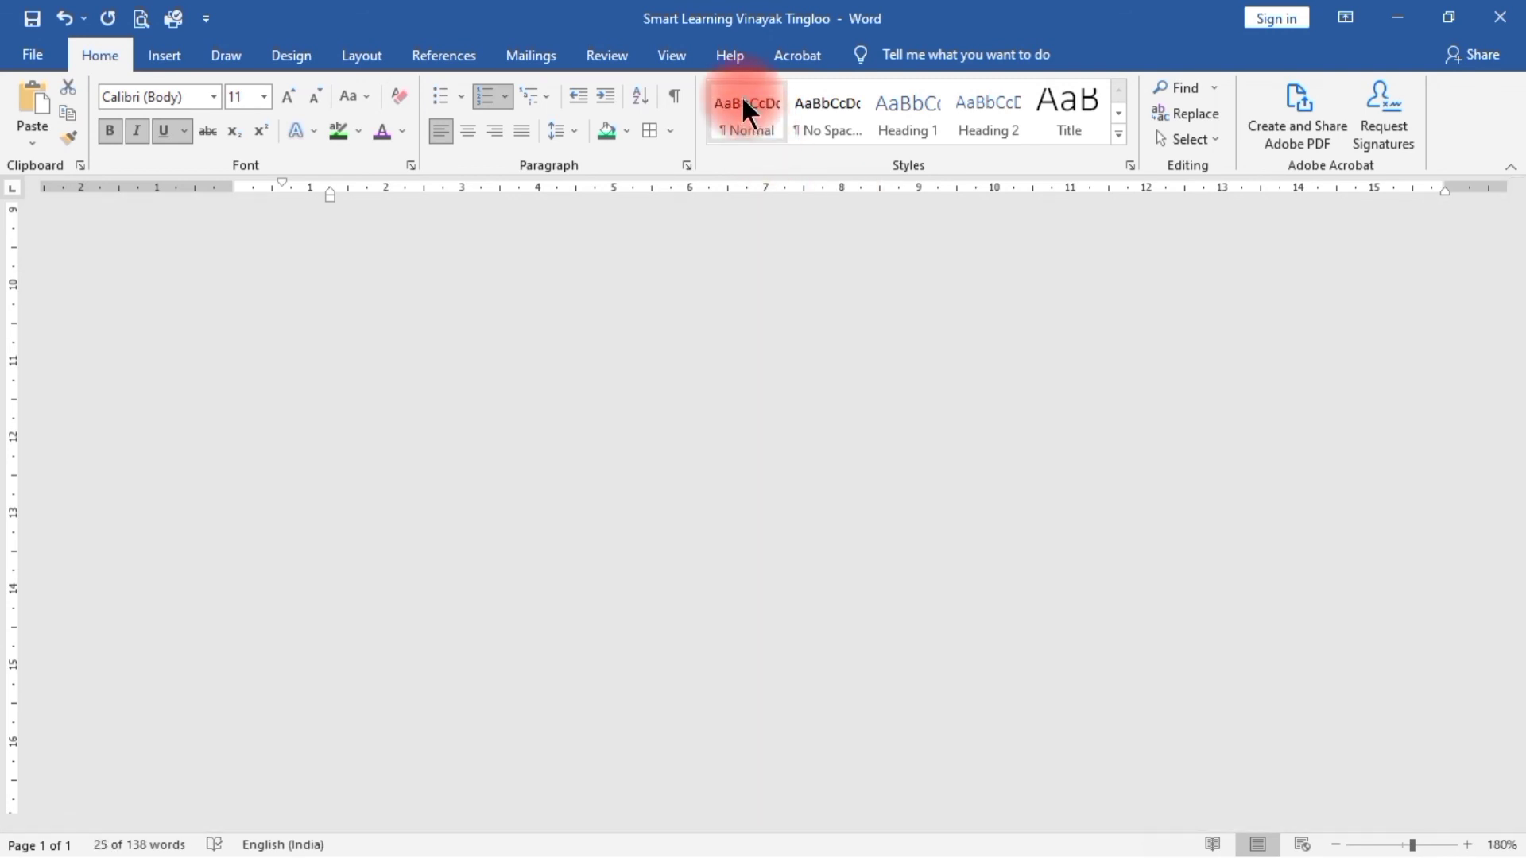
pyautogui.click(743, 111)
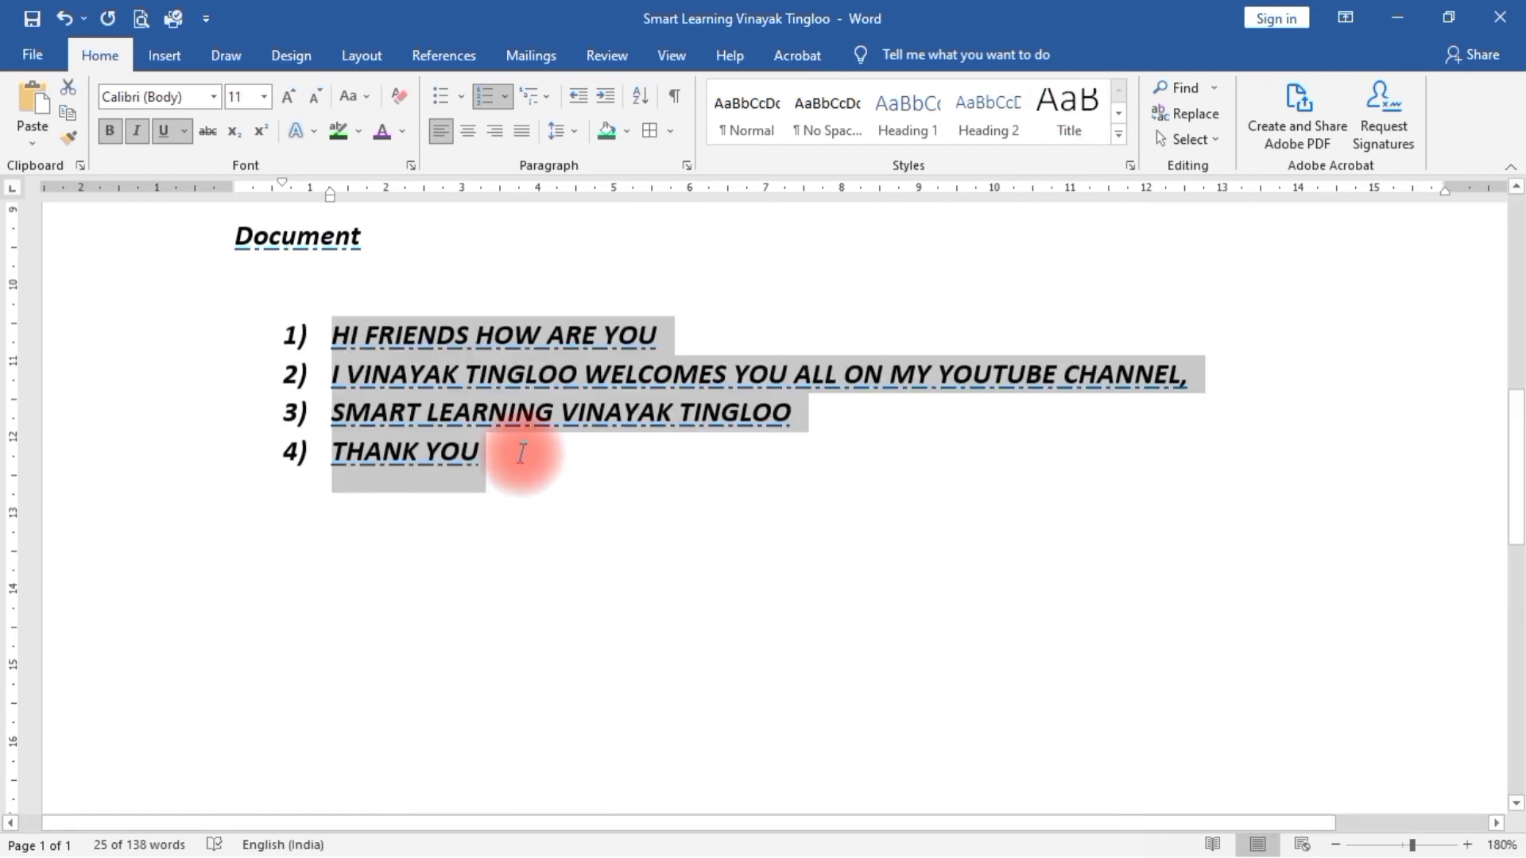
pyautogui.click(938, 509)
# Step: Open the document search in the Navigation pane, look over the whole document, and close the pane
pyautogui.scroll(6, 978, 392)
pyautogui.click(1214, 85)
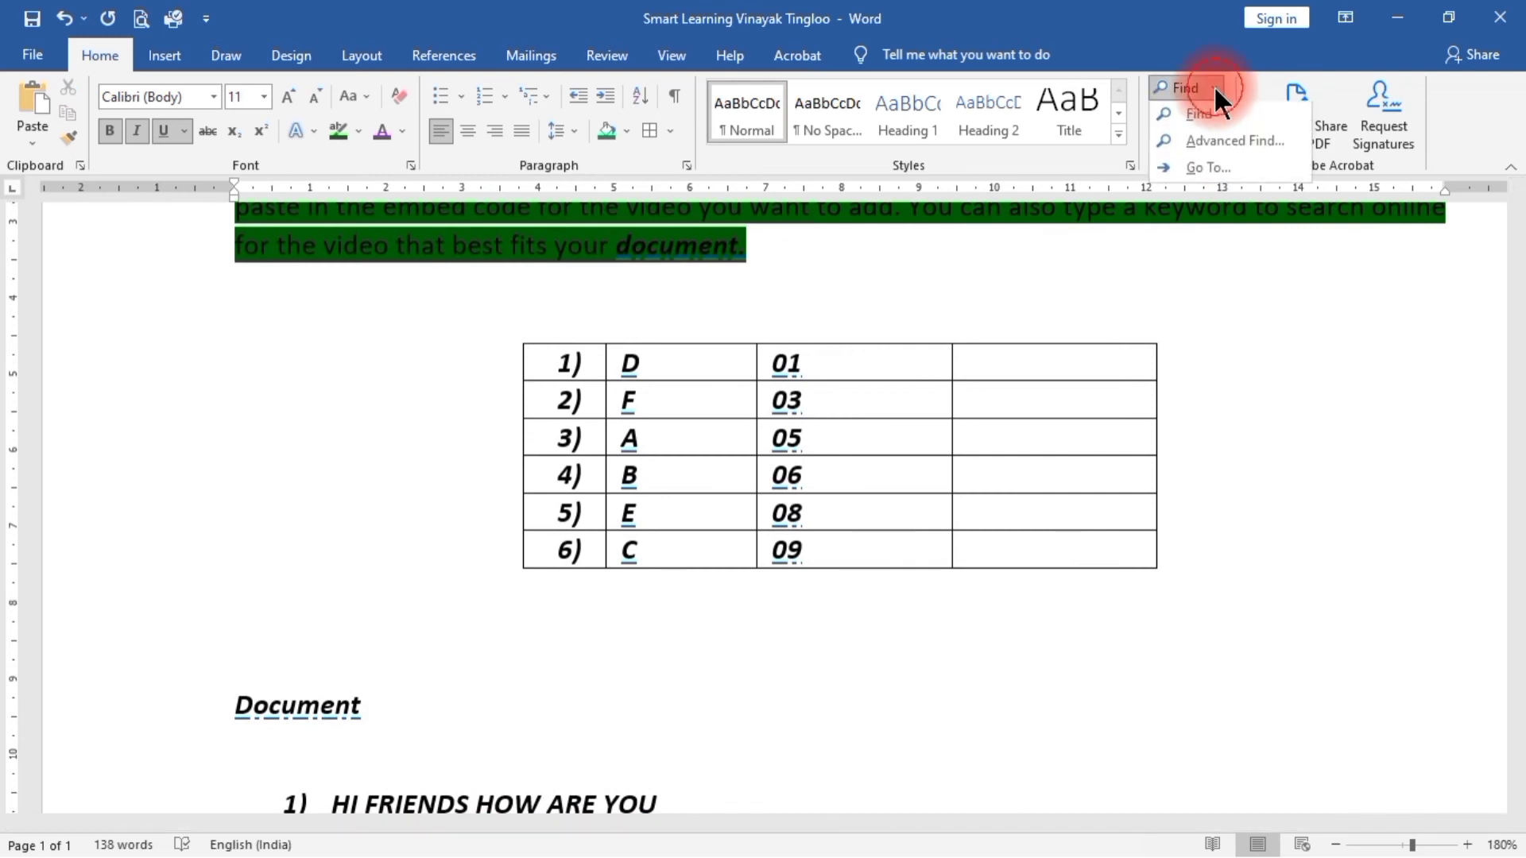
pyautogui.click(1208, 113)
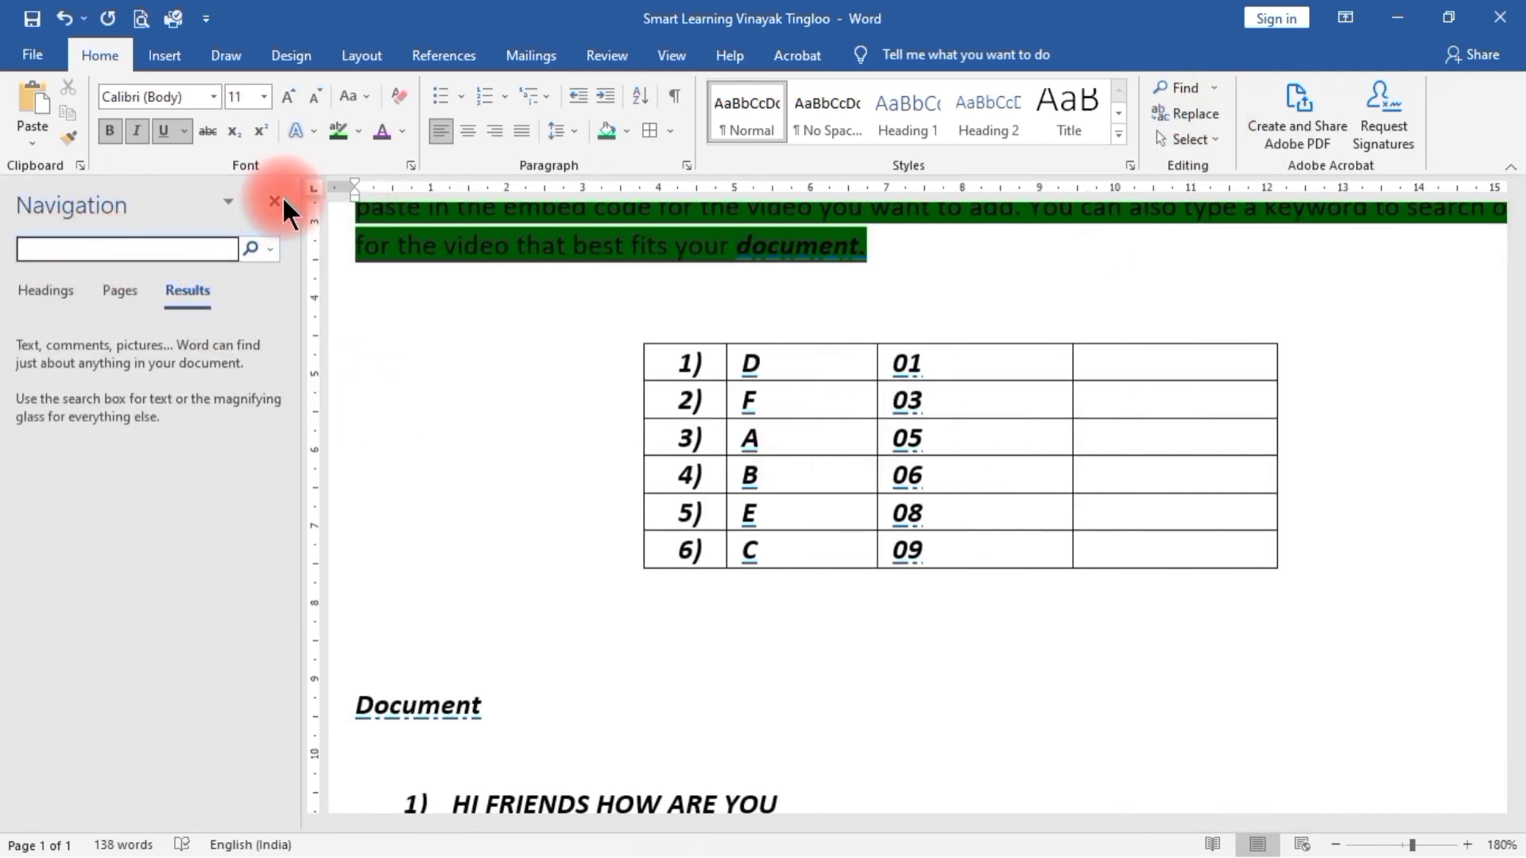
pyautogui.scroll(5, 627, 517)
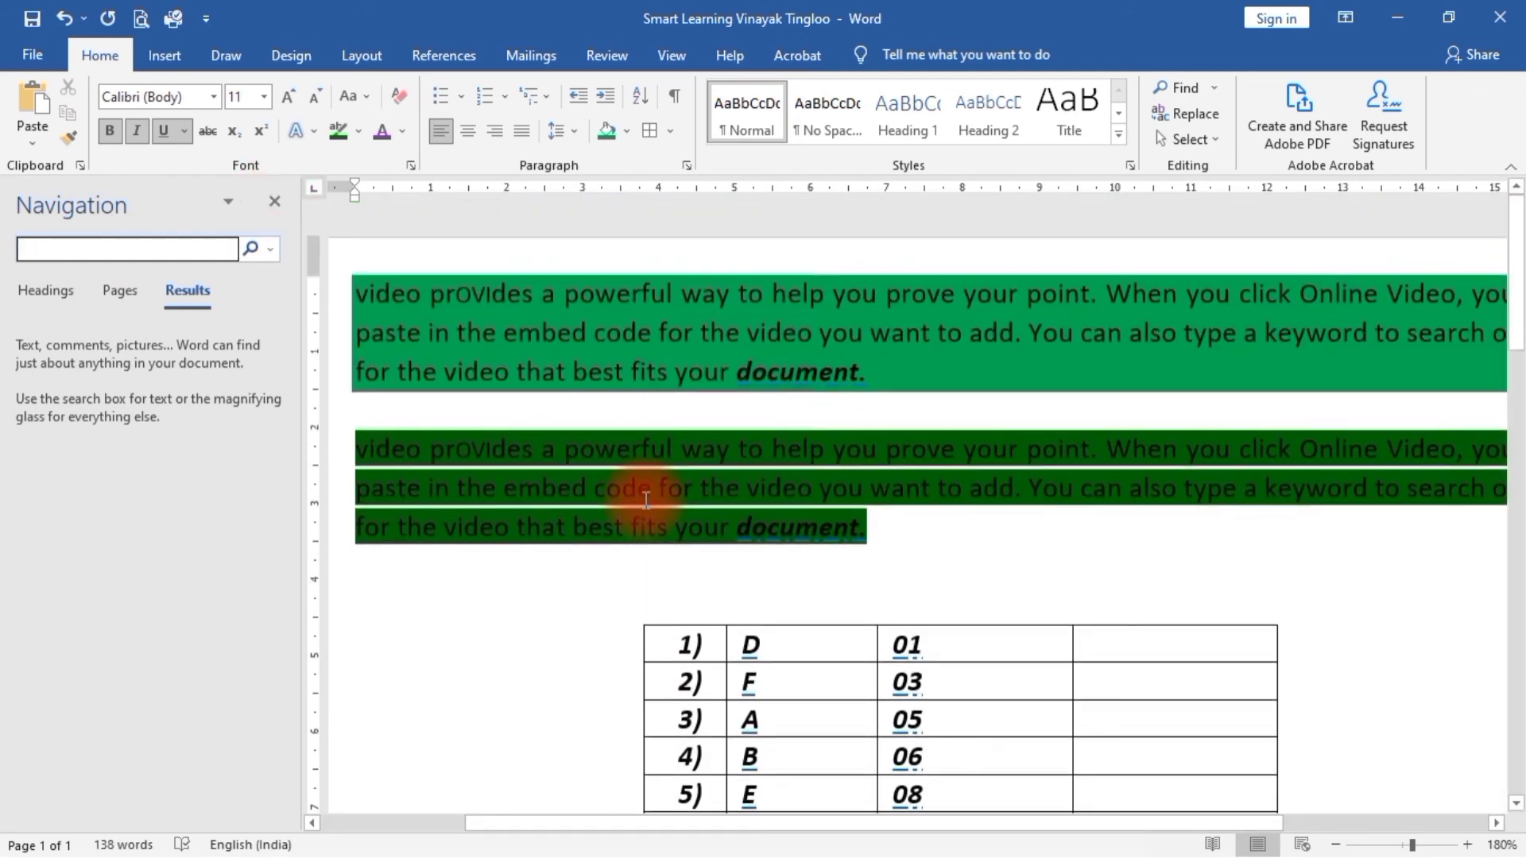
pyautogui.scroll(-15, 892, 445)
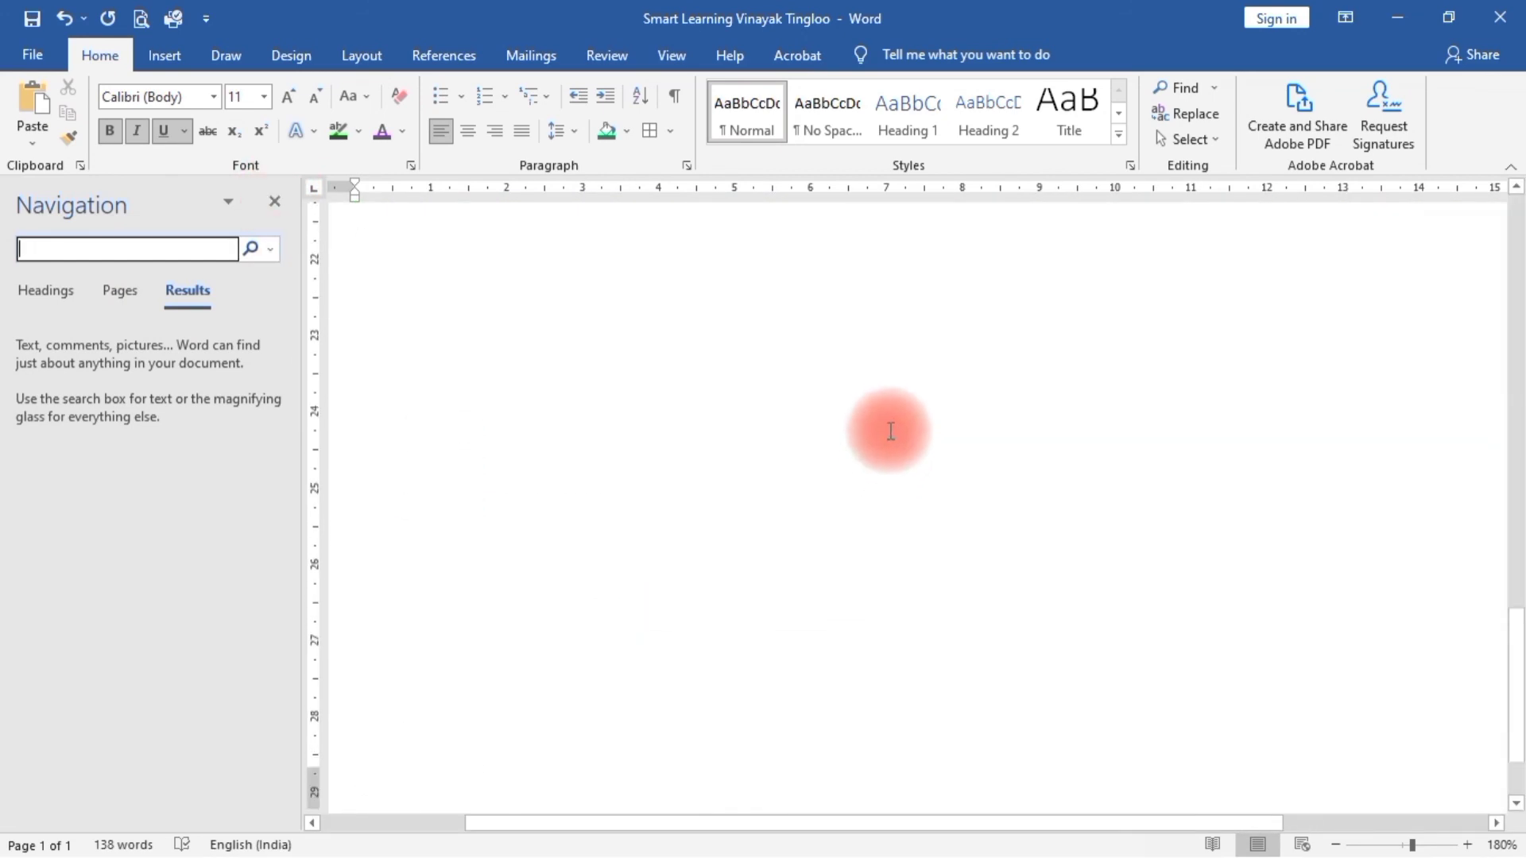
pyautogui.scroll(15, 892, 424)
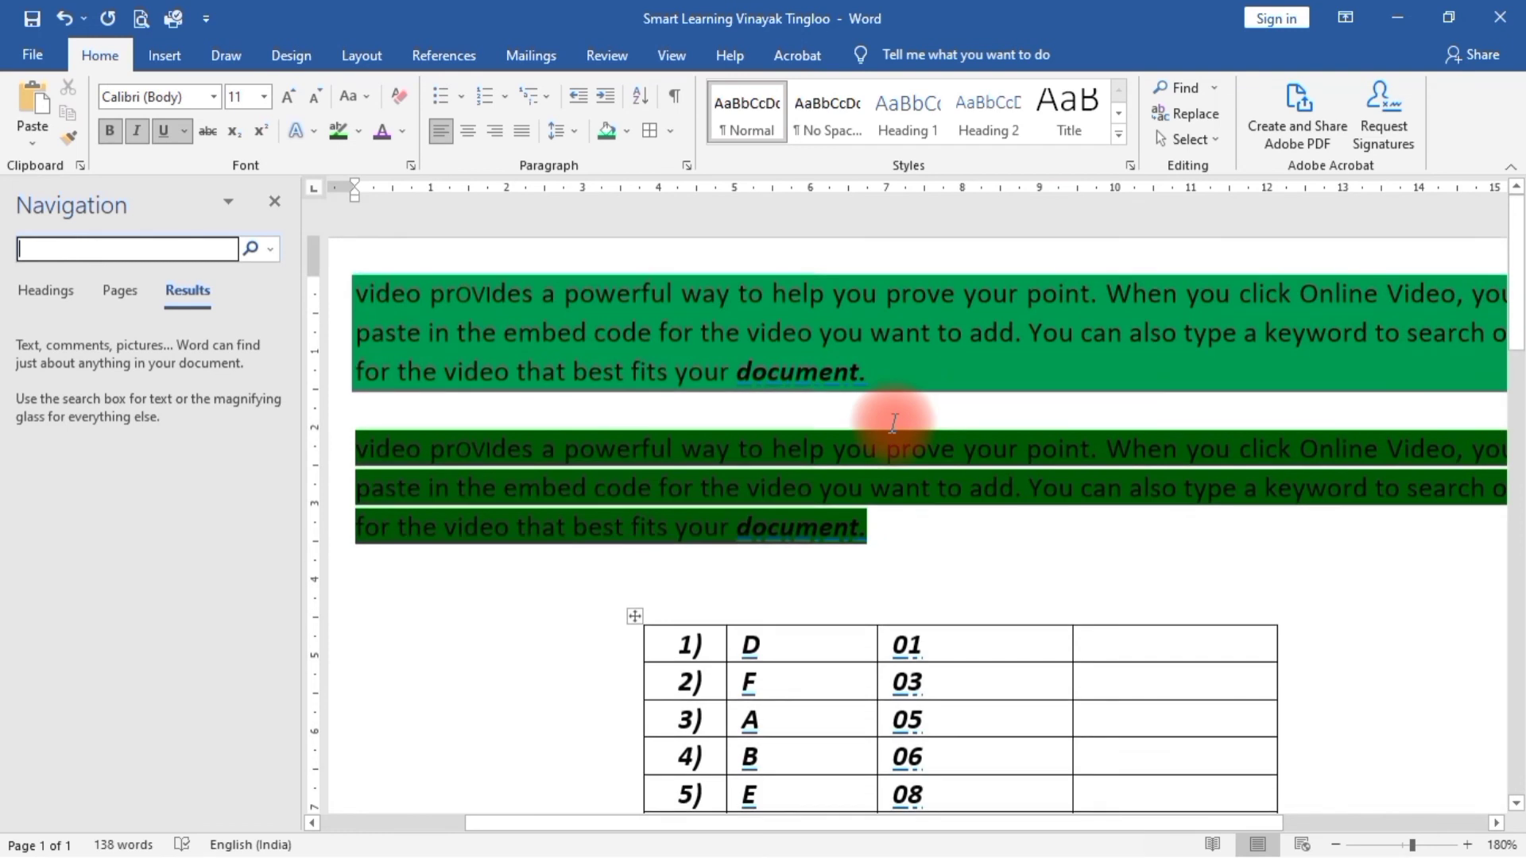
pyautogui.click(1033, 564)
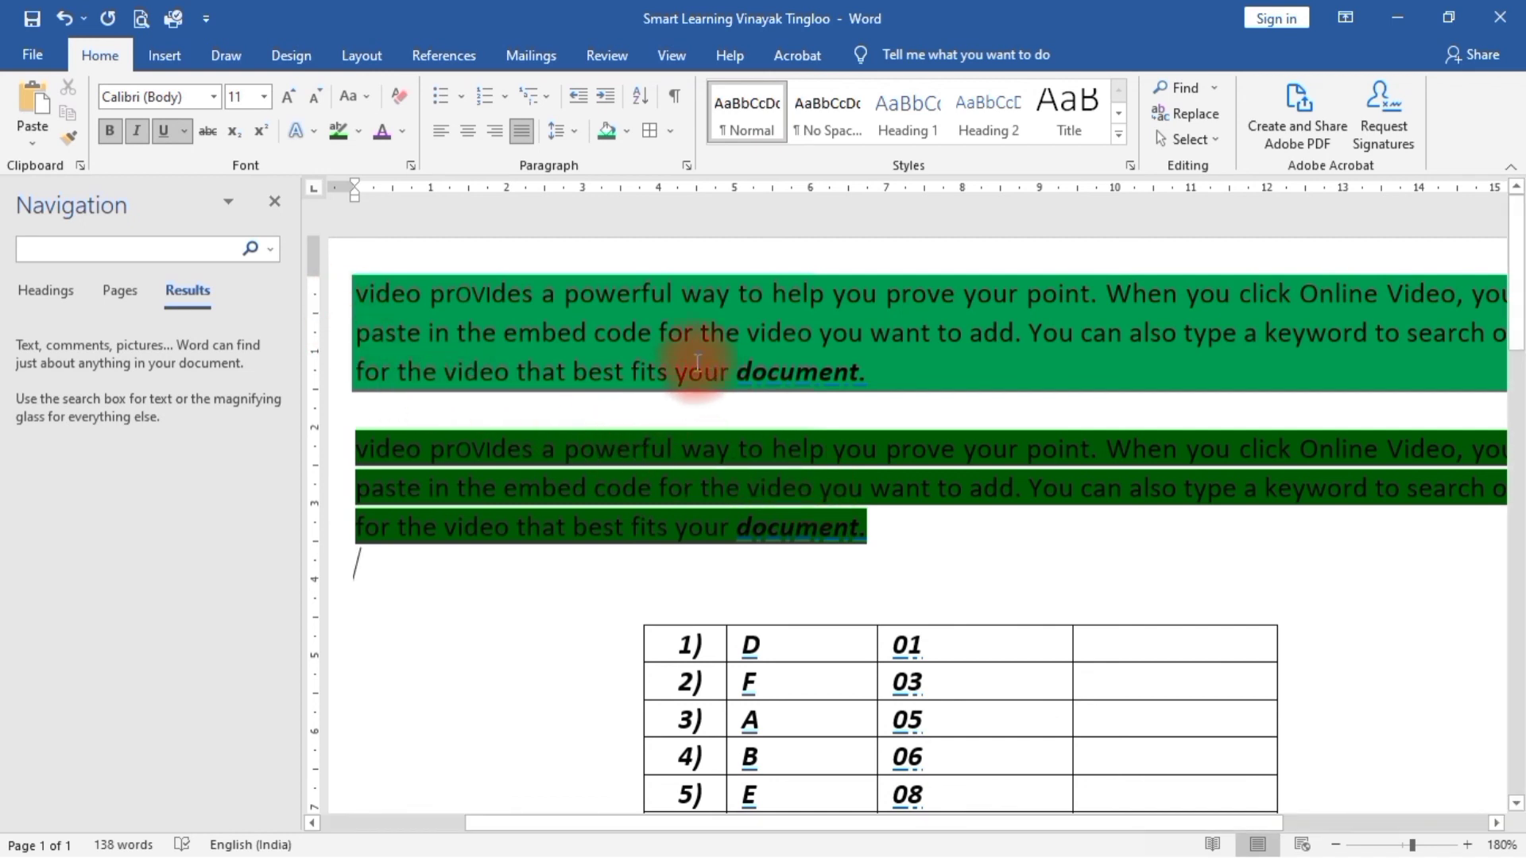
pyautogui.hotkey('ctrl', 'f')
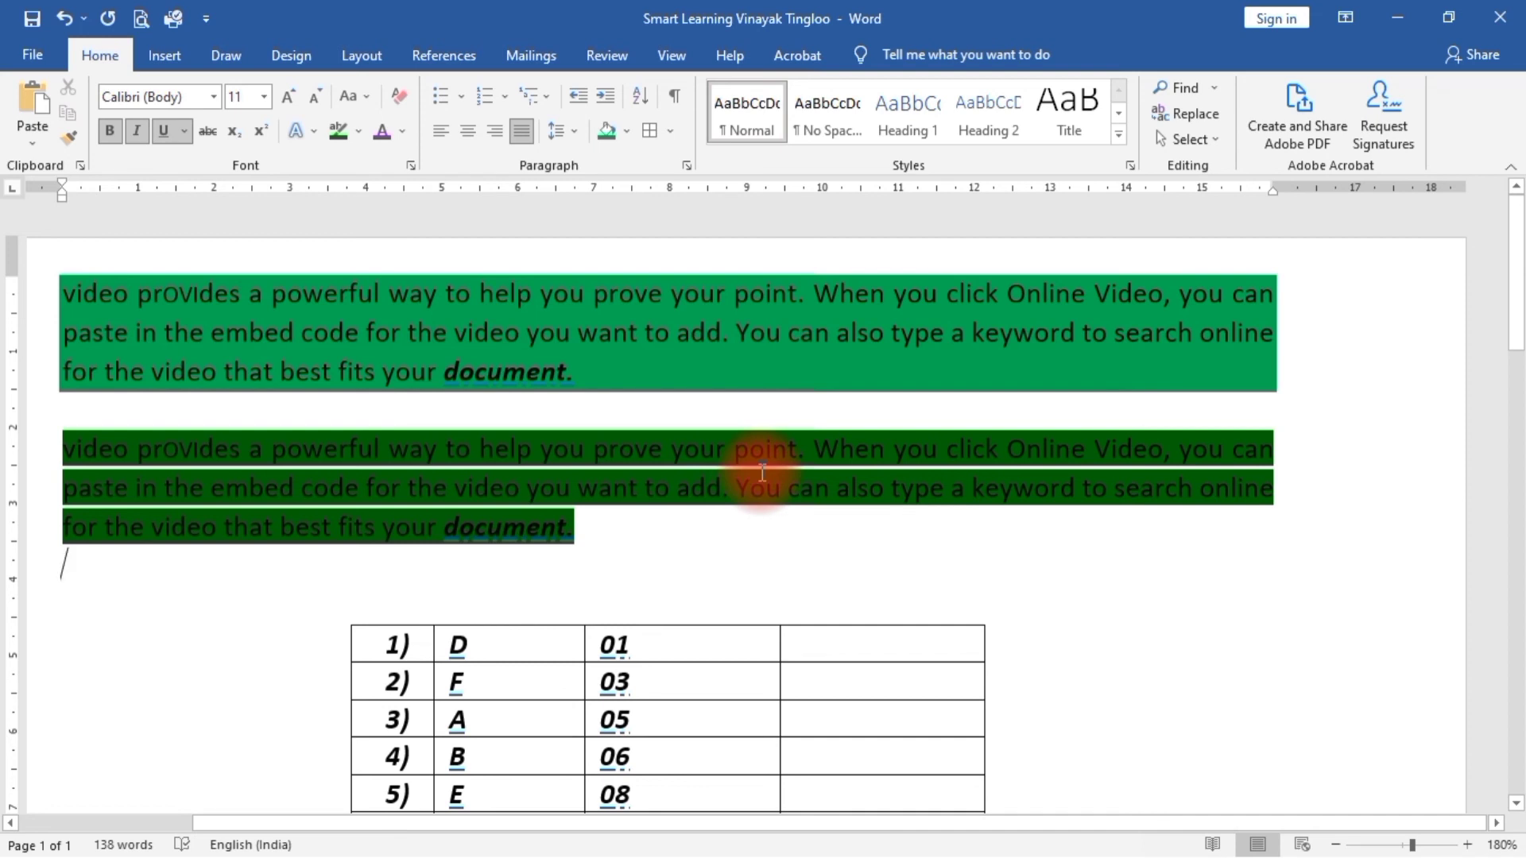
pyautogui.hotkey('ctrl', 'f')
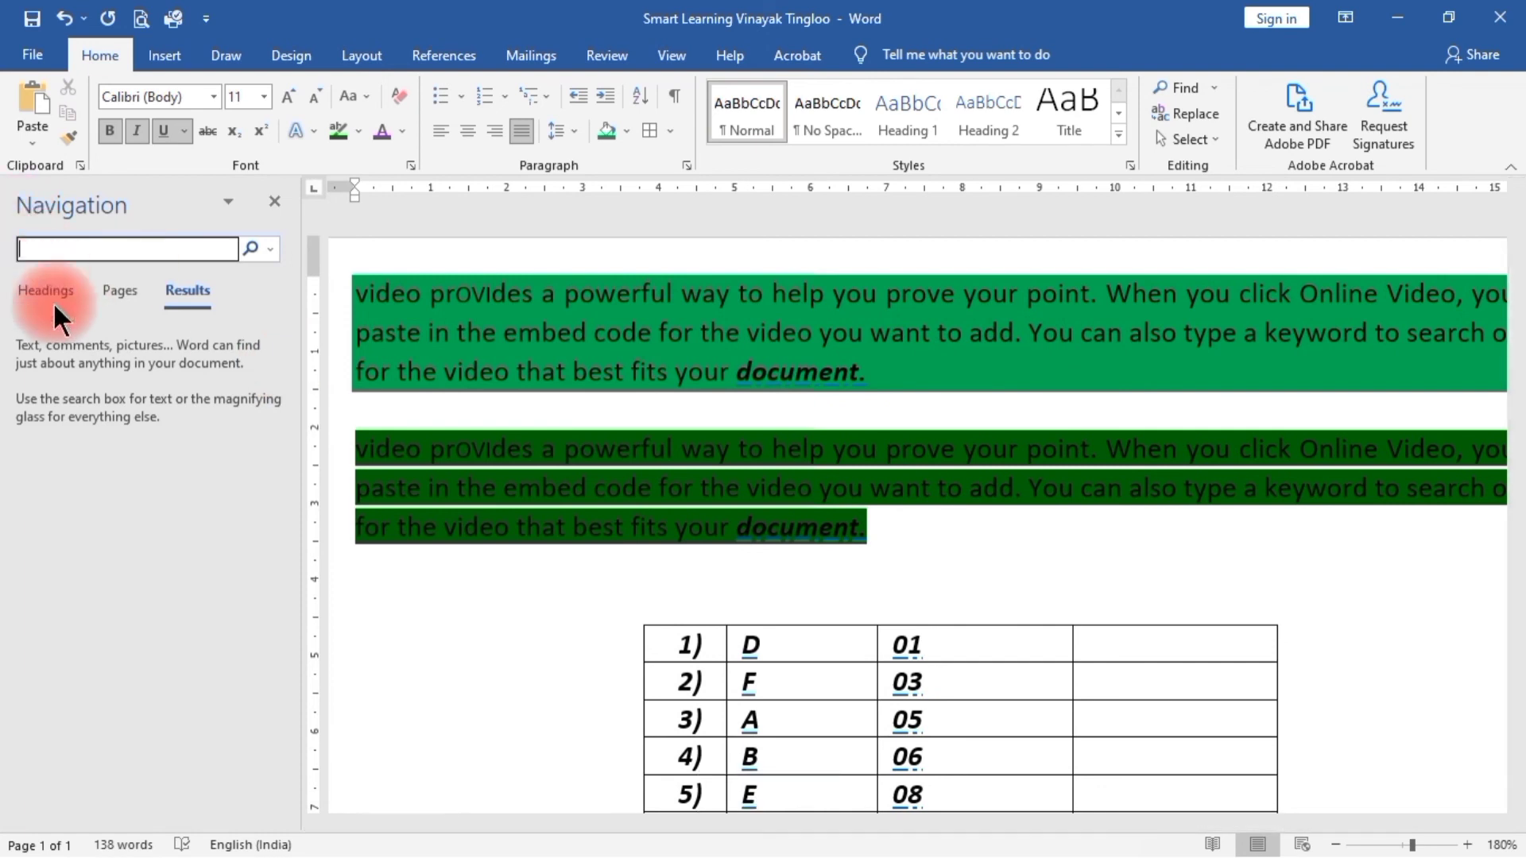
pyautogui.click(275, 201)
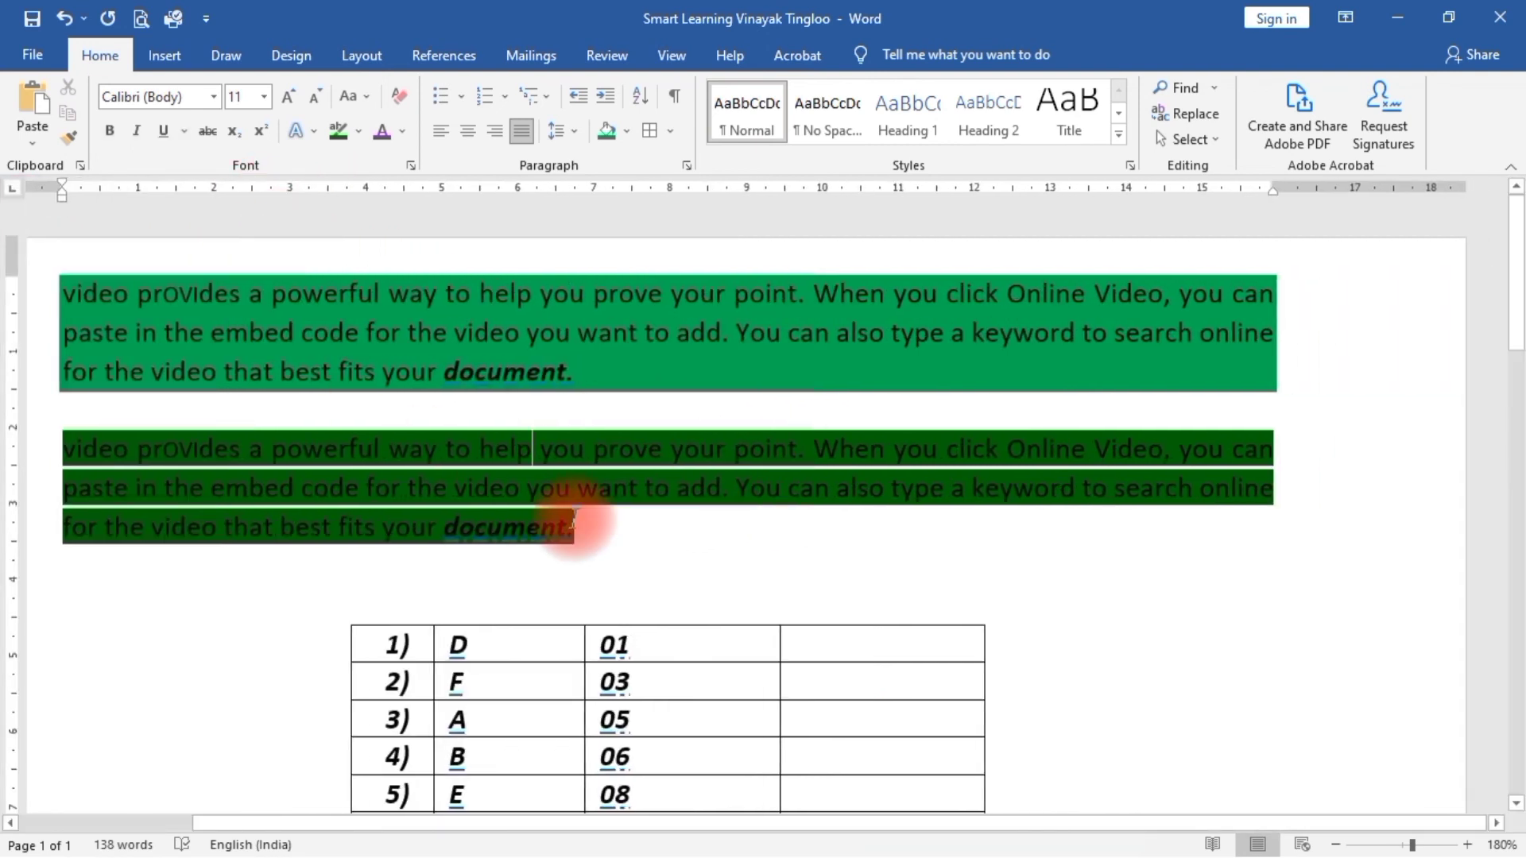
# Step: Open the Find and Replace dialog, examine its Find options beside the text, and close it
pyautogui.hotkey('ctrl', 'h')
pyautogui.click(475, 213)
pyautogui.moveTo(712, 184); pyautogui.dragTo(934, 256)
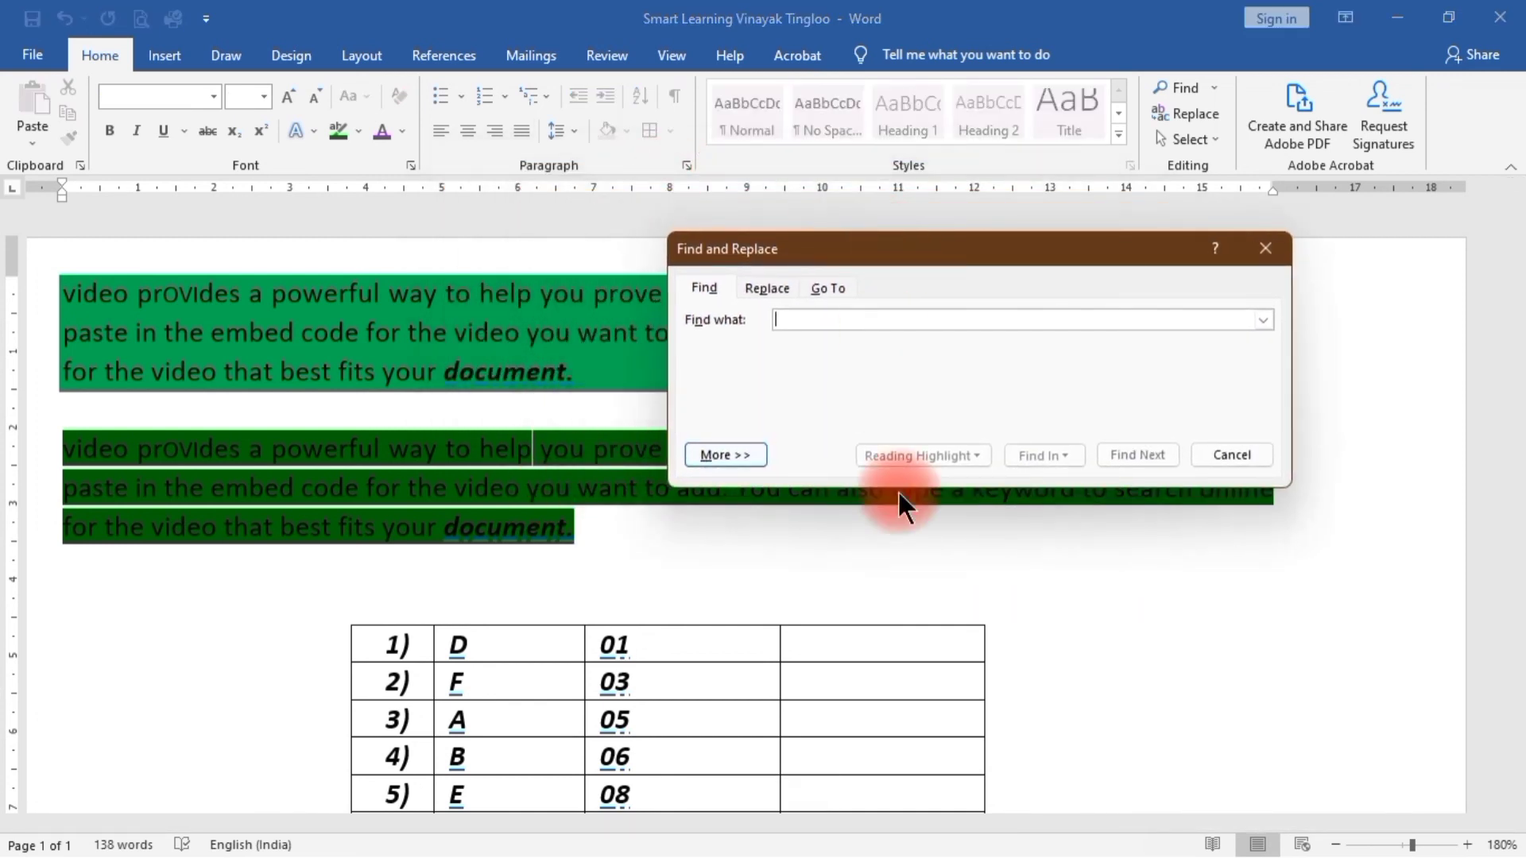
pyautogui.click(870, 365)
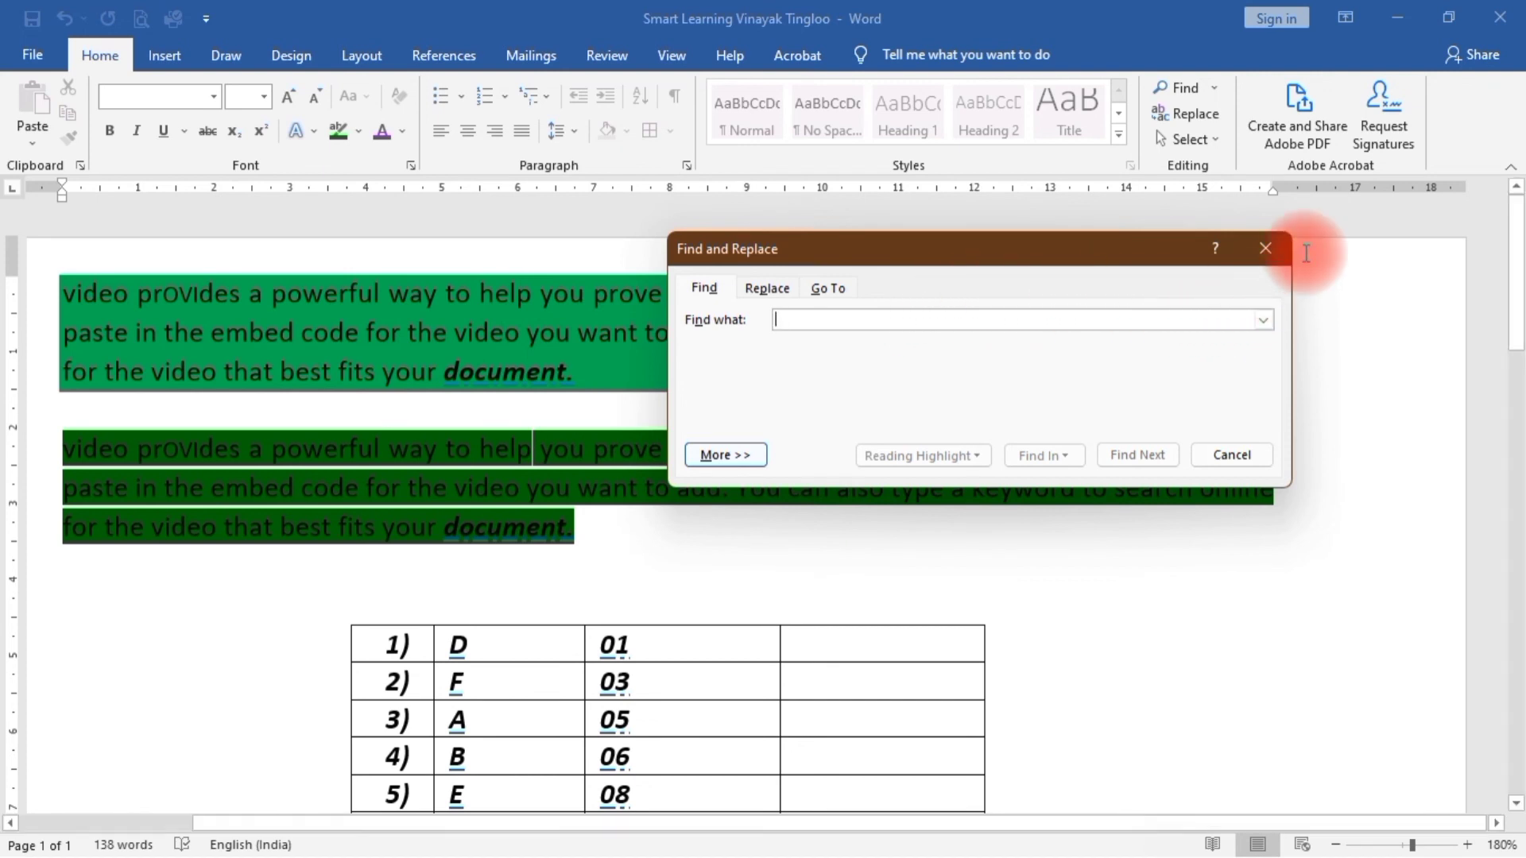
pyautogui.click(1265, 249)
# Step: Search the document for "keyword" in the Navigation pane and examine the matches in both paragraphs
pyautogui.hotkey('ctrl', 'f')
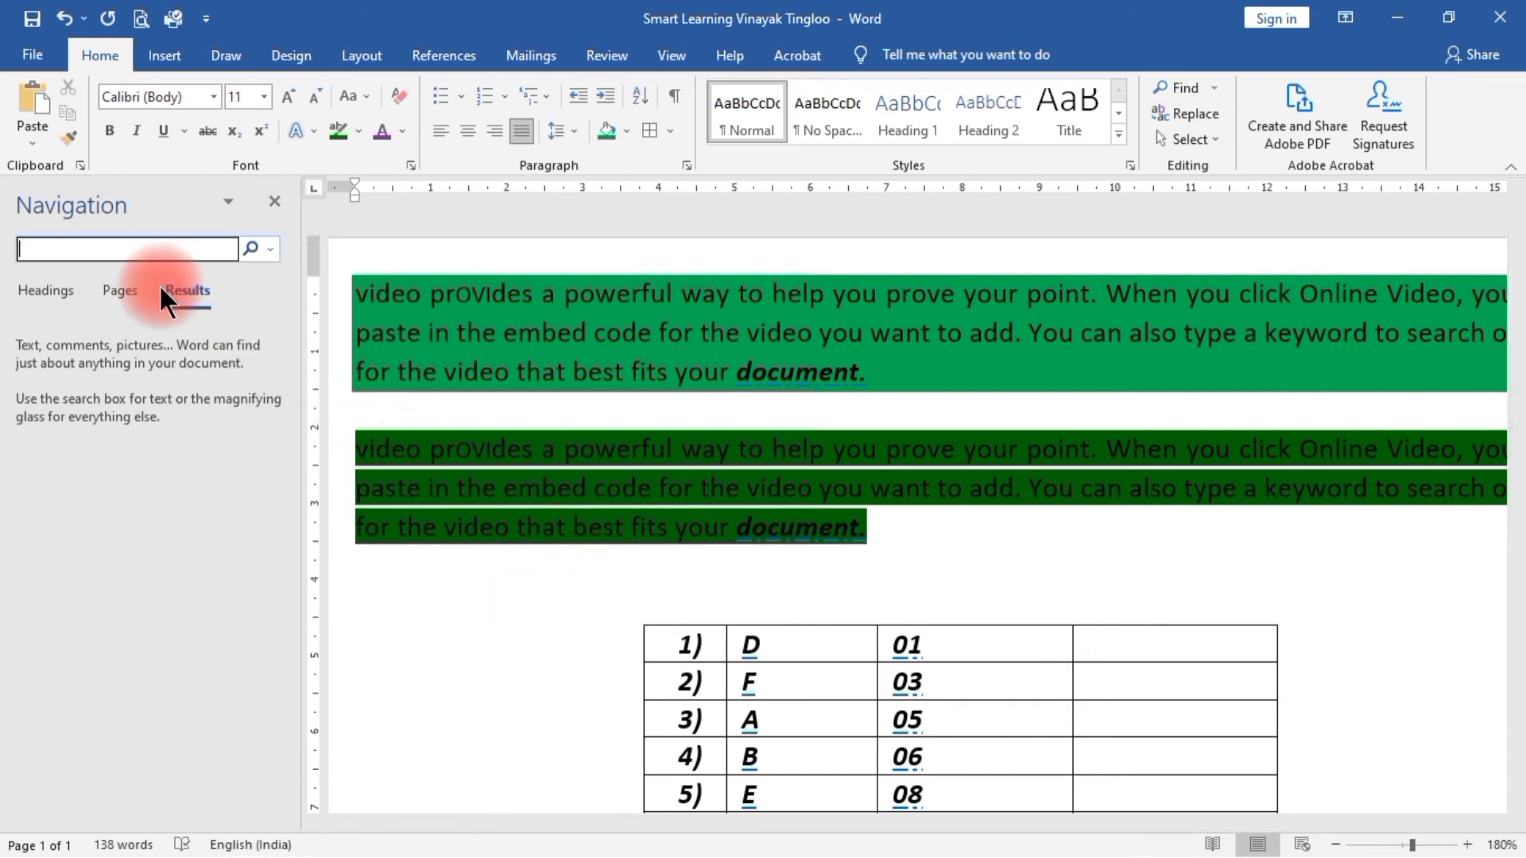
pyautogui.write('keyword')
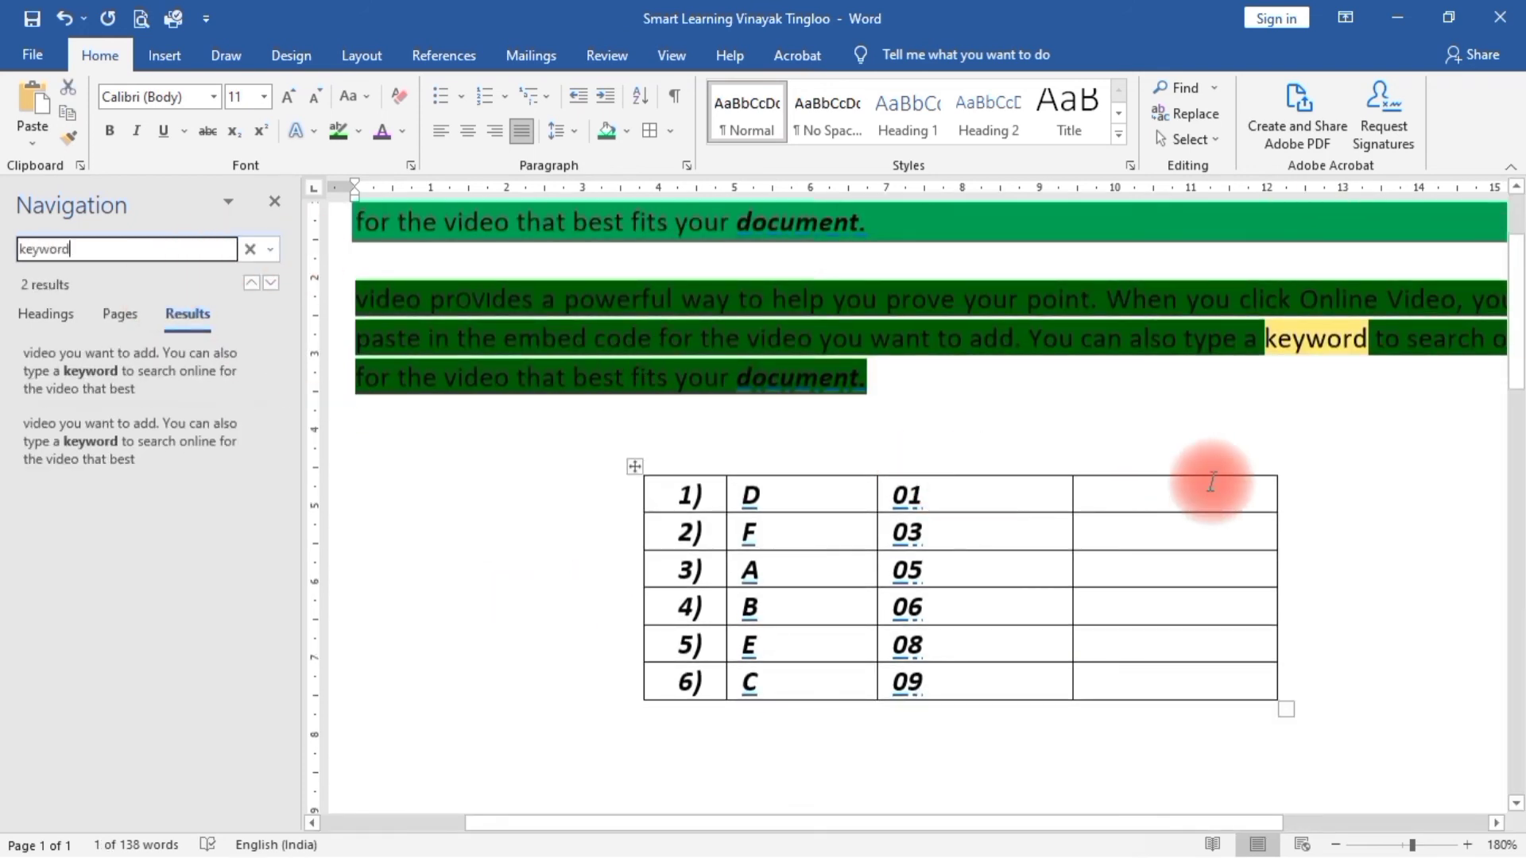
pyautogui.click(1278, 429)
pyautogui.scroll(3, 1278, 429)
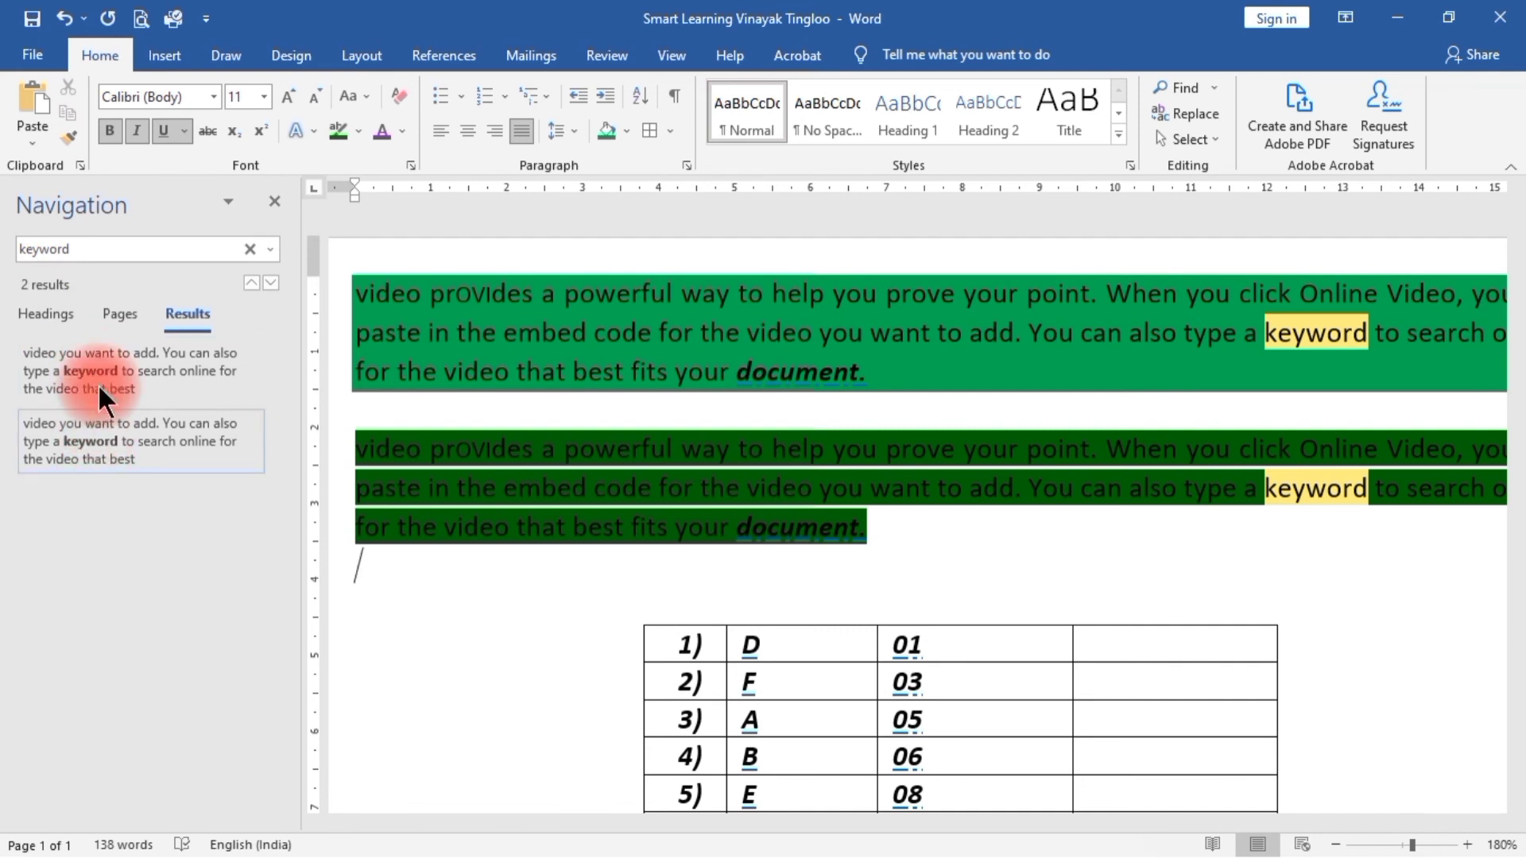
# Step: Compare the Headings and Results views for the "keyword" search, and close the Navigation pane
pyautogui.click(106, 317)
pyautogui.click(54, 316)
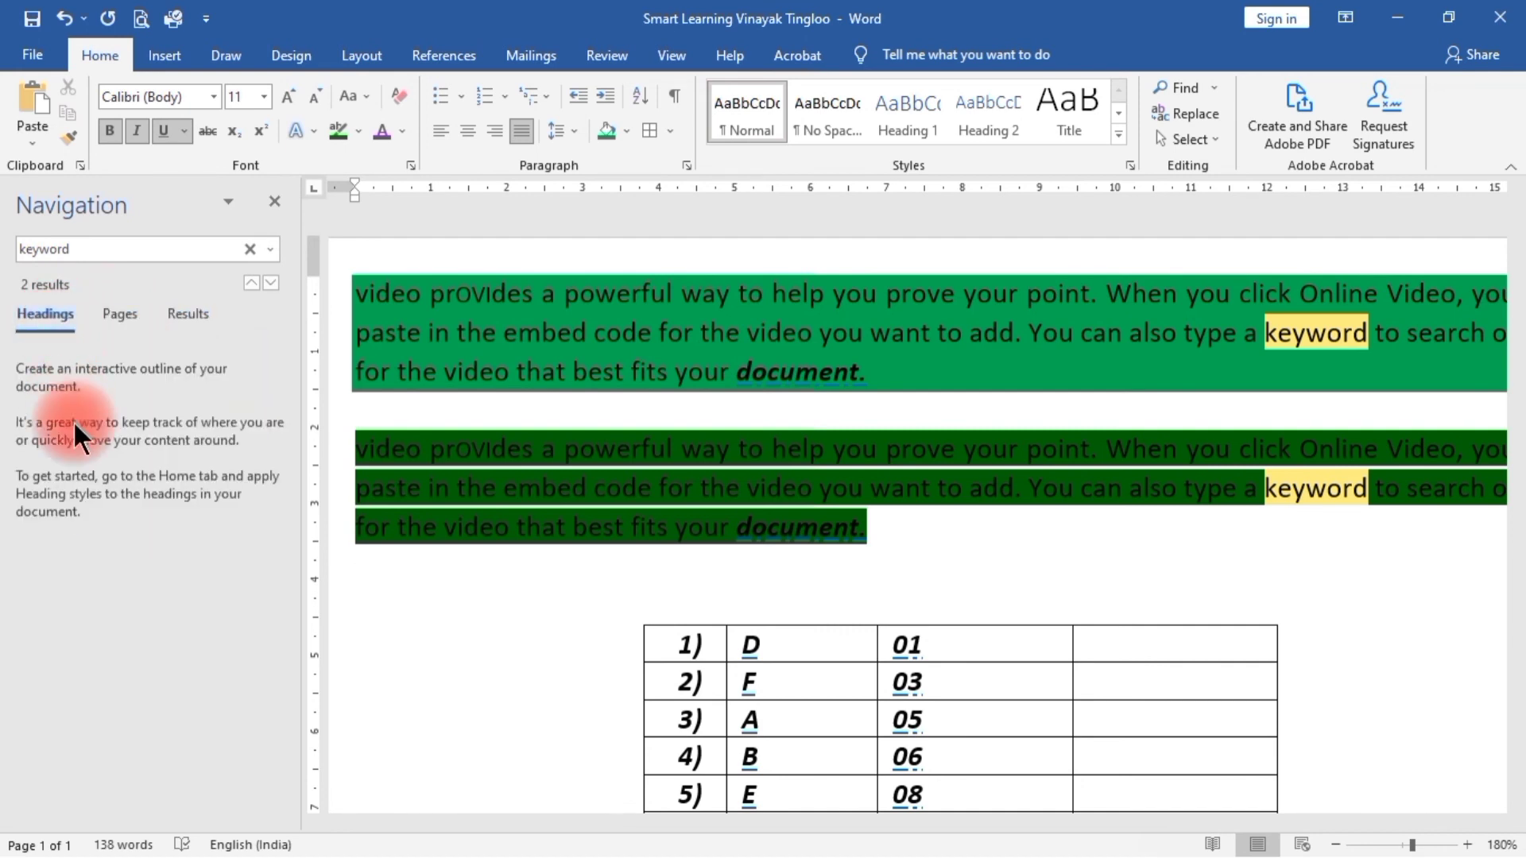
pyautogui.click(189, 313)
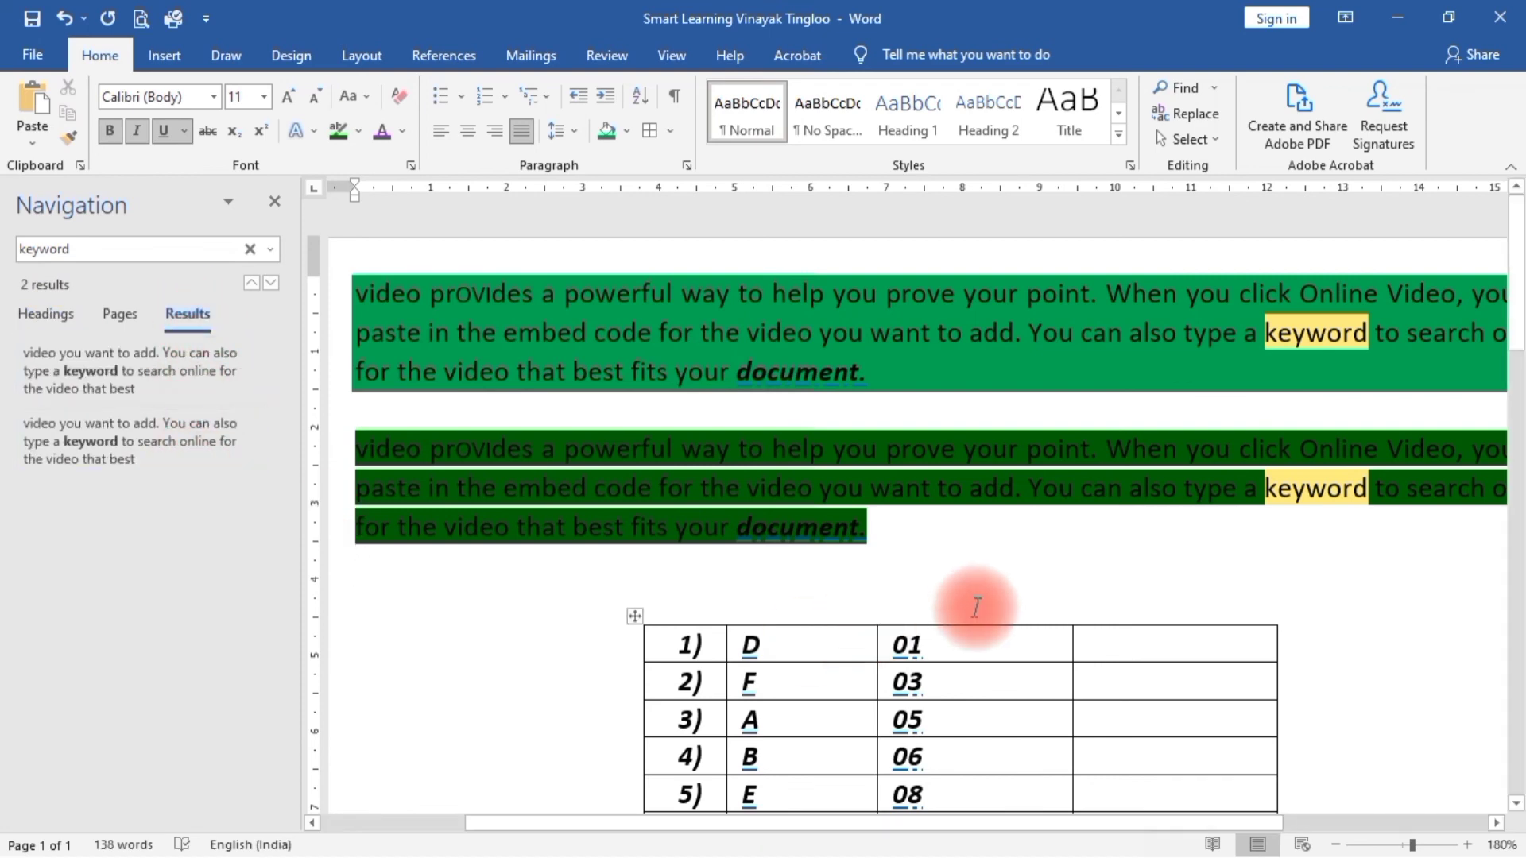
pyautogui.click(274, 200)
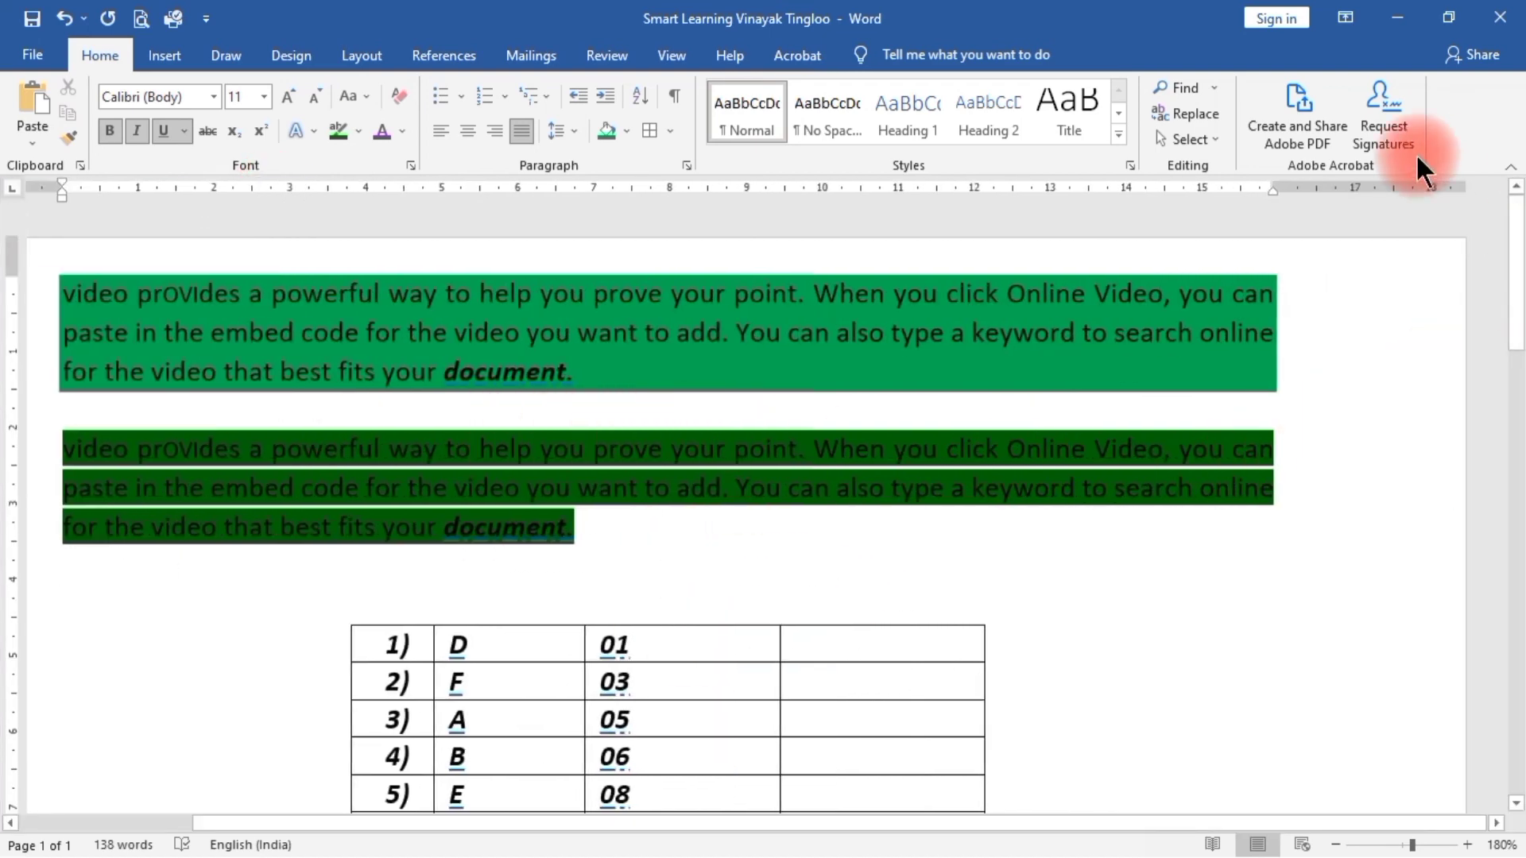
# Step: Use Advanced Find to search for the word "best" and go on to its next occurrence
pyautogui.click(1214, 83)
pyautogui.click(1217, 143)
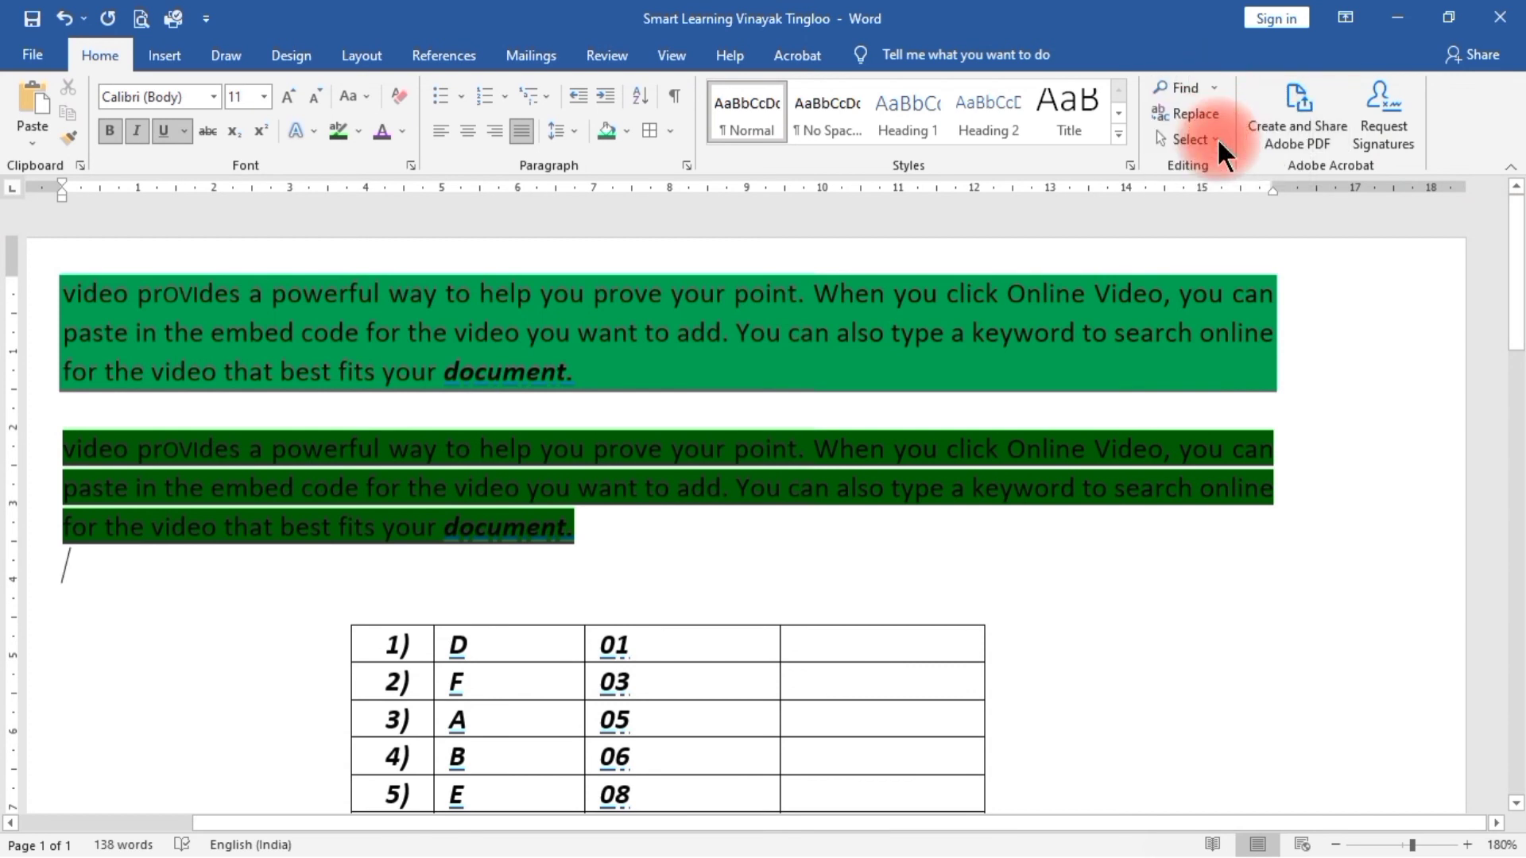
pyautogui.moveTo(640, 300); pyautogui.dragTo(1137, 300)
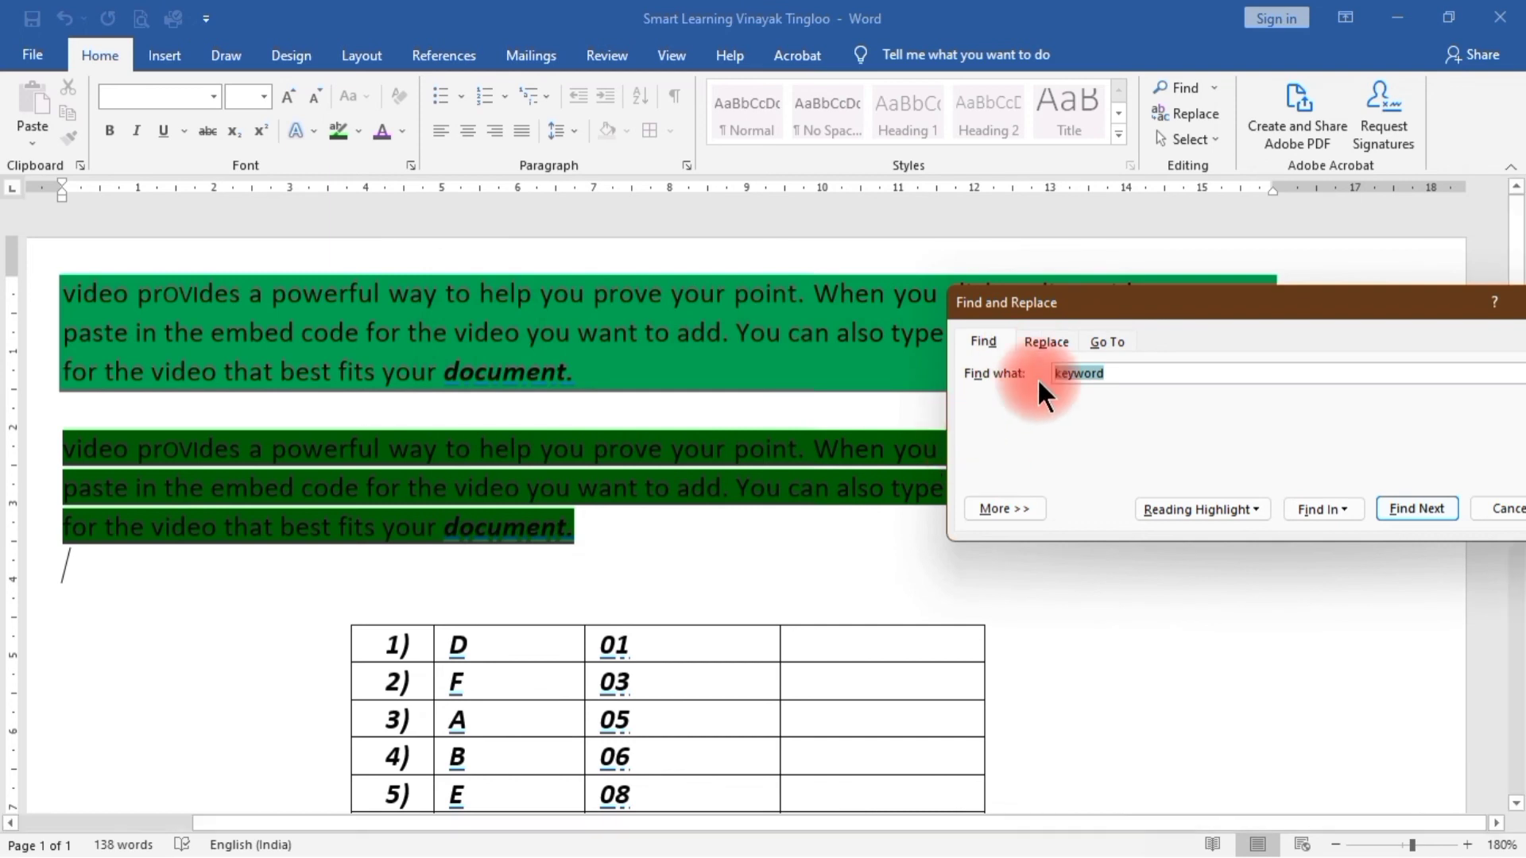
pyautogui.moveTo(1323, 307); pyautogui.dragTo(1216, 220)
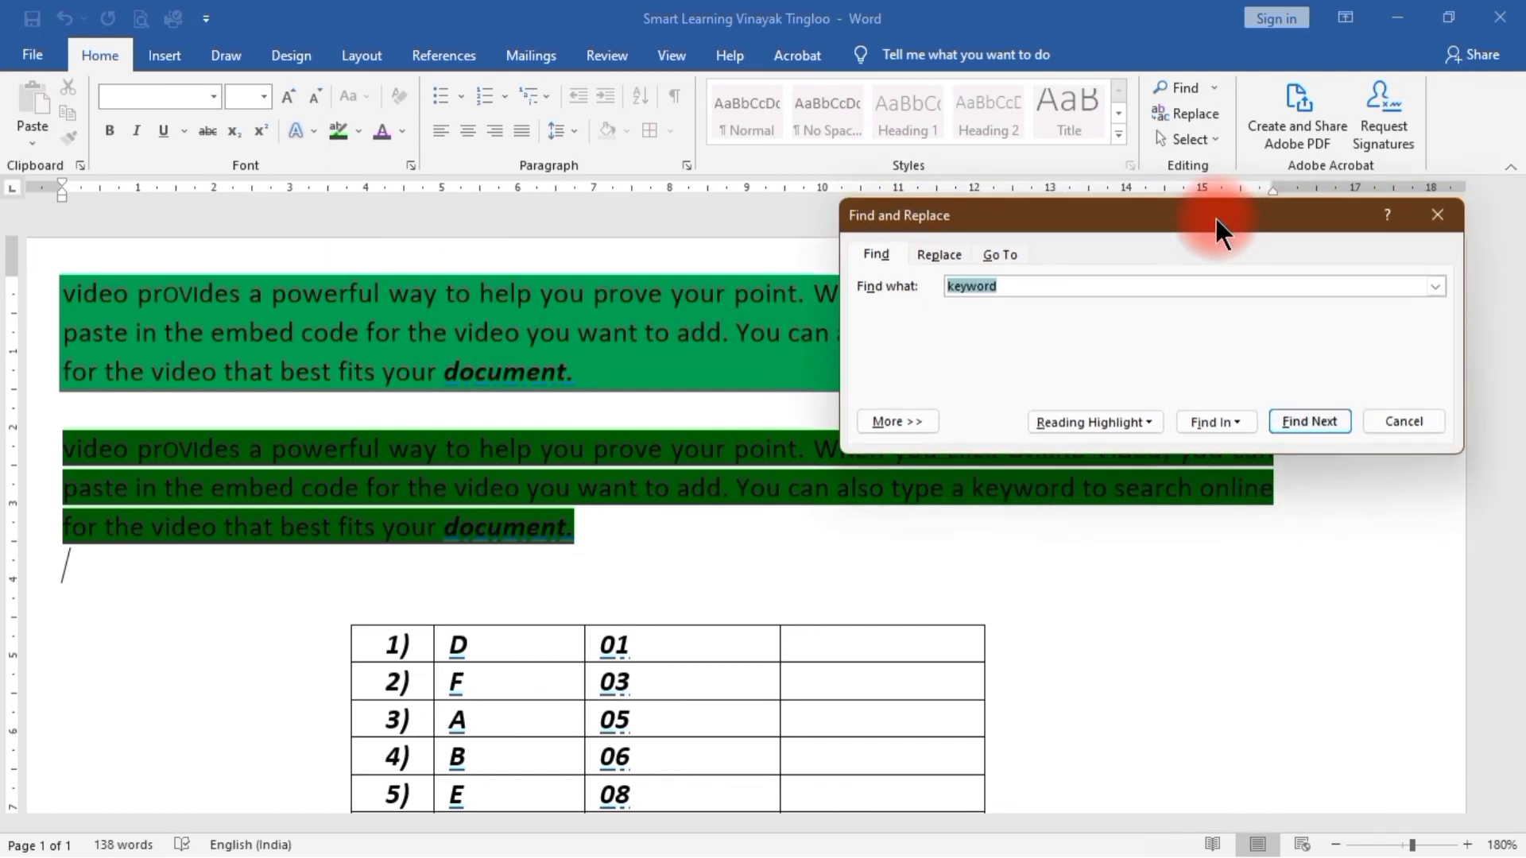
pyautogui.click(1440, 286)
pyautogui.click(1437, 286)
pyautogui.moveTo(1026, 209); pyautogui.dragTo(1162, 232)
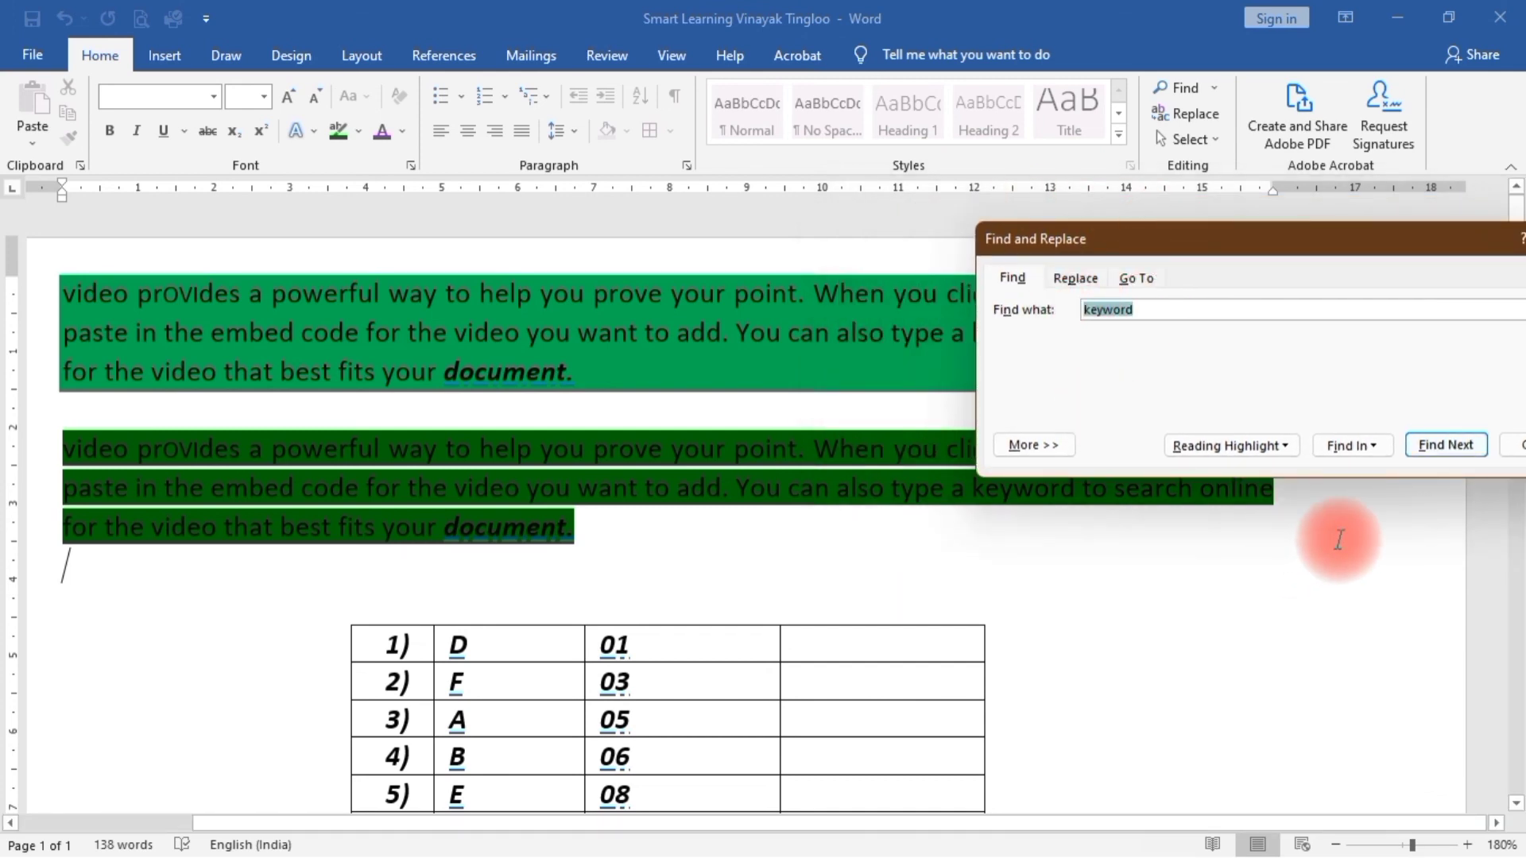
pyautogui.press('Return')
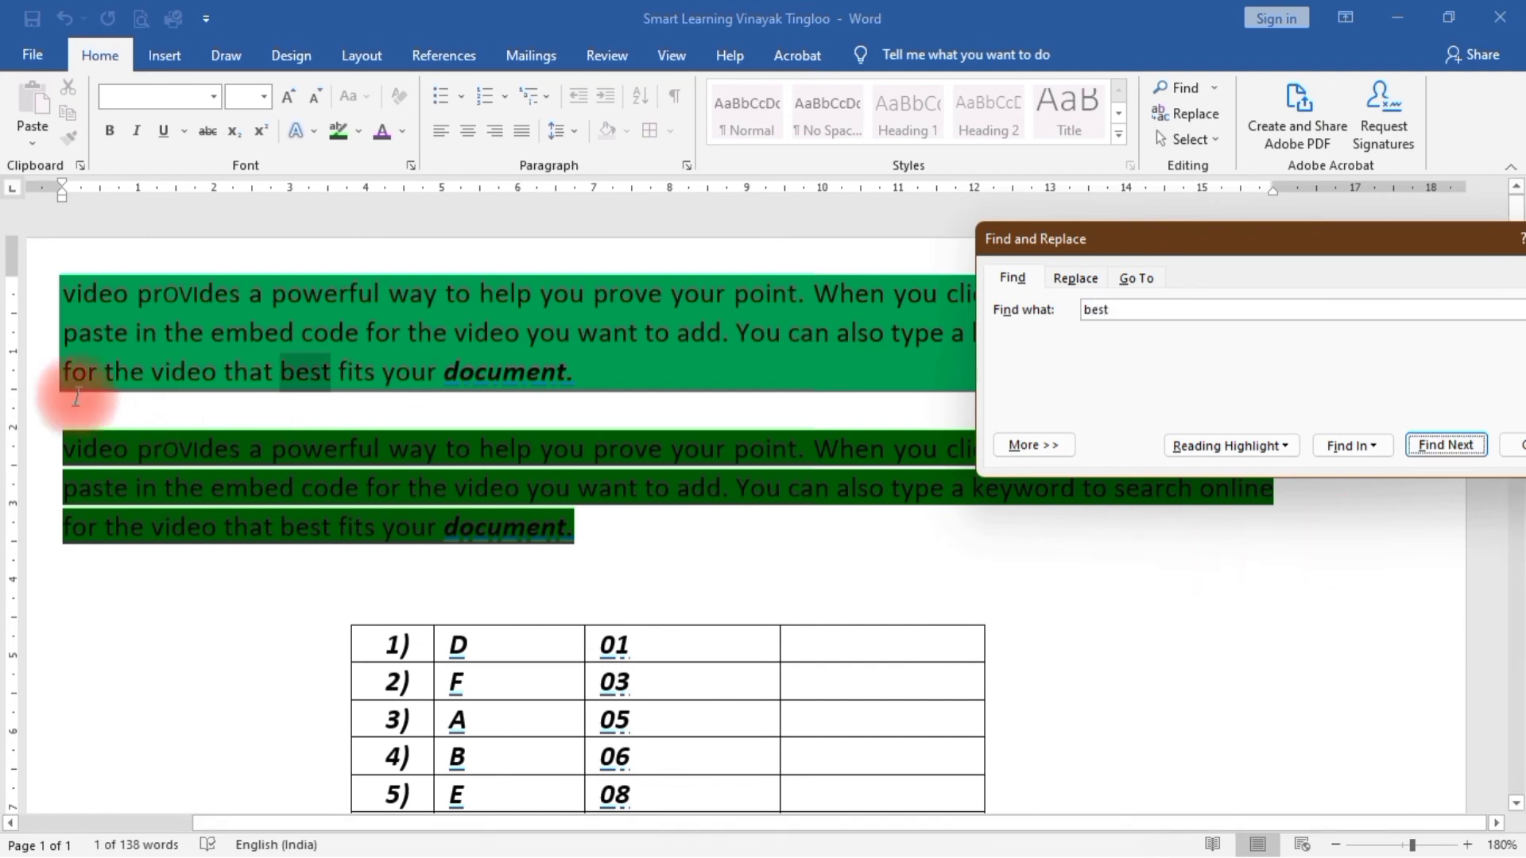
pyautogui.click(1169, 307)
pyautogui.press('Return')
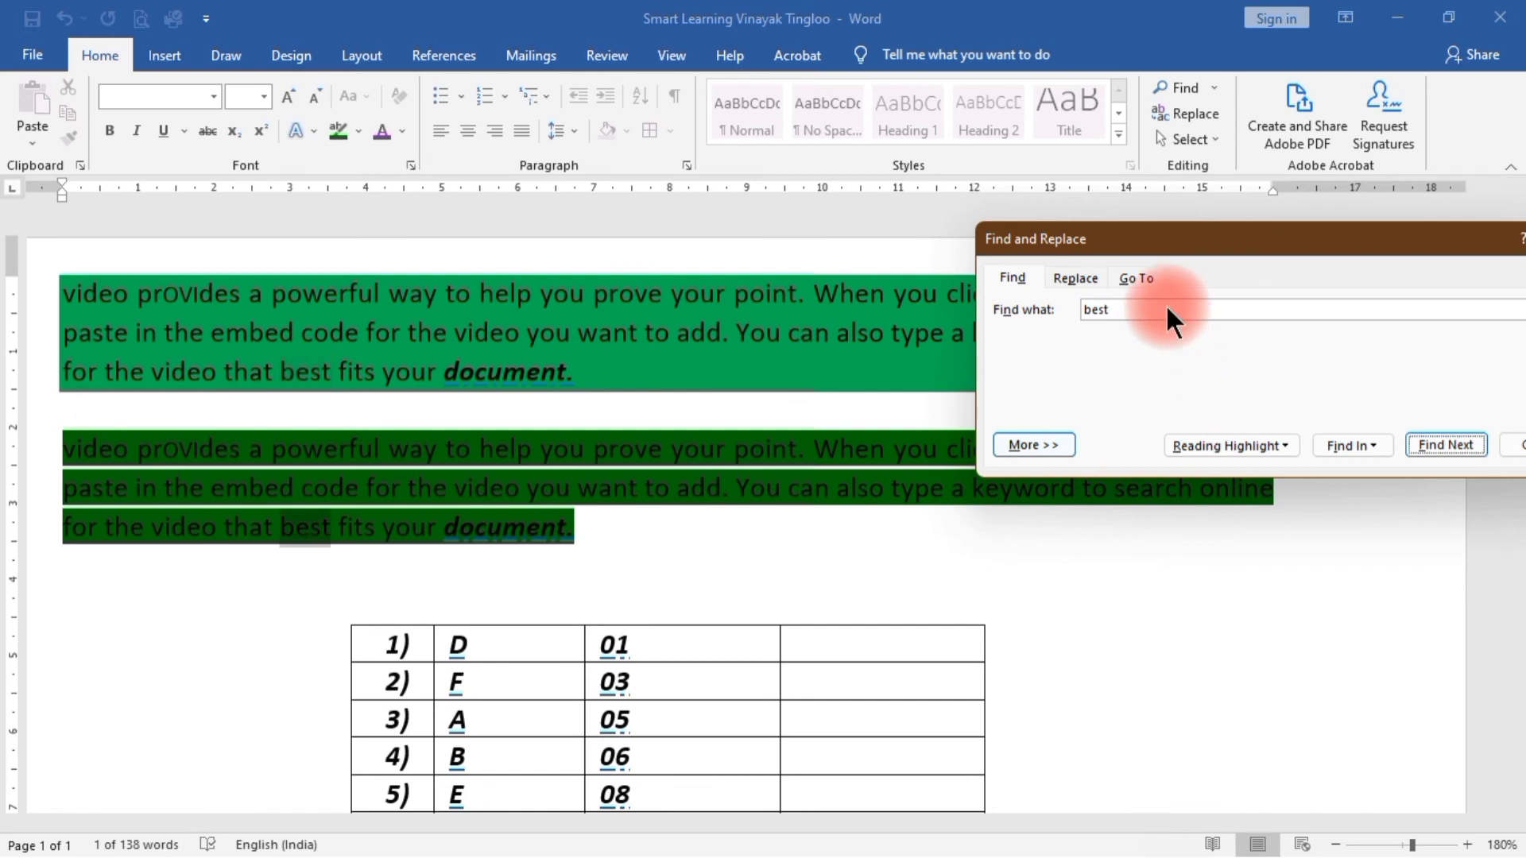
# Step: Replace every occurrence of "video" in the document with "MP4" and check the changed words in both paragraphs
pyautogui.moveTo(1335, 240); pyautogui.dragTo(1146, 275)
pyautogui.click(881, 311)
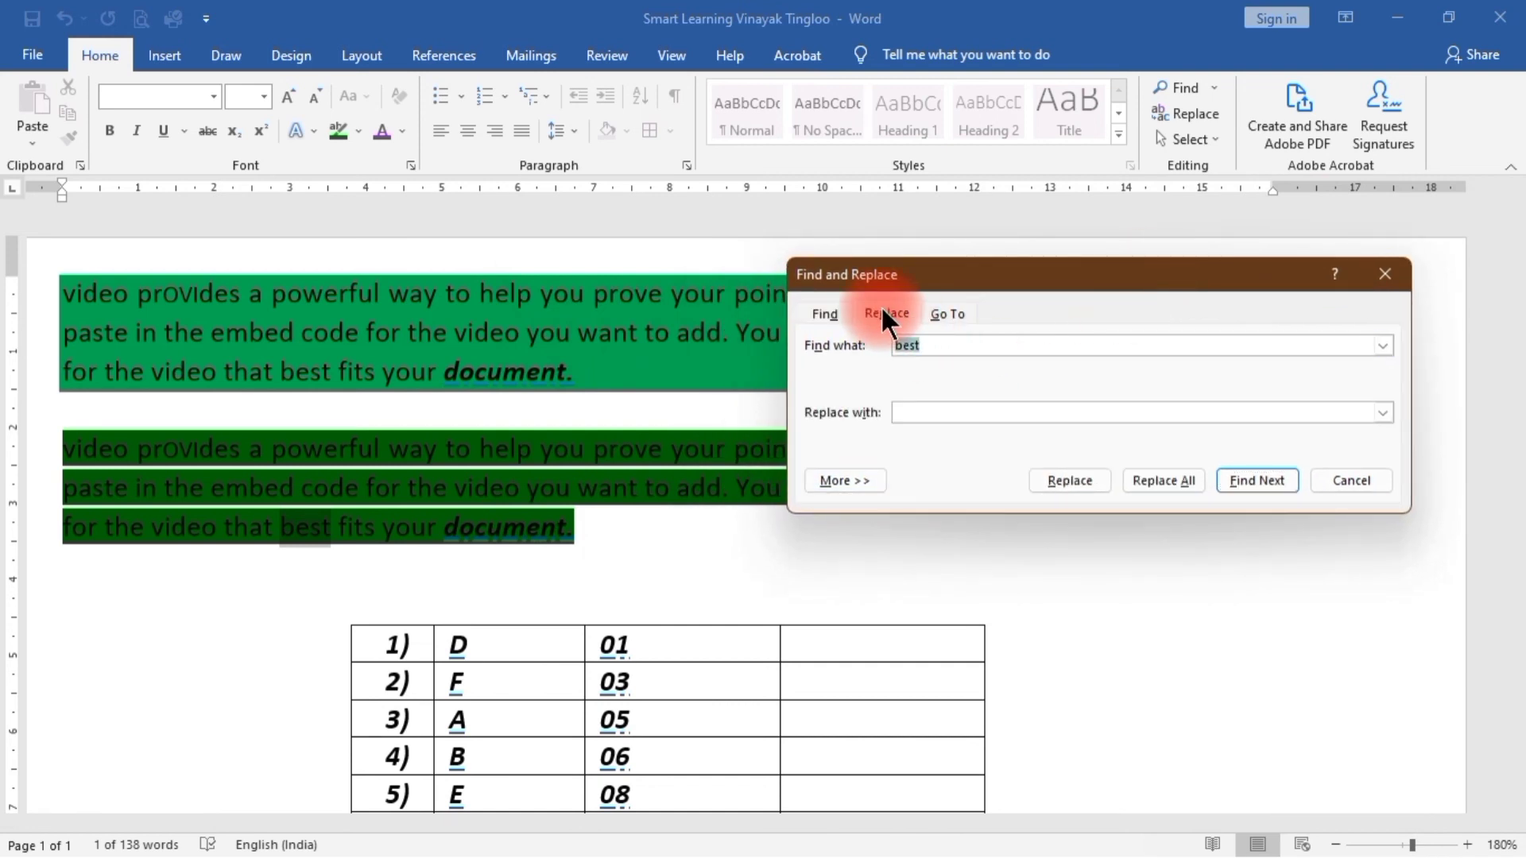
pyautogui.moveTo(1009, 282); pyautogui.dragTo(1076, 215)
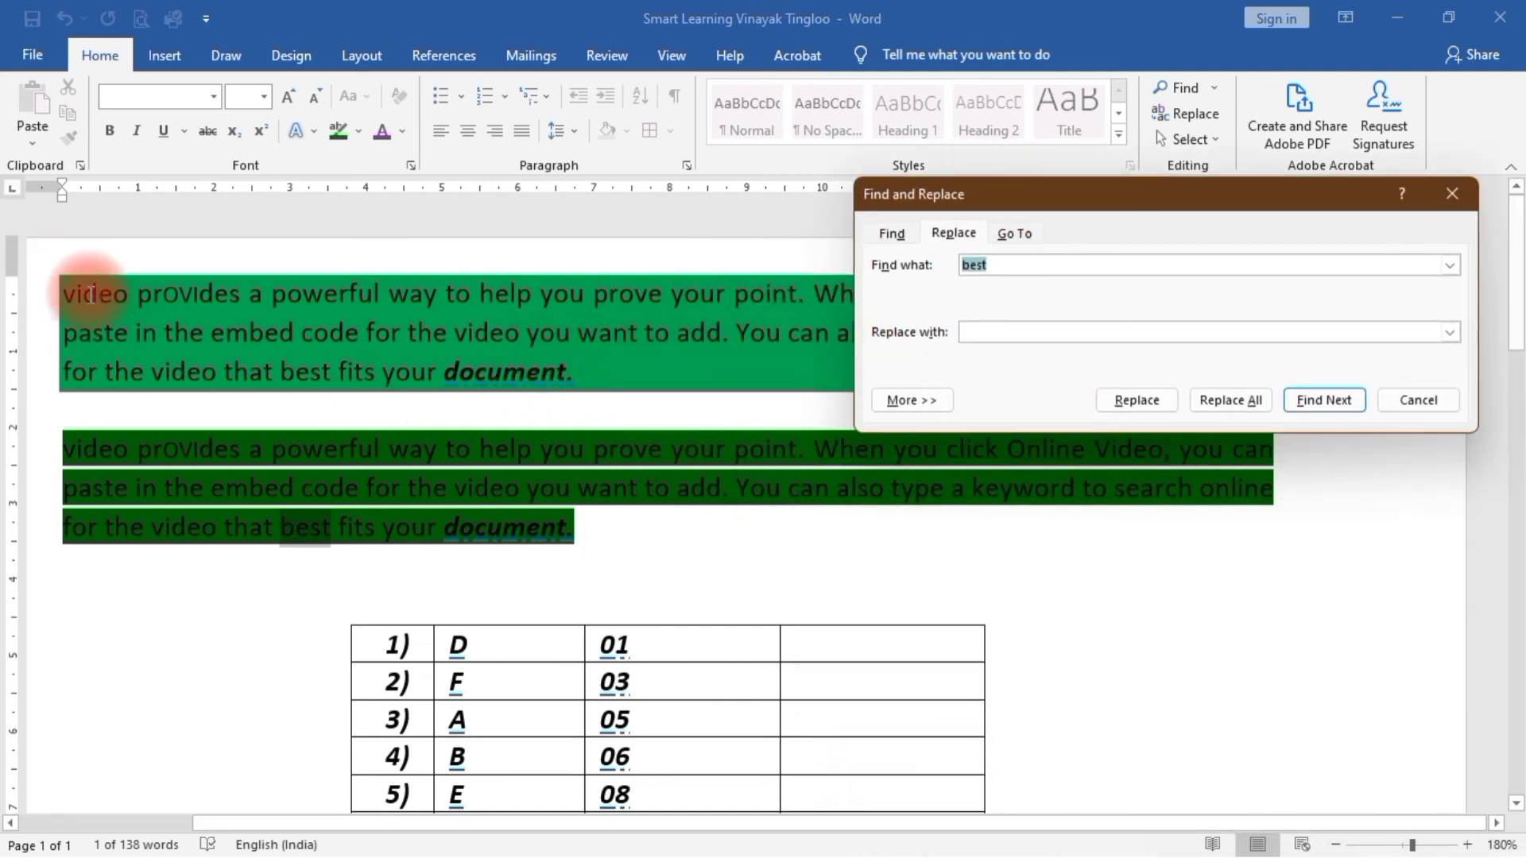
pyautogui.write('video')
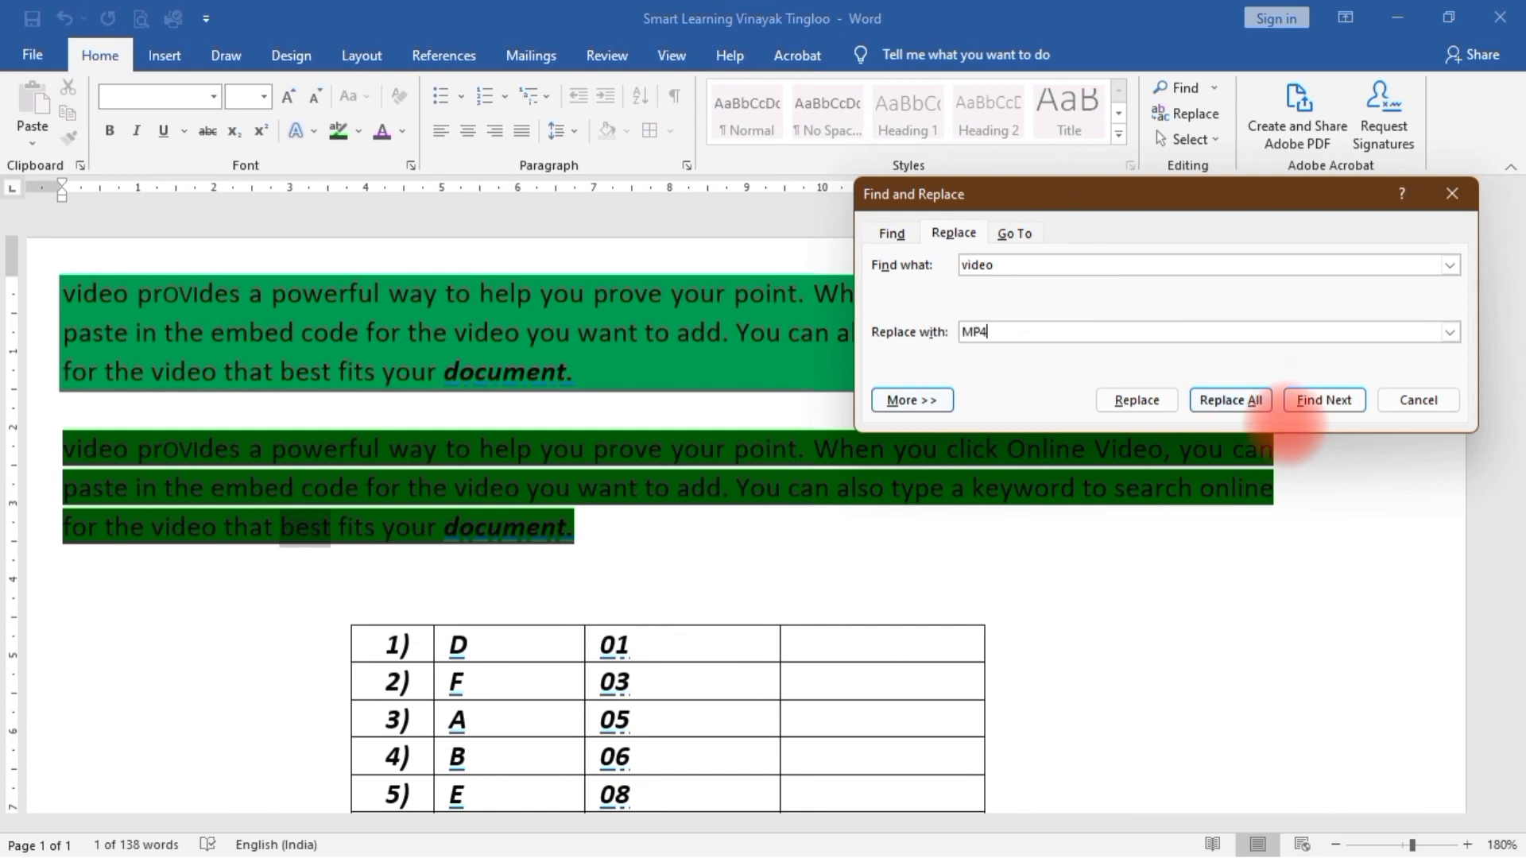
pyautogui.click(1217, 394)
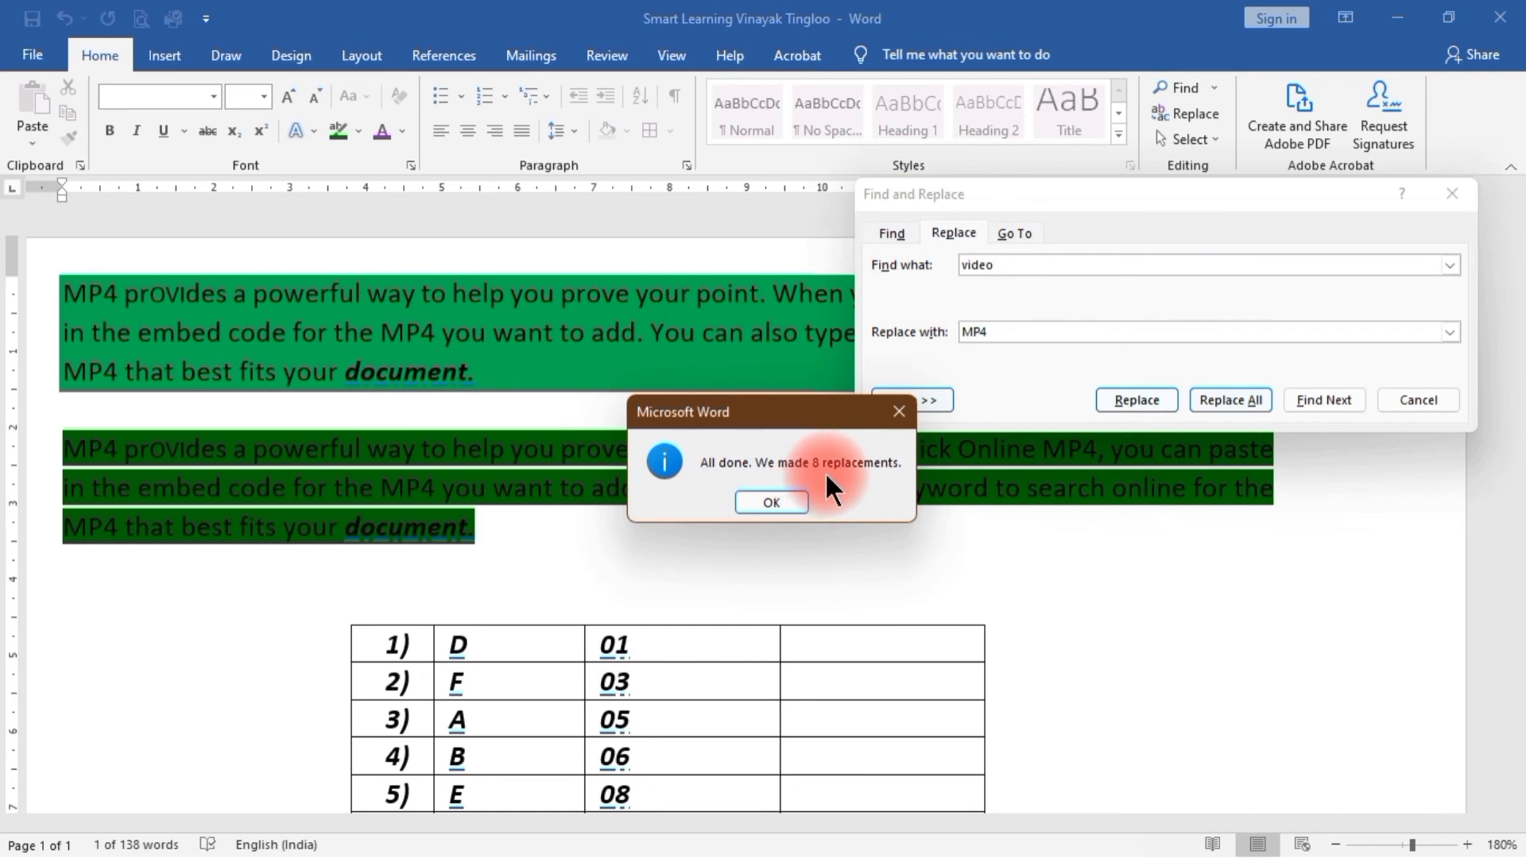
pyautogui.click(772, 502)
pyautogui.scroll(2, 328, 505)
pyautogui.scroll(1, 321, 494)
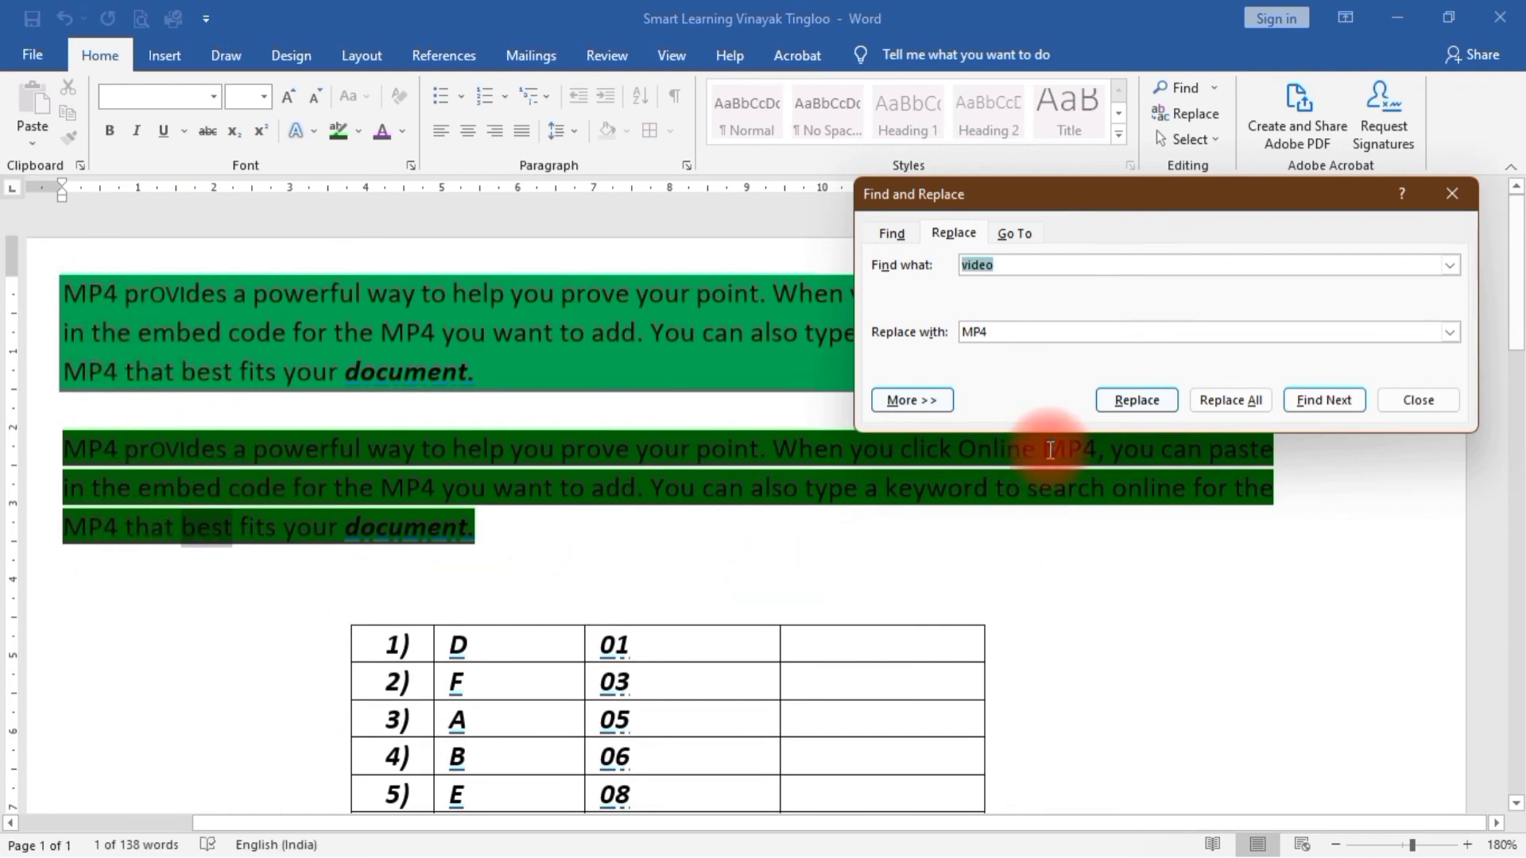
pyautogui.moveTo(1165, 197); pyautogui.dragTo(719, 556)
pyautogui.click(934, 442)
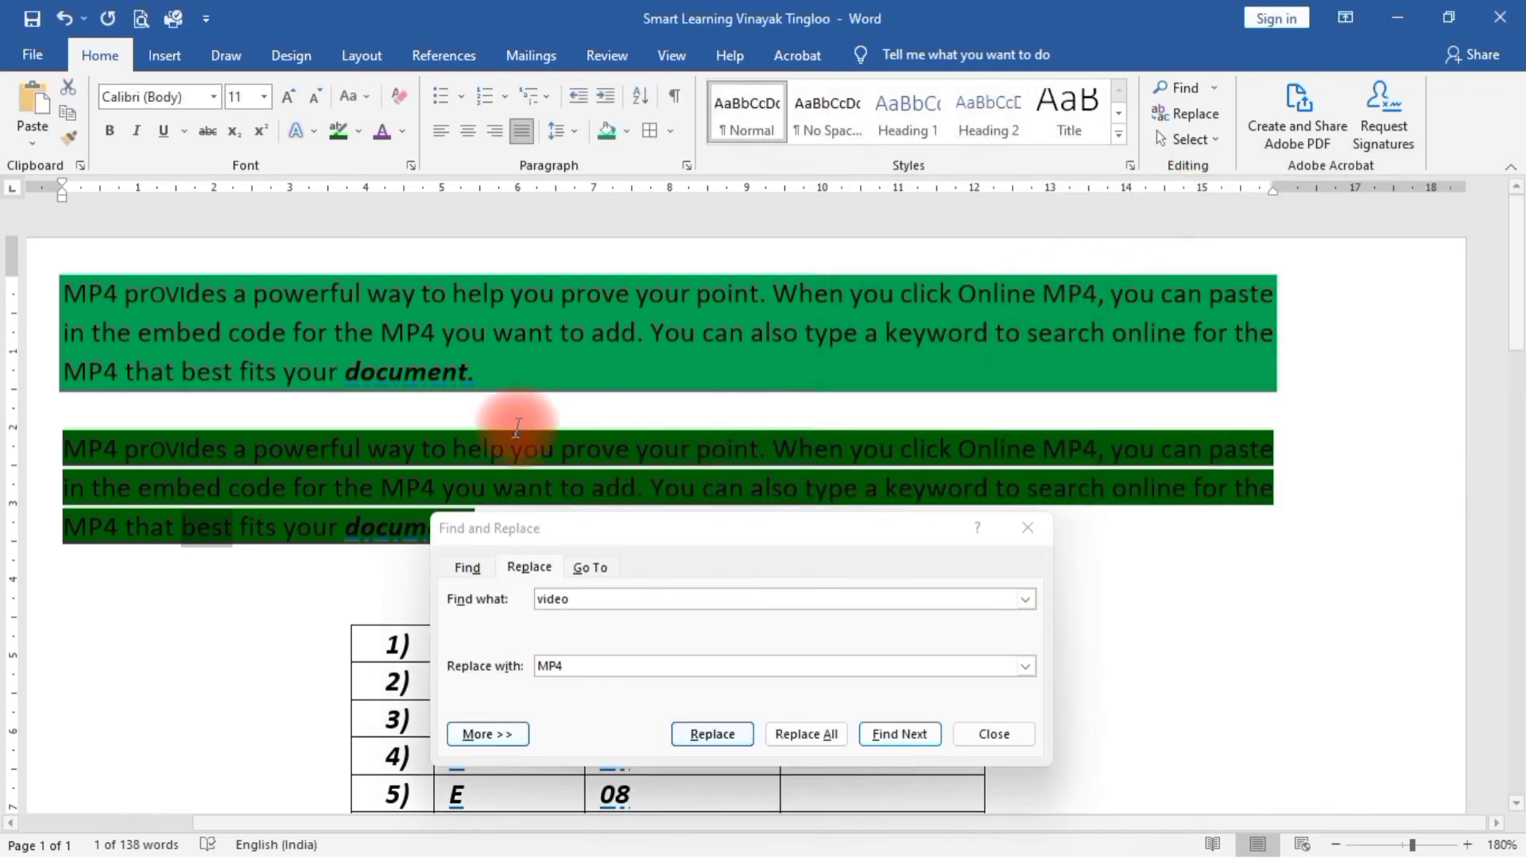
pyautogui.click(385, 326)
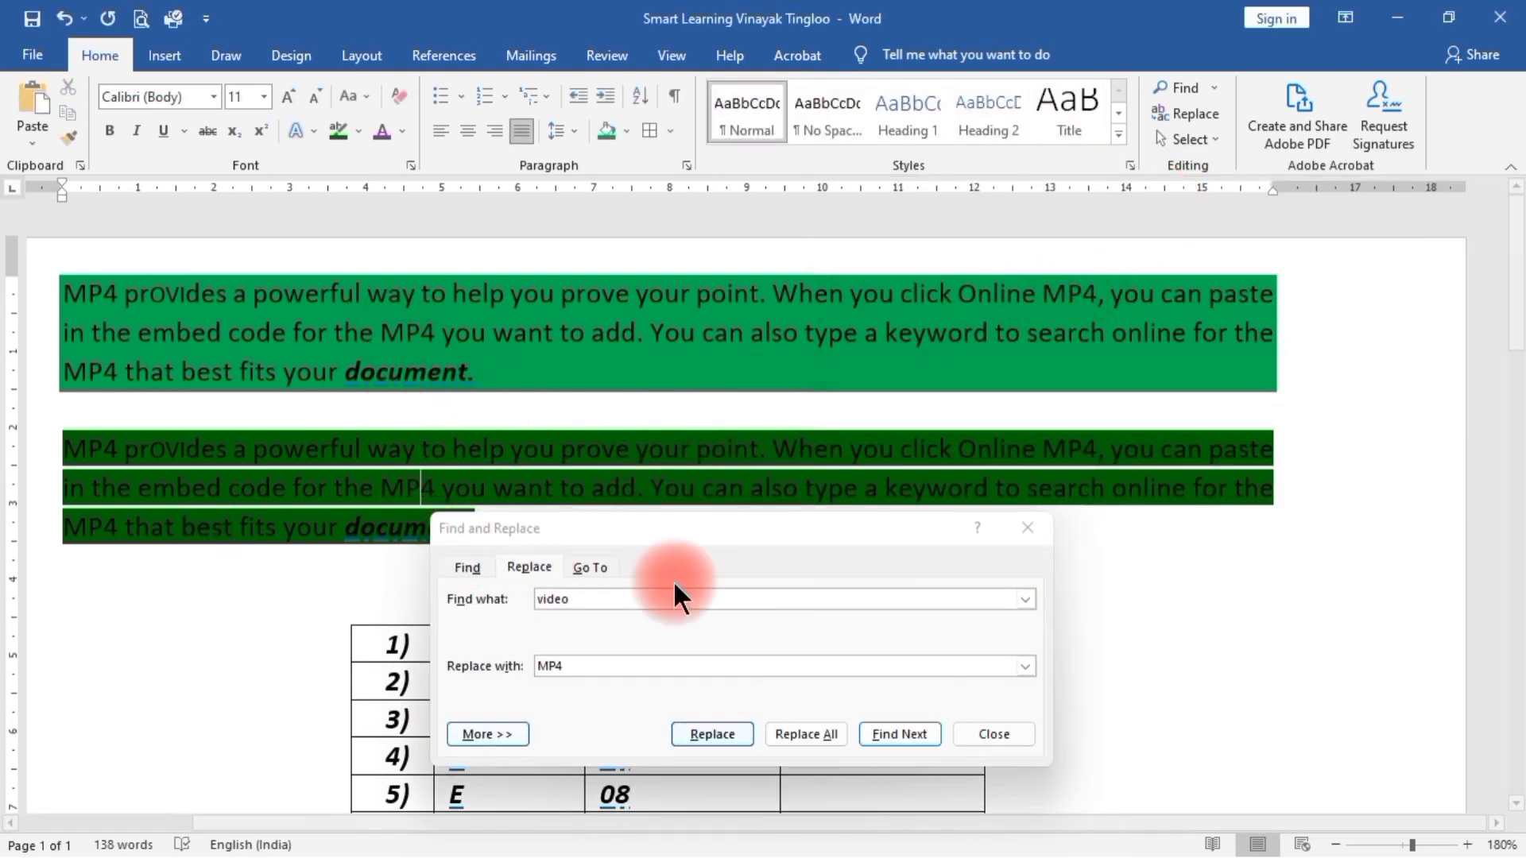
# Step: Switch Find and Replace to Go To, and insert a page break between the "Document" heading and the numbered list
pyautogui.moveTo(699, 528); pyautogui.dragTo(1015, 165)
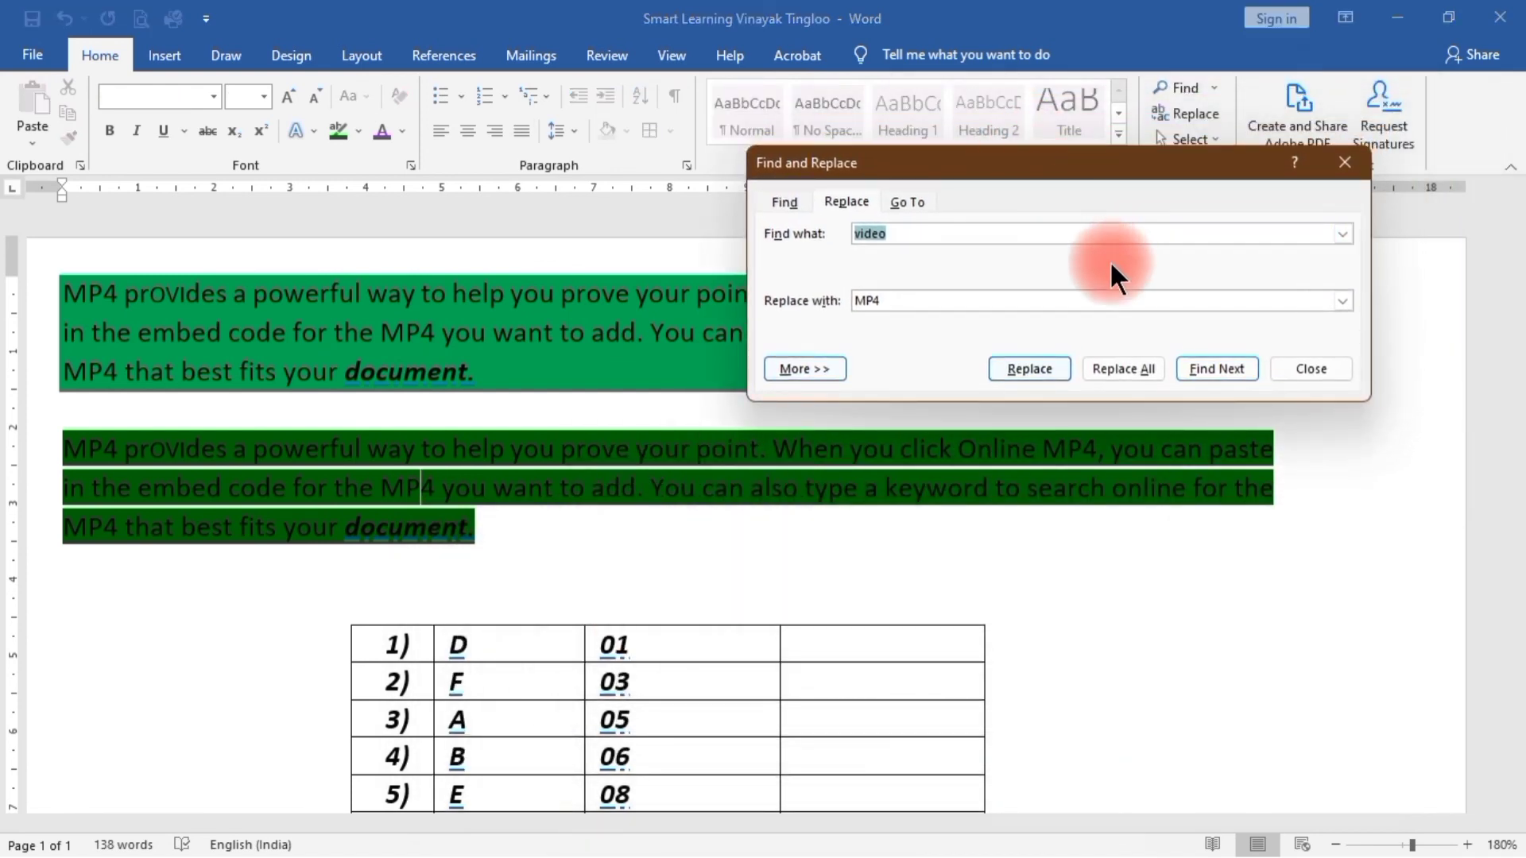
pyautogui.click(909, 201)
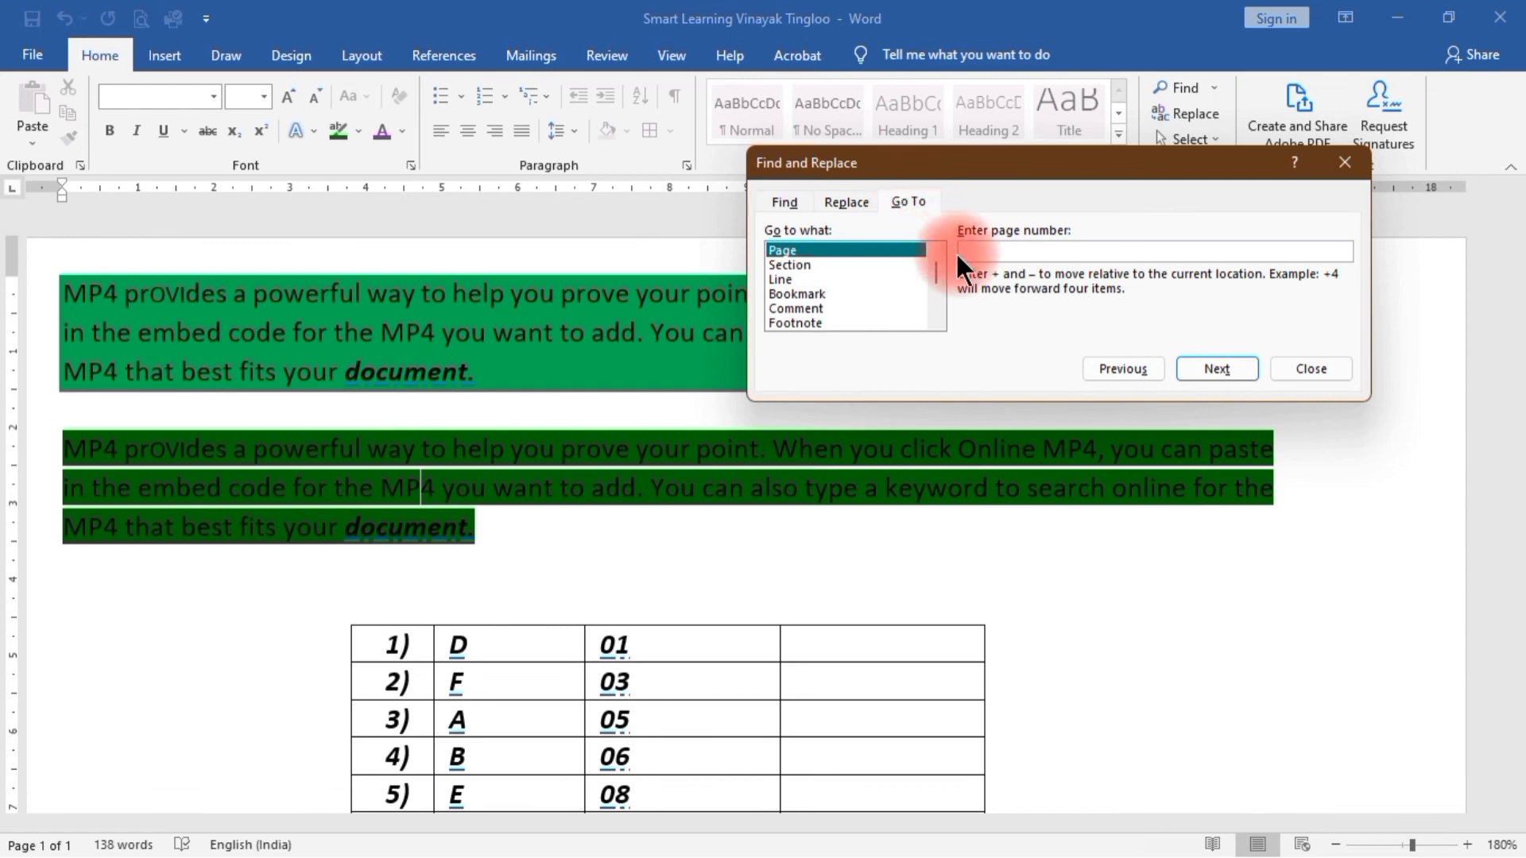
pyautogui.click(550, 551)
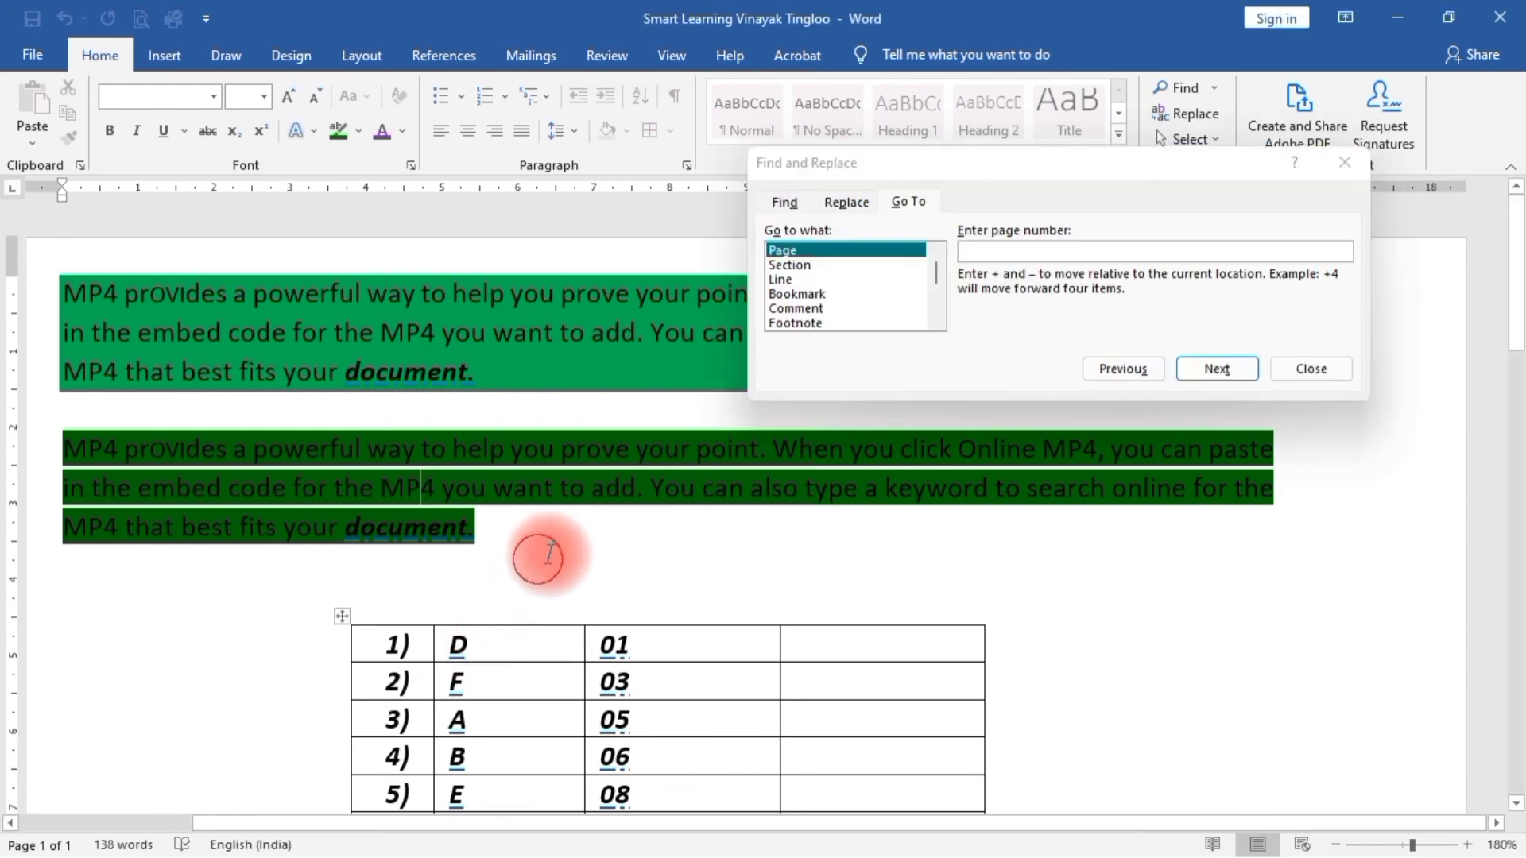
pyautogui.scroll(-2, 551, 551)
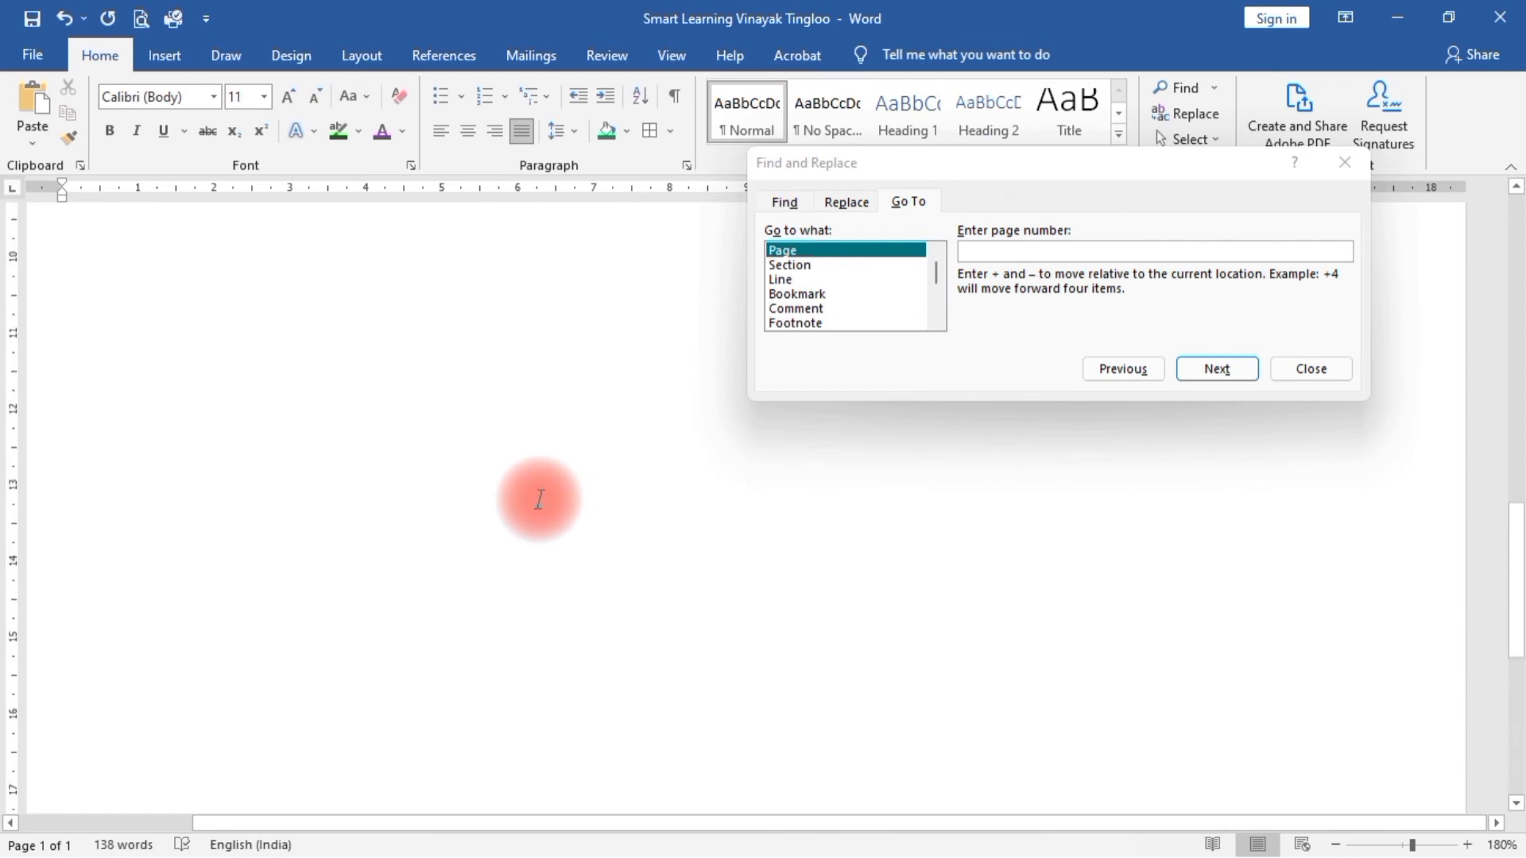
pyautogui.scroll(-5, 541, 500)
pyautogui.click(169, 526)
pyautogui.moveTo(250, 526); pyautogui.dragTo(340, 647)
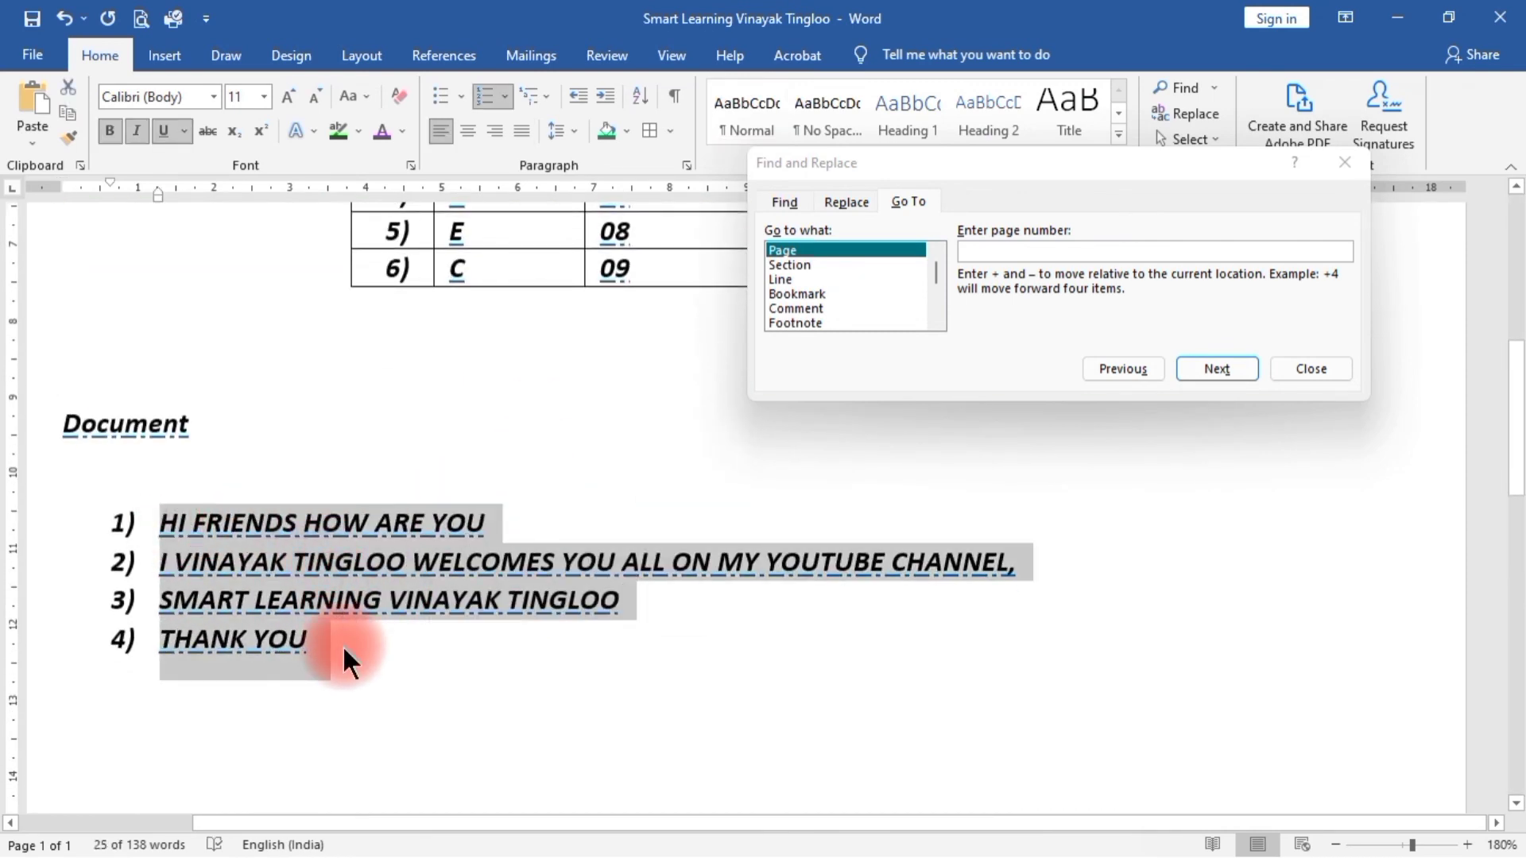
pyautogui.click(205, 425)
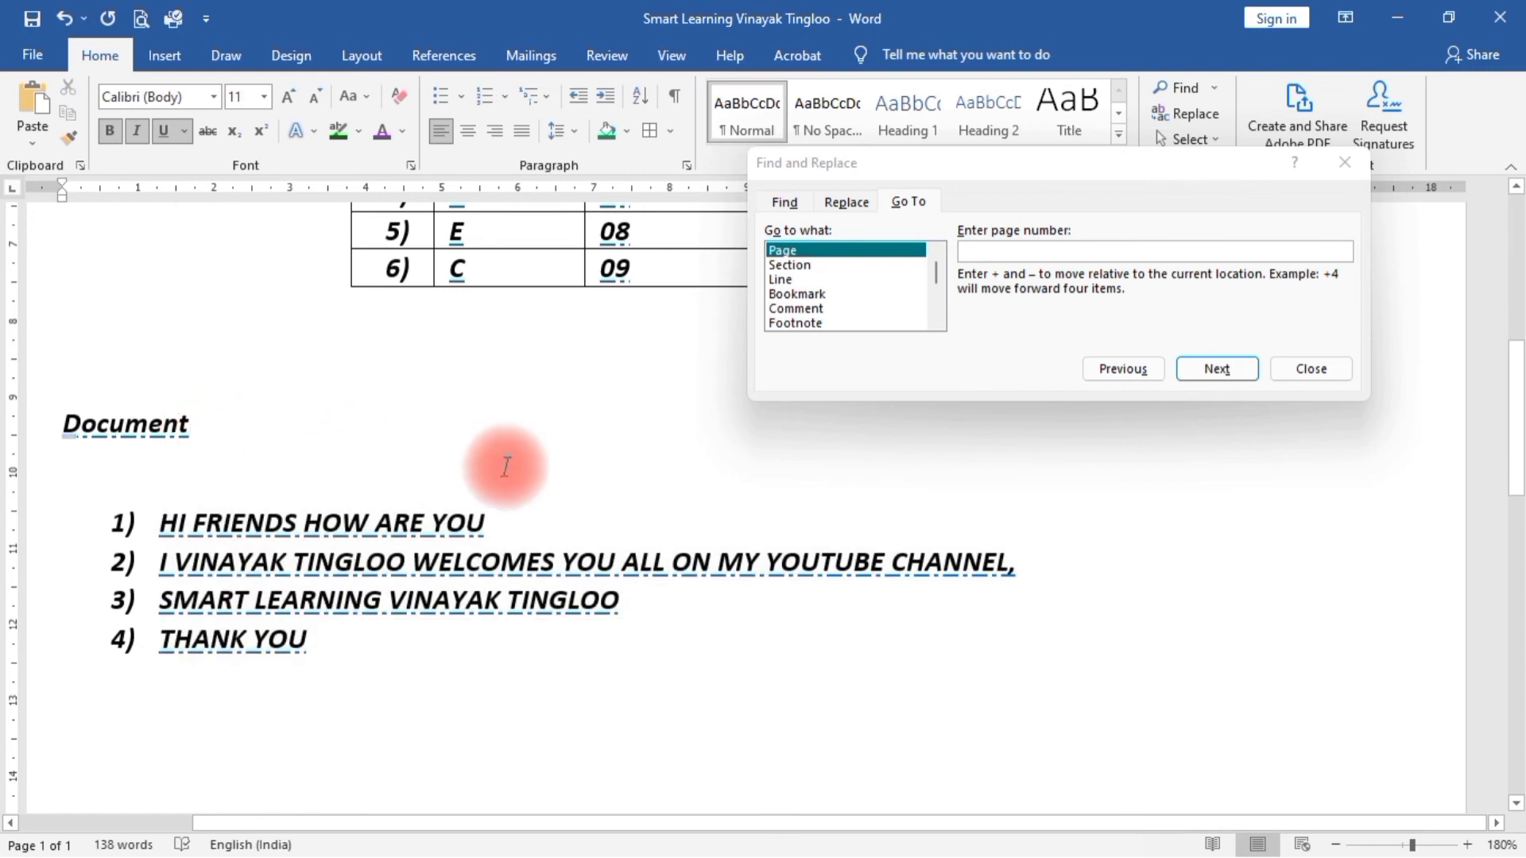
pyautogui.hotkey('ctrl', 'Return')
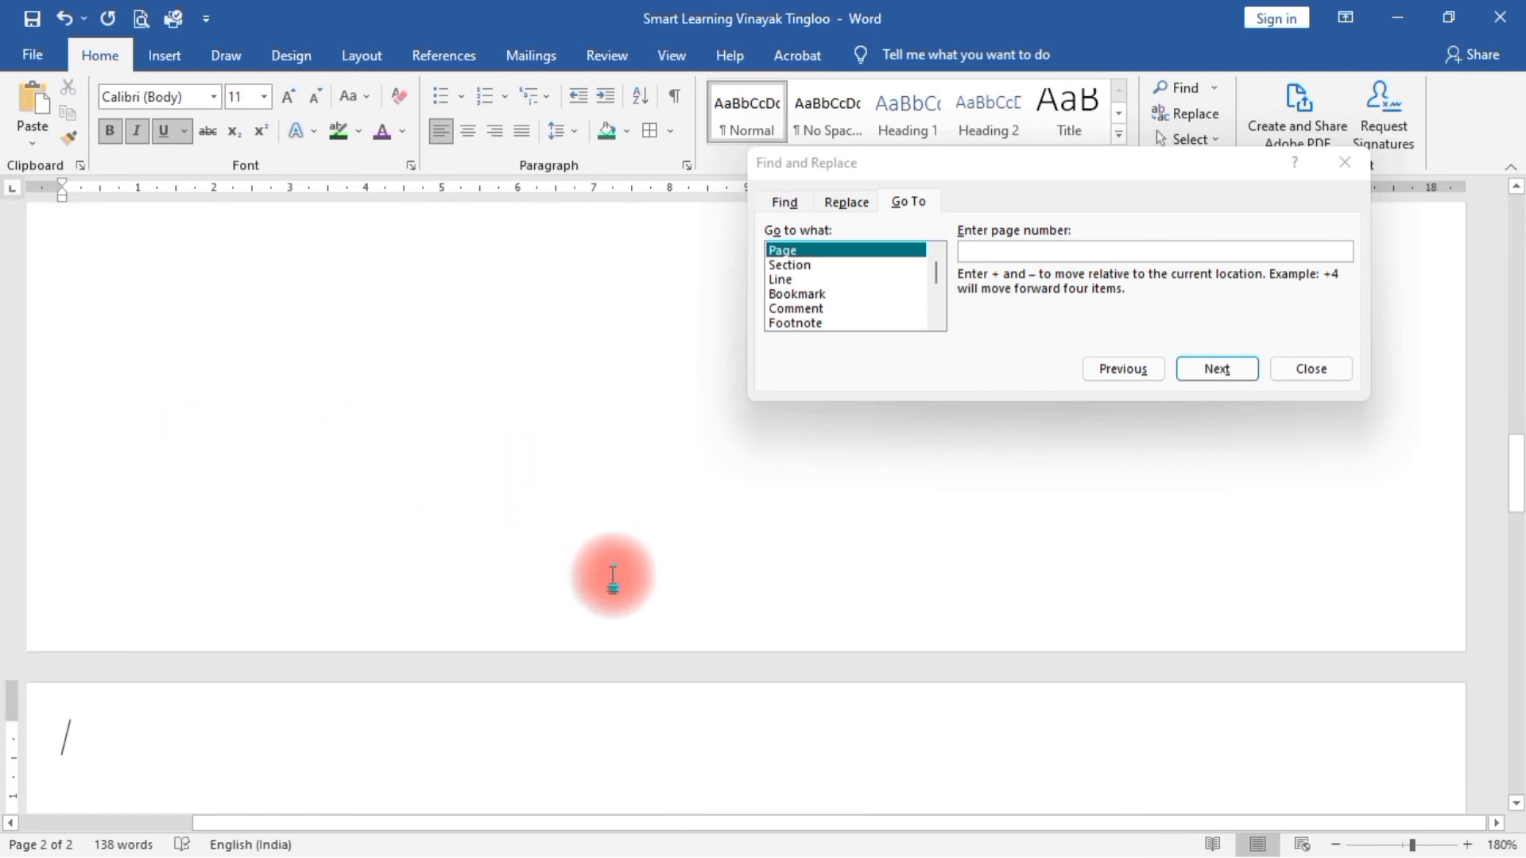
pyautogui.scroll(-5, 619, 576)
pyautogui.scroll(-3, 604, 516)
pyautogui.scroll(10, 511, 477)
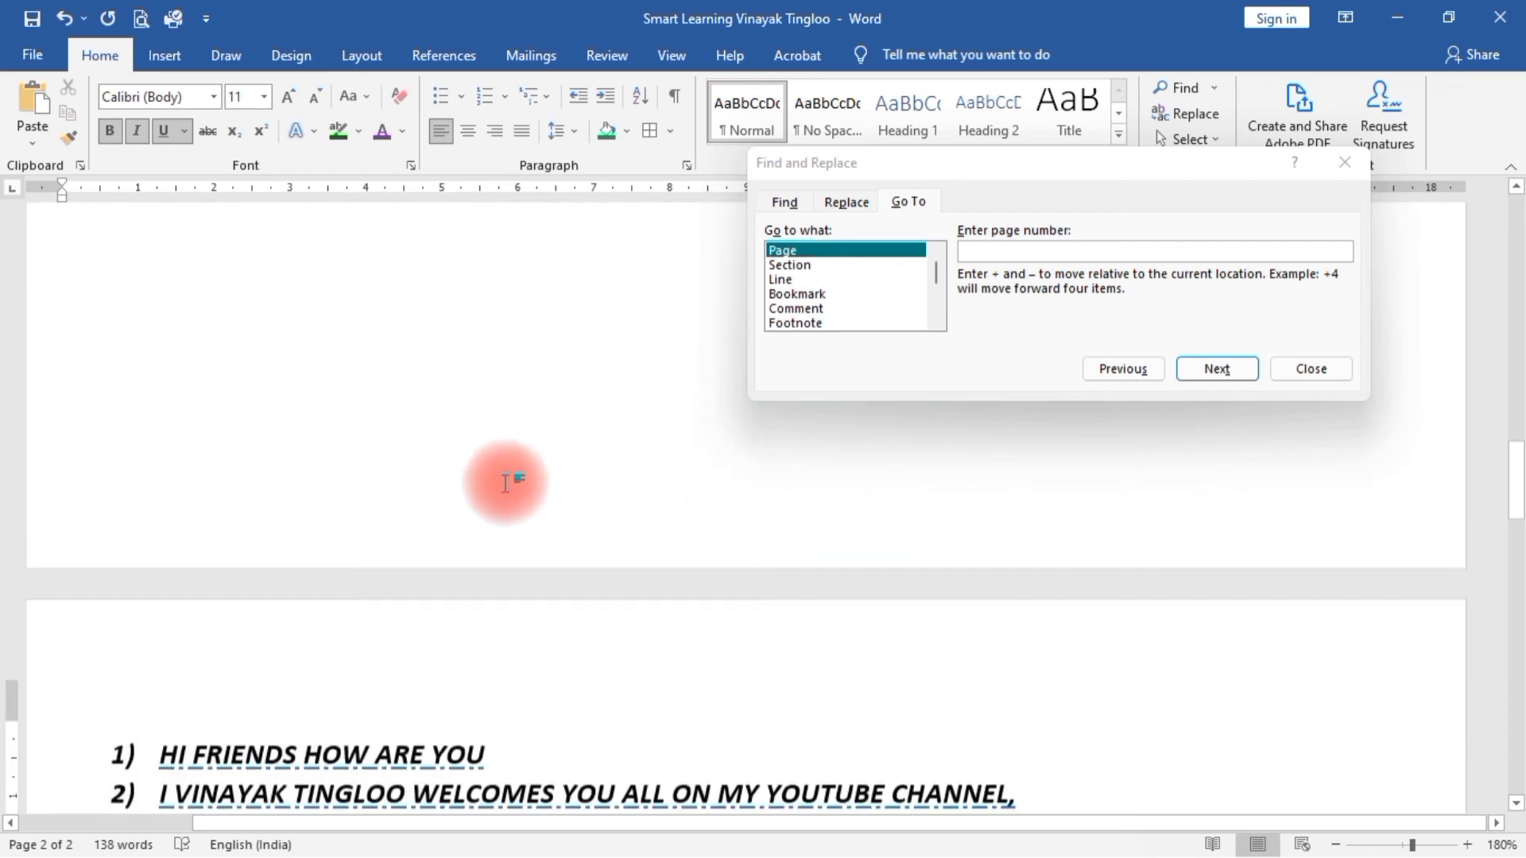
pyautogui.scroll(5, 498, 484)
# Step: From the first page, use Go To to jump to page 2, and close the Find and Replace dialog
pyautogui.click(504, 331)
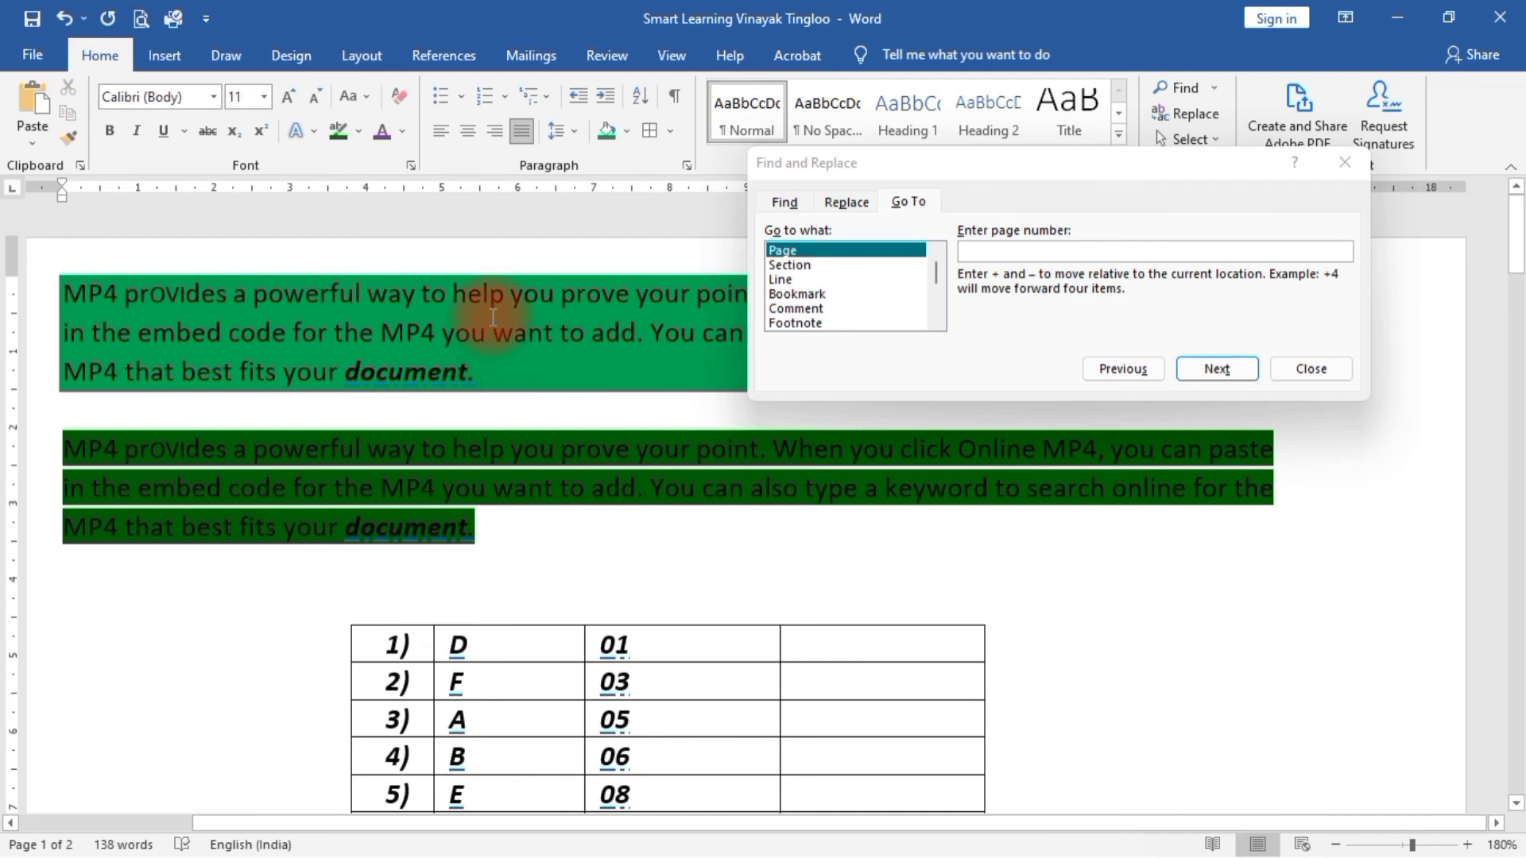
pyautogui.click(1010, 255)
pyautogui.write('2')
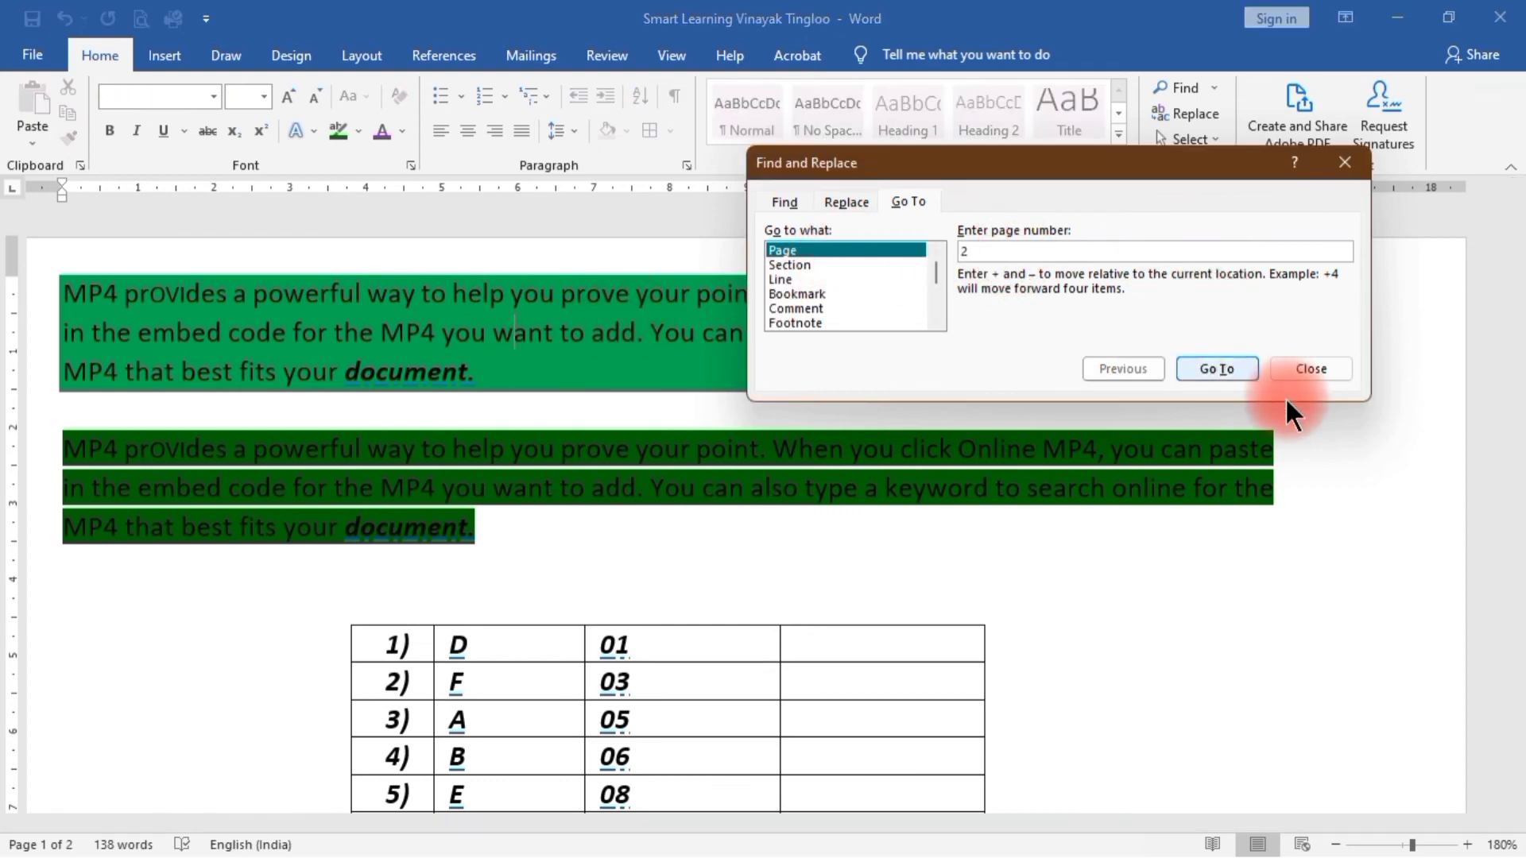
pyautogui.click(1236, 368)
pyautogui.click(437, 628)
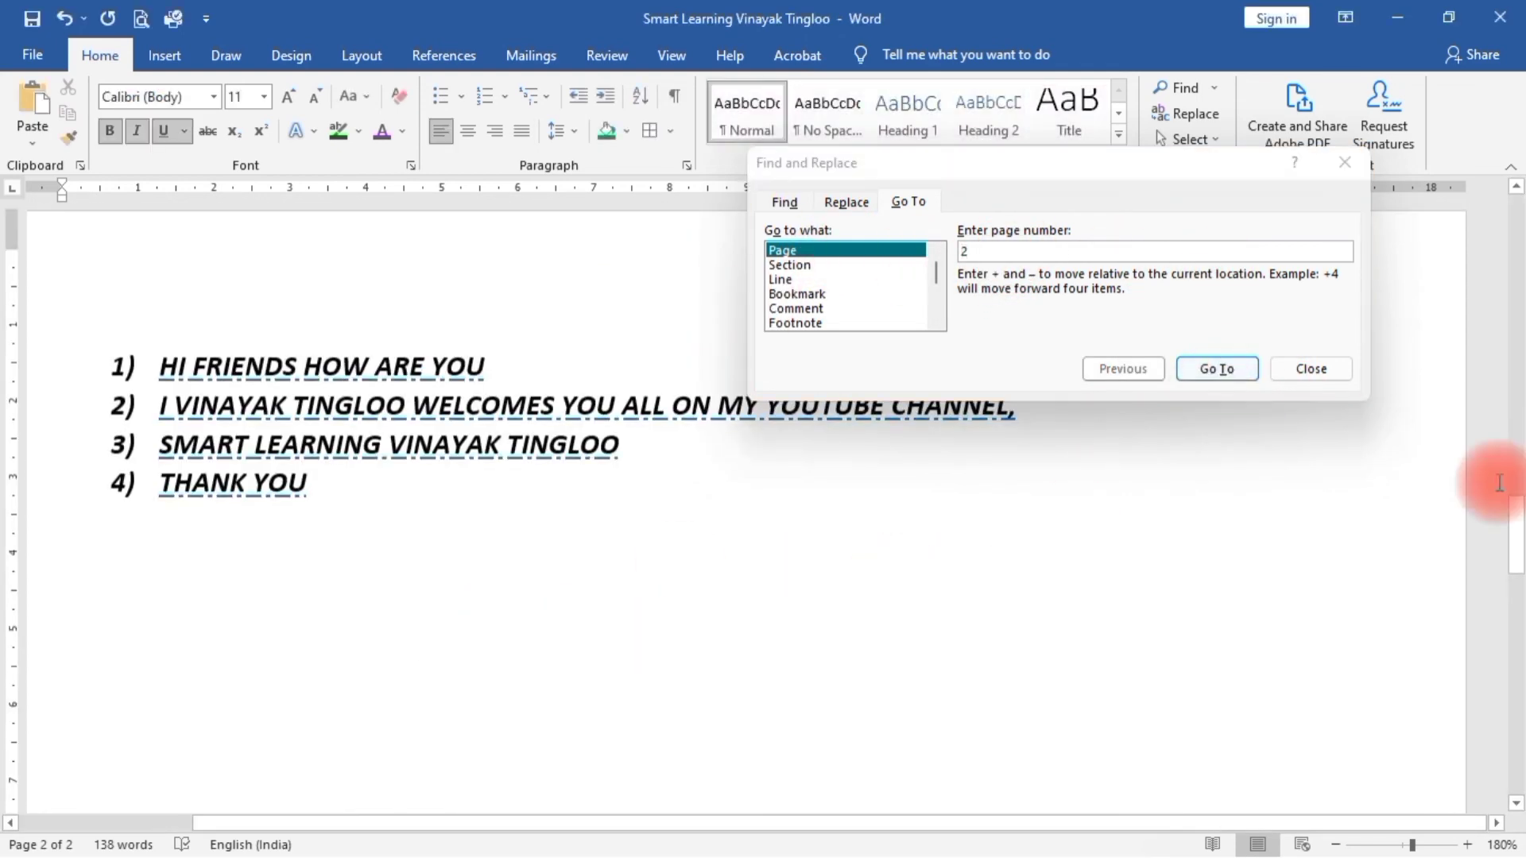
pyautogui.click(1332, 365)
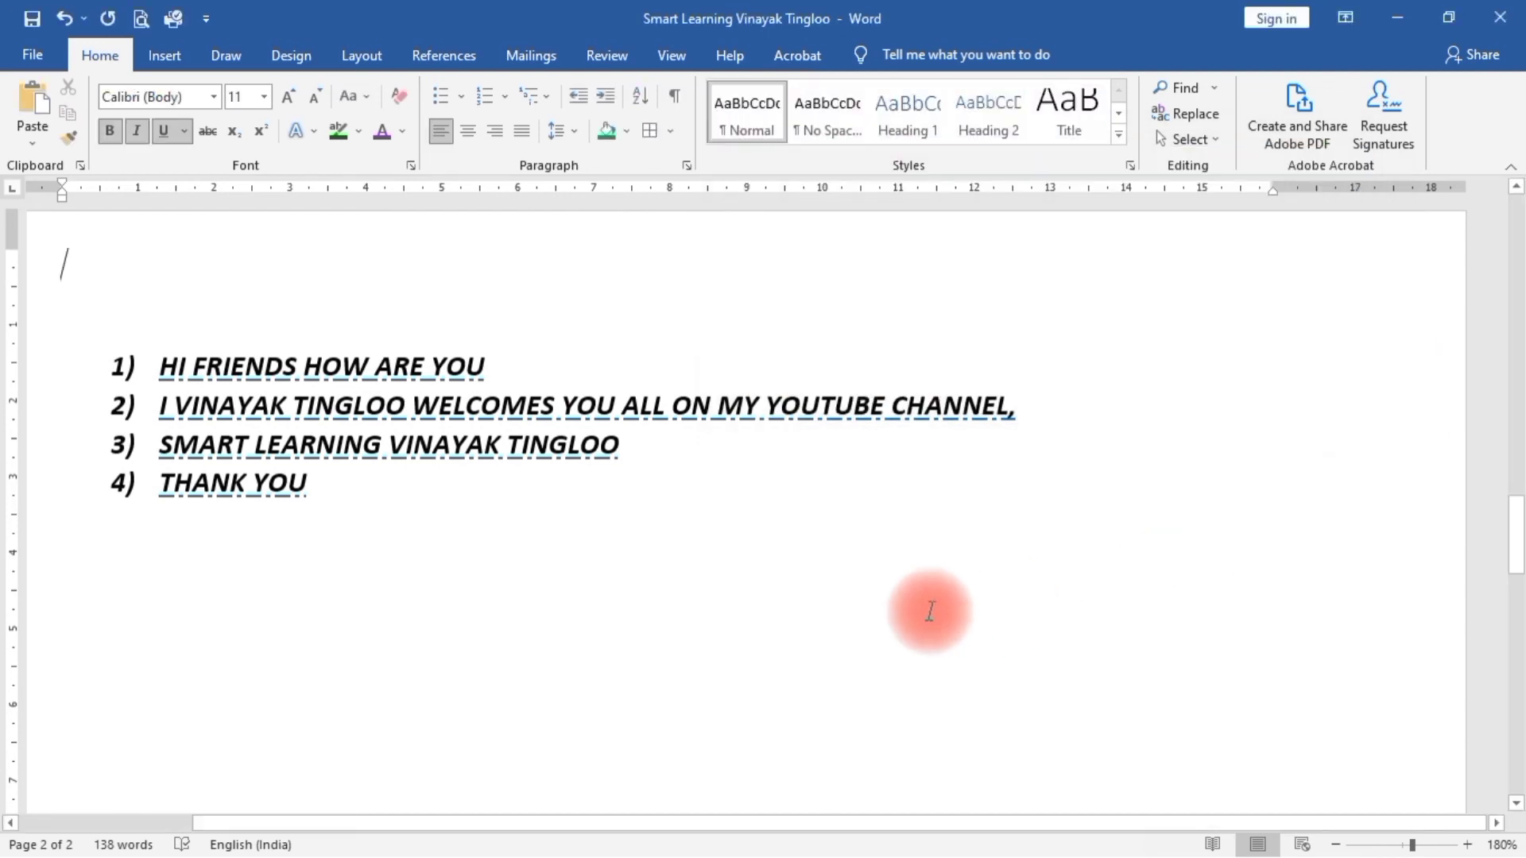
# Step: Select all the document's content, look over the selection on both pages, and clear it
pyautogui.scroll(15, 937, 611)
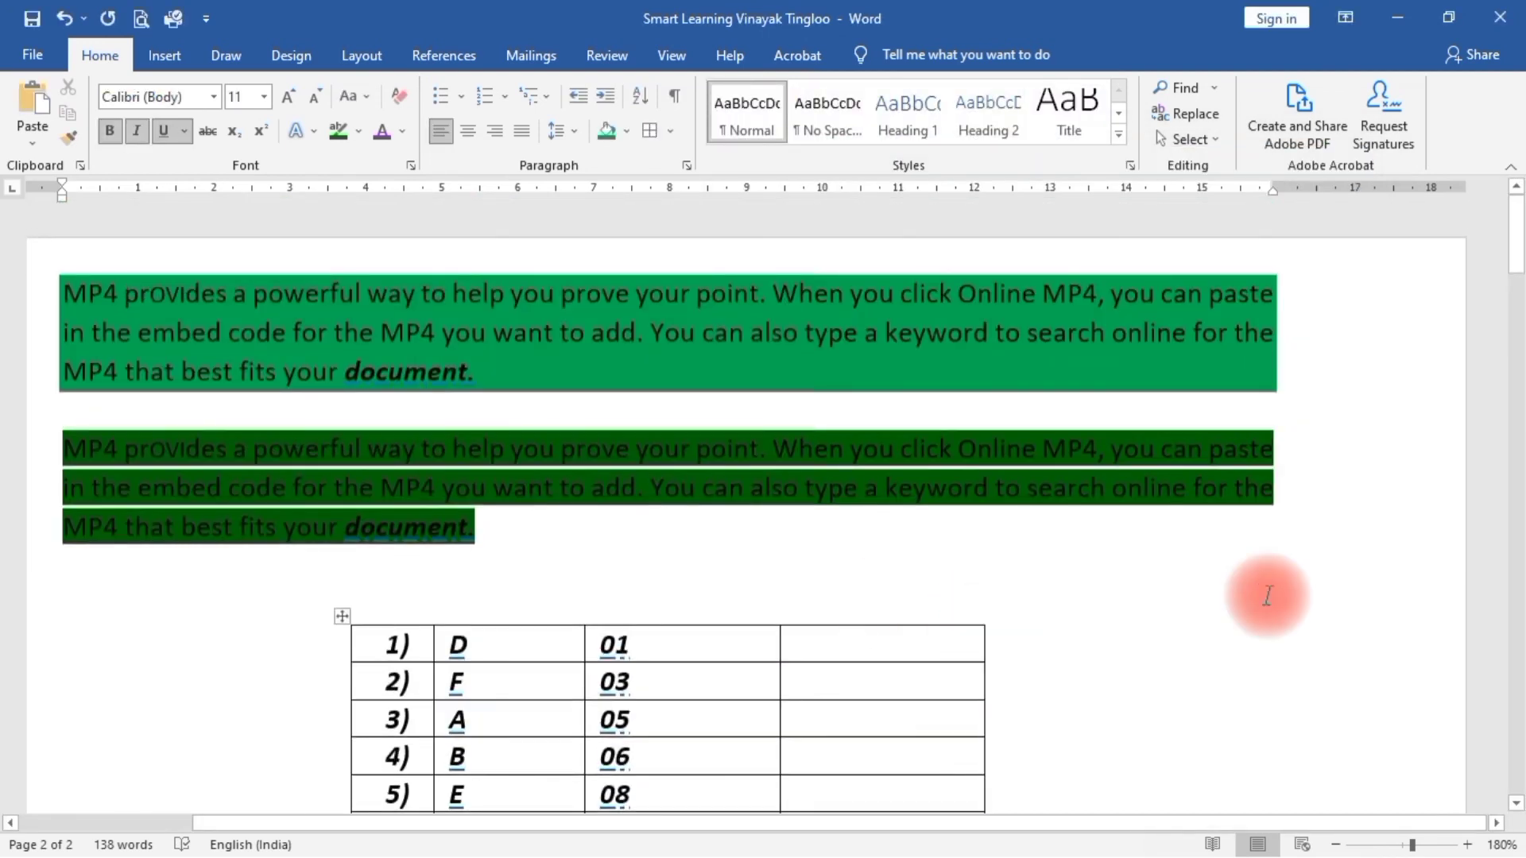
pyautogui.click(1218, 139)
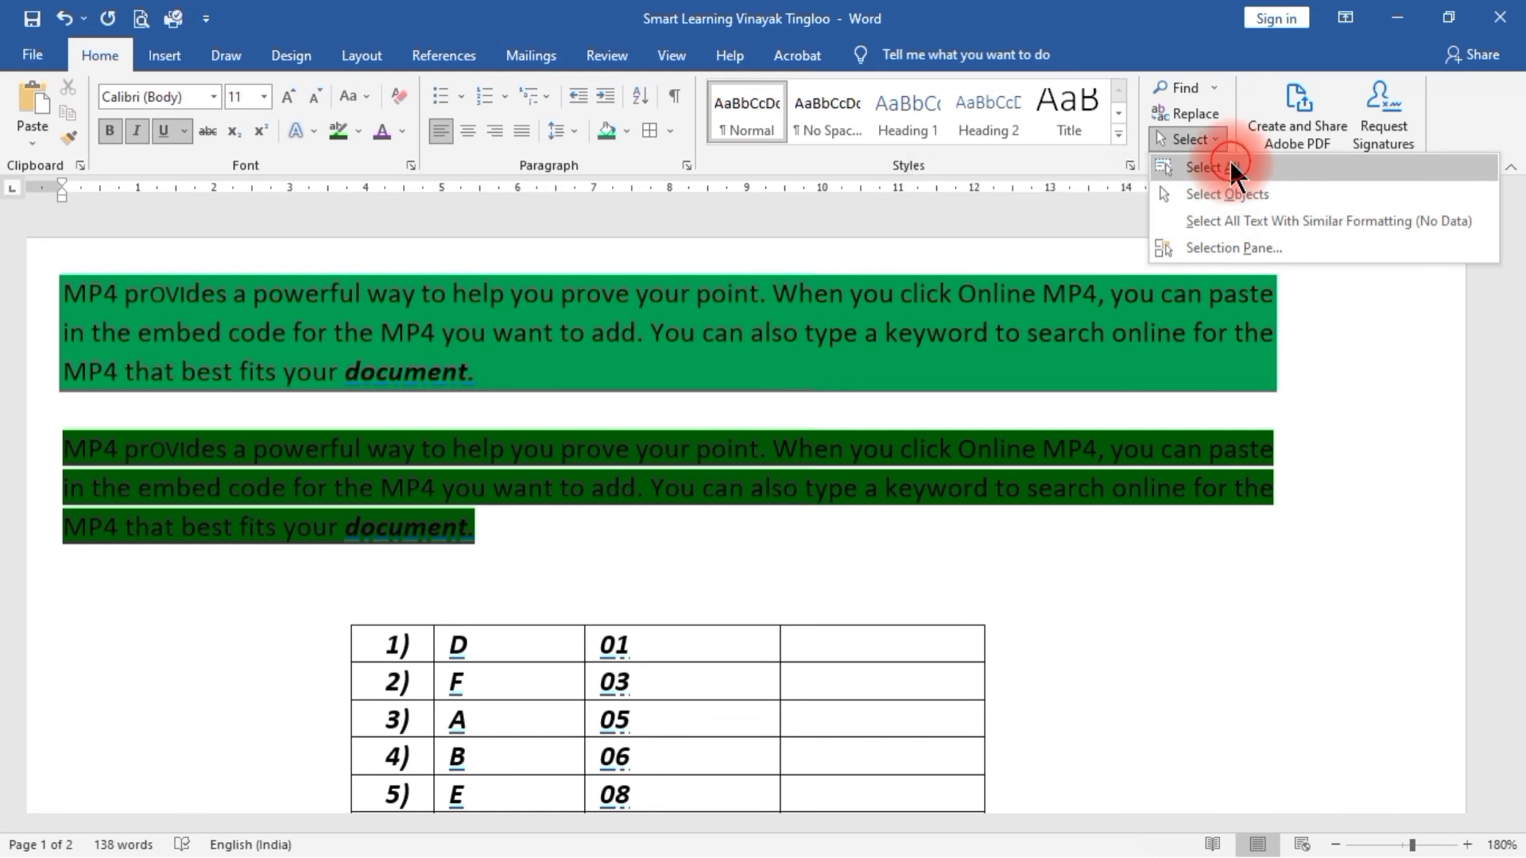
pyautogui.click(1229, 172)
pyautogui.scroll(-10, 950, 512)
pyautogui.scroll(9, 943, 485)
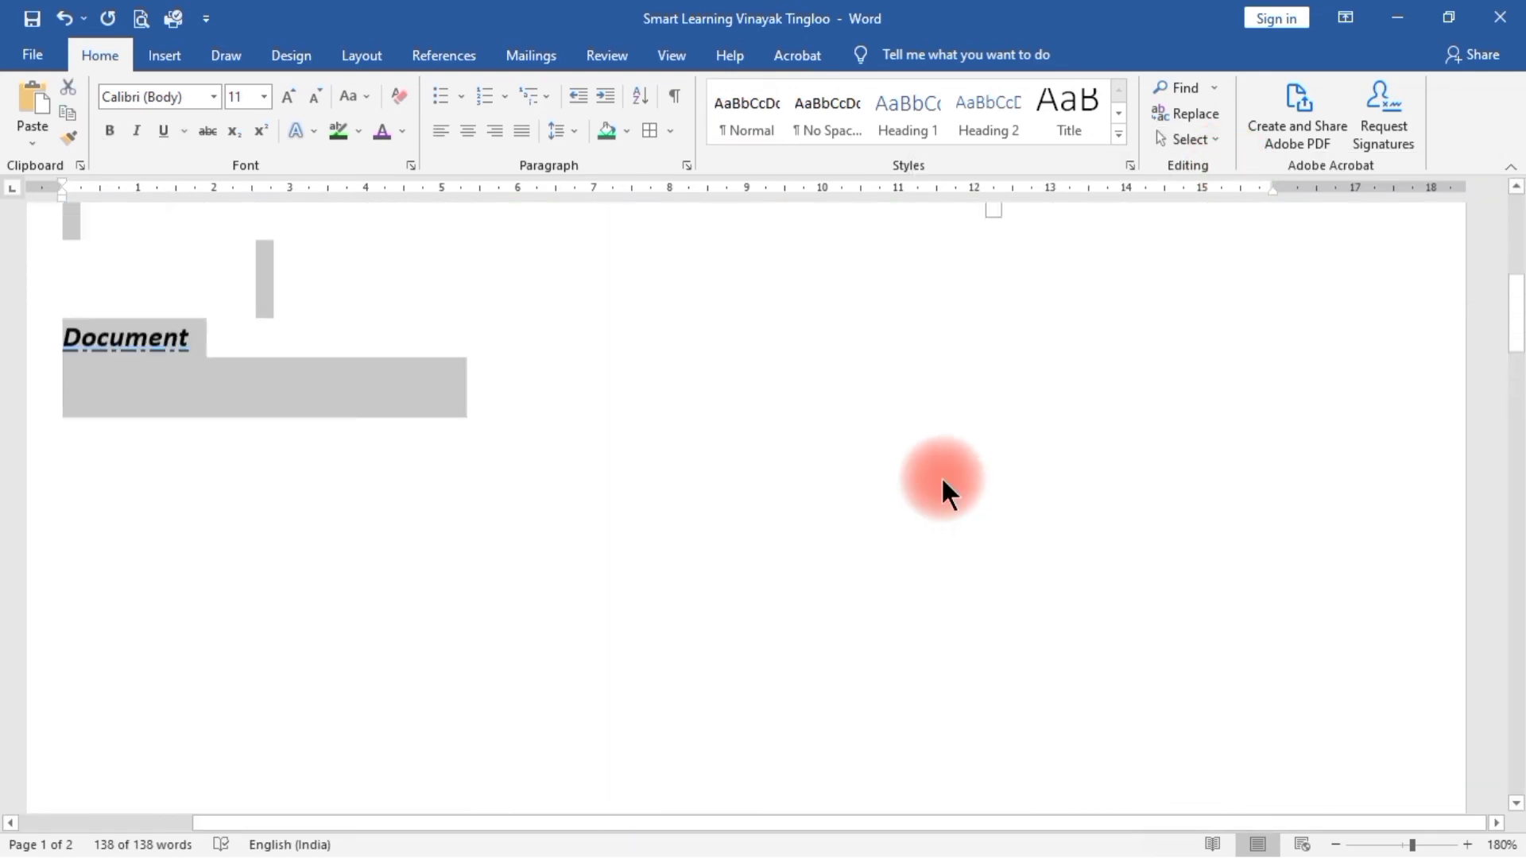
pyautogui.scroll(1, 941, 476)
pyautogui.click(1096, 447)
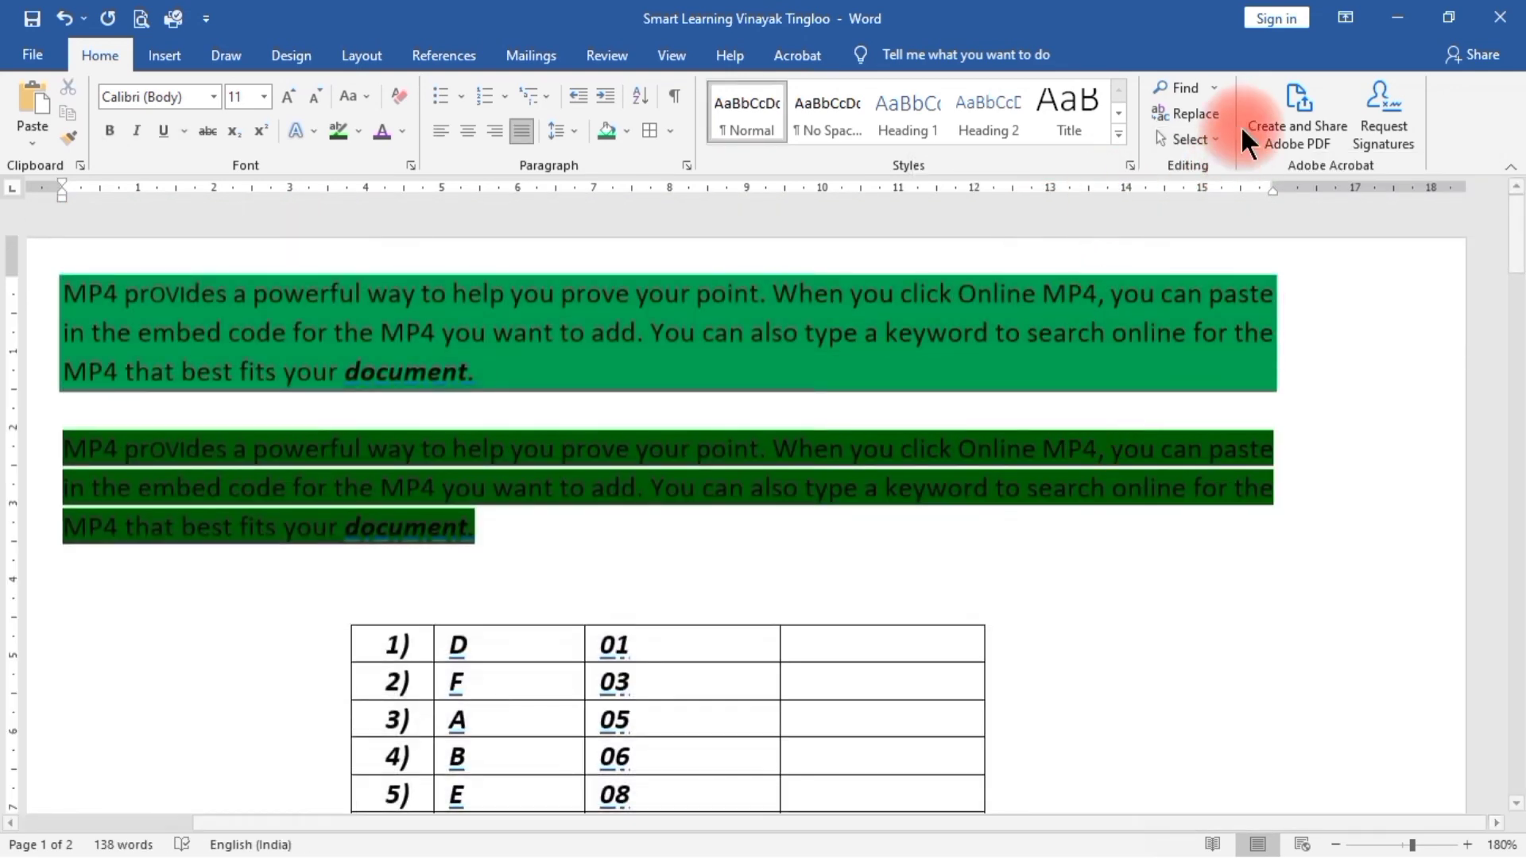
# Step: Turn on Select Objects mode, and try Select All Text With Similar Formatting (No Data)
pyautogui.click(1212, 139)
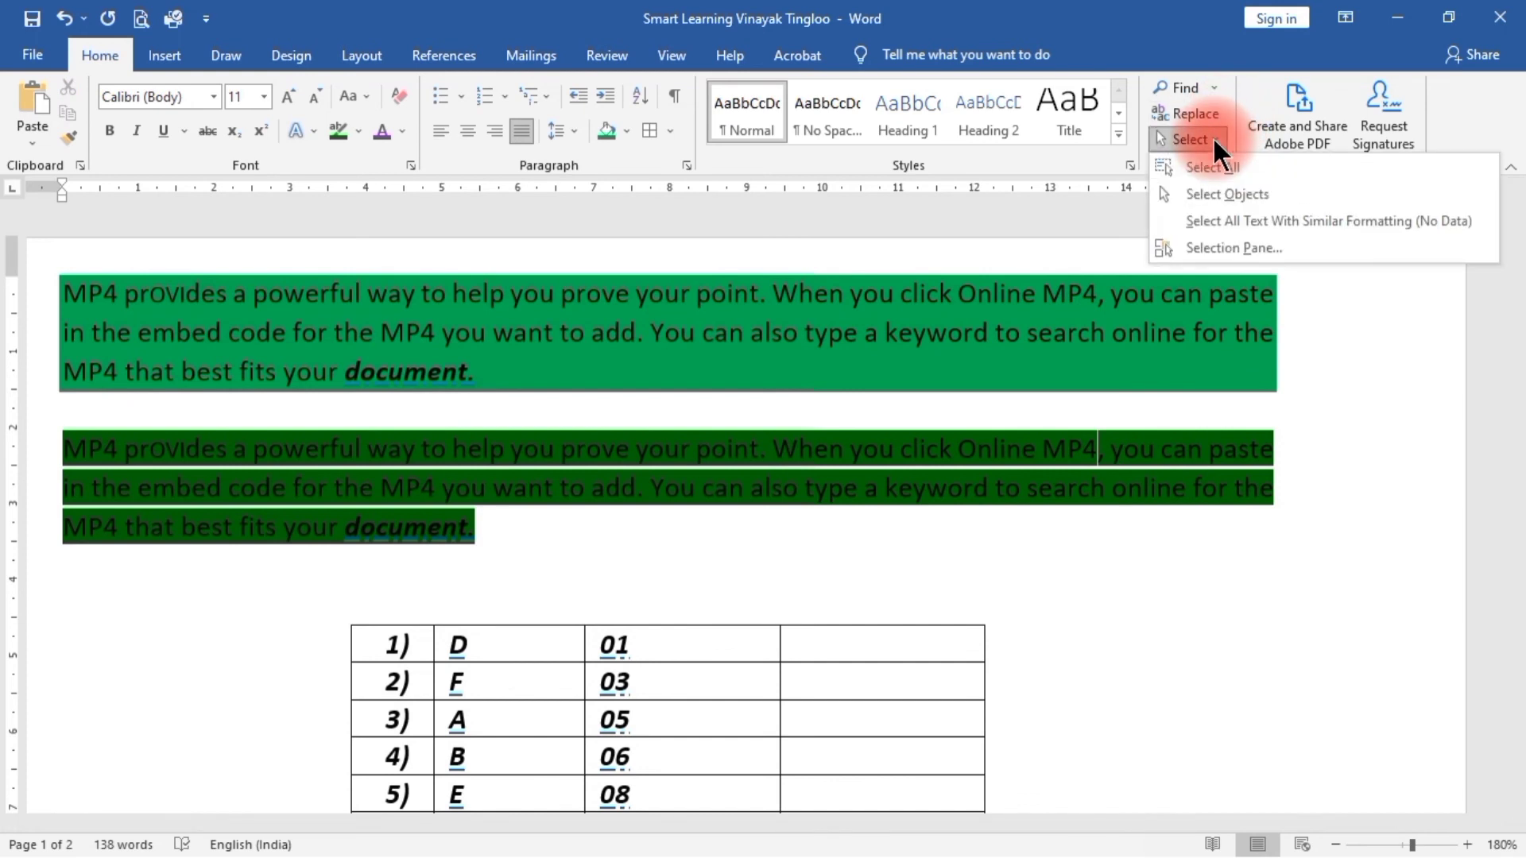
pyautogui.click(1230, 195)
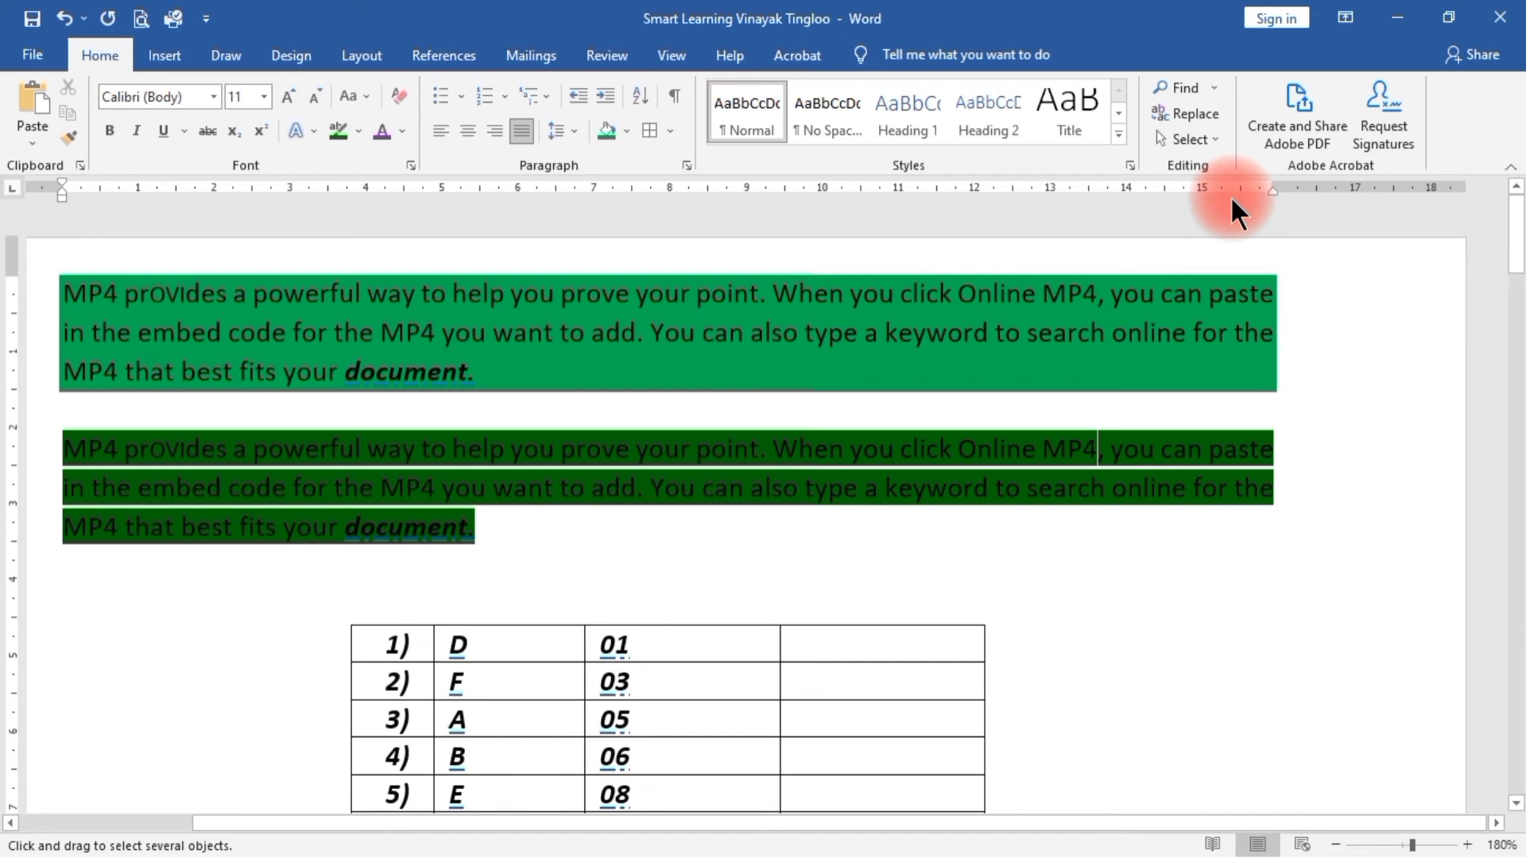
pyautogui.scroll(-5, 1064, 332)
pyautogui.scroll(-2, 1061, 437)
pyautogui.scroll(7, 1229, 511)
pyautogui.click(1190, 139)
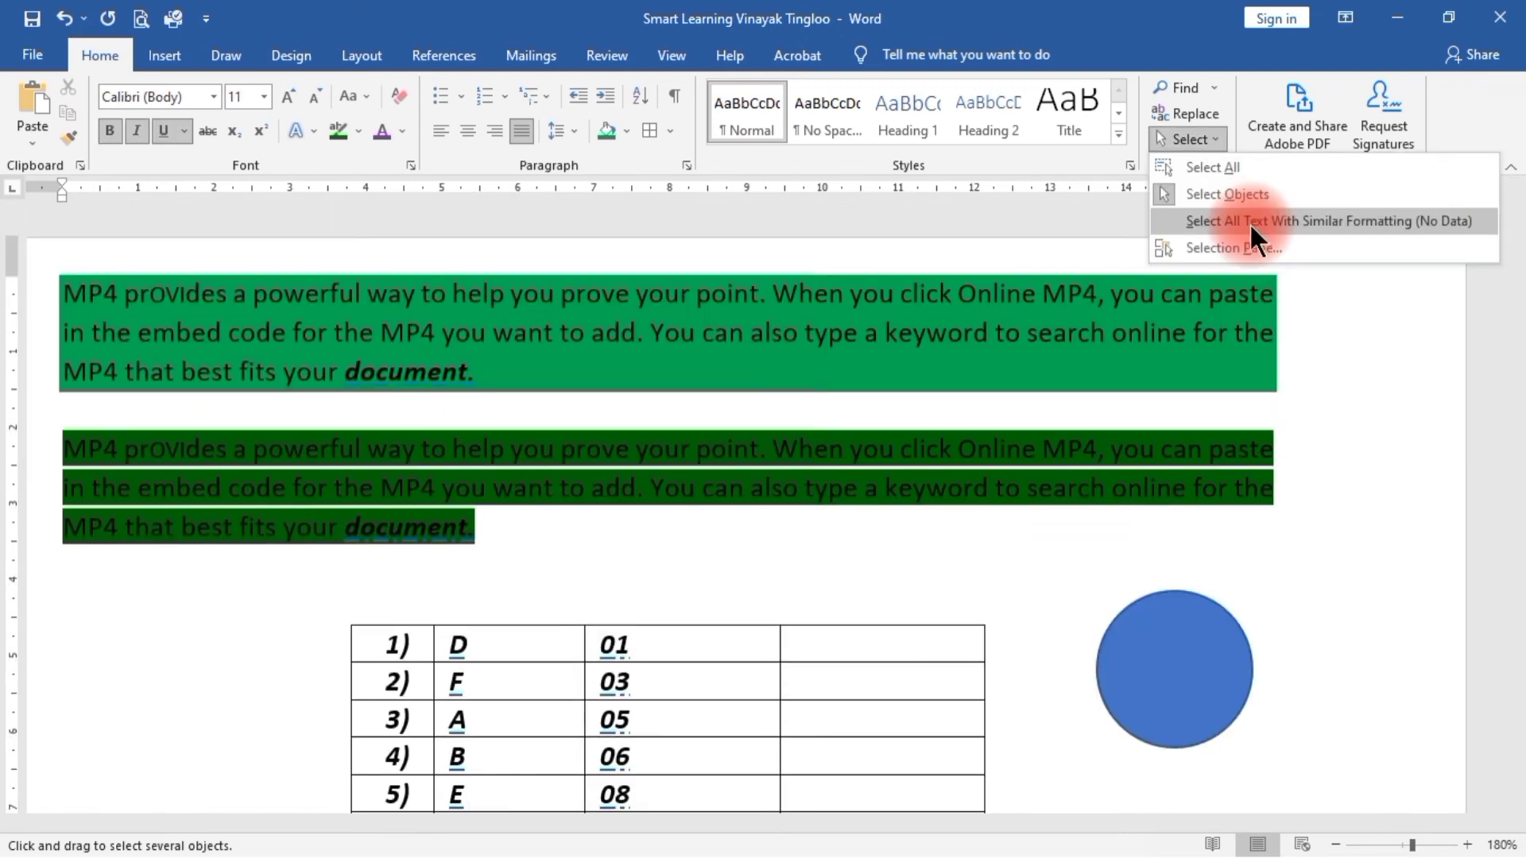
pyautogui.click(1304, 220)
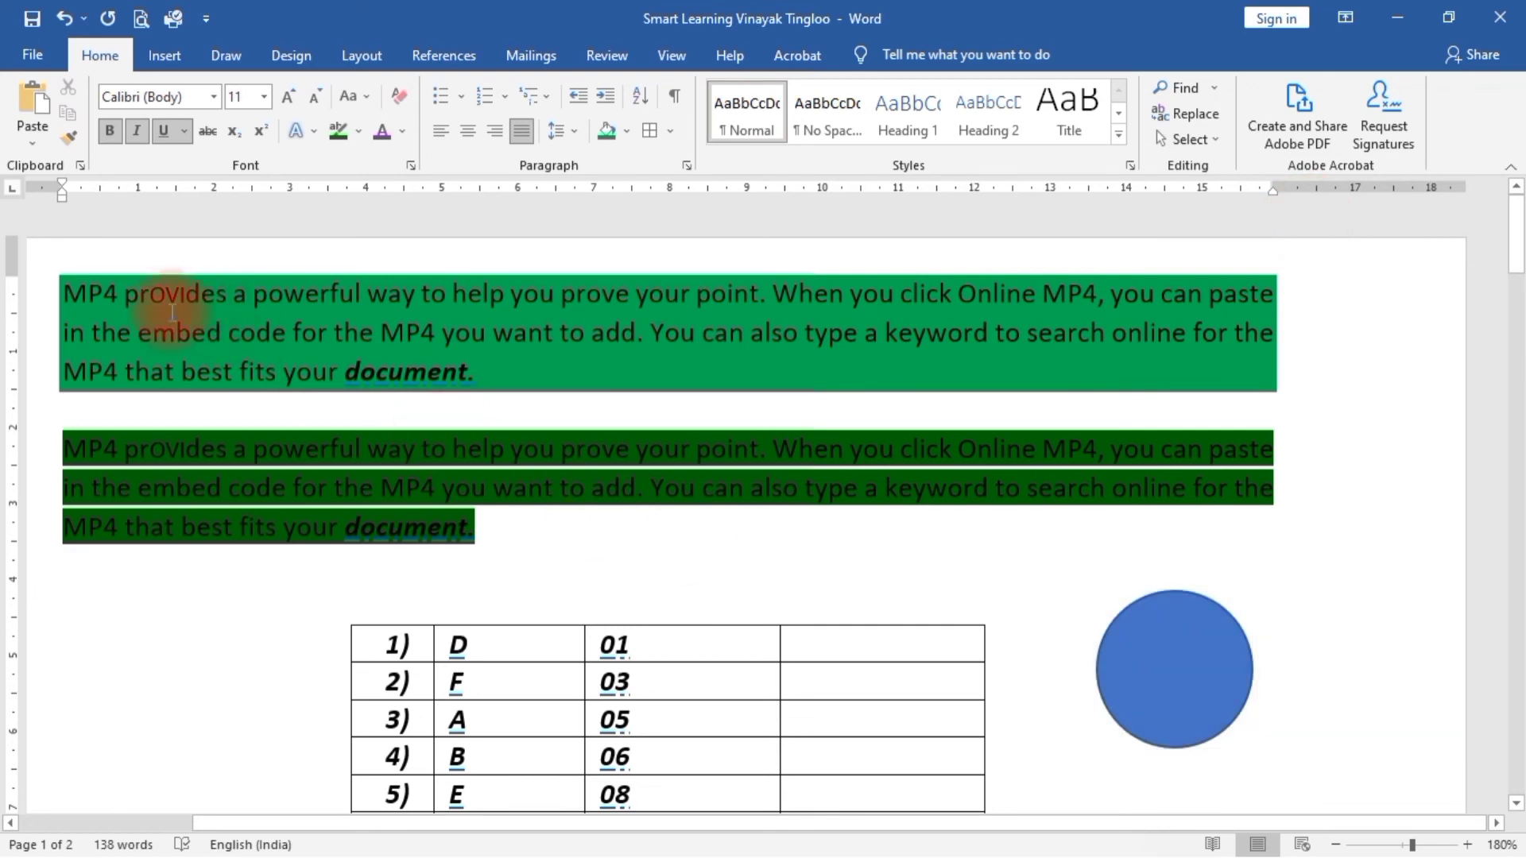
# Step: Clear all formatting from the entire document and remove the second paragraph's highlight colour
pyautogui.hotkey('ctrl', 'a')
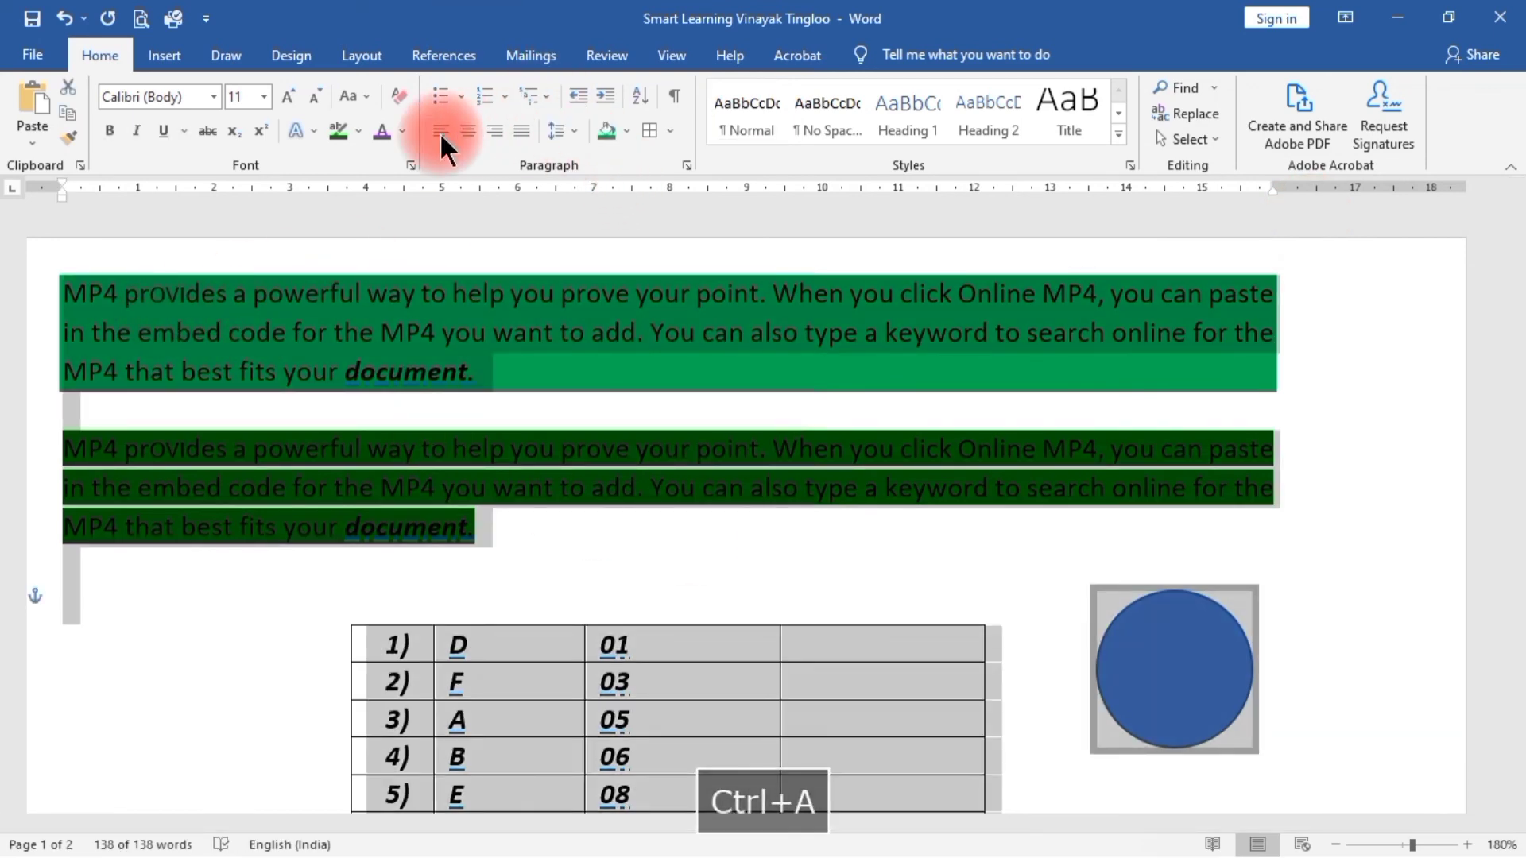
pyautogui.click(399, 97)
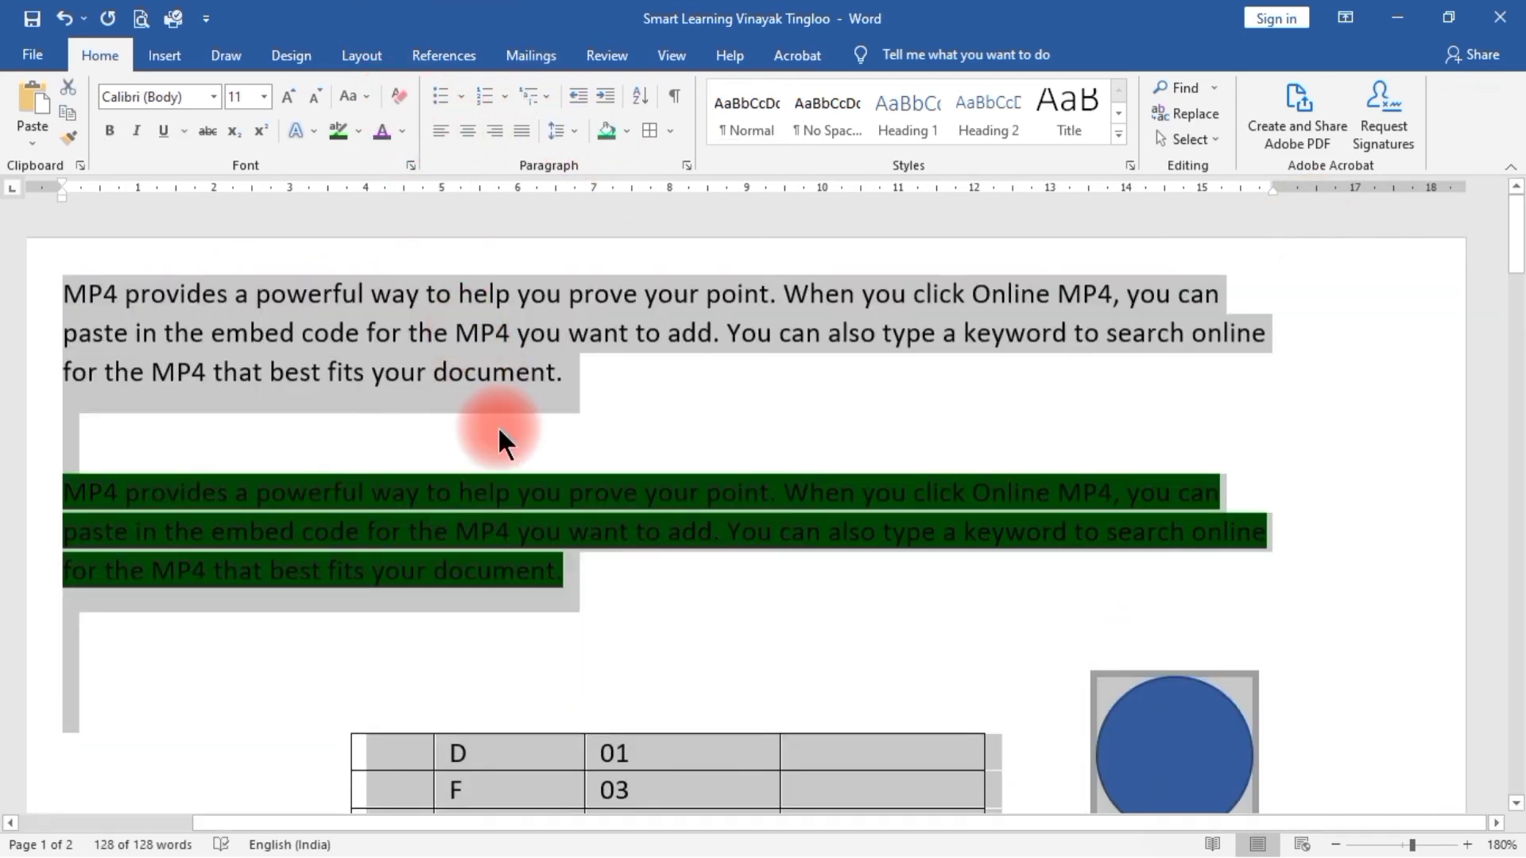
pyautogui.click(249, 461)
pyautogui.moveTo(249, 461); pyautogui.dragTo(564, 575)
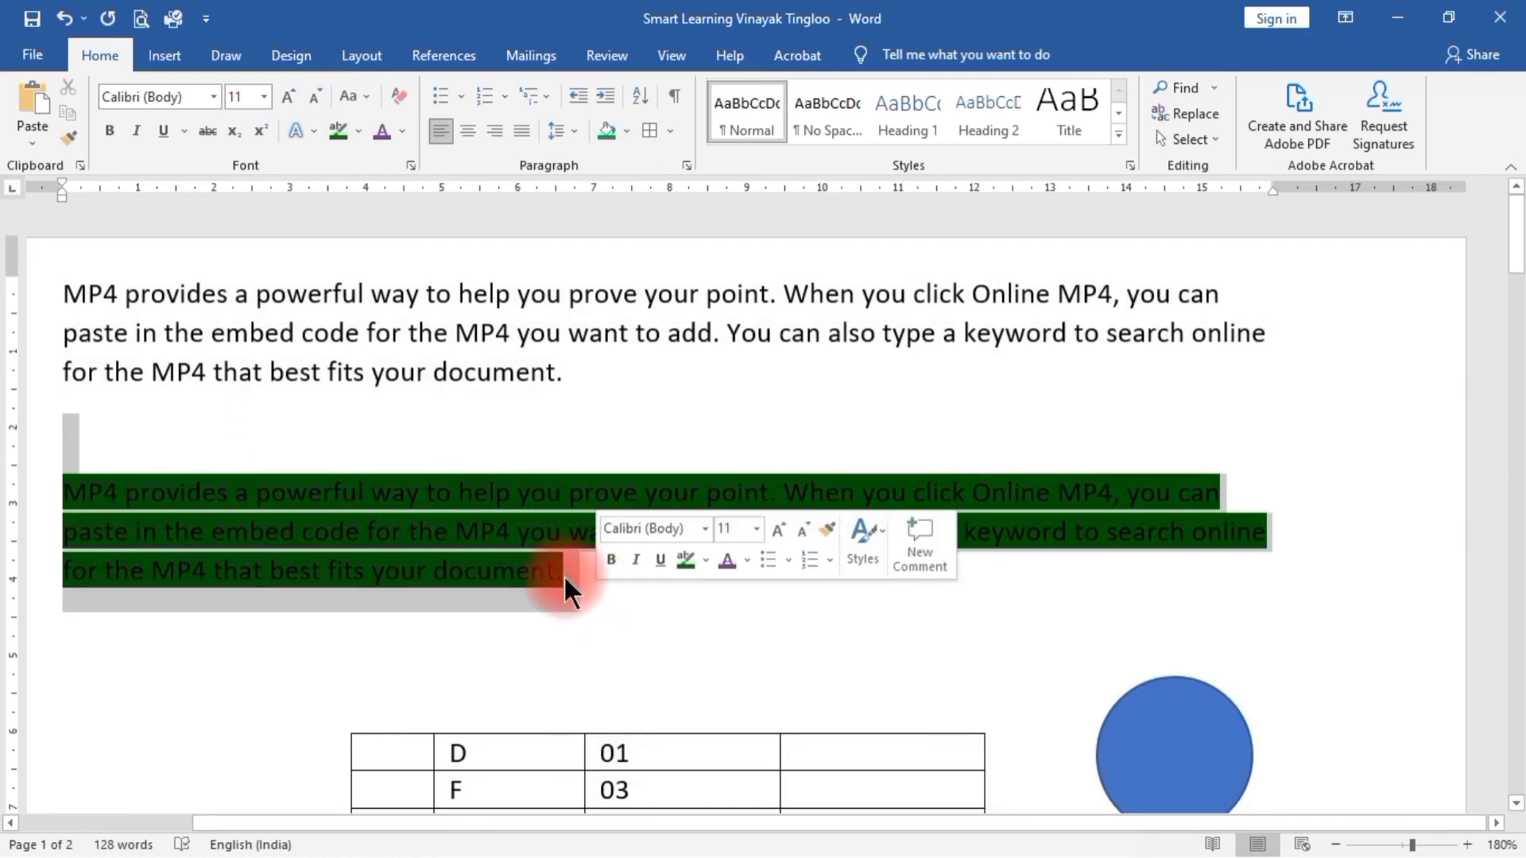
pyautogui.click(358, 127)
pyautogui.click(388, 269)
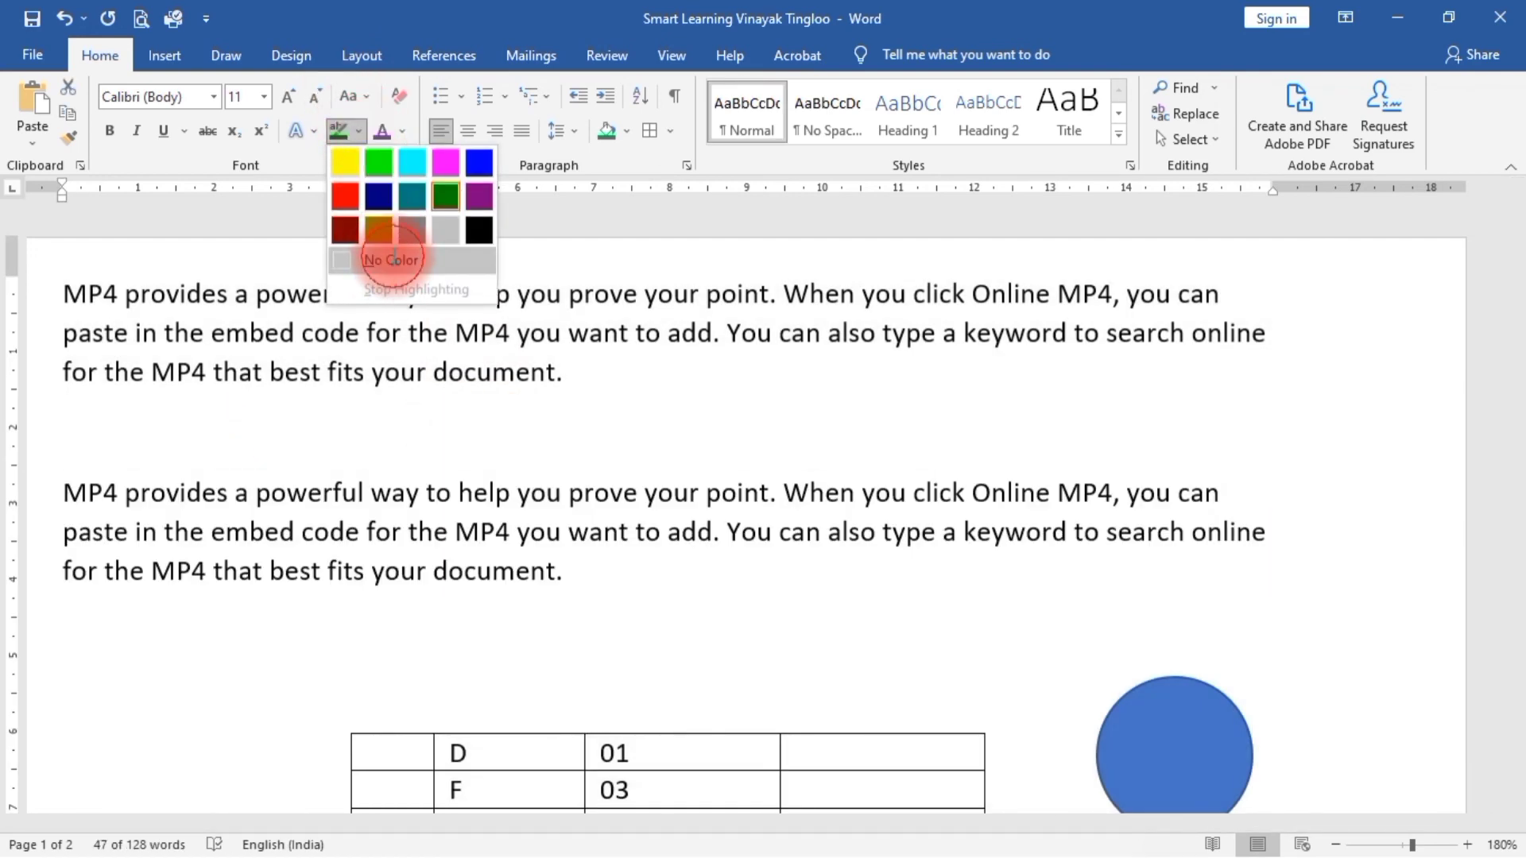
pyautogui.click(568, 461)
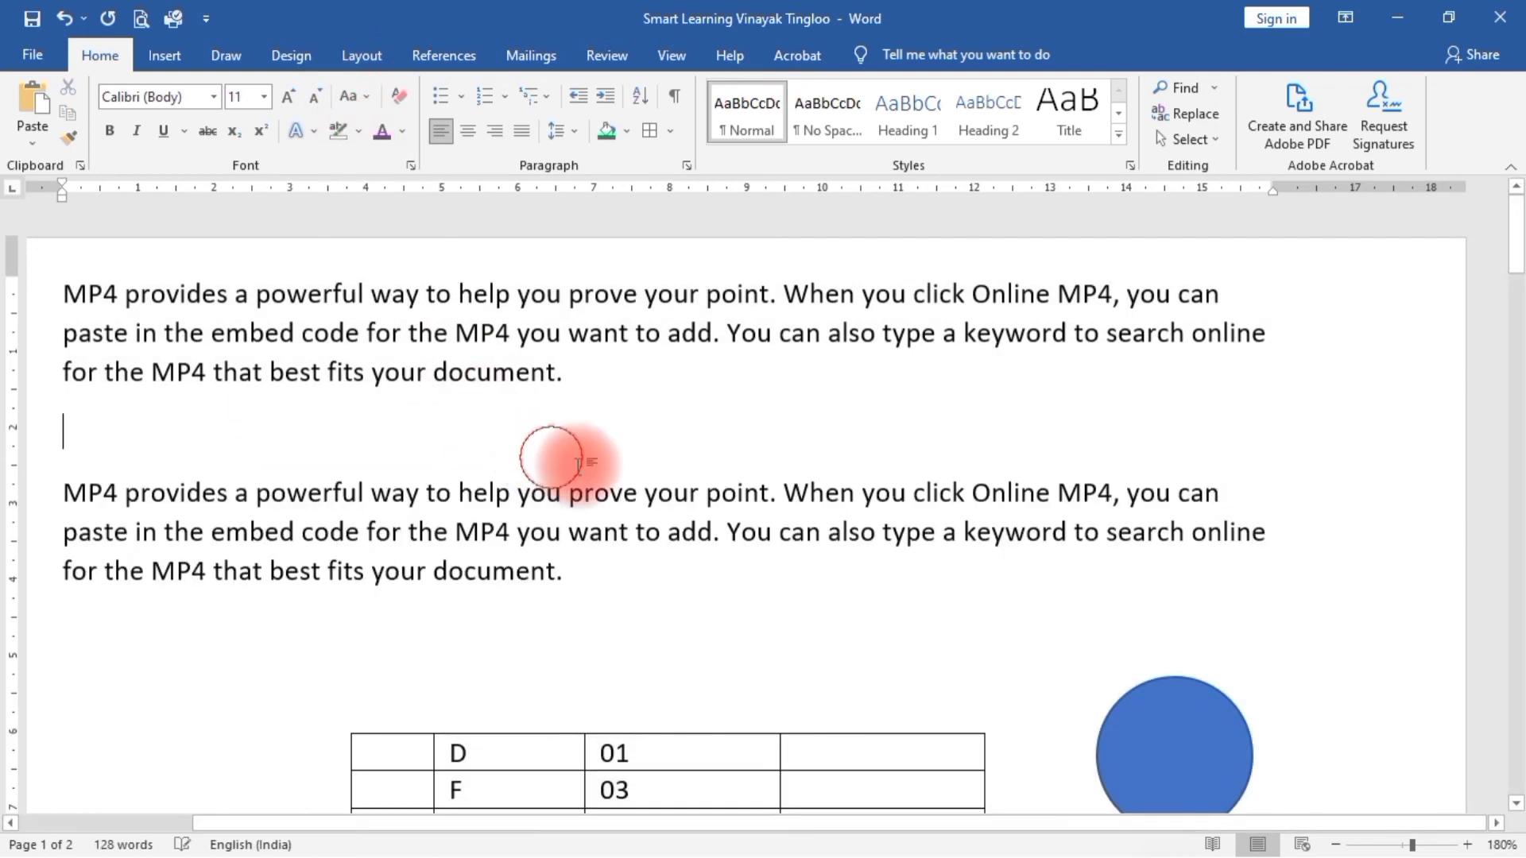
# Step: Select all text whose formatting is similar to the plain paragraphs, review it through the document, and deselect it
pyautogui.click(1208, 138)
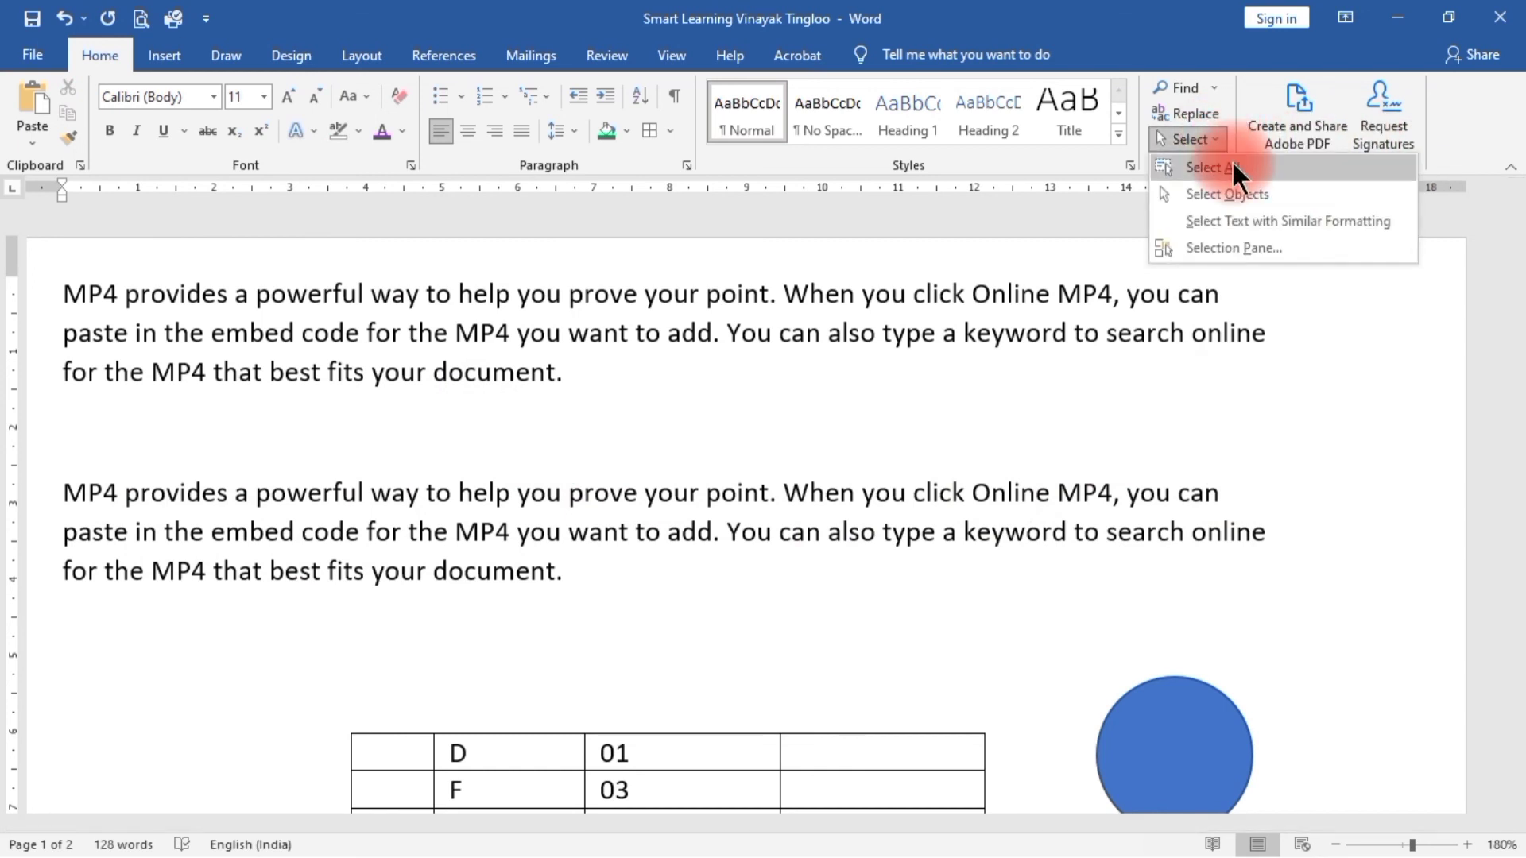
pyautogui.click(1246, 220)
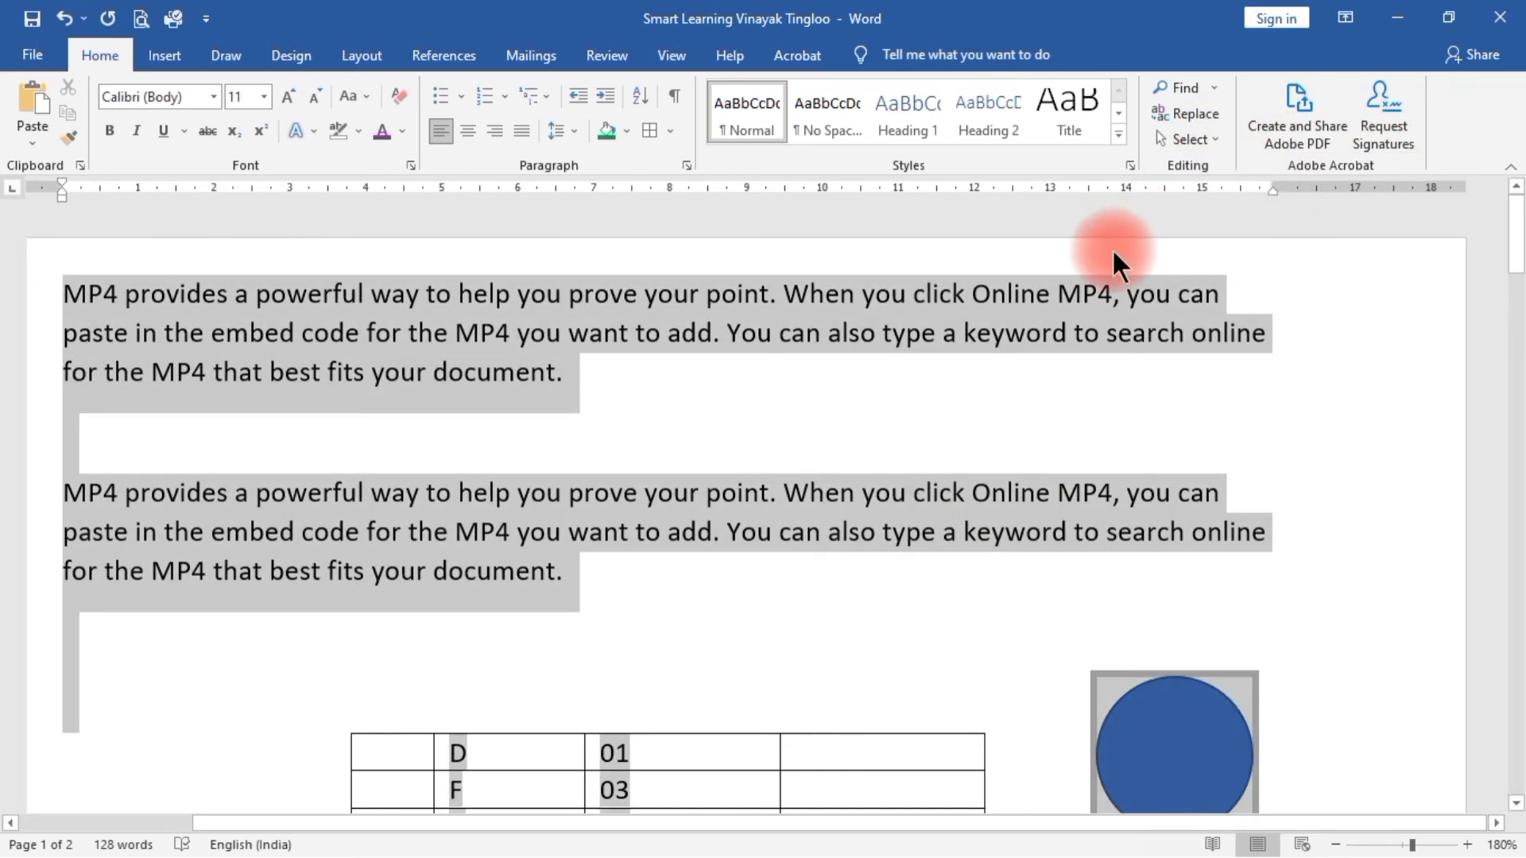
pyautogui.scroll(-15, 1110, 260)
pyautogui.scroll(15, 1089, 249)
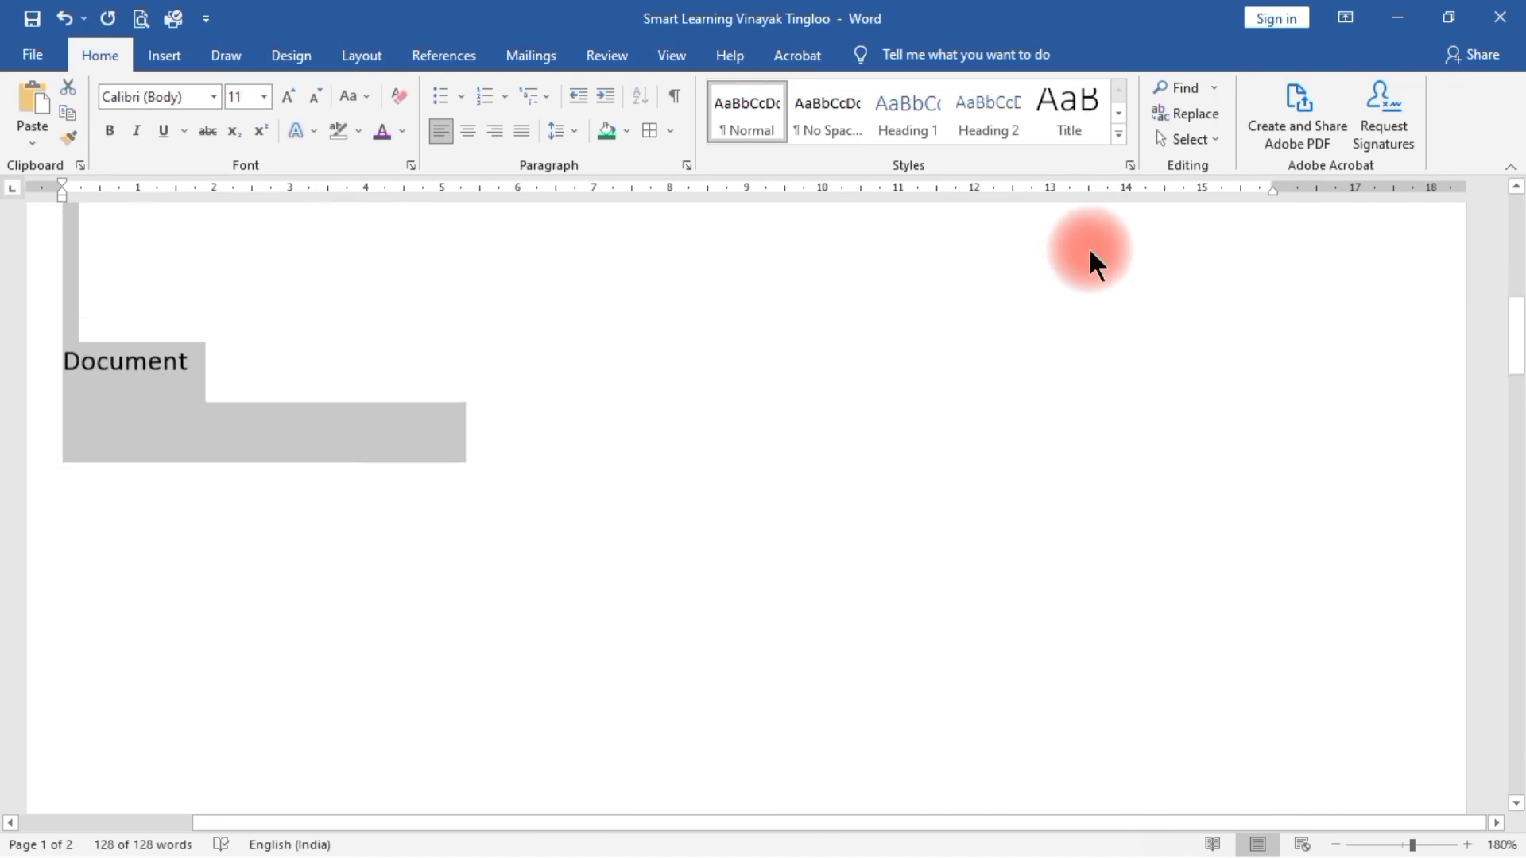
pyautogui.click(1221, 215)
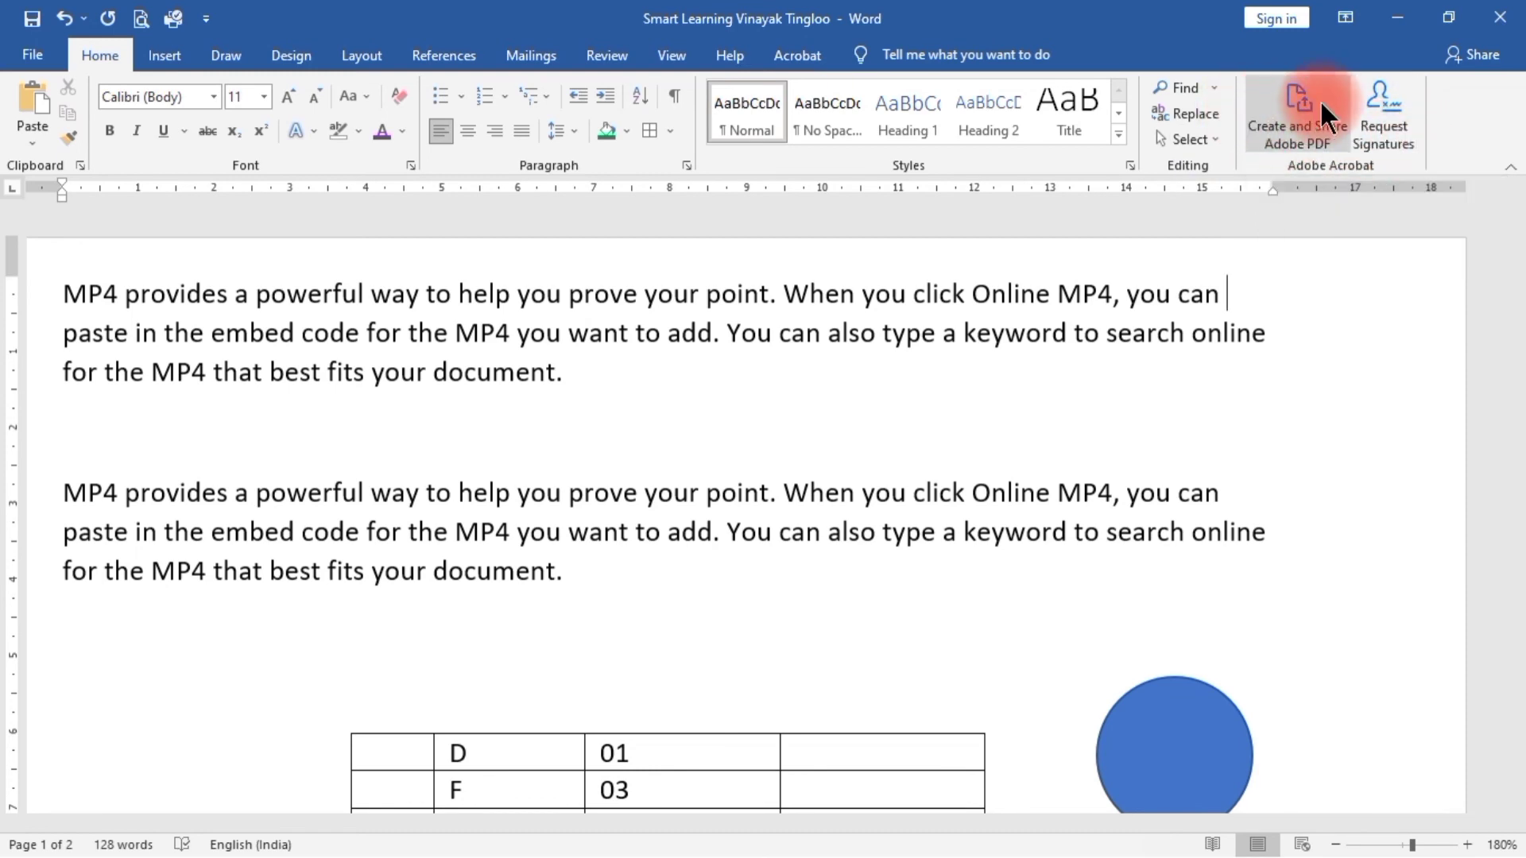
pyautogui.click(1395, 17)
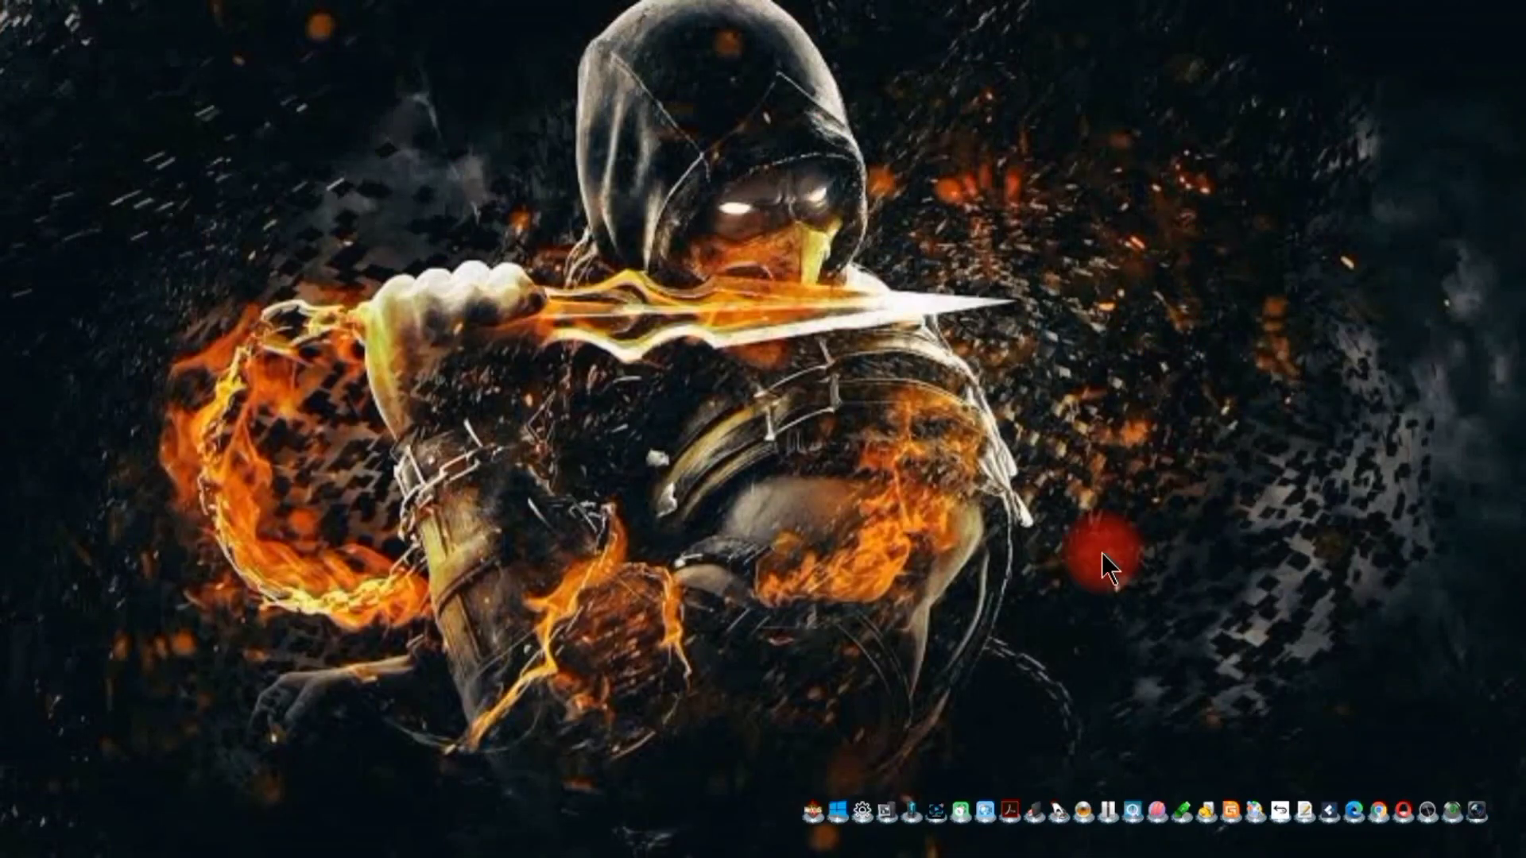
pyautogui.moveTo(1007, 765)
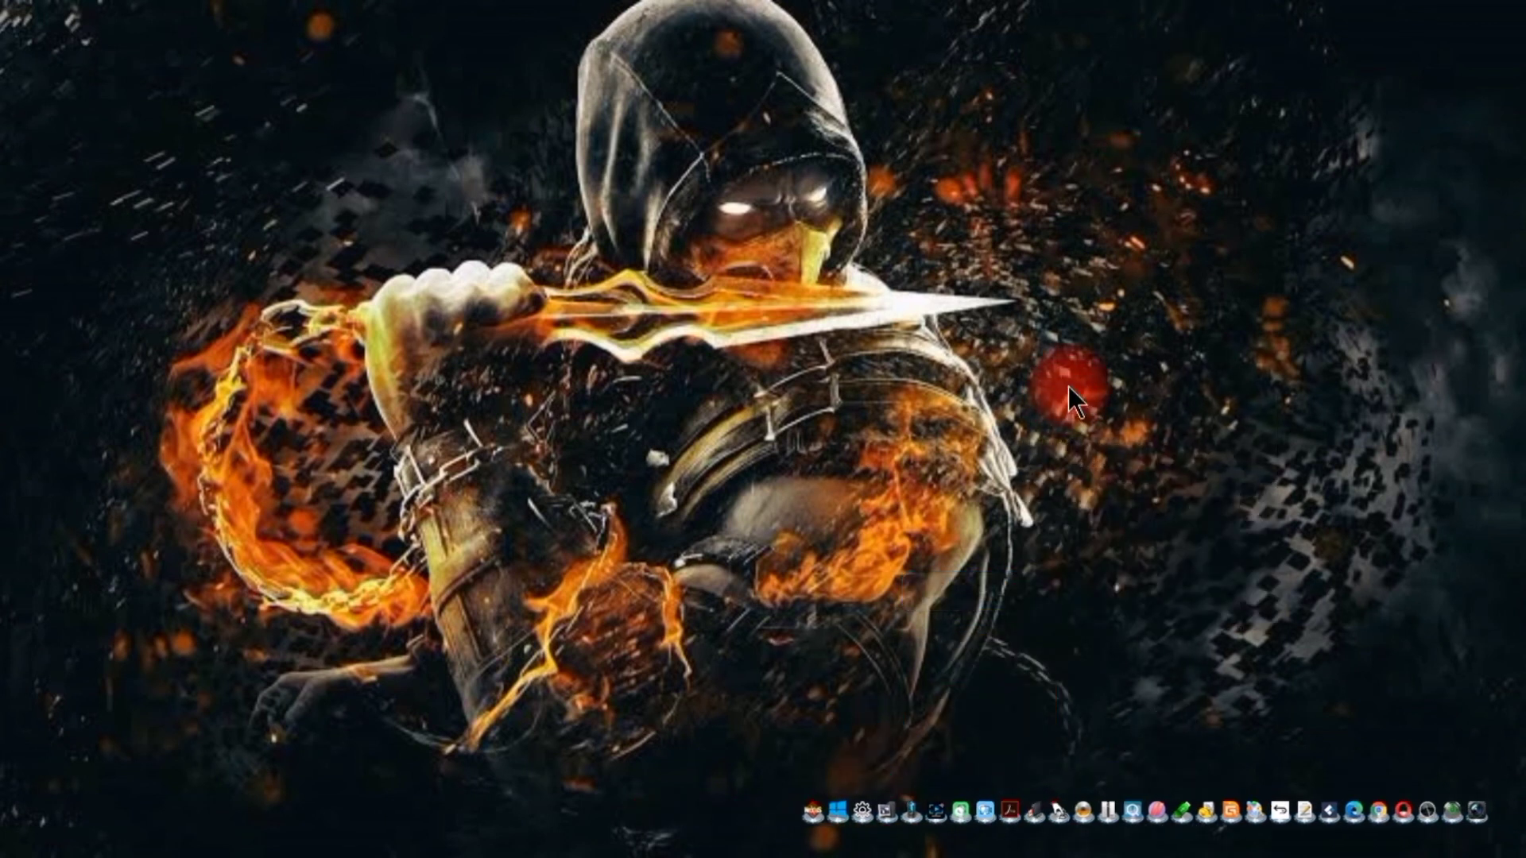
pyautogui.hotkey('alt', 'Tab')
pyautogui.hotkey('alt', 'Tab')
pyautogui.click(1013, 310)
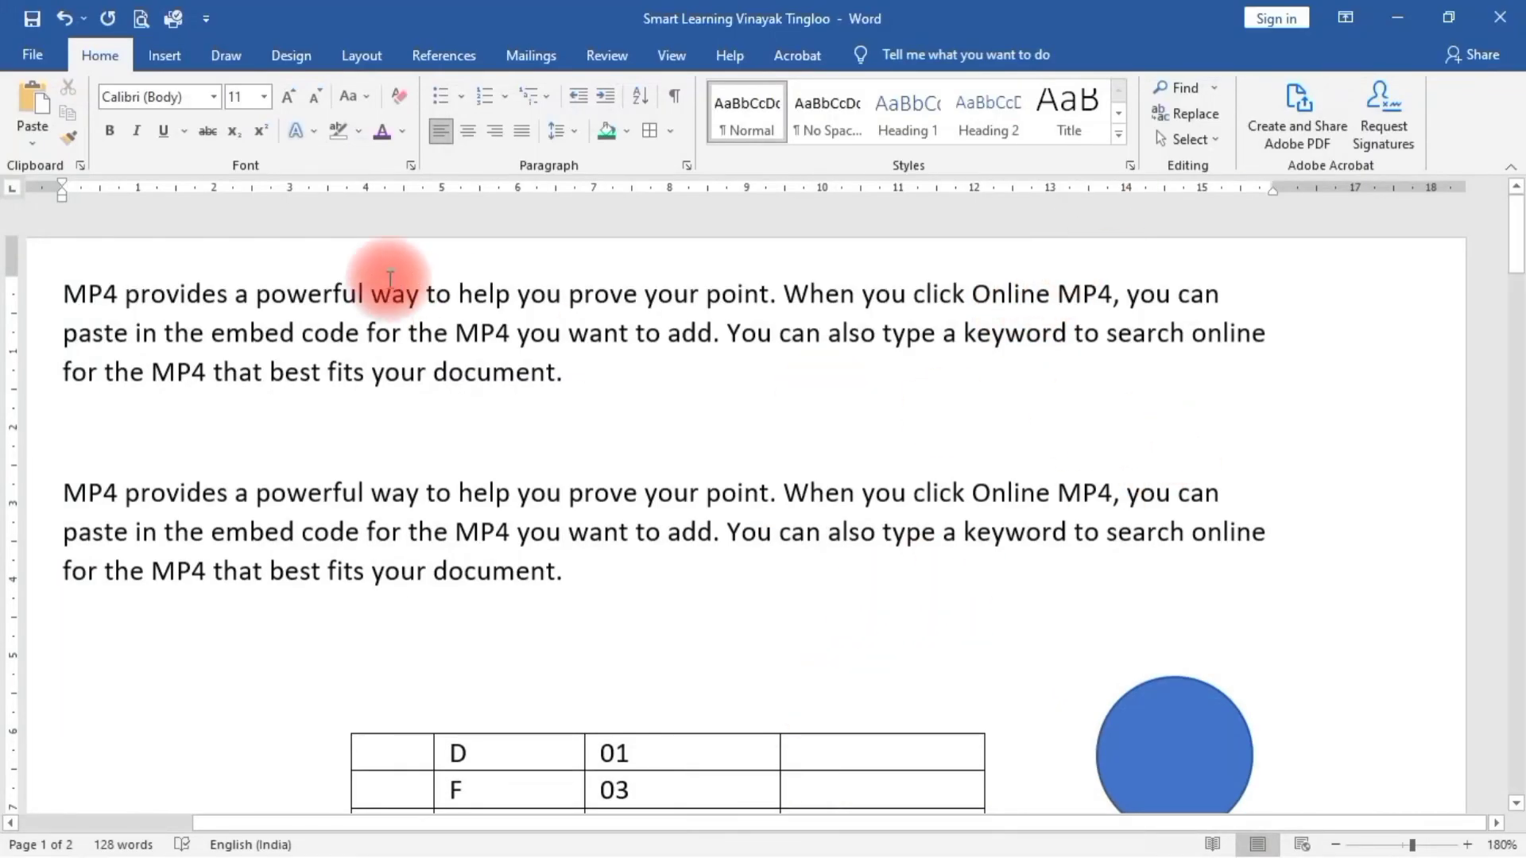